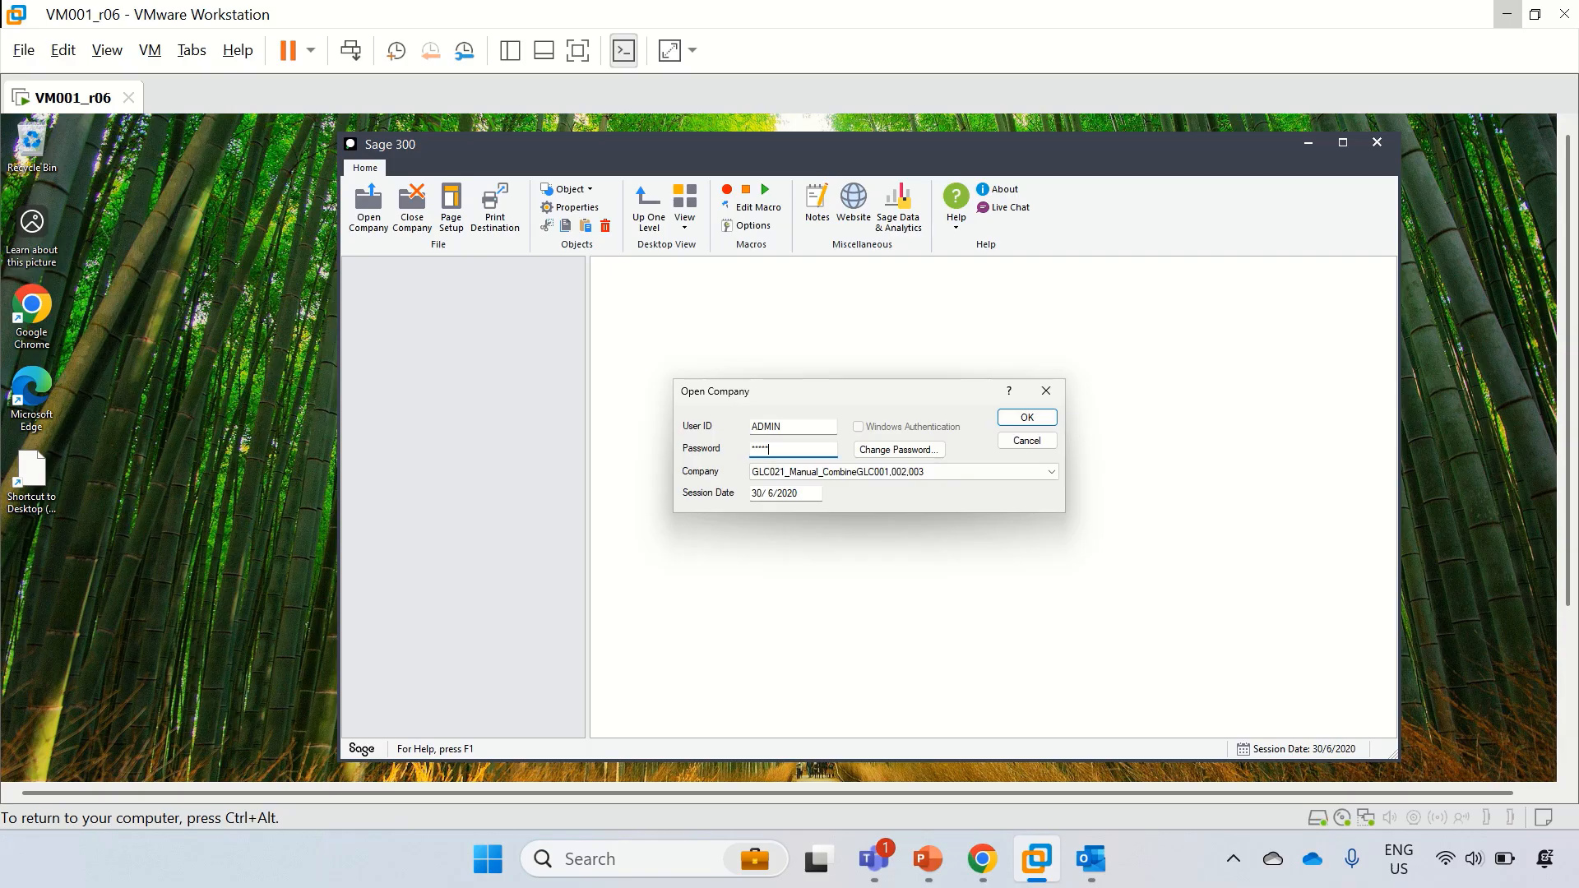
Step: Sign in to GLC021_Manual_CombineGLC001,002,003 and dismiss the three licence notices
key("Return")
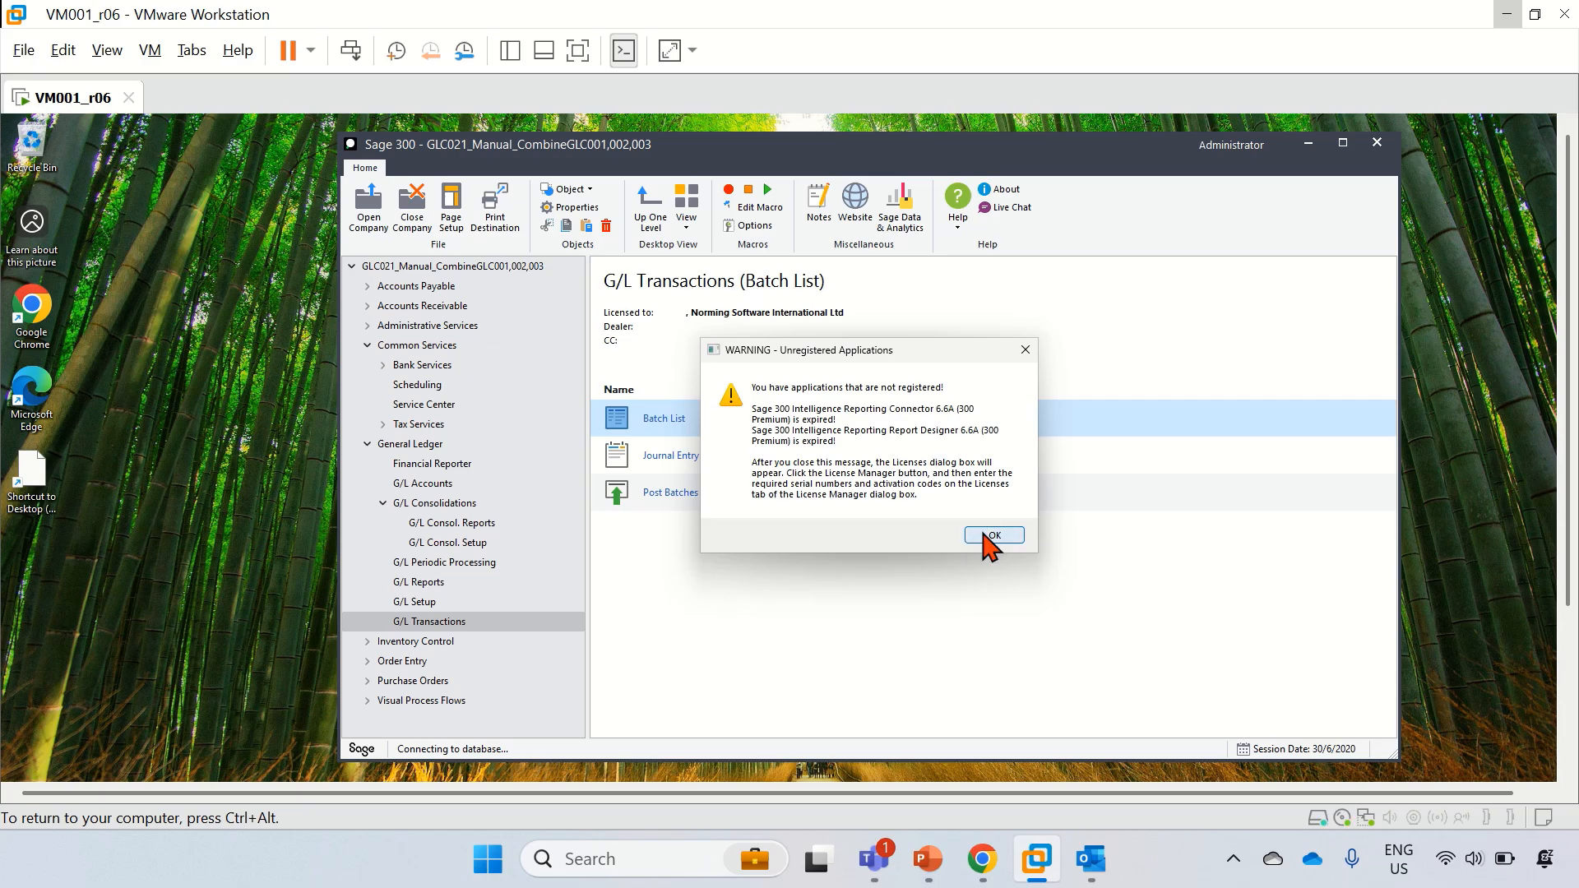
left_click(991, 535)
left_click(1033, 538)
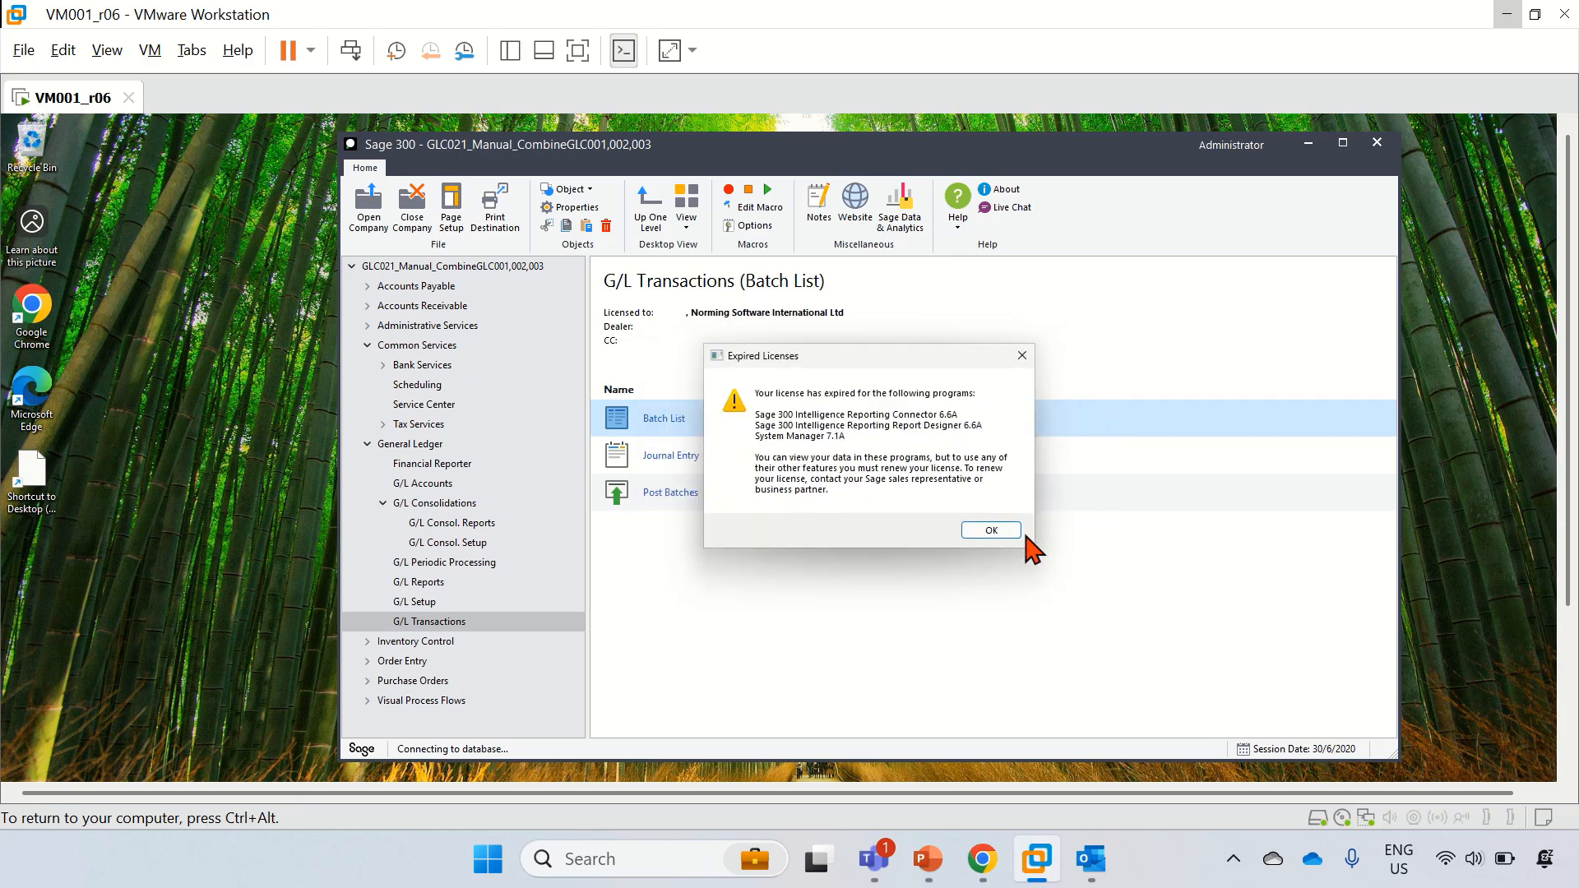
left_click(991, 531)
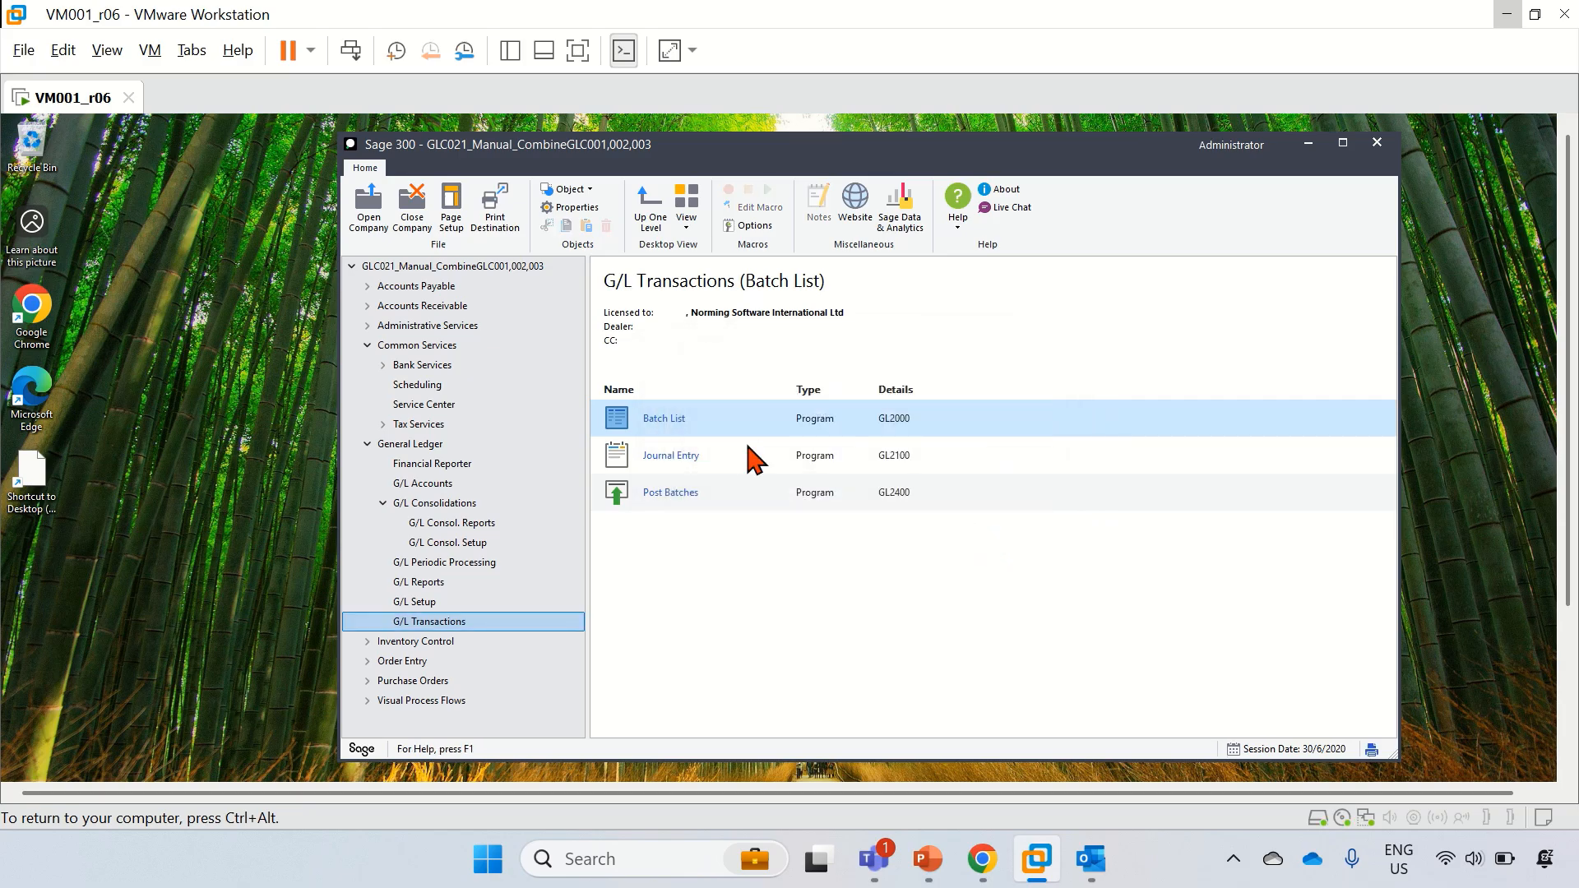
Step: Check that the G/L Batch List is empty, close it, and close the company
left_click(415, 602)
left_click(427, 621)
double_click(664, 421)
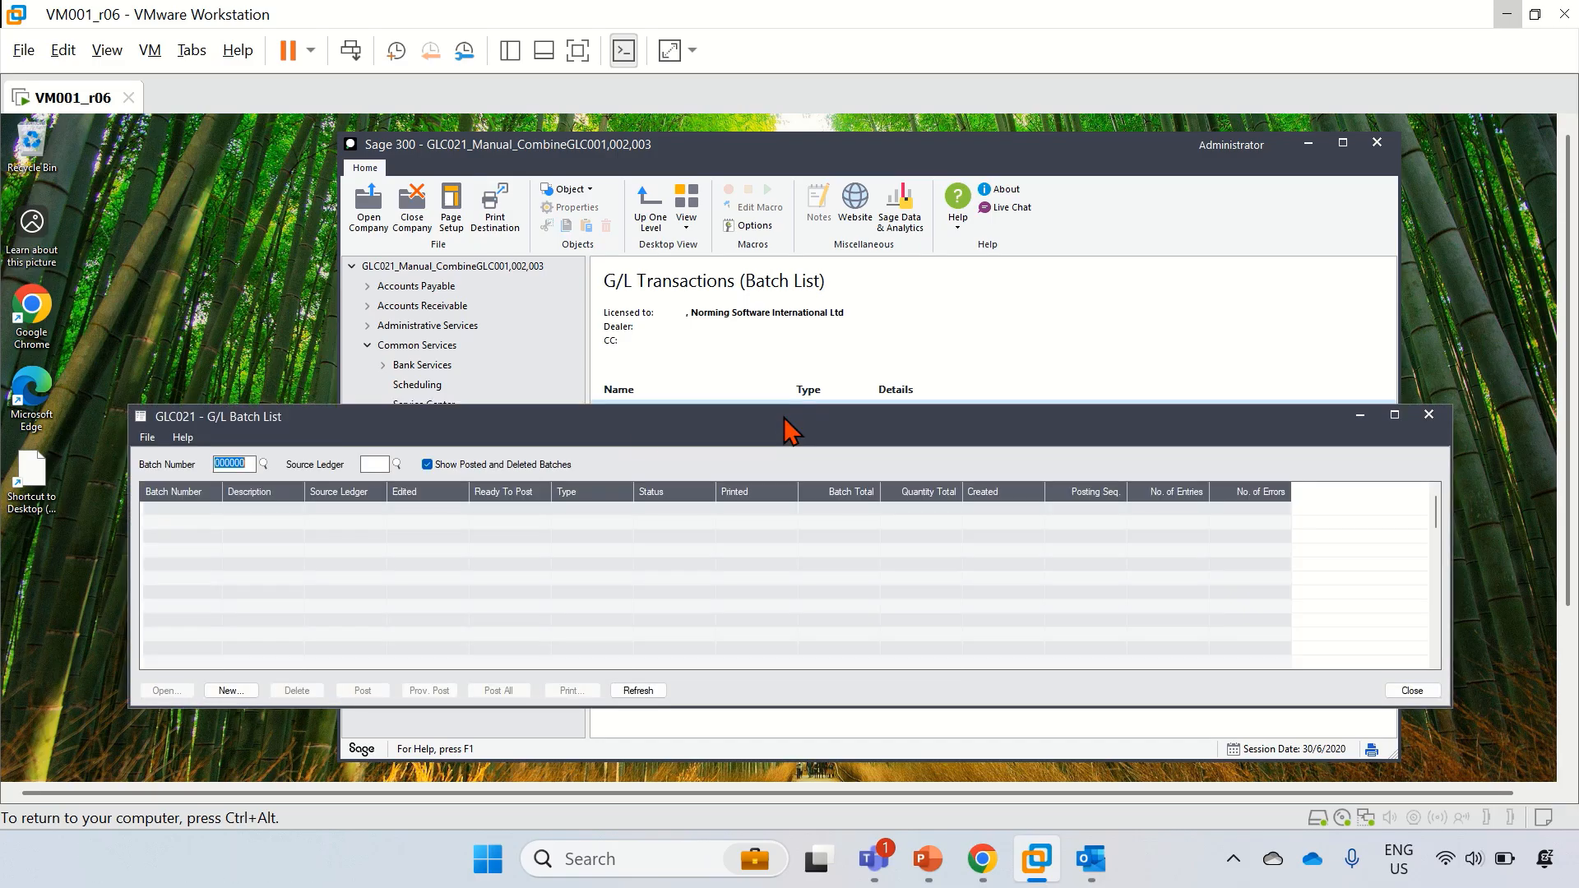
left_click_drag(594, 421, 579, 335)
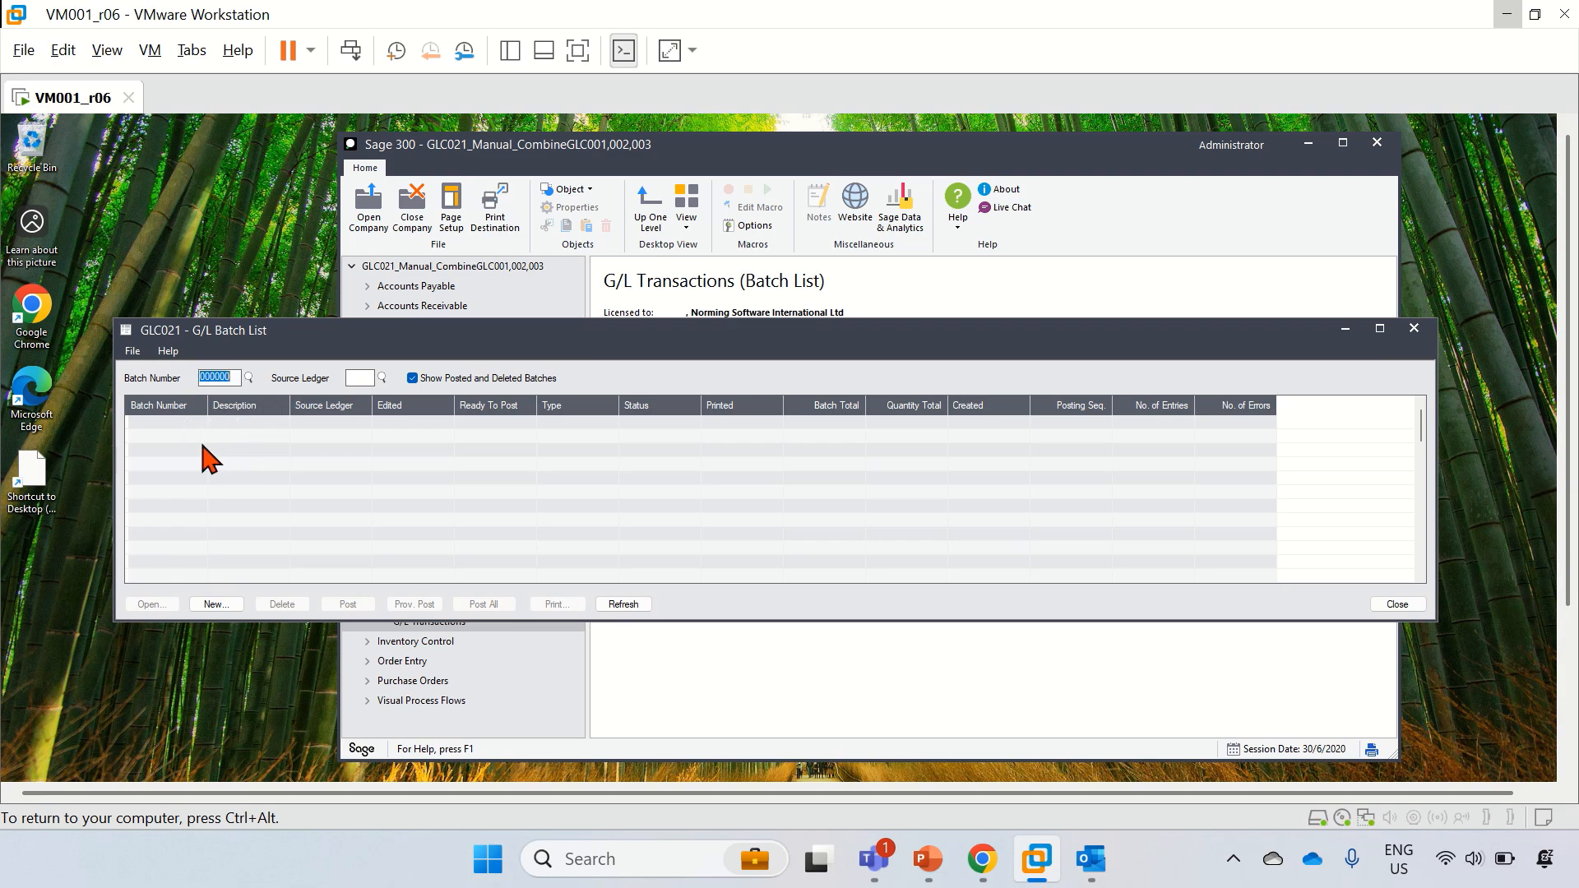
left_click(1414, 329)
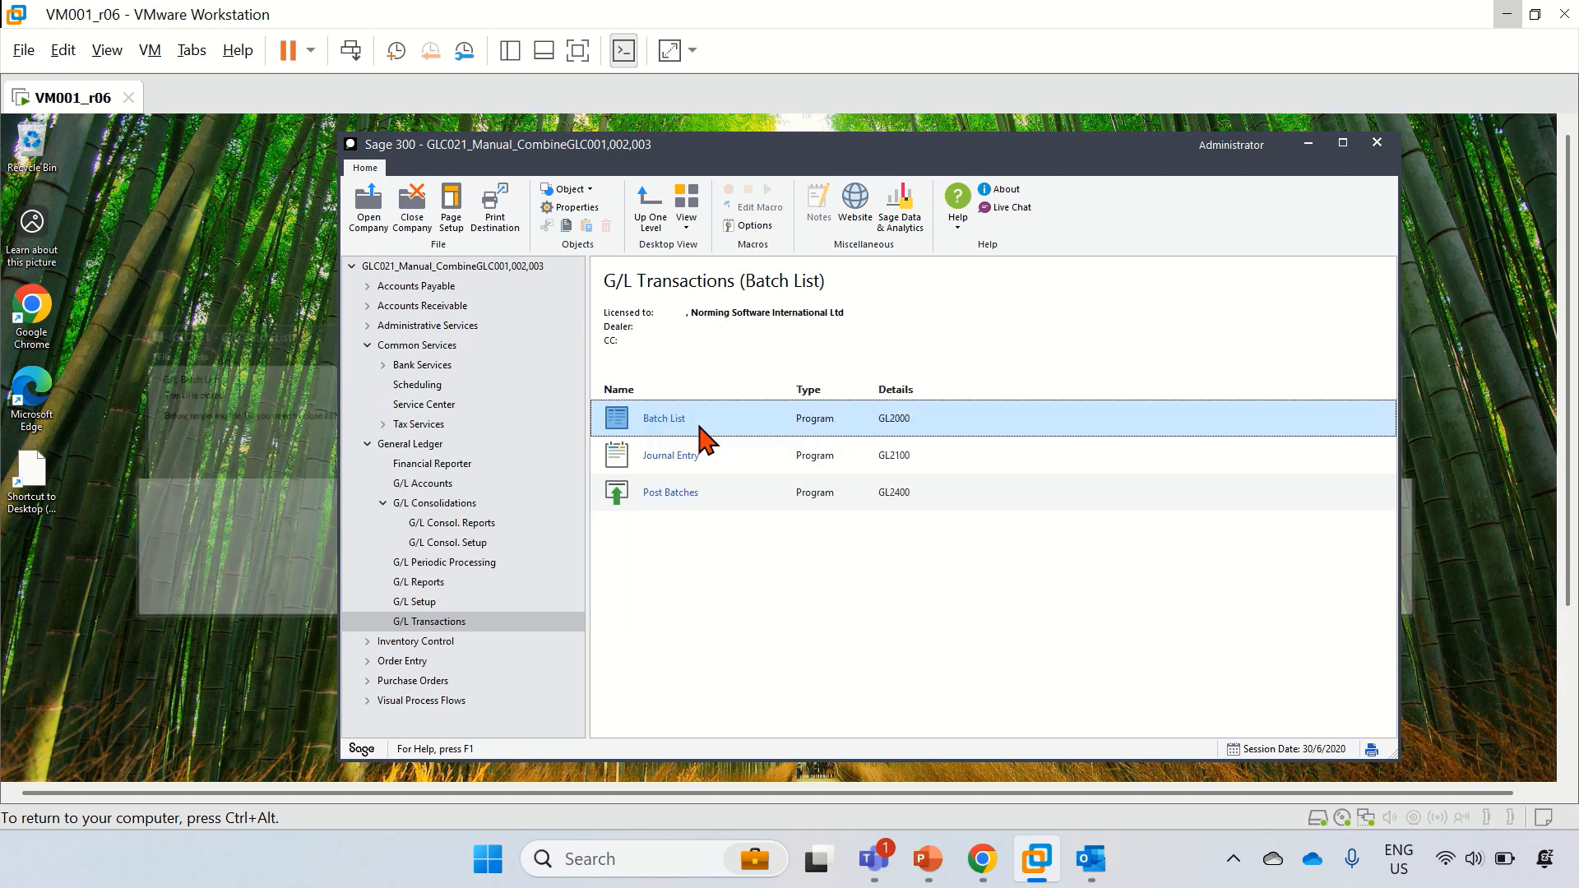
left_click(412, 205)
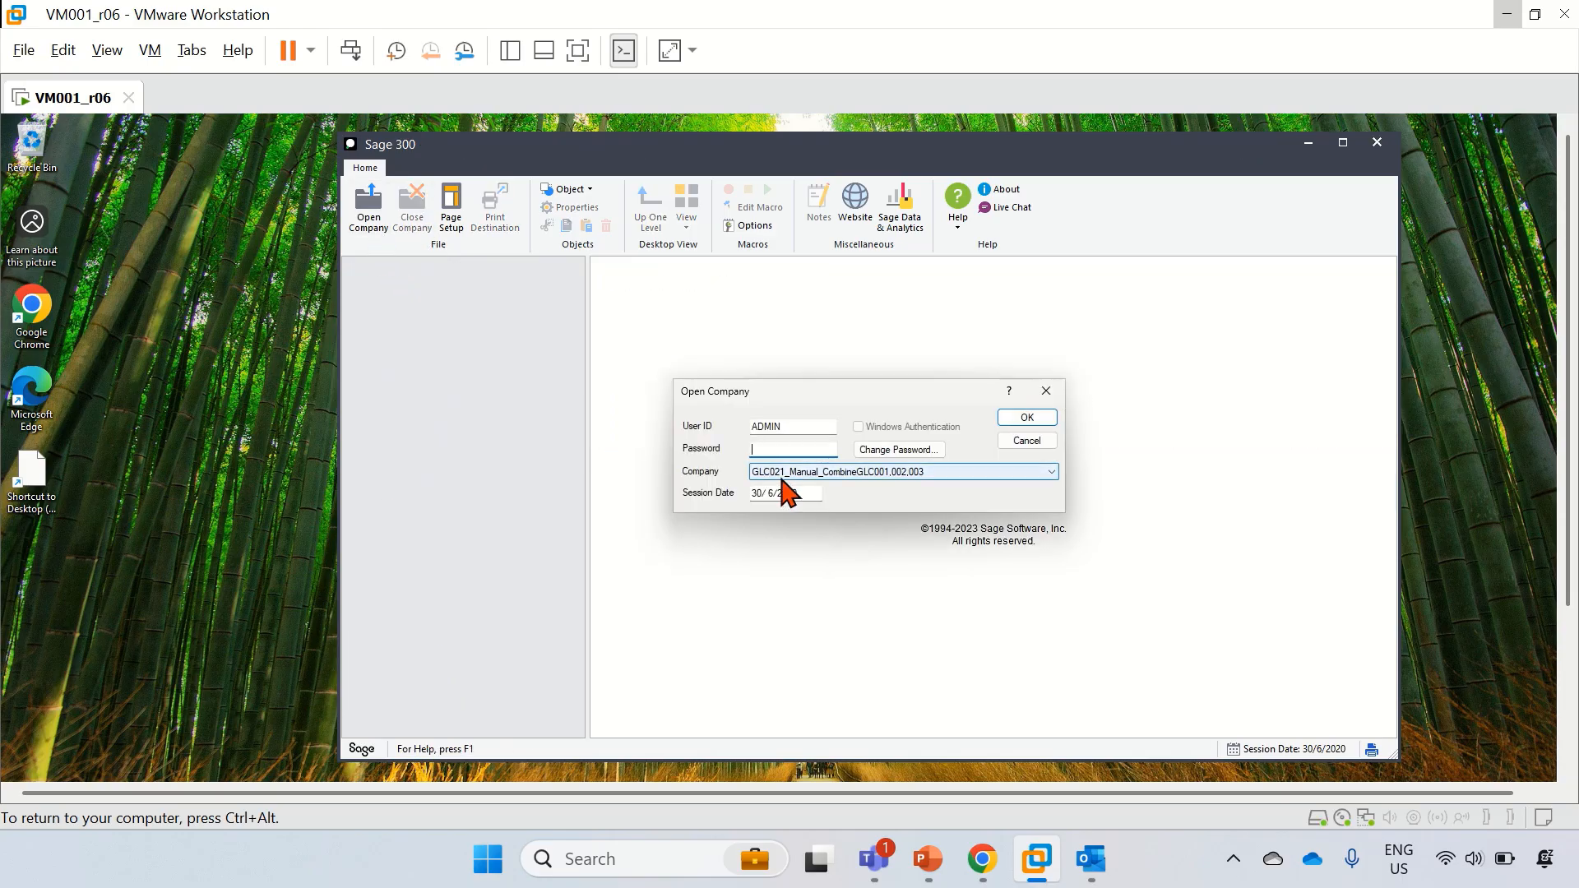
Step: Sign in to GLC031_CombineGLC001,002,003 and dismiss the three licence notices
left_click(781, 477)
left_click(835, 625)
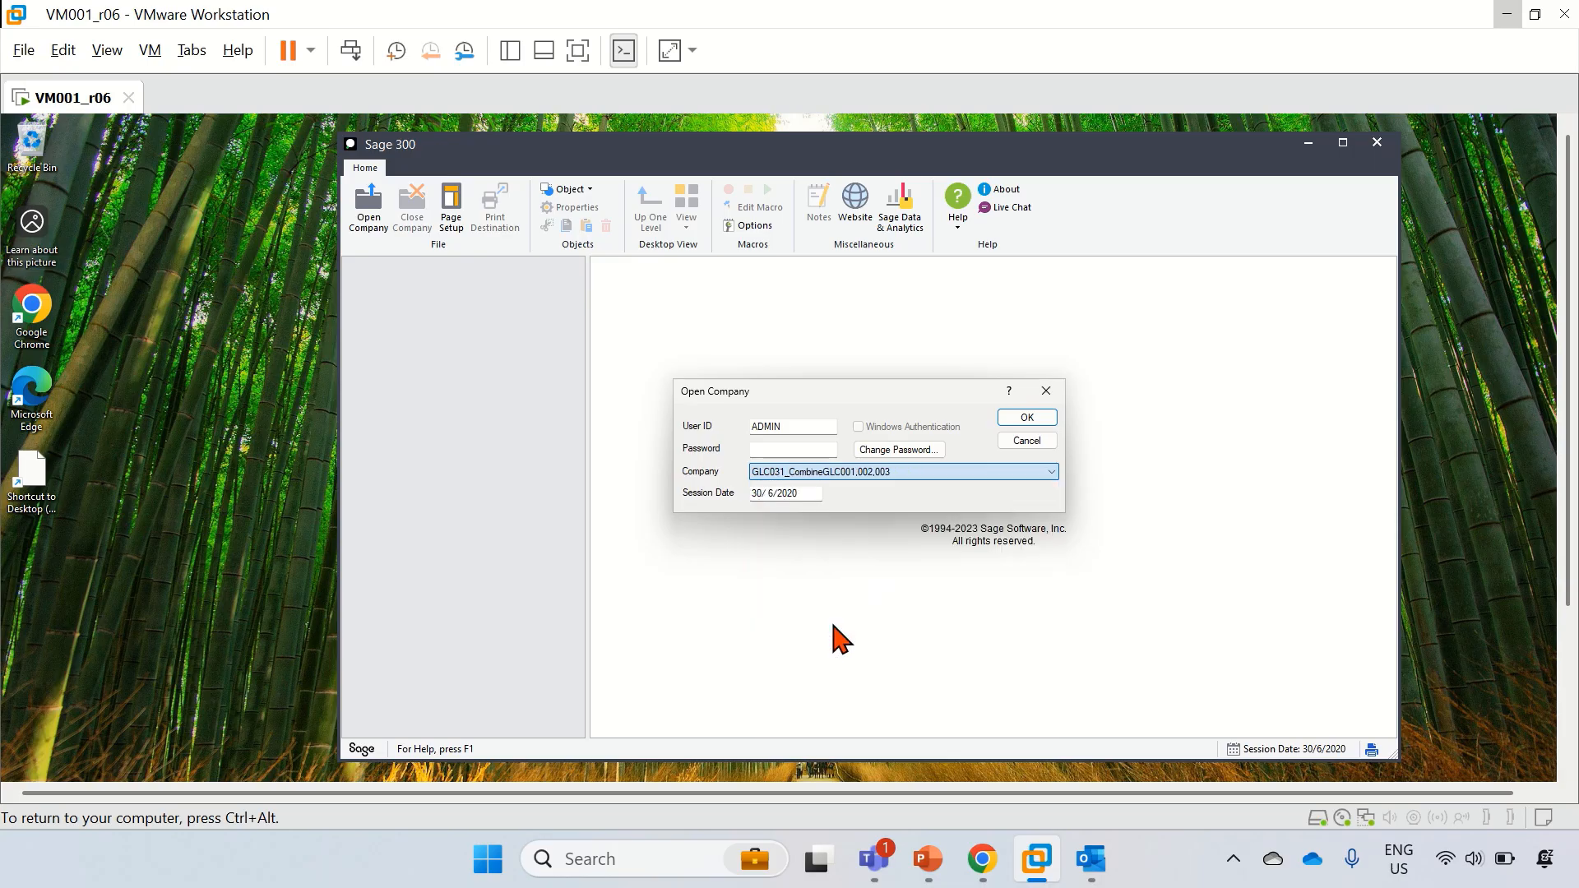
left_click(782, 449)
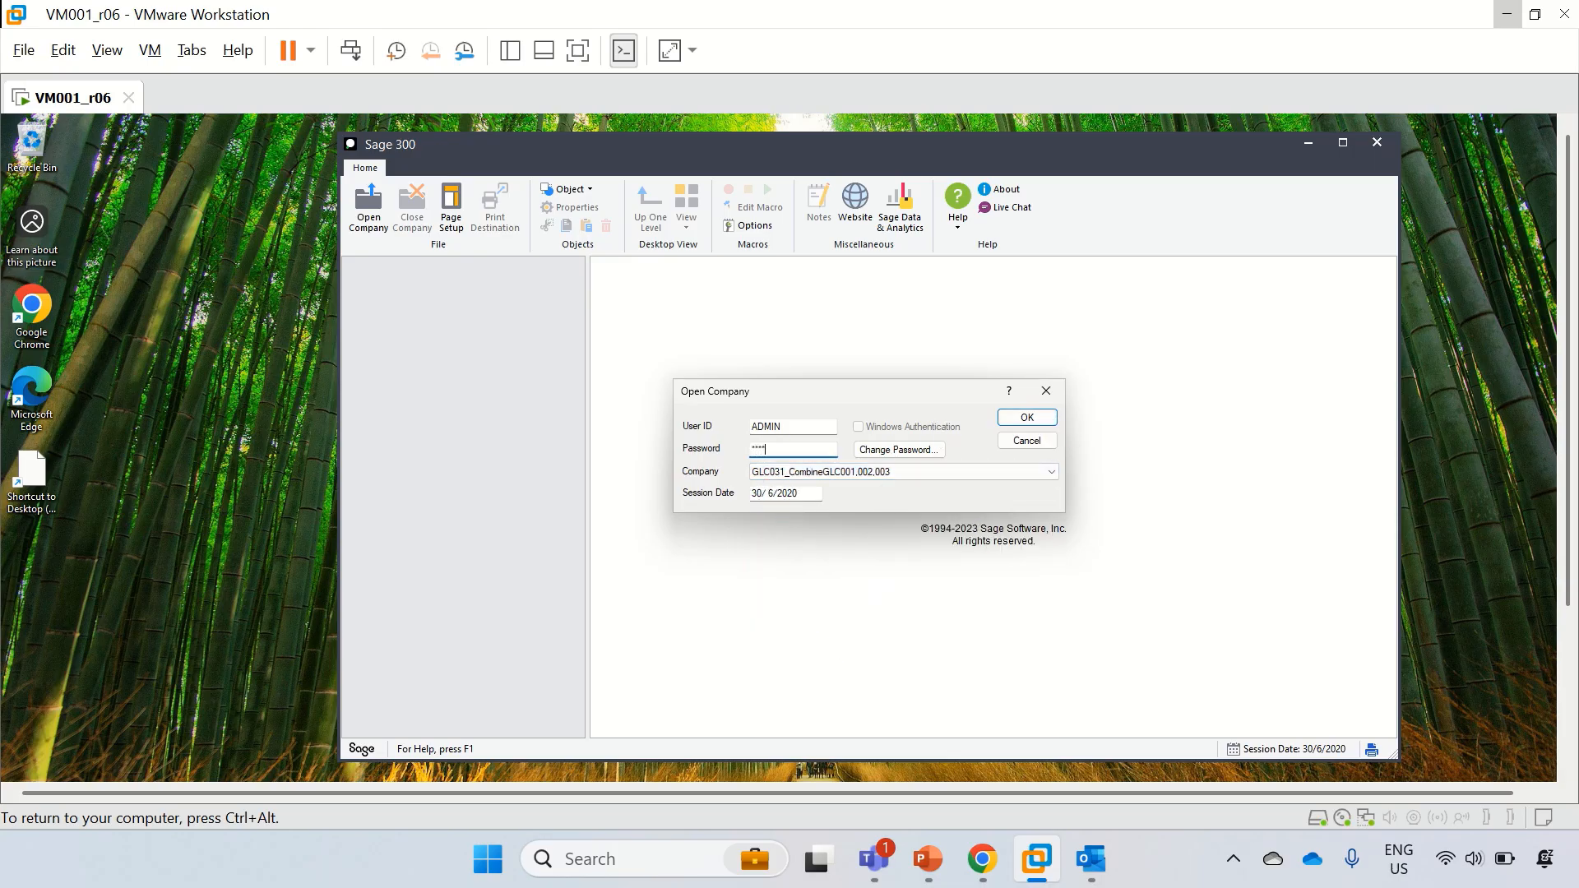
key("Return")
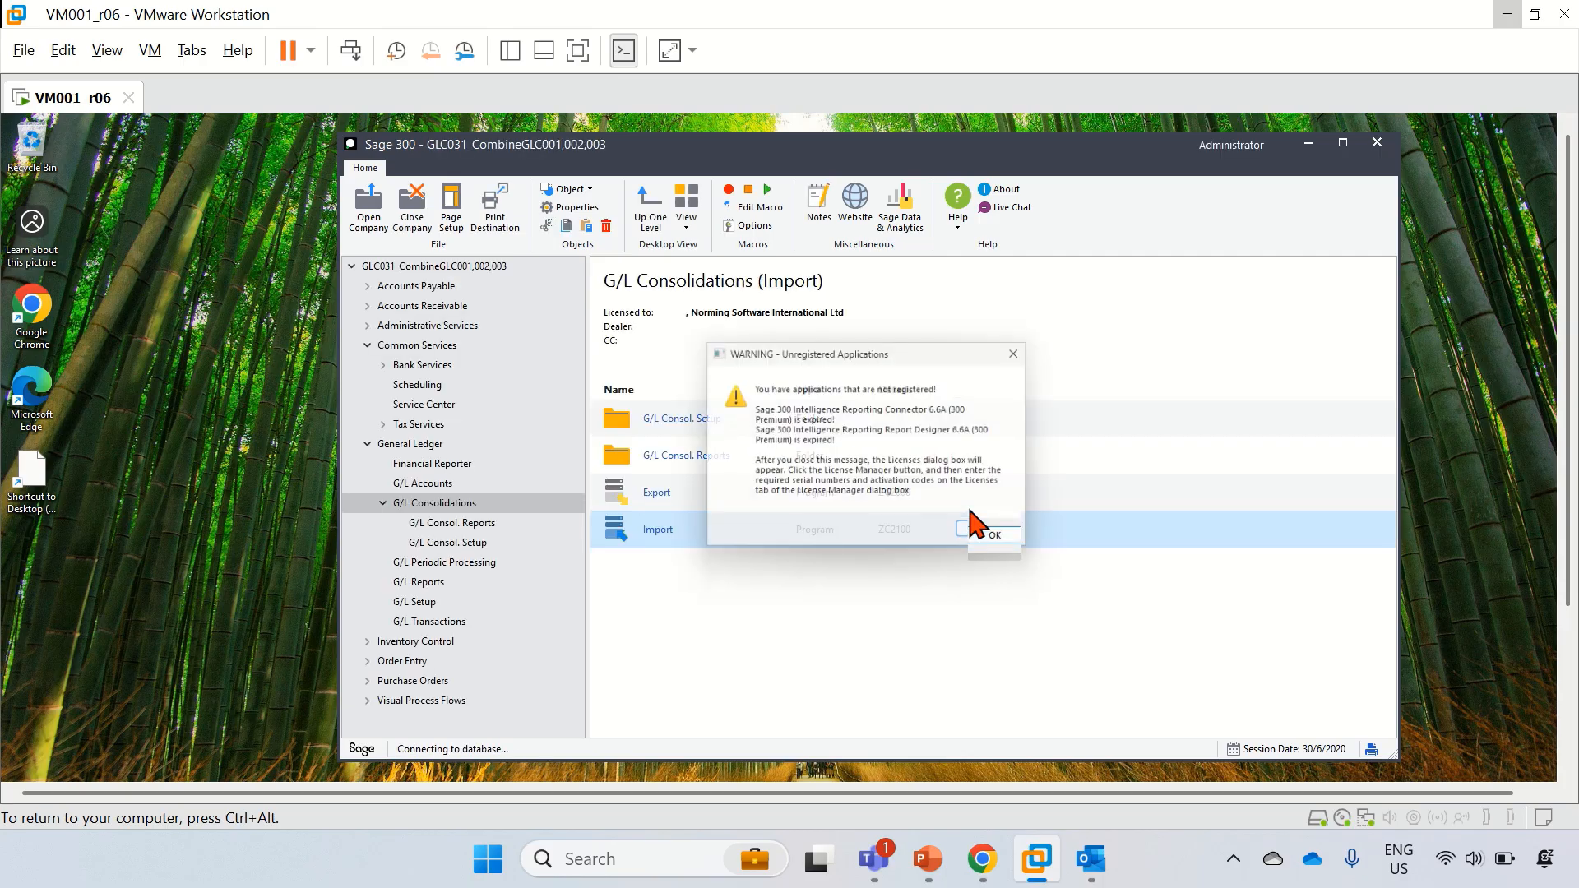
left_click(995, 536)
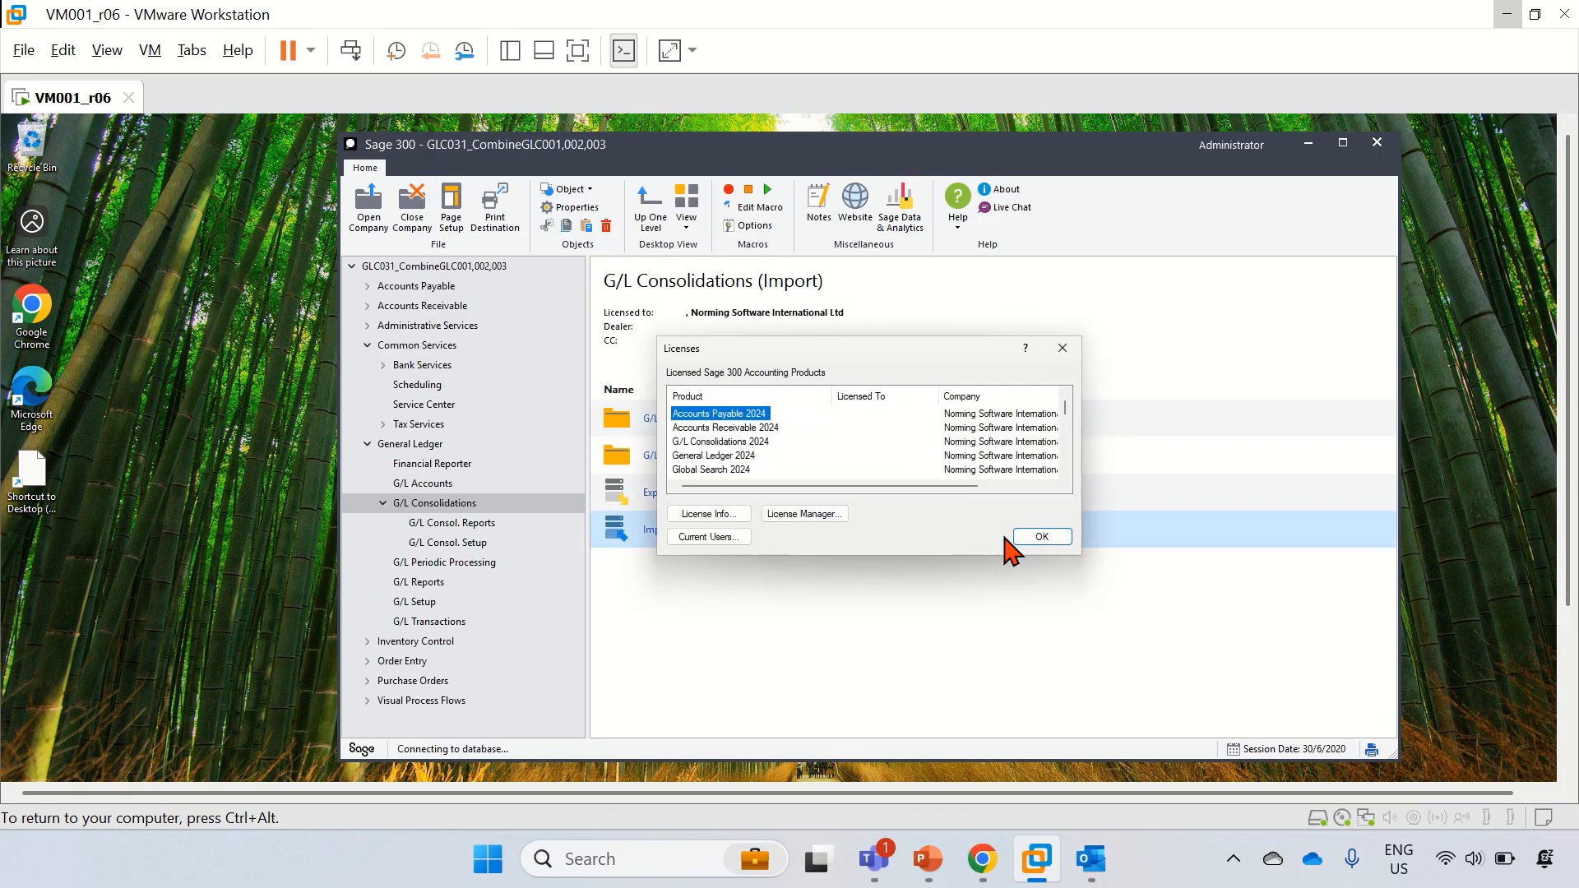
left_click(1029, 539)
left_click(1017, 534)
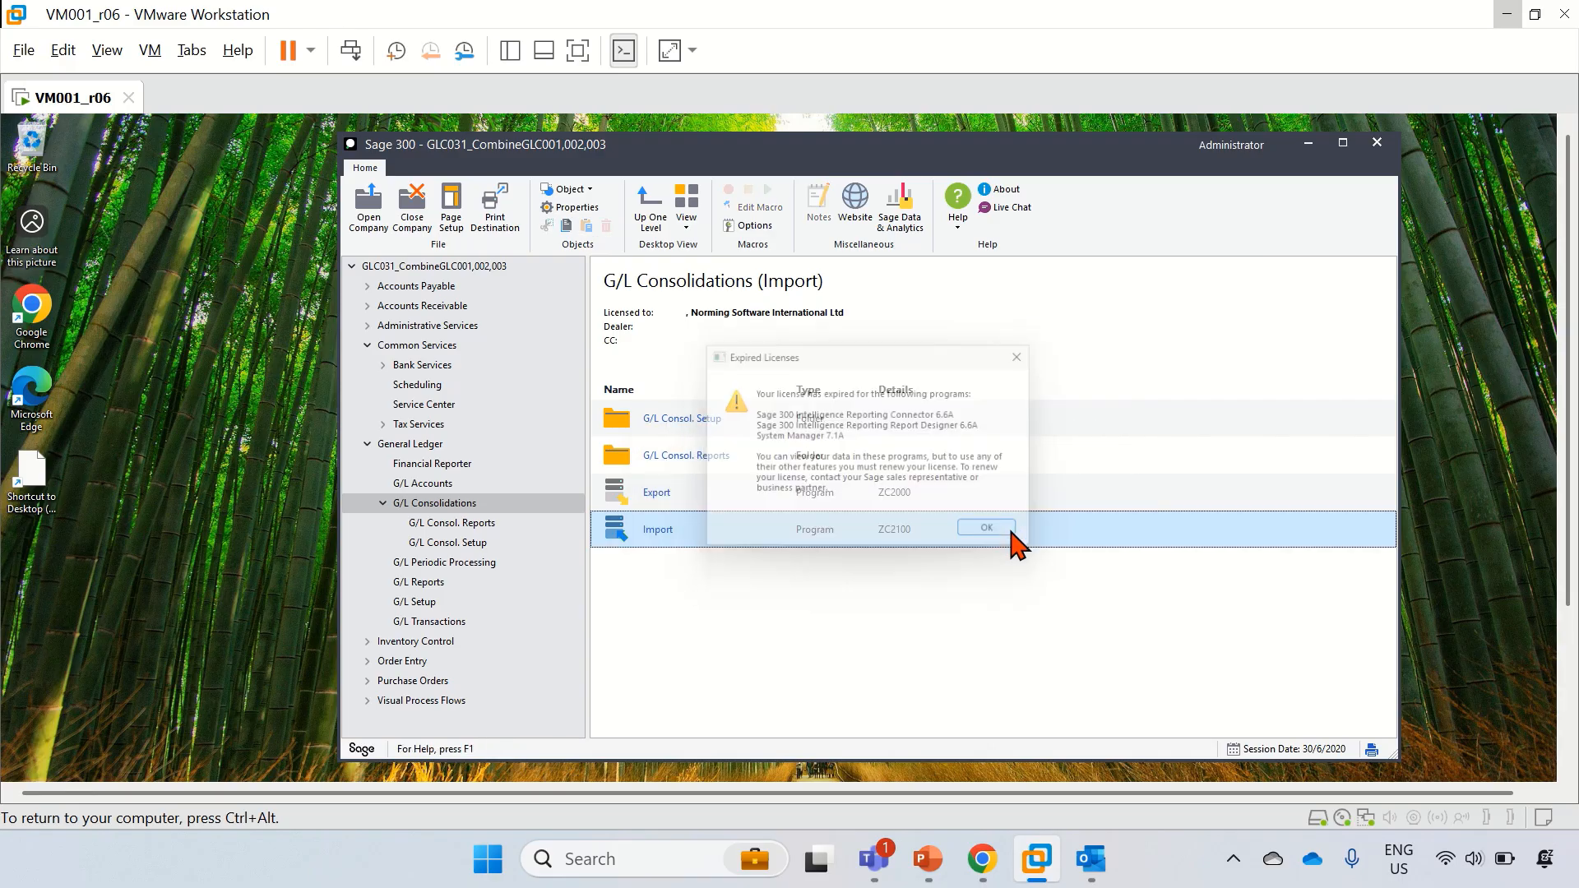
Step: Confirm the GLC031 G/L Batch List has no batches, close it, and close the company
left_click(452, 625)
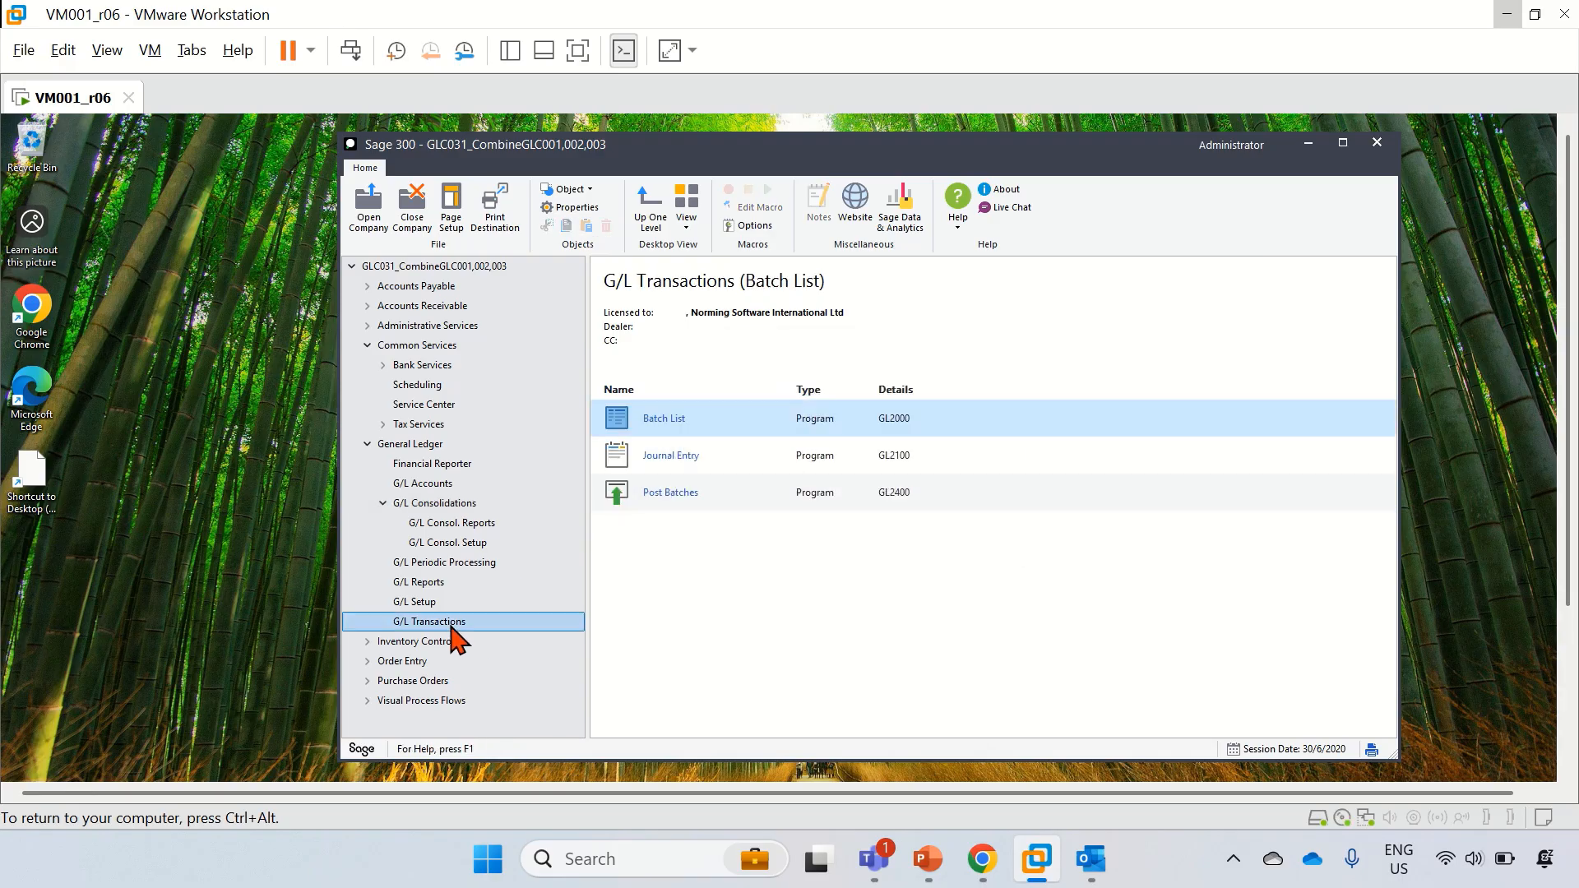
left_click(673, 417)
double_click(1041, 421)
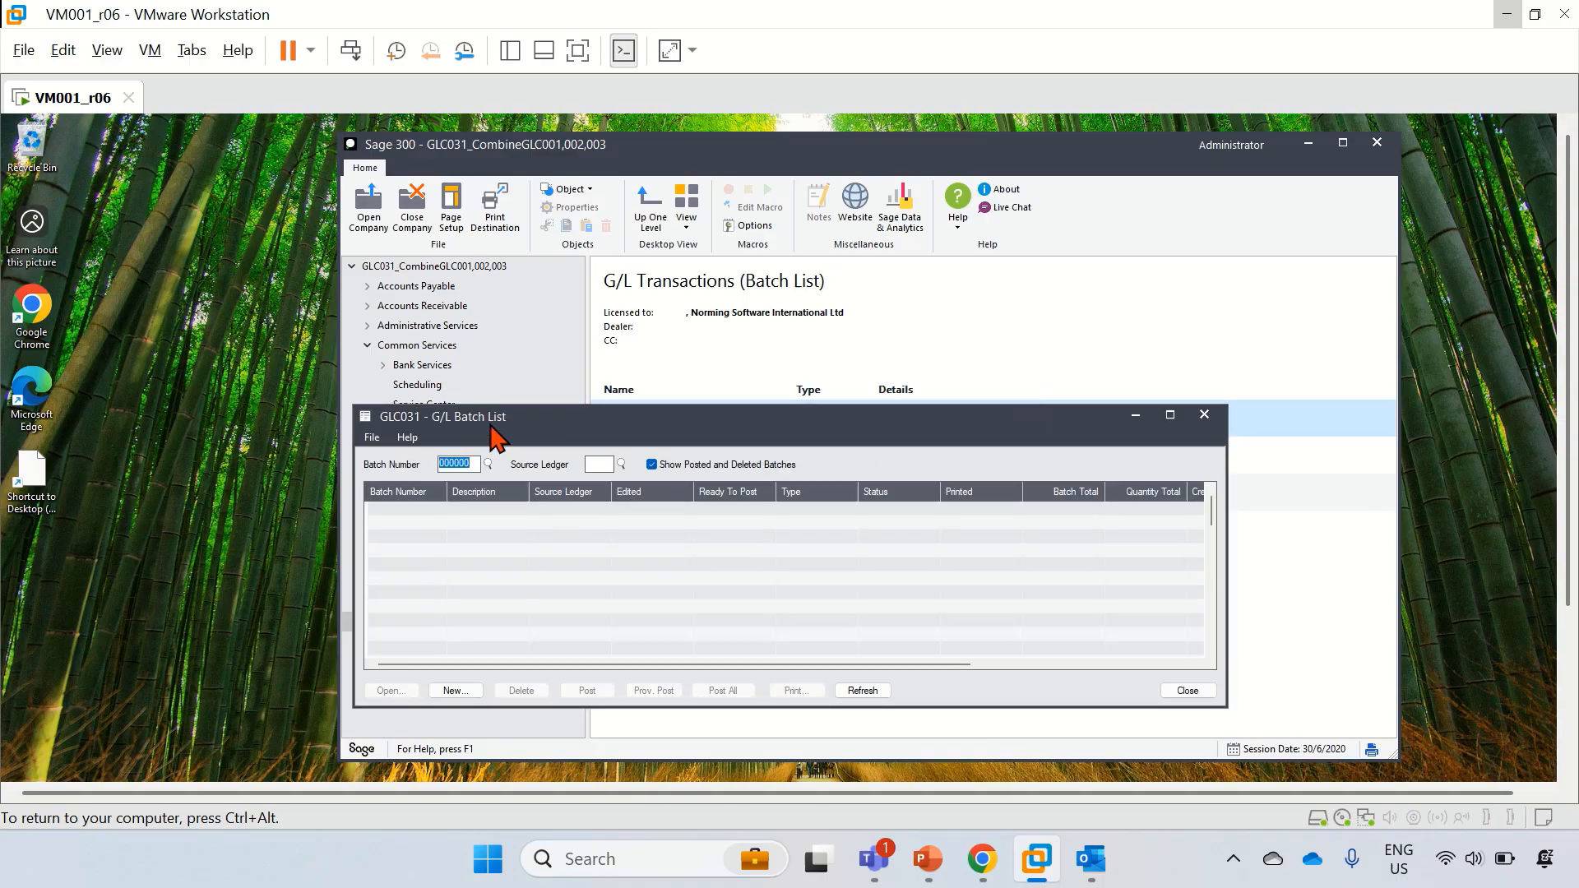
left_click_drag(494, 436, 450, 332)
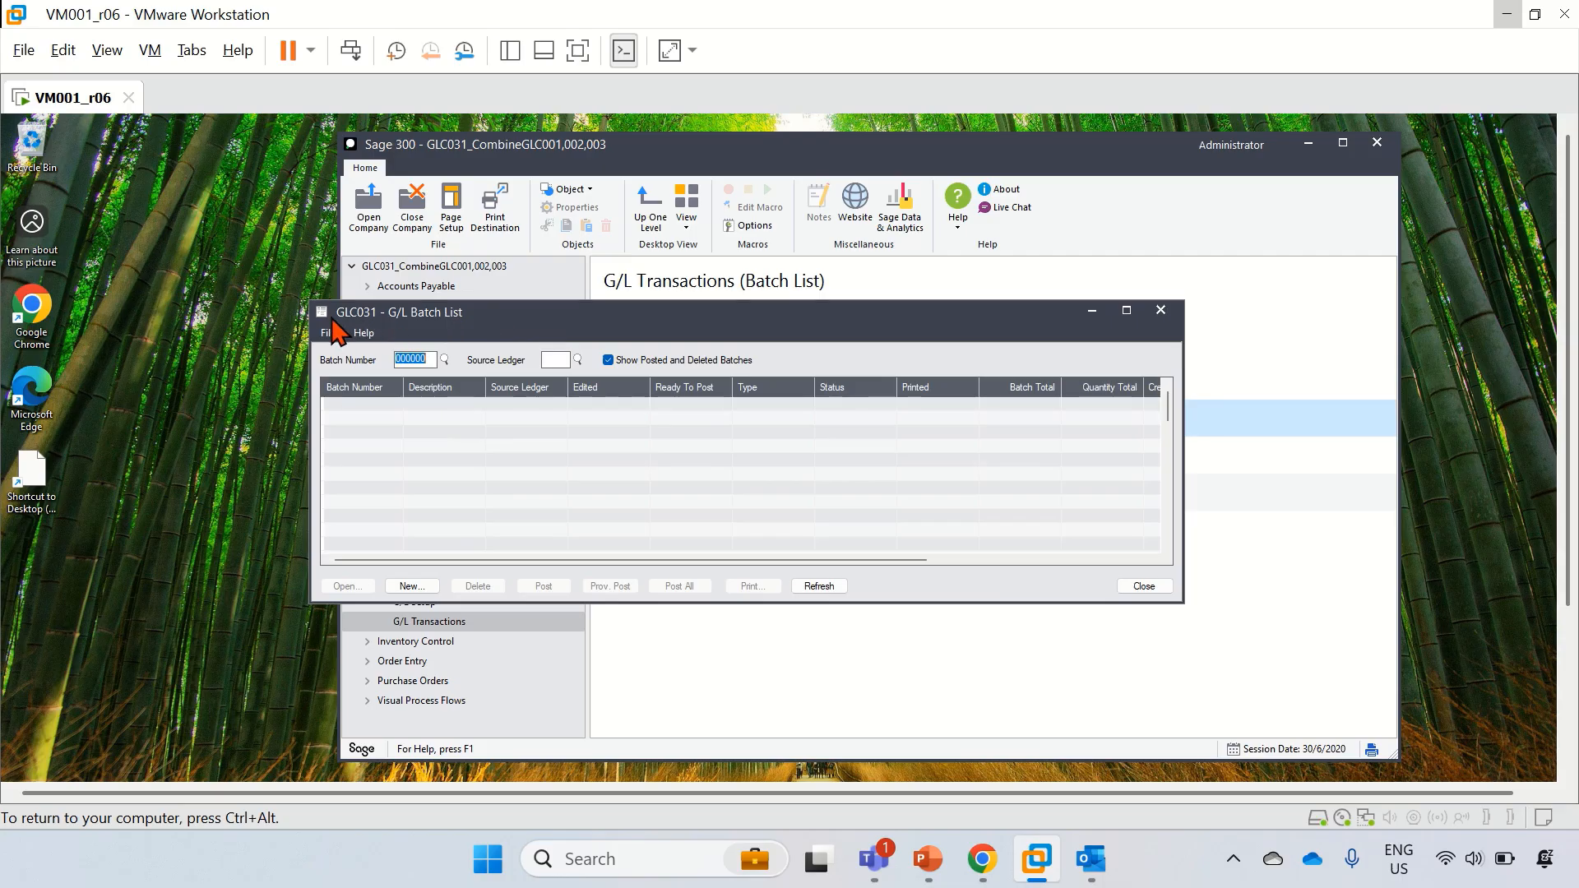
left_click(1141, 588)
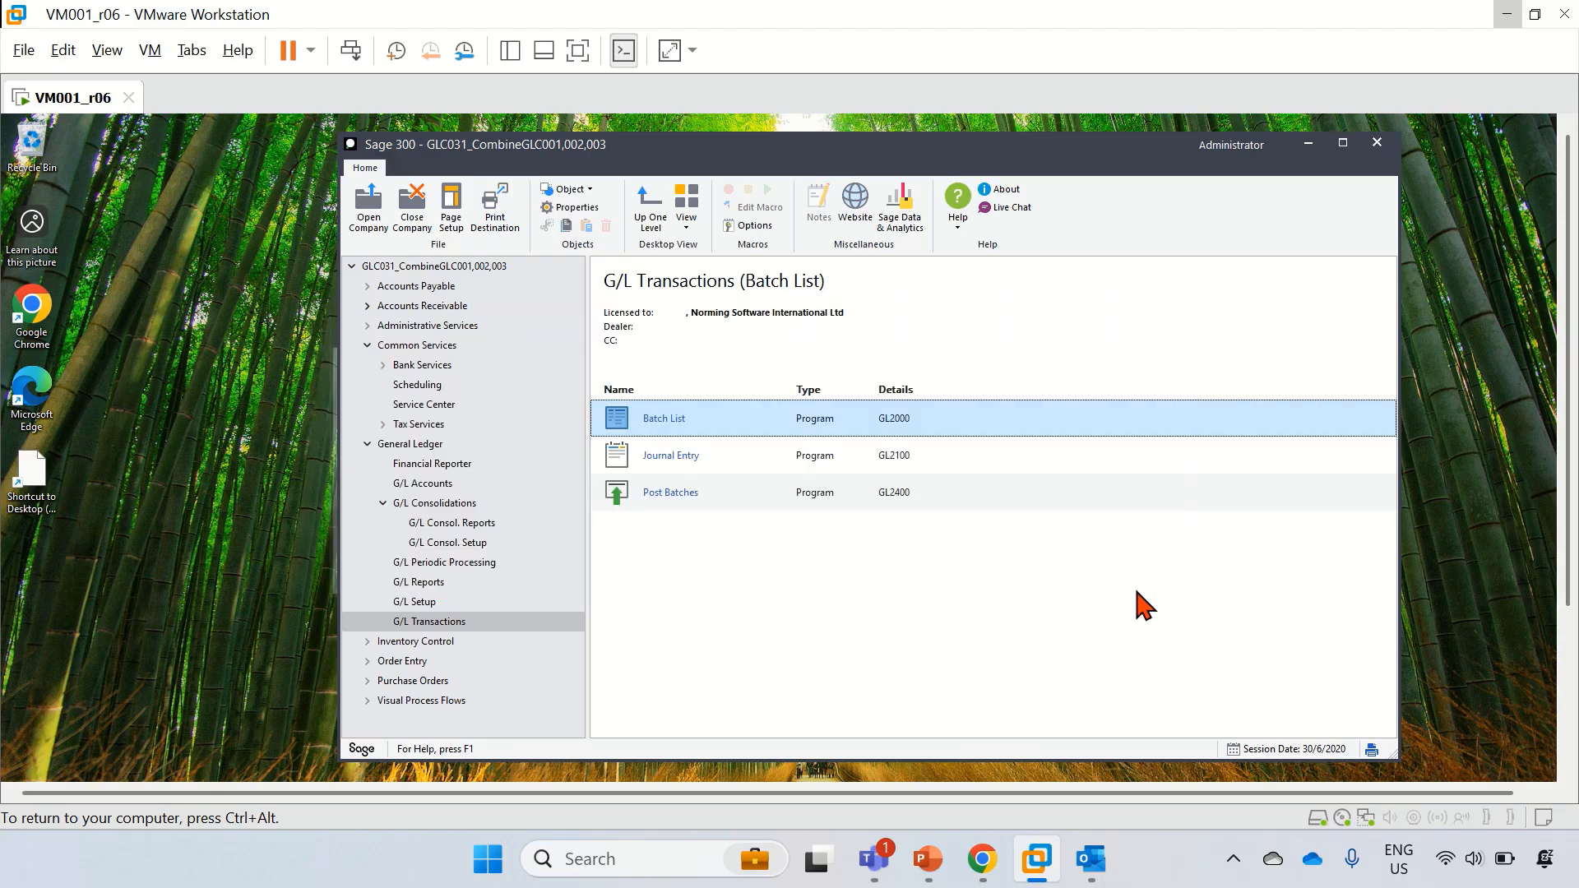
left_click(412, 216)
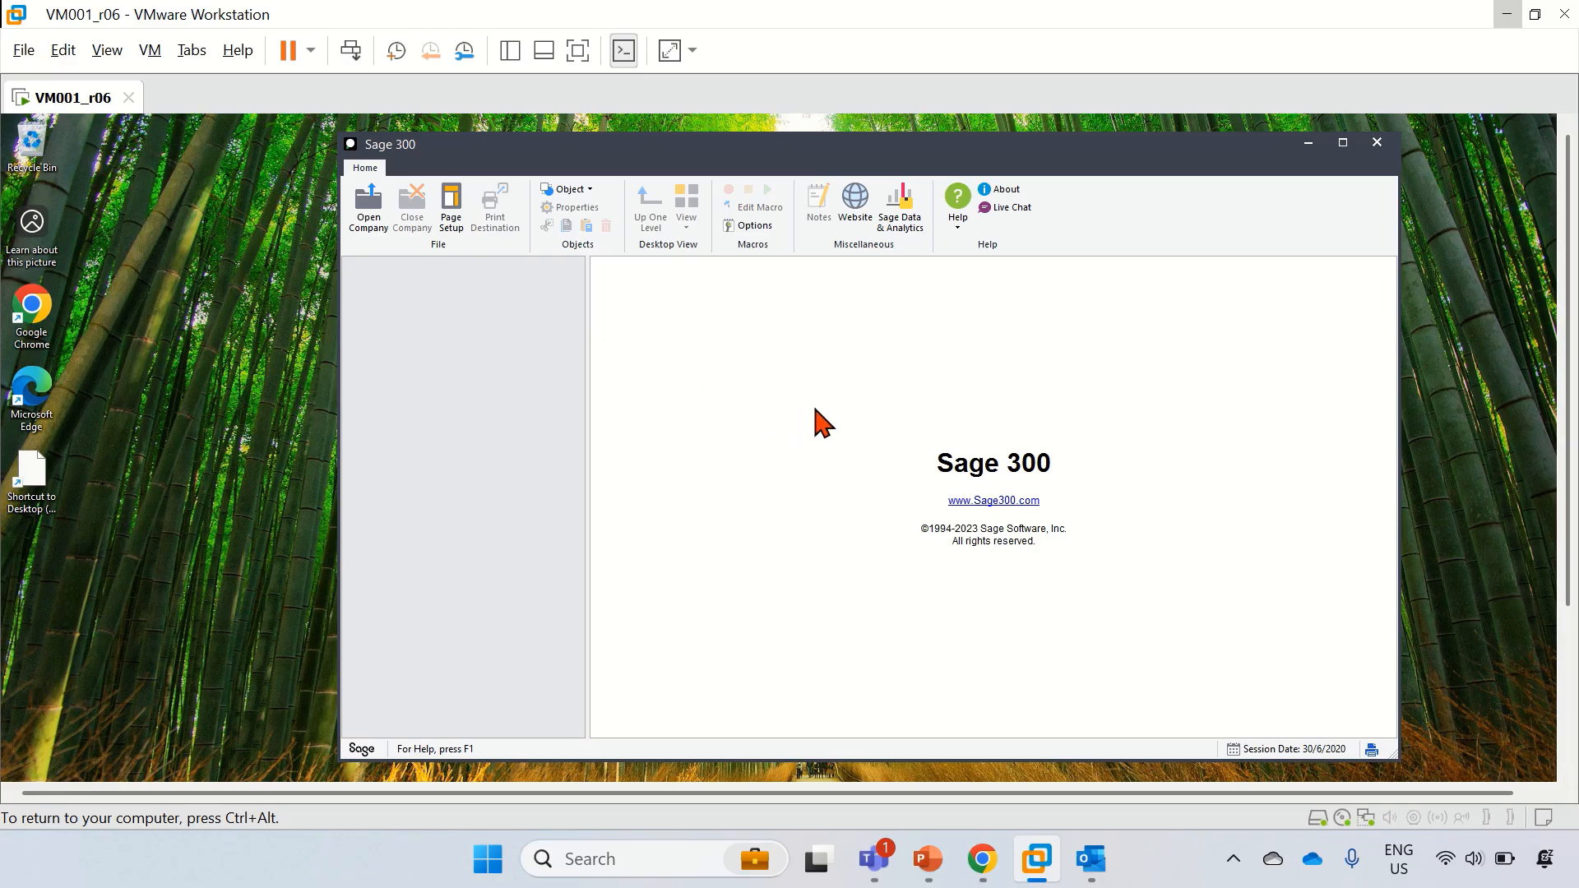
Step: Sign in to GLC001_SourceCompany001, clear the licence notices, and launch G/L Consol. Export
left_click(379, 230)
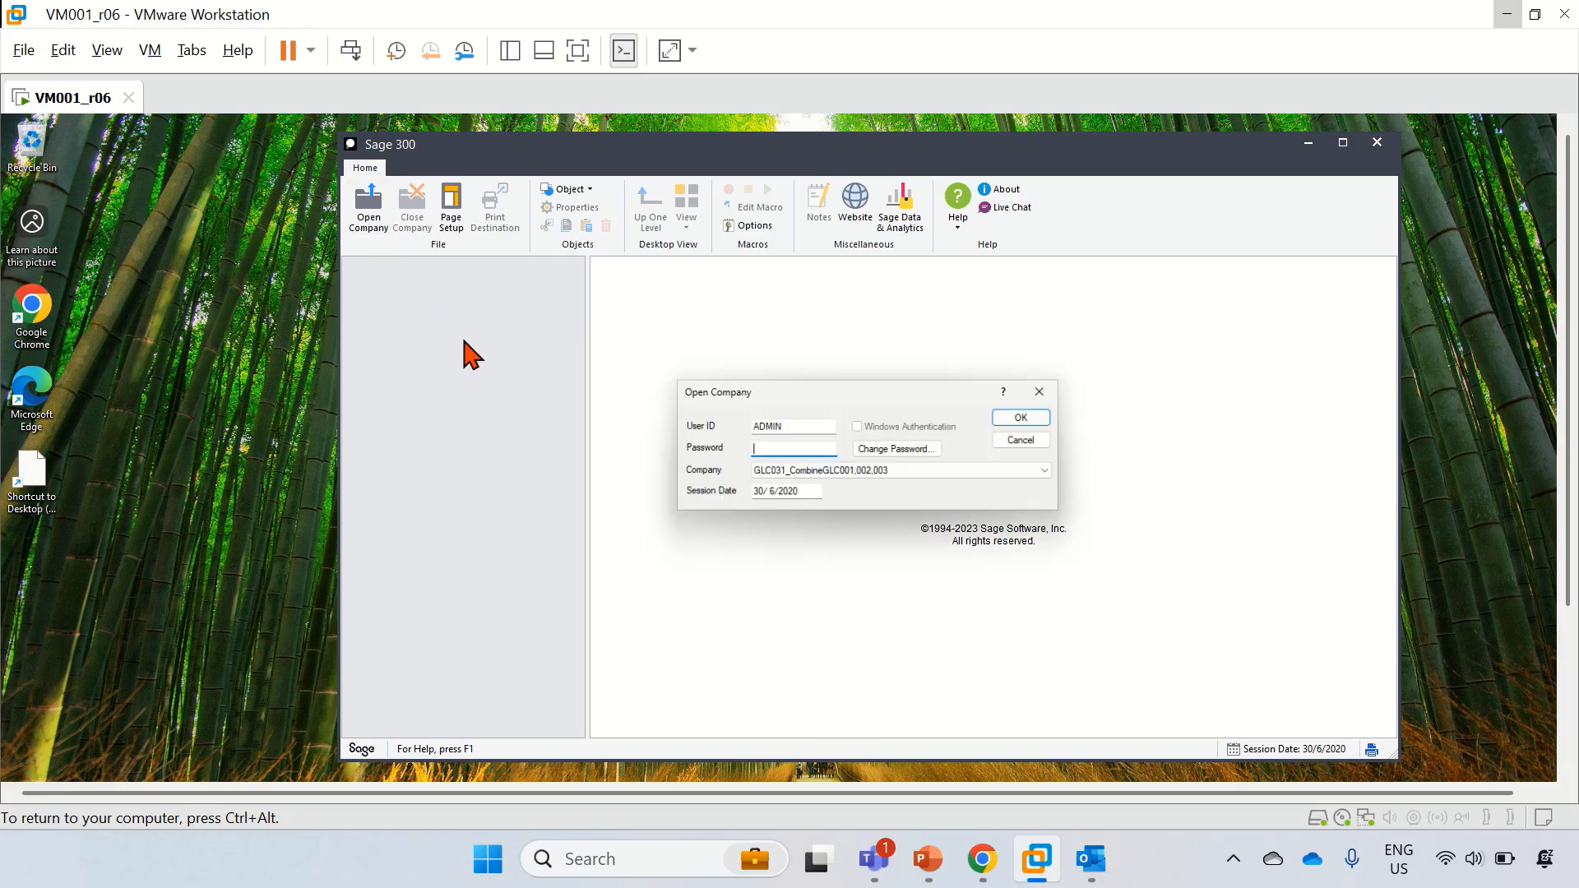
left_click(765, 475)
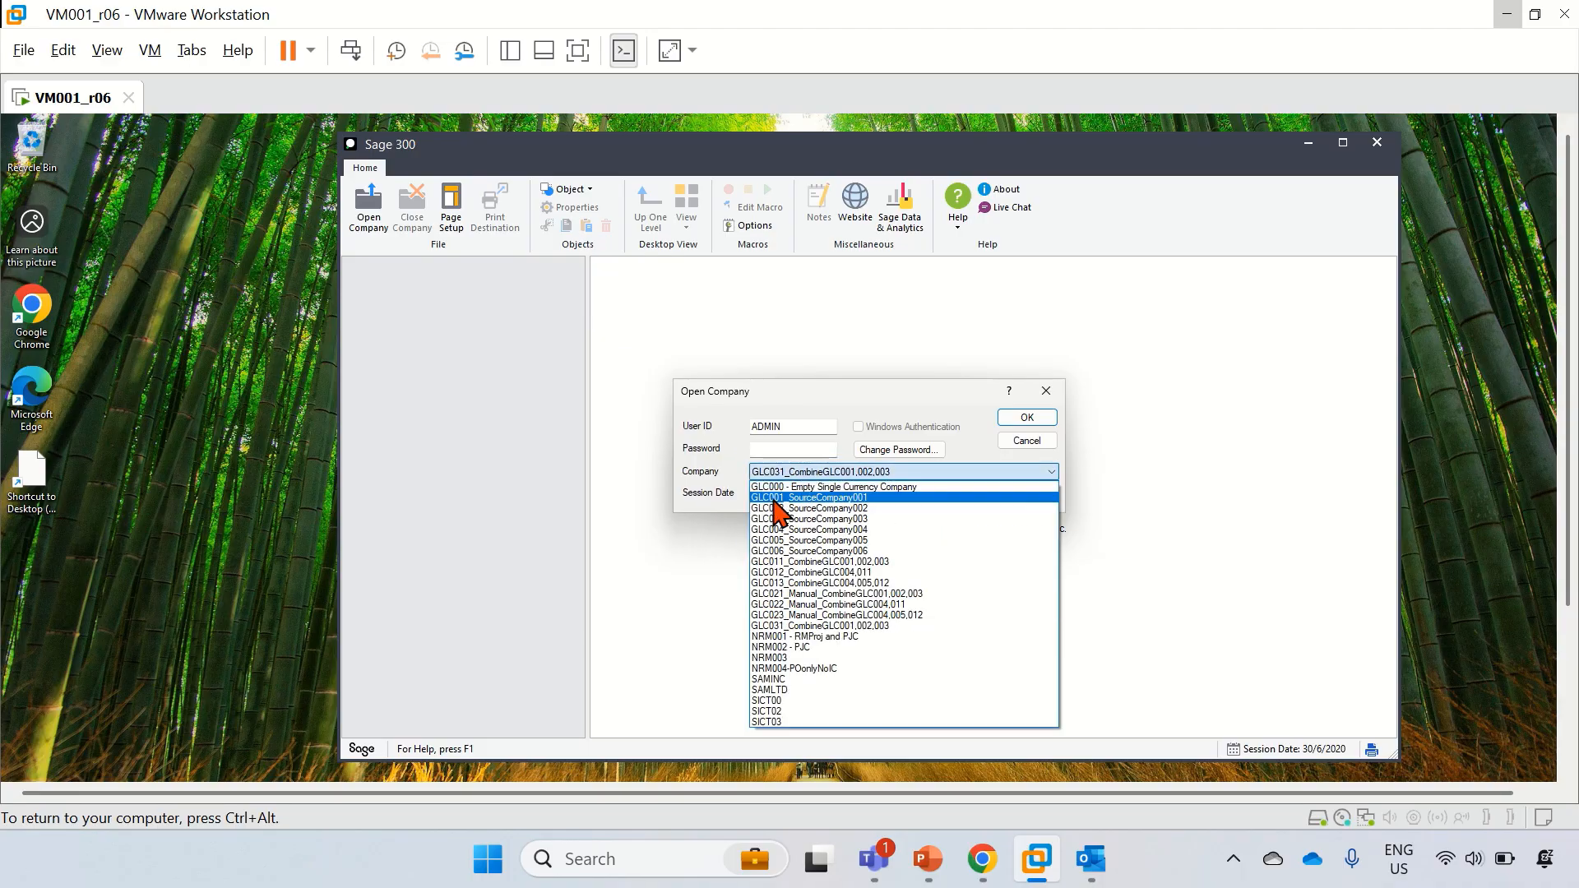
left_click(779, 494)
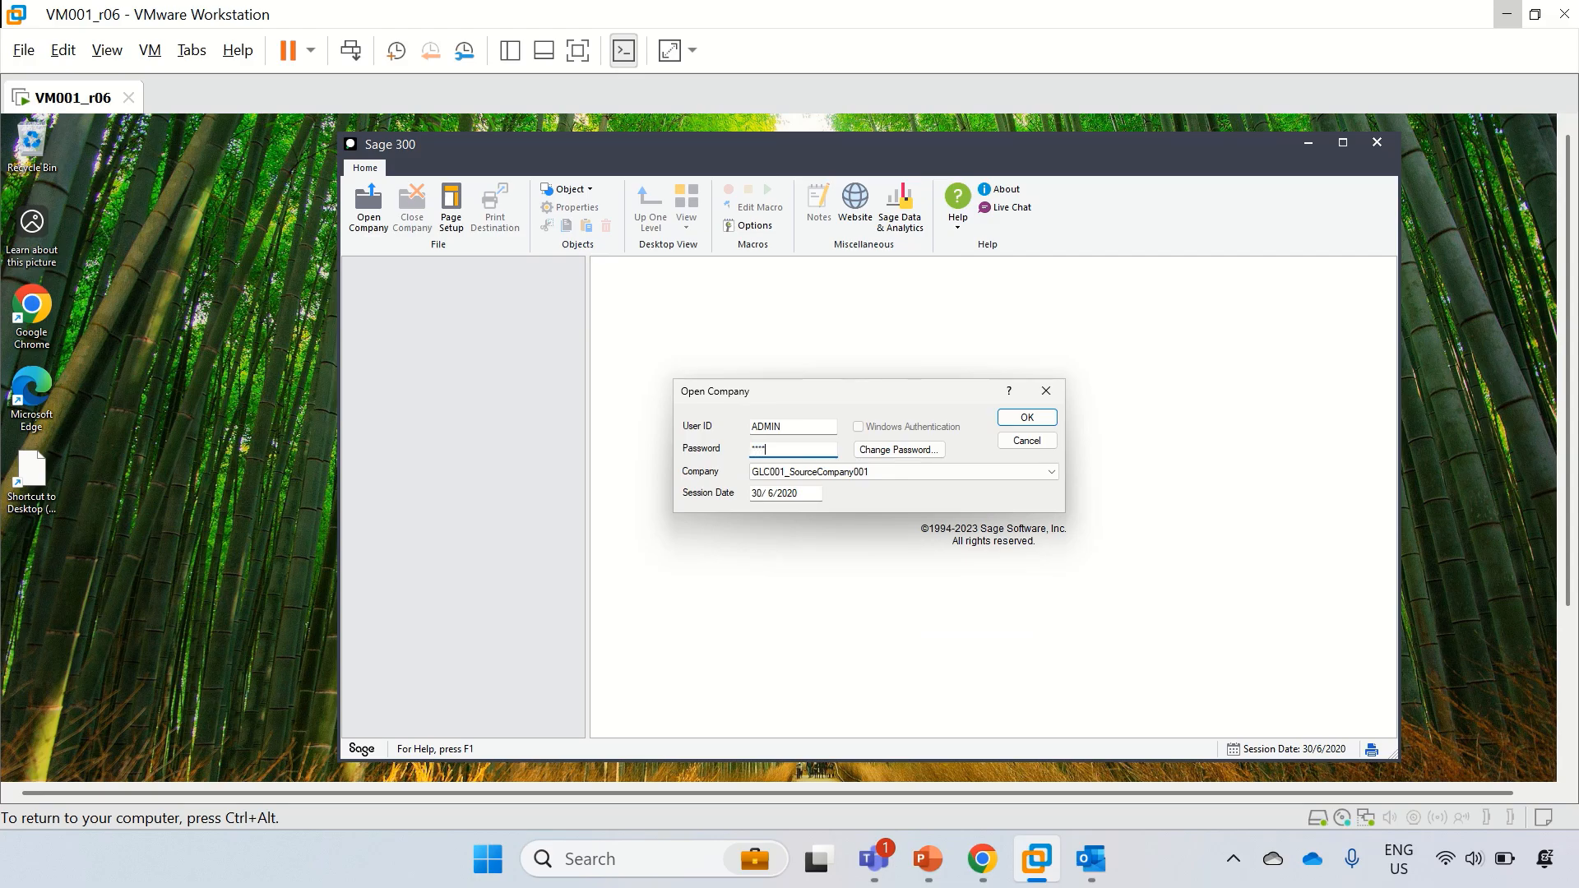
key("Return")
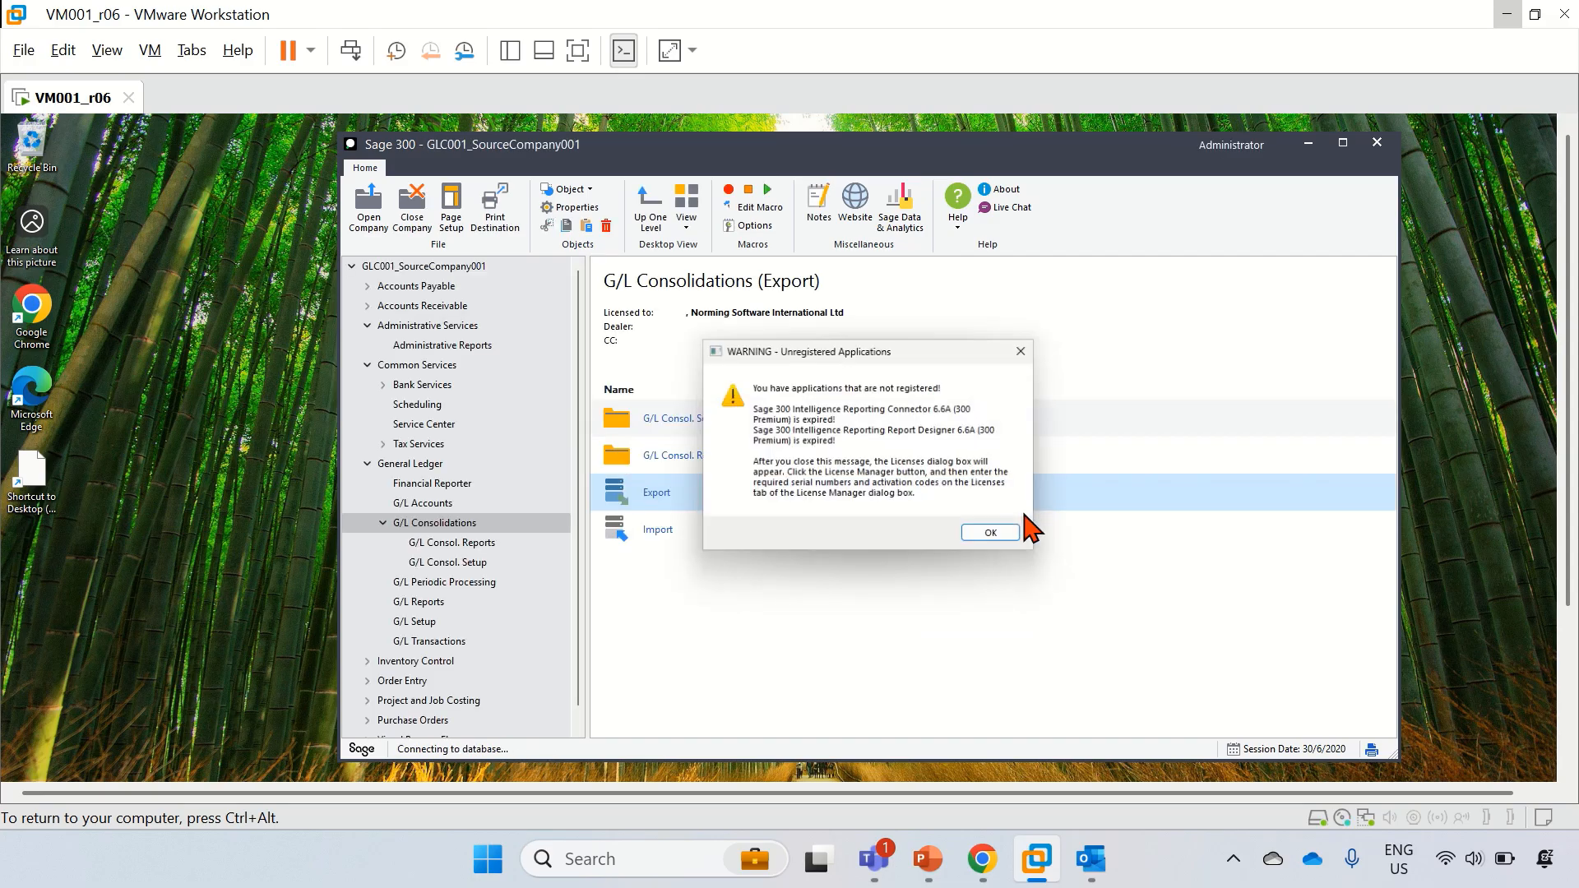
left_click(997, 535)
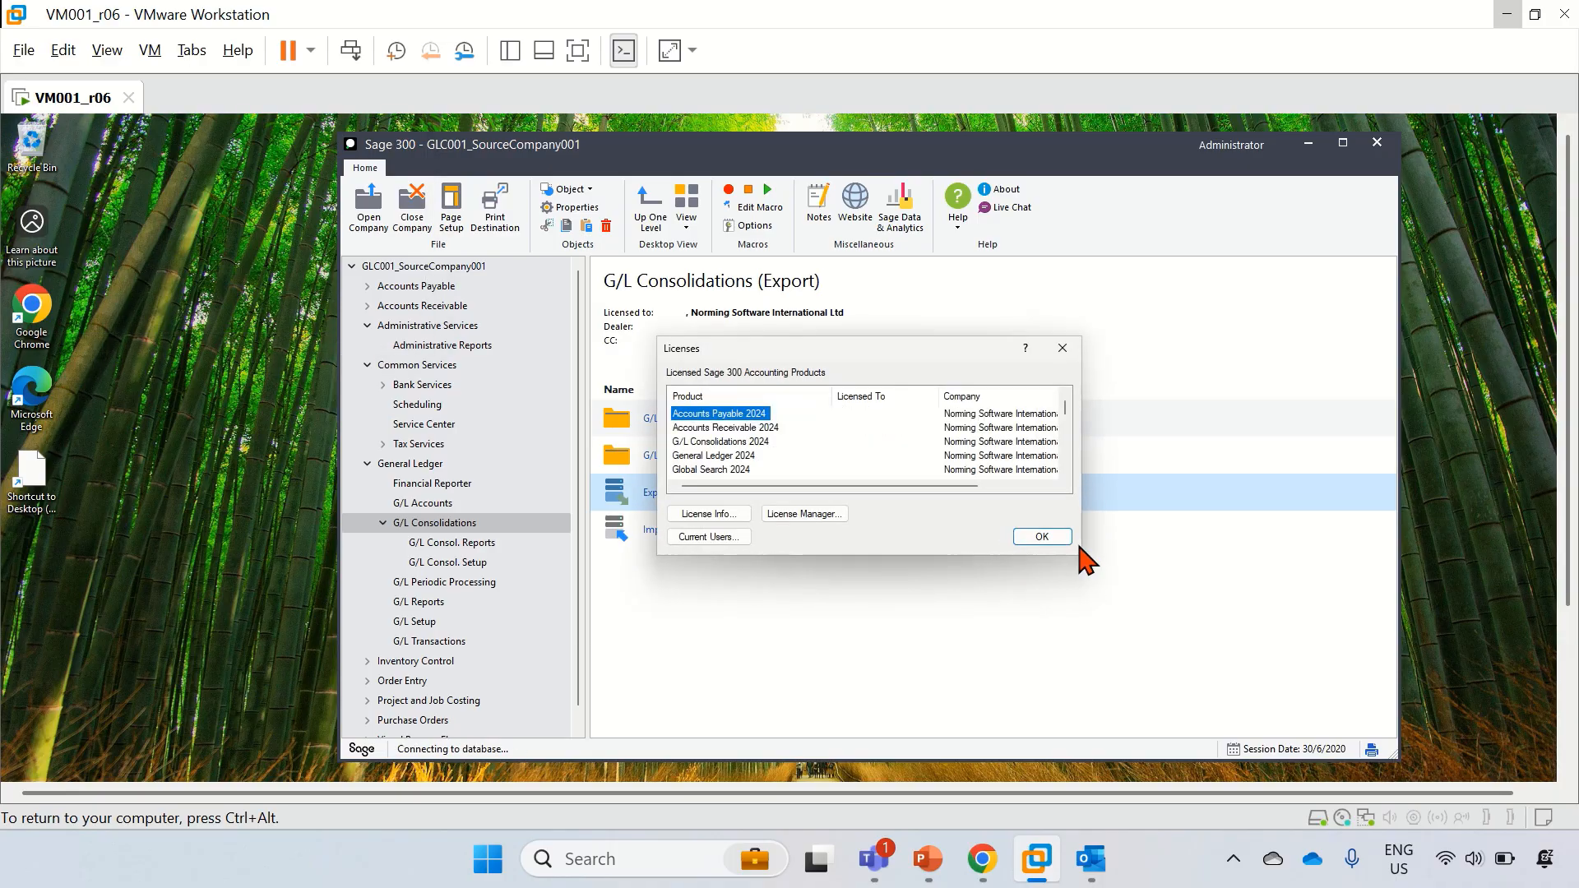
left_click(1020, 533)
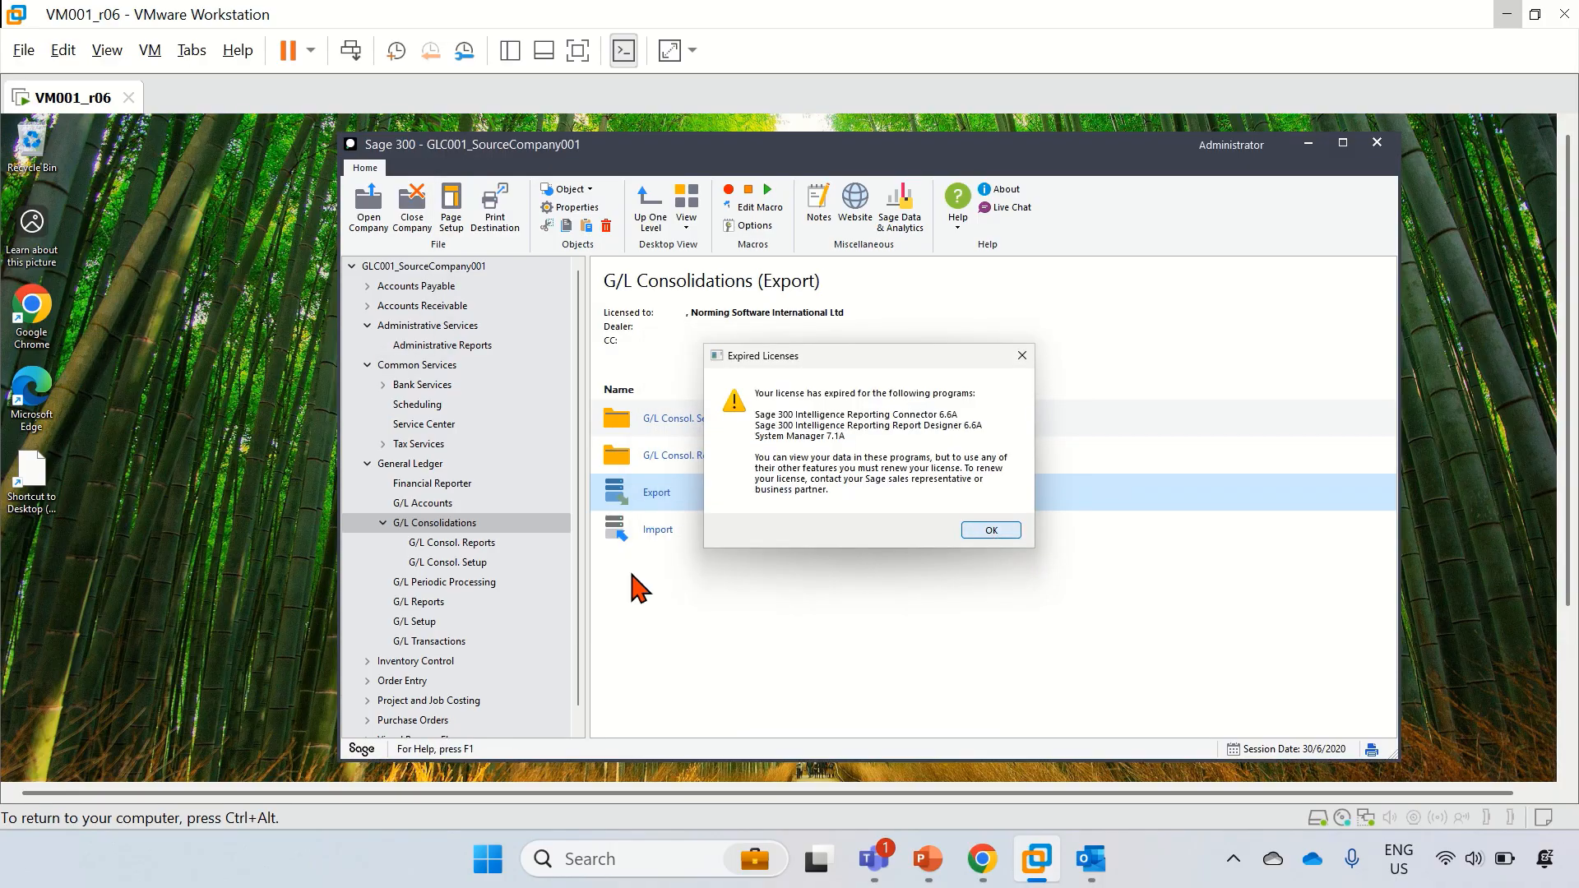
left_click(997, 534)
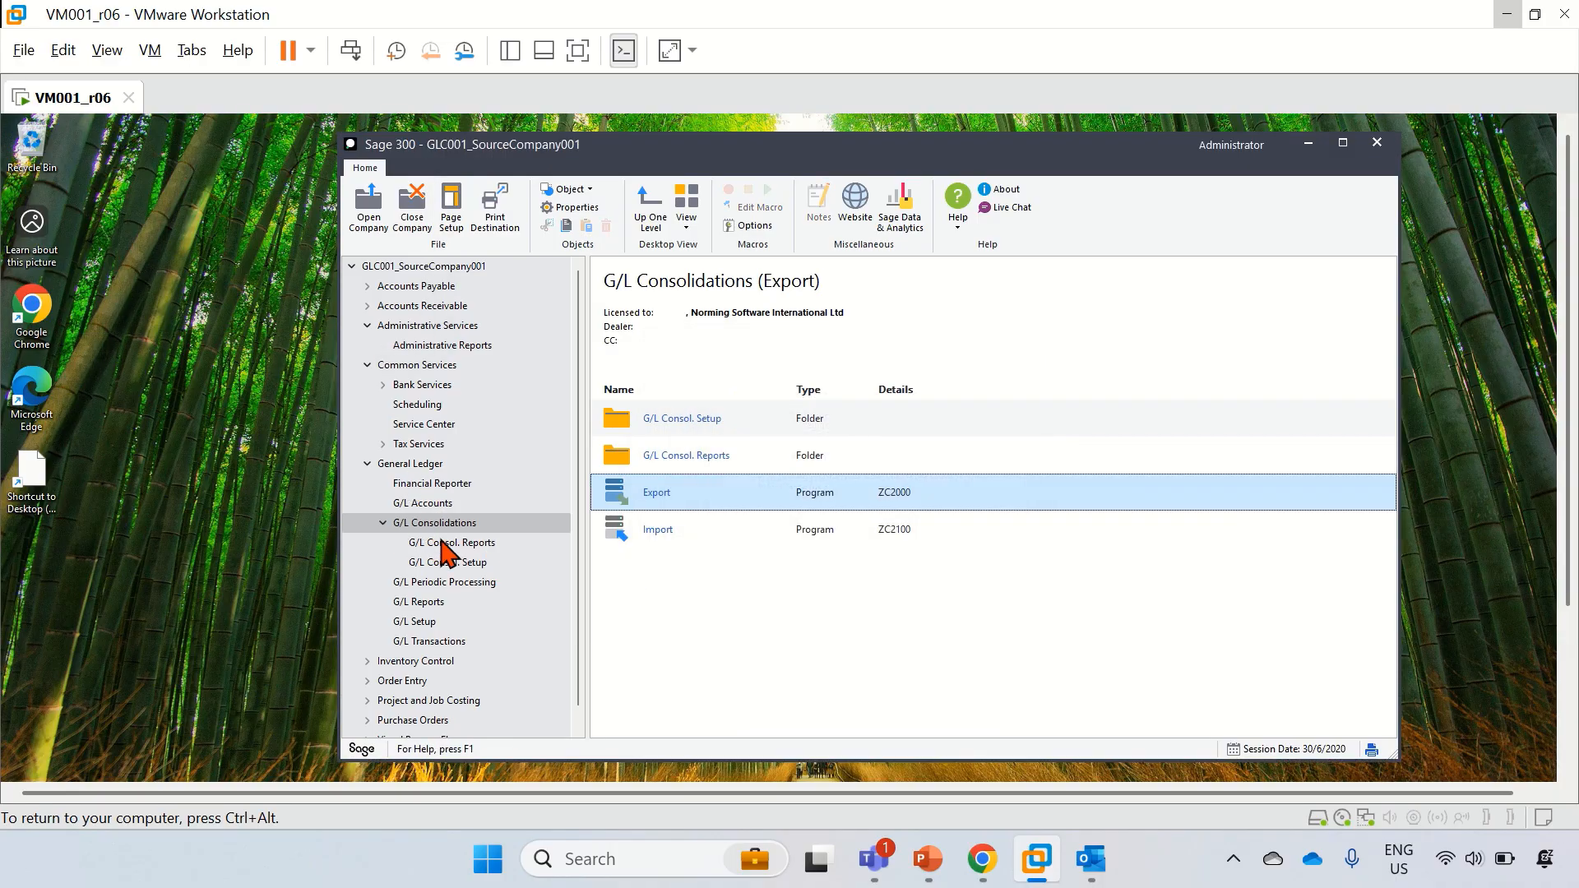
left_click(655, 493)
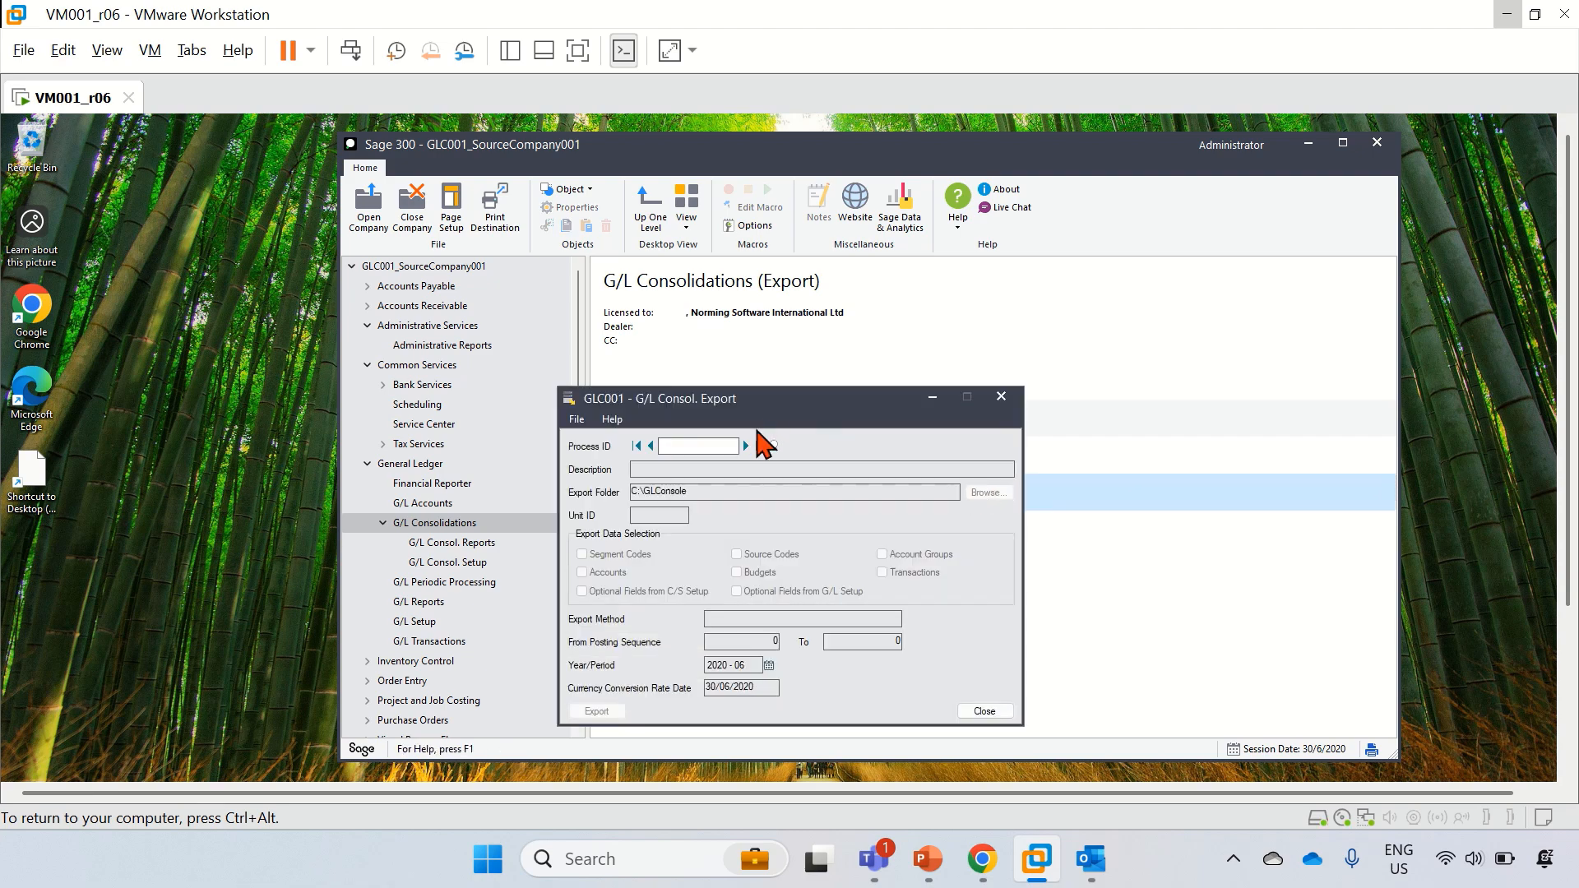
Step: Export GLC001 net changes with process NET (39 changes, $1,113,605.73) and close the form
left_click(746, 447)
left_click(746, 446)
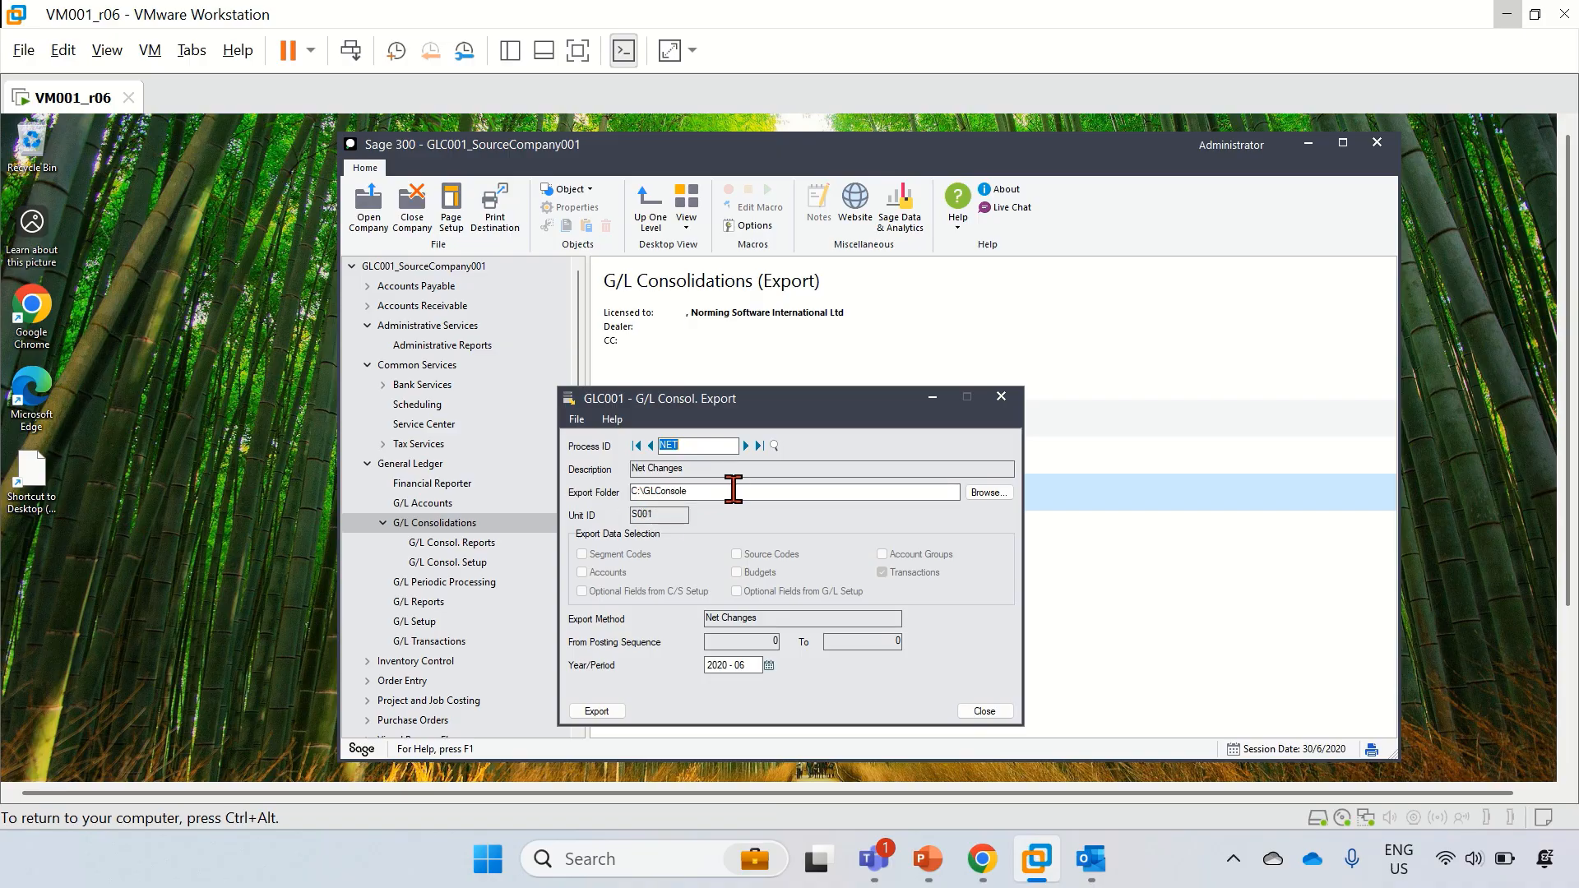
left_click(601, 712)
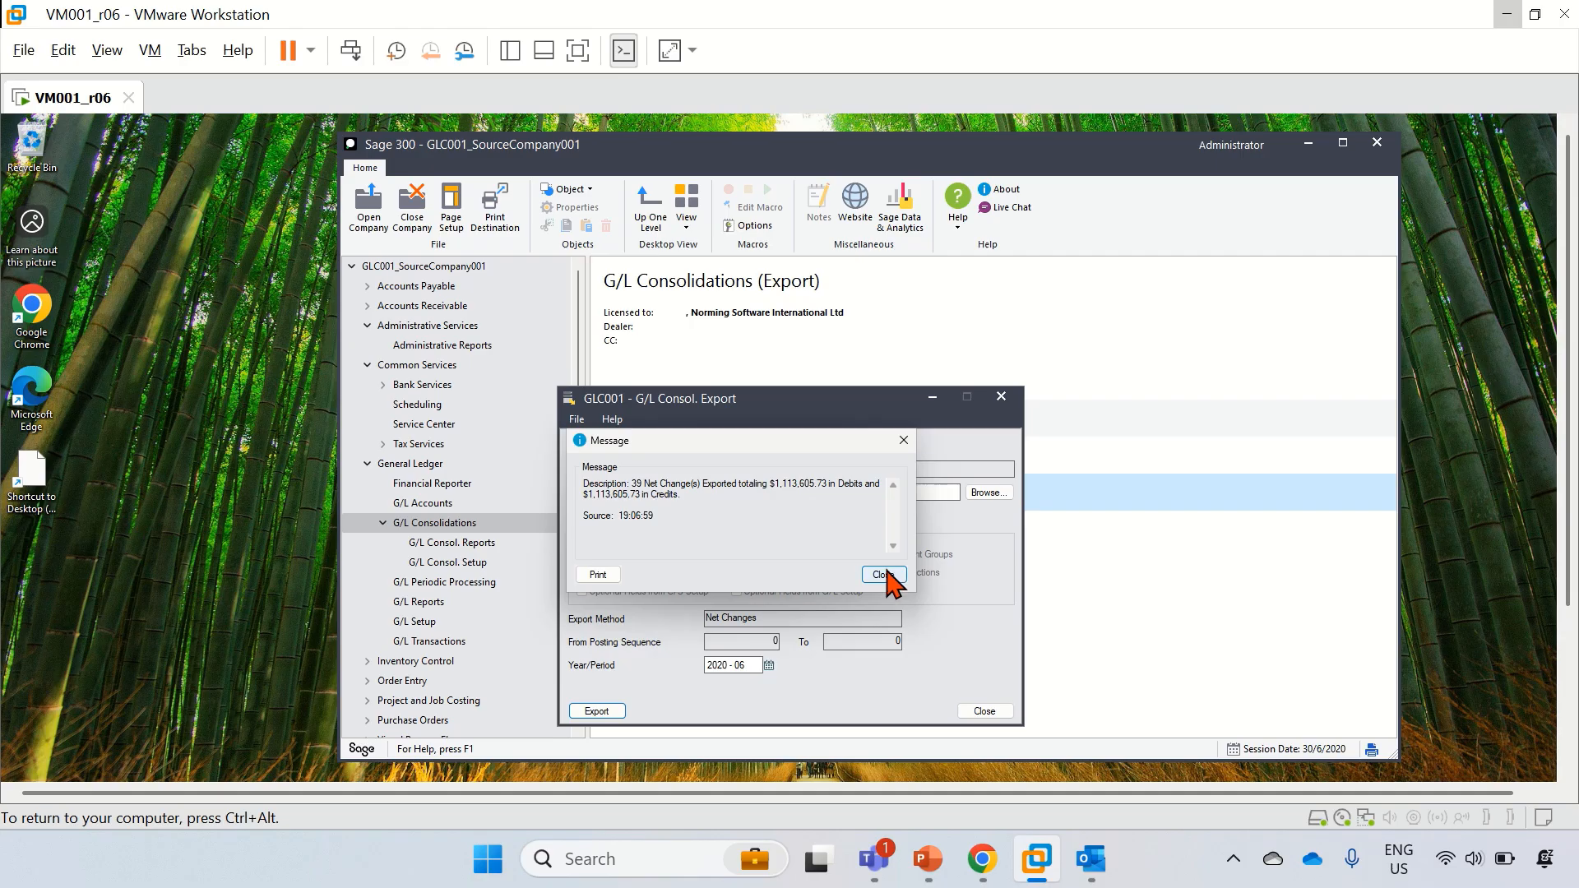
left_click(884, 575)
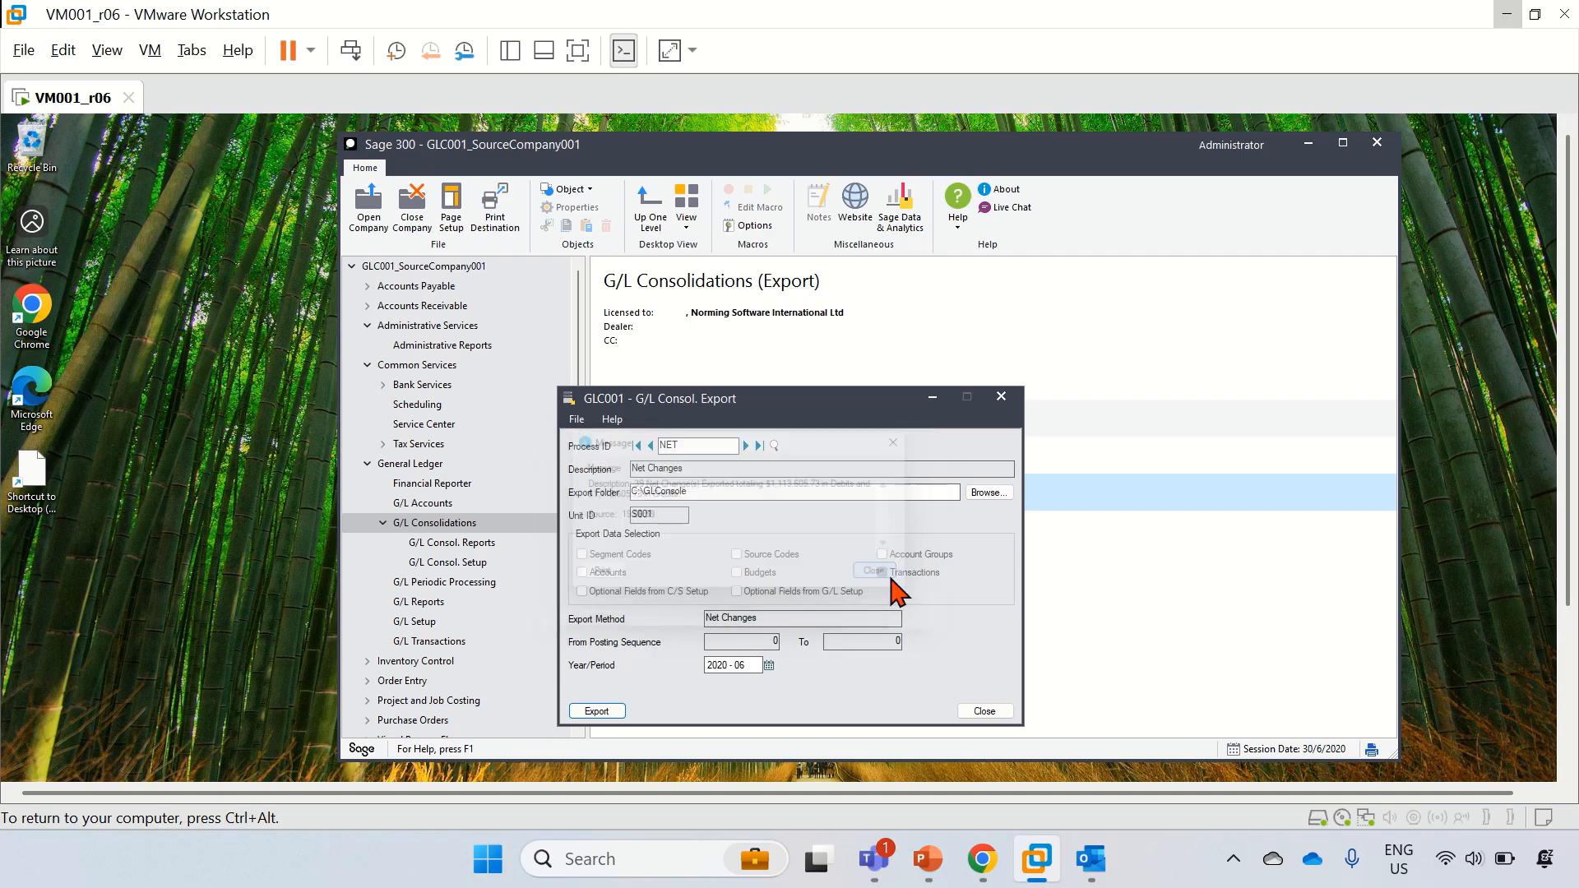
left_click(996, 712)
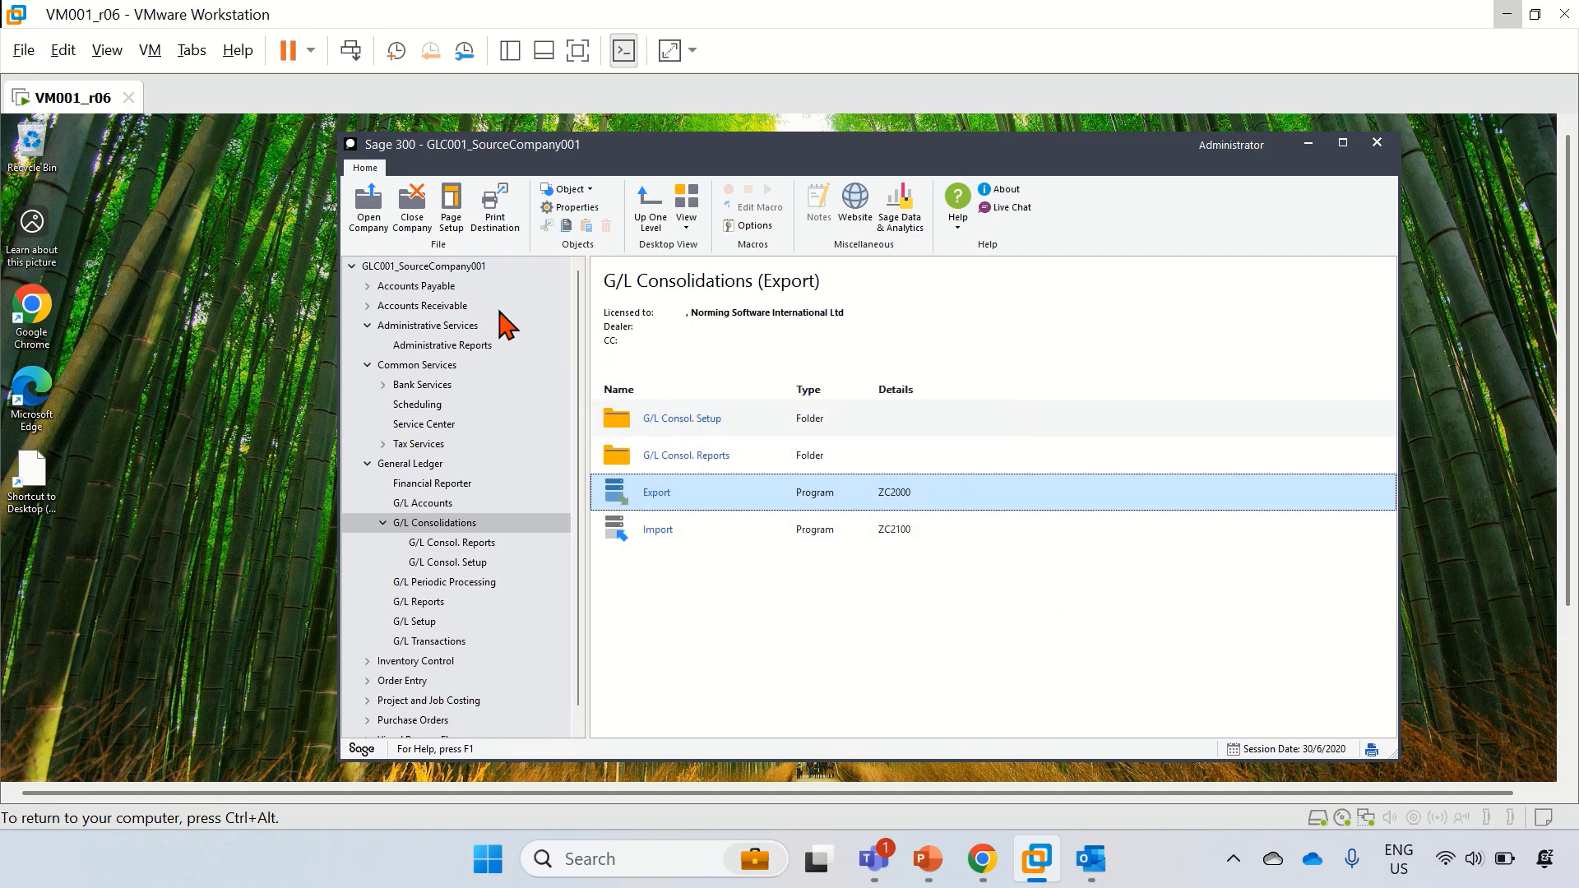
left_click(366, 218)
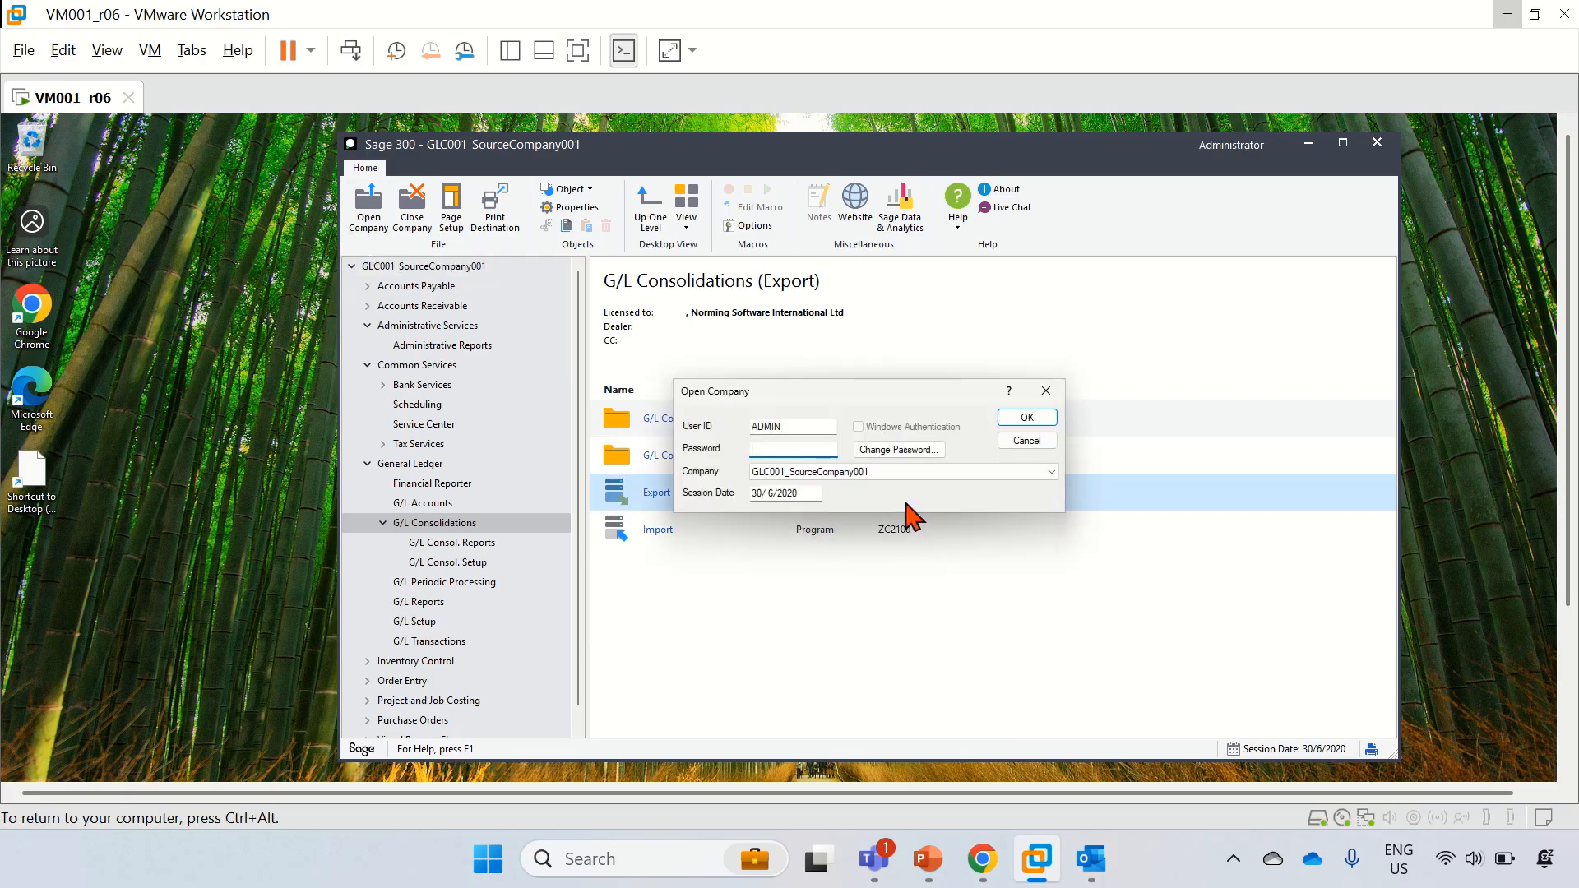
Step: Sign in to GLC002_SourceCompany002, clear the three licence notices, and show G/L Consolidations
left_click(874, 477)
left_click(870, 499)
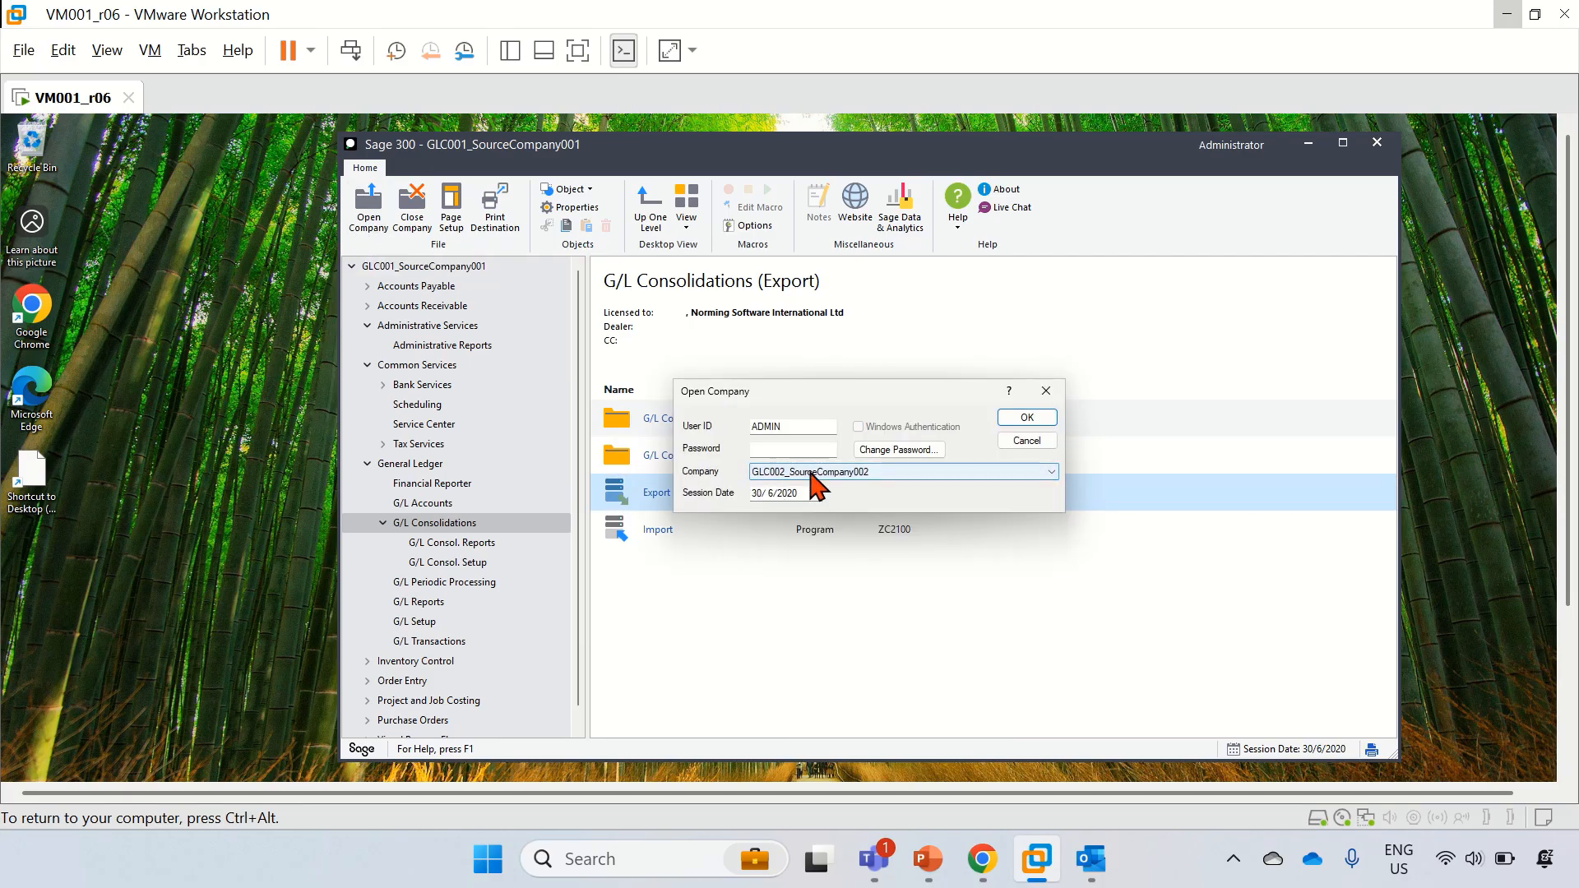
left_click(808, 451)
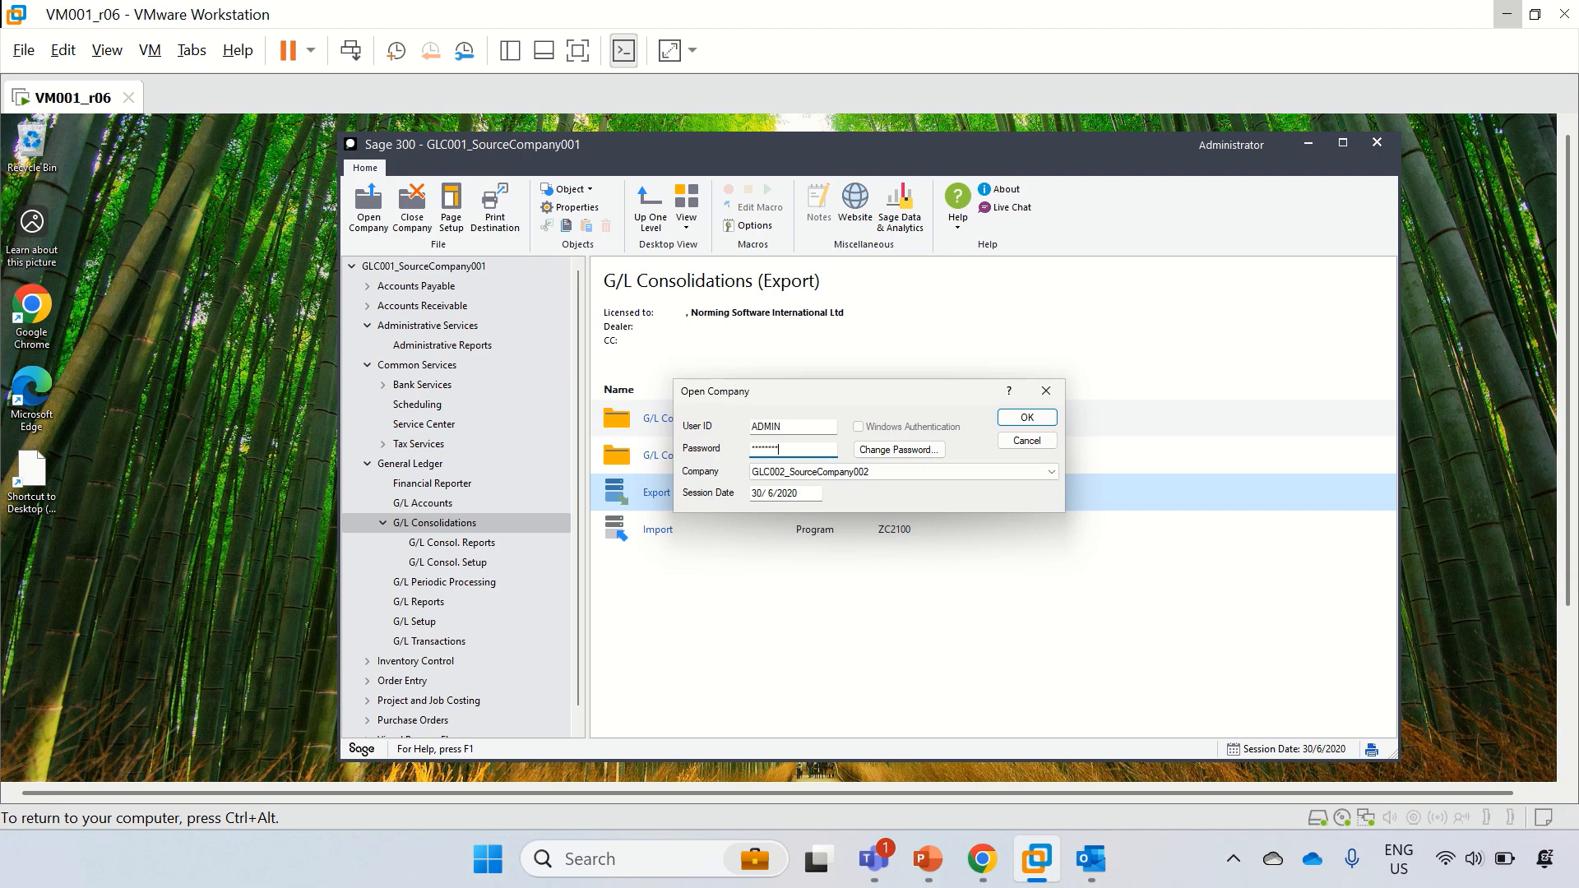
left_click(1045, 419)
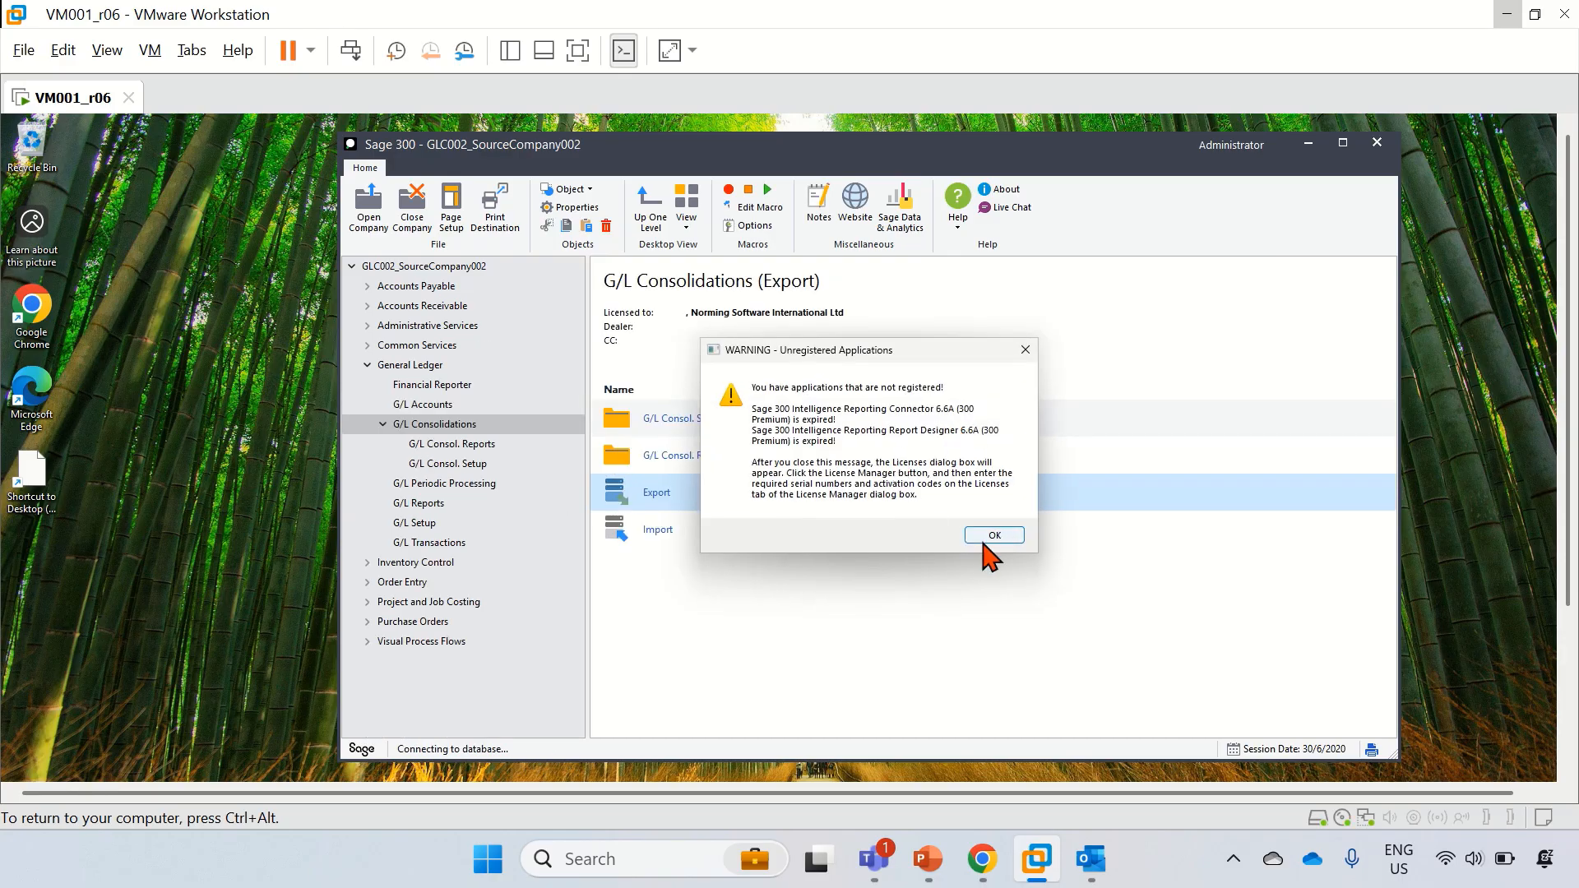
left_click(992, 536)
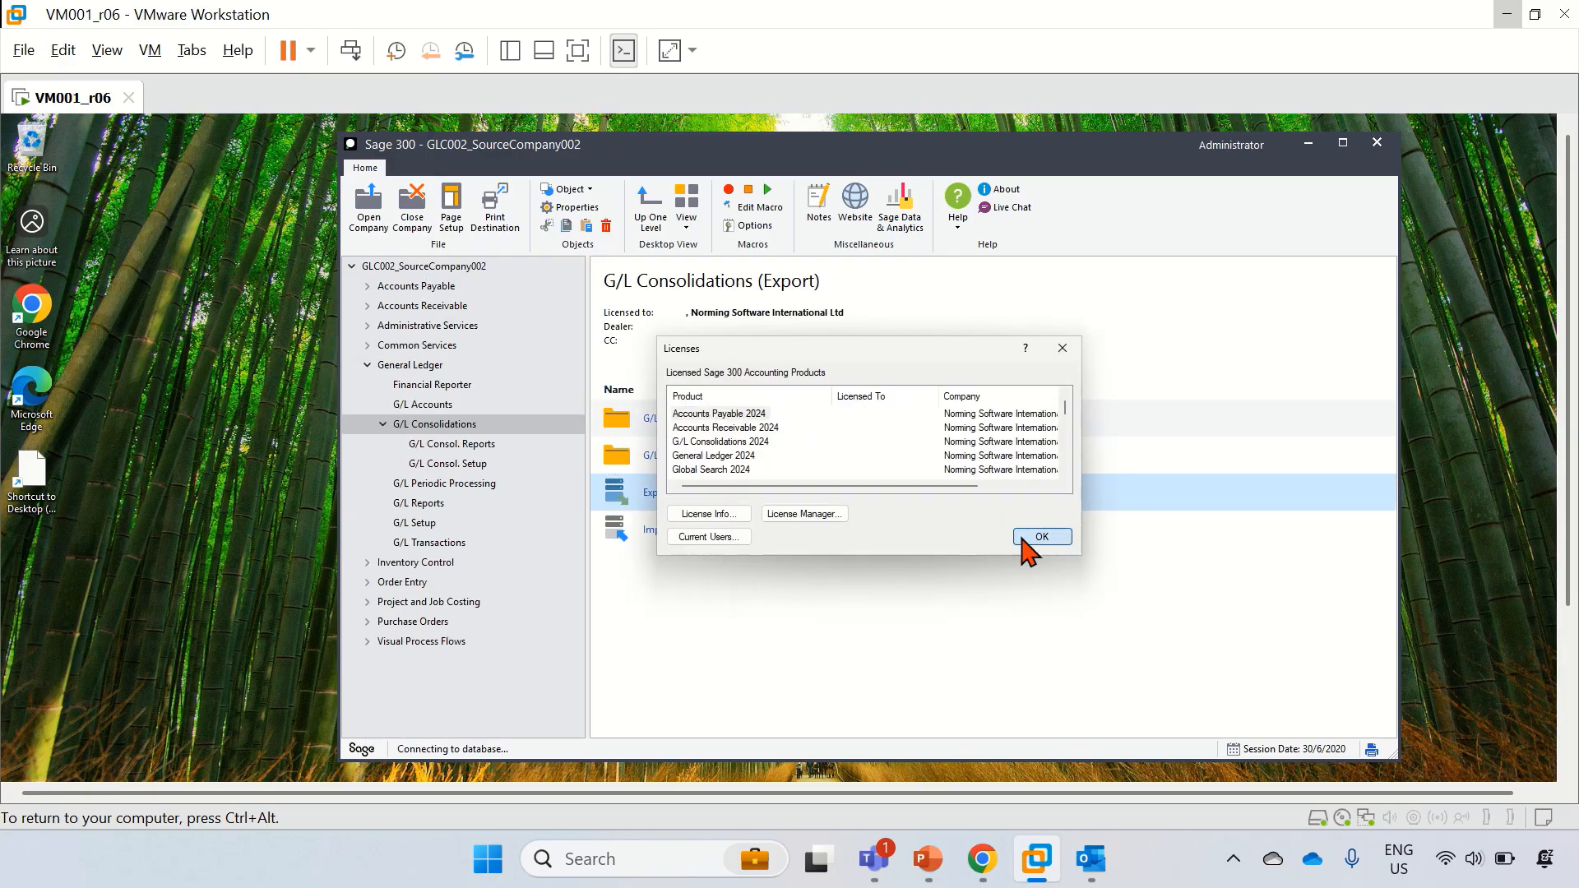
left_click(1023, 539)
left_click(1020, 536)
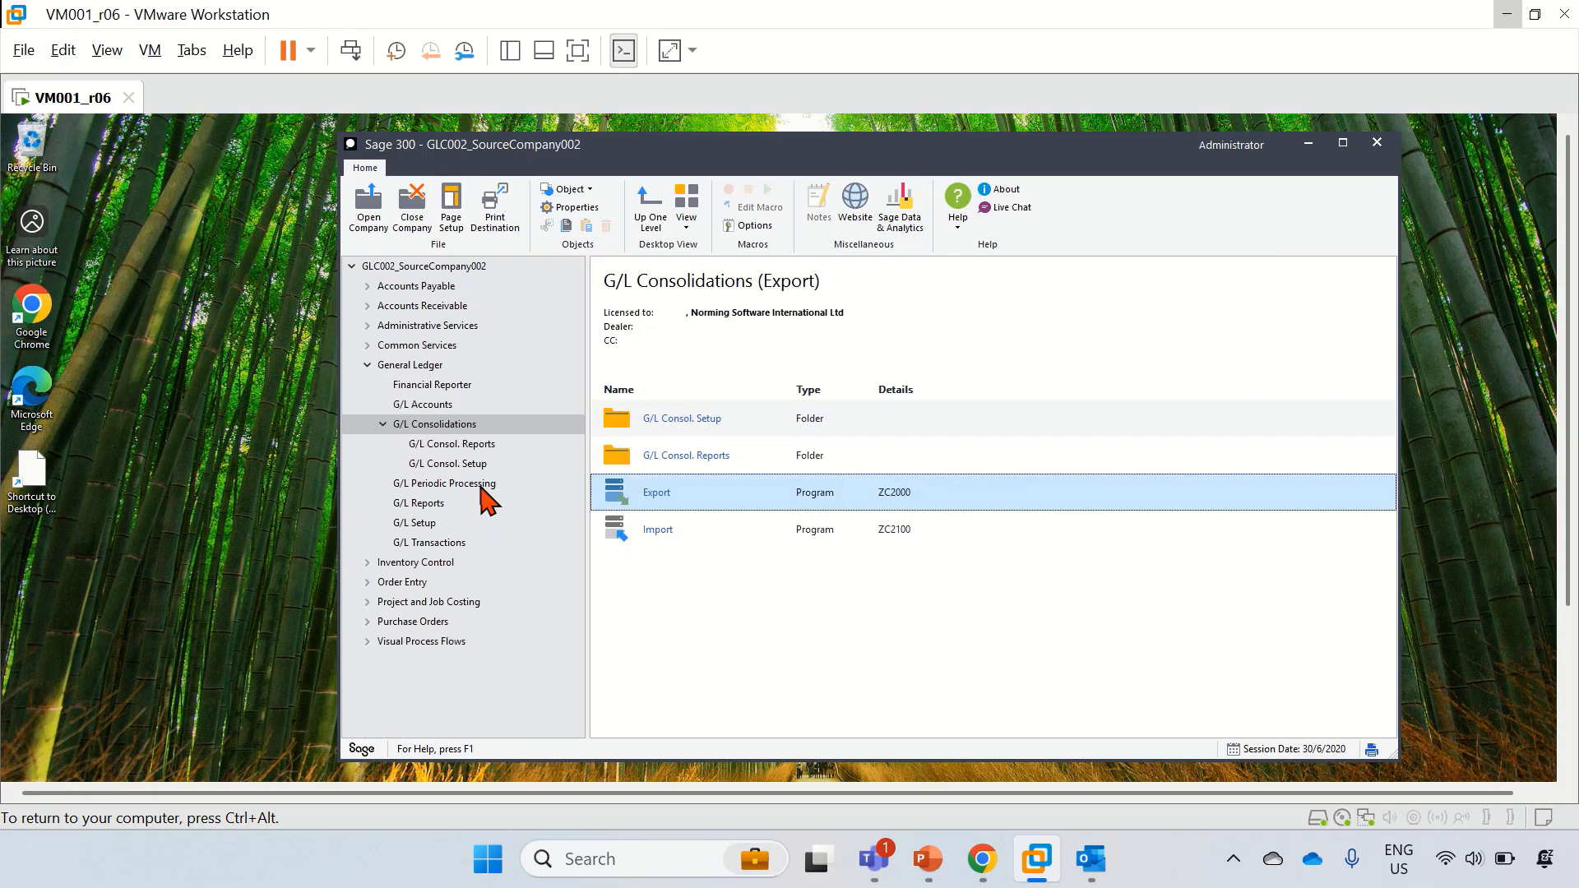
left_click(455, 429)
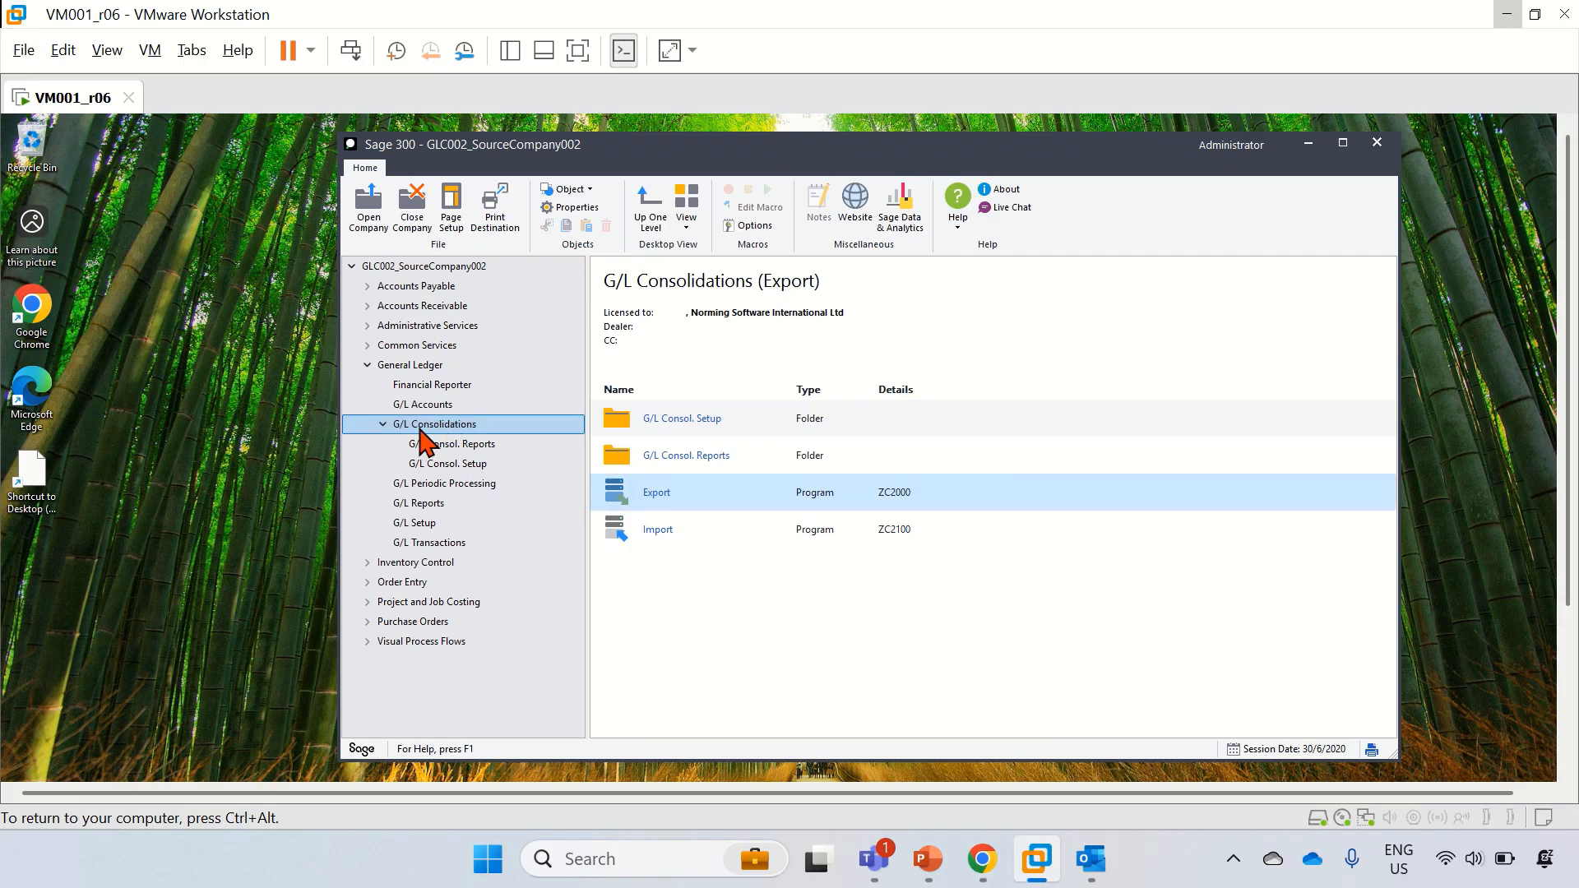
Step: Export GLC002 net changes with process NET (39 changes, $1,113,605.73) and close the window
left_click(666, 498)
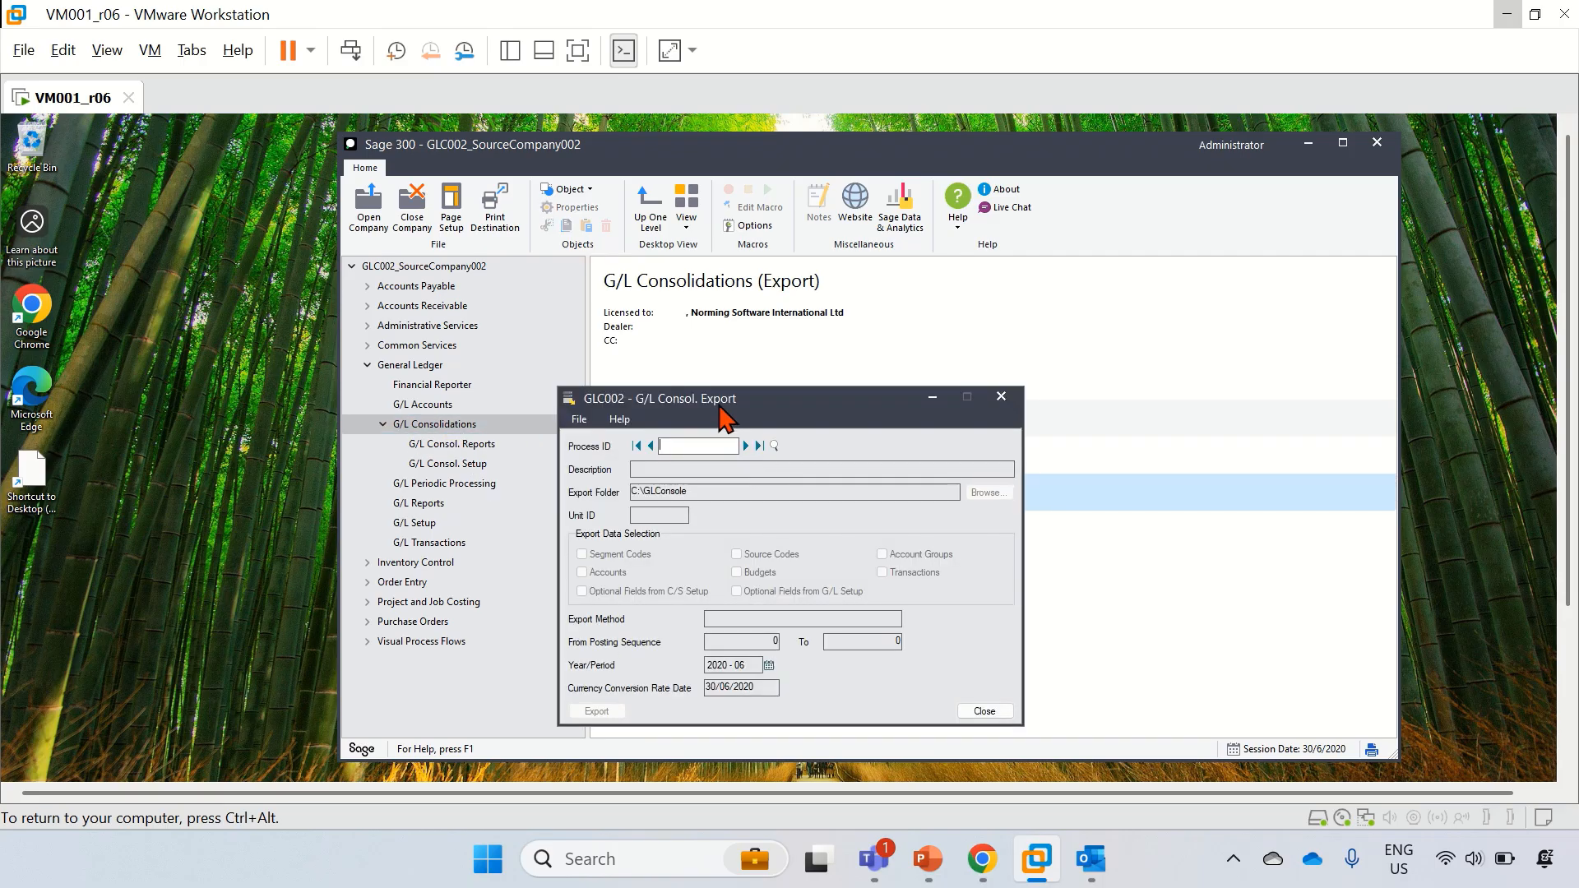
left_click(767, 319)
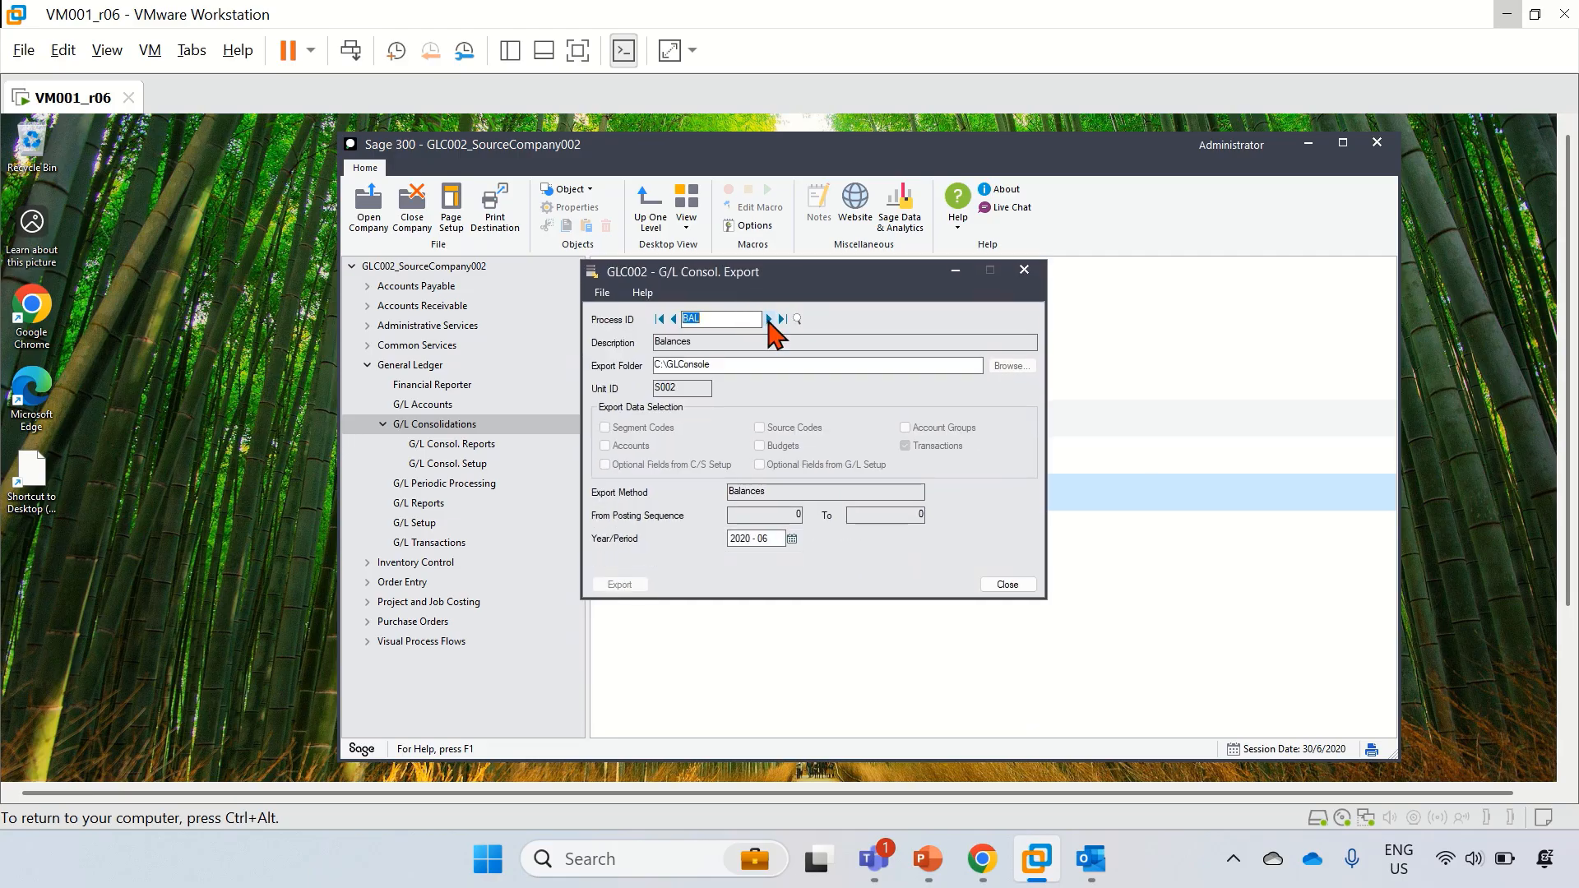
left_click(769, 320)
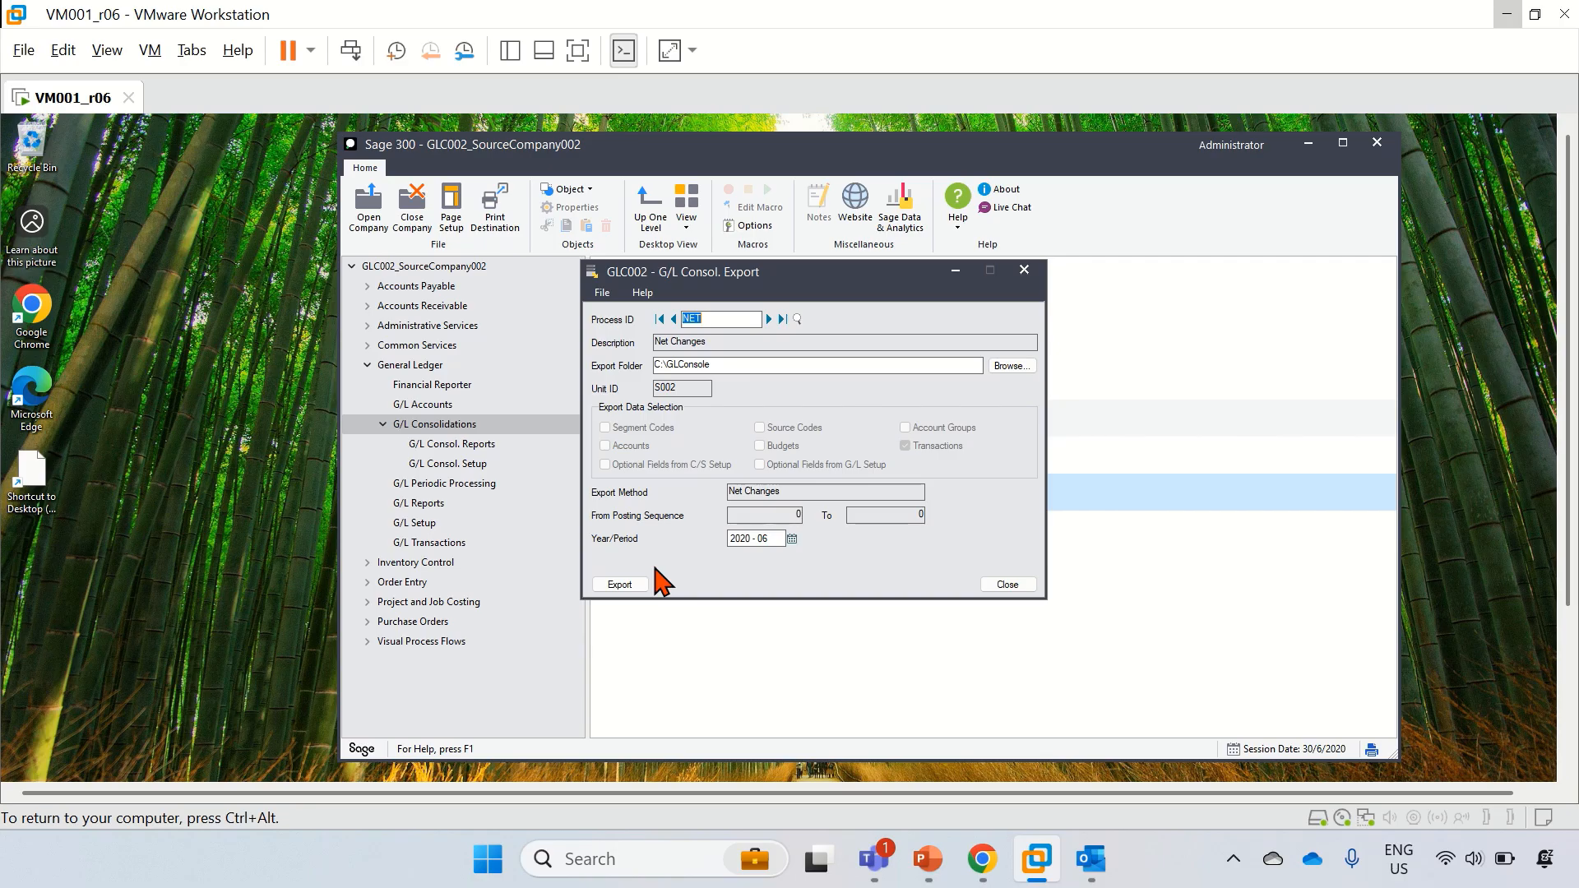
left_click(627, 586)
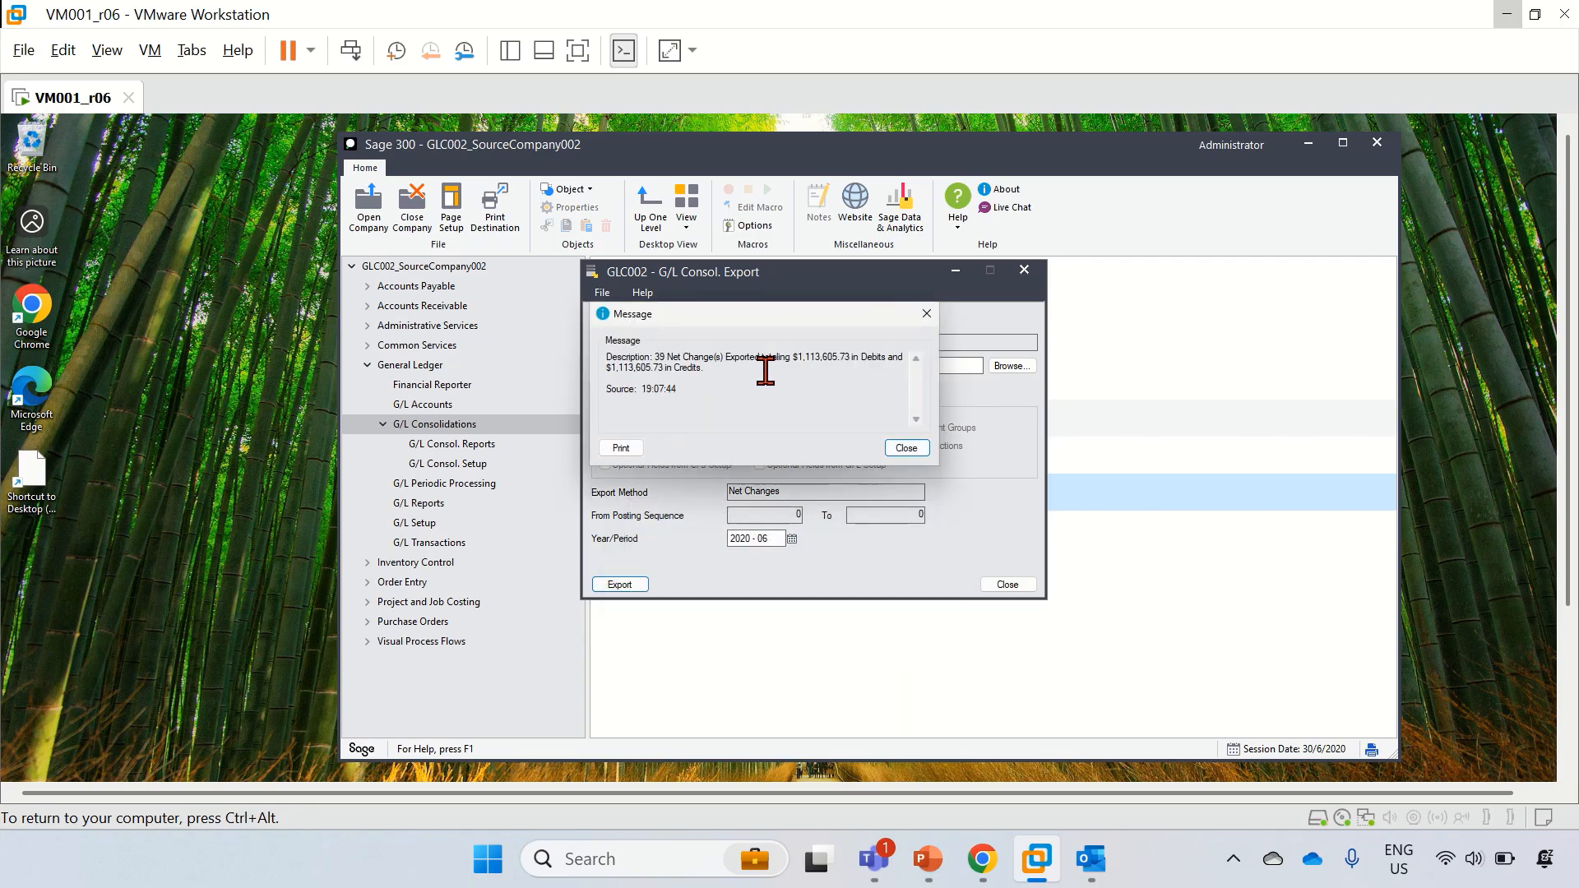
left_click(904, 449)
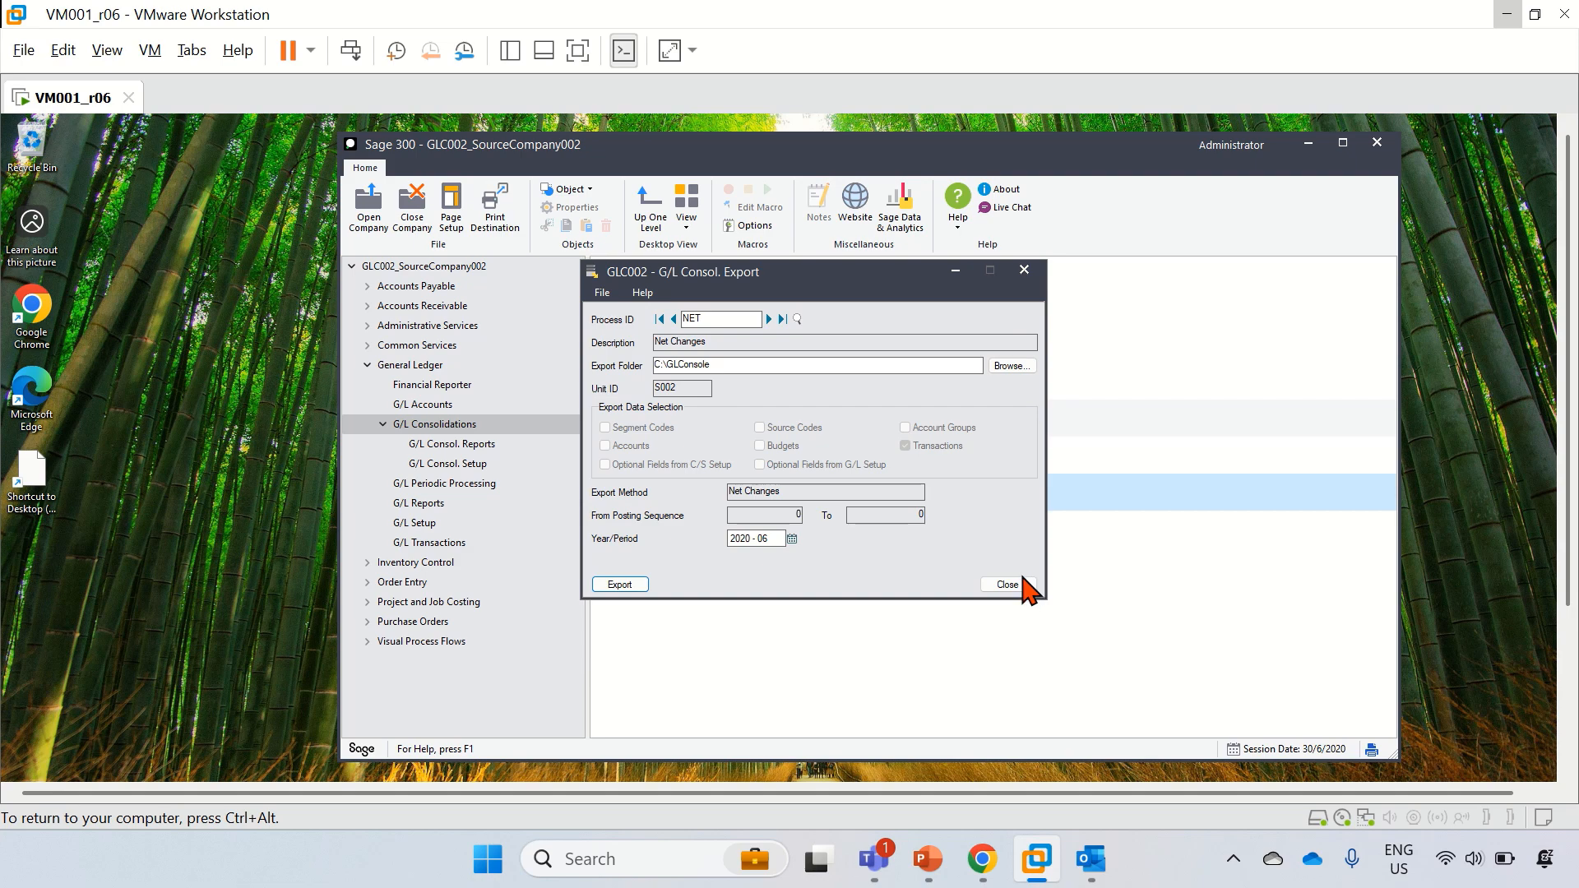
left_click(1019, 584)
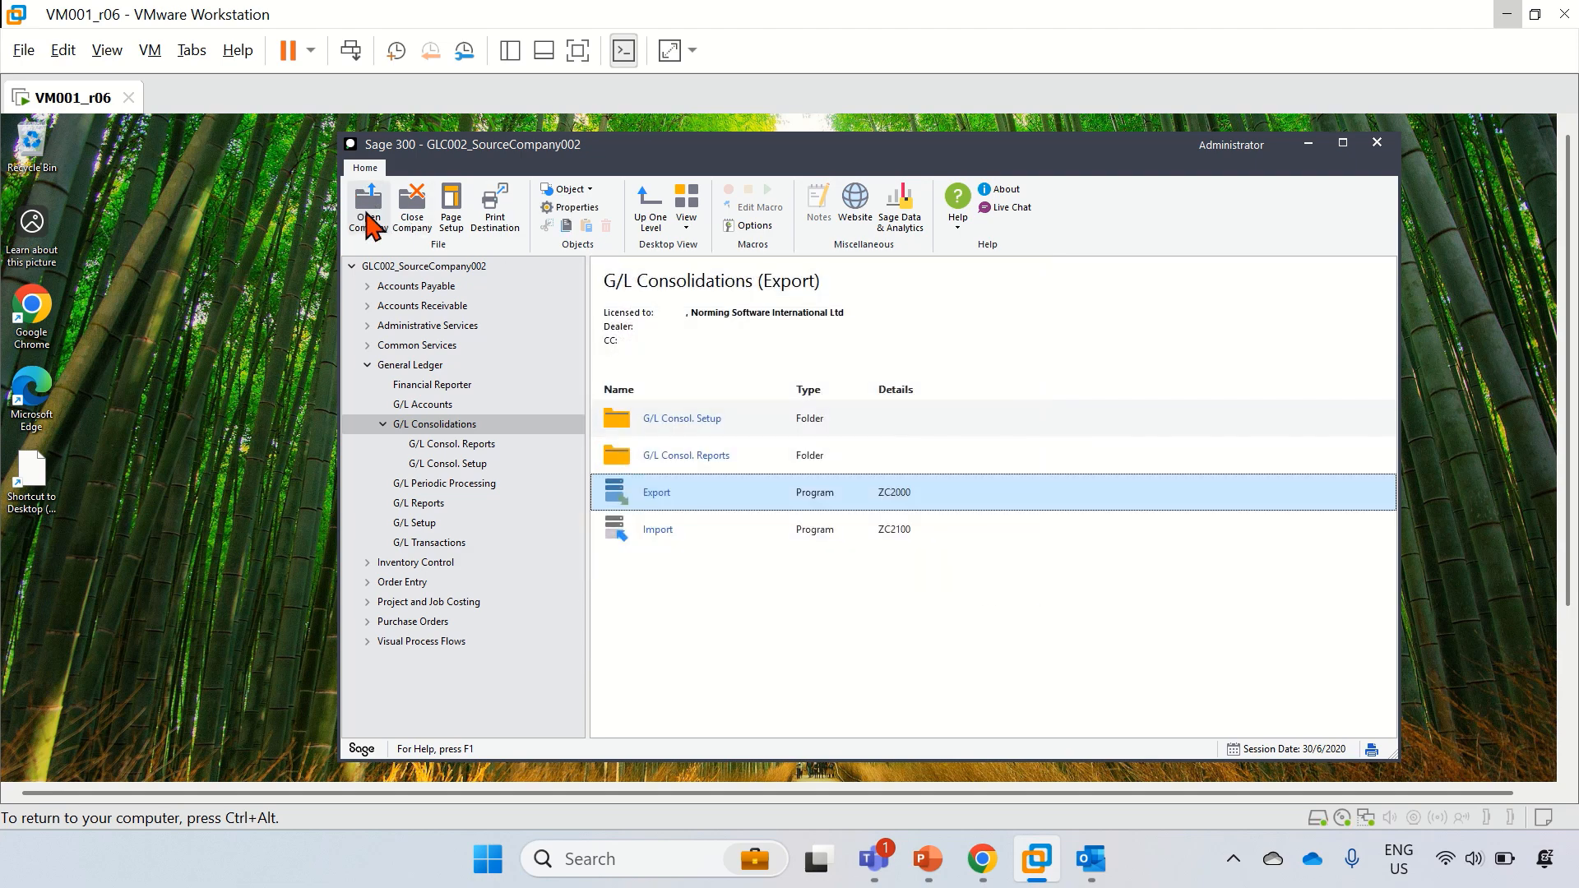
Step: Sign in to GLC003_SourceCompany003, clear the three licence notices, and show G/L Consolidations
left_click(366, 222)
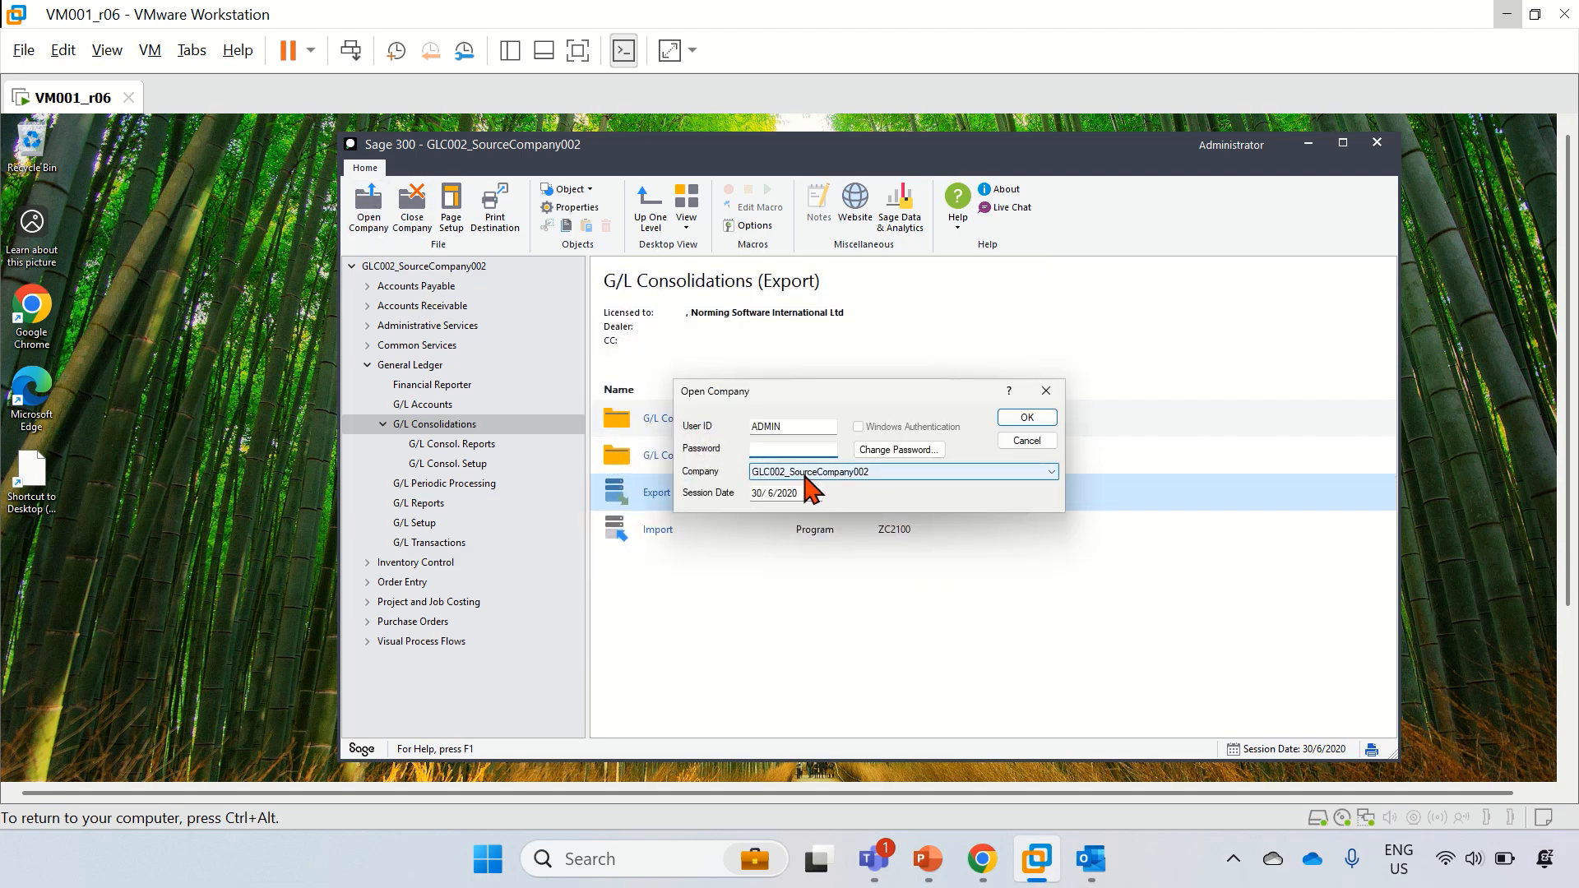
left_click(806, 475)
left_click(810, 516)
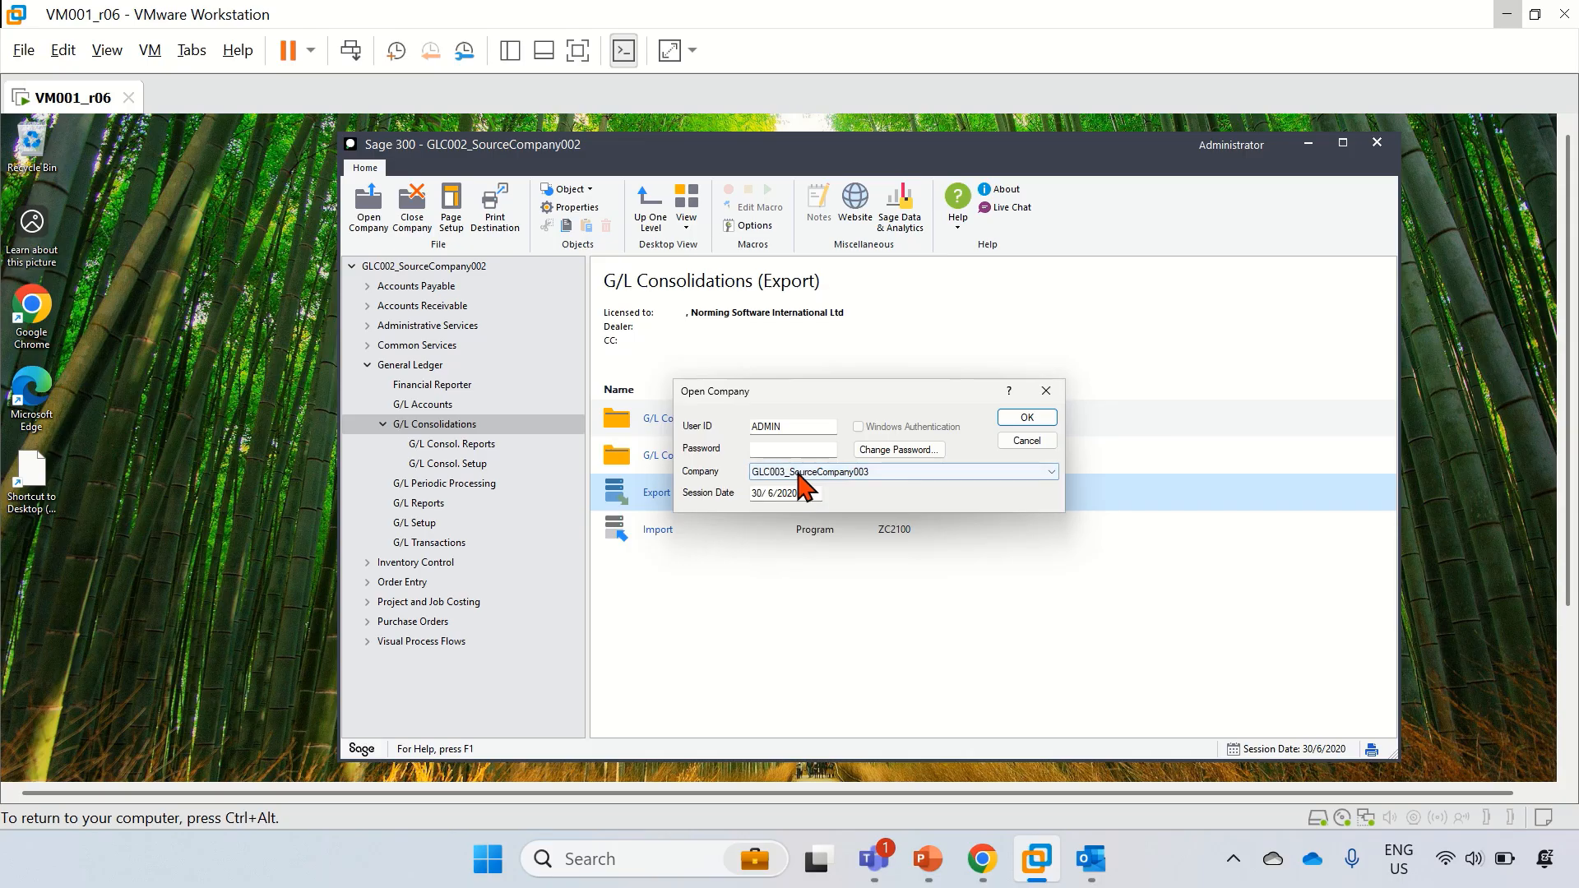
left_click(796, 450)
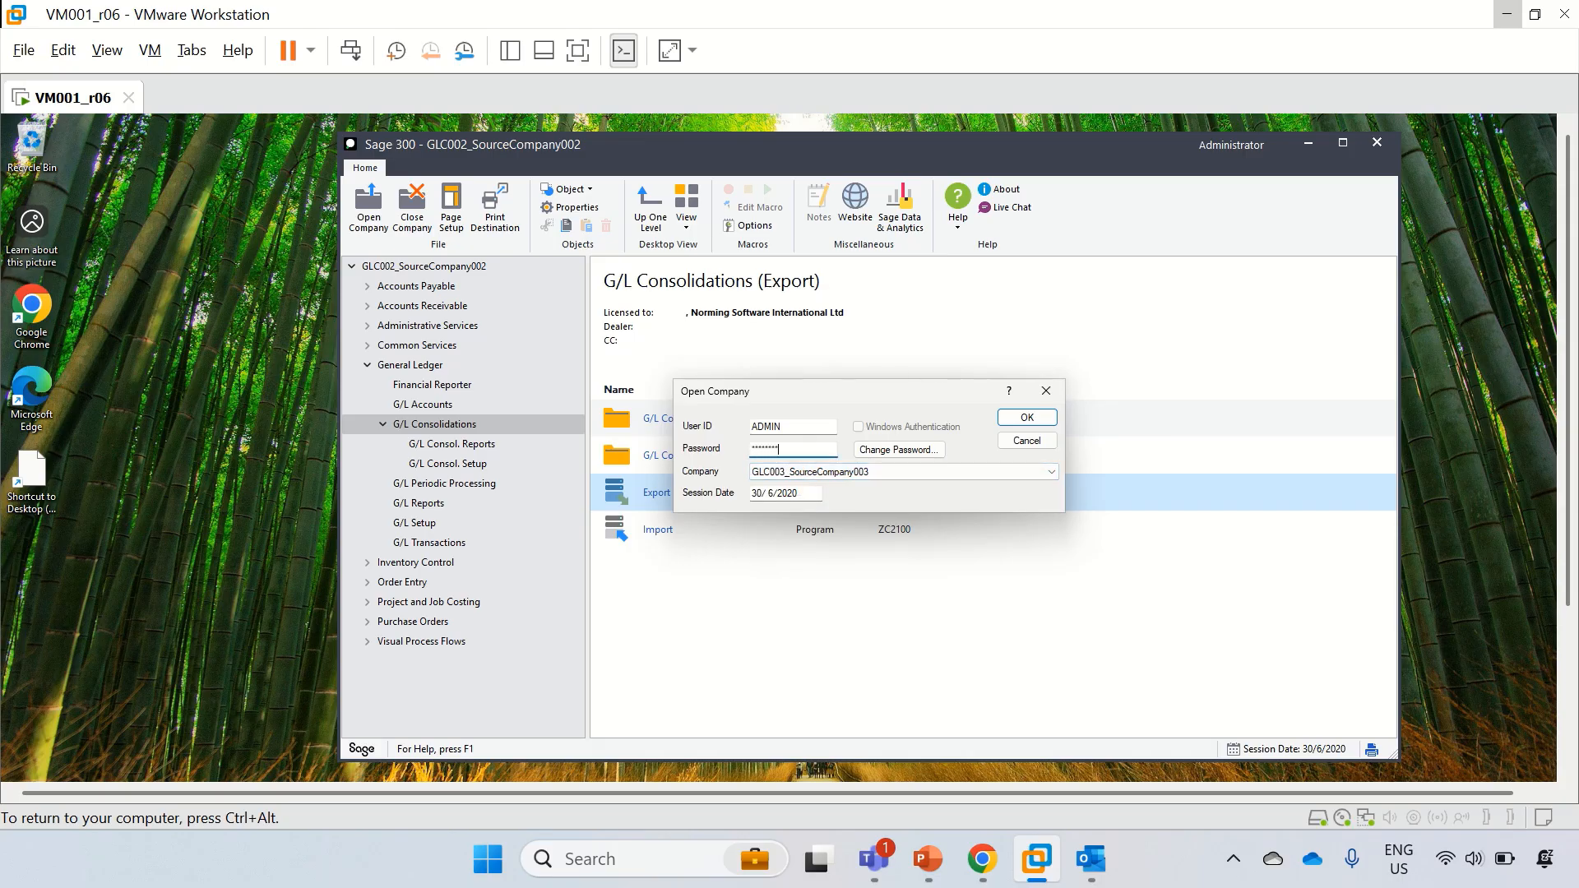
key("Return")
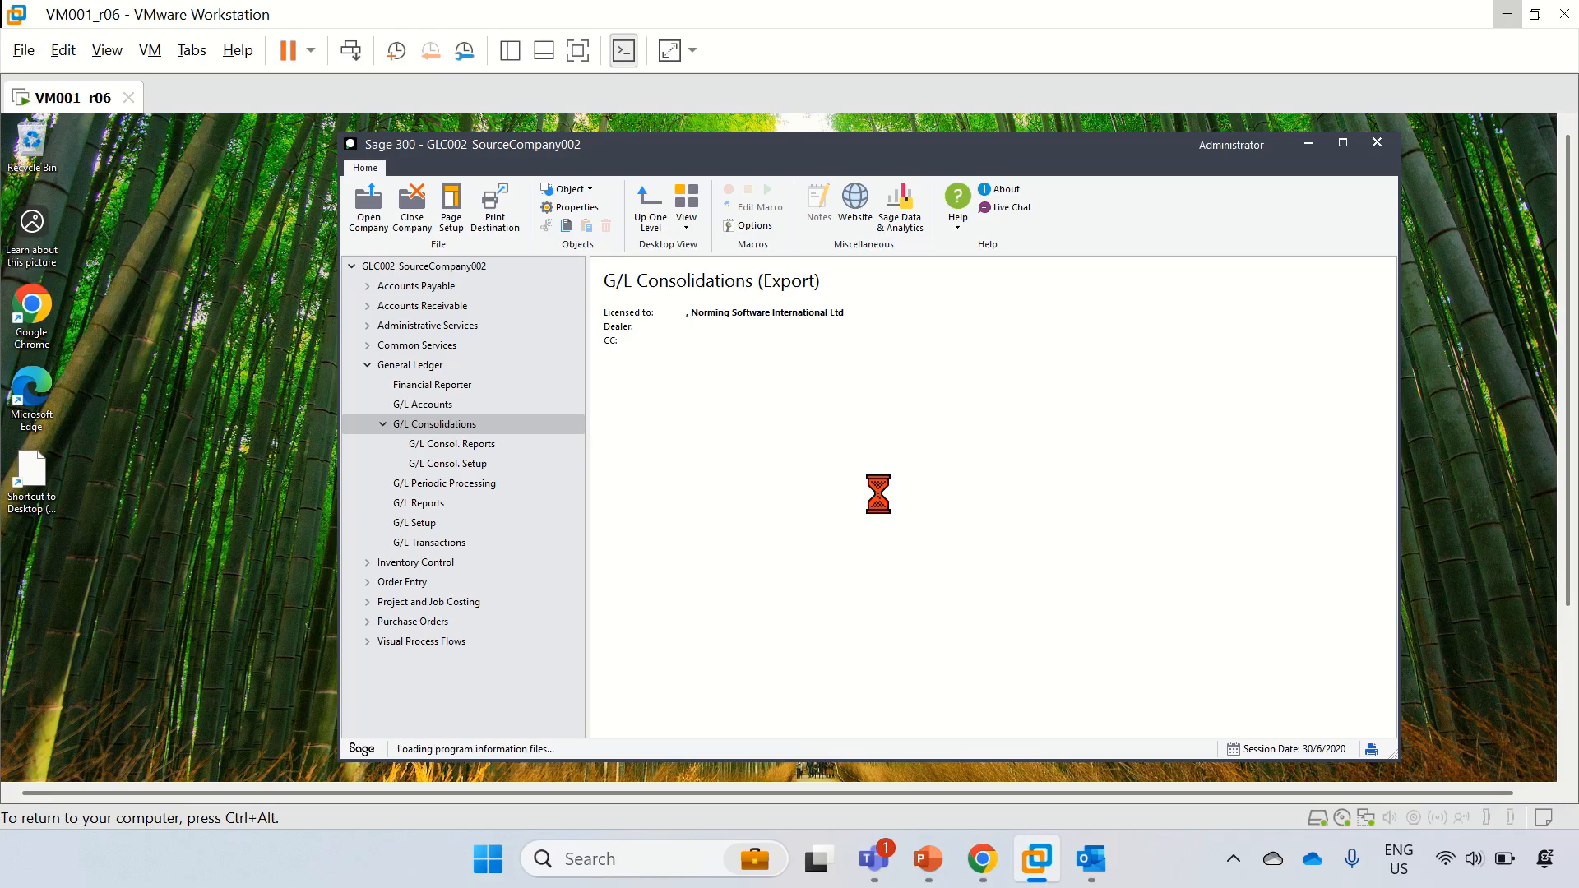
left_click(995, 535)
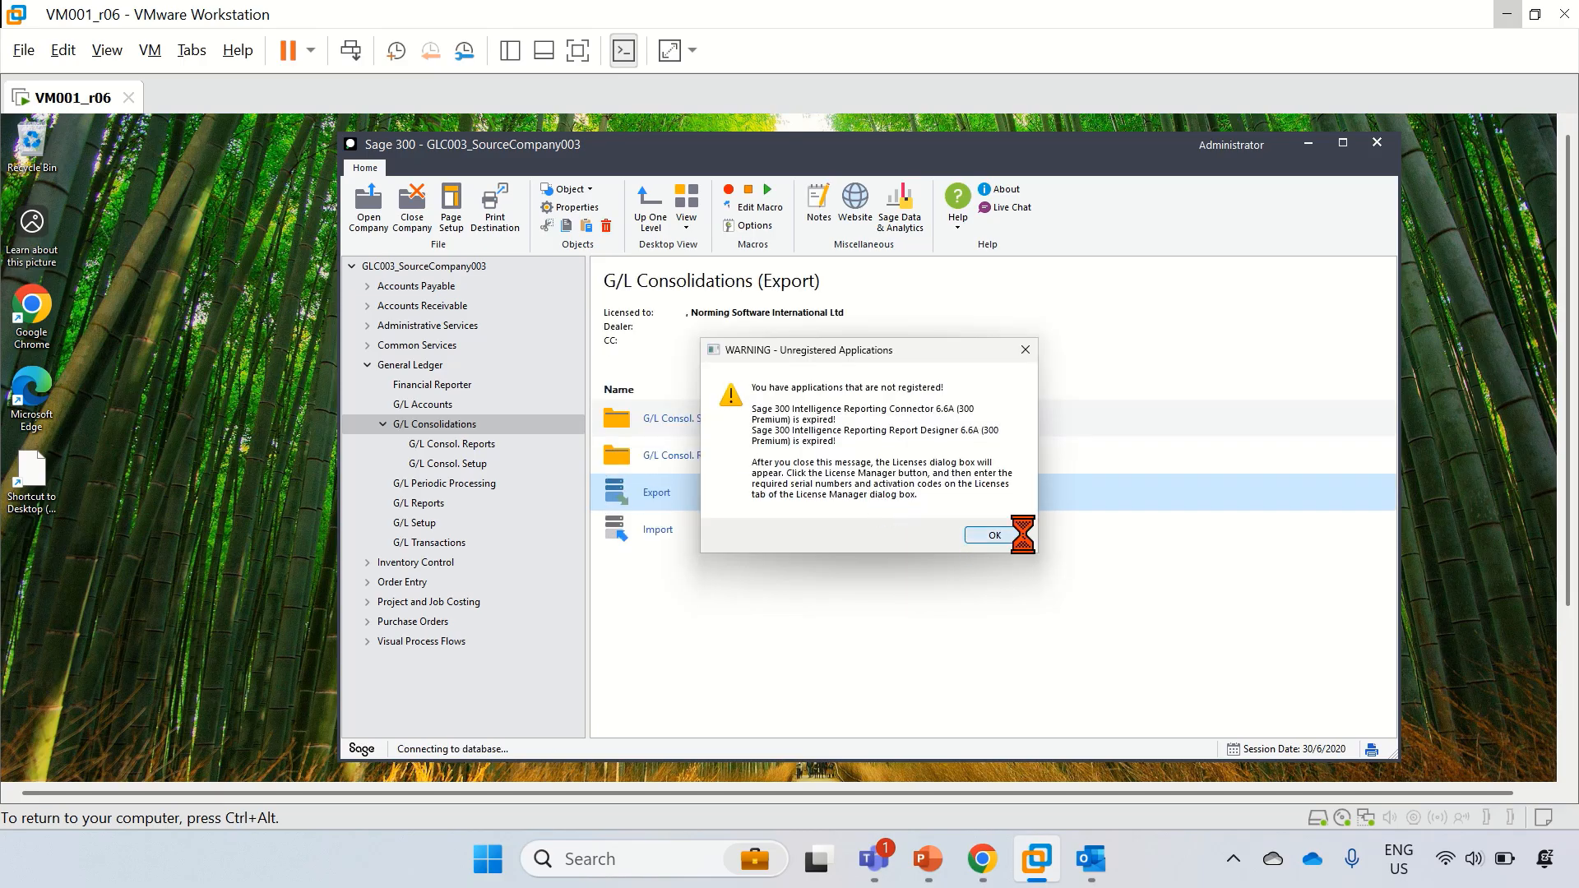
left_click(1028, 540)
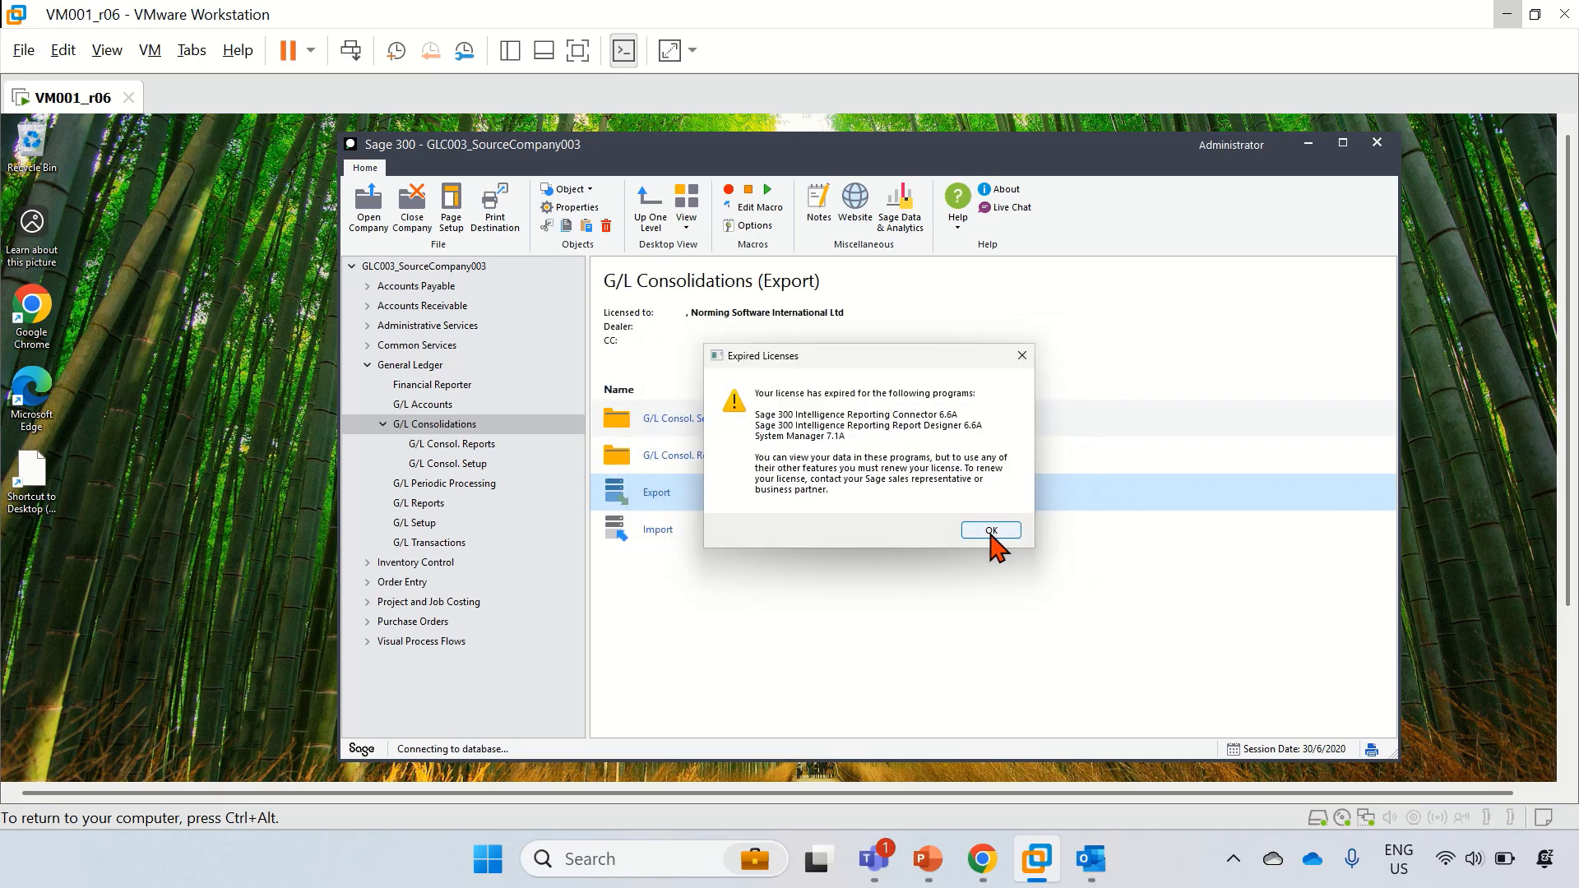
left_click(994, 536)
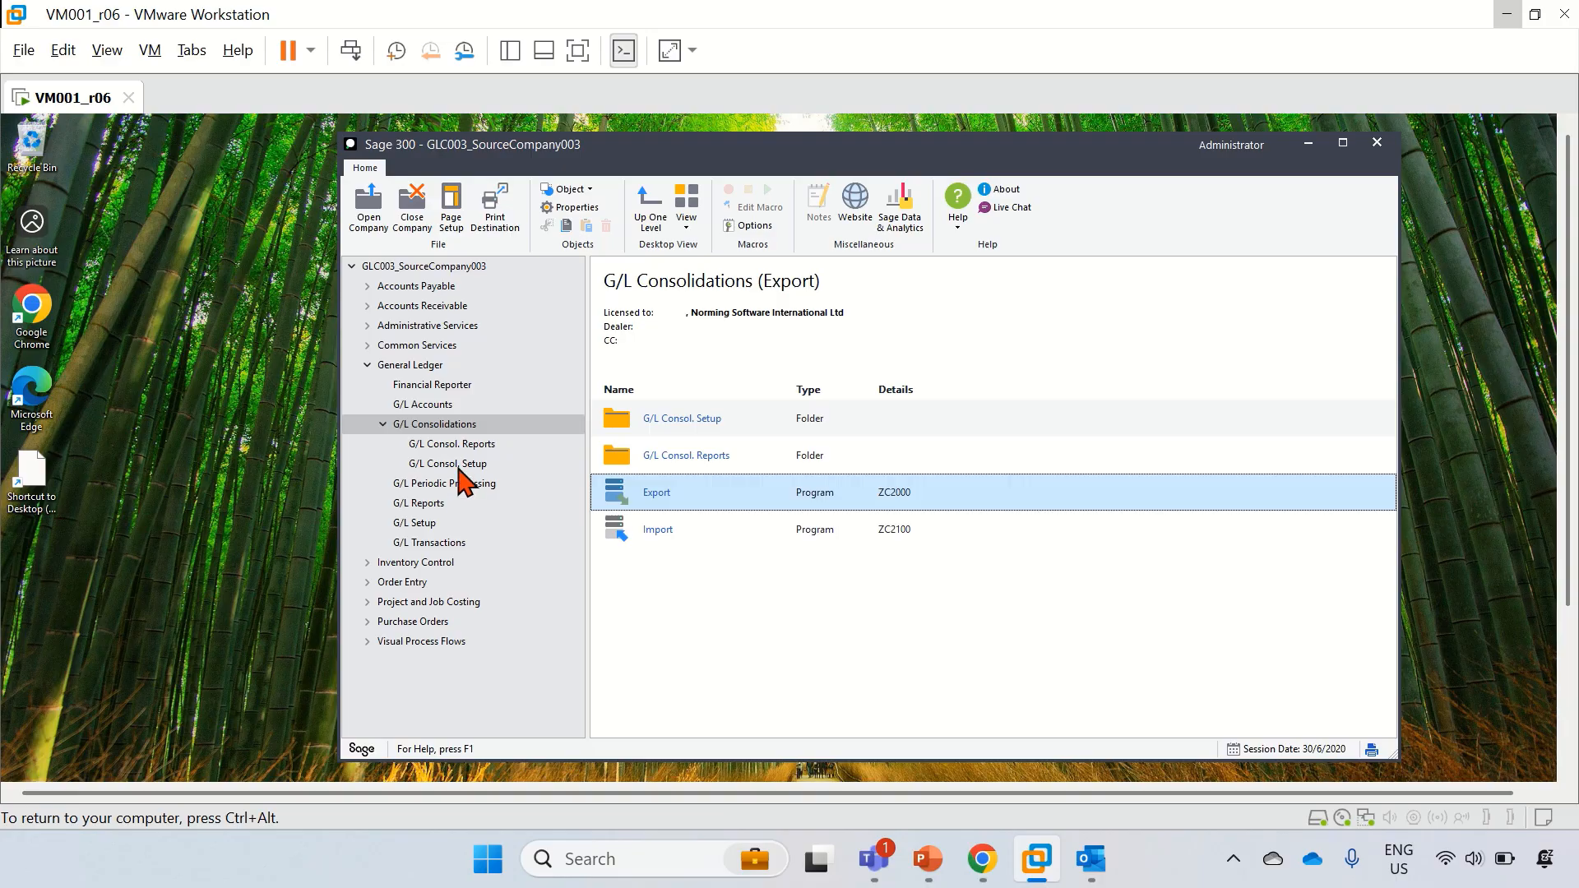
left_click(439, 546)
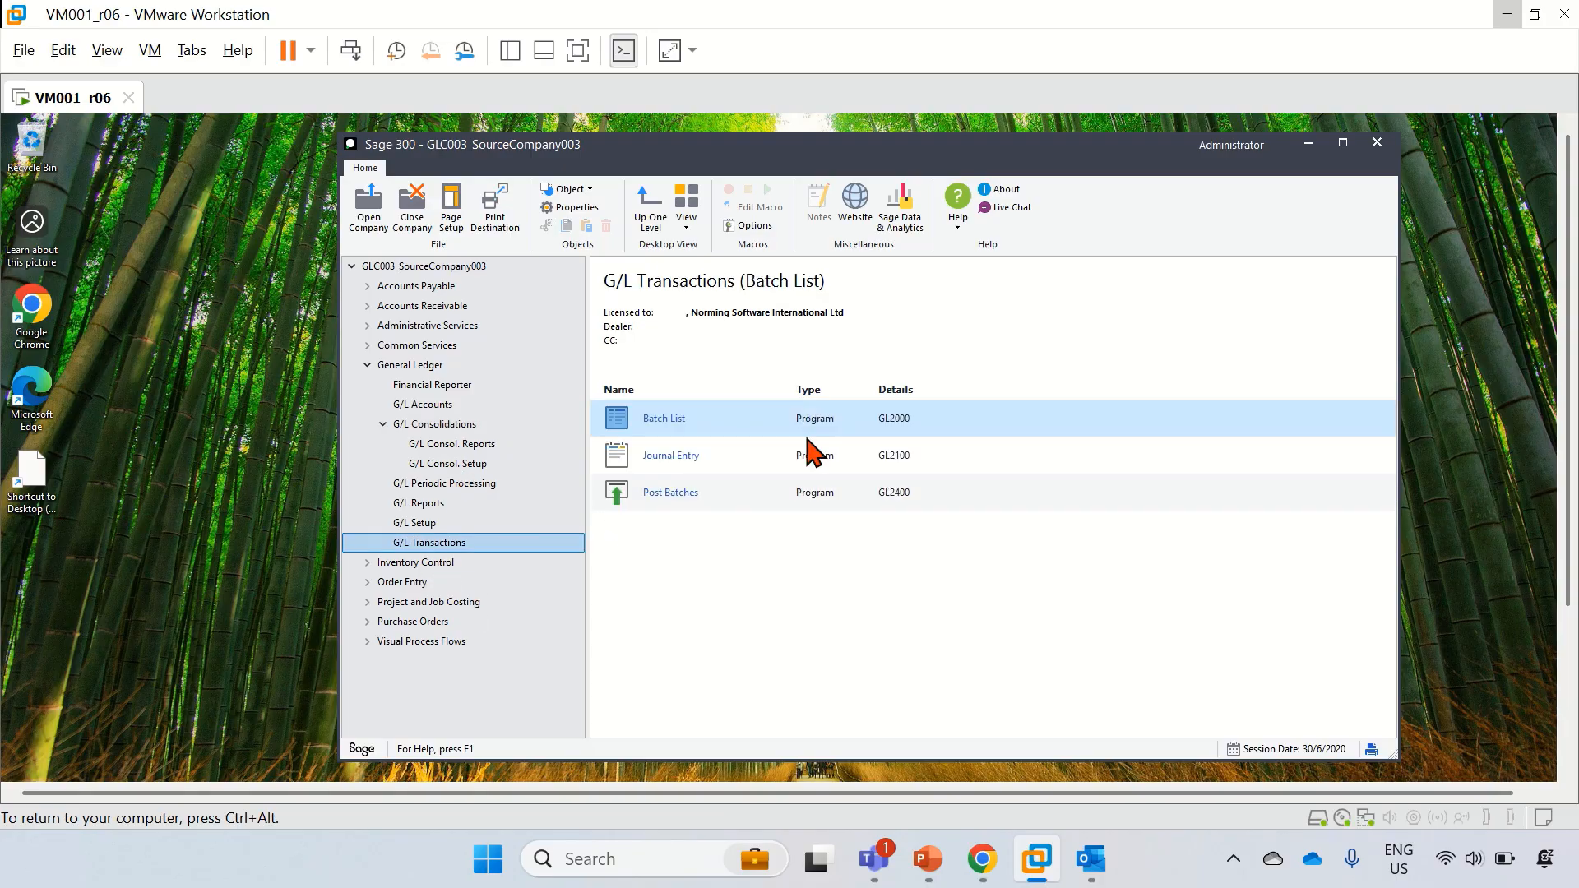
left_click(430, 426)
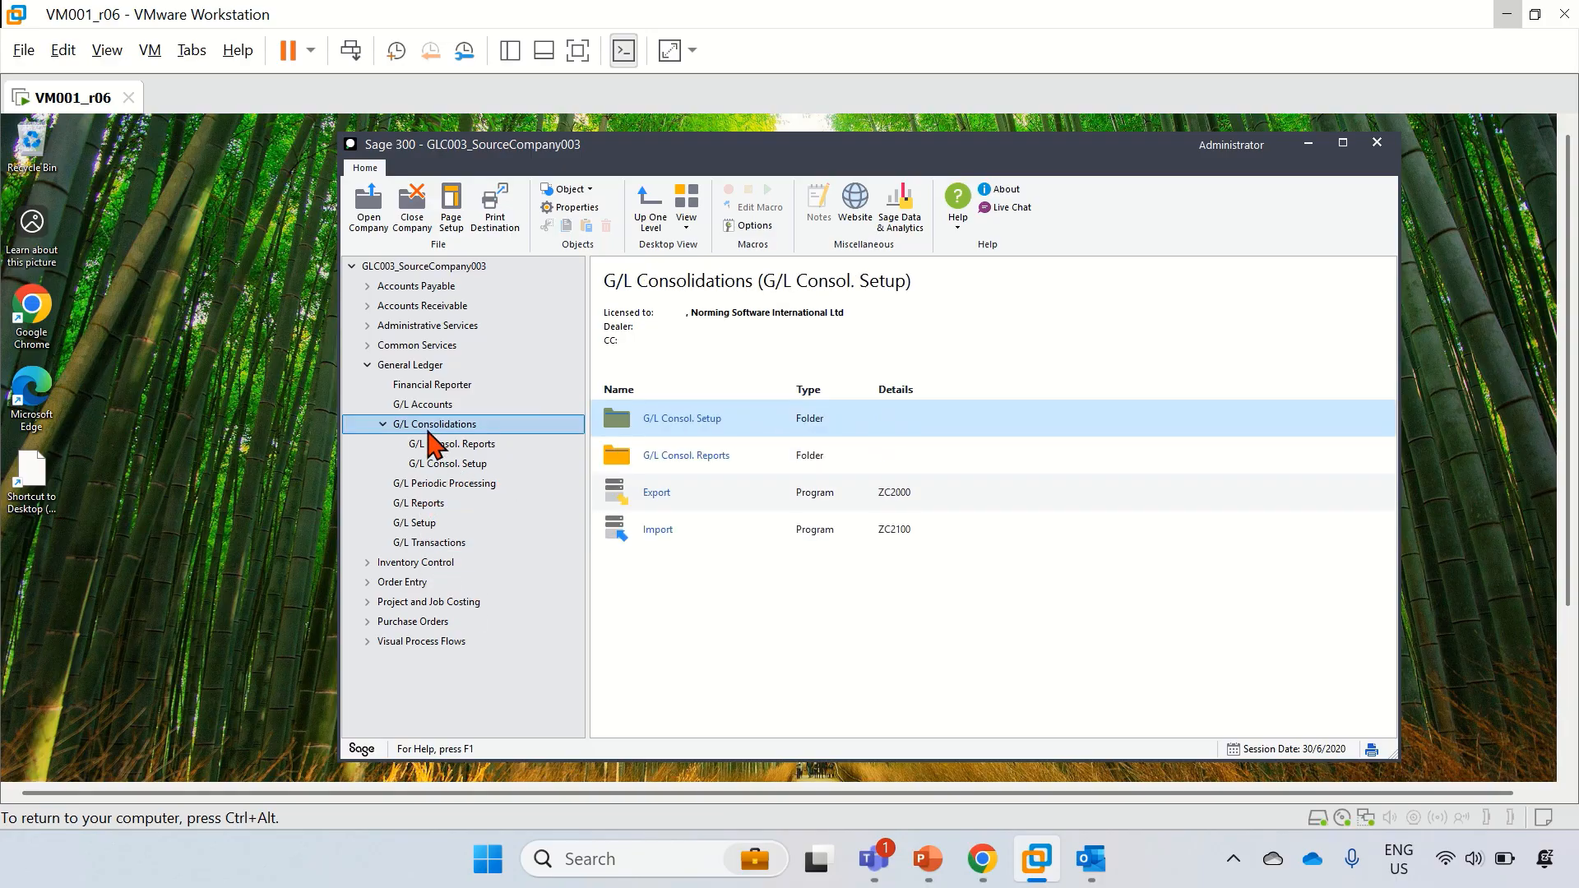
Step: Export GLC003 net changes with process NET, giving 39 changes totalling $1,113,605.73
left_click(655, 502)
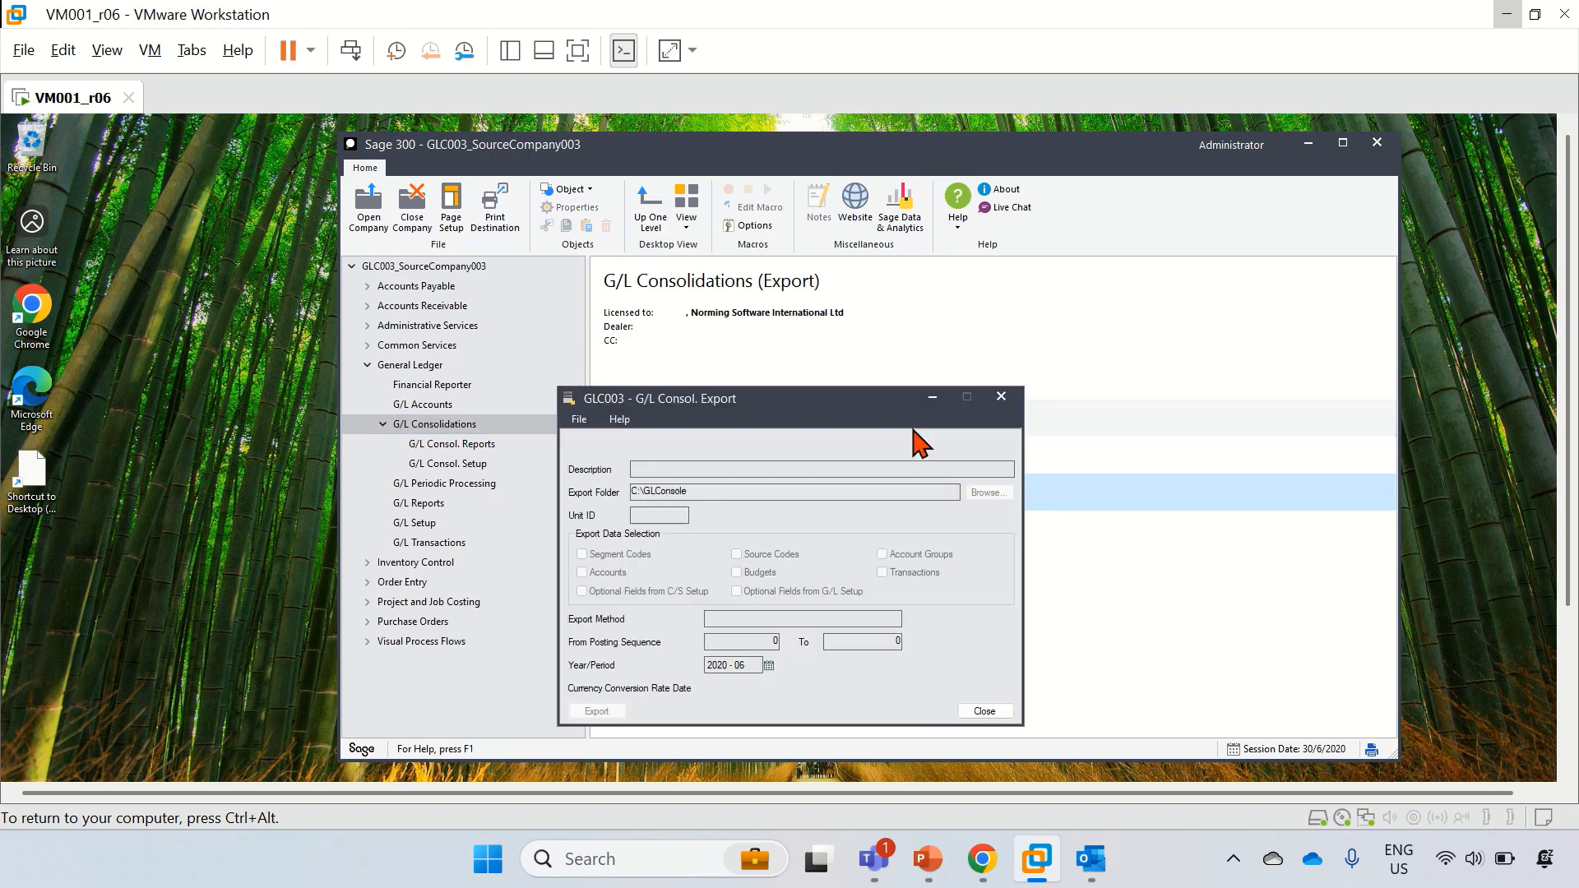
left_click(746, 445)
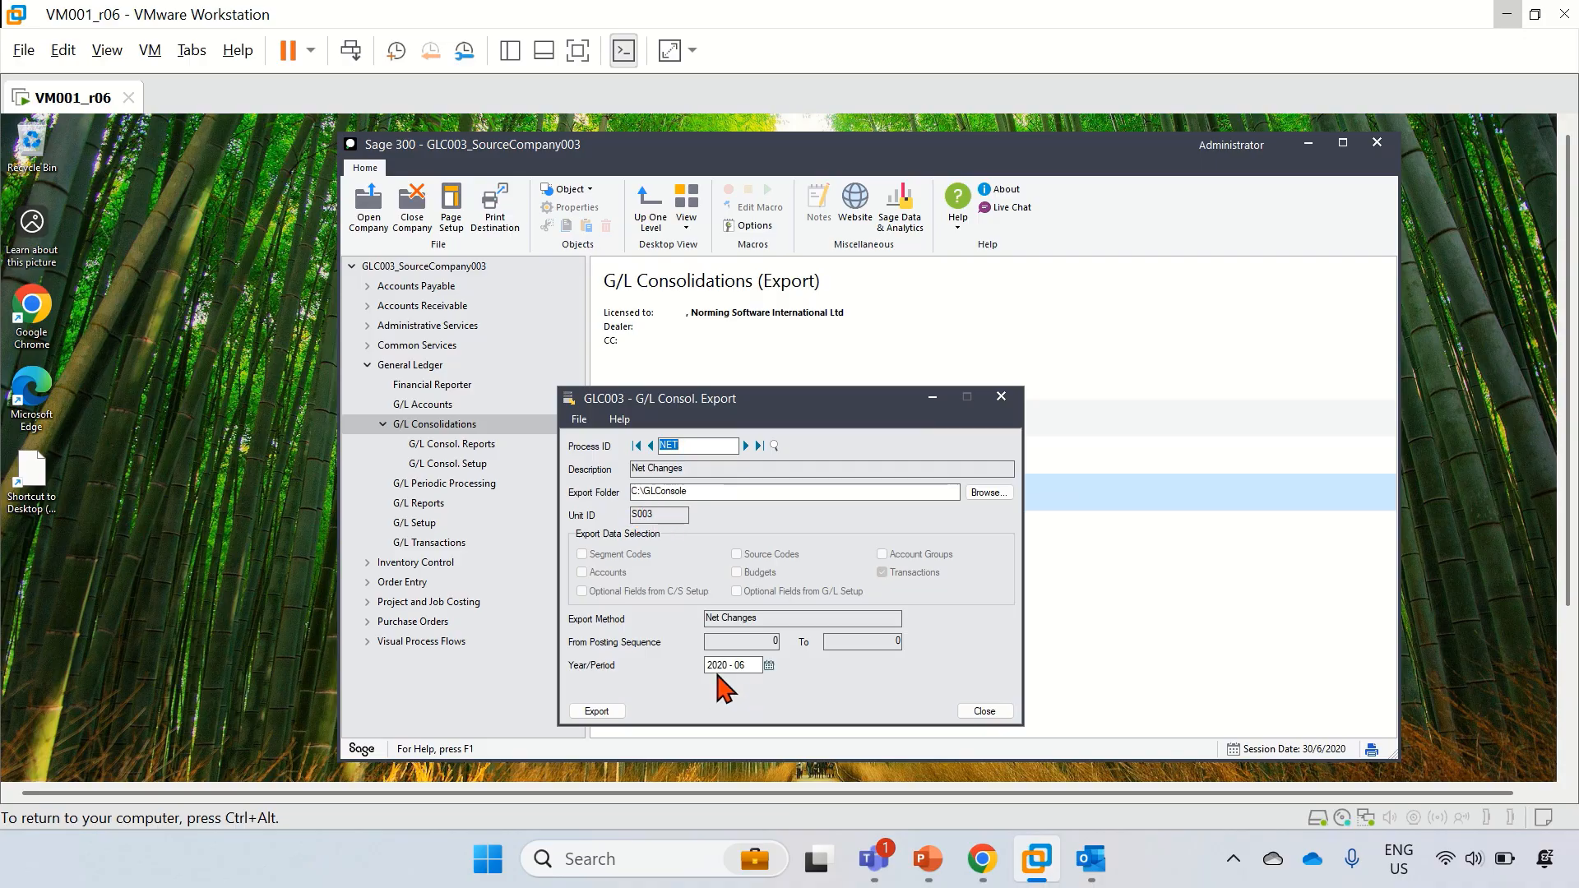
left_click(604, 712)
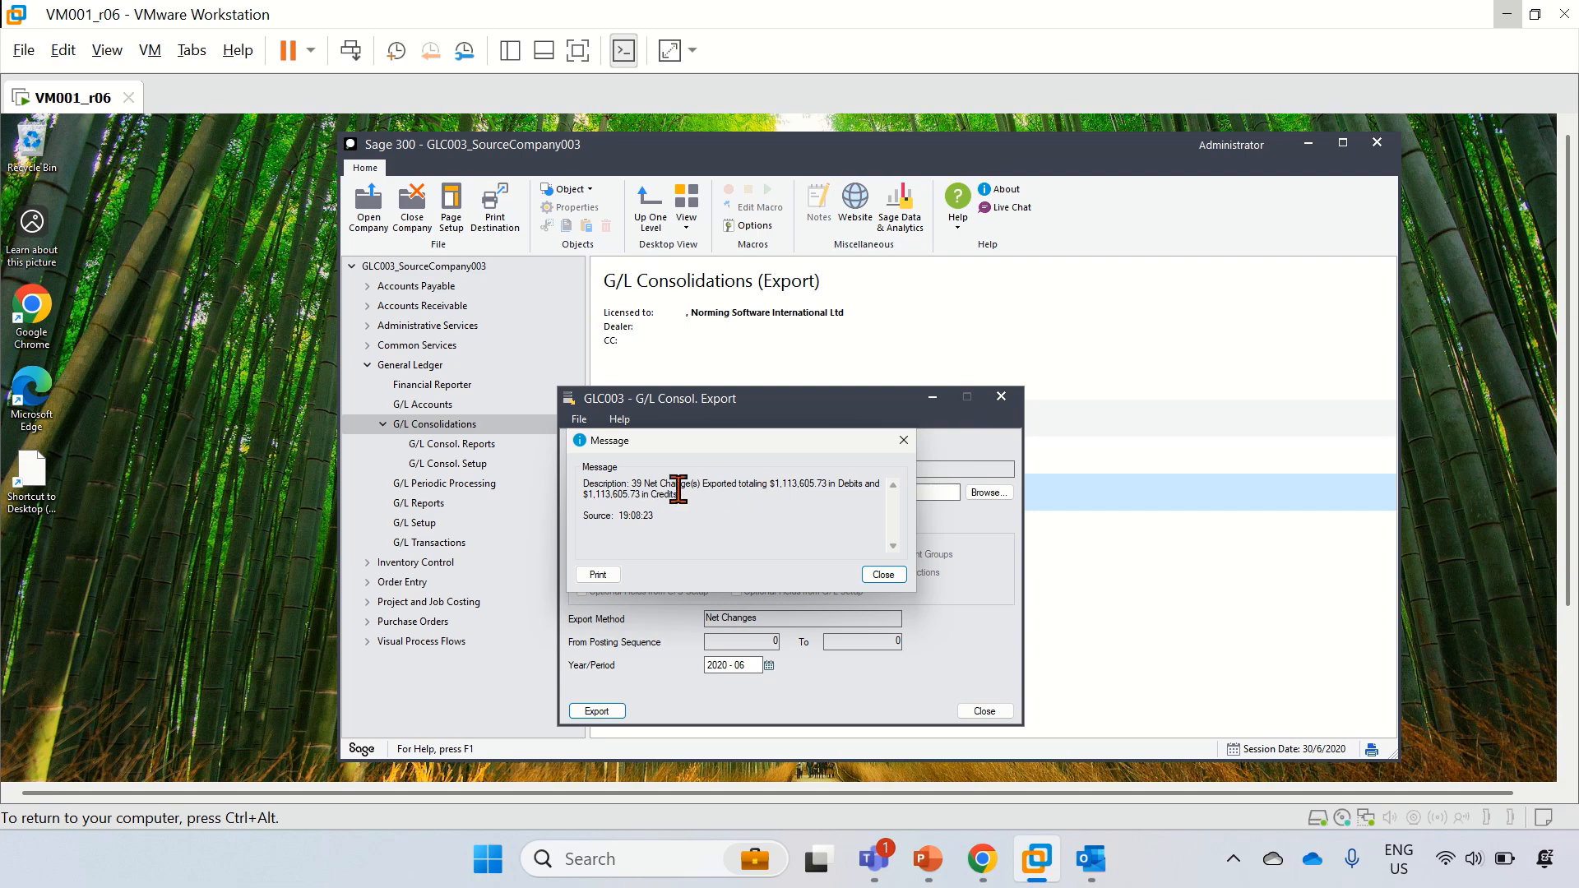
left_click(883, 575)
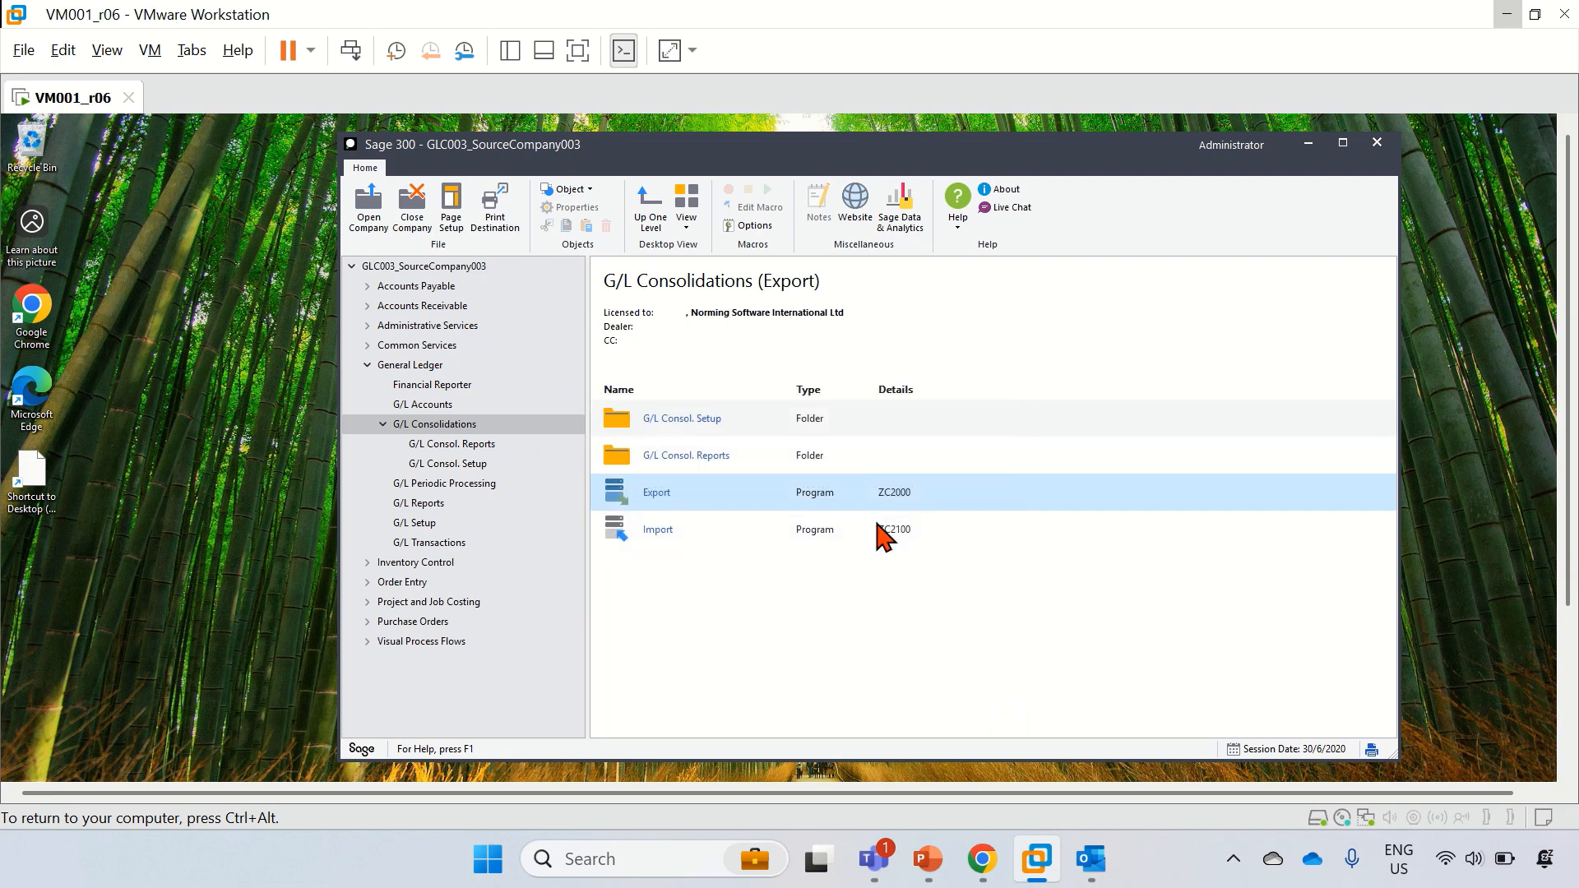
Step: Sign in to GLC021_Manual_CombineGLC001,002,003, clear the licence notices, and show G/L Consolidations
left_click(381, 233)
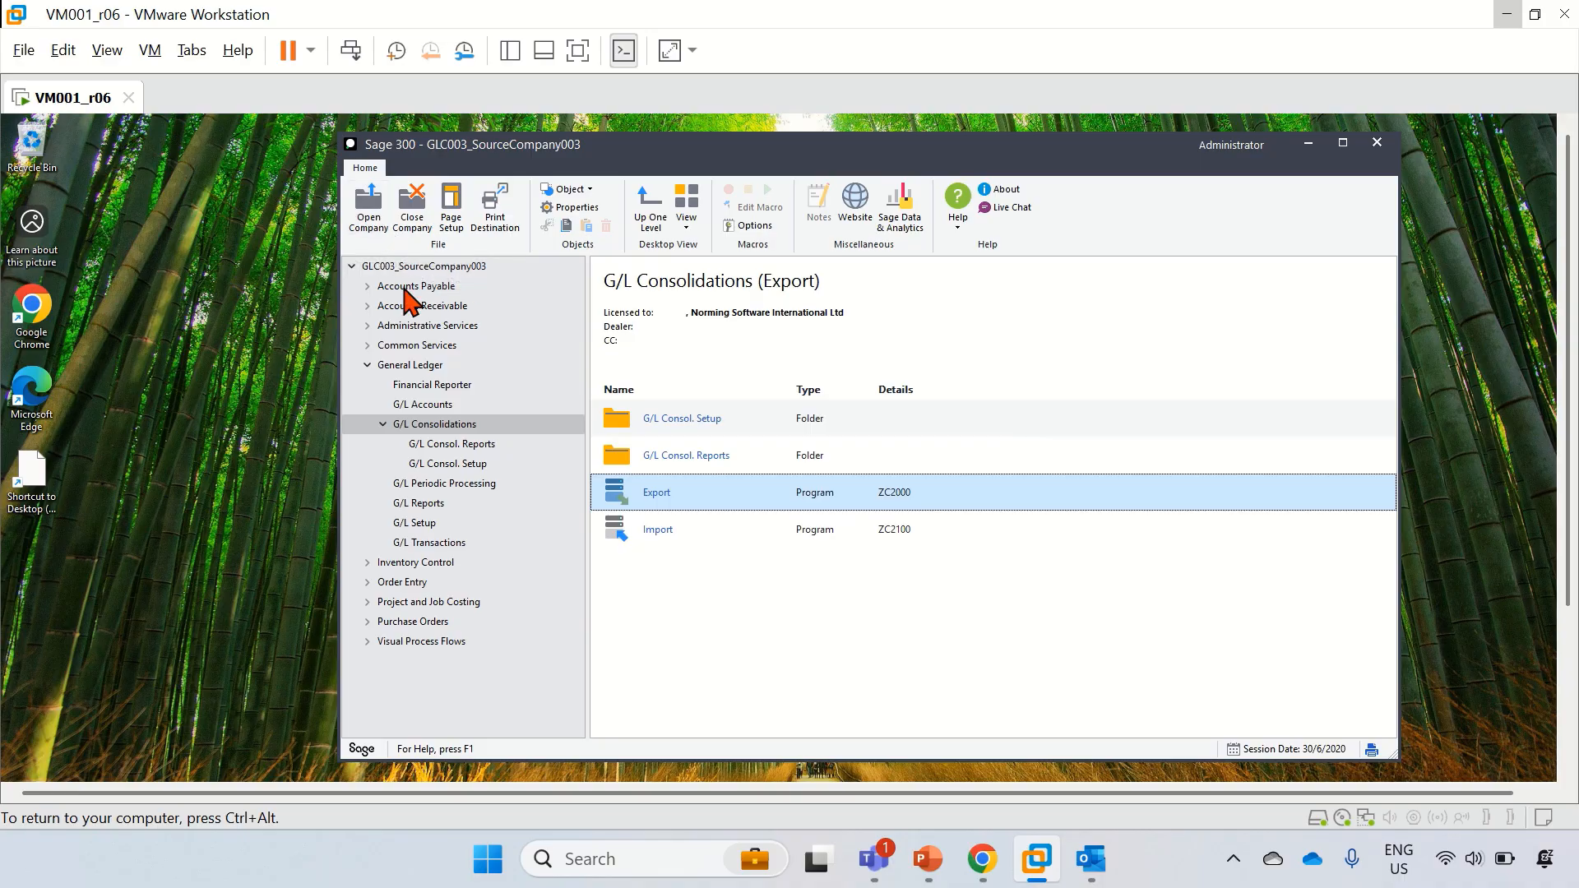
left_click(869, 478)
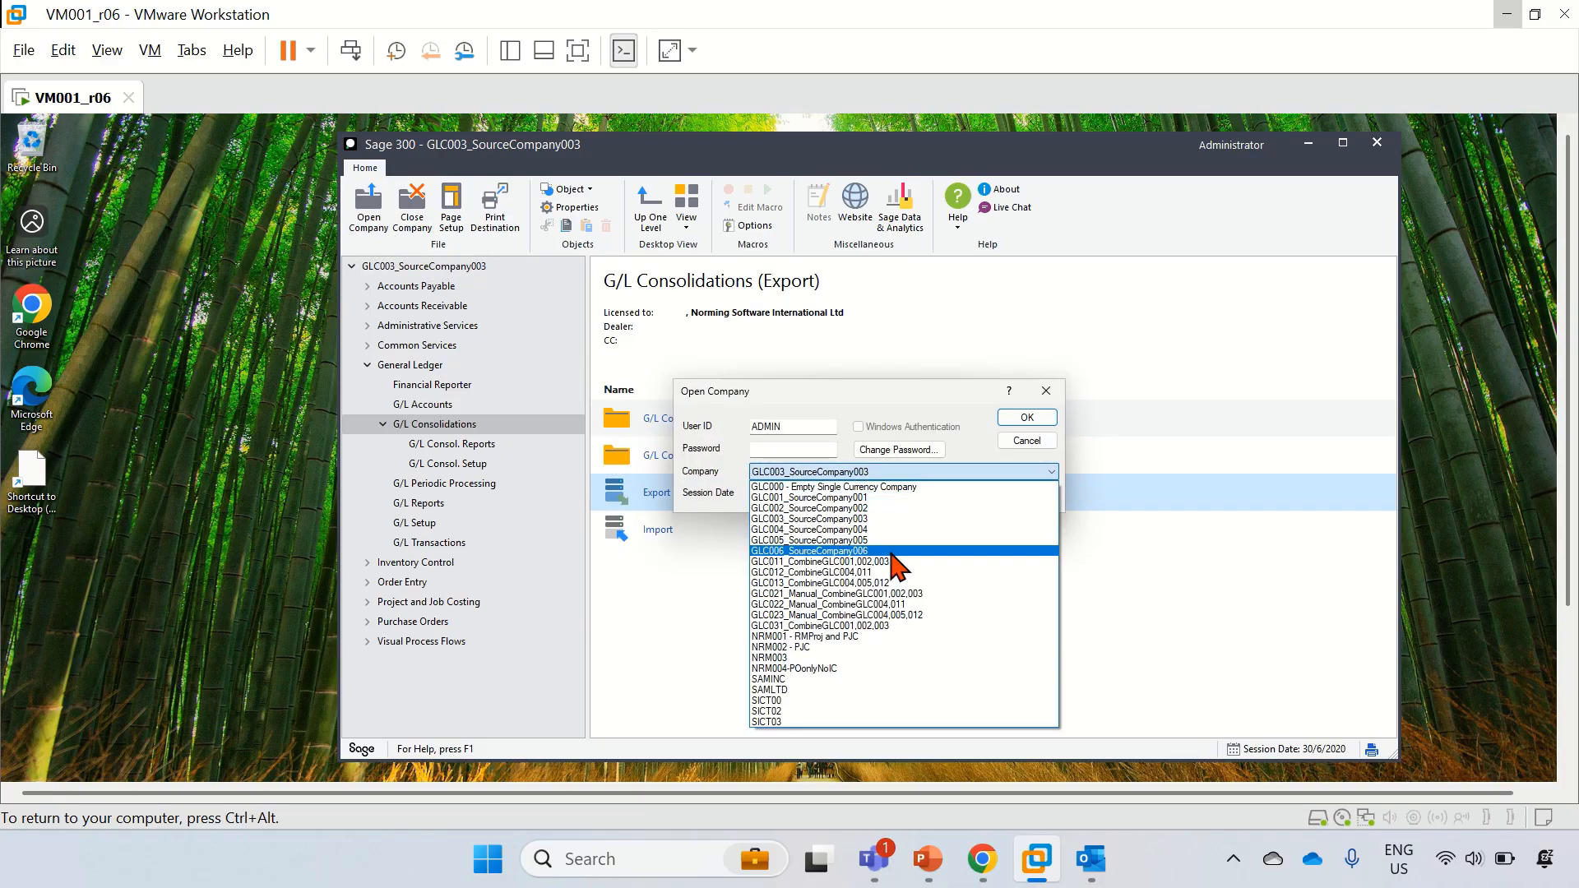
left_click(888, 594)
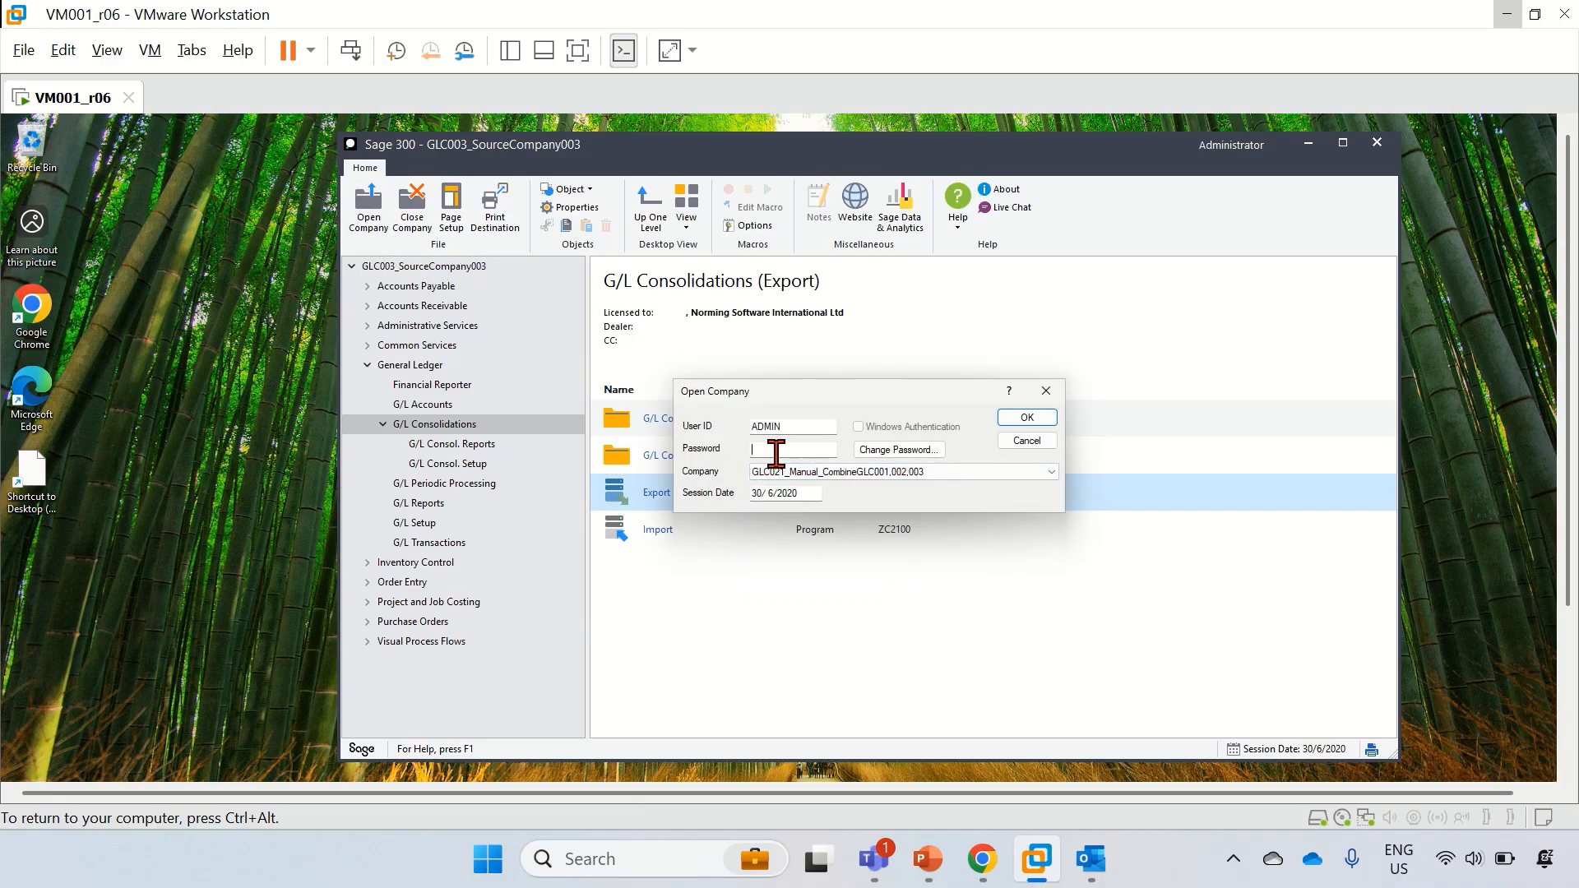
left_click(773, 450)
left_click(1026, 418)
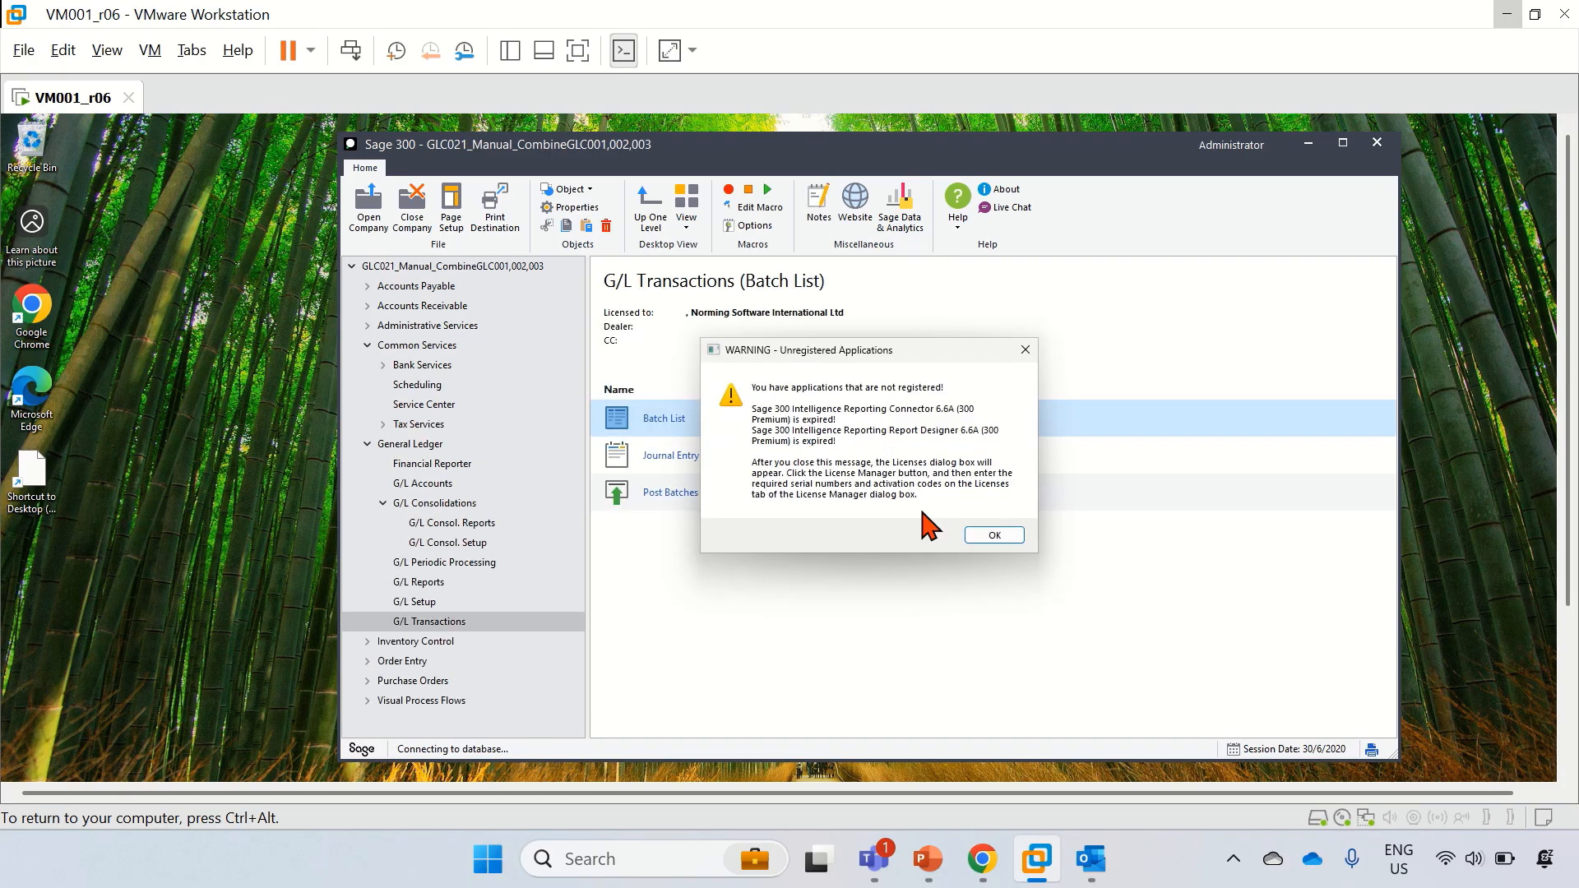
left_click(985, 538)
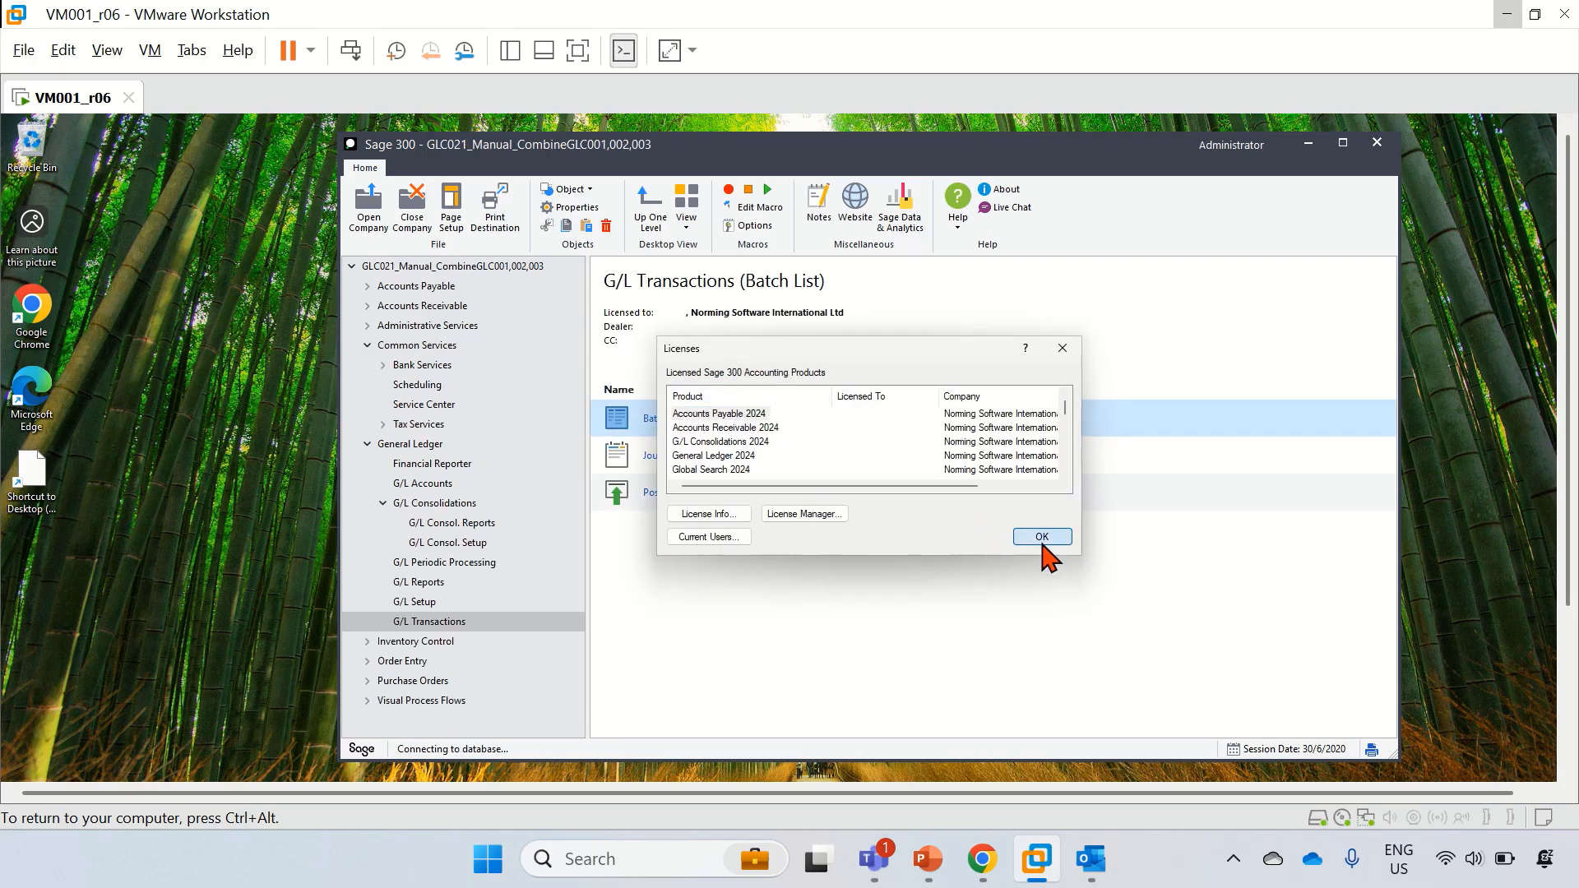
left_click(1035, 539)
left_click(991, 530)
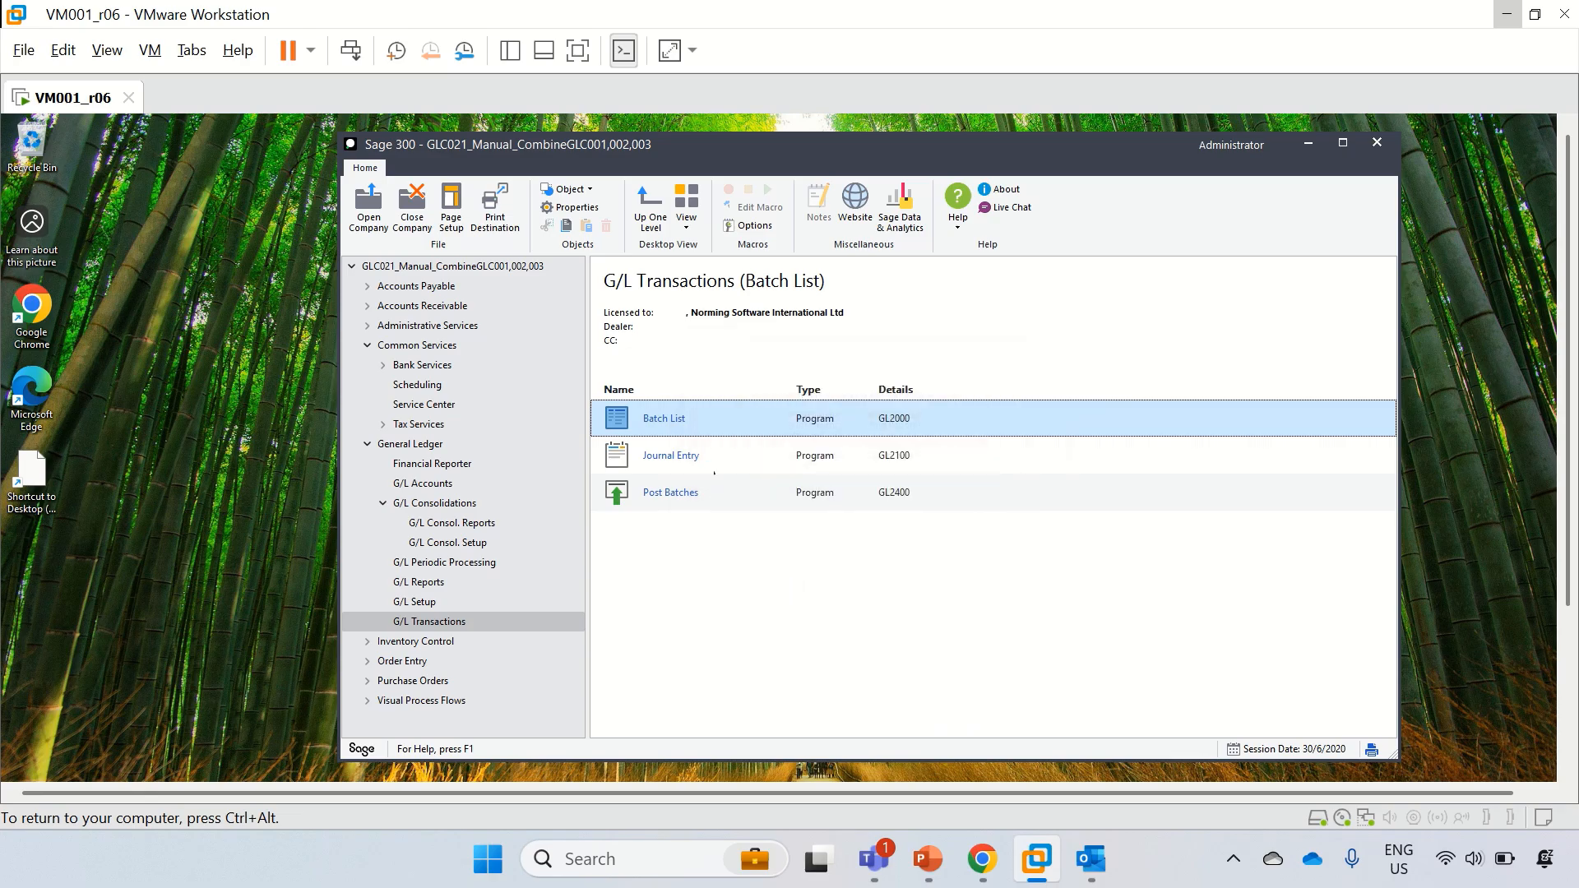
left_click(451, 505)
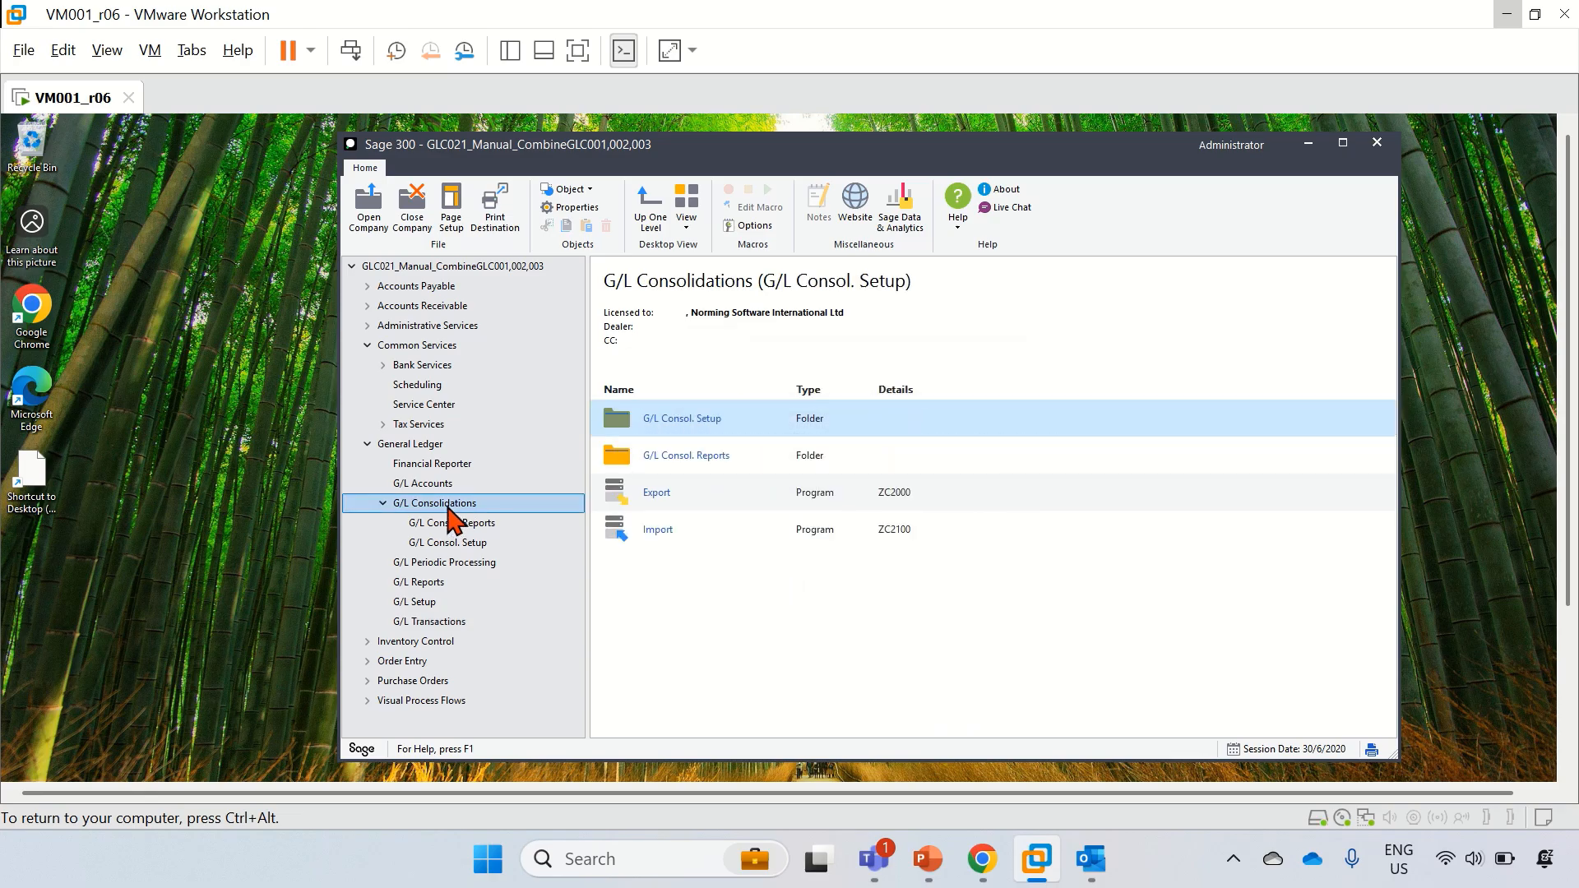
Step: Add the export files from C:\GLConsole to the G/L Consol. Import list
left_click(655, 539)
double_click(649, 534)
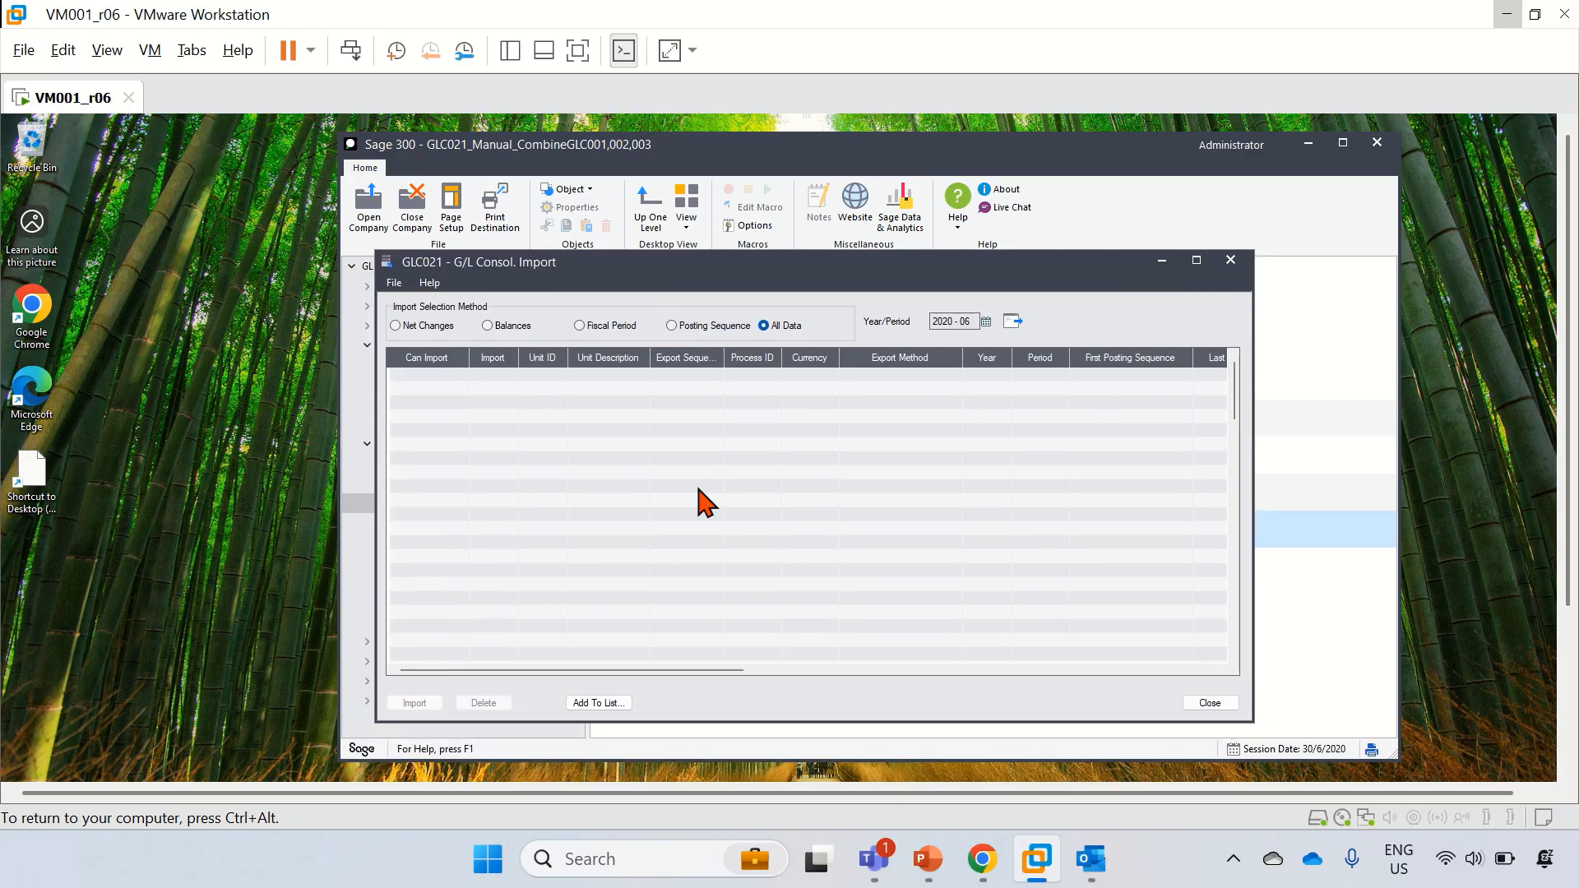
left_click(611, 709)
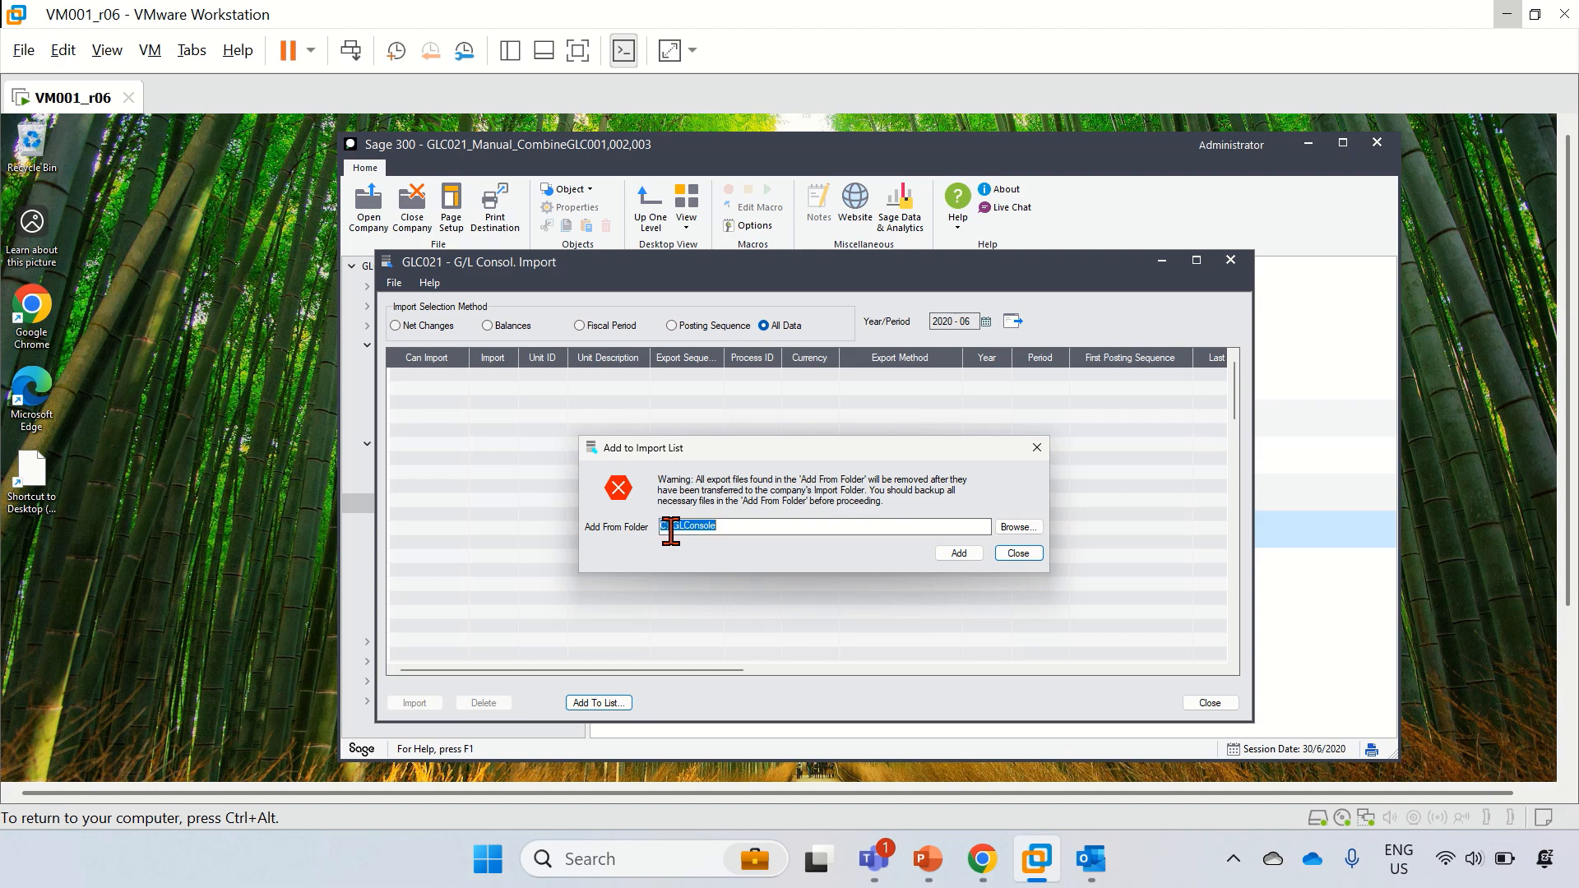
left_click(754, 527)
left_click(954, 556)
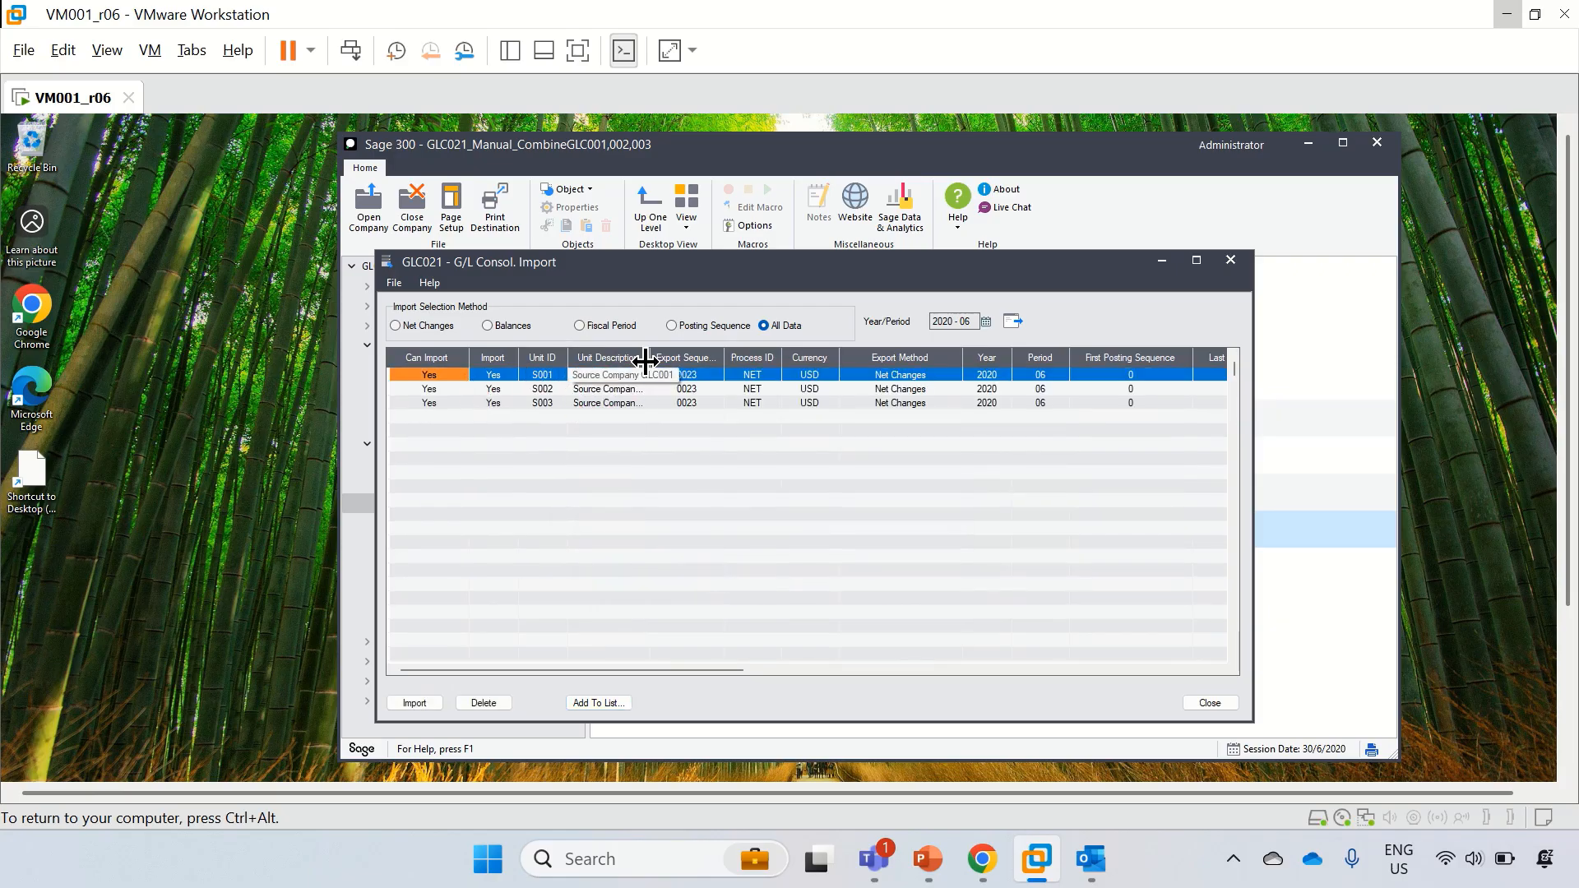
left_click_drag(647, 360, 703, 360)
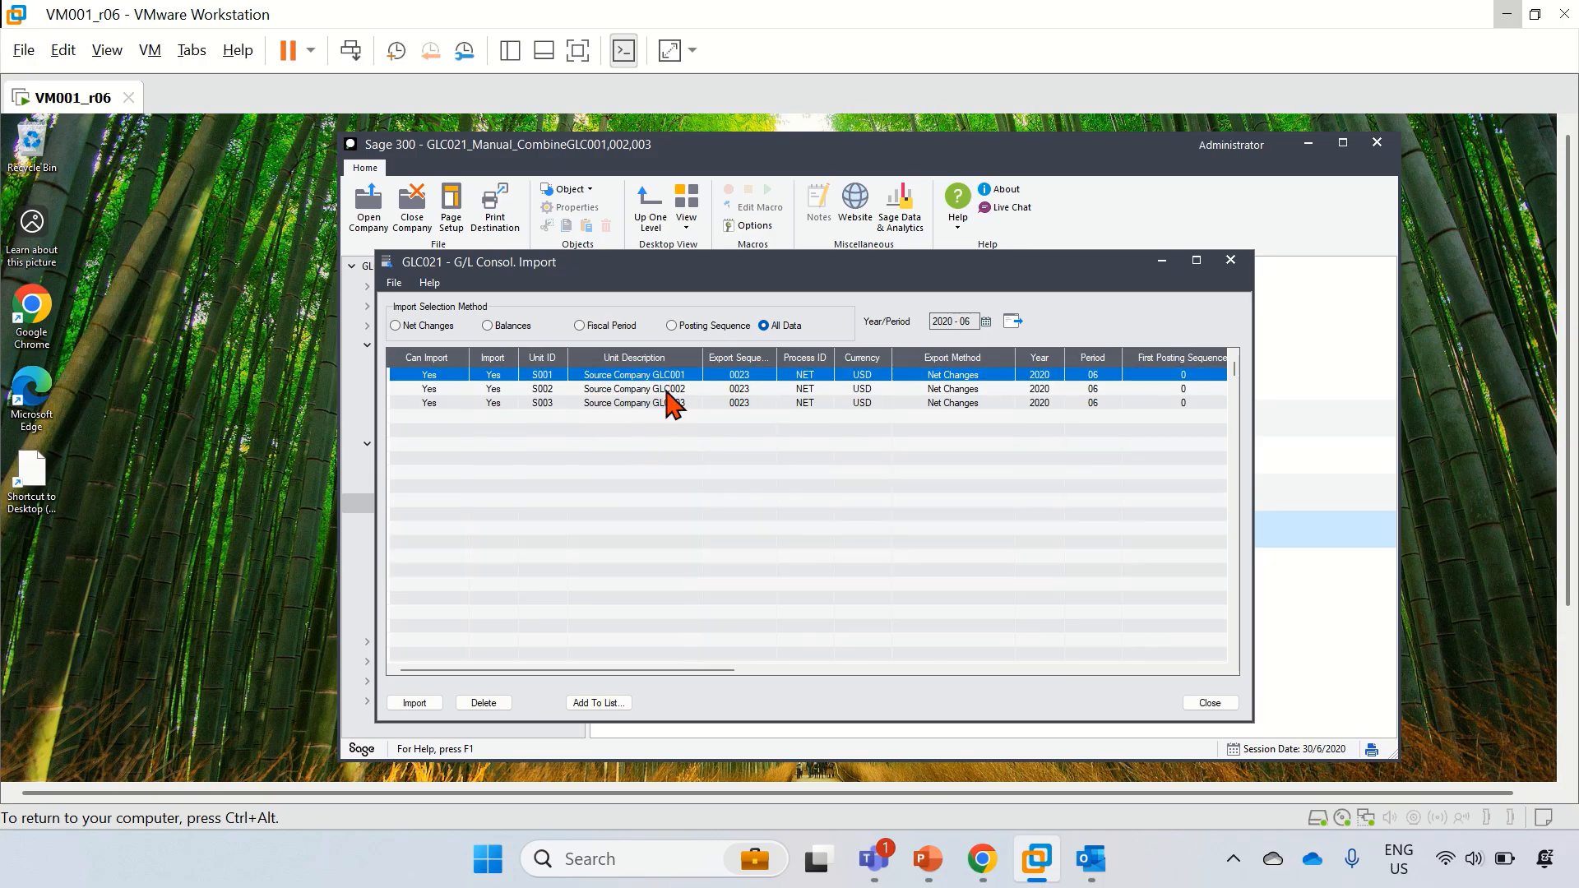
Step: Import the three files, creating 117 journal details totalling $3,340,817.19, then close the screen
left_click(413, 703)
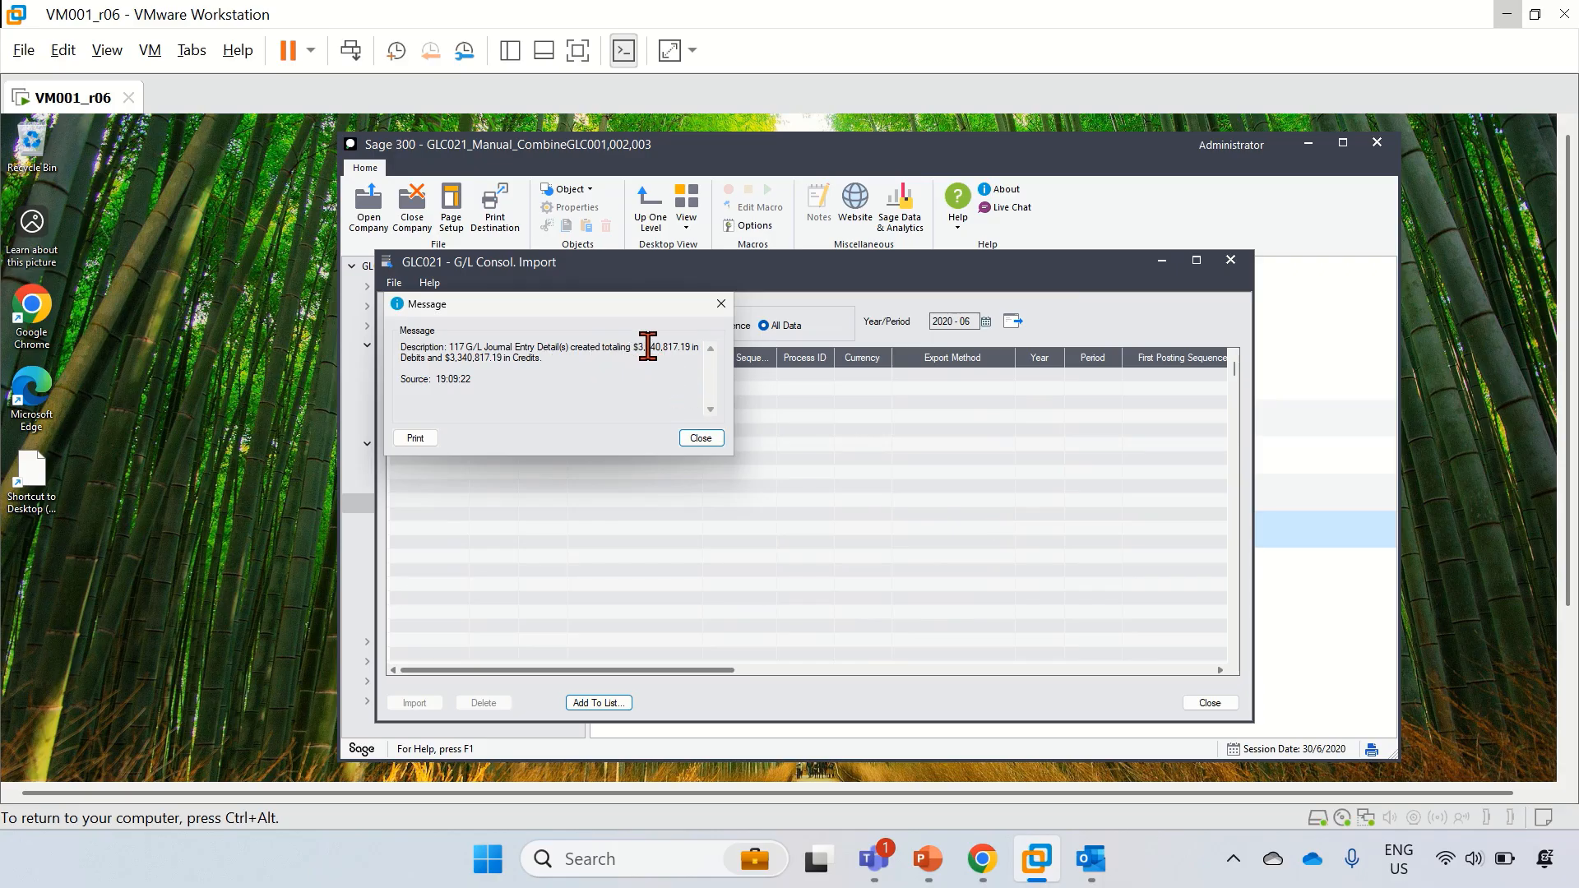
left_click(704, 438)
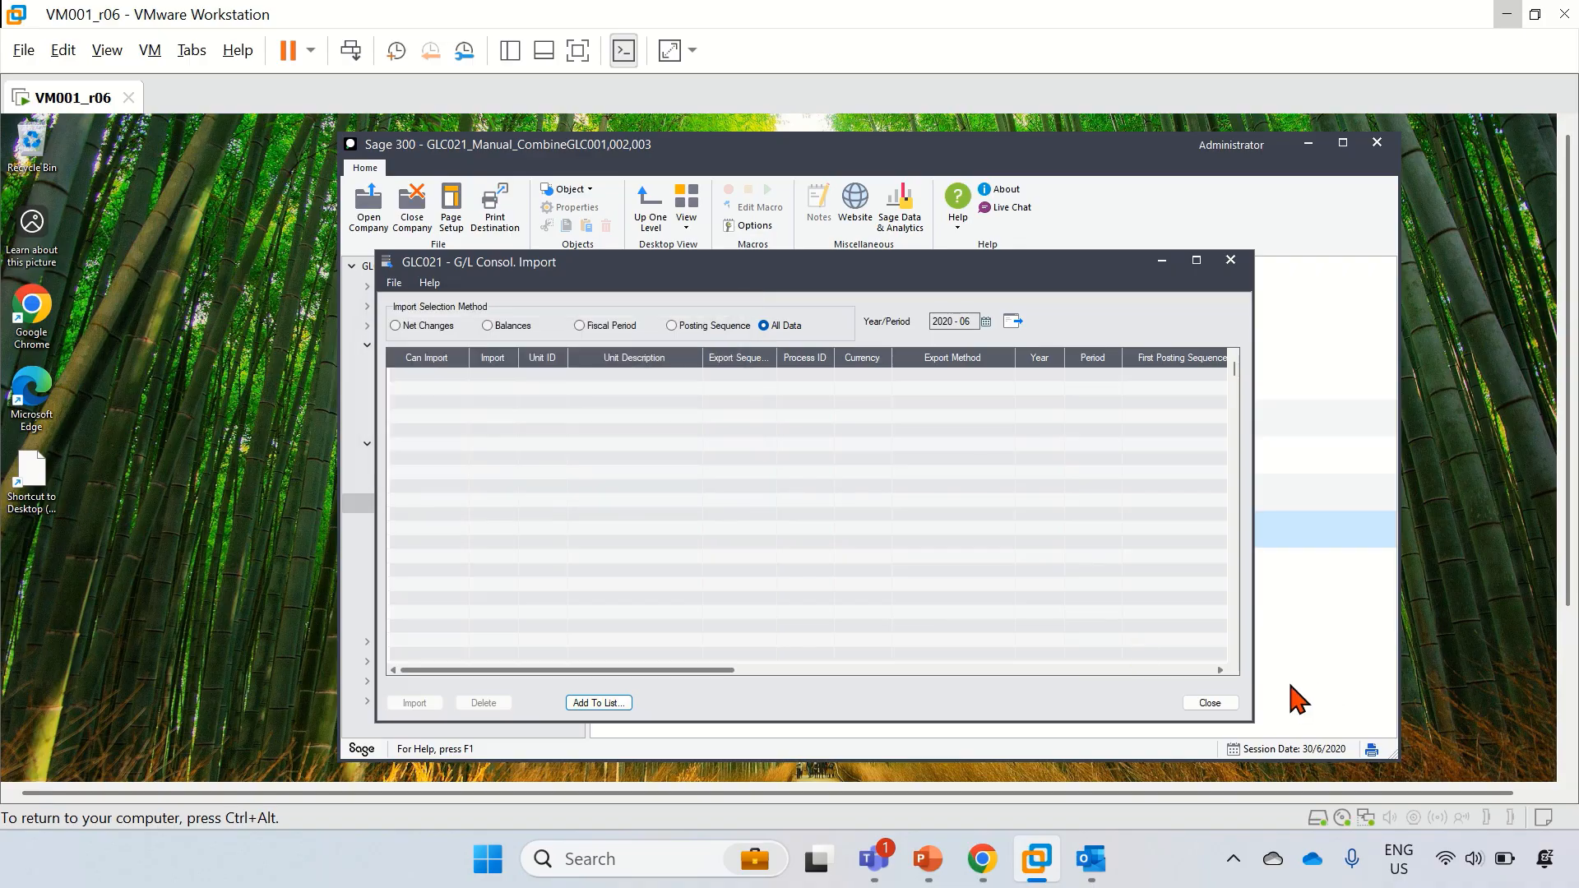
left_click(1200, 703)
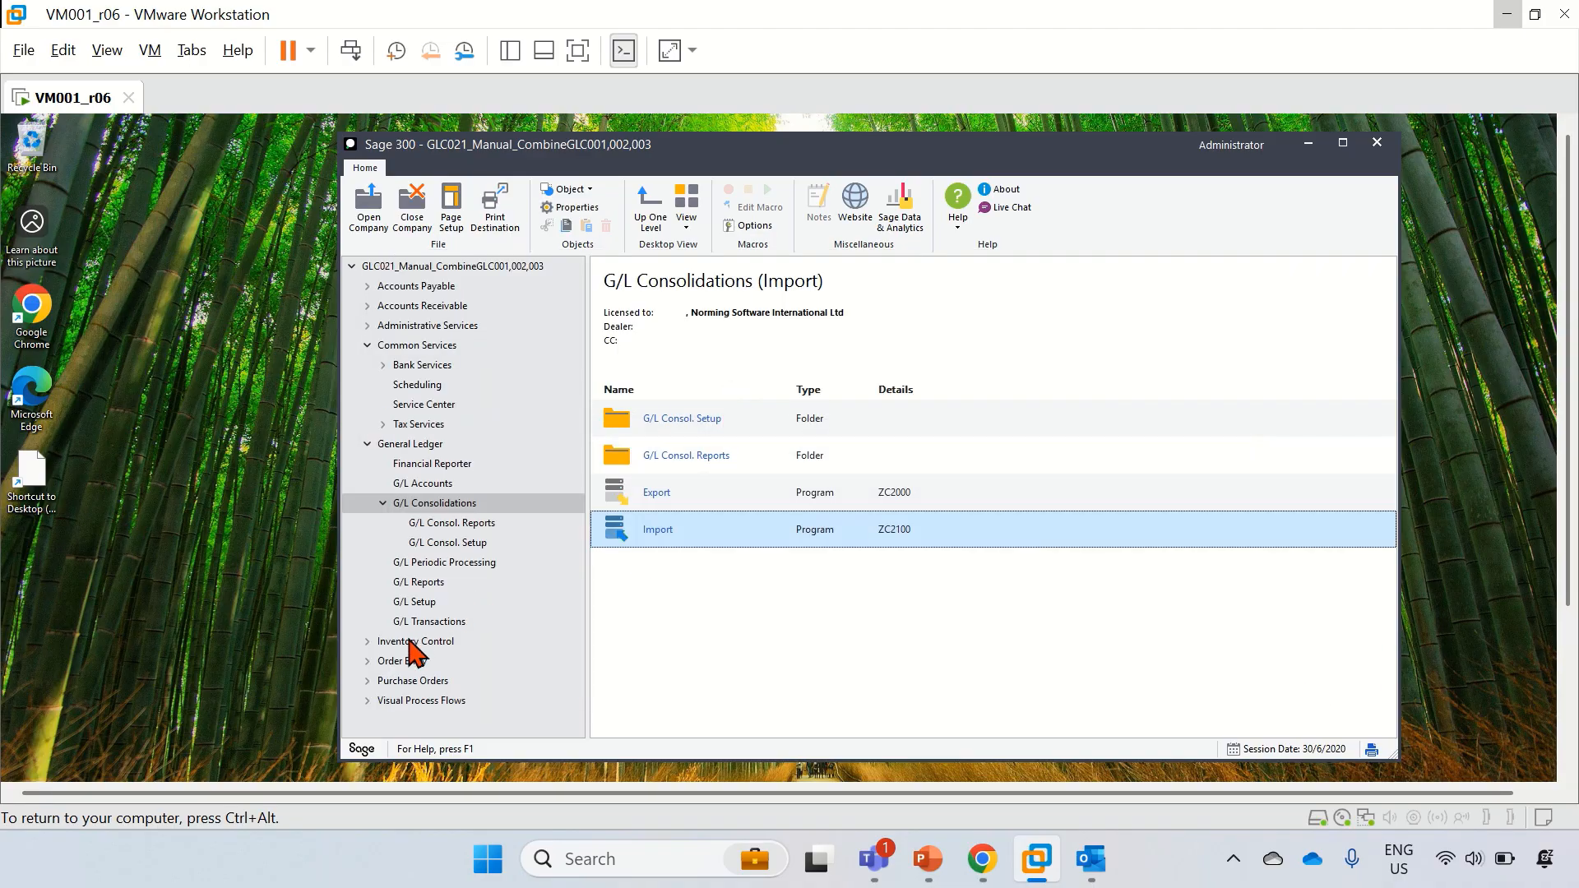
Step: Review GLC021's batches 000001–000003 in an enlarged batch list with a wider Description column, then close it
left_click(428, 622)
double_click(662, 426)
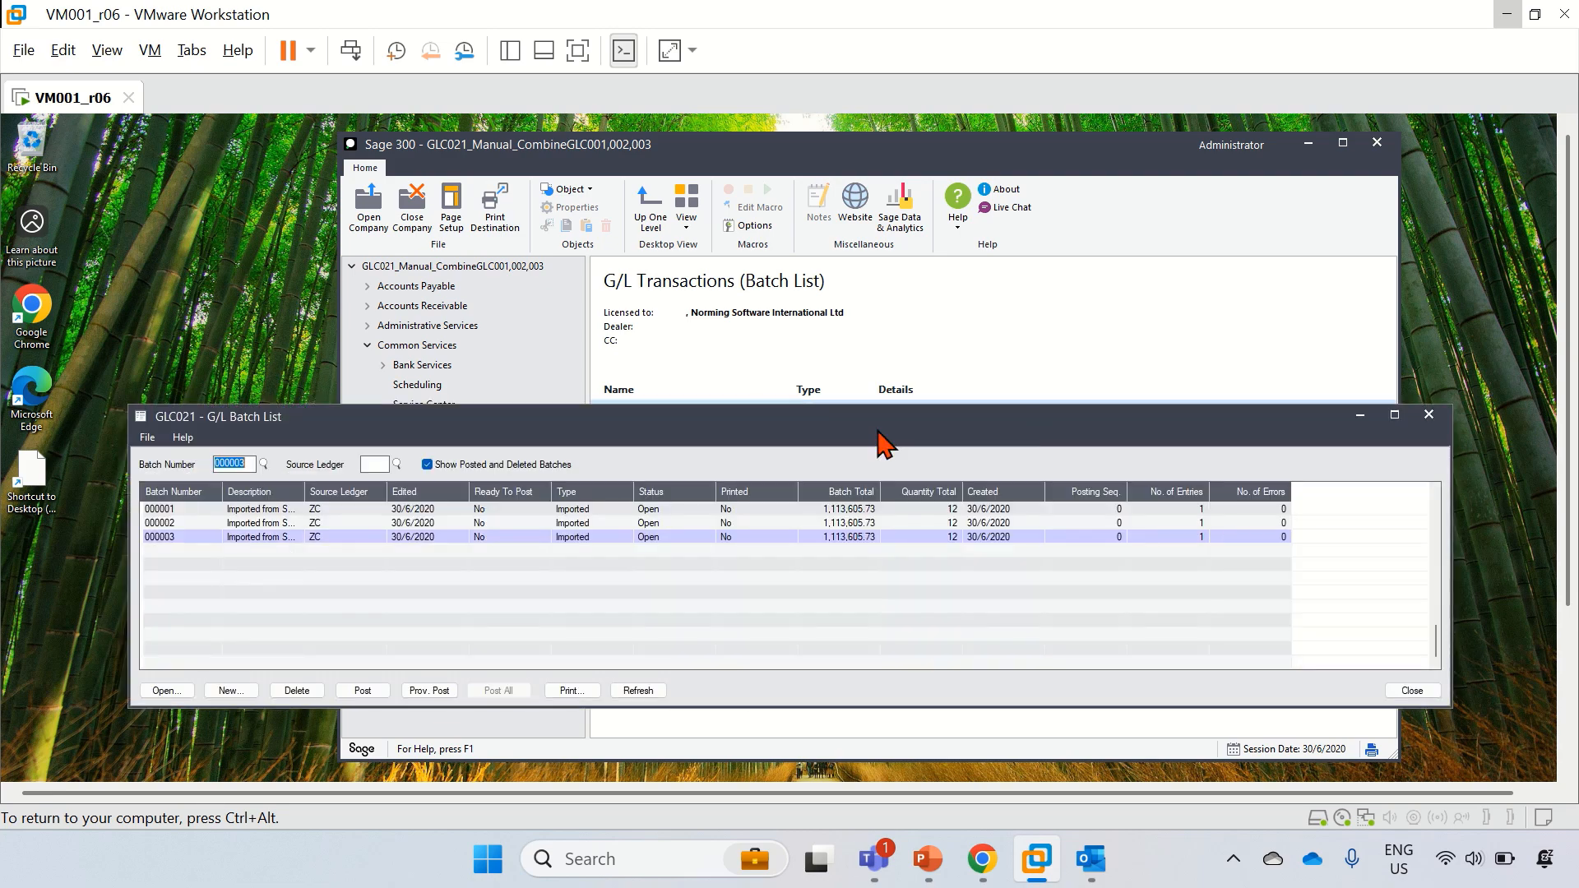
left_click_drag(564, 423, 539, 280)
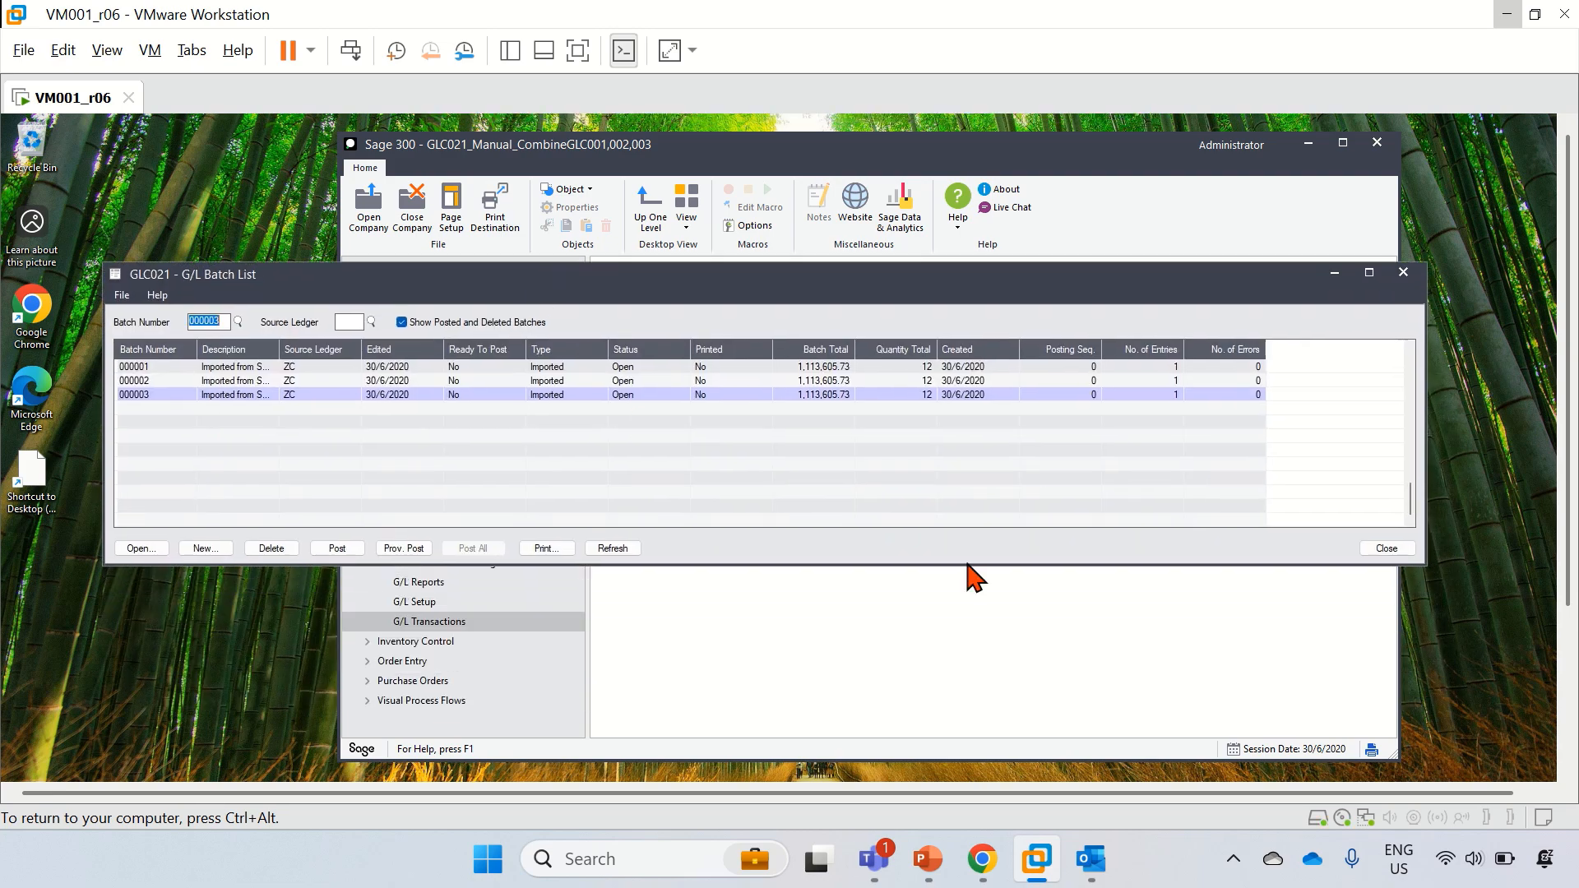
left_click_drag(955, 565, 973, 635)
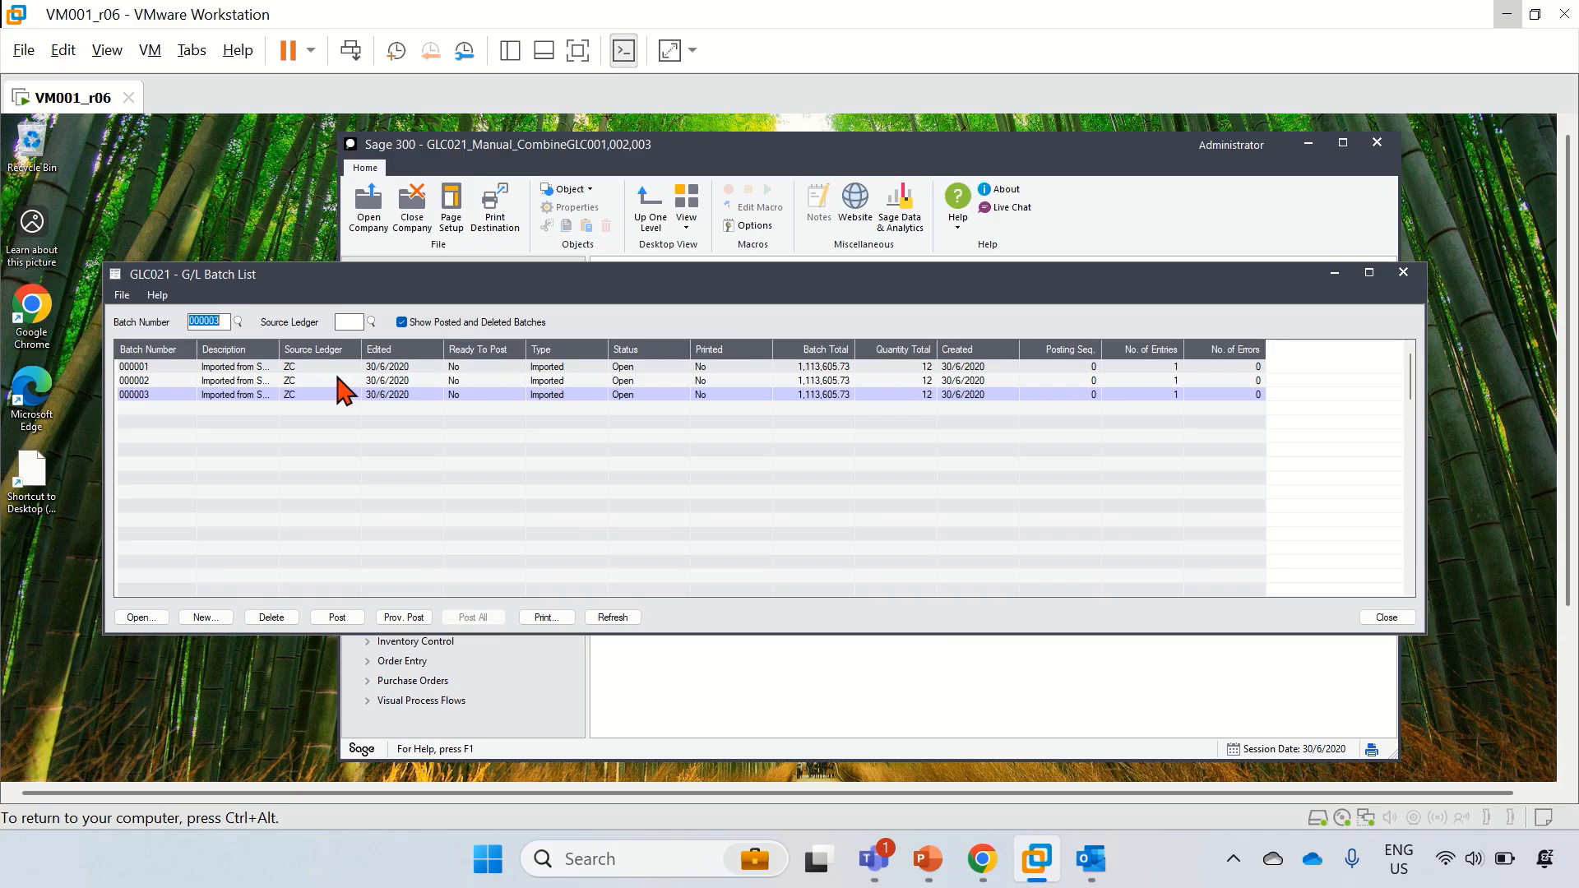
left_click_drag(278, 349, 319, 352)
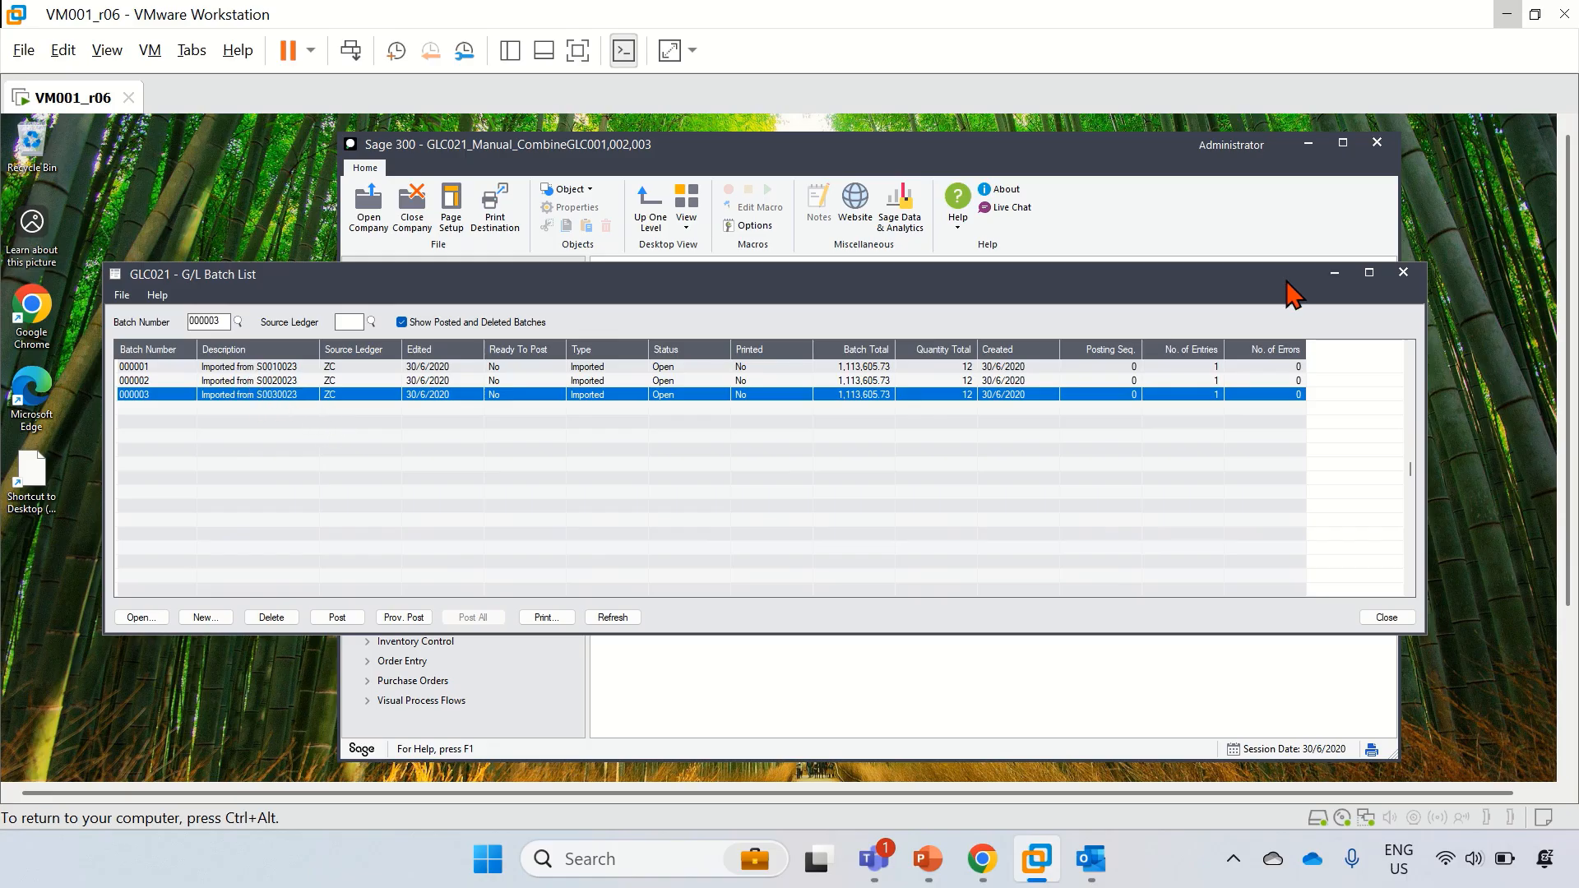
left_click(1403, 273)
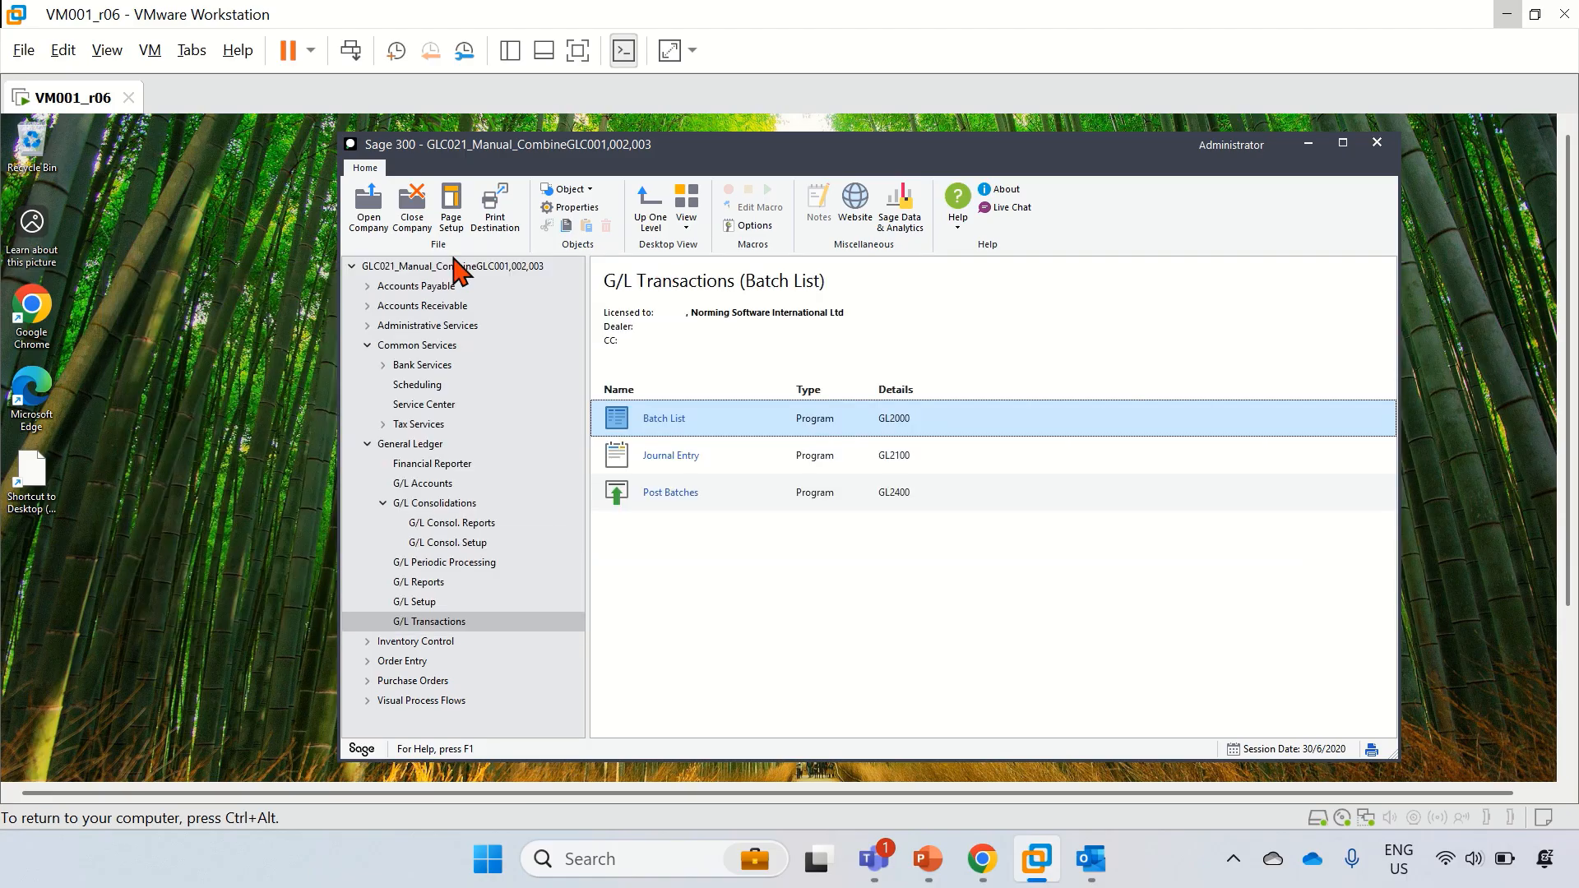
Step: Minimise Sage 300 and start Automate GL Consolidation from Start, approving the UAC prompt
left_click(1308, 145)
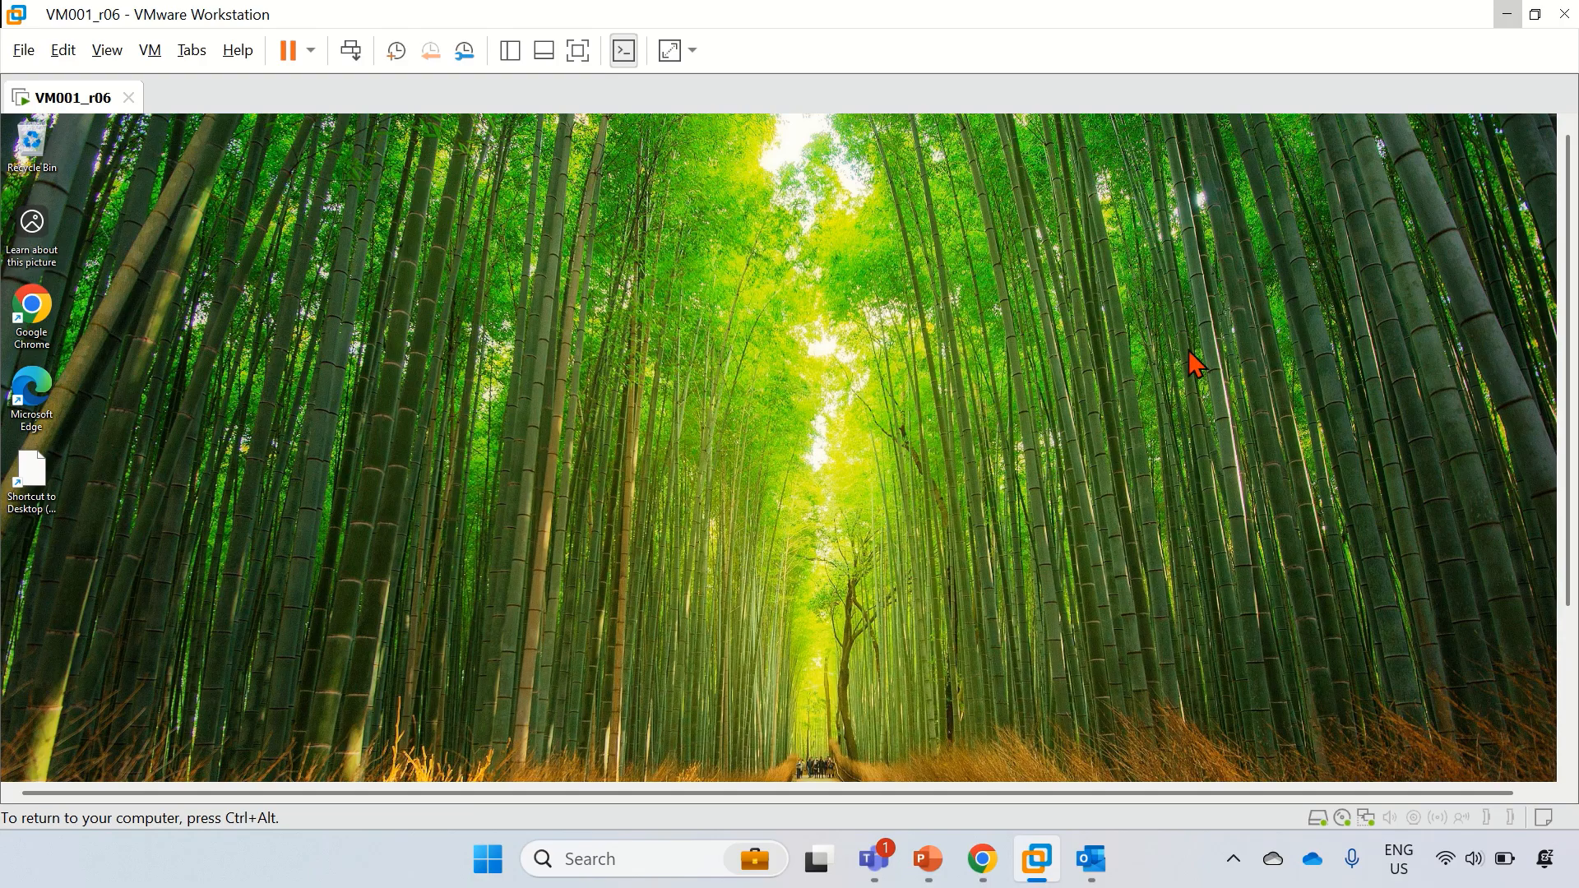
left_click(1569, 650)
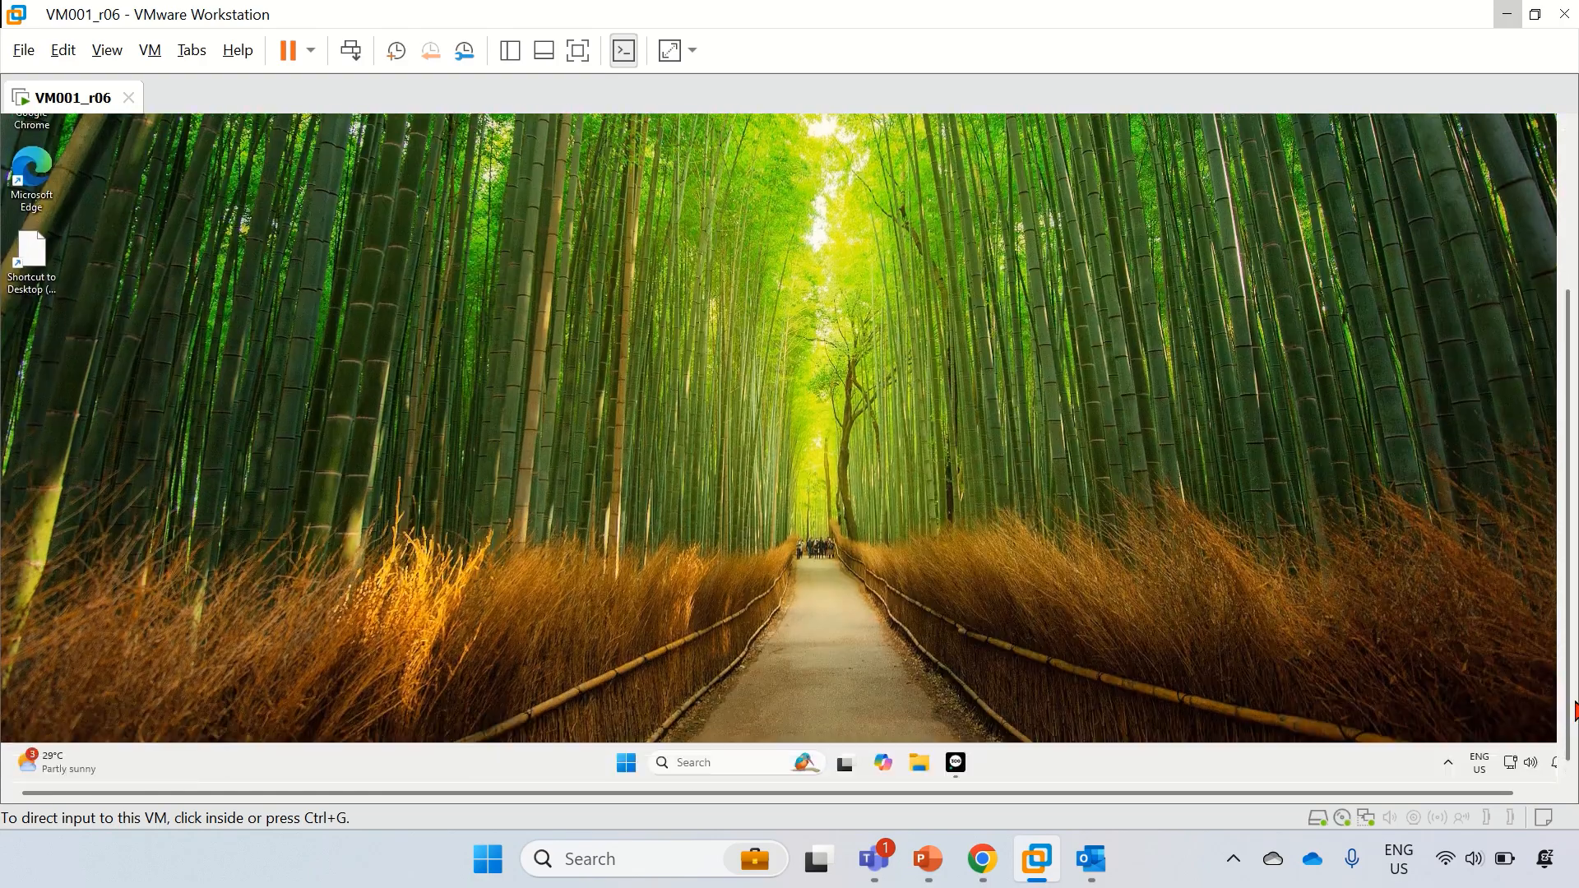
left_click(814, 711)
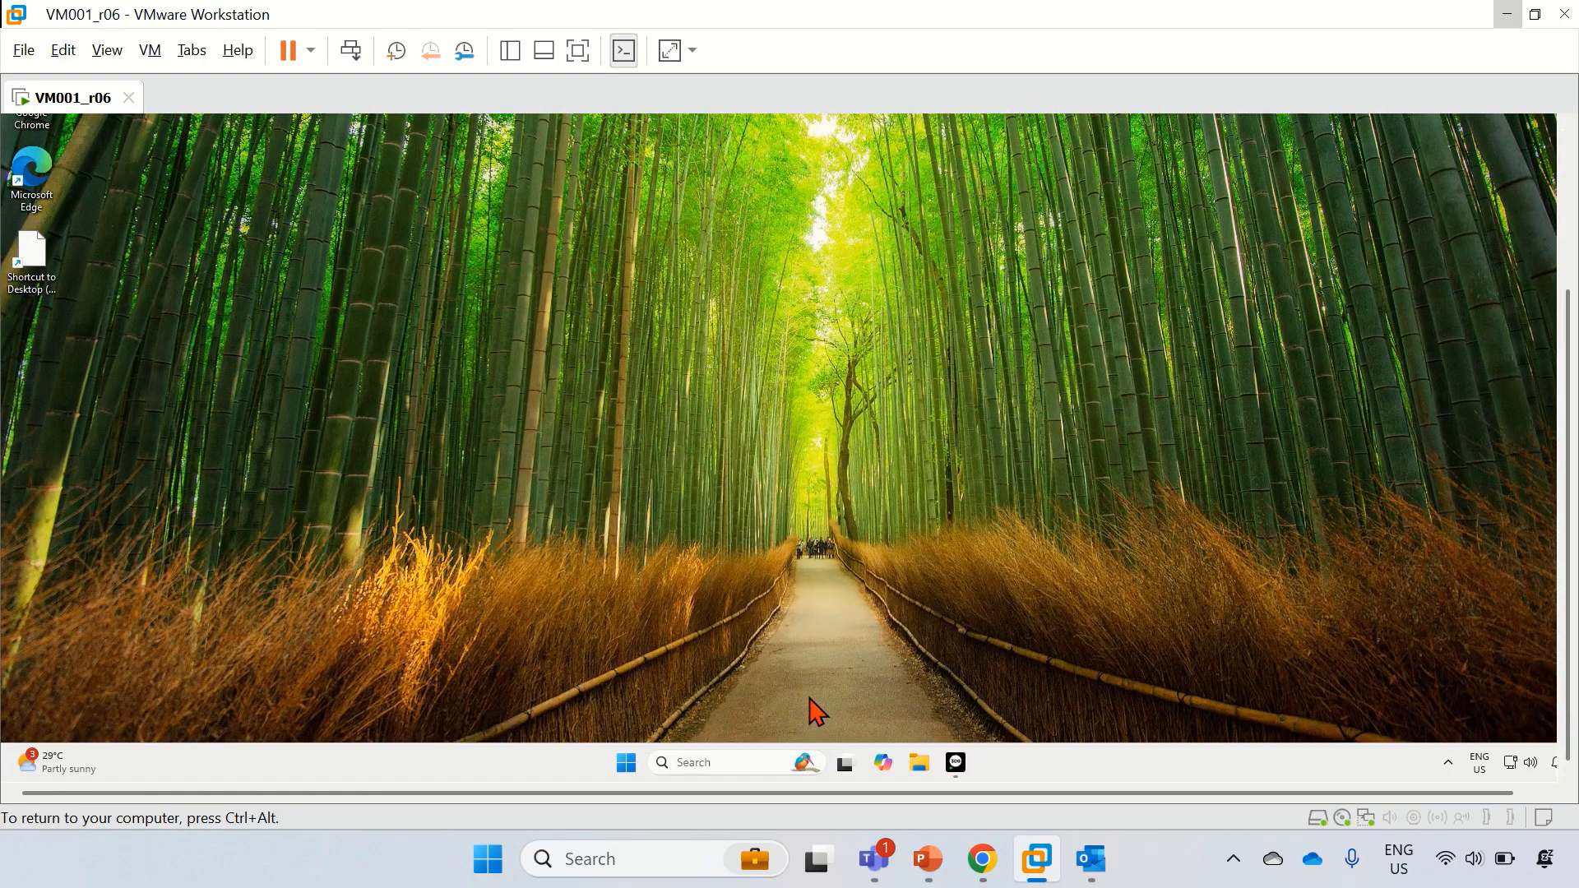
left_click(632, 768)
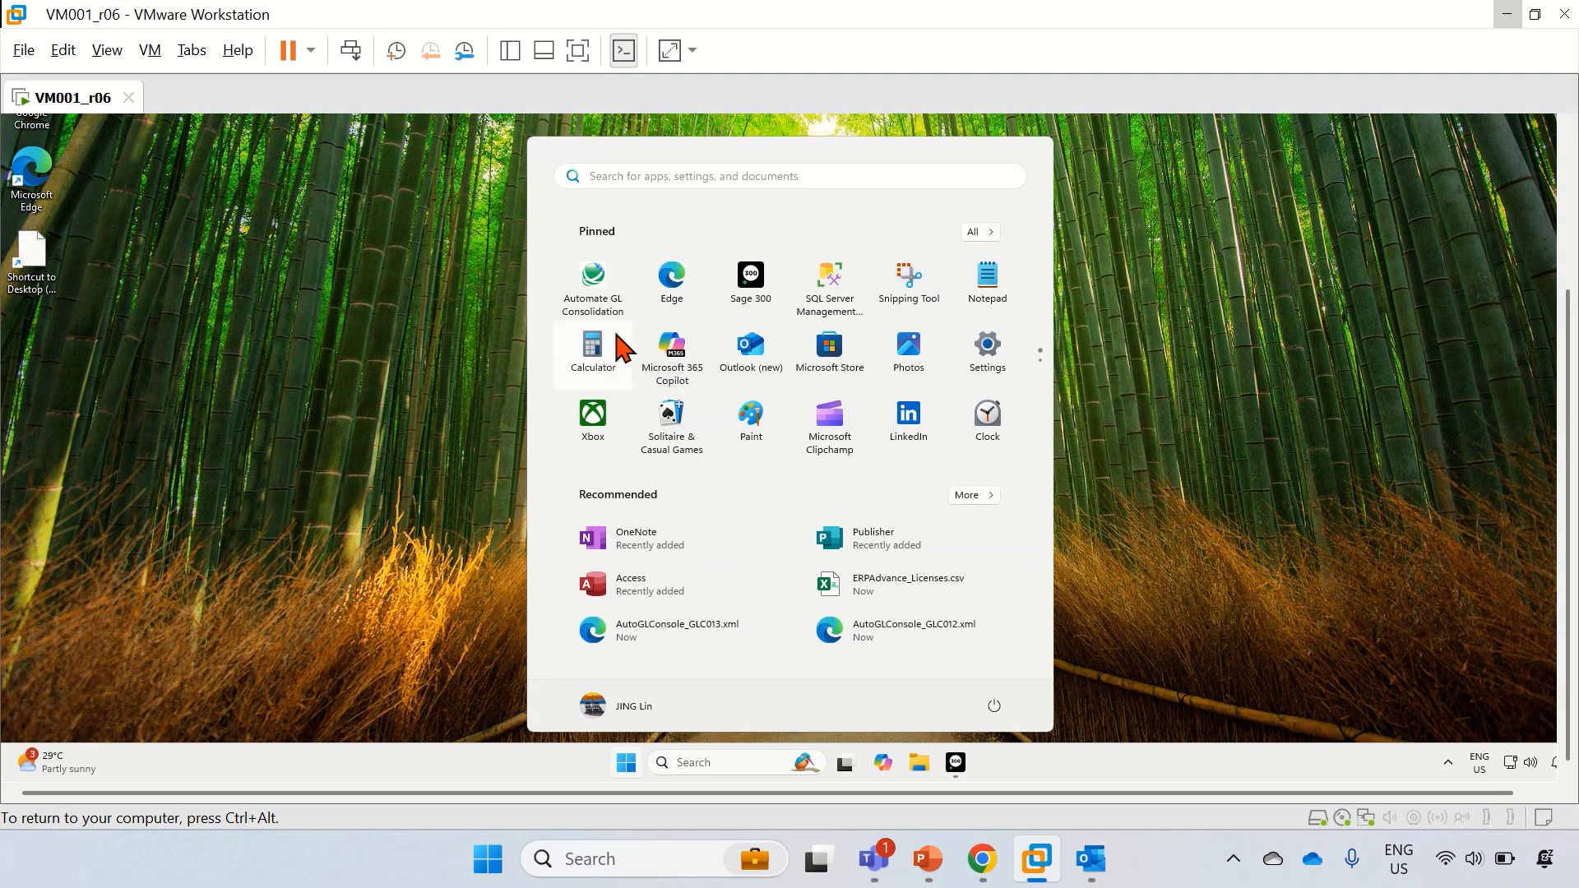
left_click(601, 312)
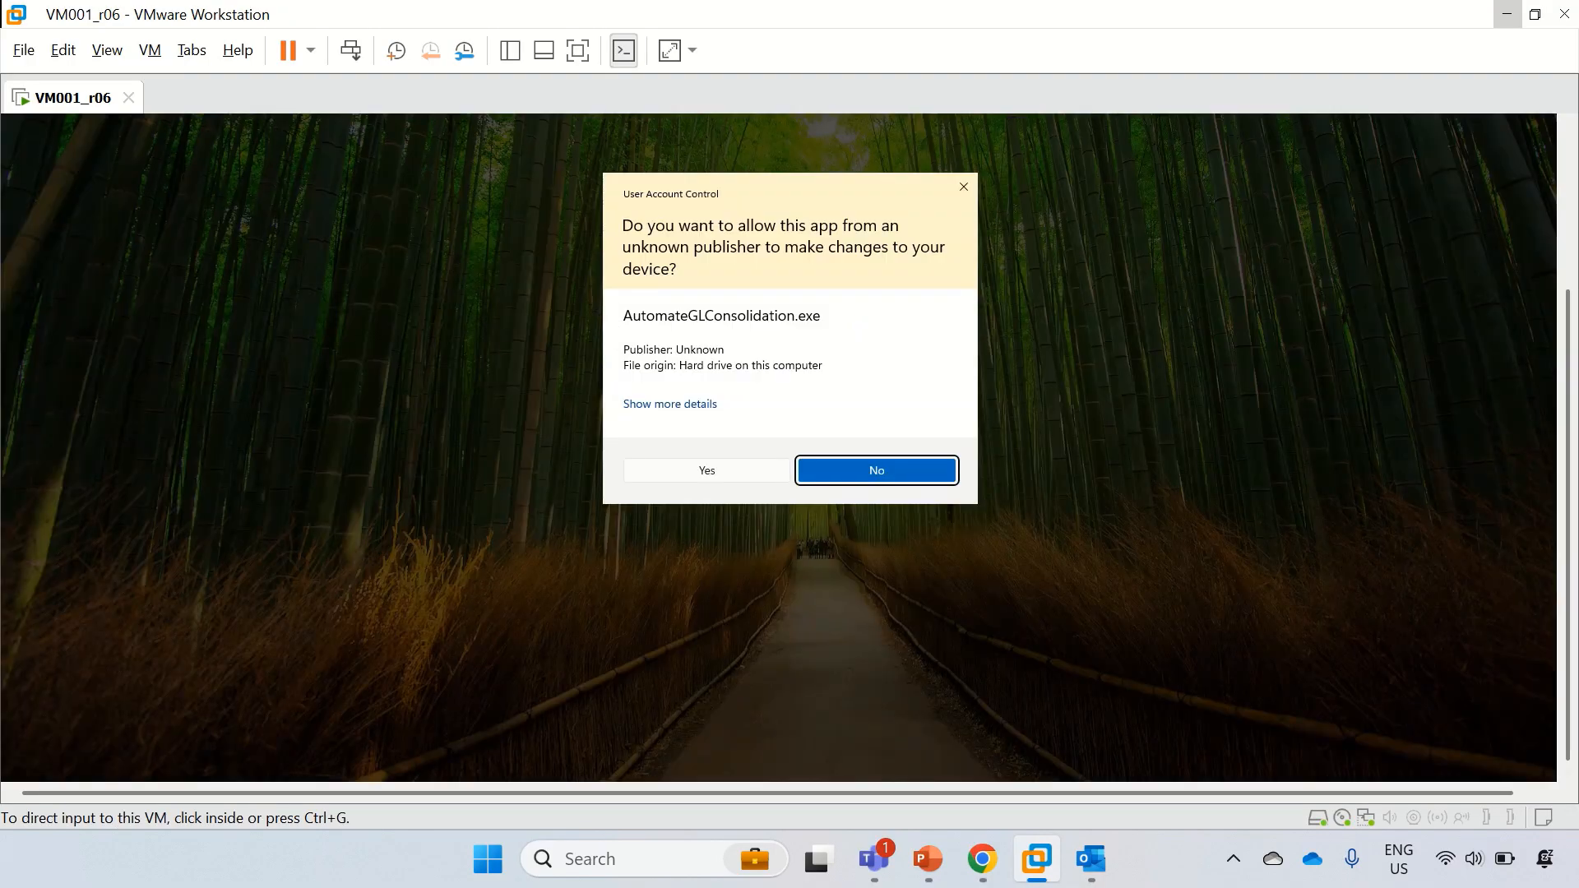
left_click(645, 475)
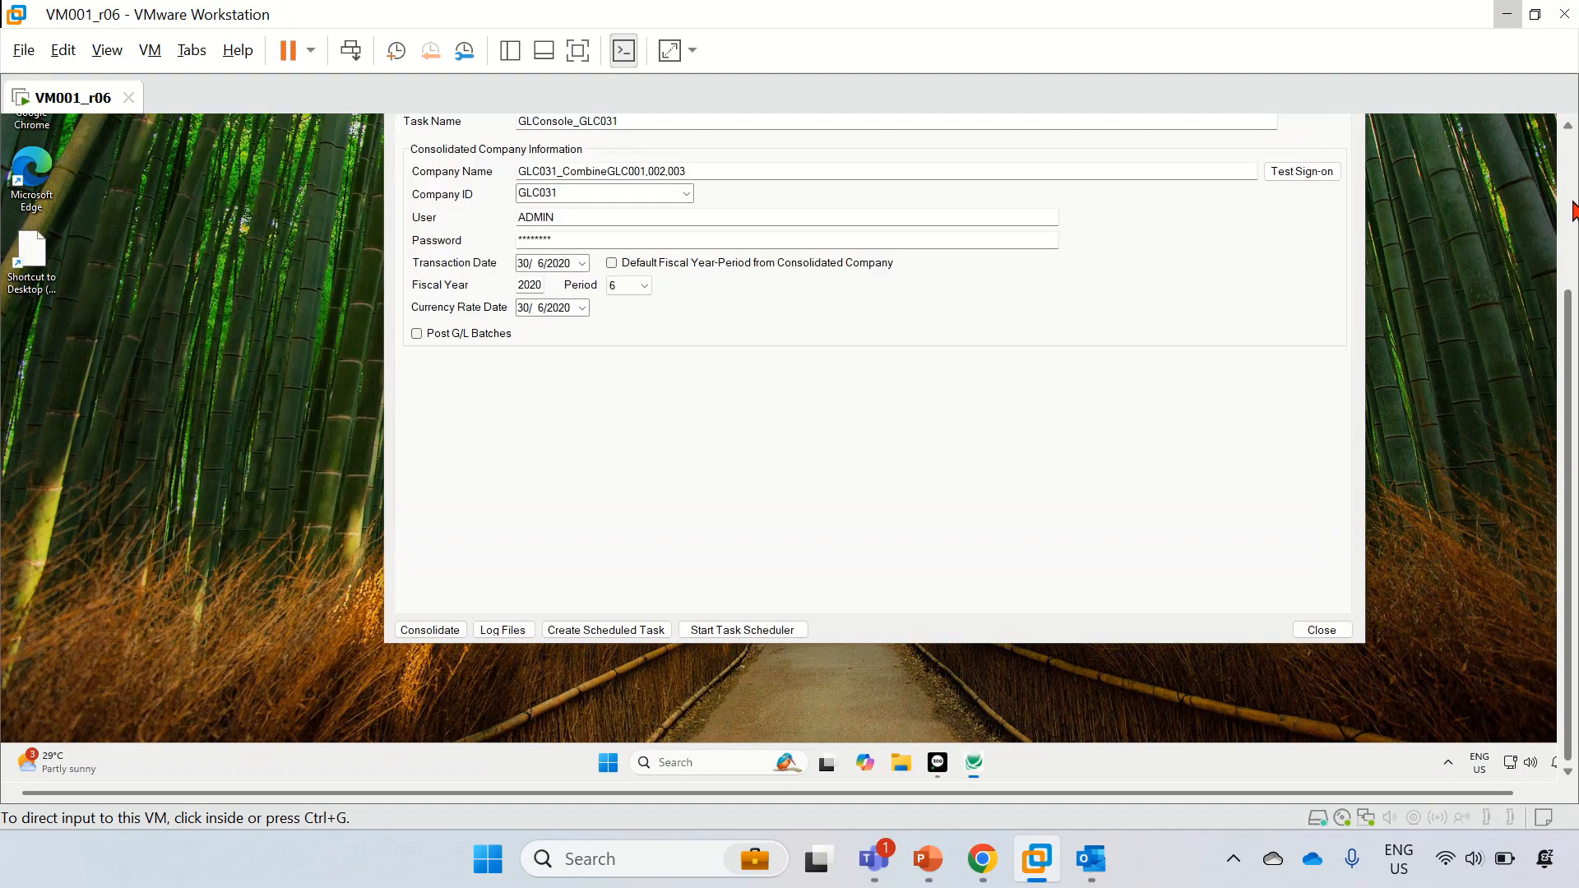
left_click(1572, 212)
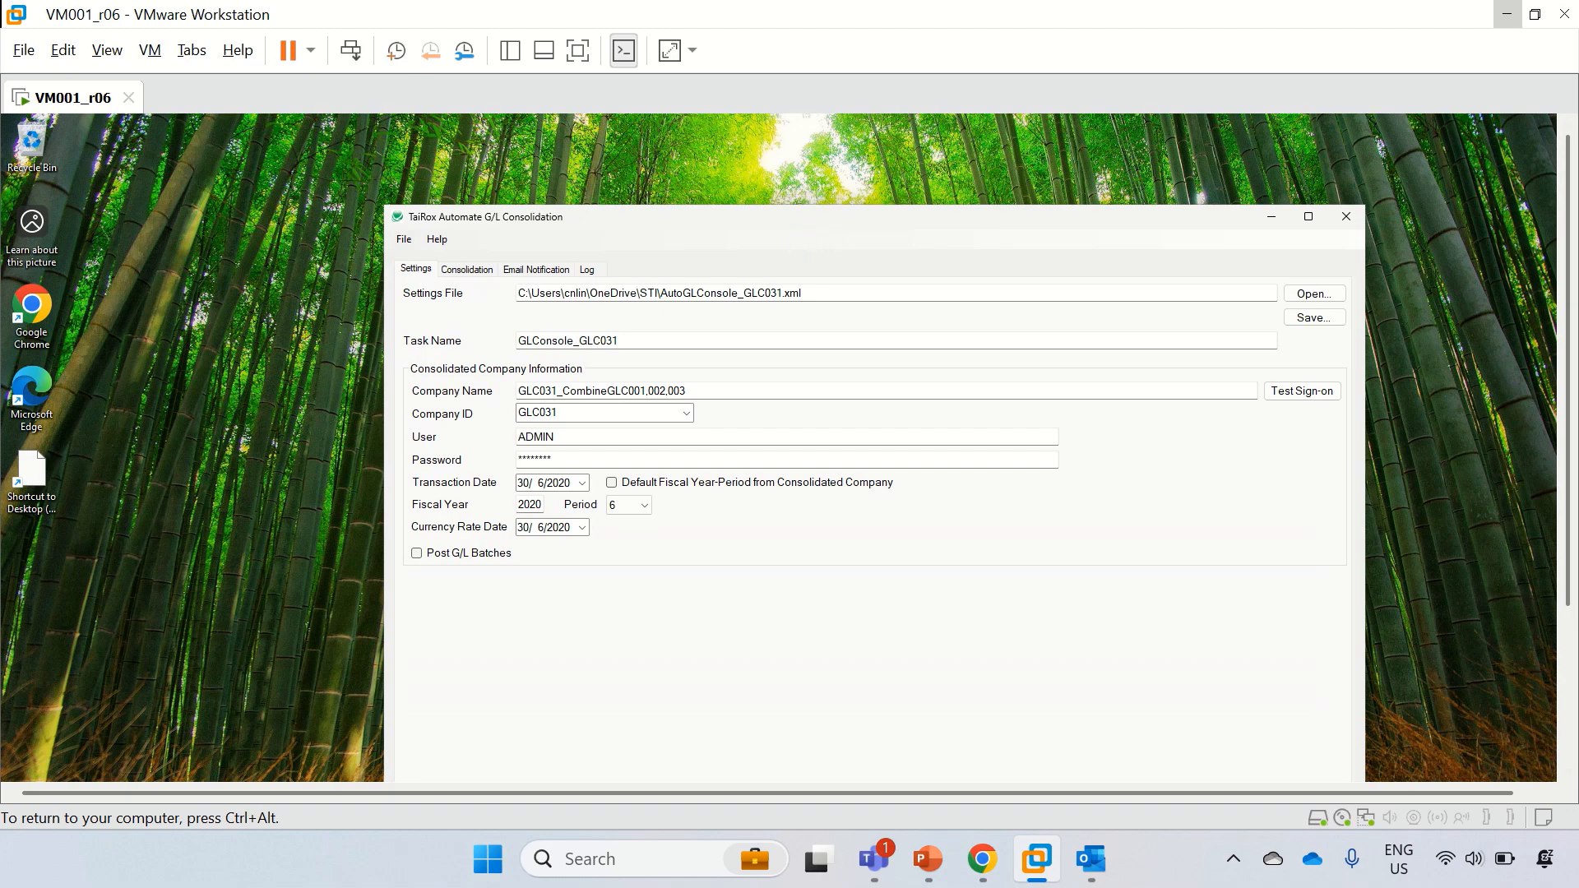
Step: Move the consolidation window higher and resize its top edge so the bottom buttons show
left_click_drag(792, 222, 794, 154)
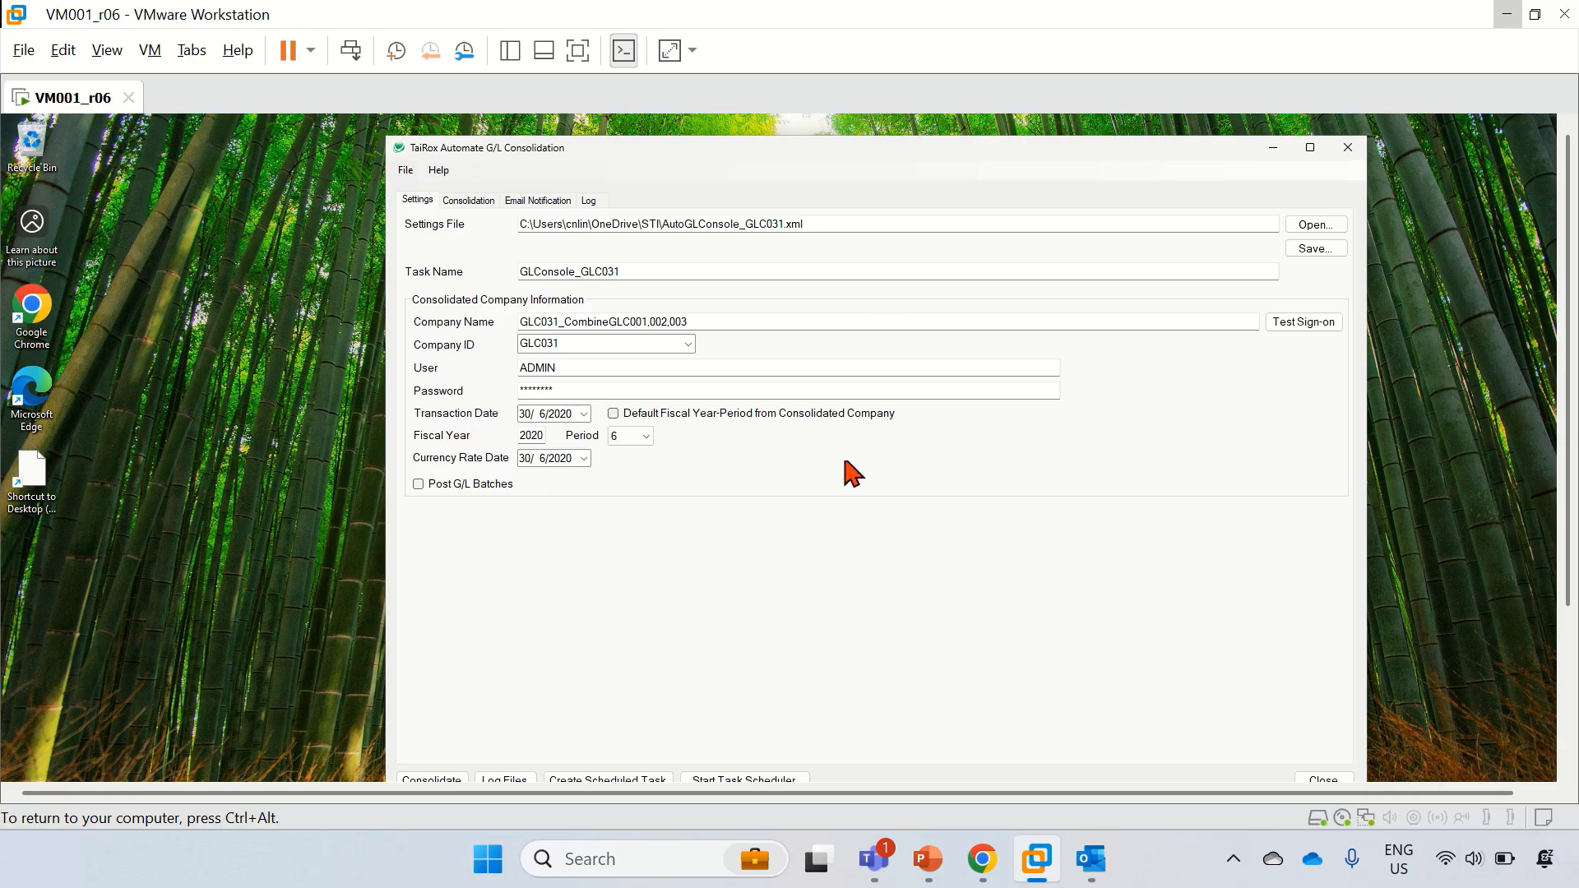
mouse_move(784, 162)
left_mouse_down()
mouse_move(780, 233)
mouse_move(777, 174)
left_mouse_up()
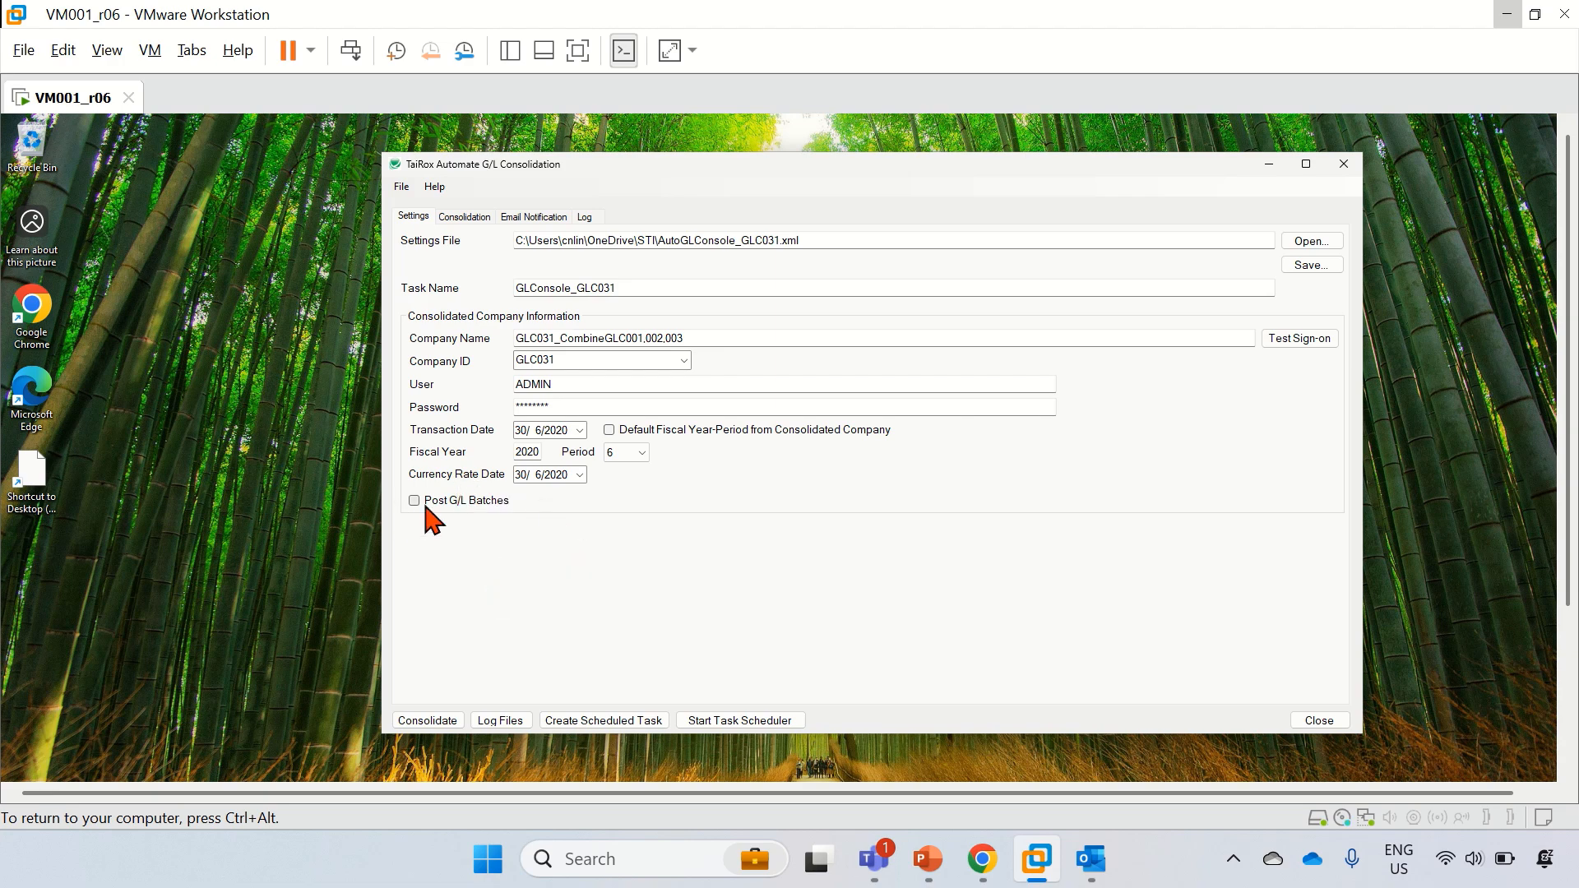
Step: Run and confirm the GLC031 consolidation, check the log shows 6 files moved, then minimise it
left_click(423, 722)
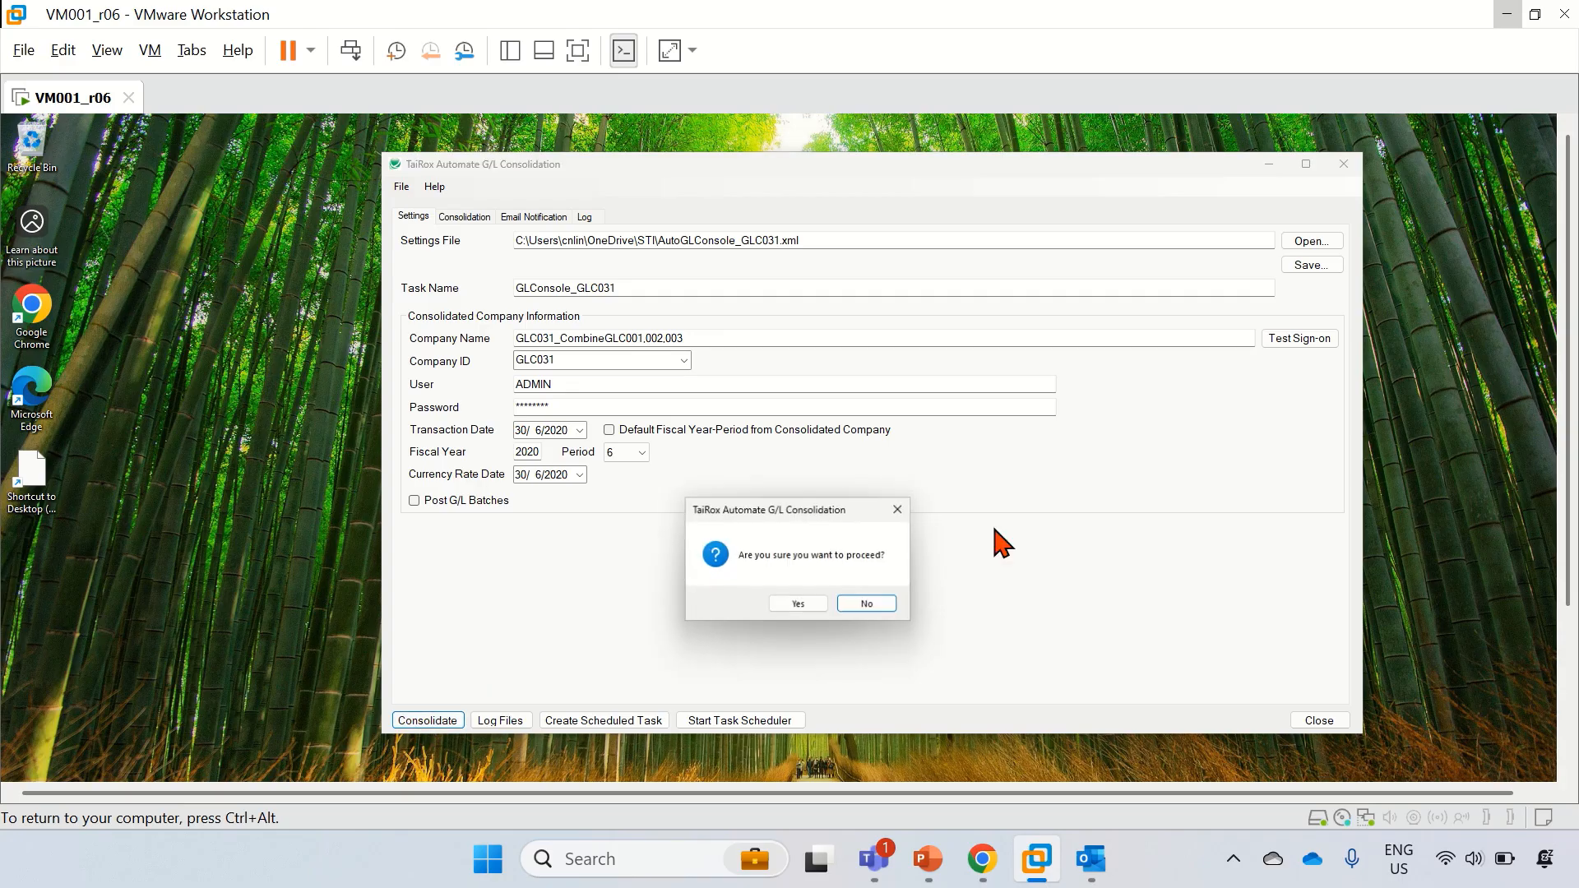
left_click(813, 602)
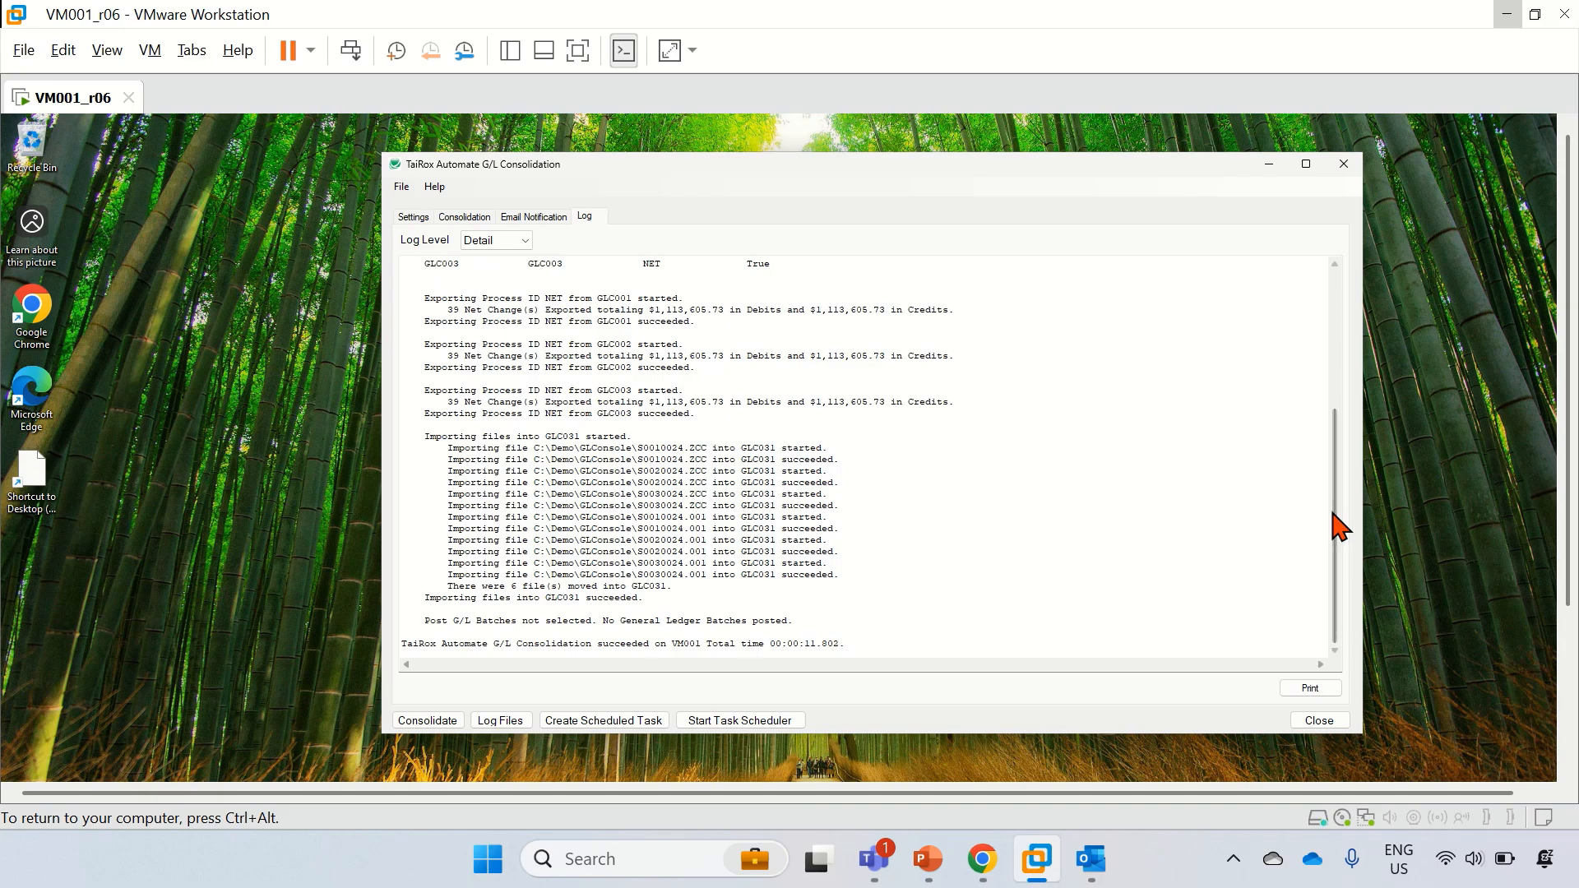
left_click_drag(1334, 514, 1322, 571)
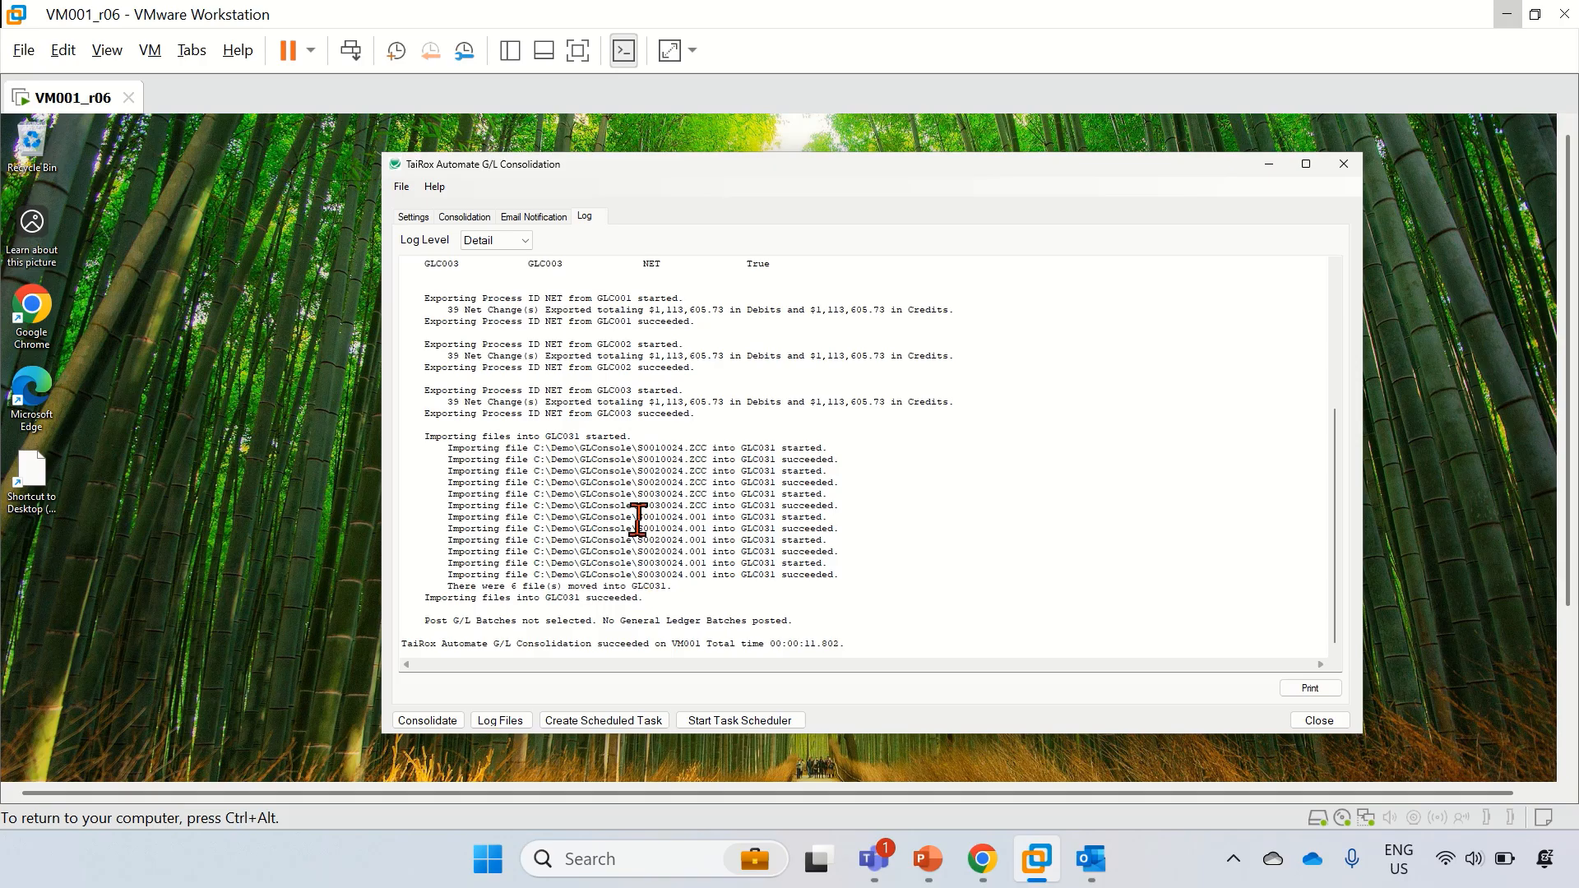
left_click(1270, 164)
Step: Launch Sage 300 and sign in to company GLC031_CombineGLC001,002,003
left_click(1568, 689)
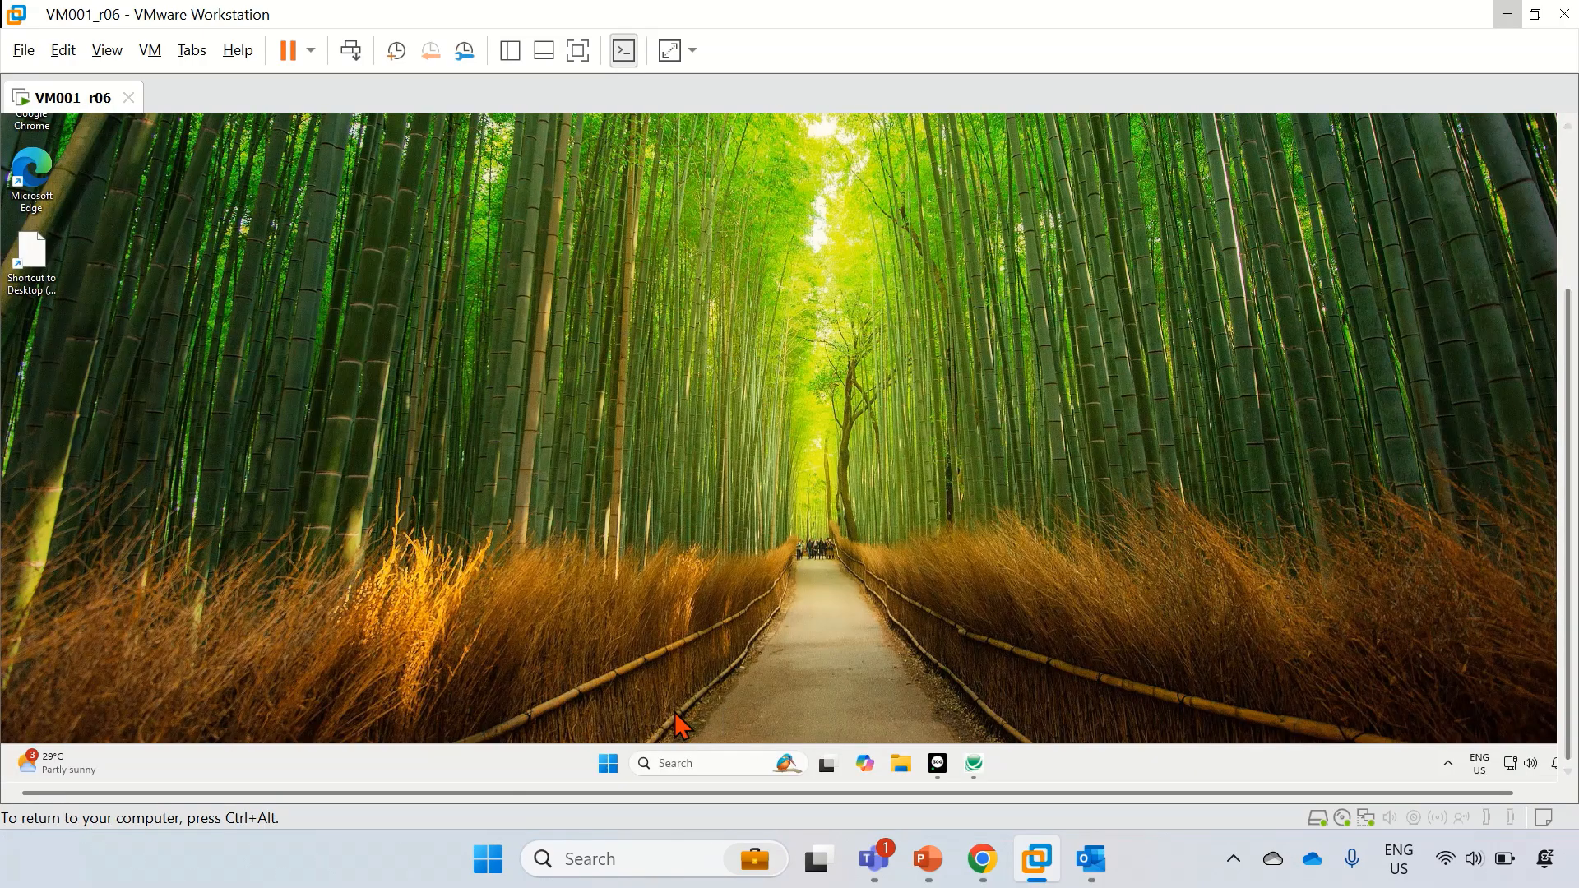
left_click(607, 764)
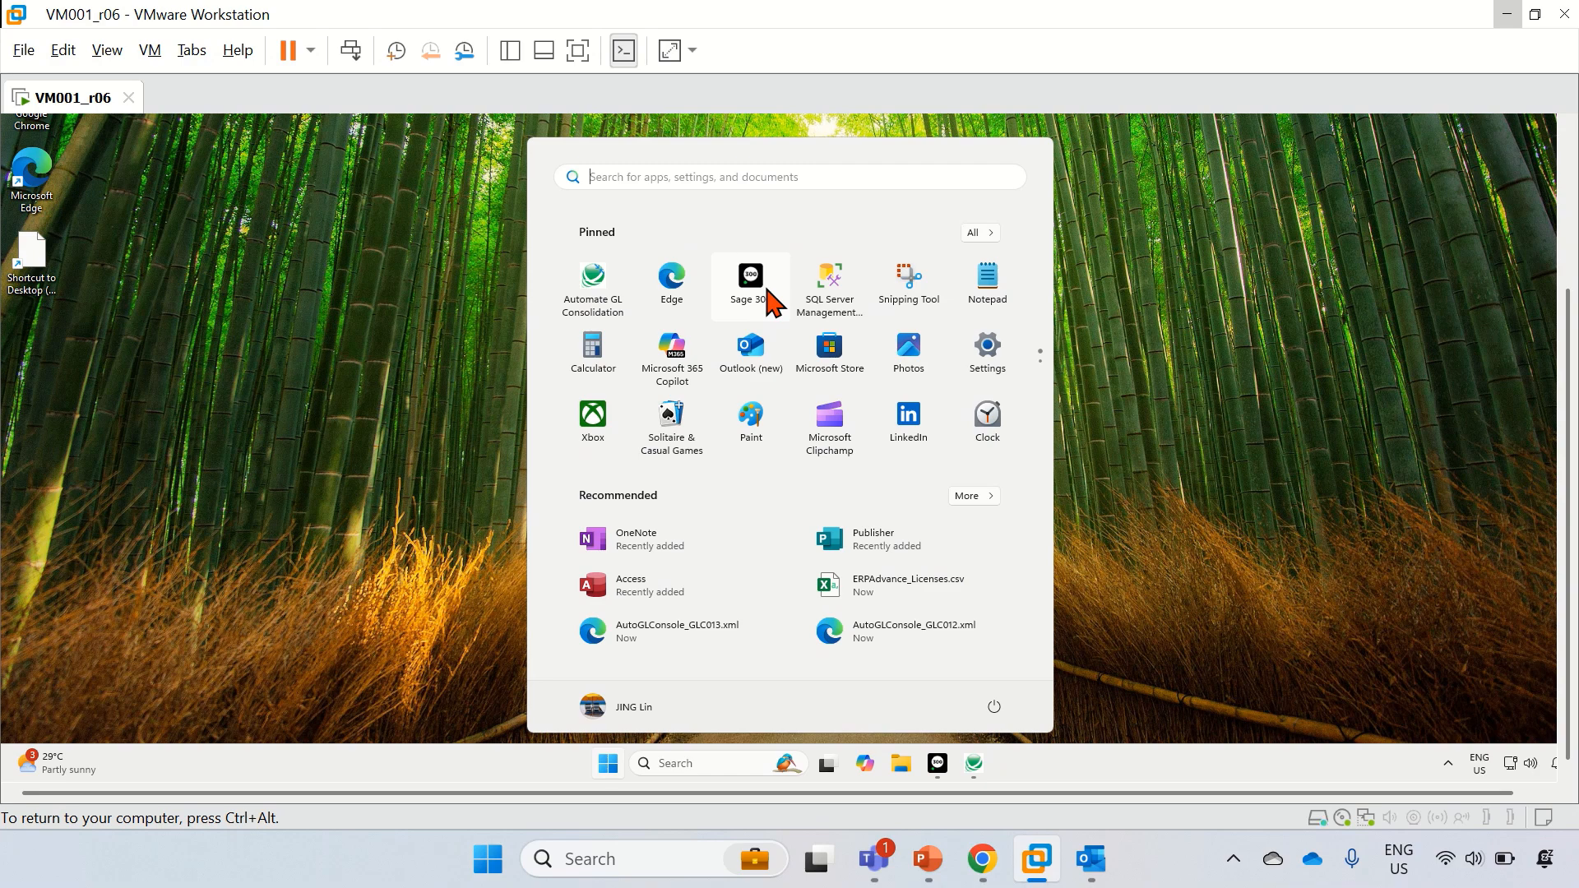
left_click(768, 296)
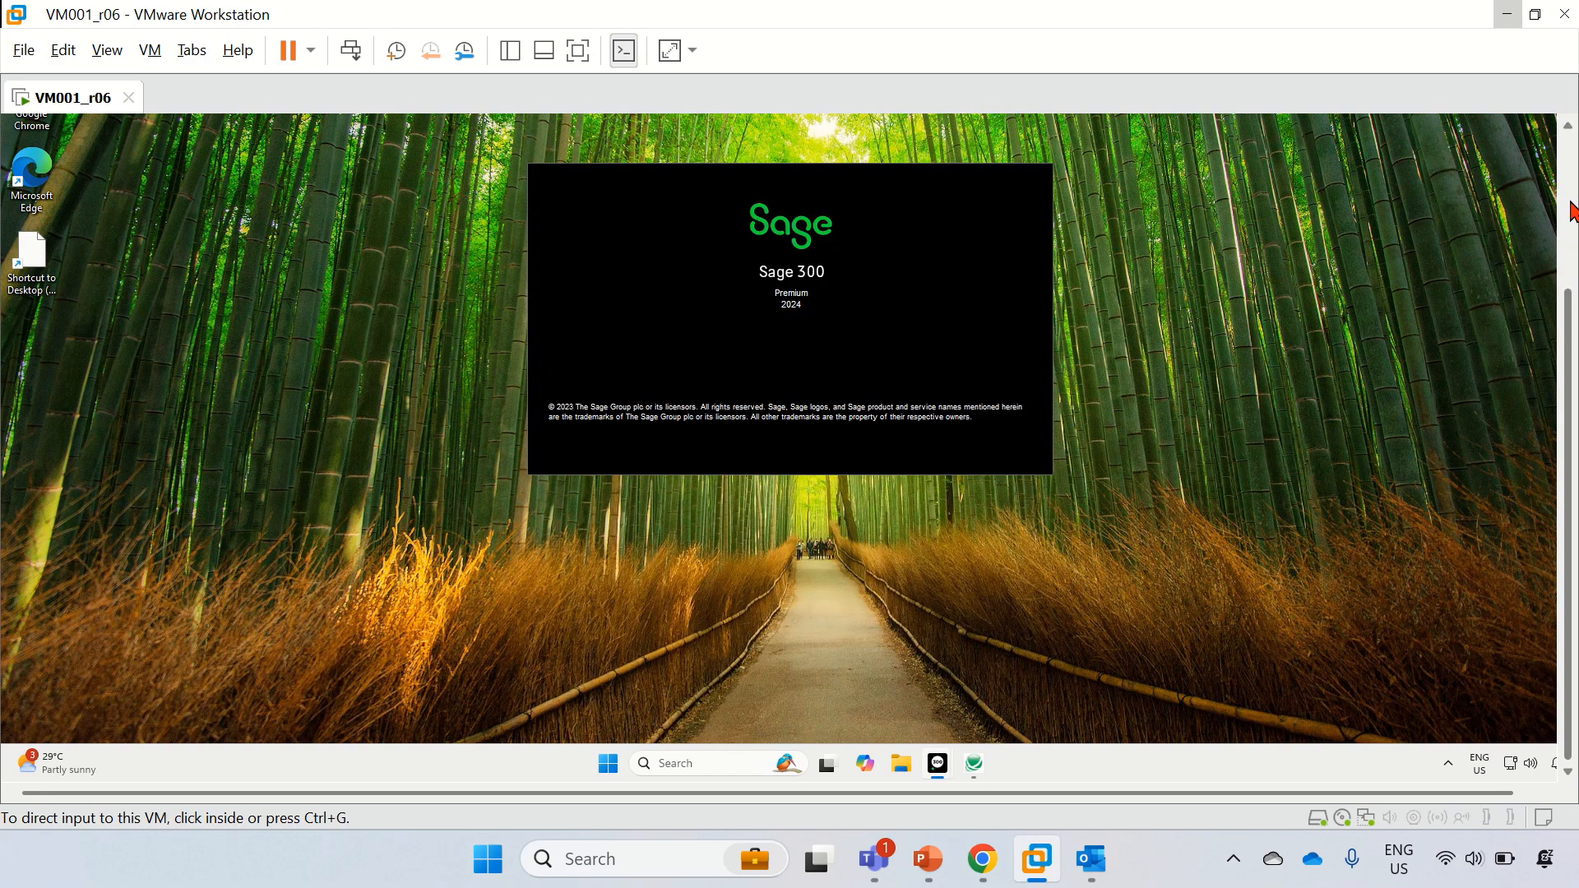
left_click(1569, 203)
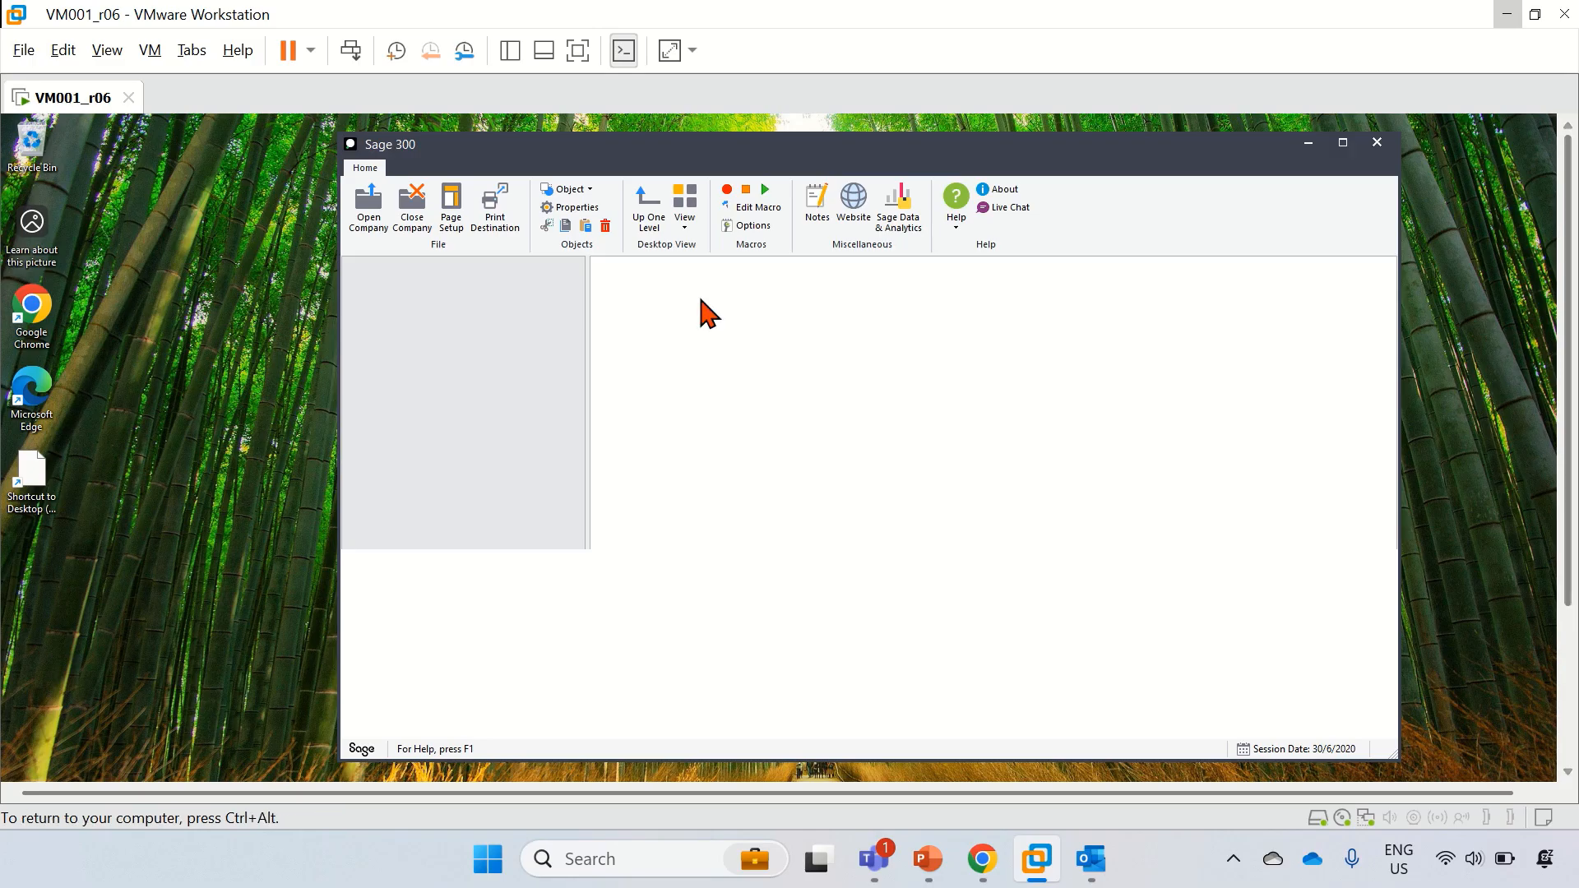
left_click(770, 477)
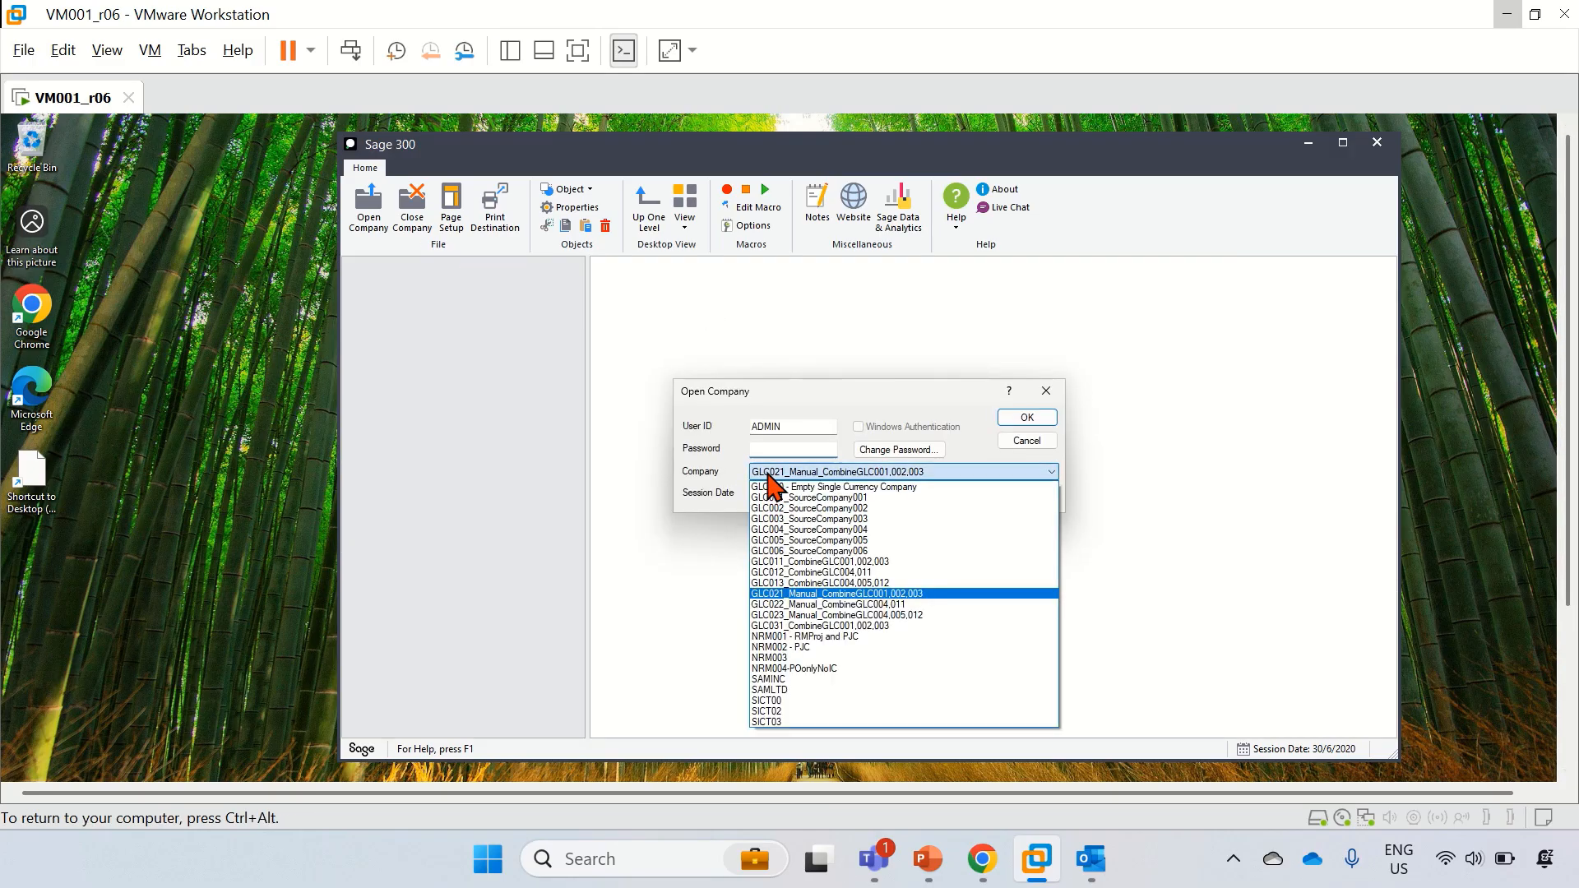
left_click(819, 626)
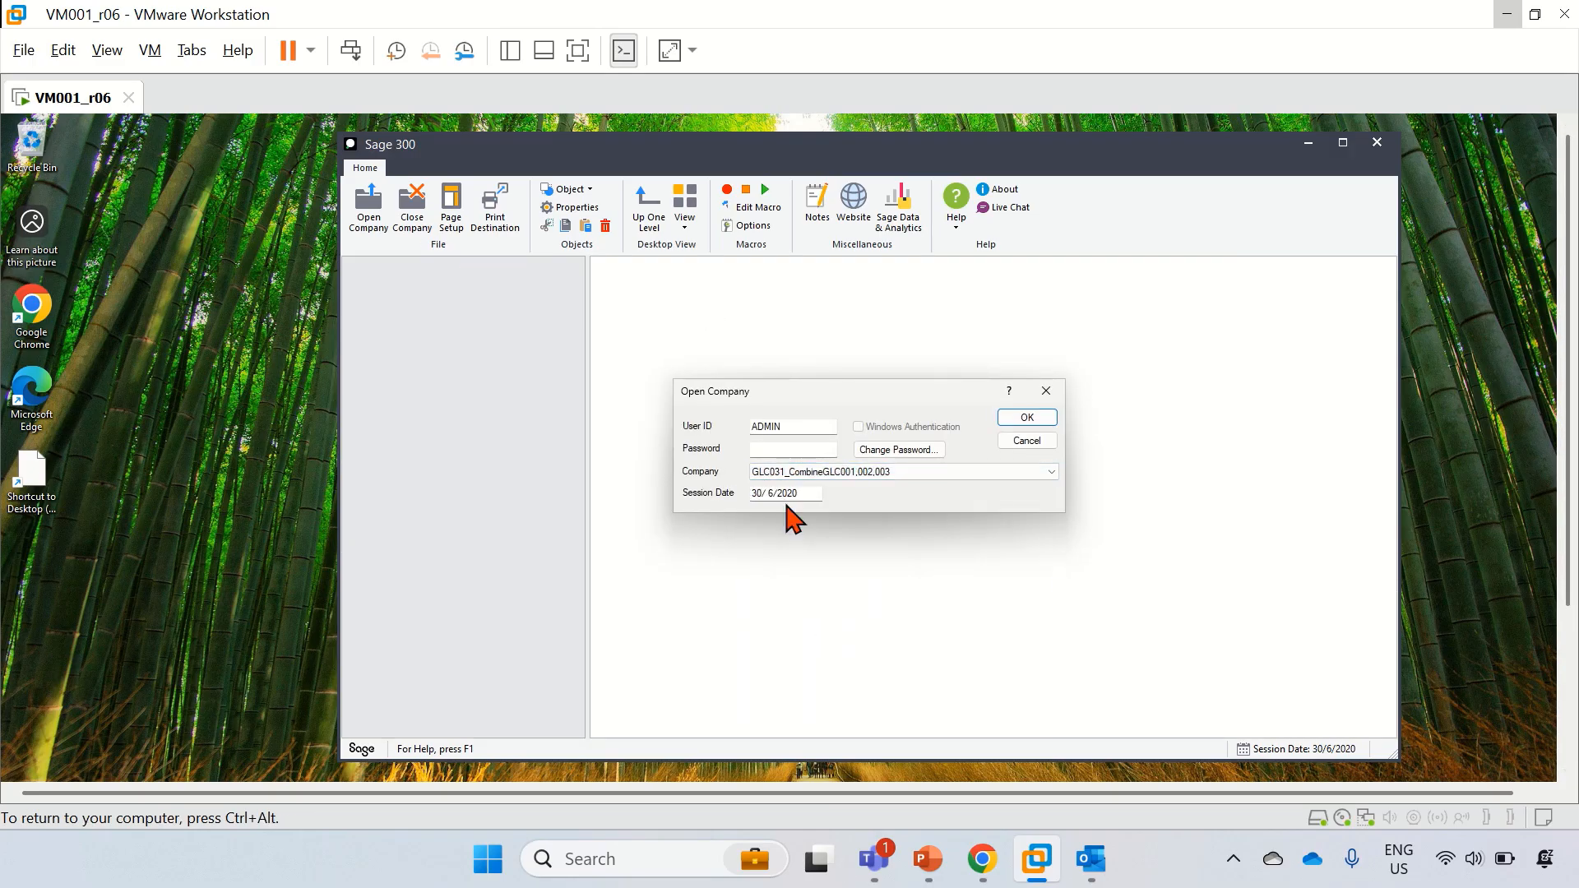
left_click(789, 450)
key("Return")
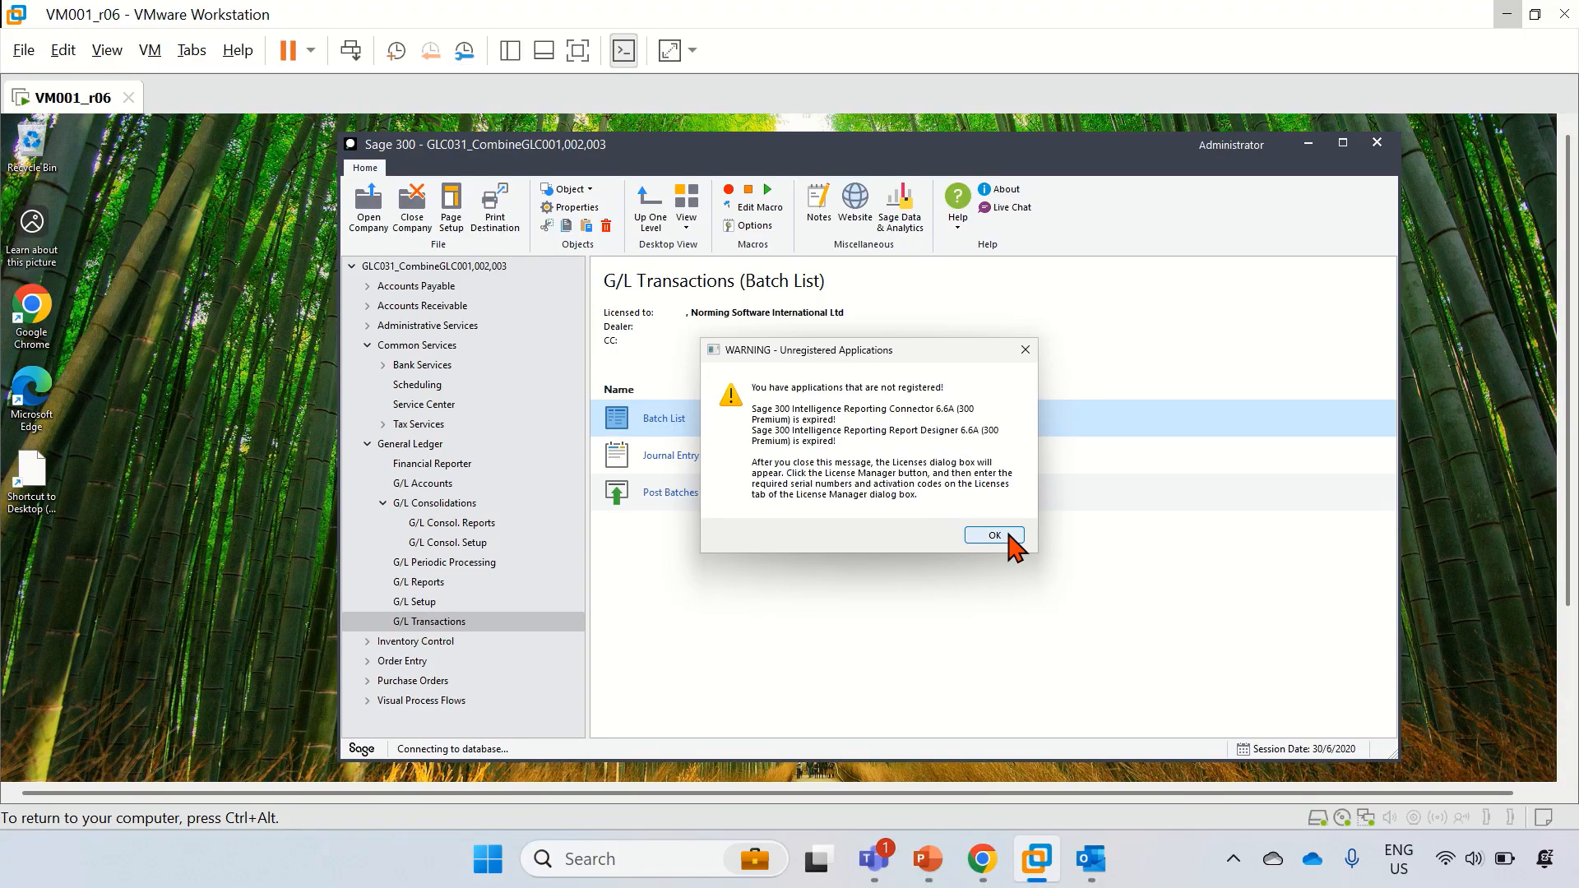
Step: Dismiss the unregistered applications, licenses and expired licenses notices
left_click(1009, 536)
left_click(1034, 534)
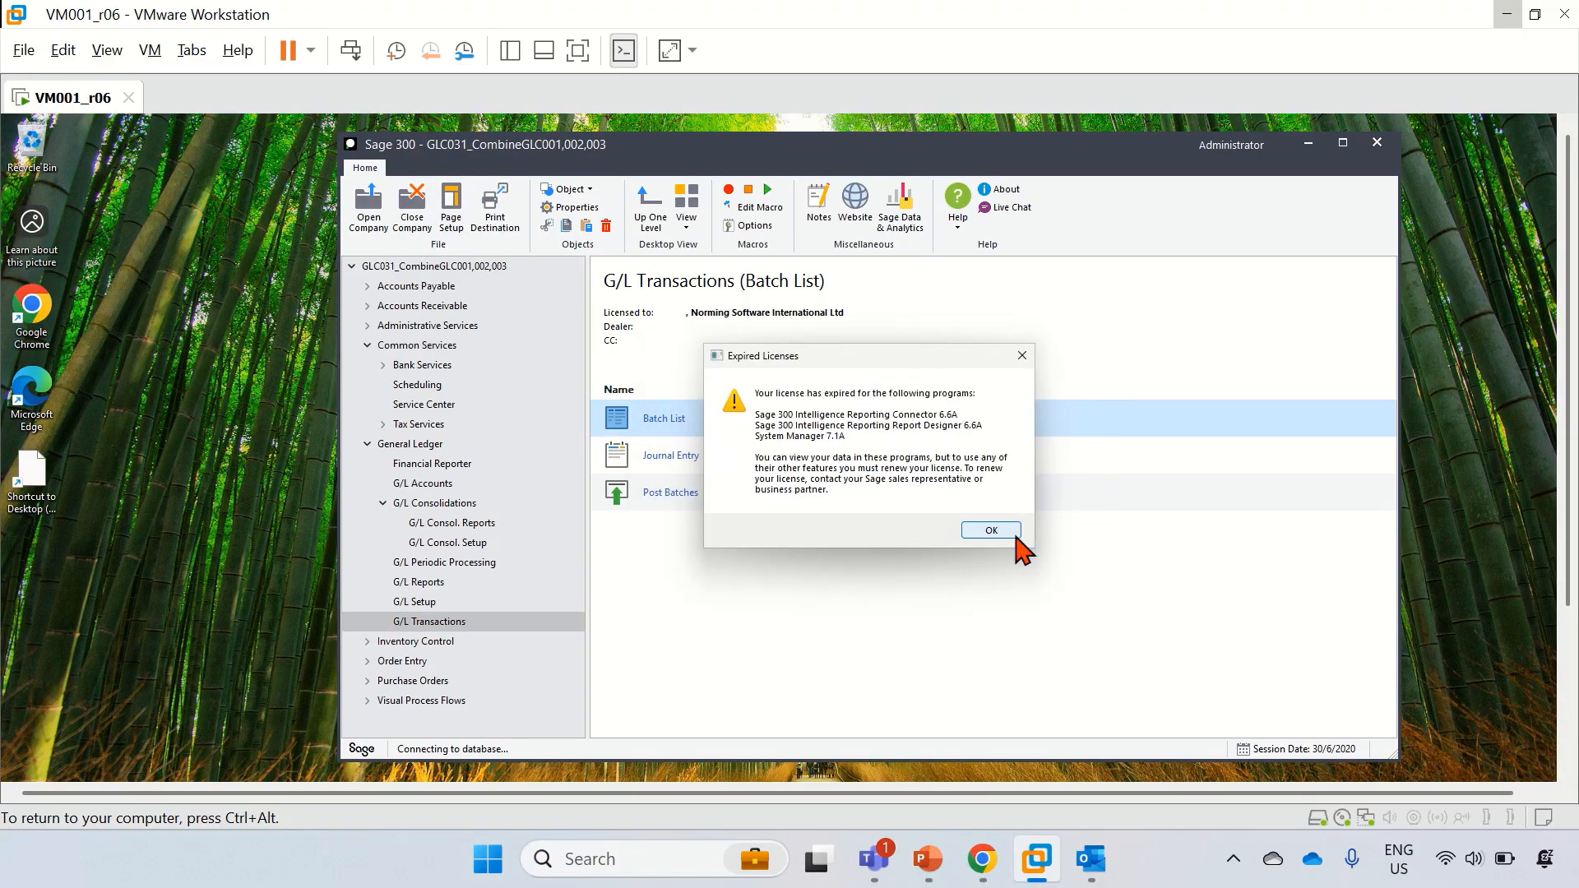
left_click(1004, 533)
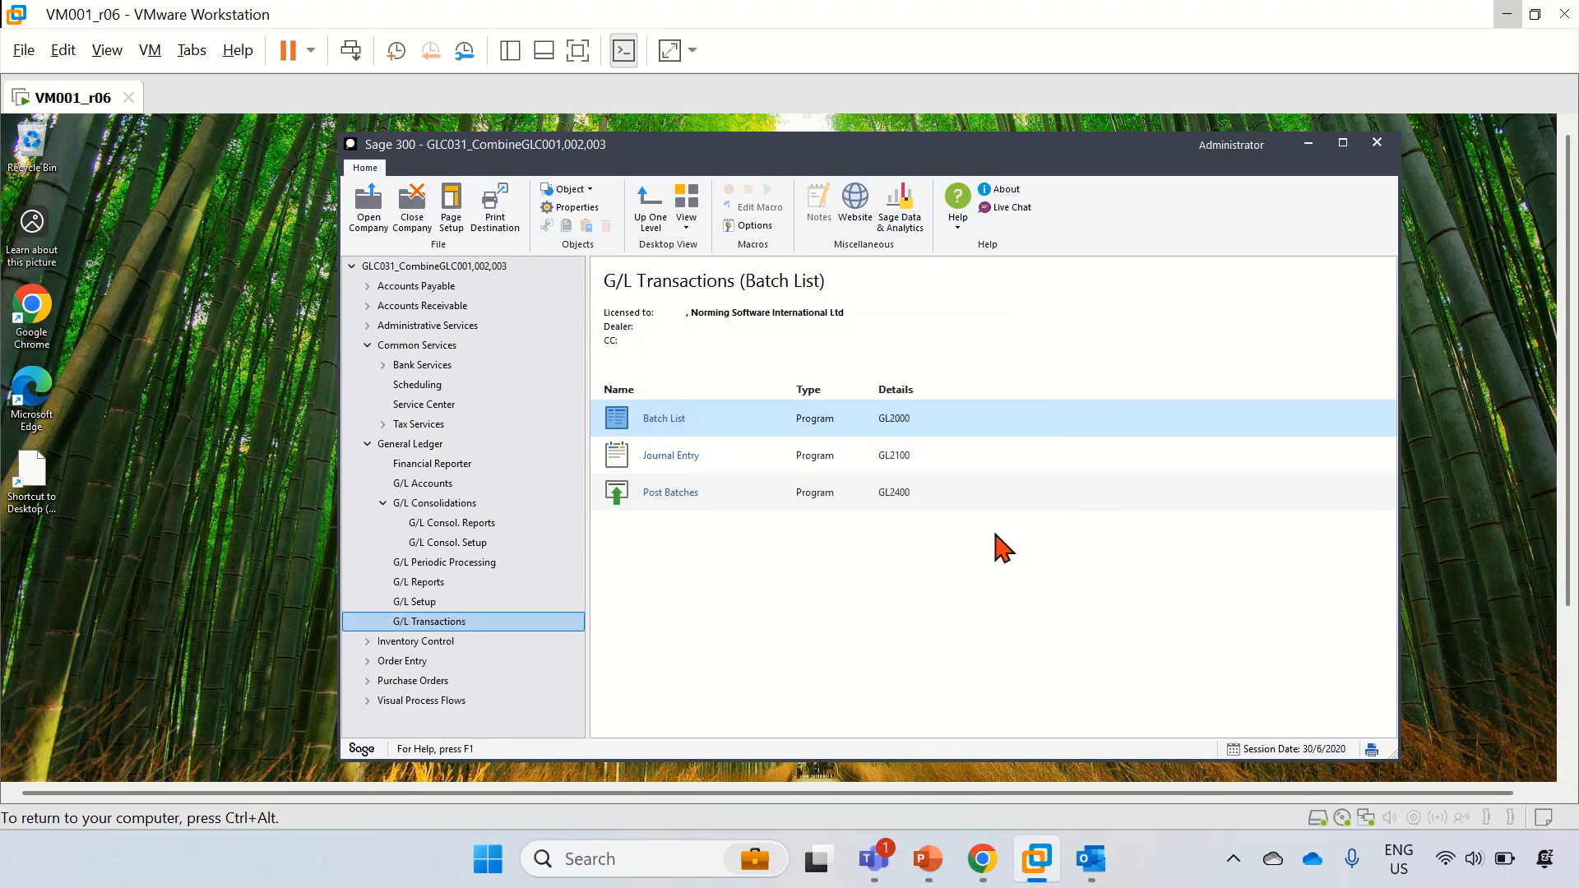
Step: Open the GLC031 batch list and widen it to reveal every column, including Created
left_click(676, 417)
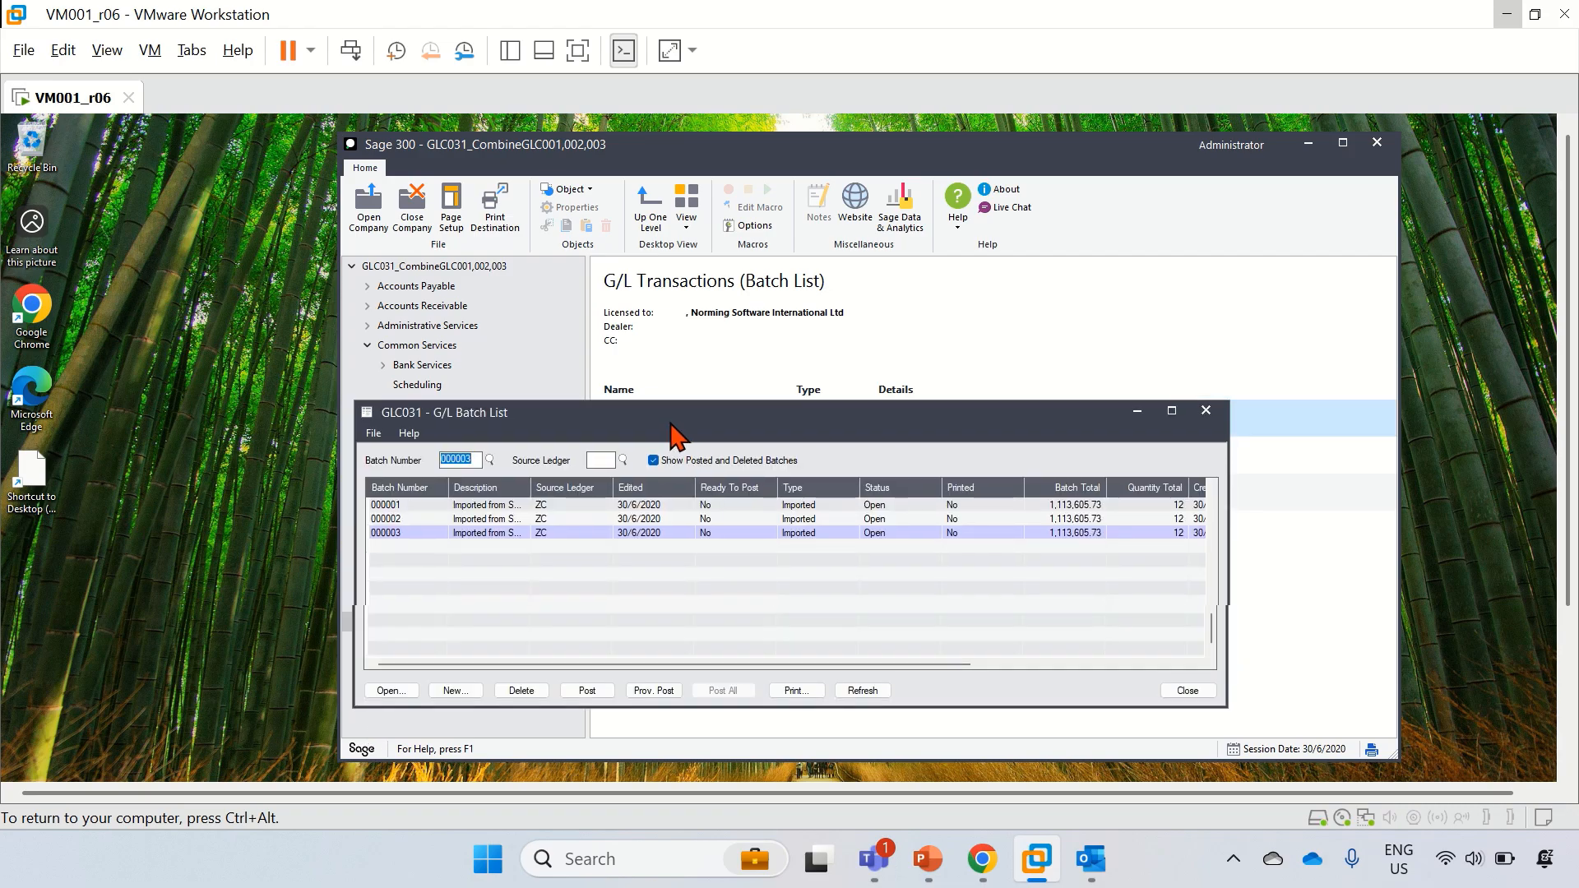
left_click_drag(669, 429, 853, 176)
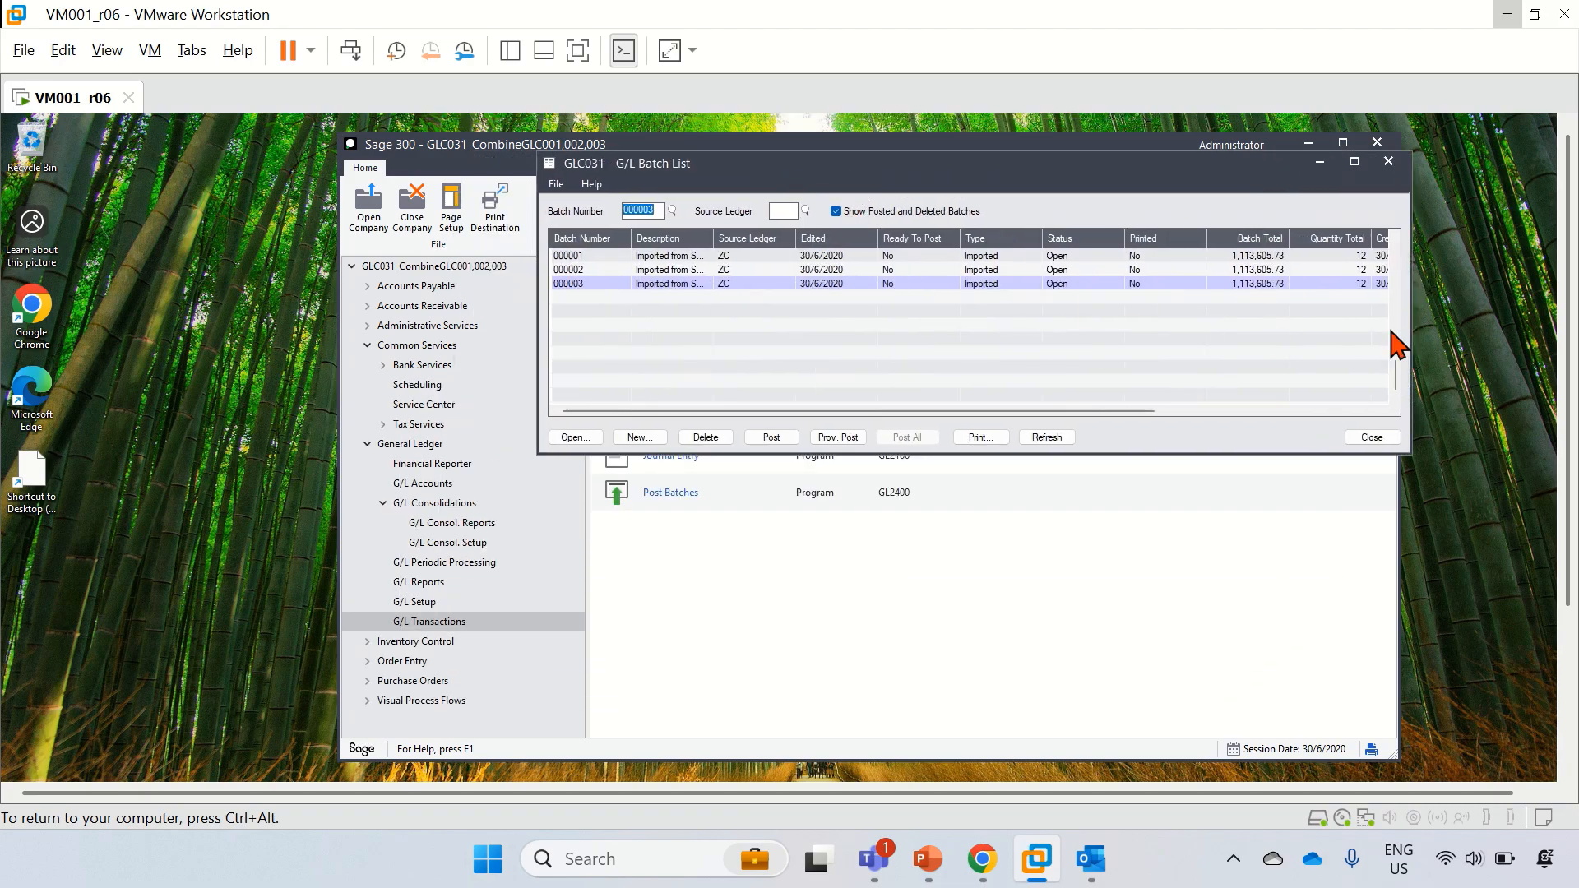
left_click_drag(1410, 351, 1508, 349)
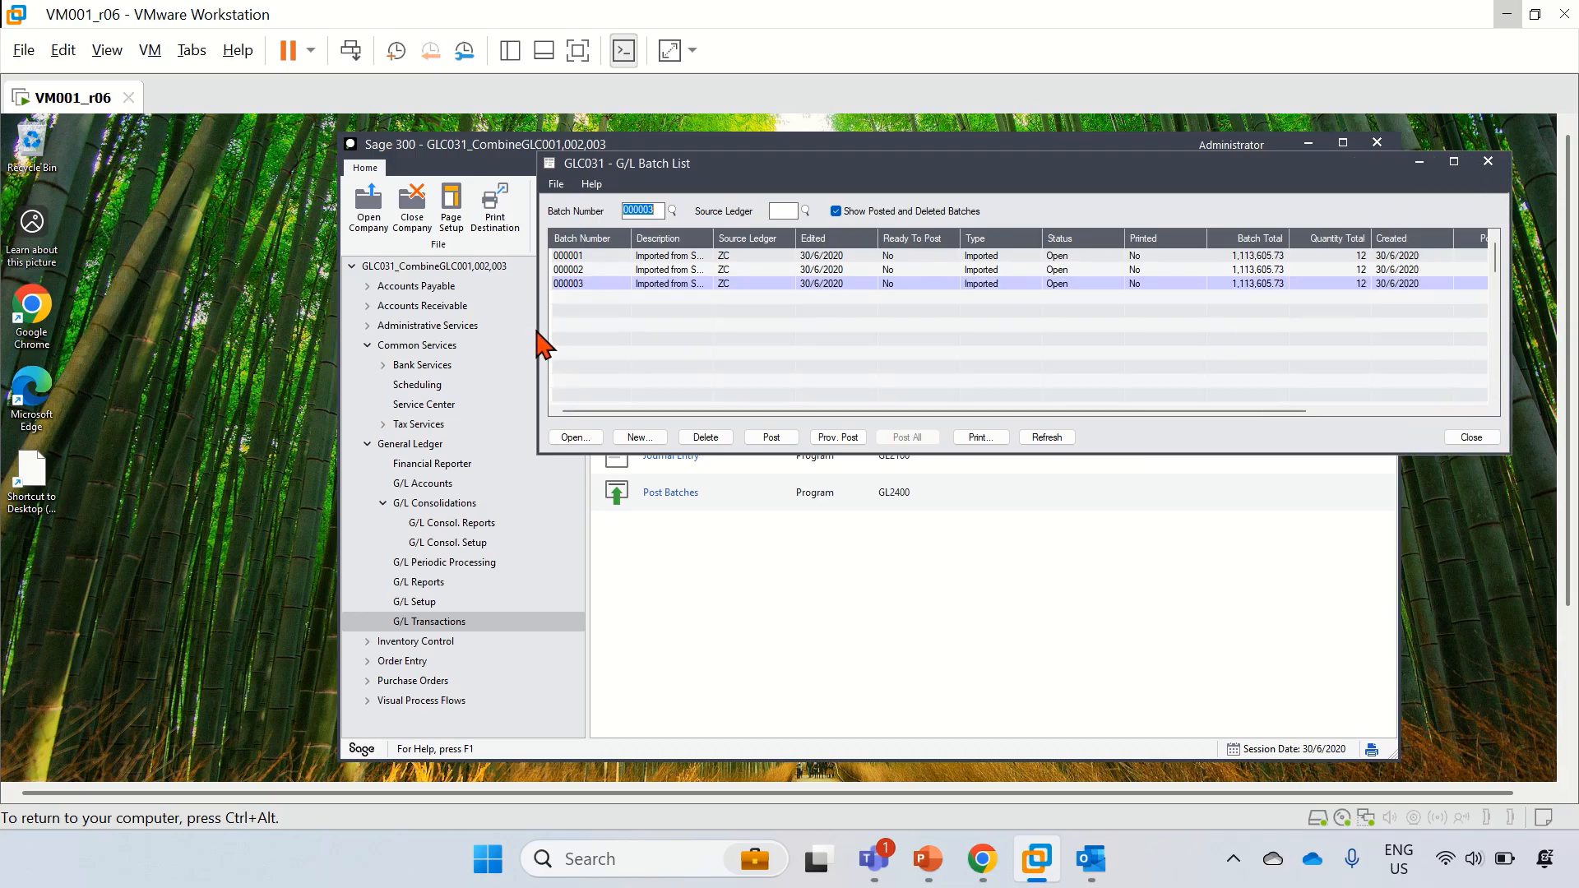
left_click_drag(535, 335, 277, 317)
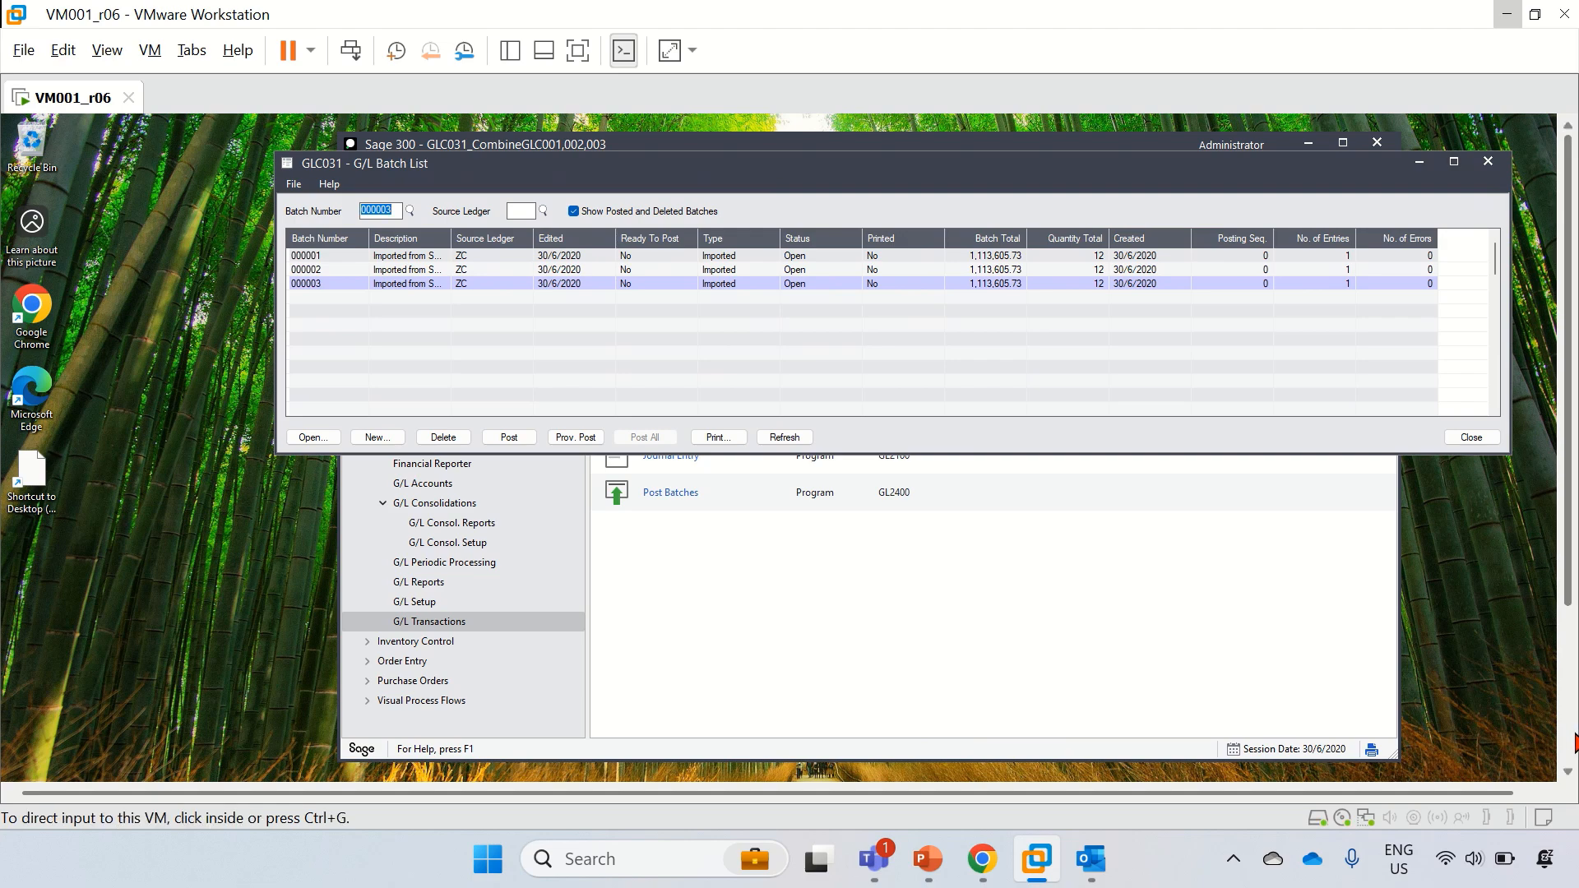
Step: Switch to the GLC021 Sage desktop and open its G/L batch list
left_click(1573, 735)
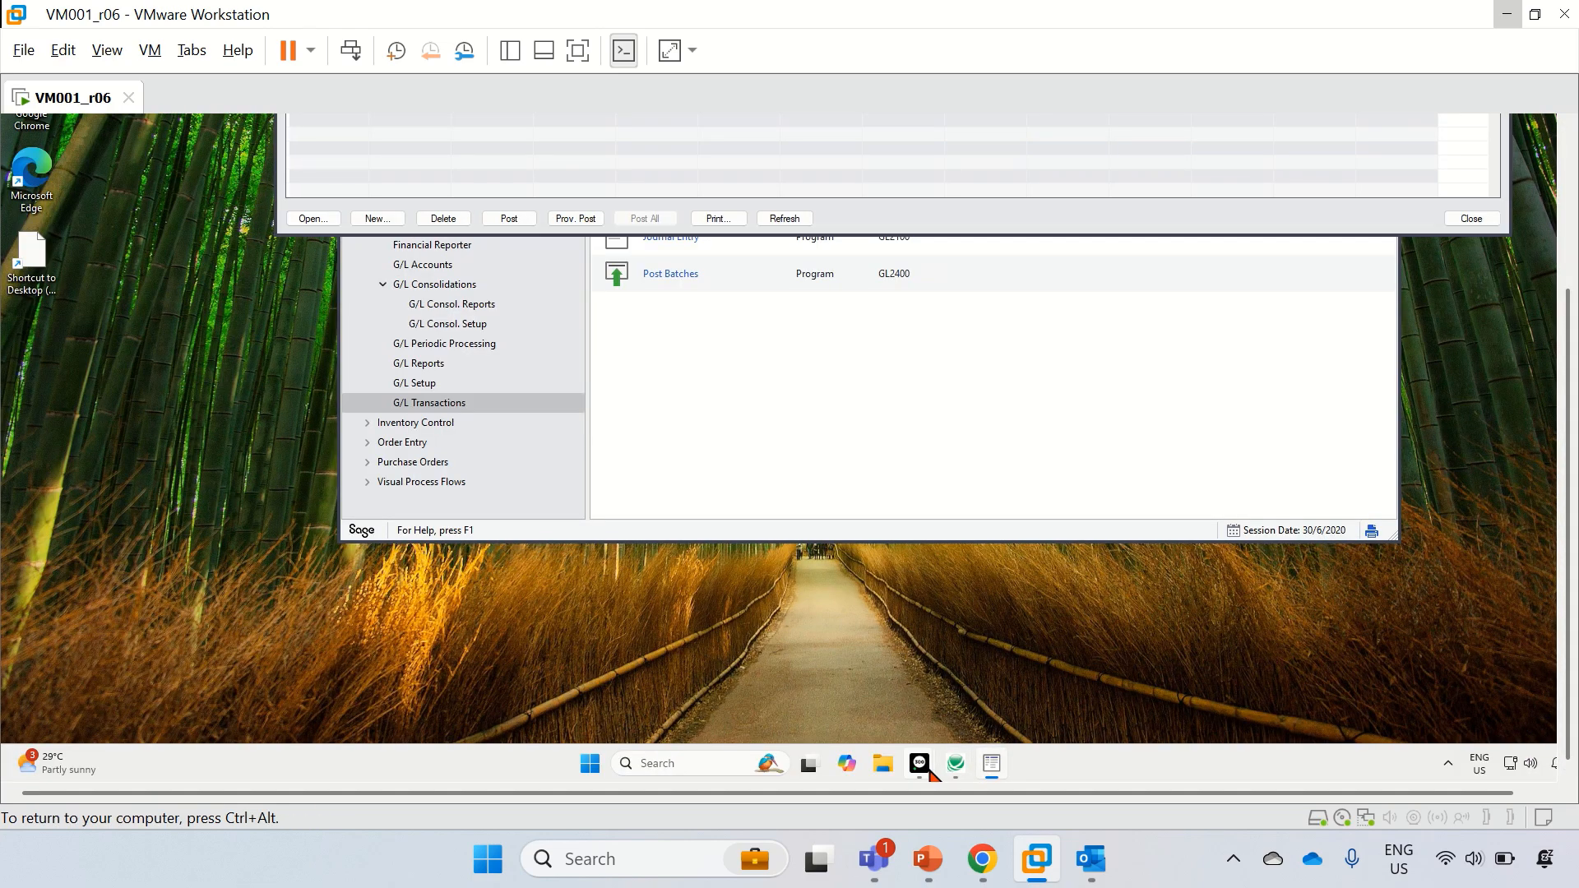
mouse_move(921, 763)
left_click(857, 712)
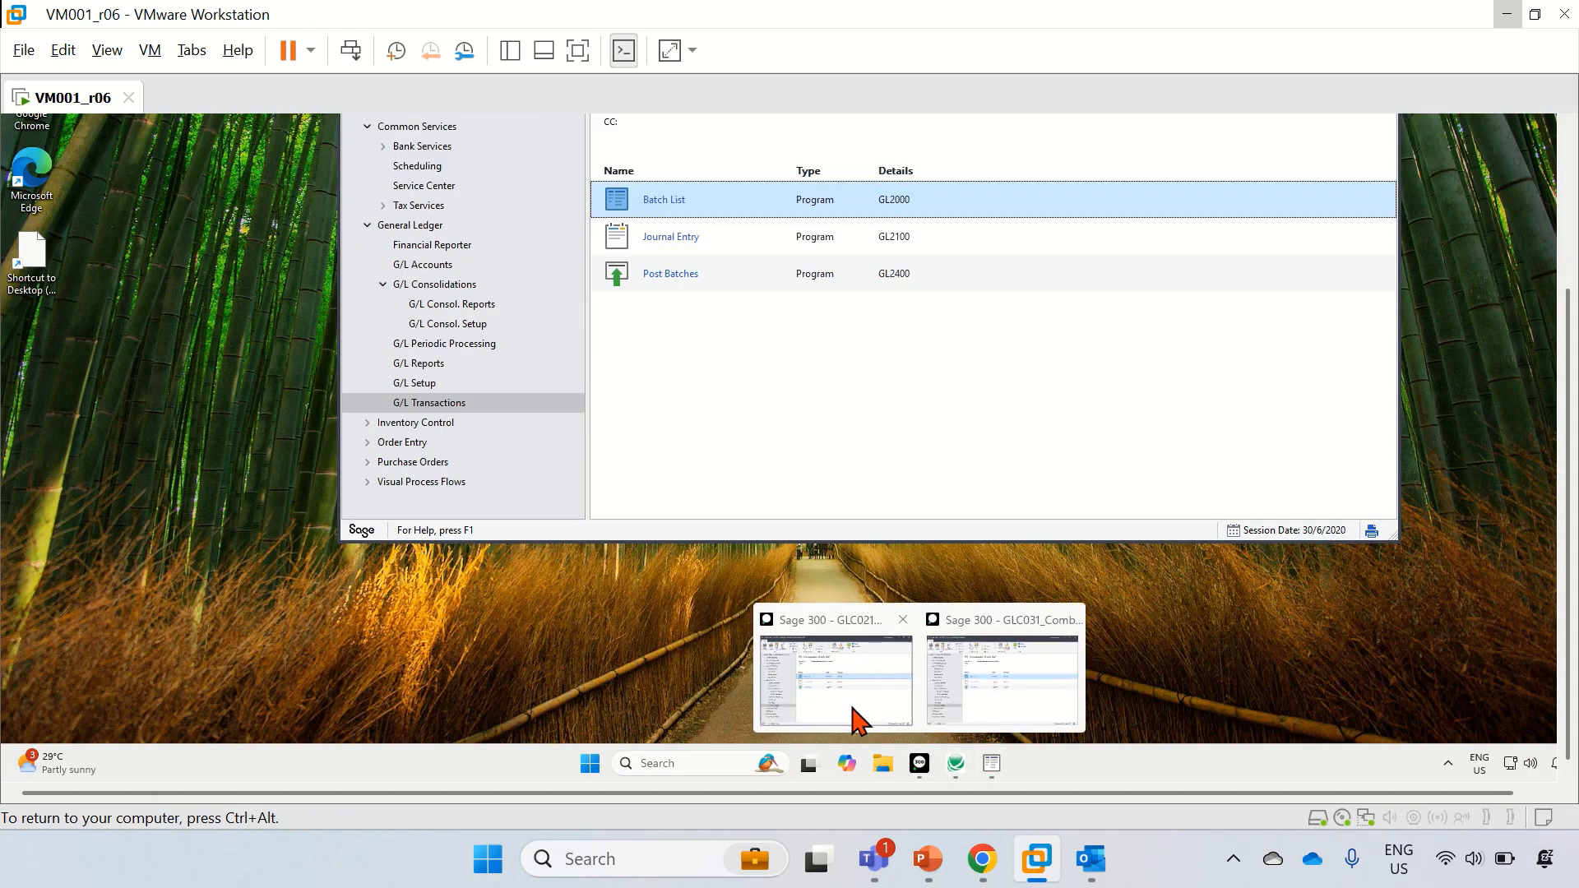
double_click(669, 202)
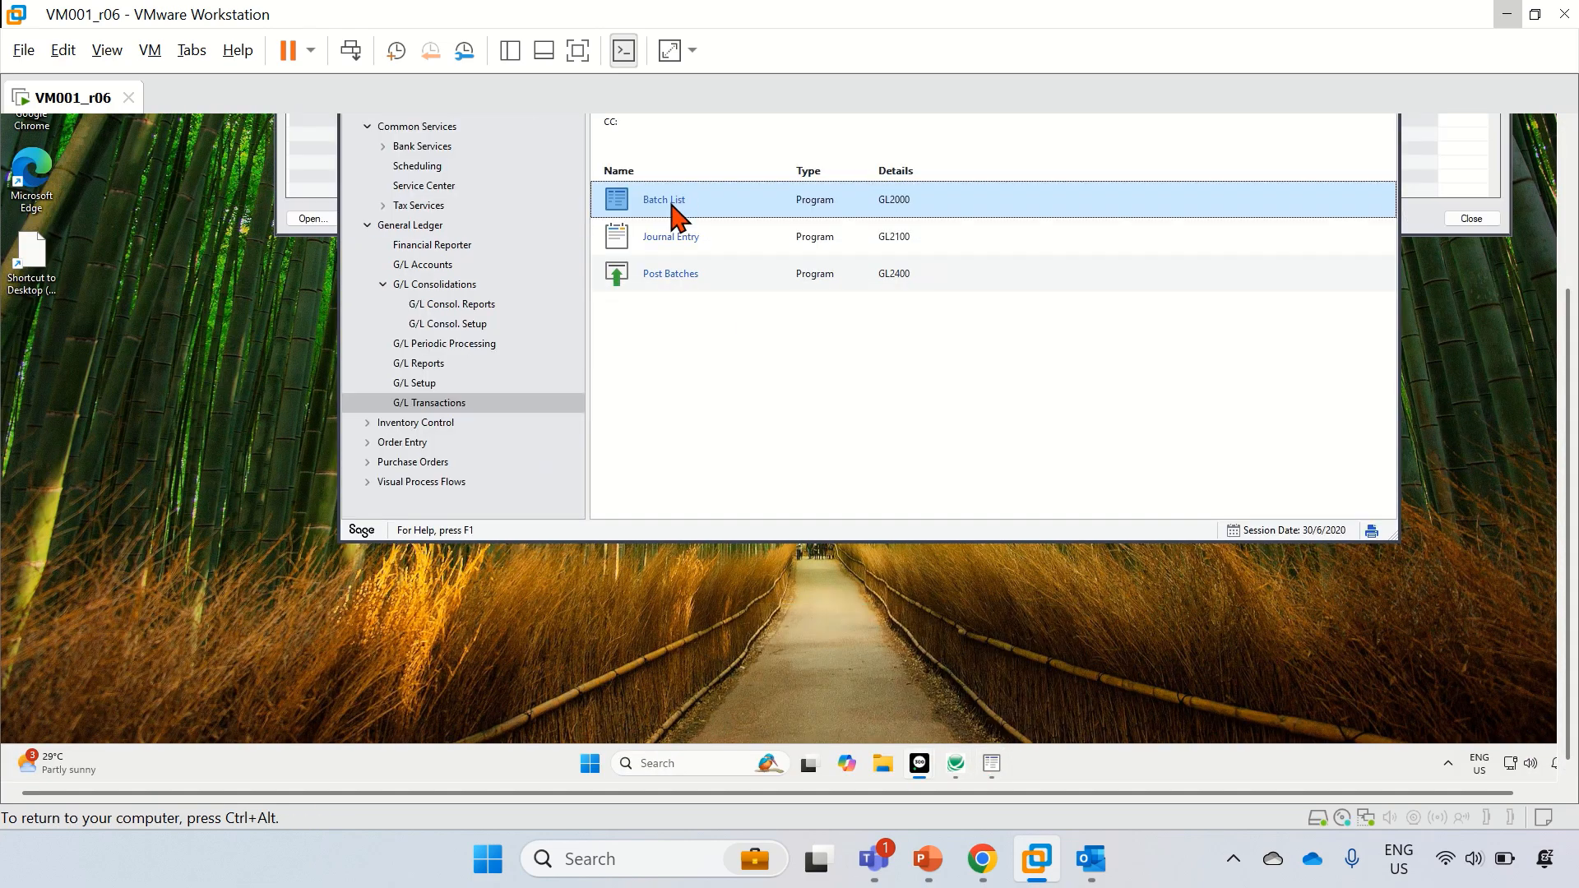
left_click(1567, 272)
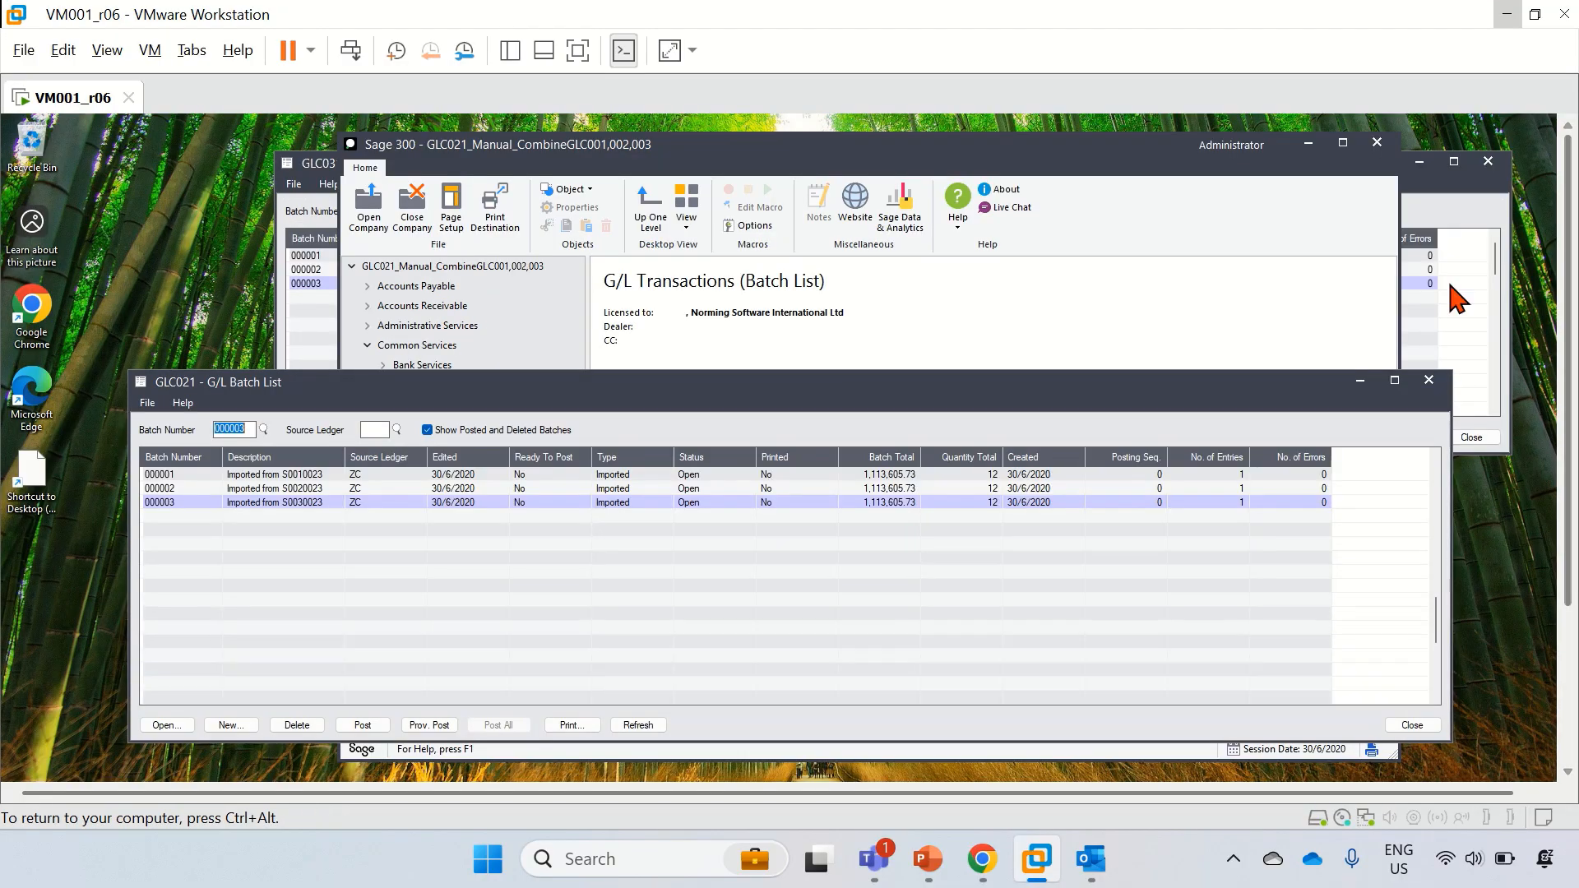
Step: Stack the GLC031 batch list above GLC021's and widen GLC031's Description column
left_click(1309, 147)
left_click_drag(591, 176, 411, 161)
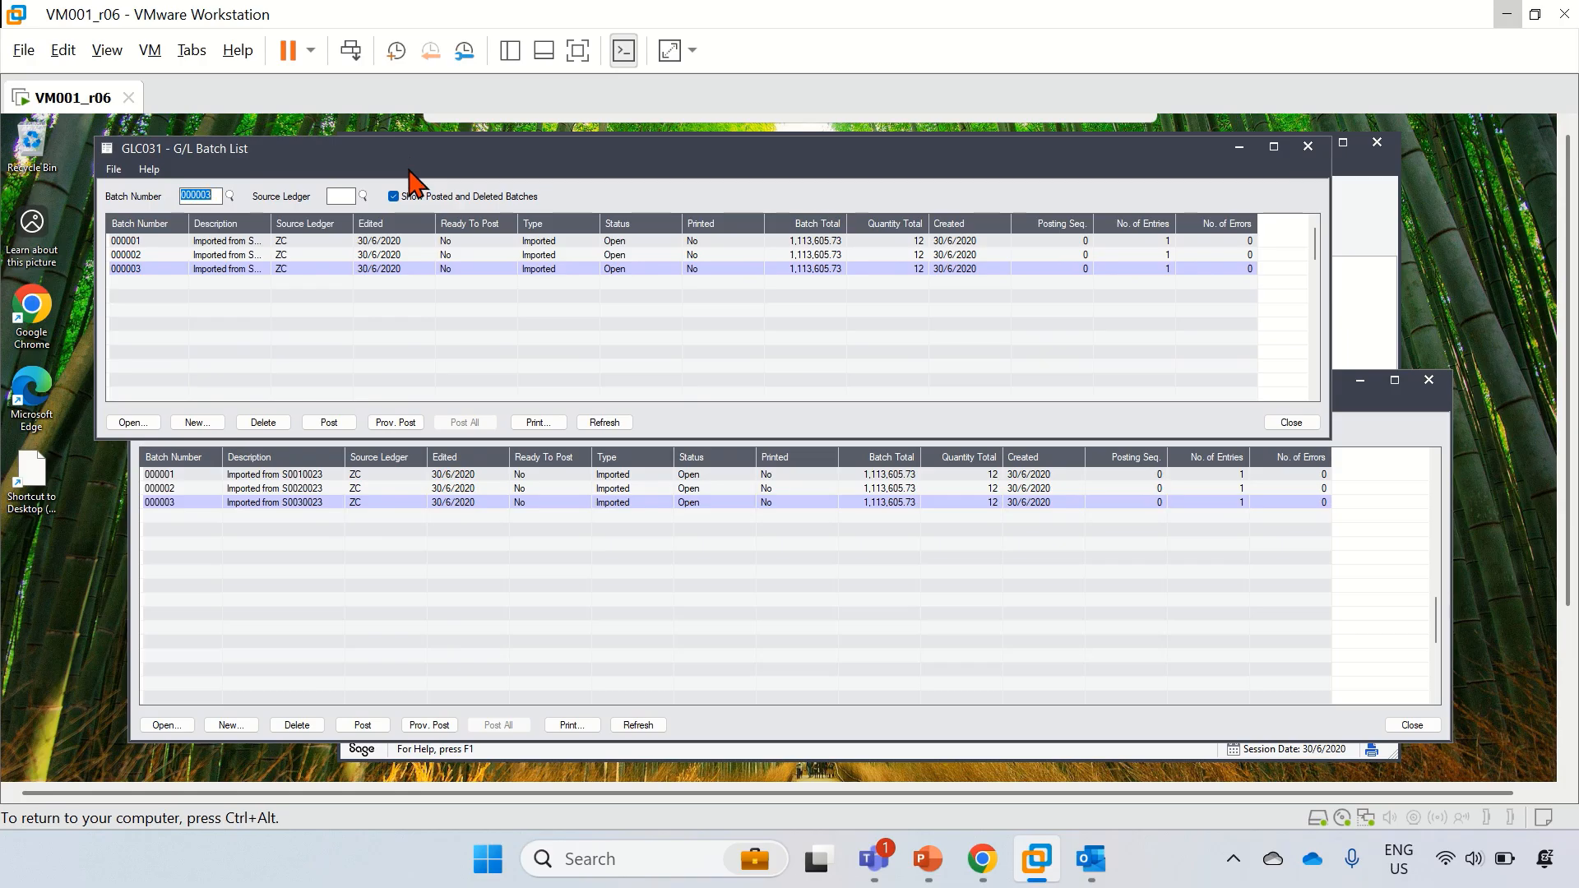
left_click(413, 605)
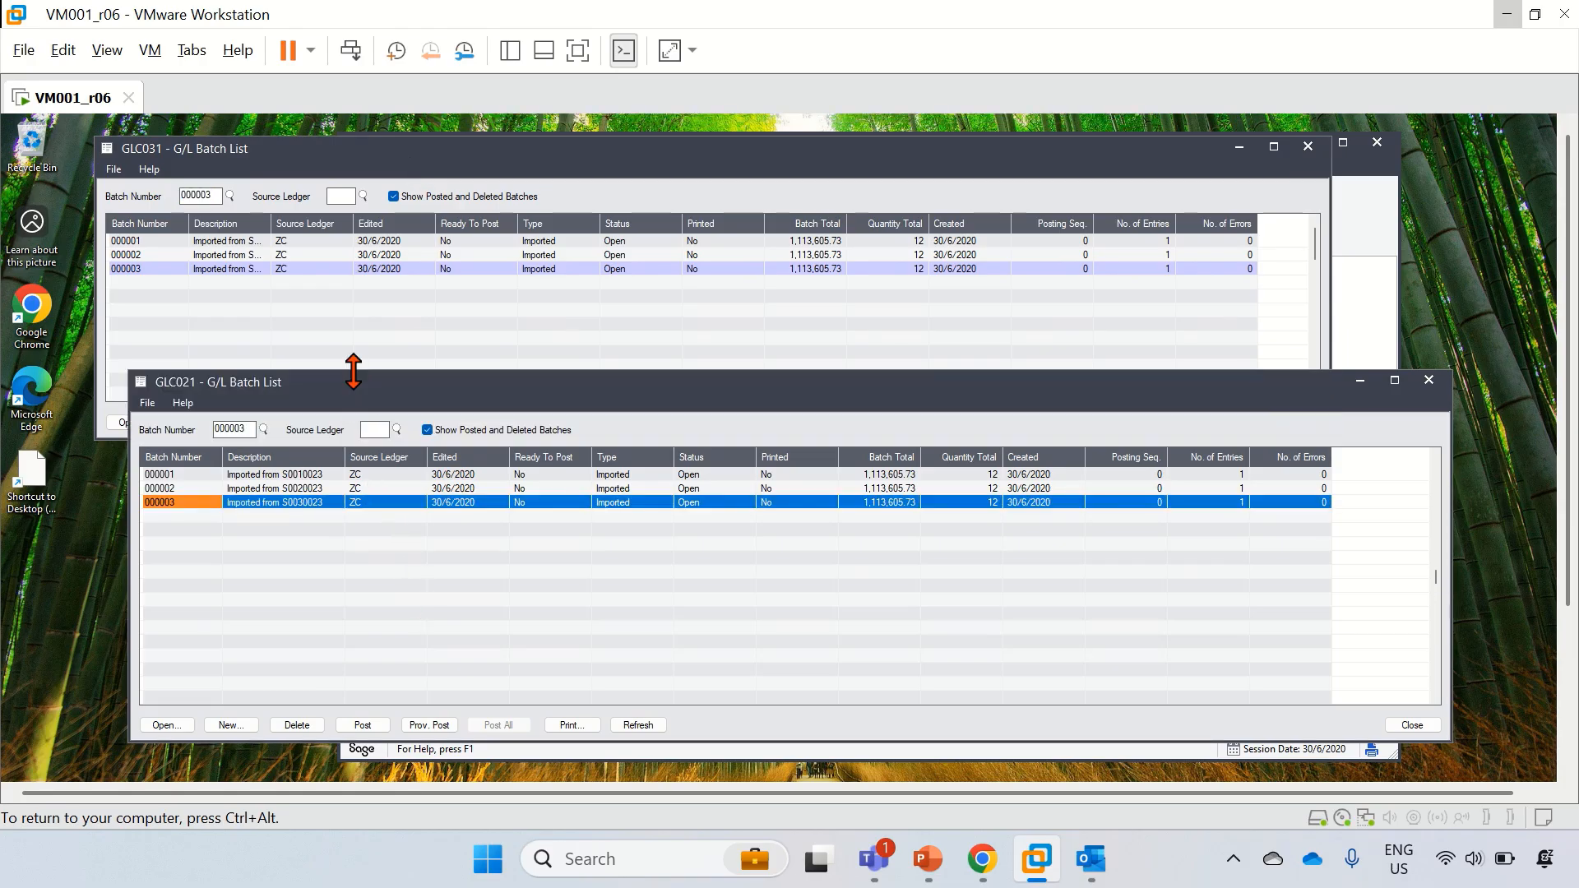
left_click_drag(353, 371, 304, 444)
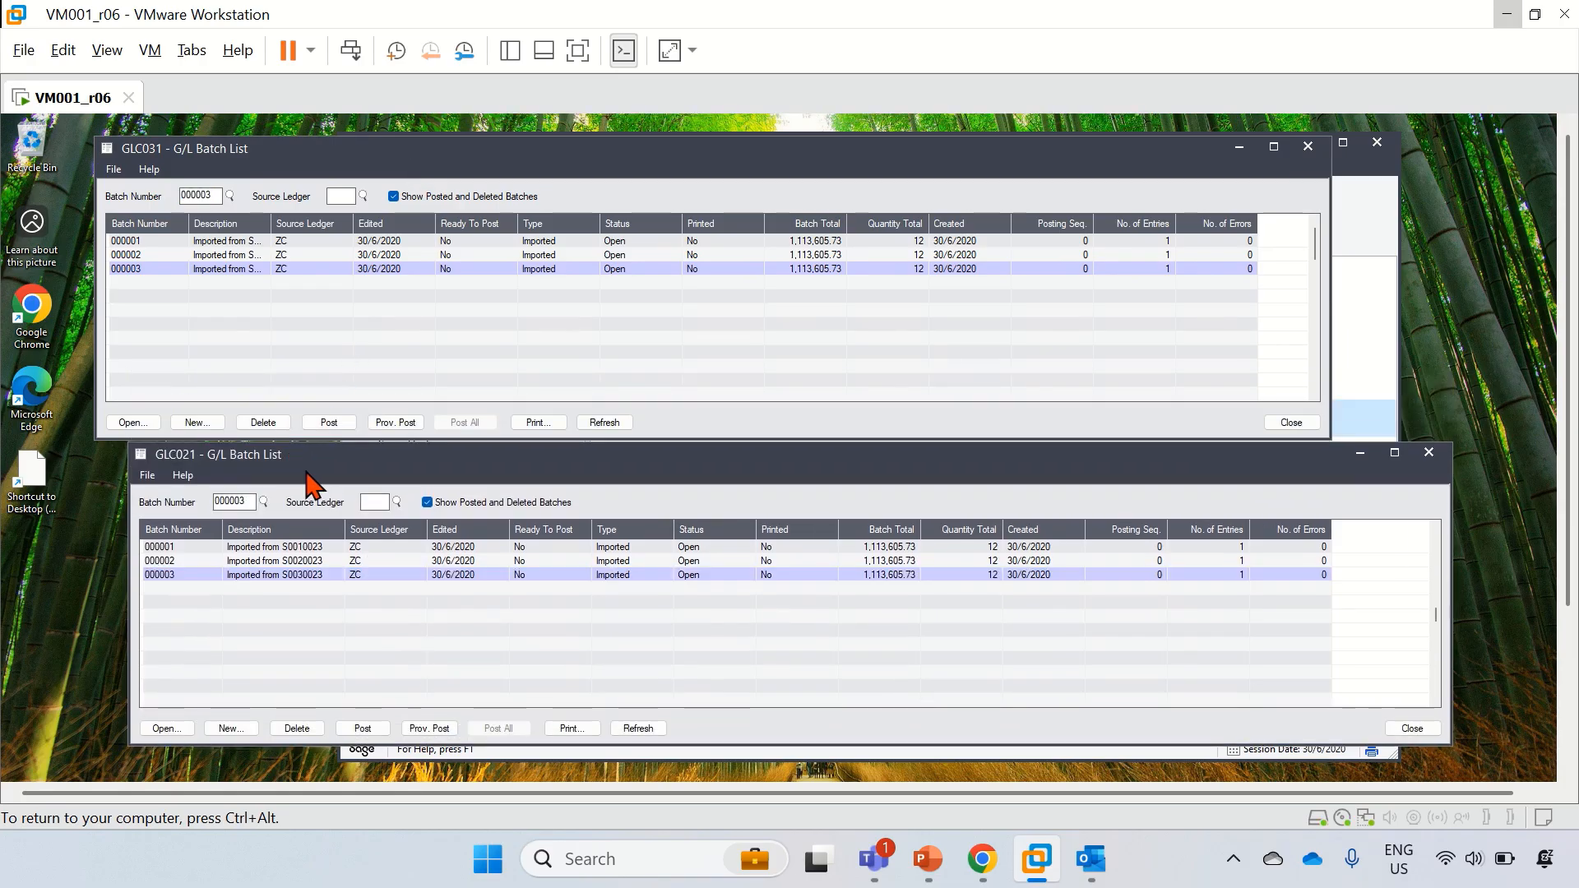
left_click_drag(403, 455, 366, 461)
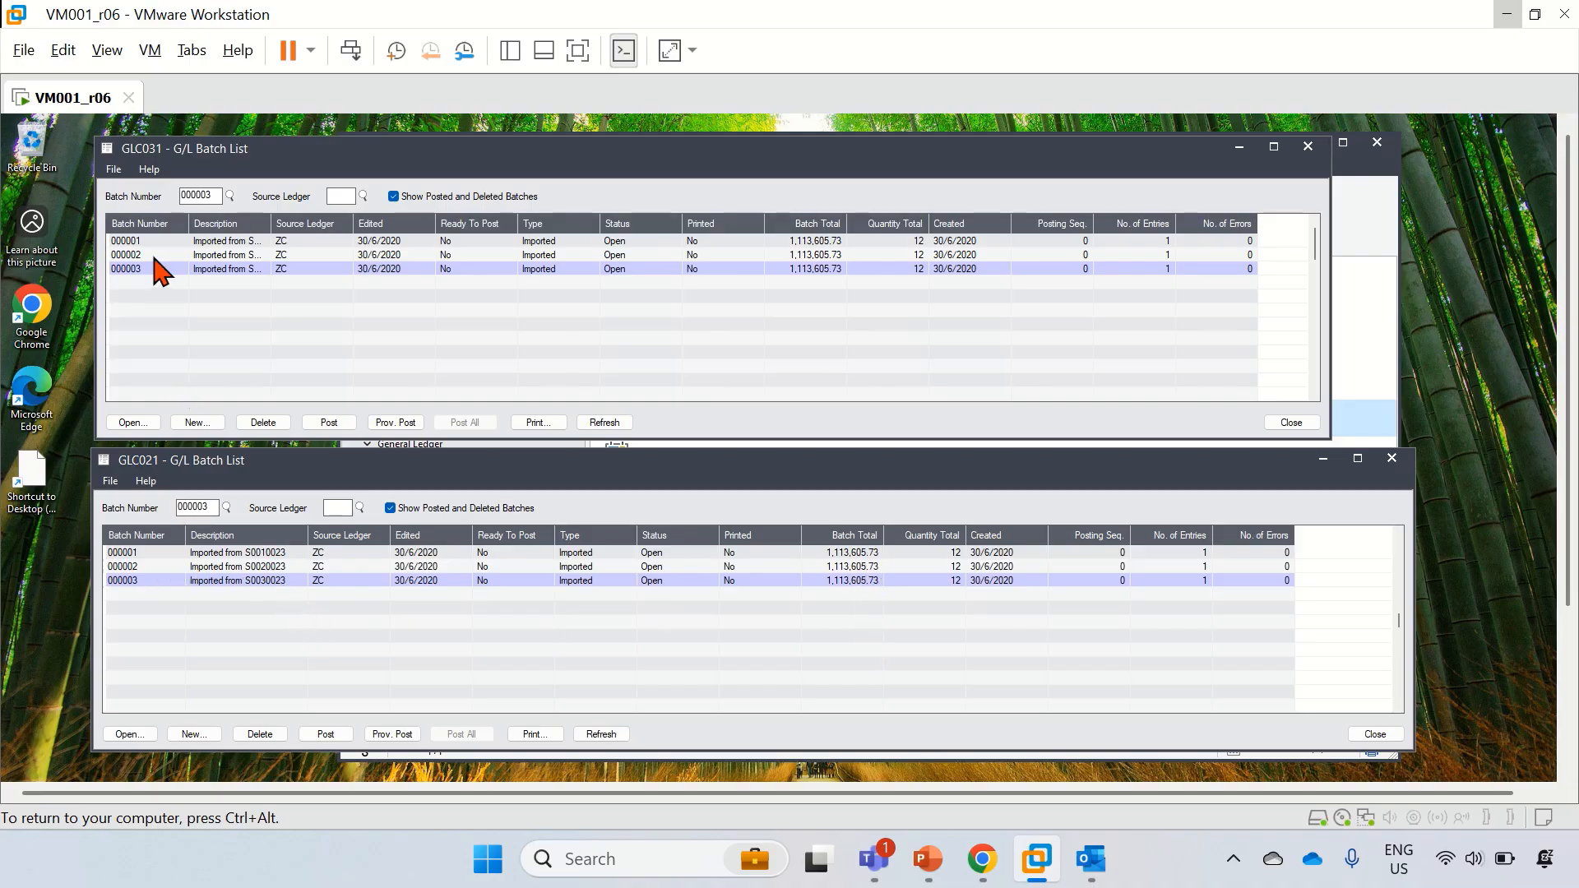
left_click(271, 224)
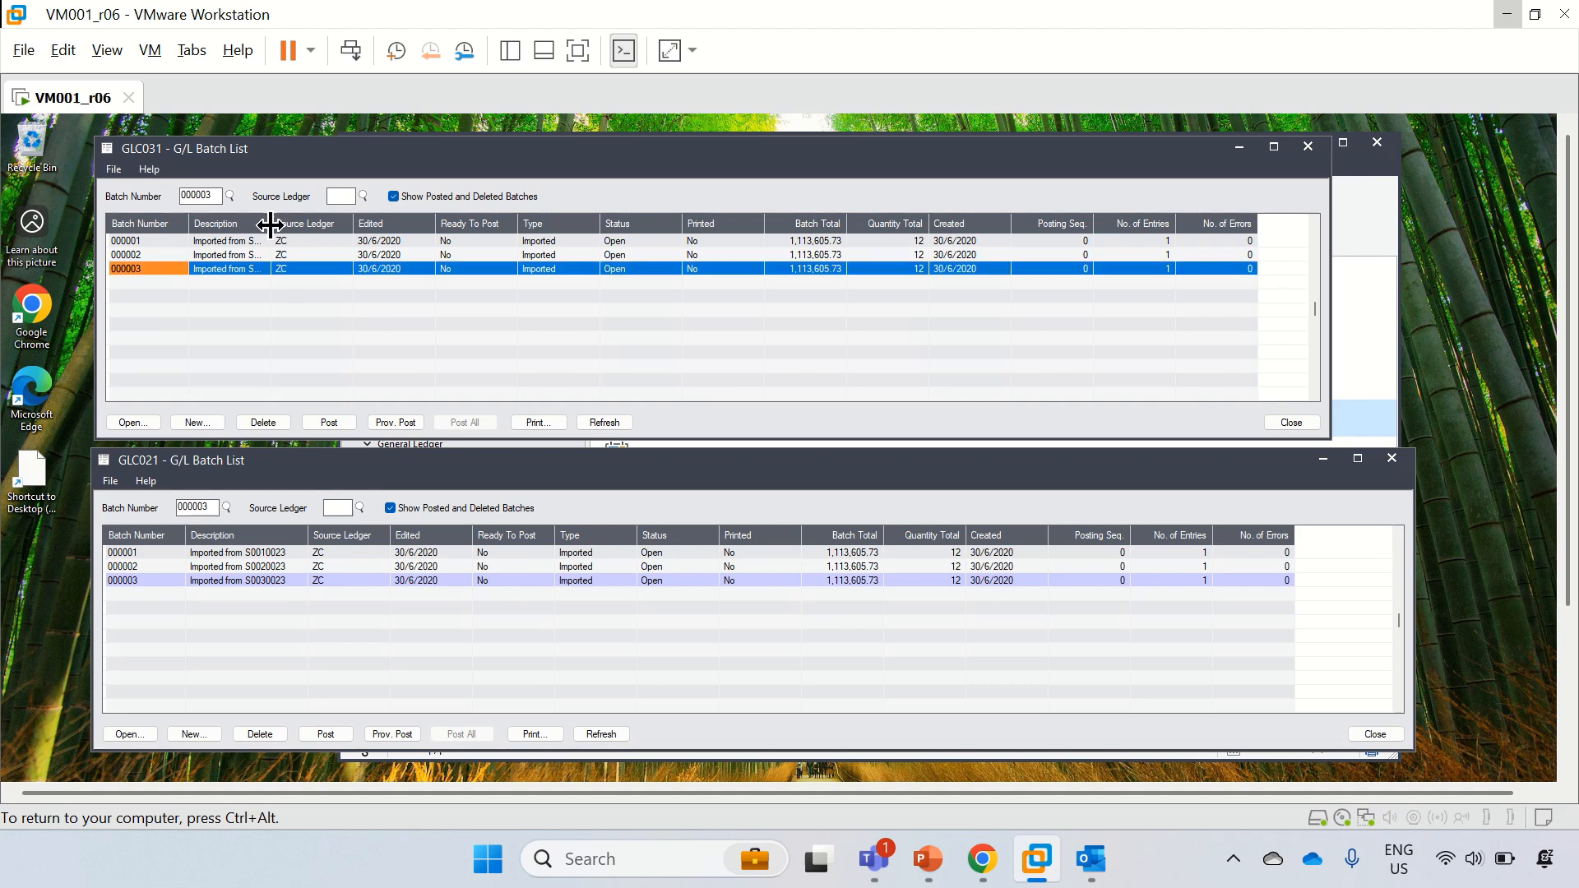
left_click_drag(270, 225, 320, 224)
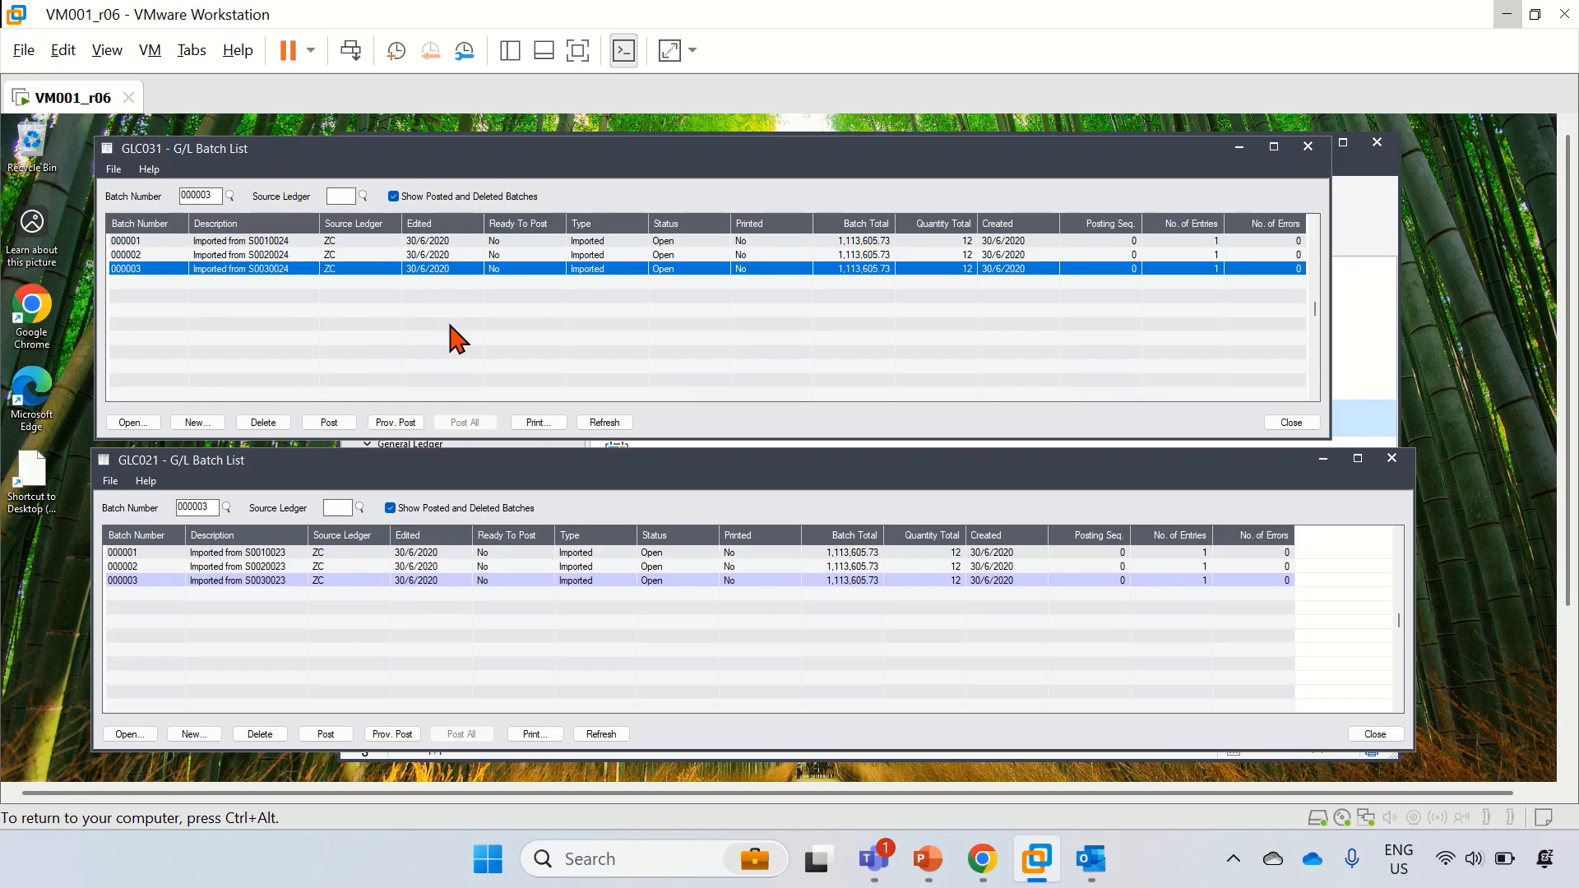
Step: Close the GLC031 and GLC021 batch lists and return to TaiRox's Settings tab task name GLConsole_GLC031
left_click(1297, 426)
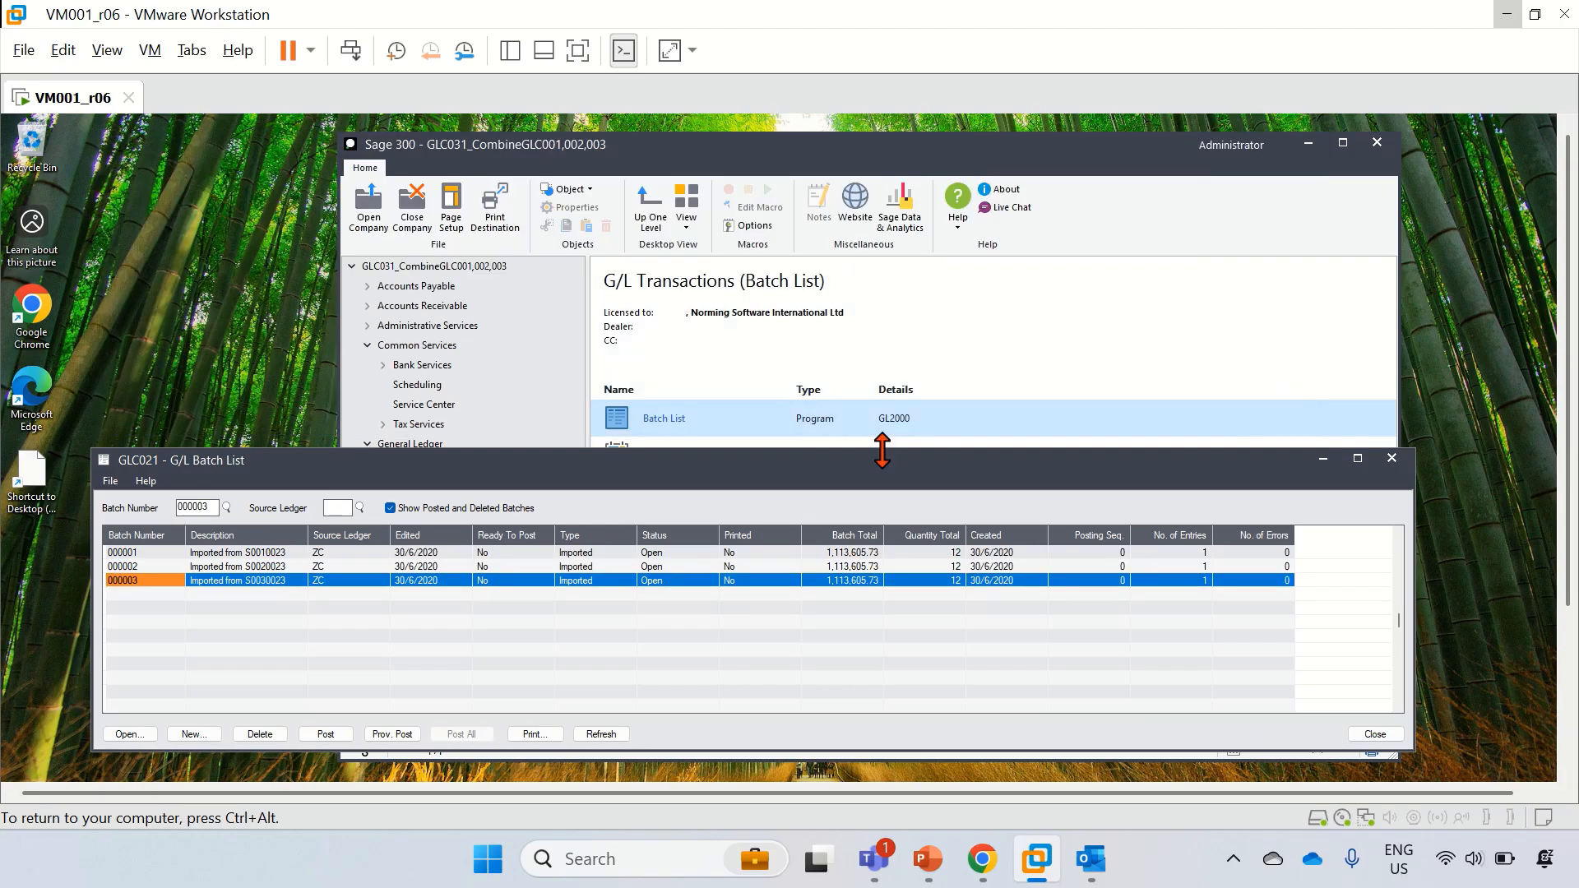
left_click(1371, 734)
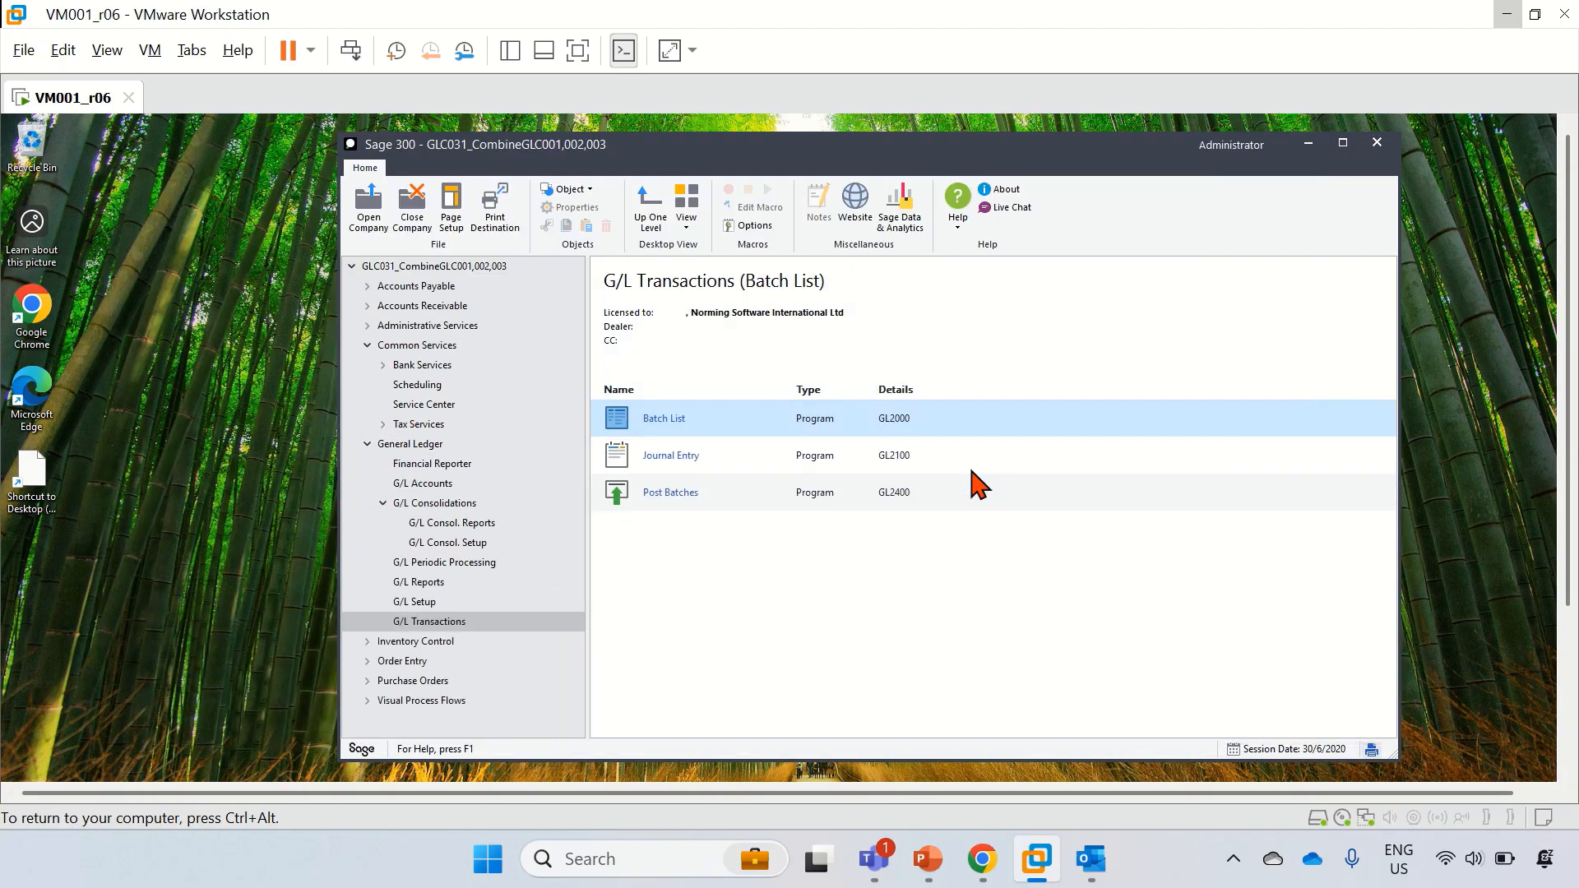
left_click(1308, 144)
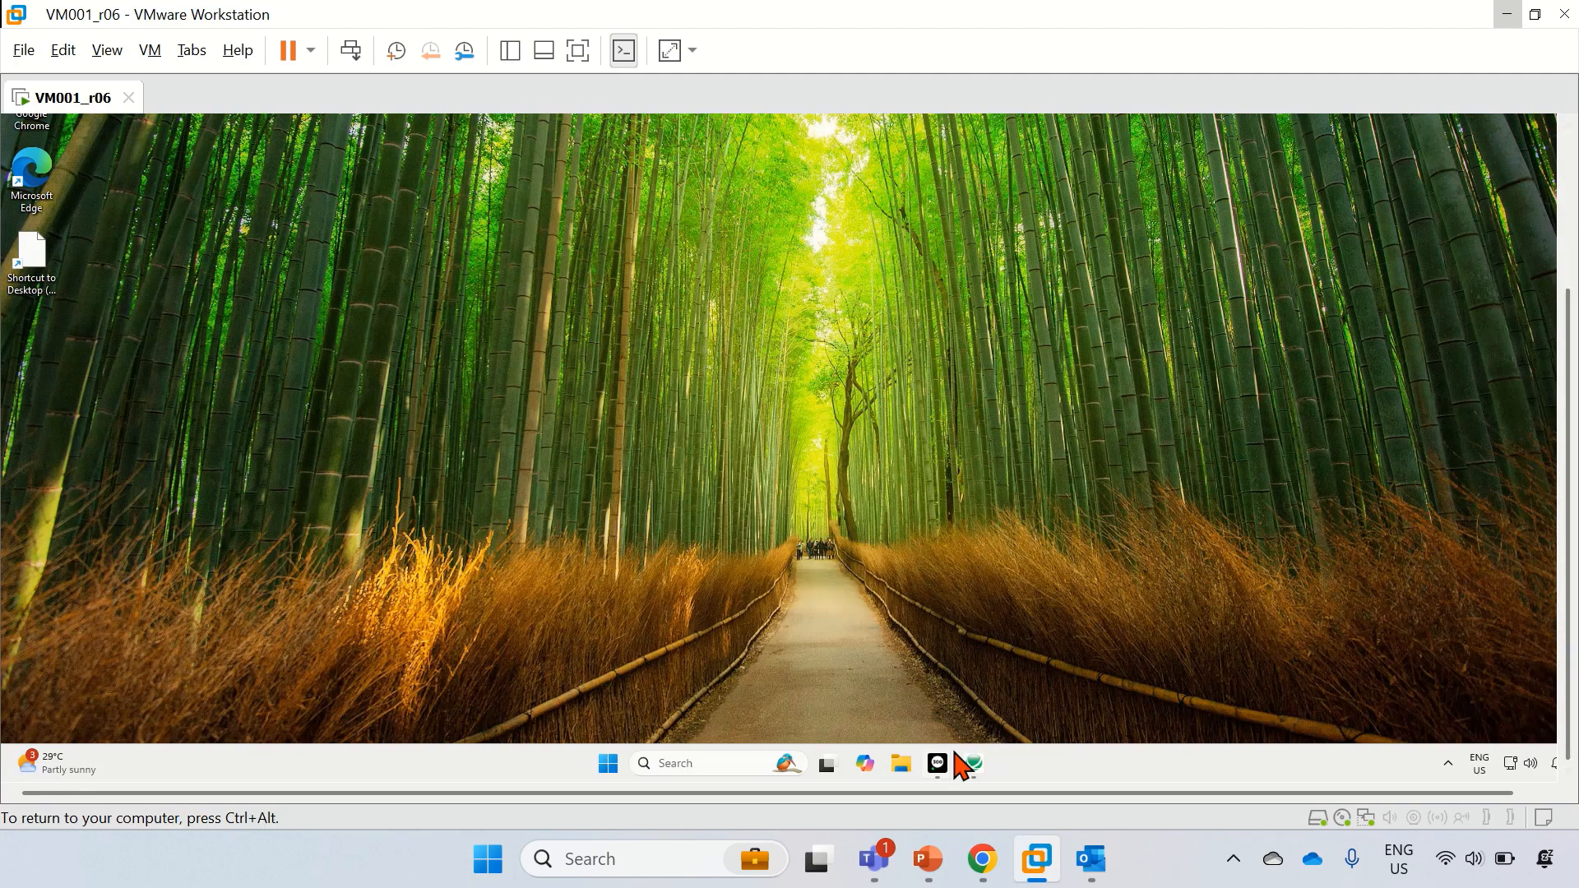
left_click(975, 765)
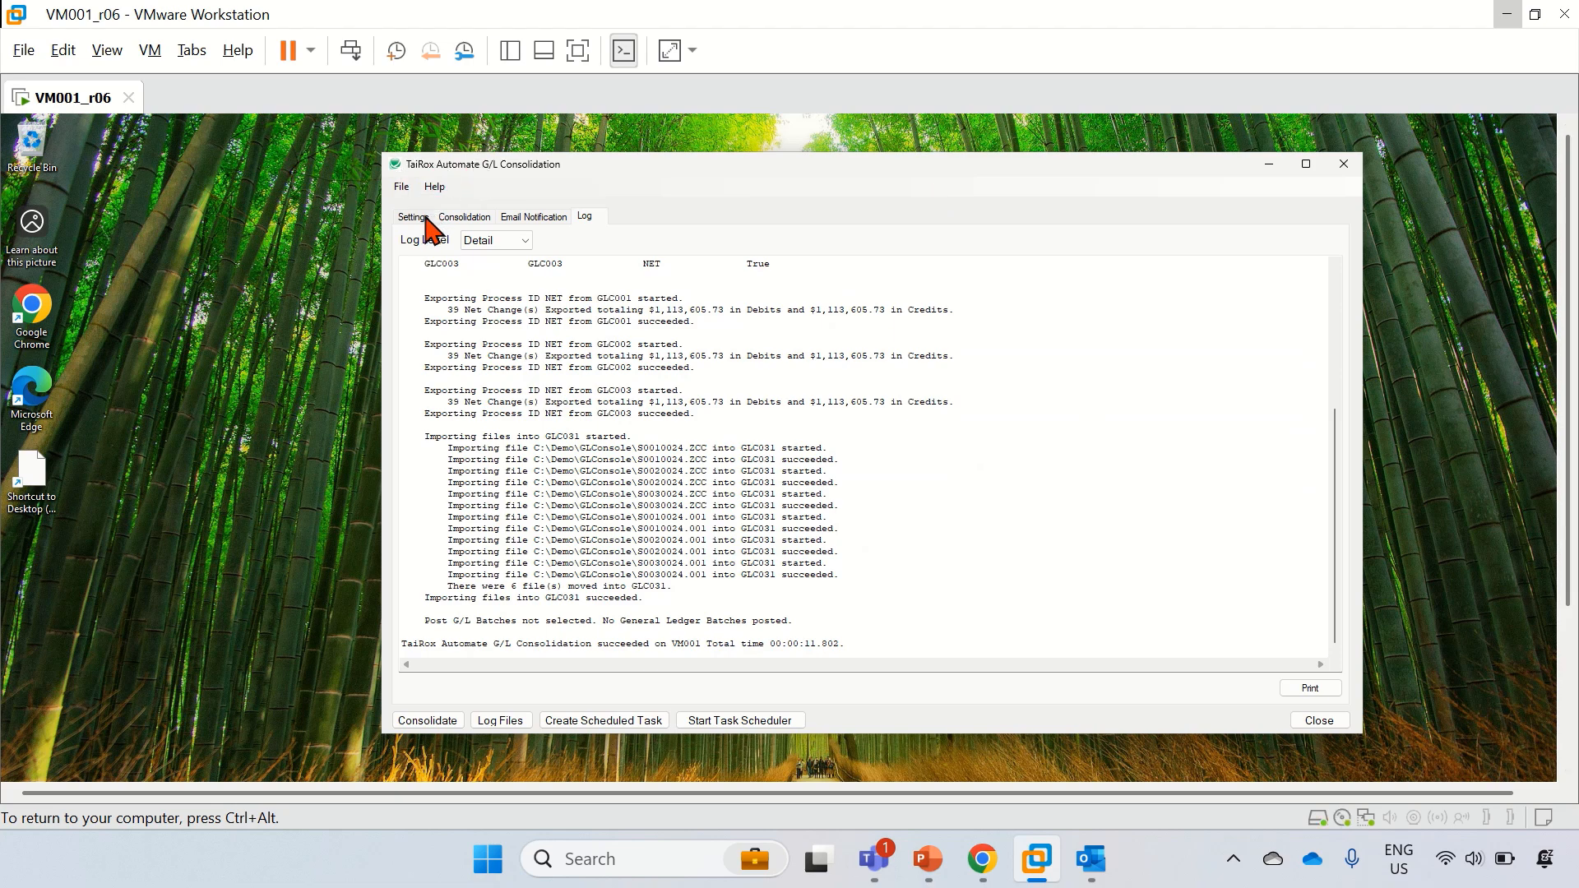
left_click(427, 220)
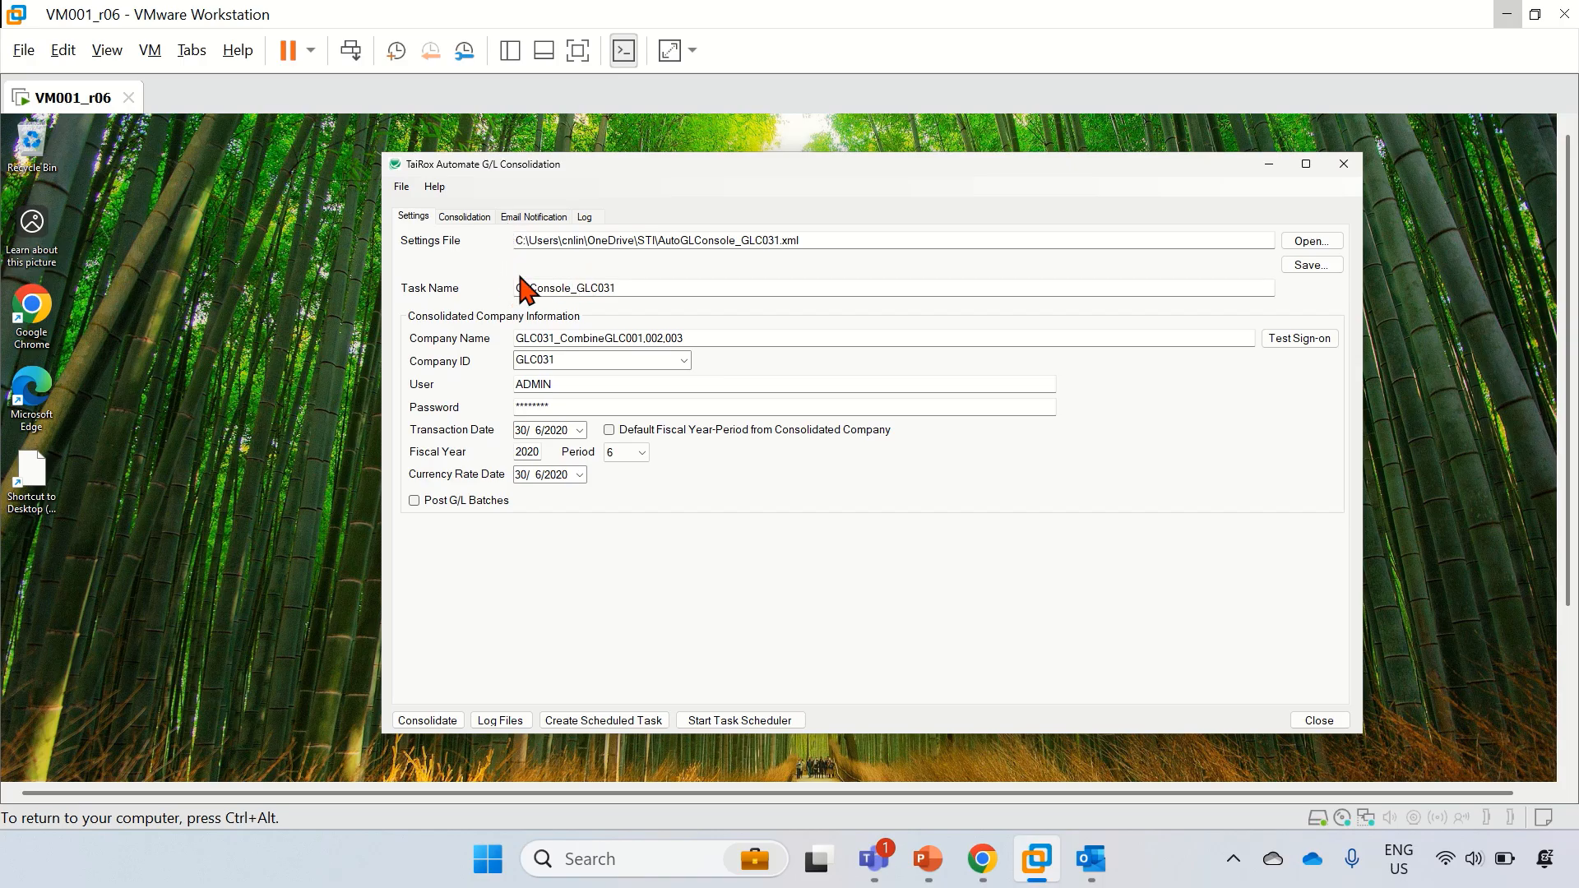
left_click(635, 288)
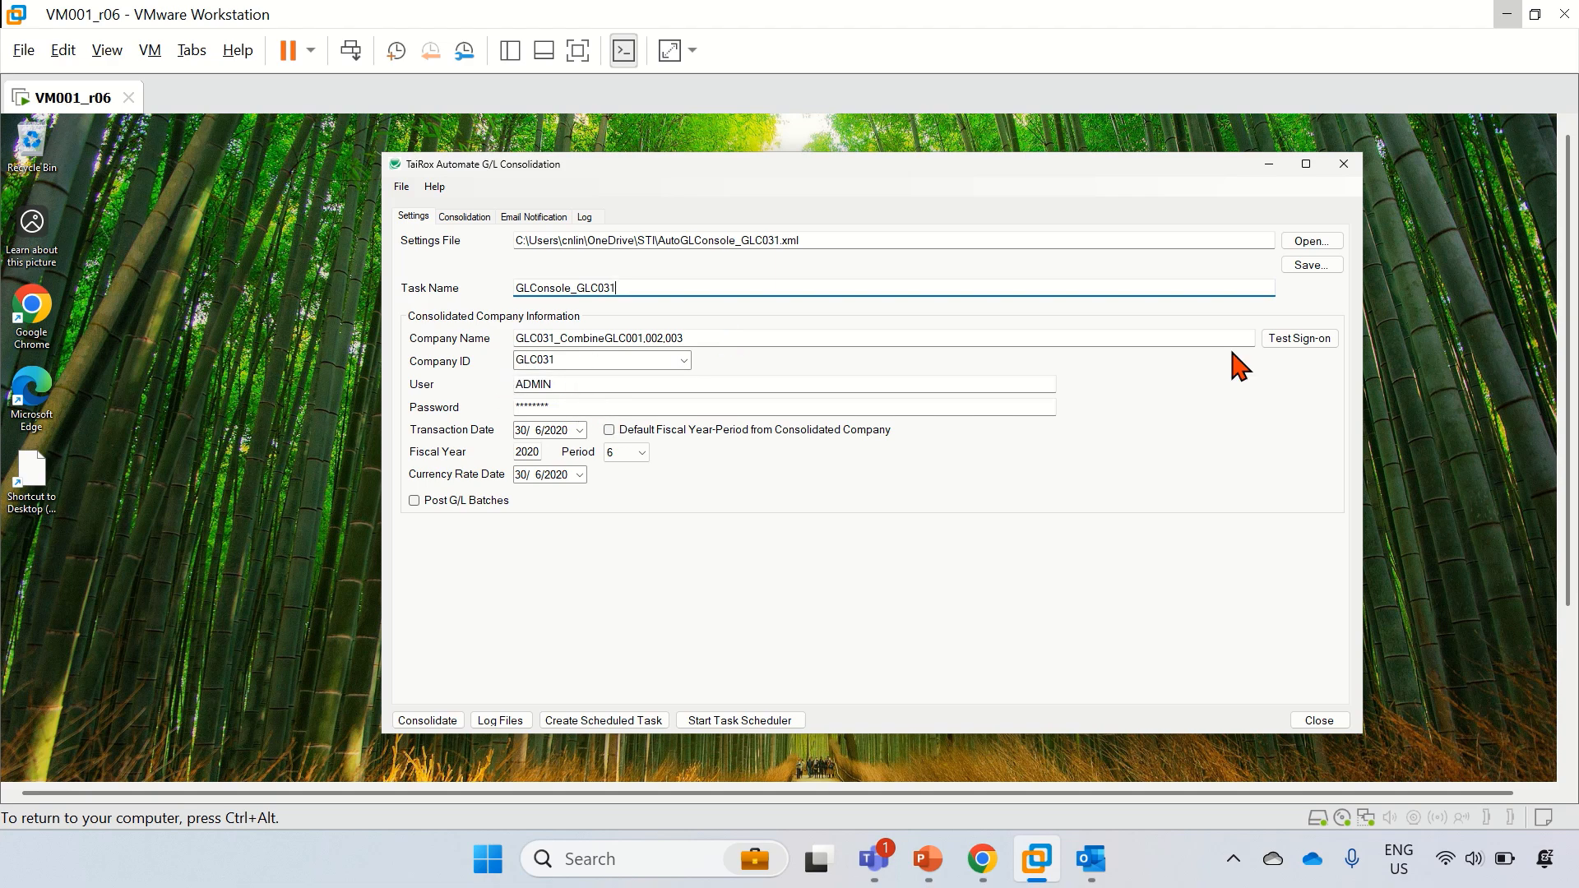
Step: Run Test Sign-on for the GLC031 company and acknowledge the success message
left_click(1301, 339)
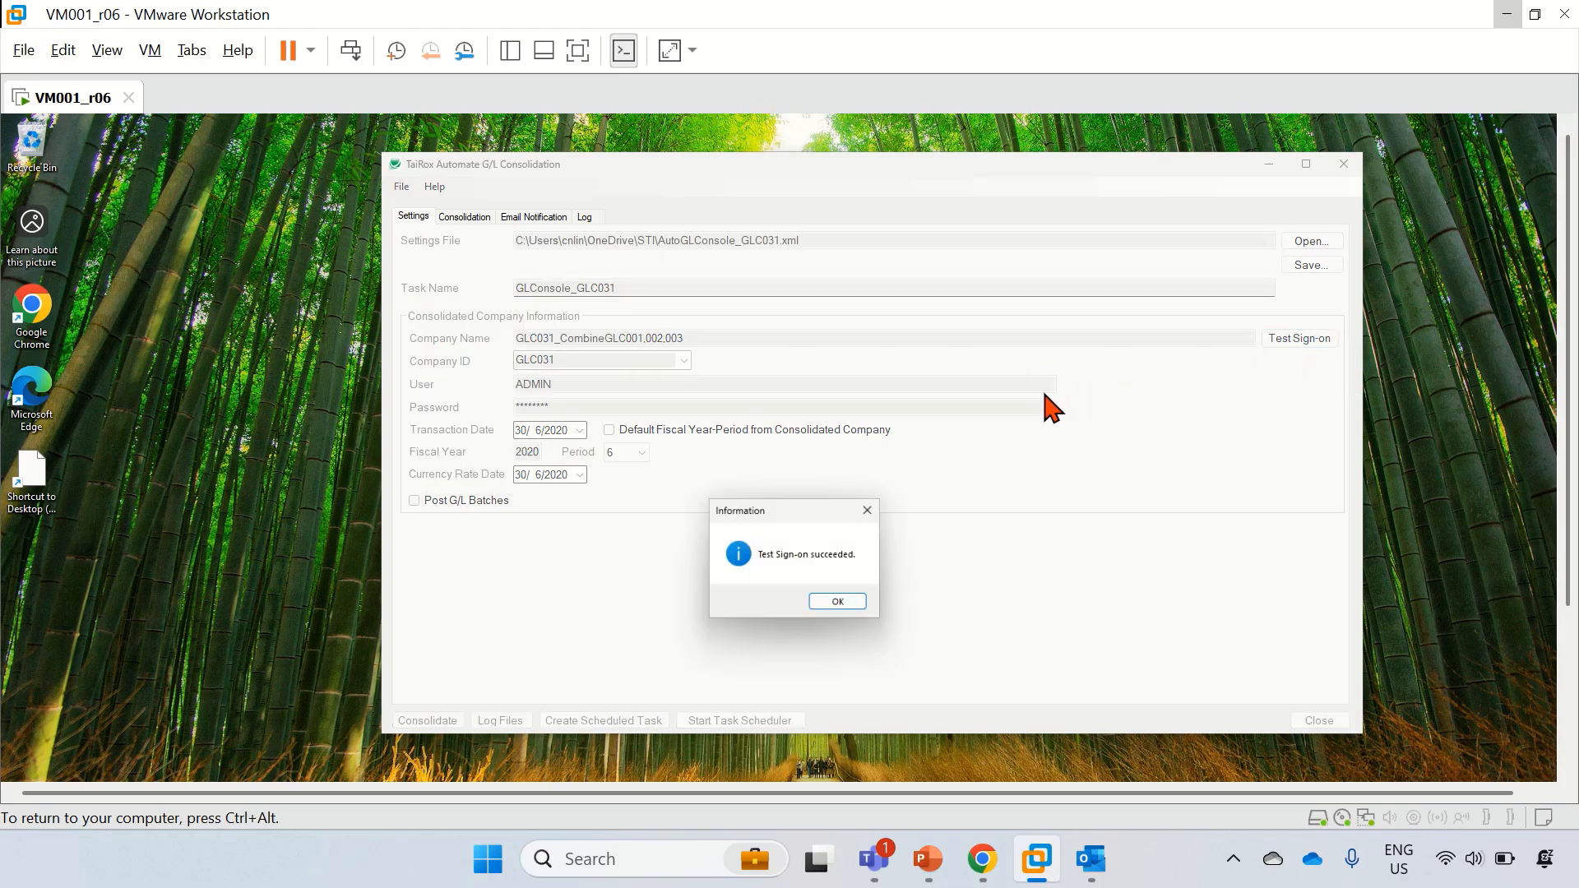
left_click(830, 609)
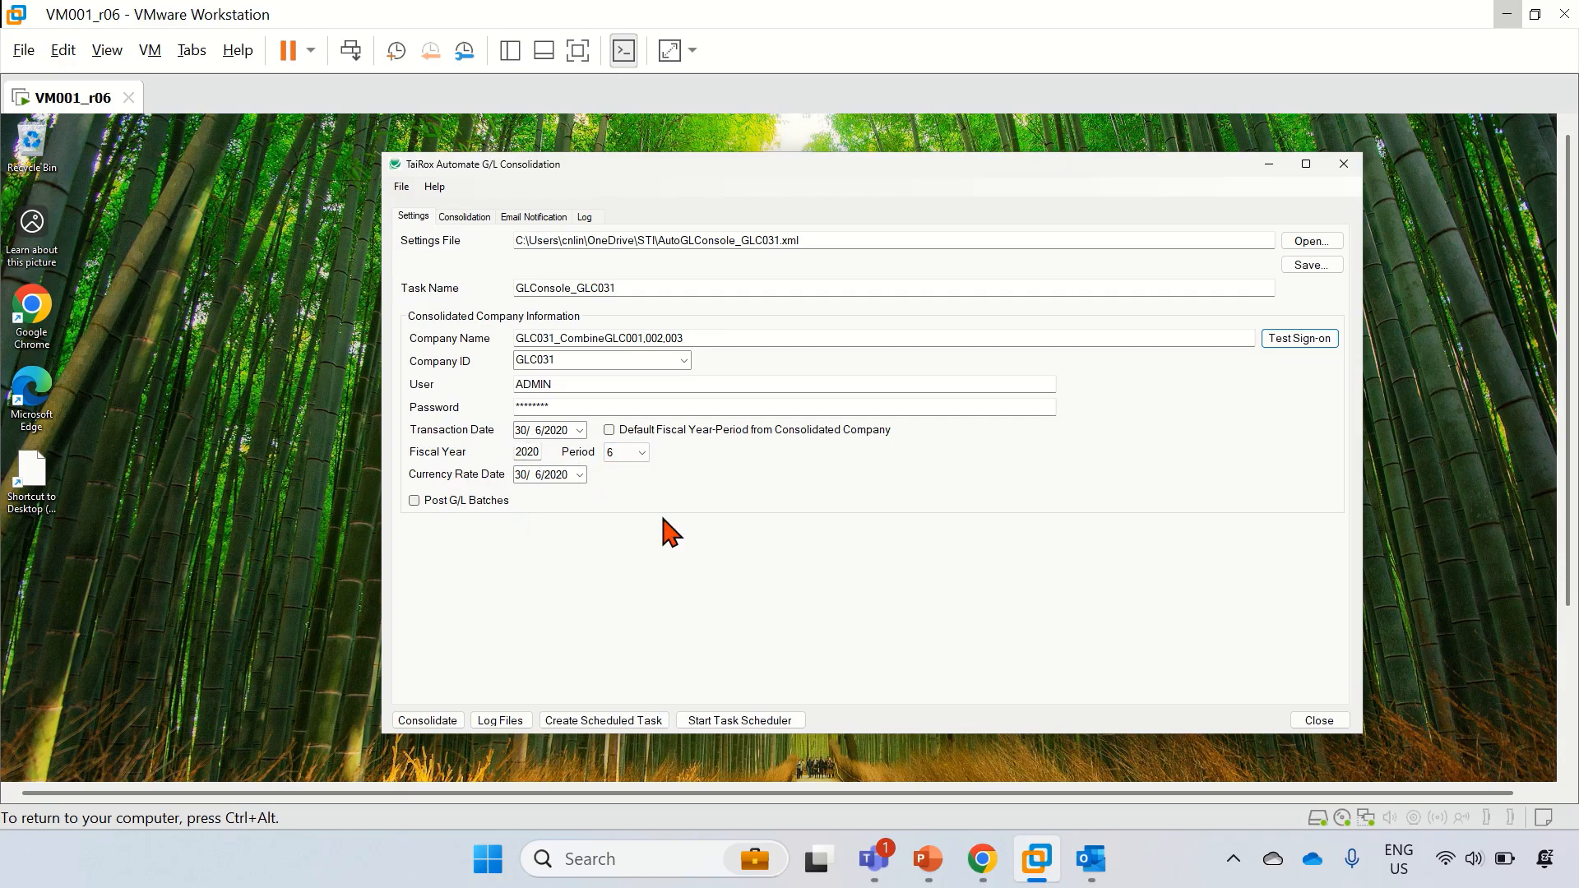
Step: Enable Post G/L Batches, then view source companies GLC001–GLC003 on the Consolidation tab
left_click(414, 502)
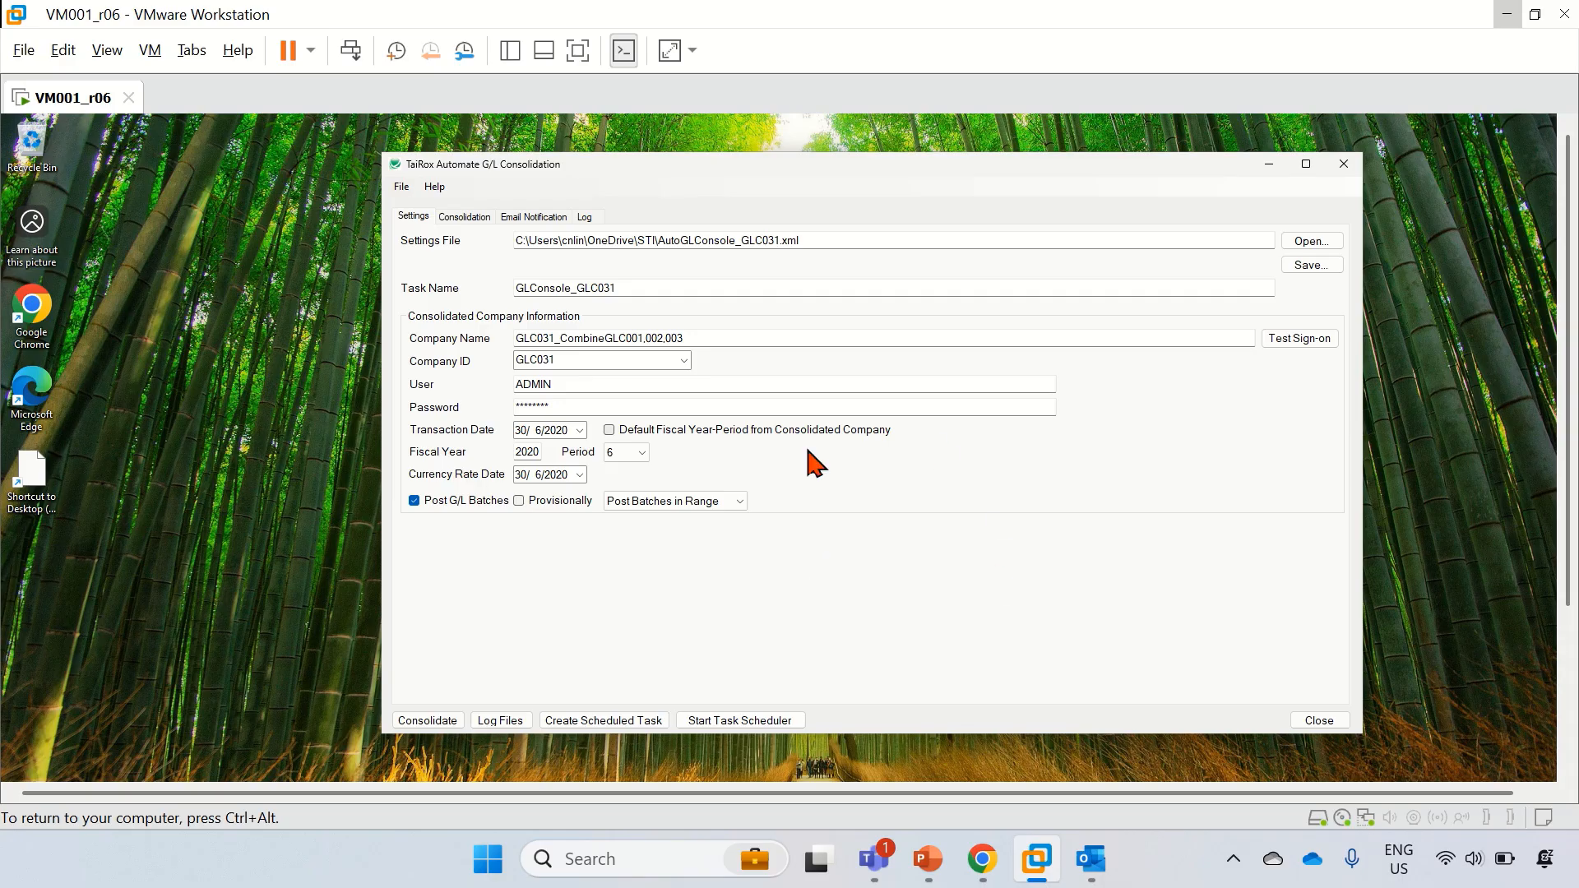
left_click(451, 219)
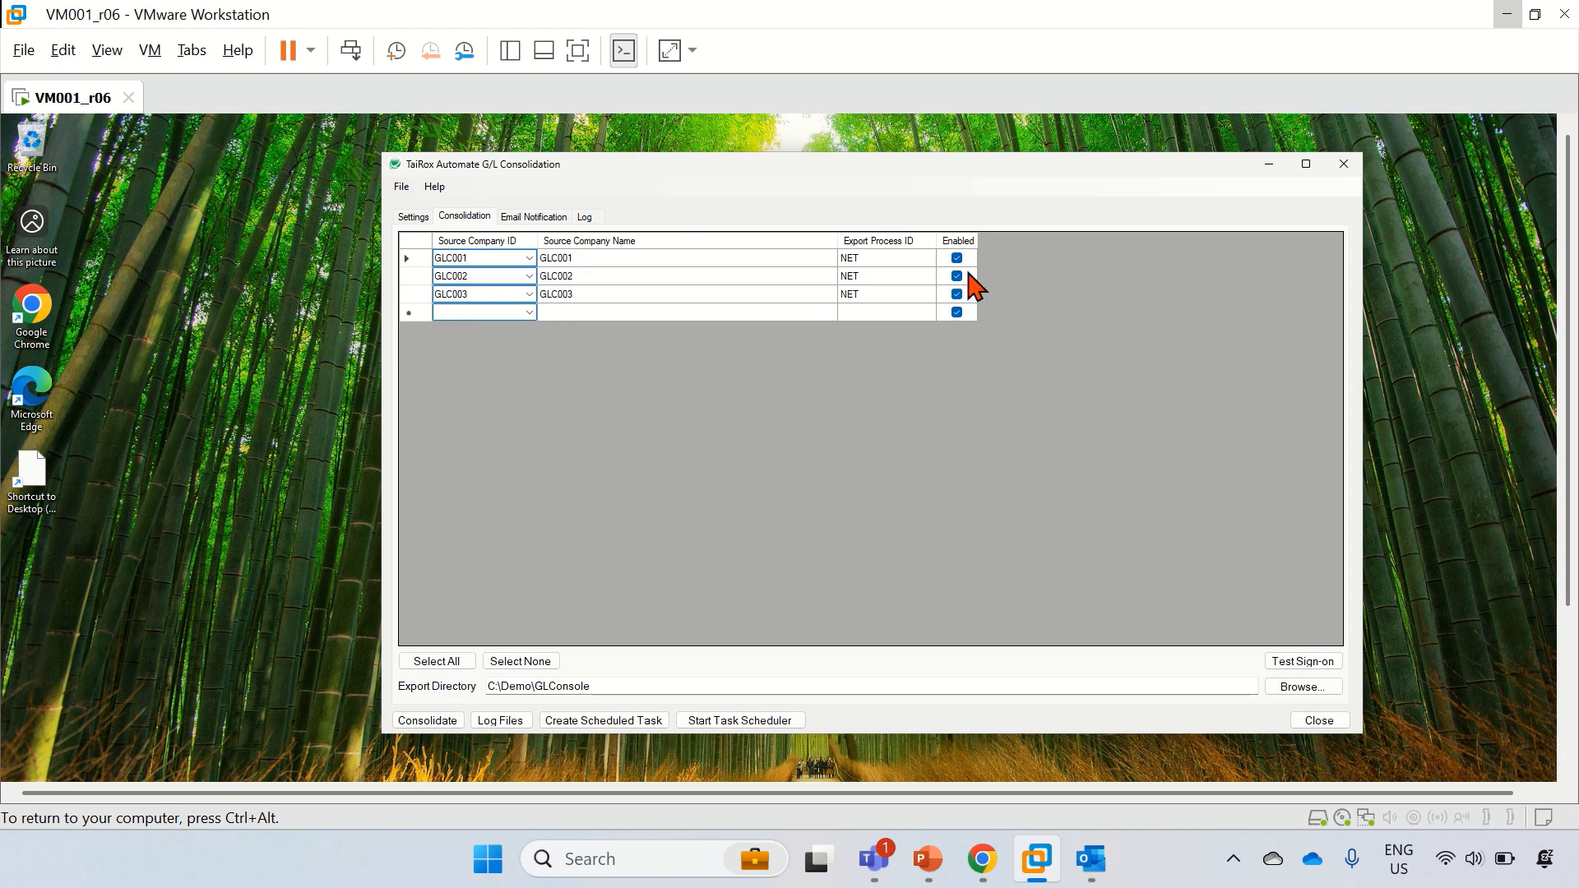
left_click(534, 218)
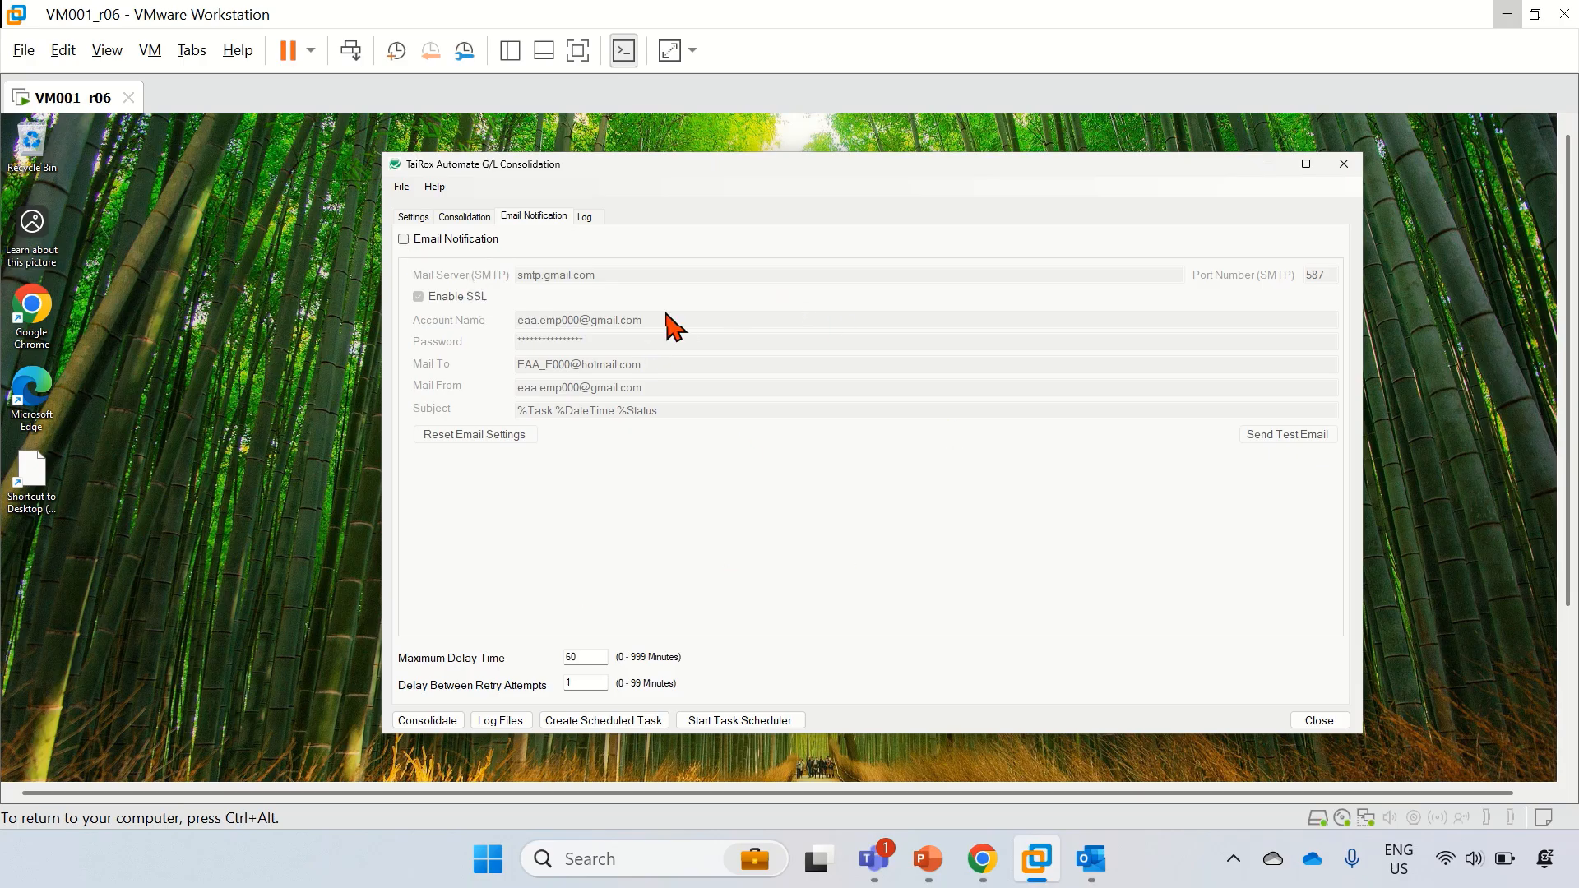
left_click(404, 240)
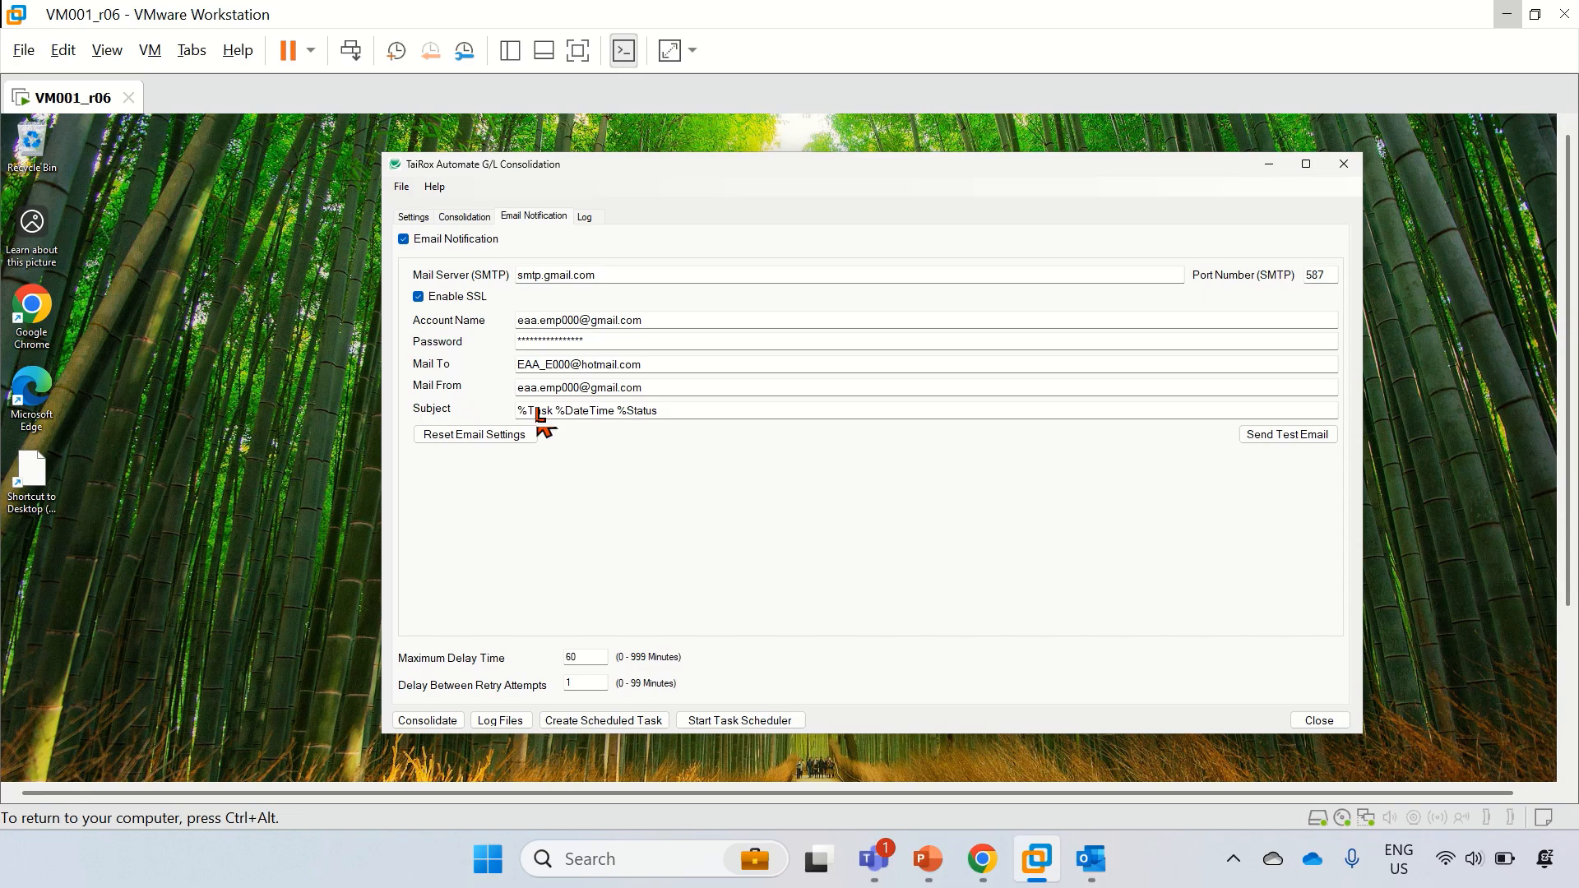
left_click(586, 219)
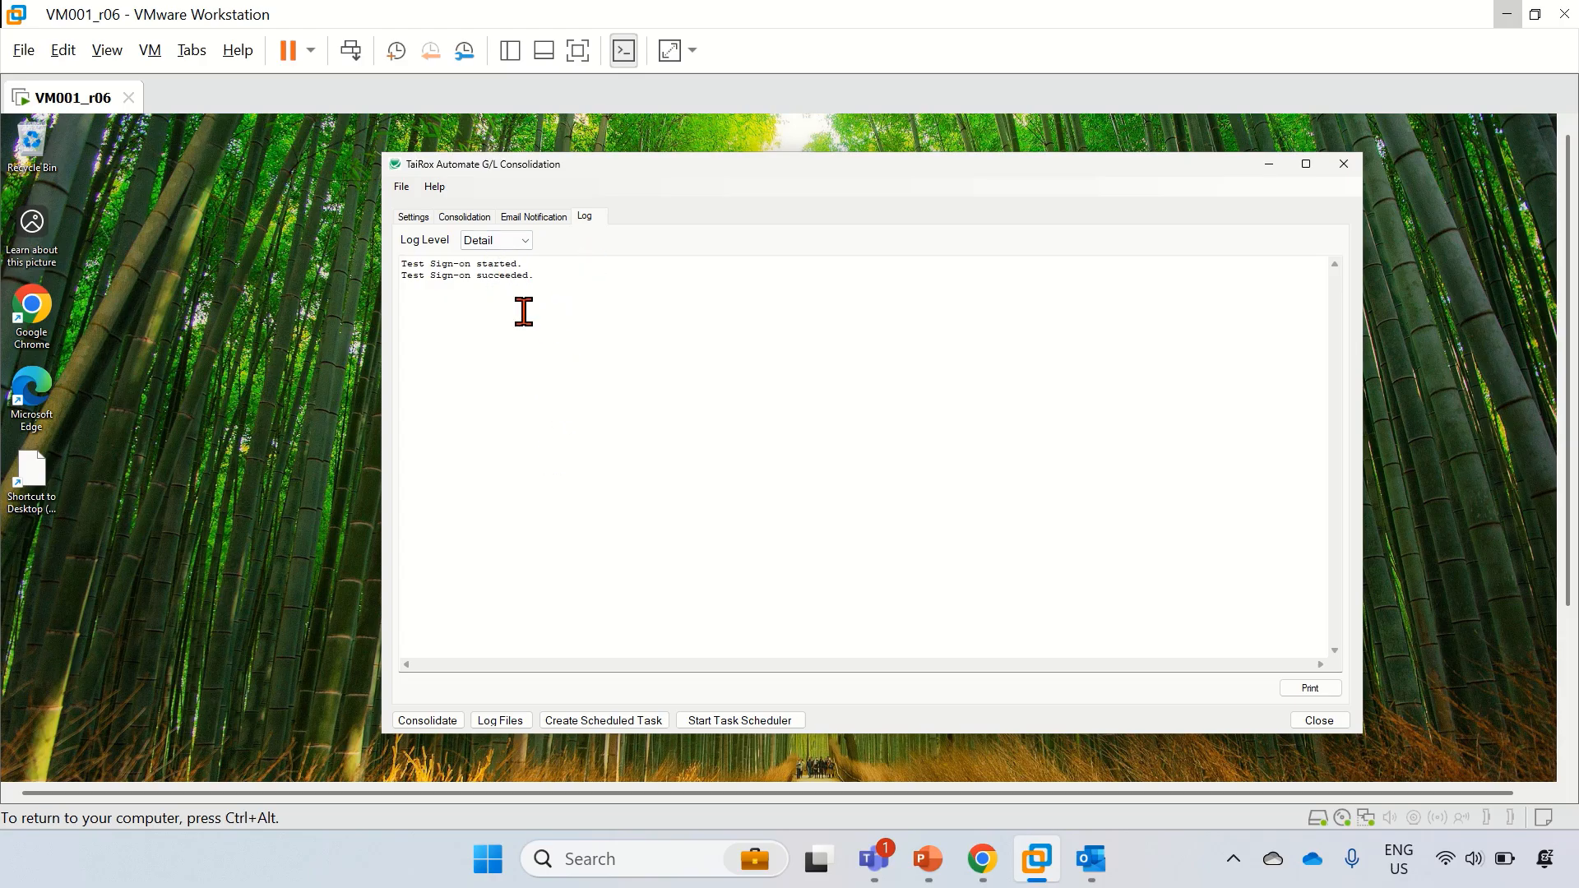
left_click(520, 240)
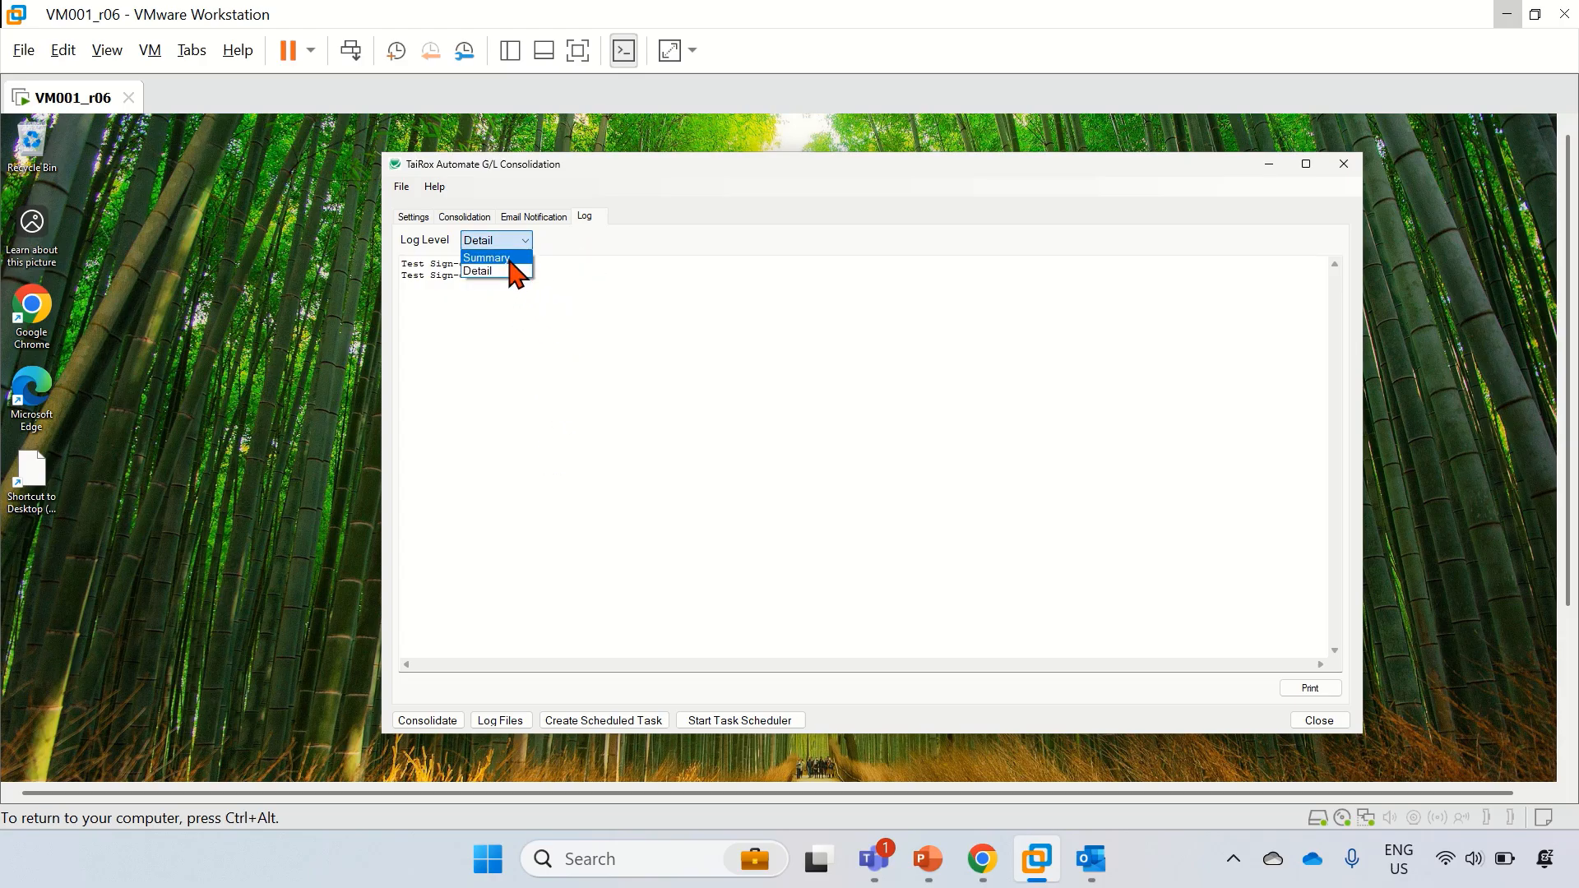
left_click(520, 259)
left_click(525, 241)
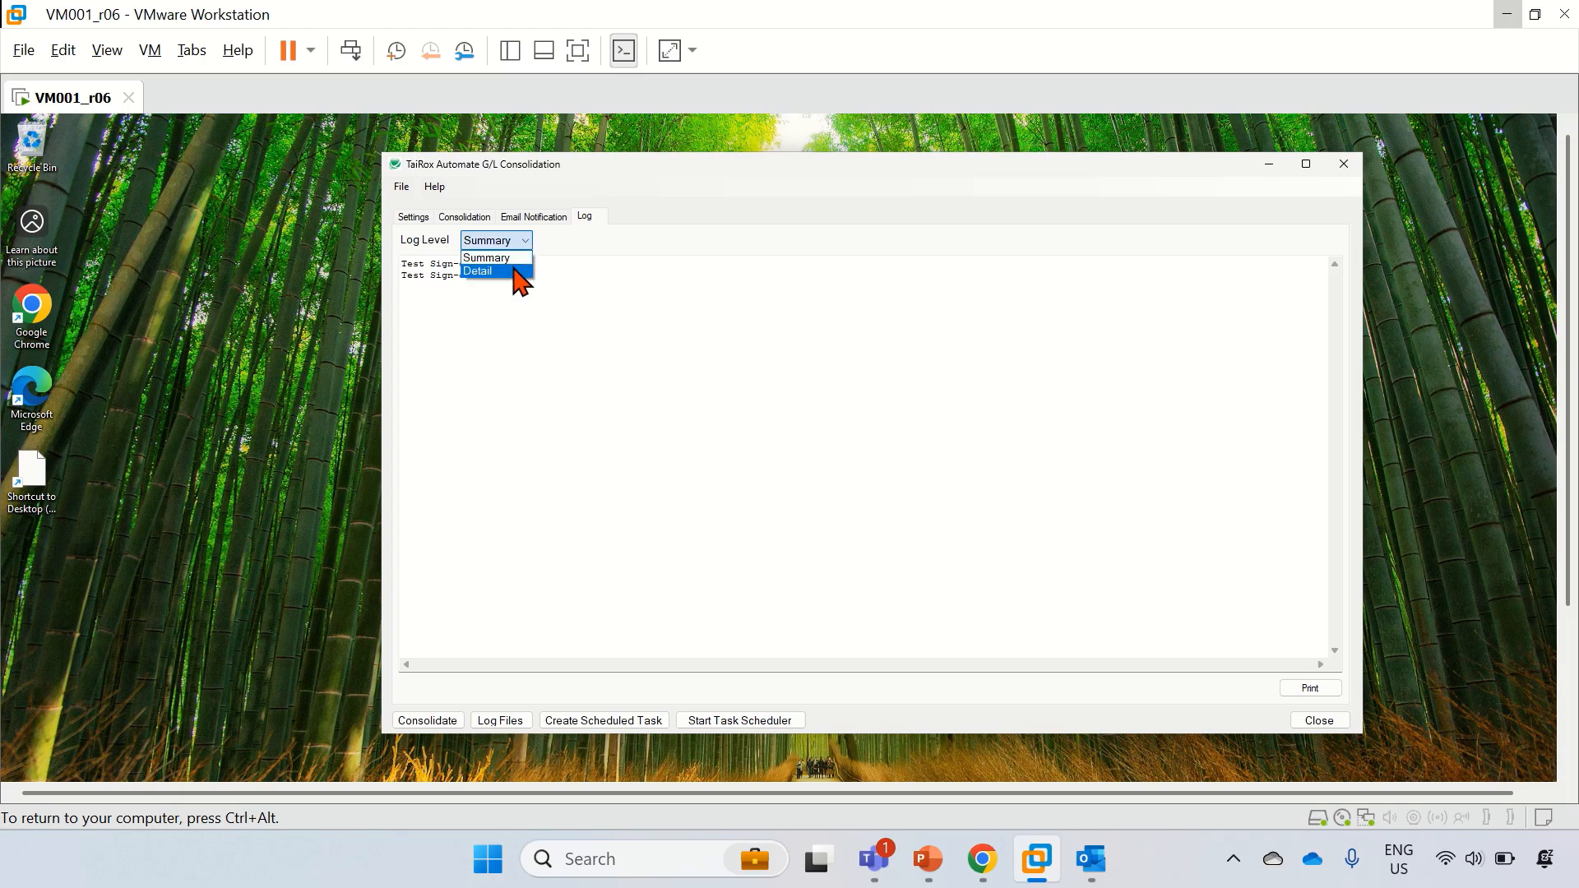
left_click(520, 272)
left_click(525, 244)
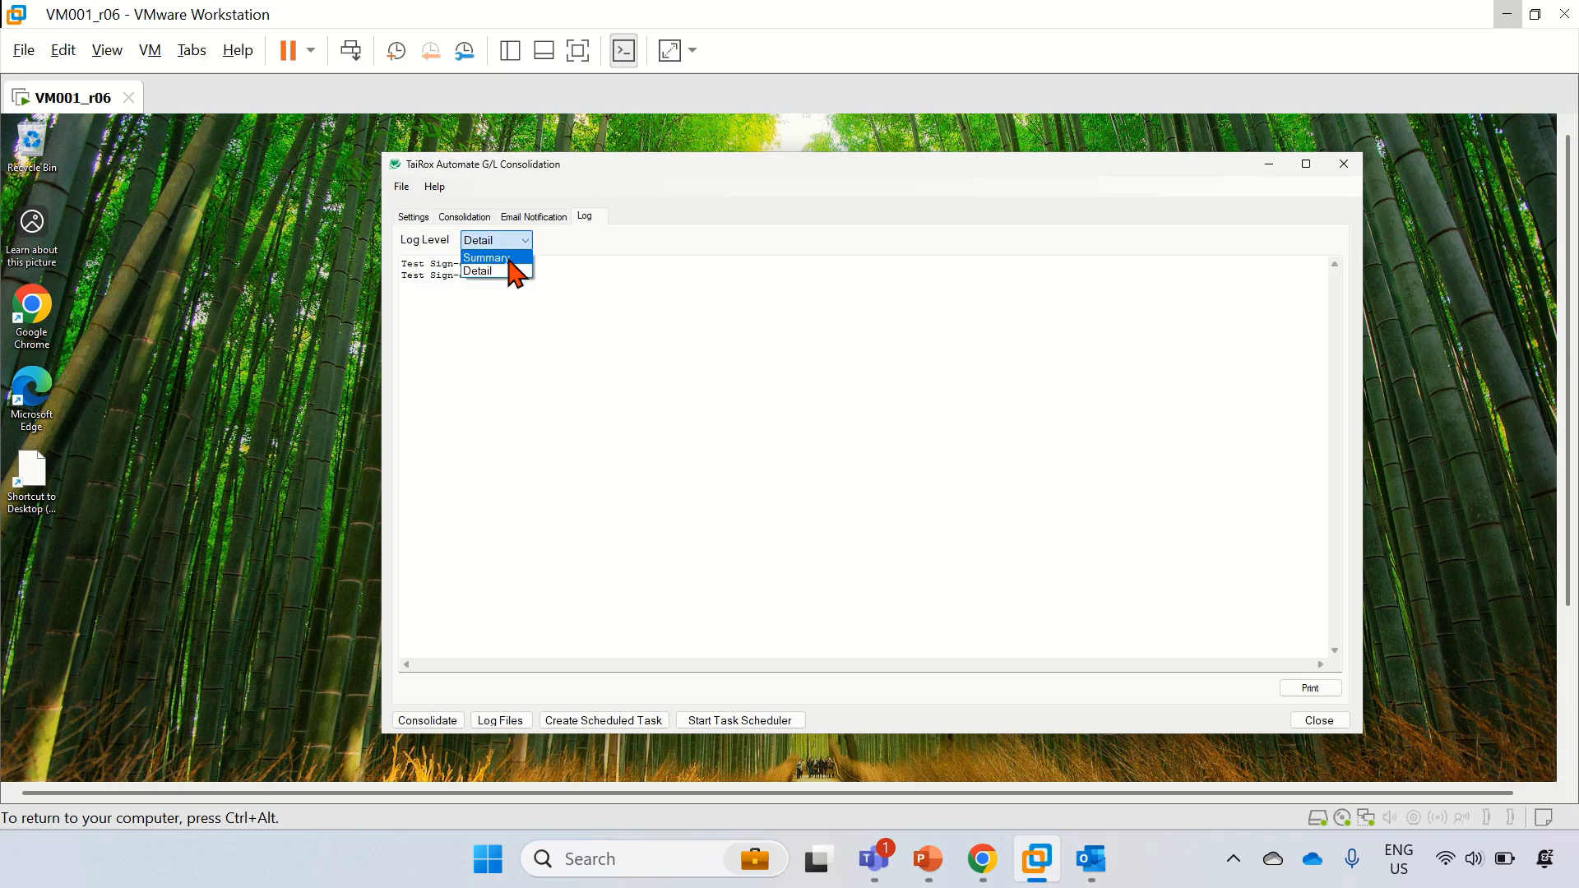
left_click(516, 258)
left_click(606, 343)
left_click(416, 218)
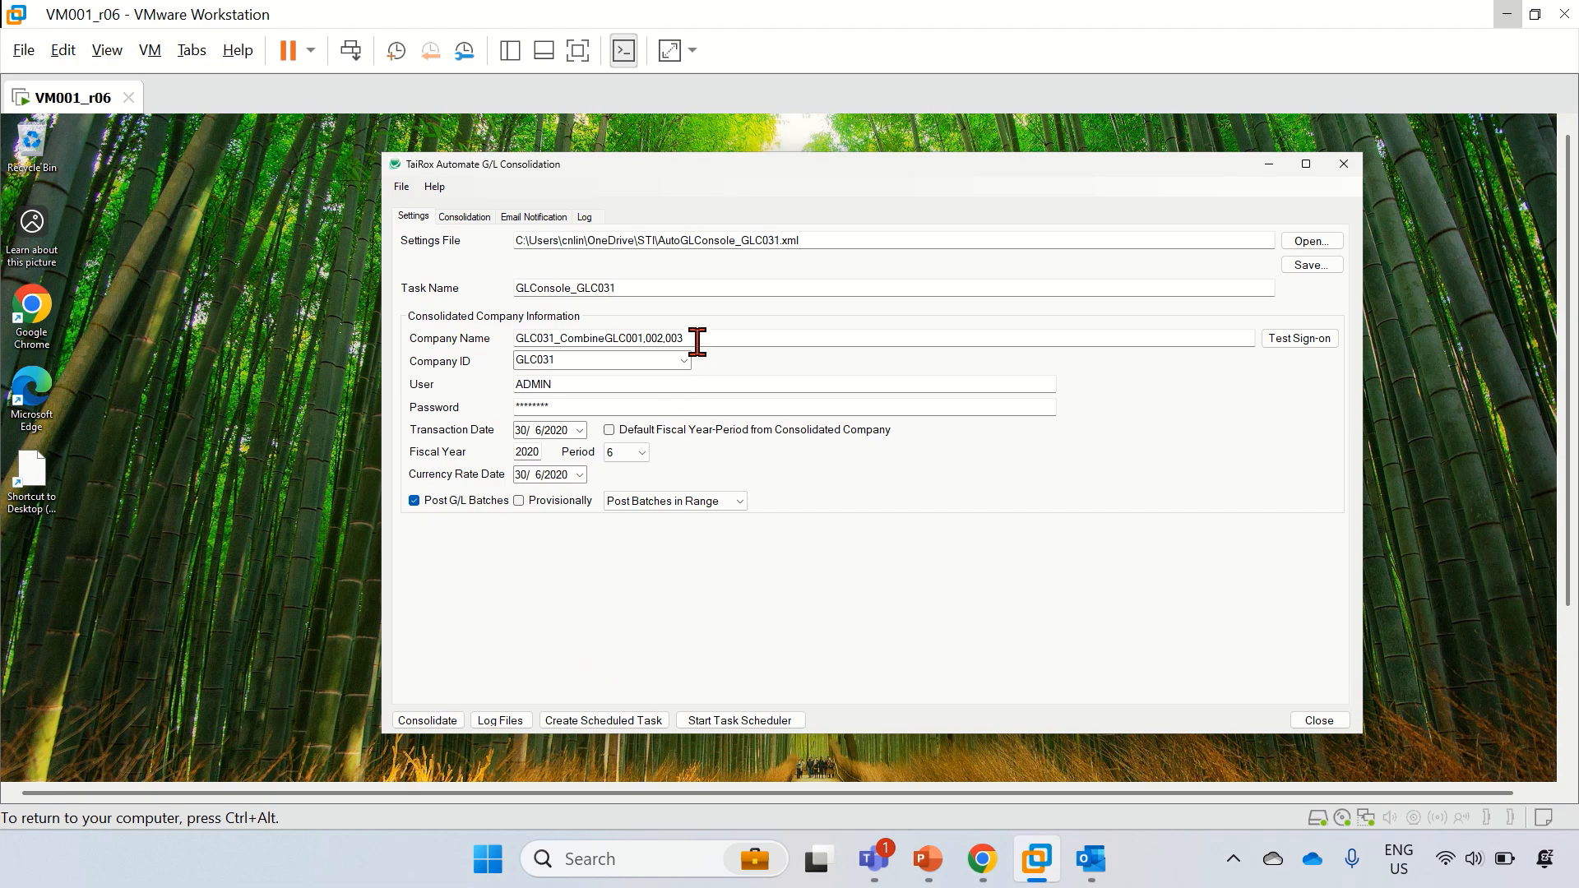
Step: Run the GLC031 consolidation with Post G/L Batches turned off and review the success log
left_click(414, 501)
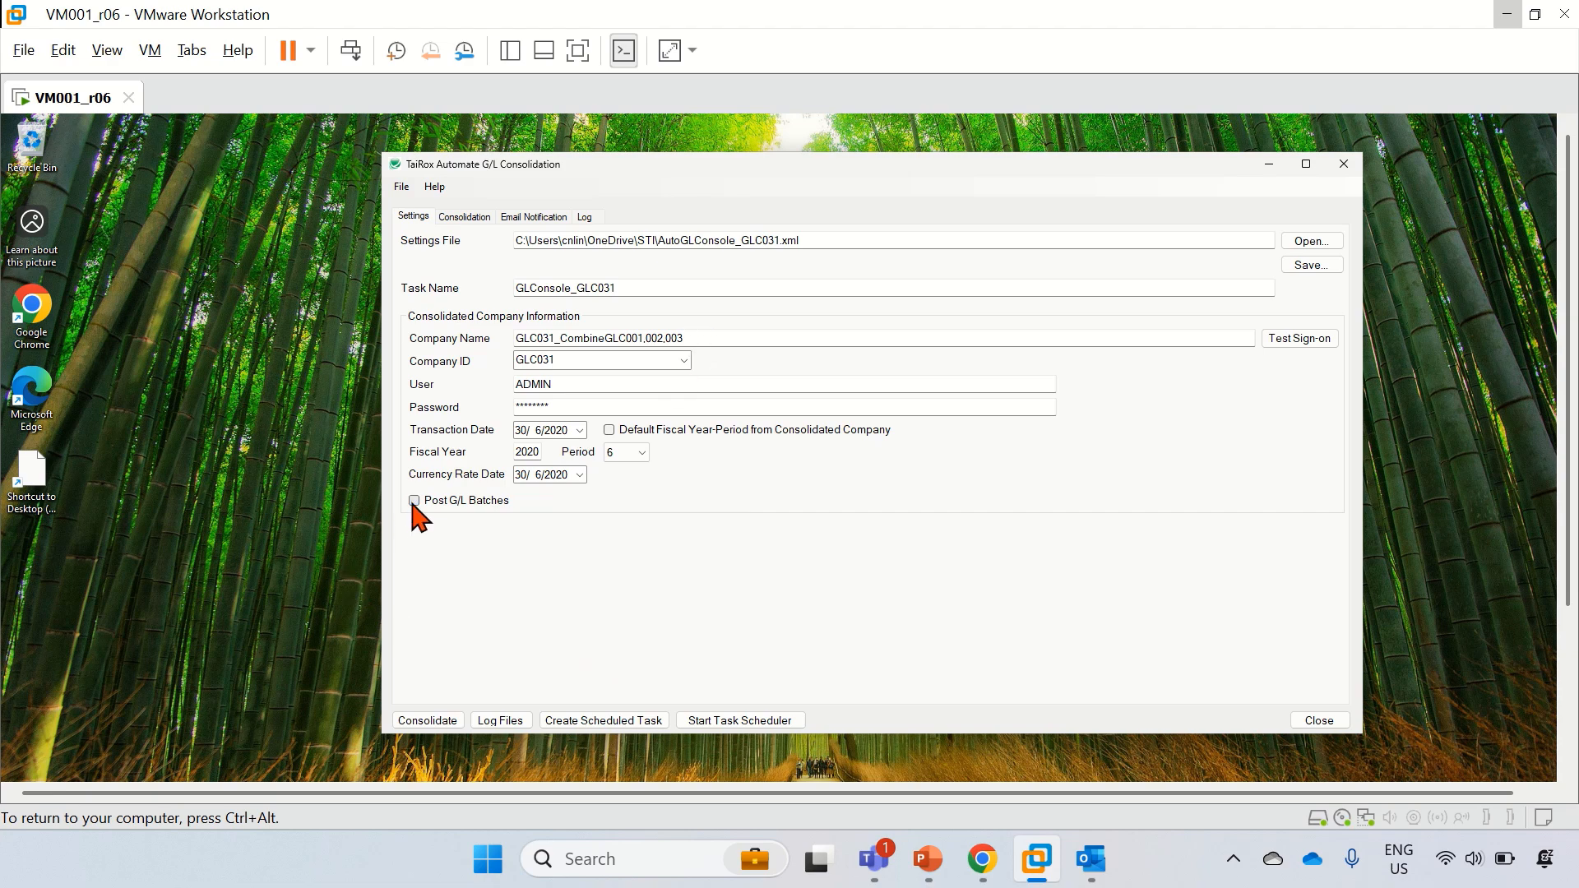
left_click(419, 719)
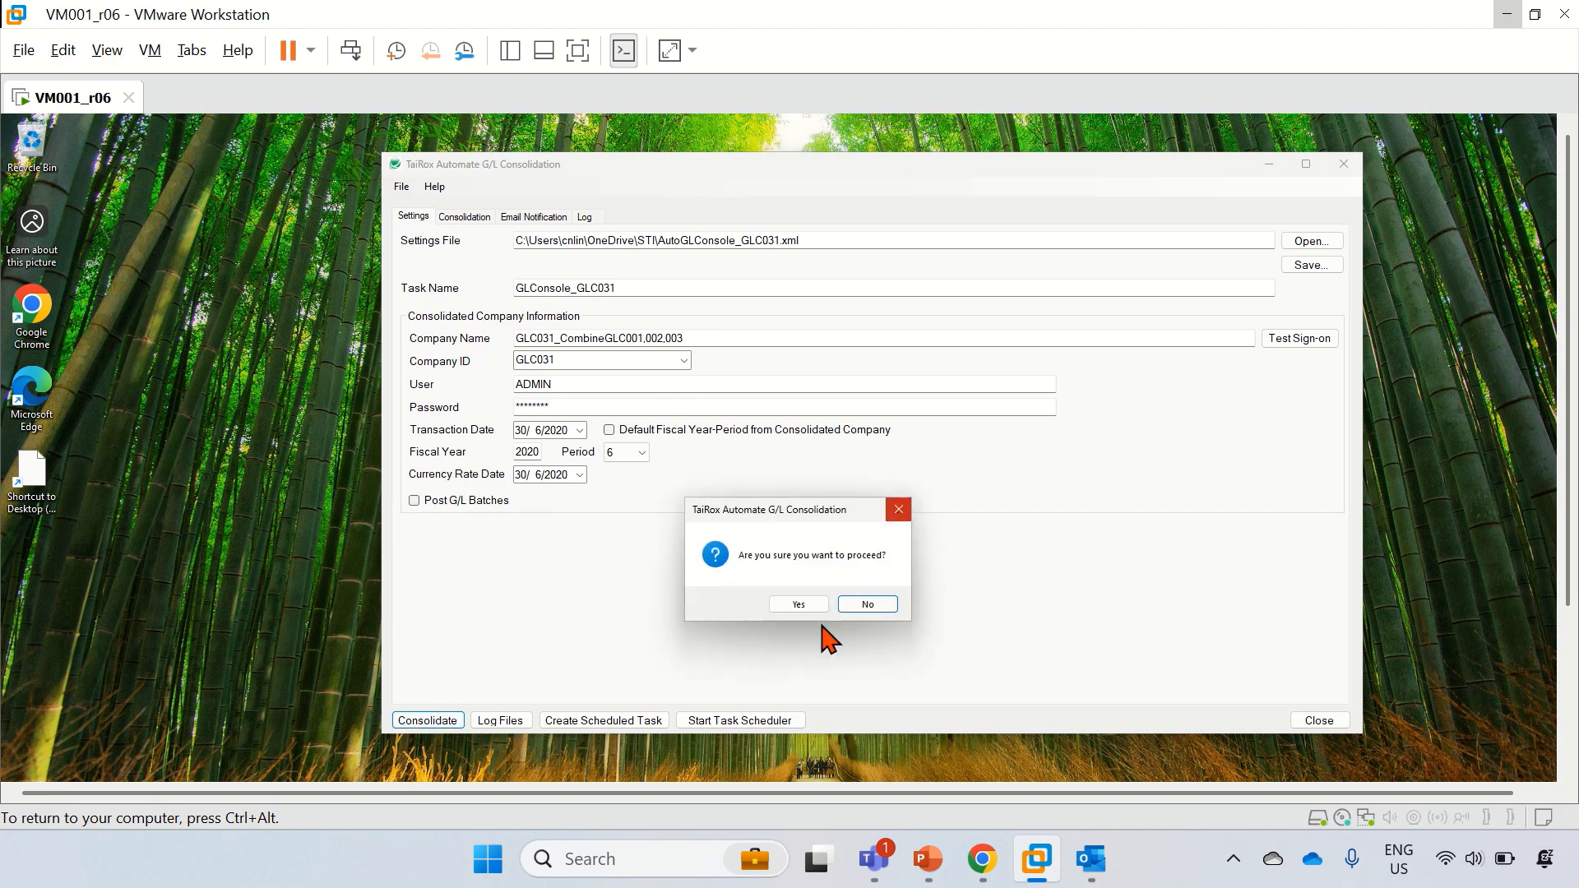
left_click(801, 605)
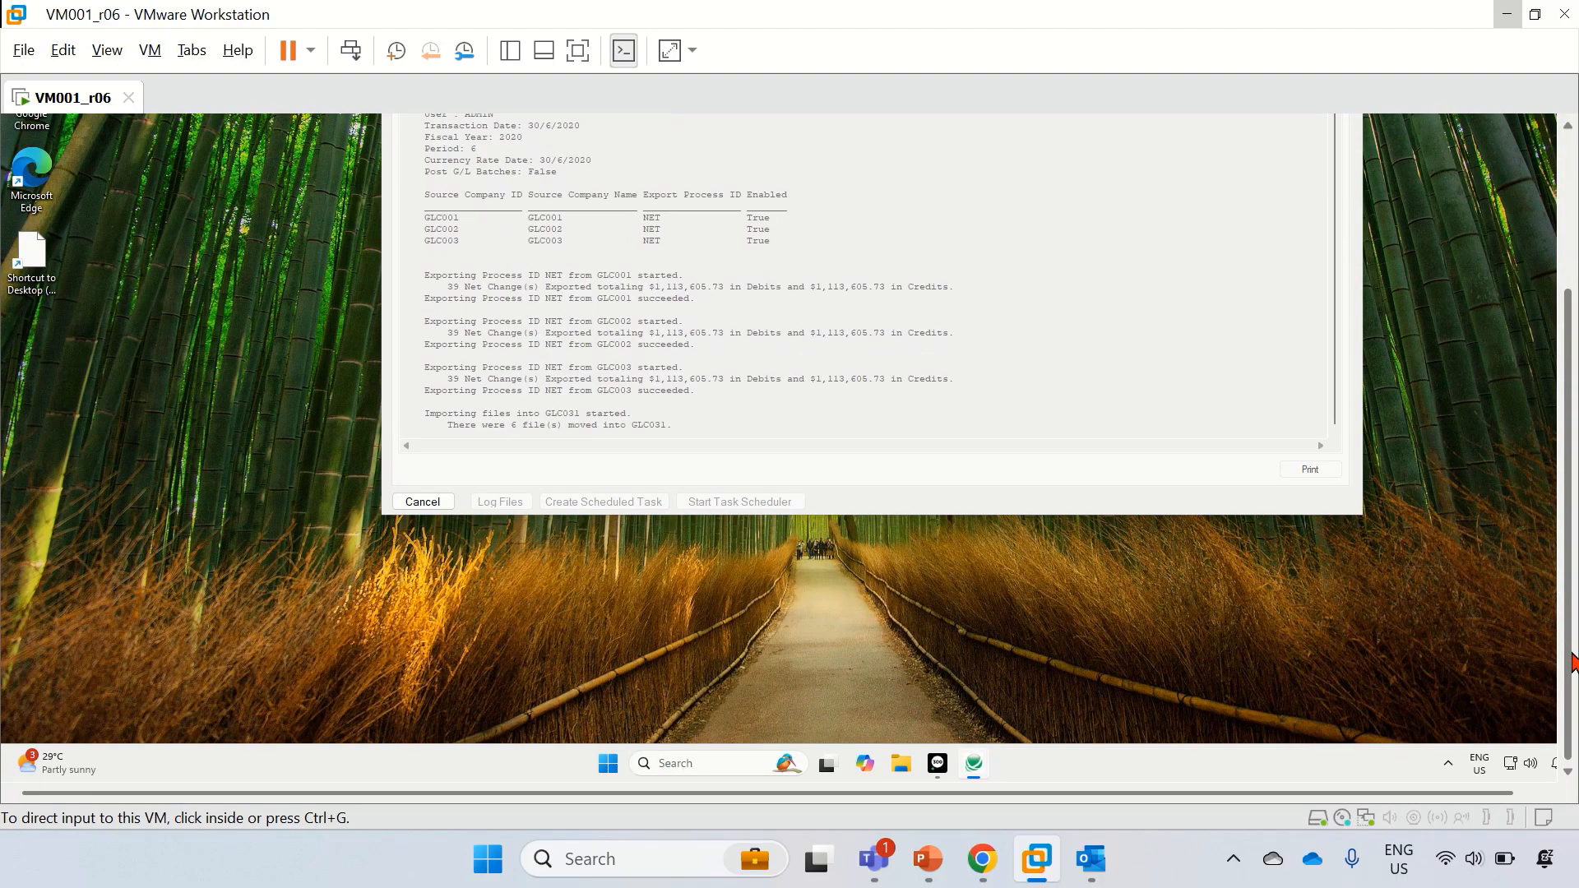
left_click_drag(1571, 661, 1571, 533)
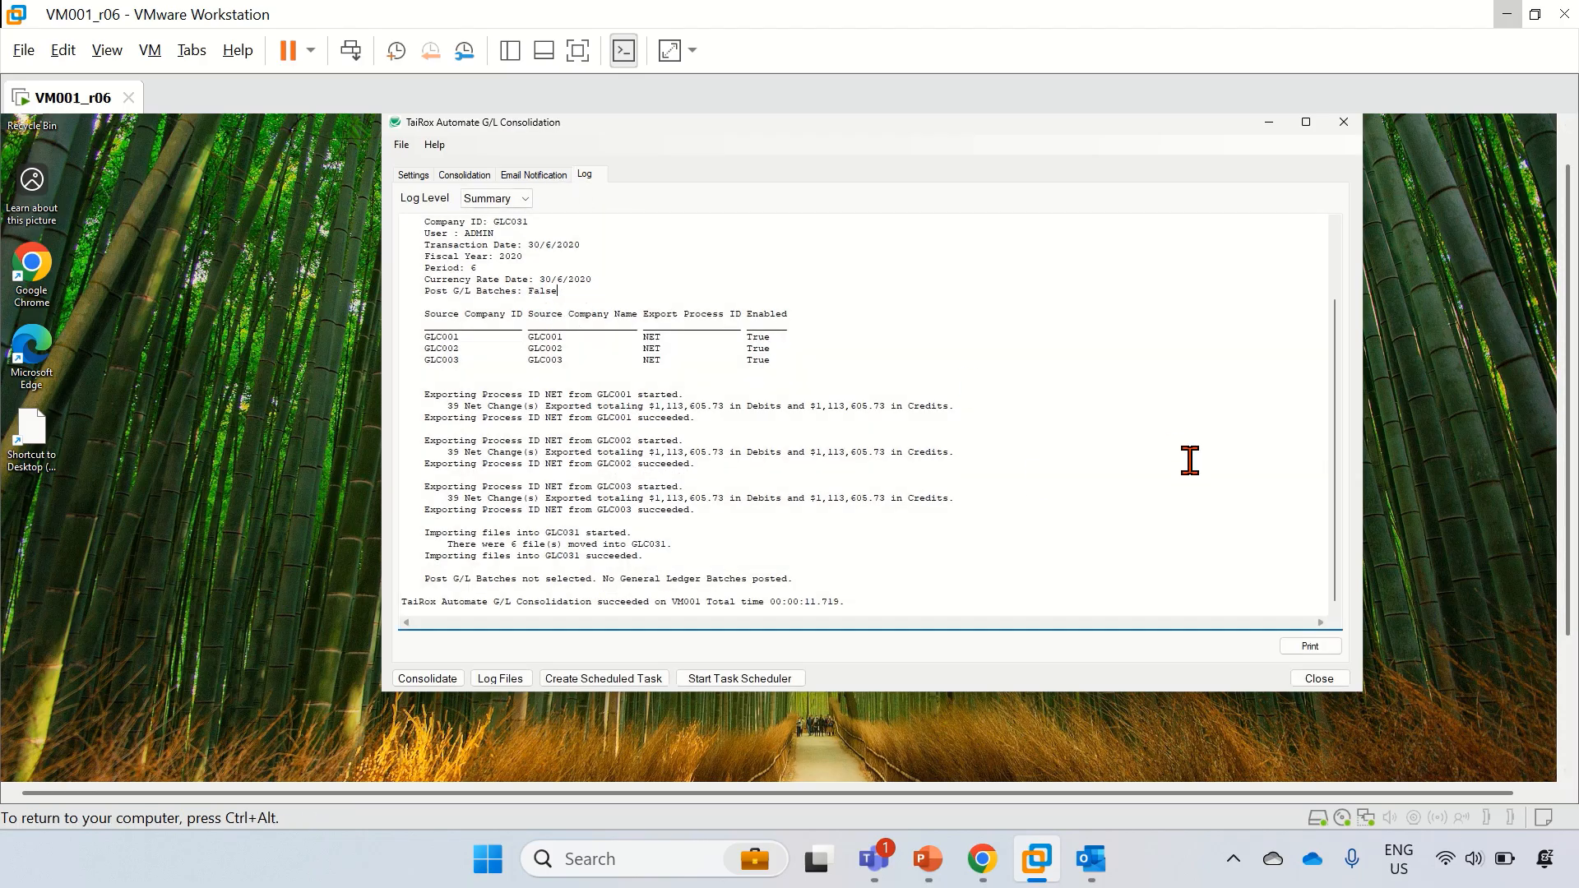
scroll(701, 493, "up", 4)
scroll(703, 460, "down", 4)
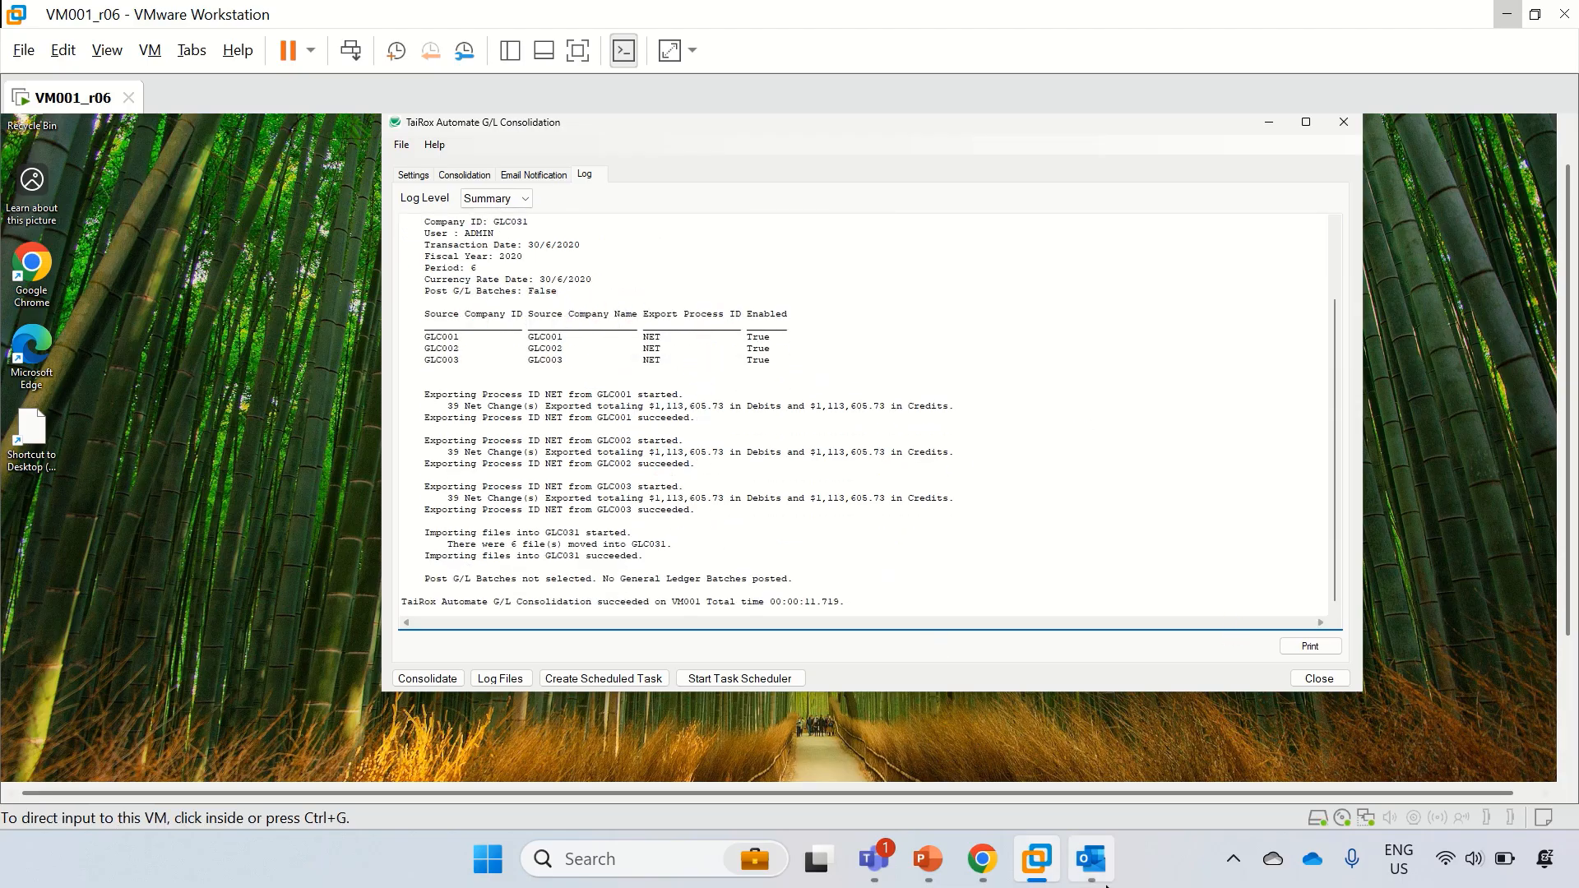
Step: Open the GLConsole_GLC031 SUCCESS email from Outlook's Junk Email folder and read it
left_click(1089, 859)
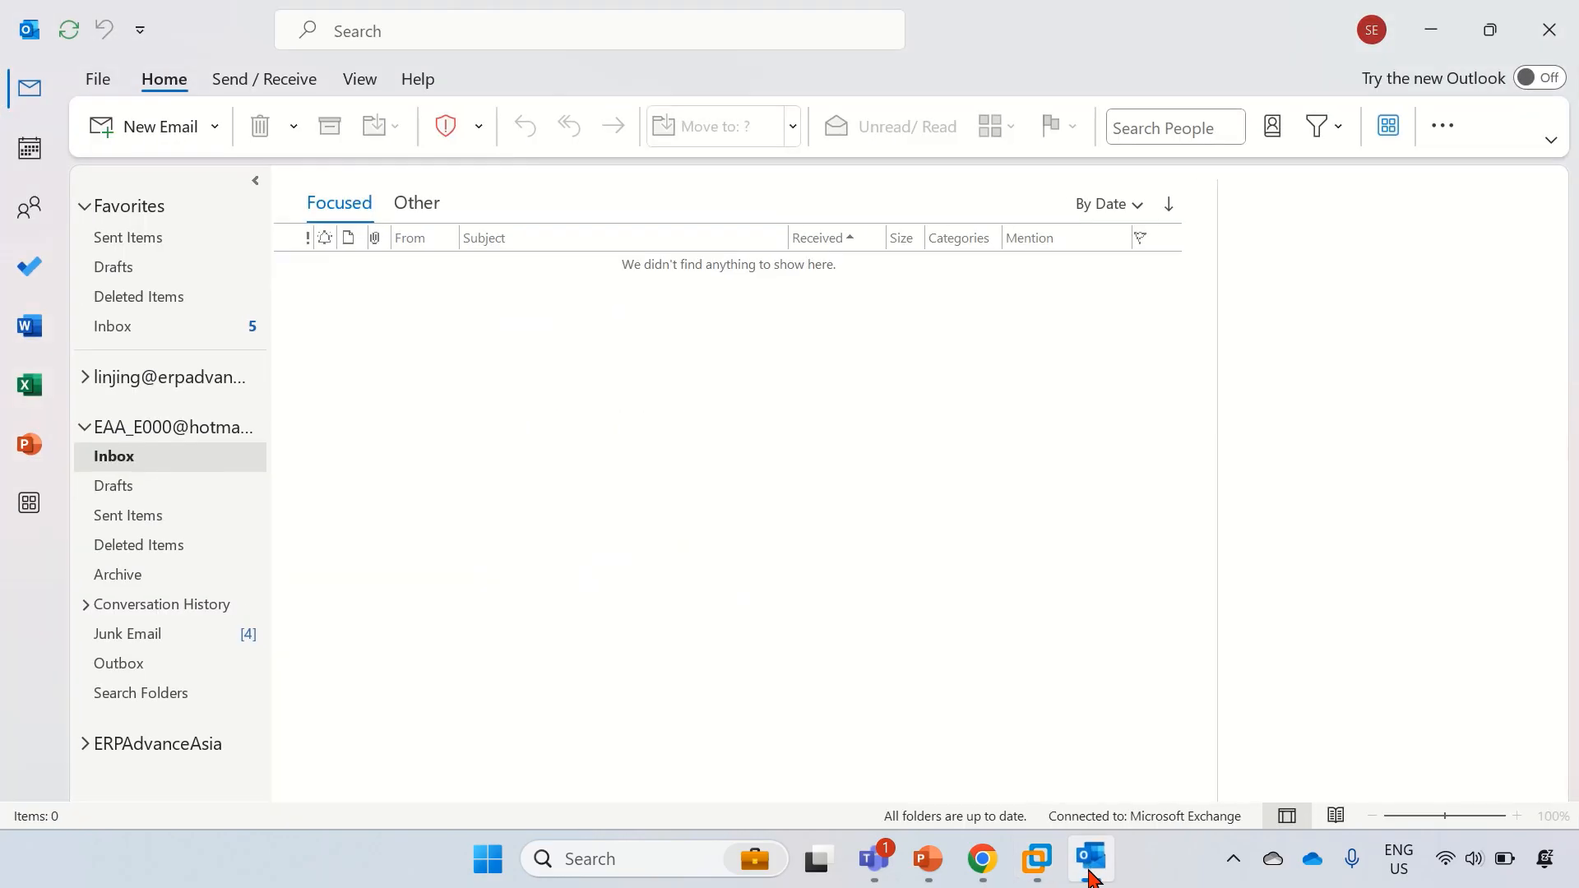
left_click(116, 633)
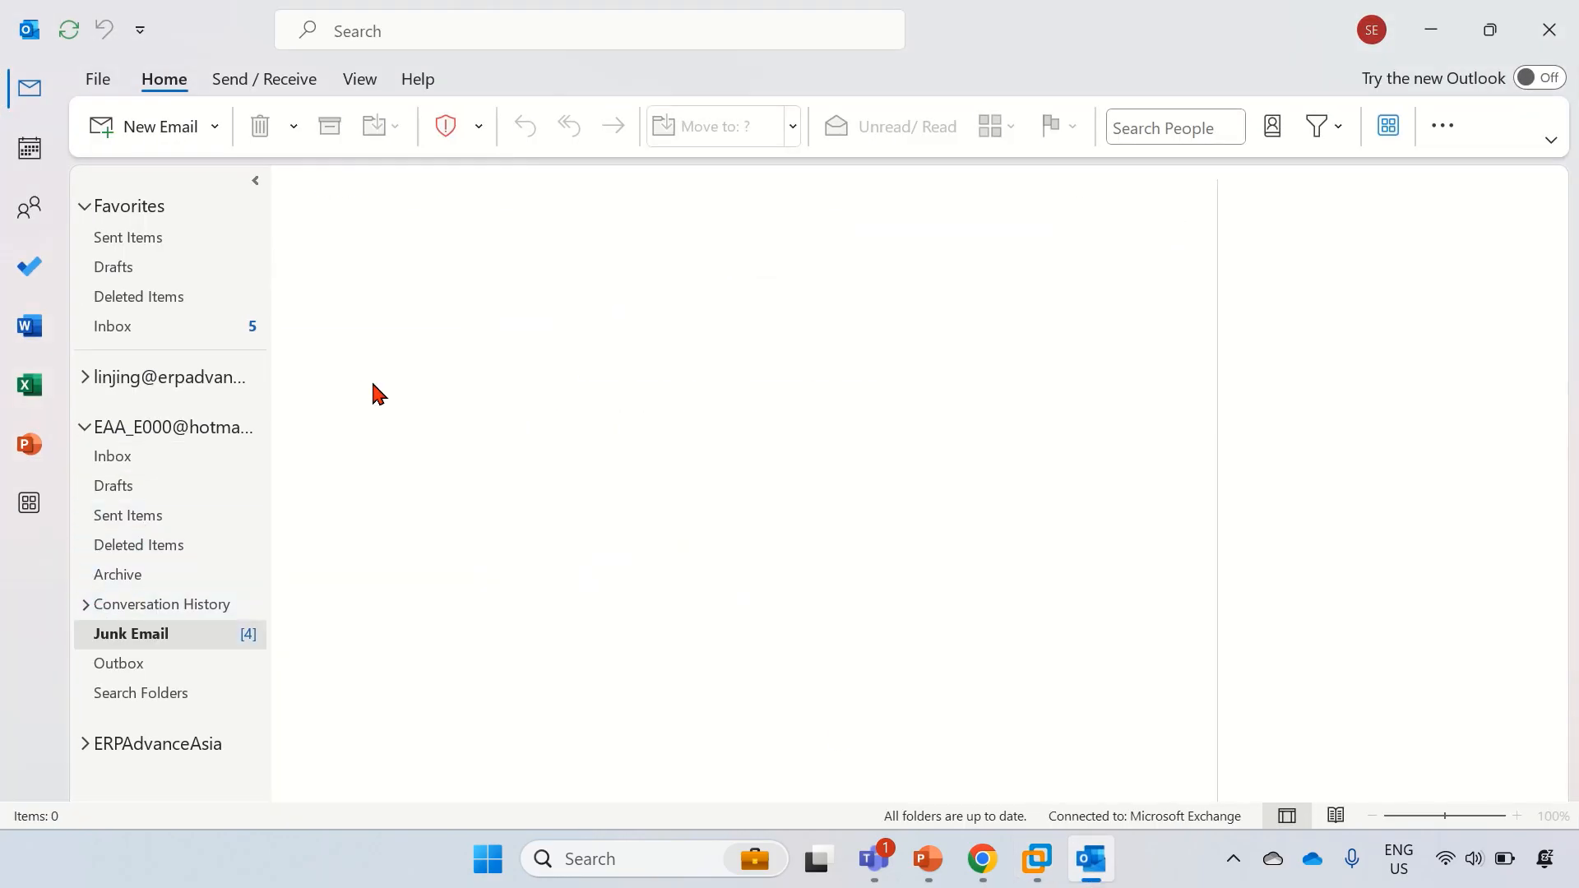
double_click(547, 306)
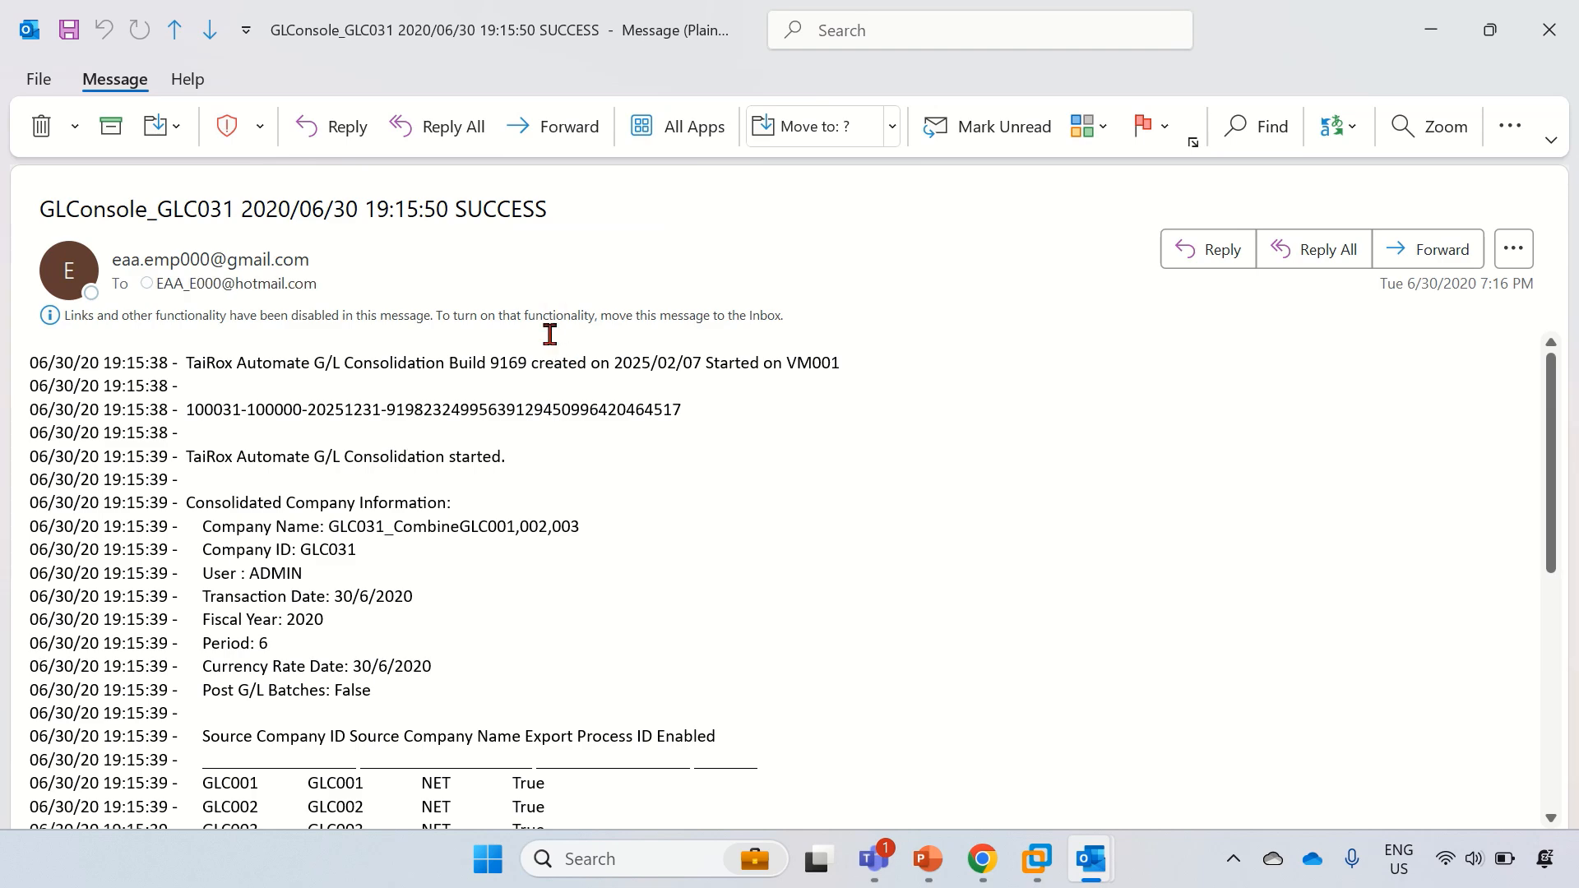
scroll(548, 329, "down", 2)
scroll(460, 386, "up", 2)
scroll(387, 441, "down", 2)
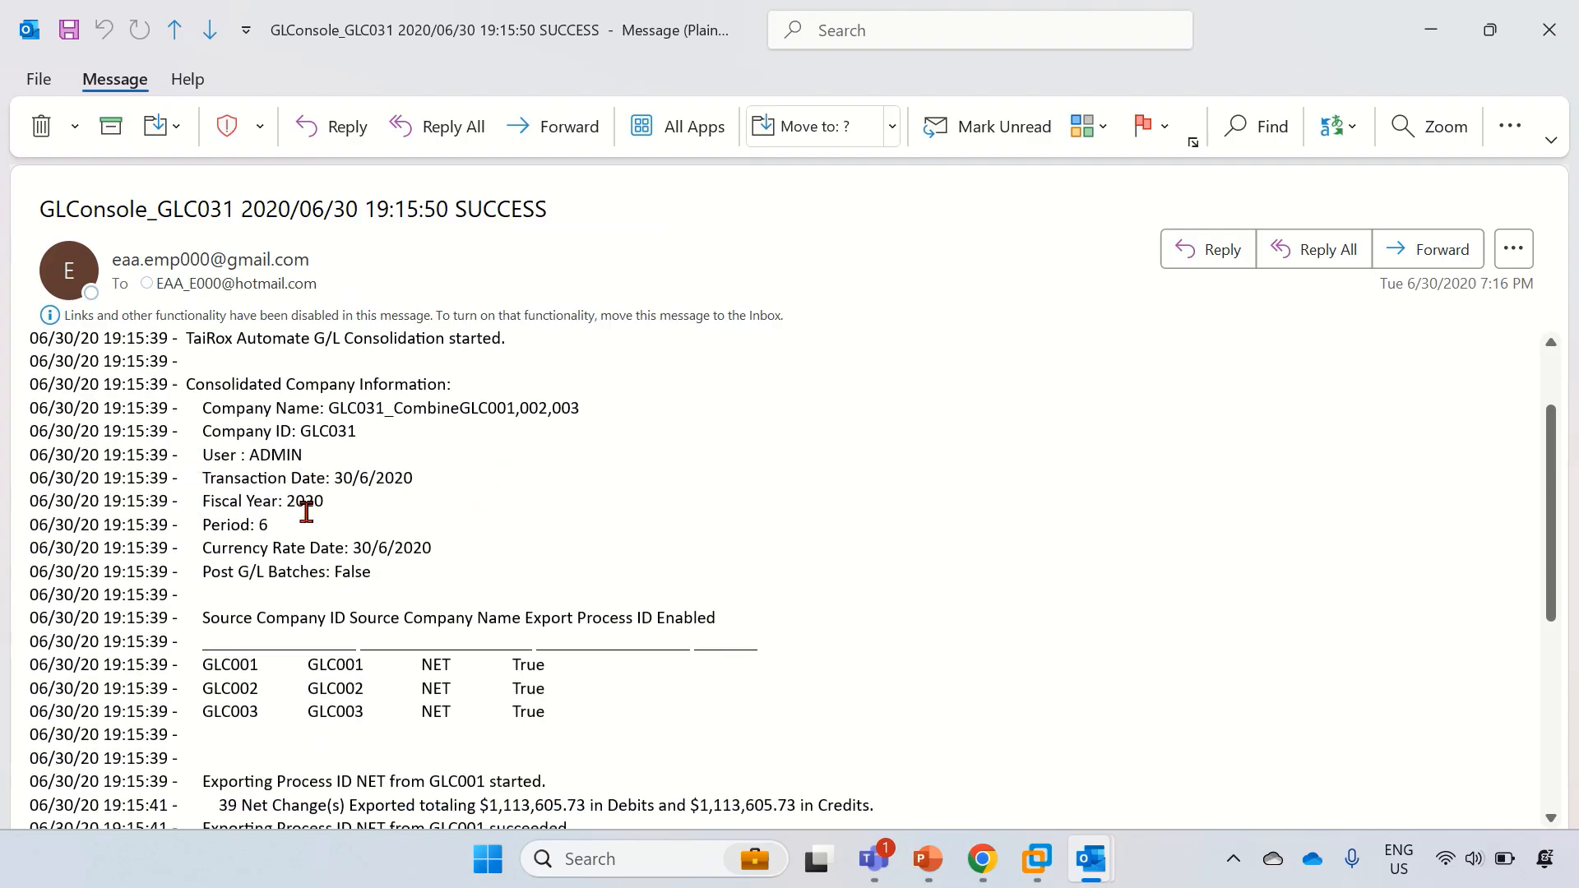
scroll(201, 575, "down", 3)
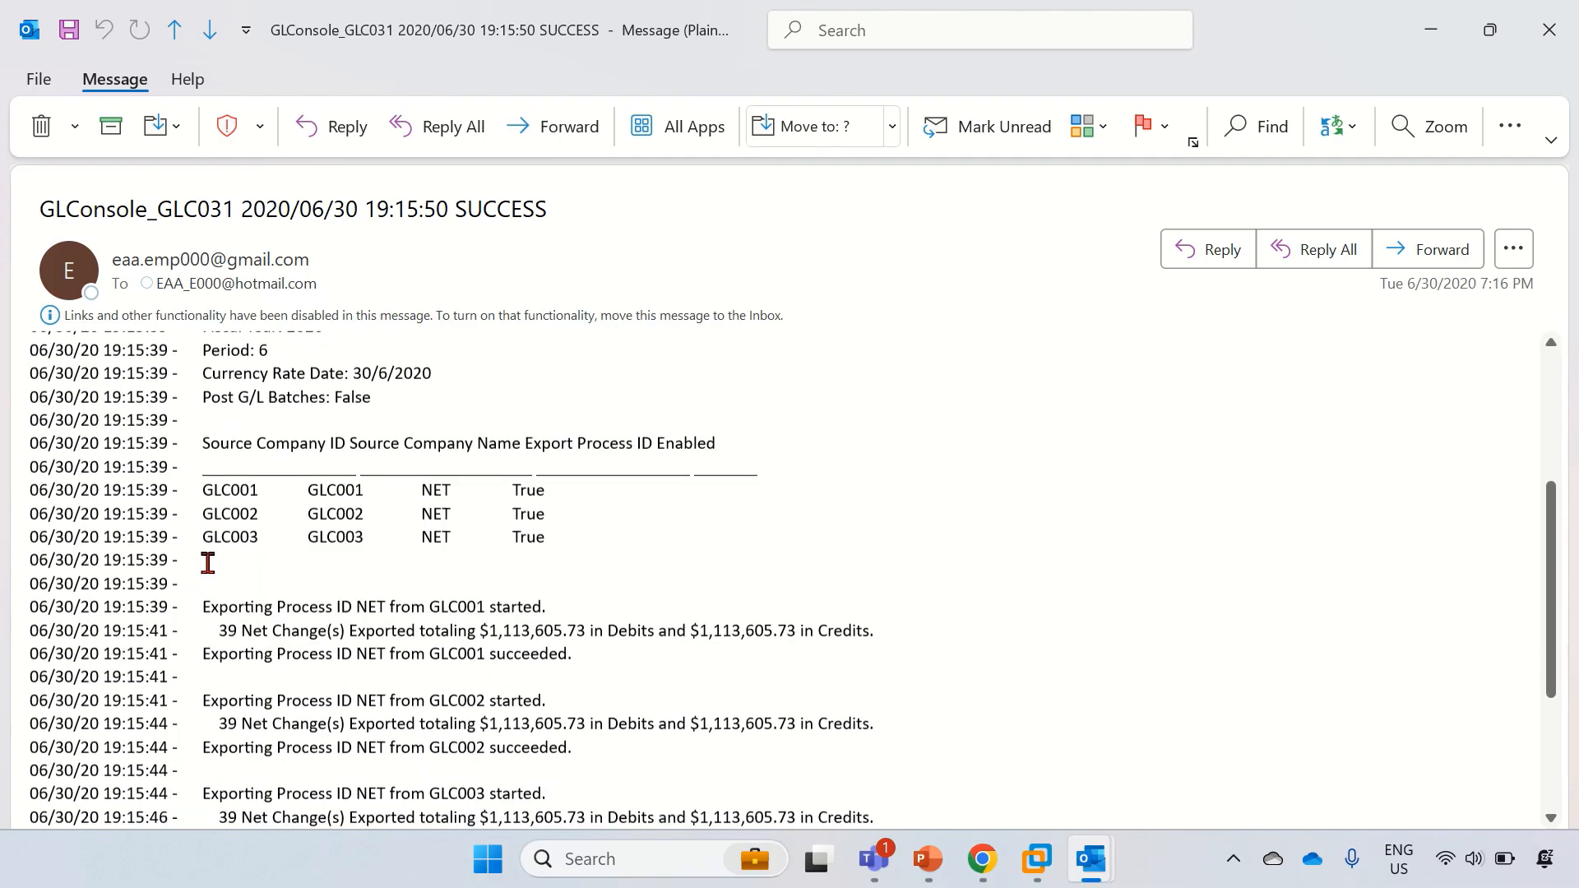
scroll(174, 466, "down", 4)
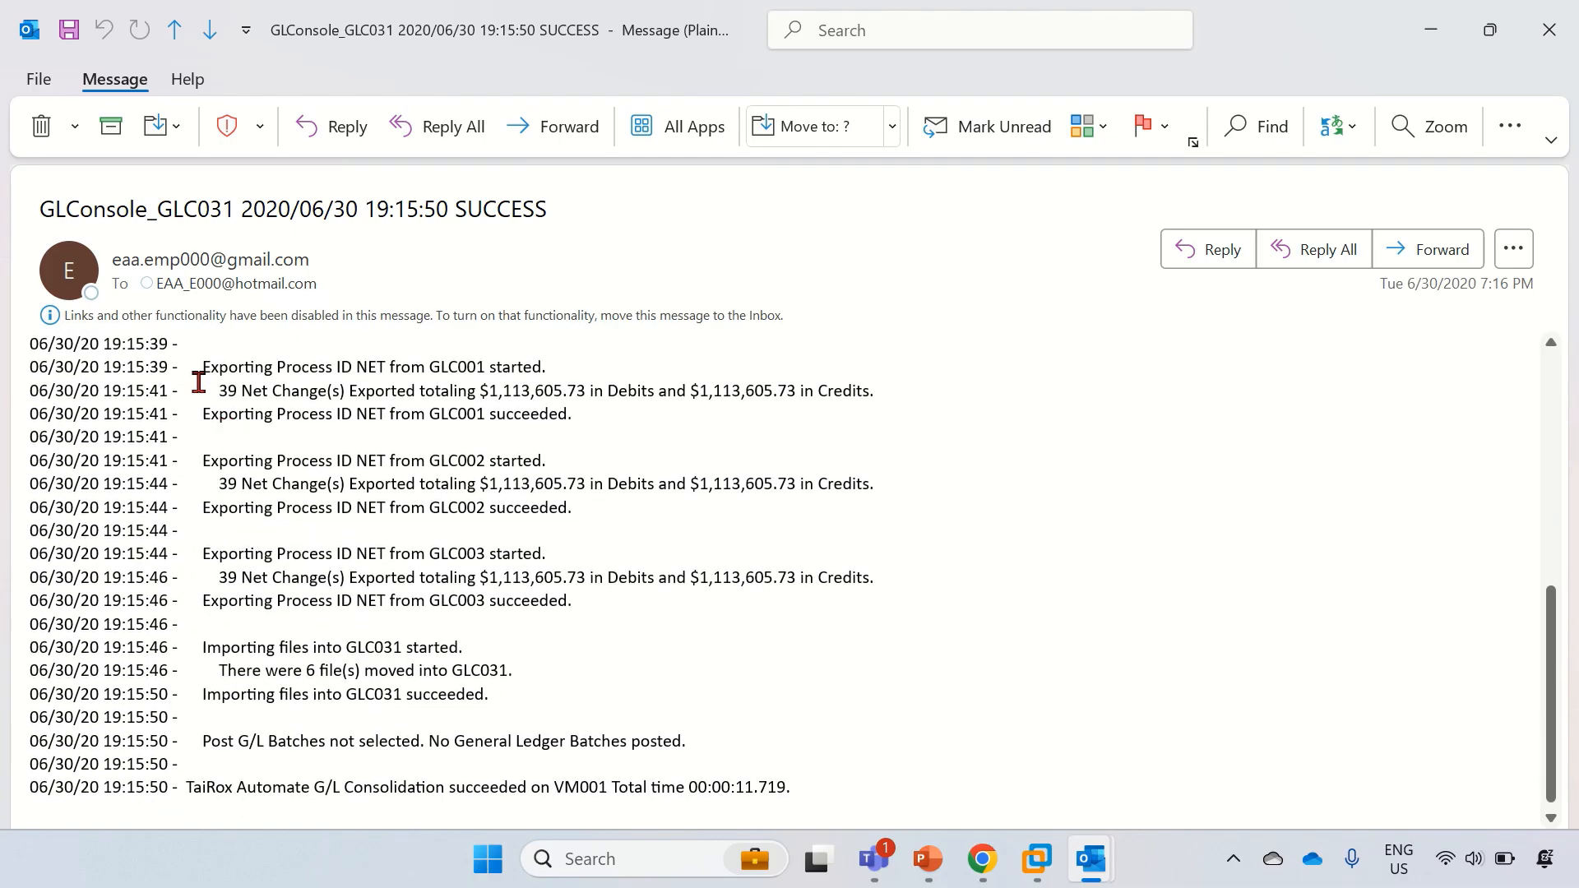
Step: Highlight the export/import lines and the no-batches-posted line, then return to the consolidation log
left_click_drag(196, 375, 671, 689)
scroll(746, 602, "down", 1)
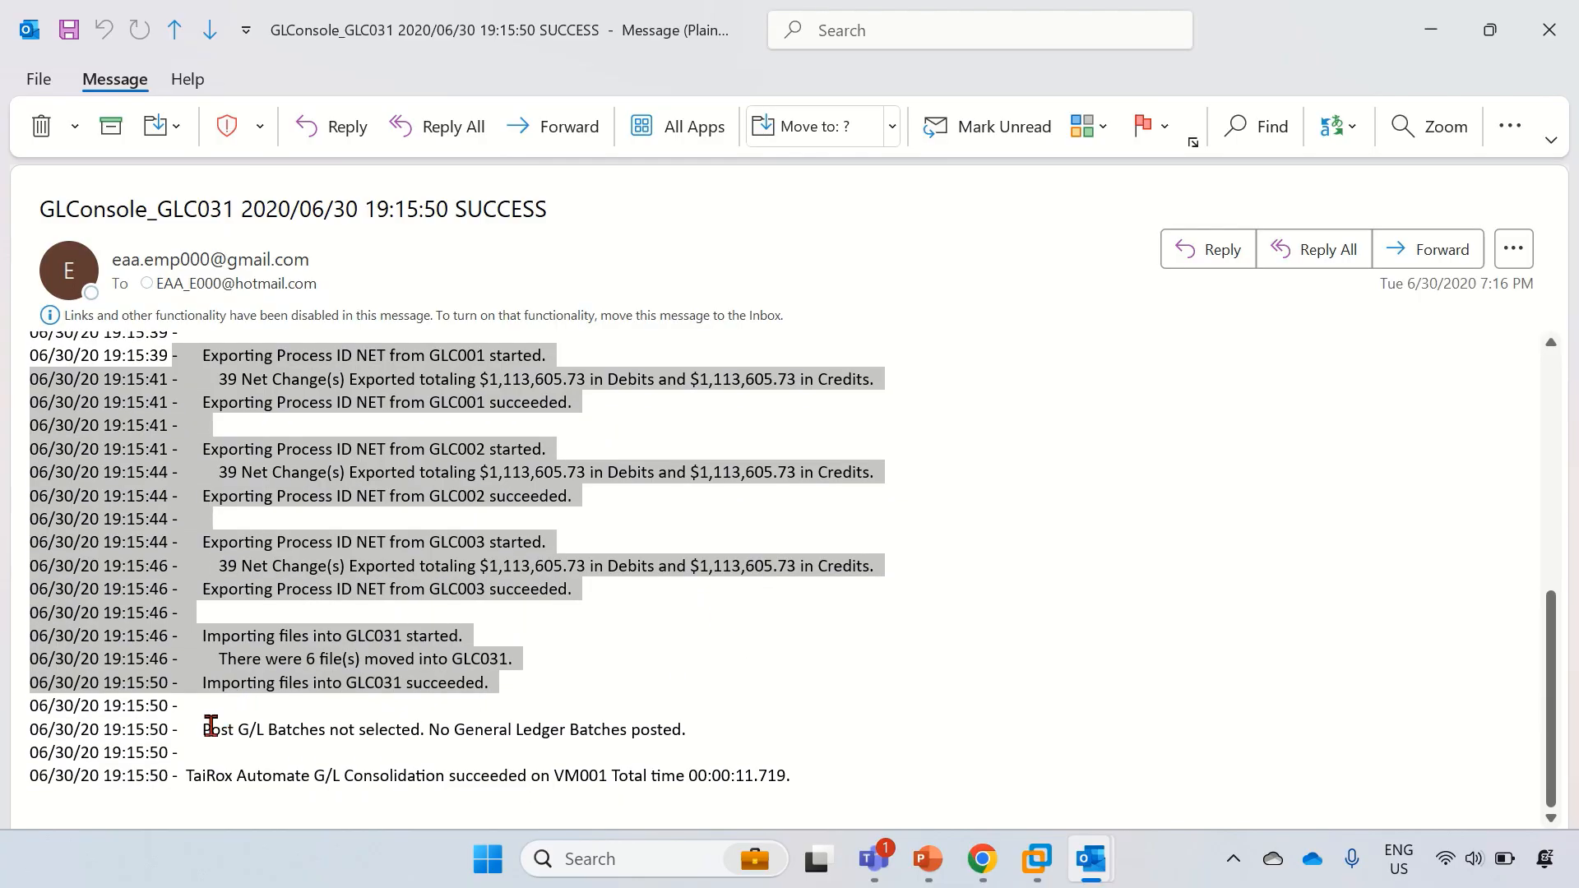
left_click_drag(202, 727, 726, 736)
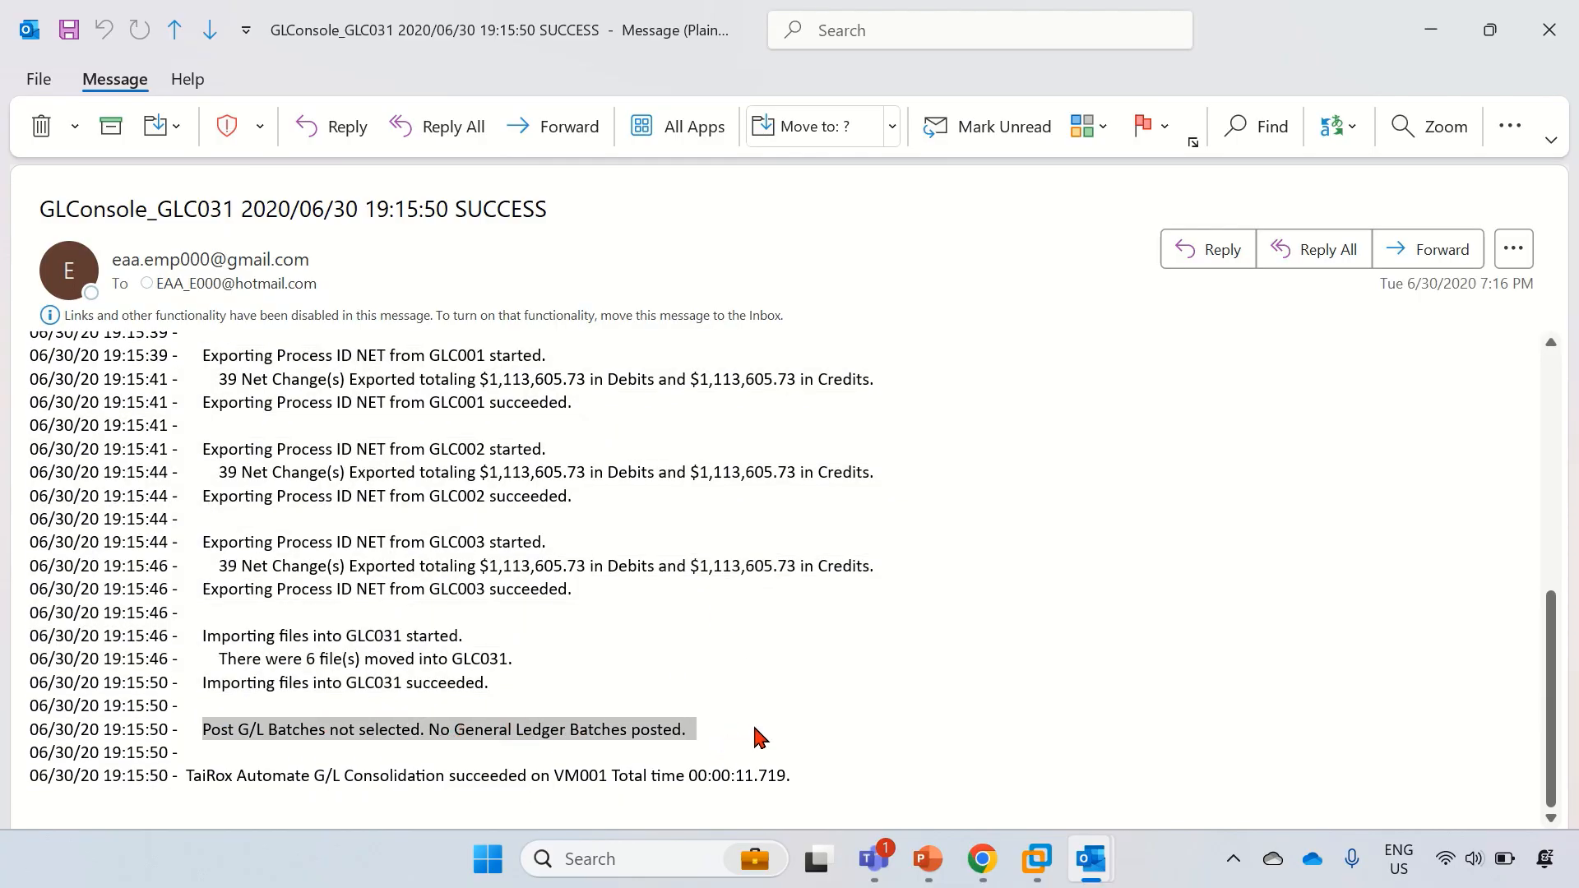
left_click(1429, 31)
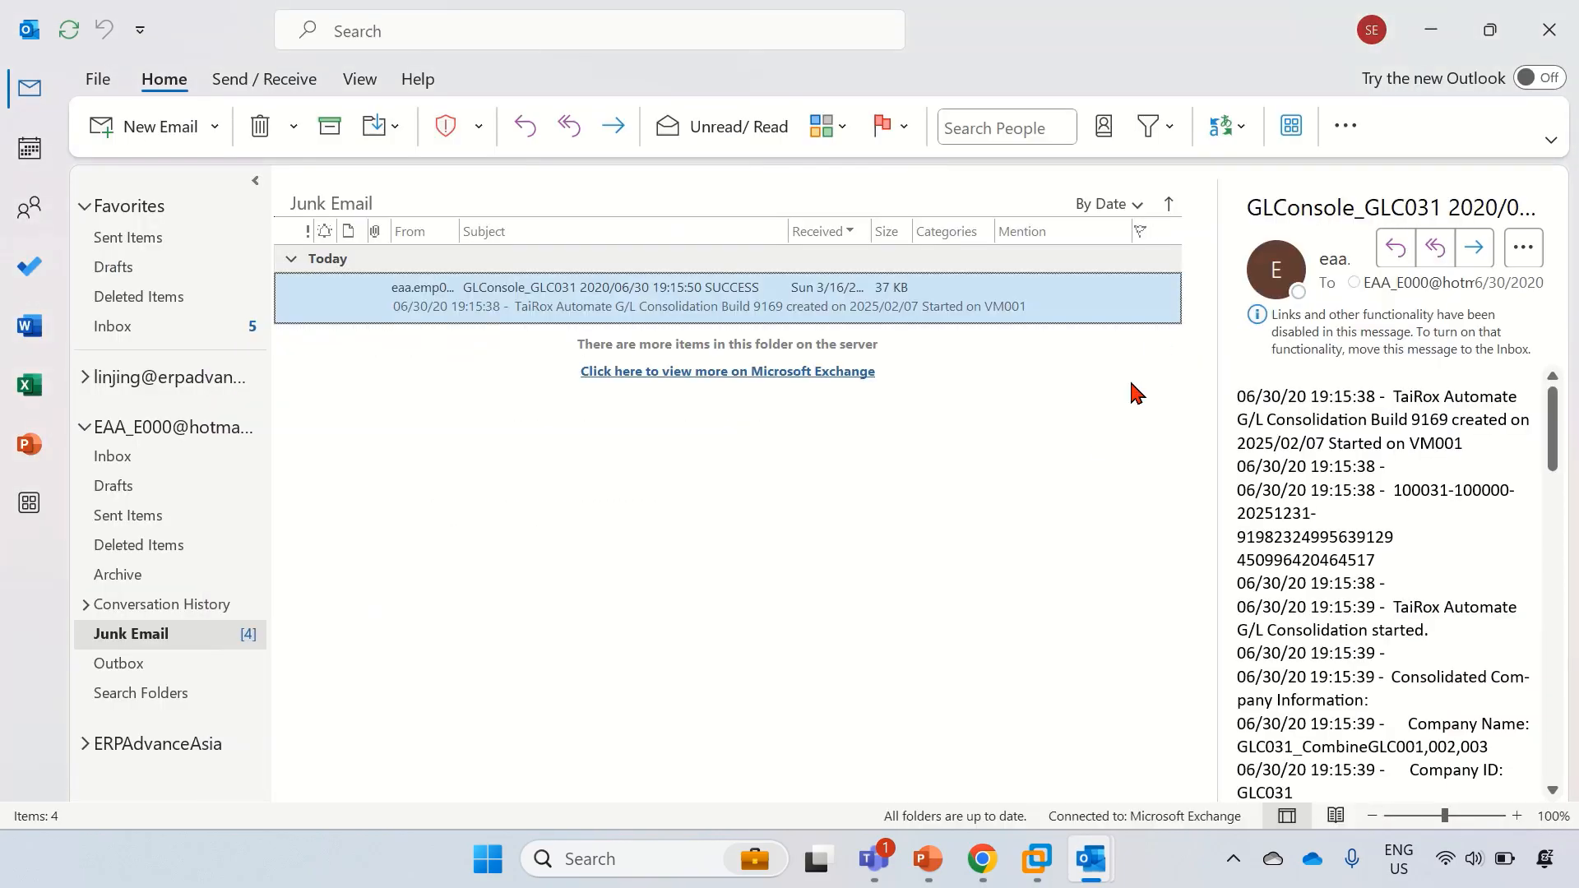
left_click(1040, 863)
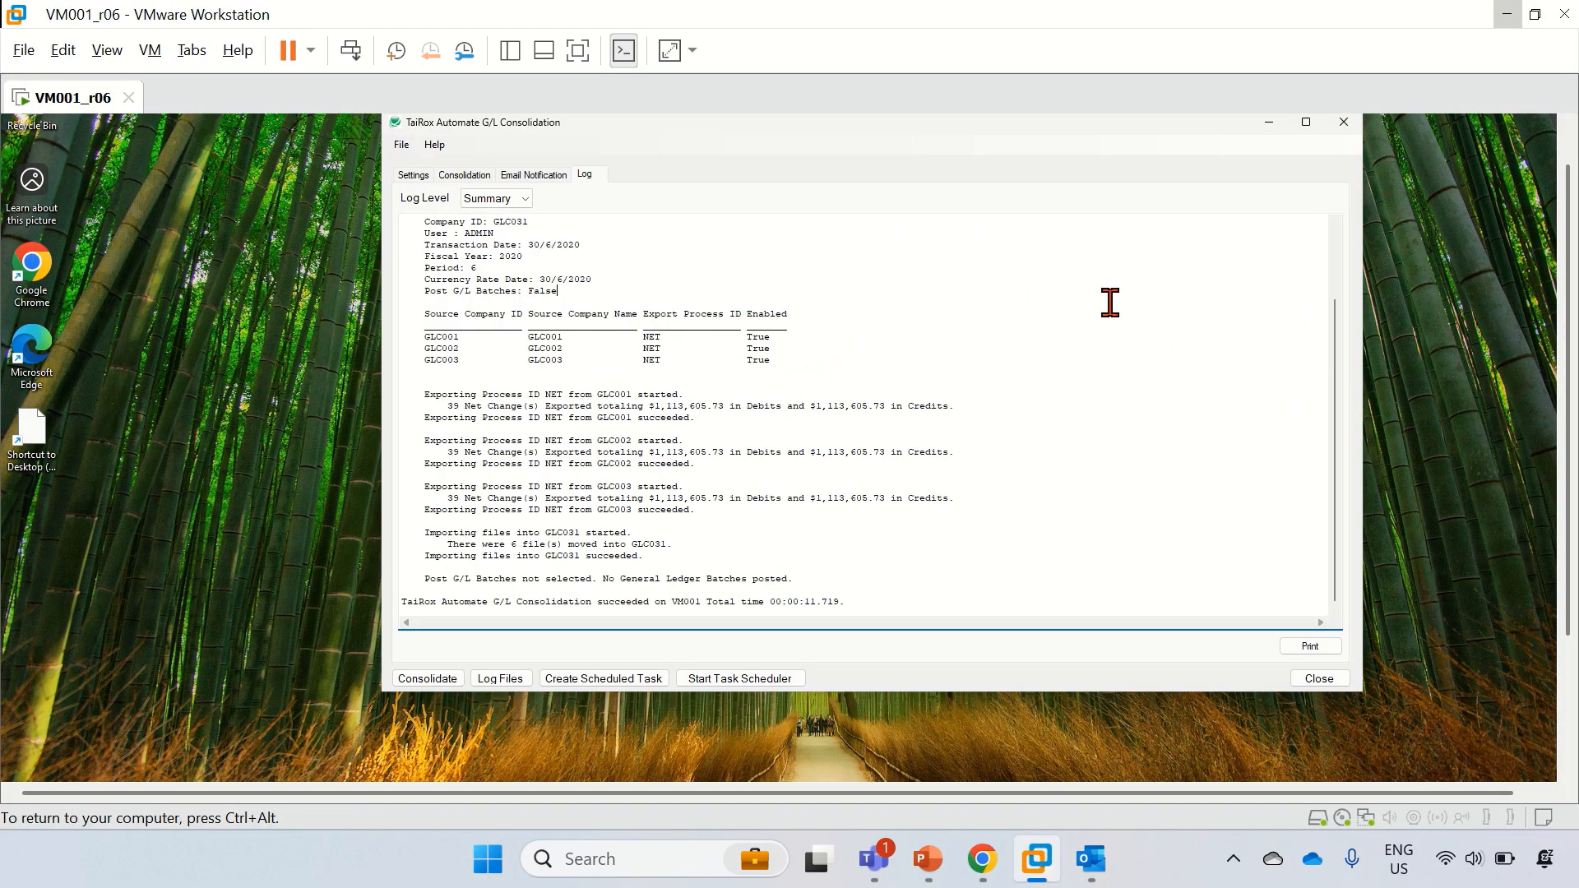
Step: Switch the consolidation window back to its Settings tab and return to the virtual machine desktop
left_click_drag(1574, 190, 1572, 152)
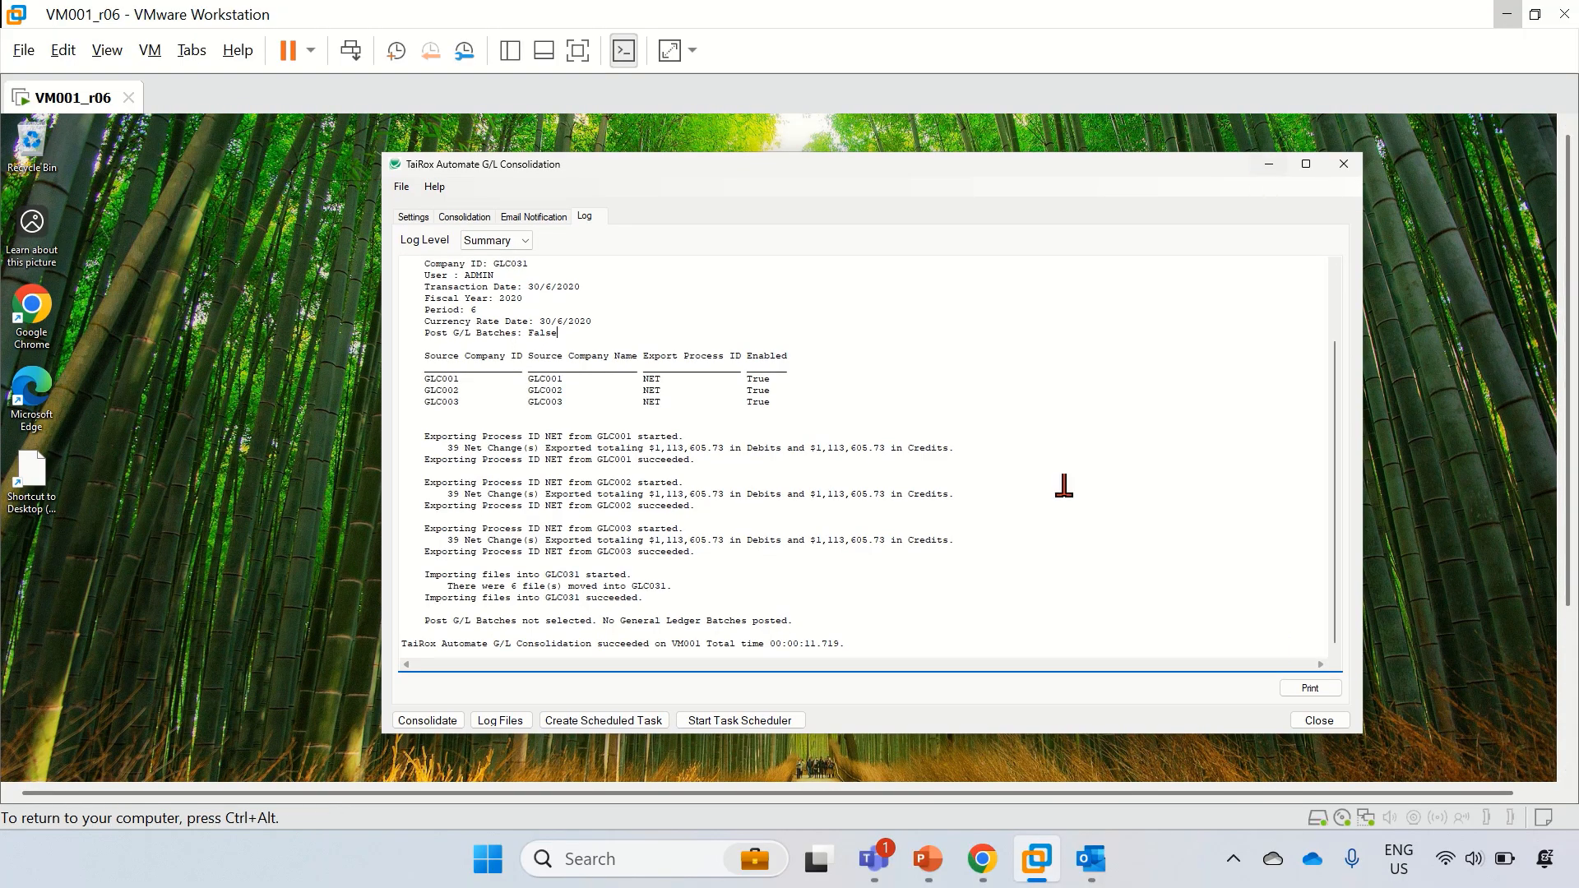
left_click(403, 220)
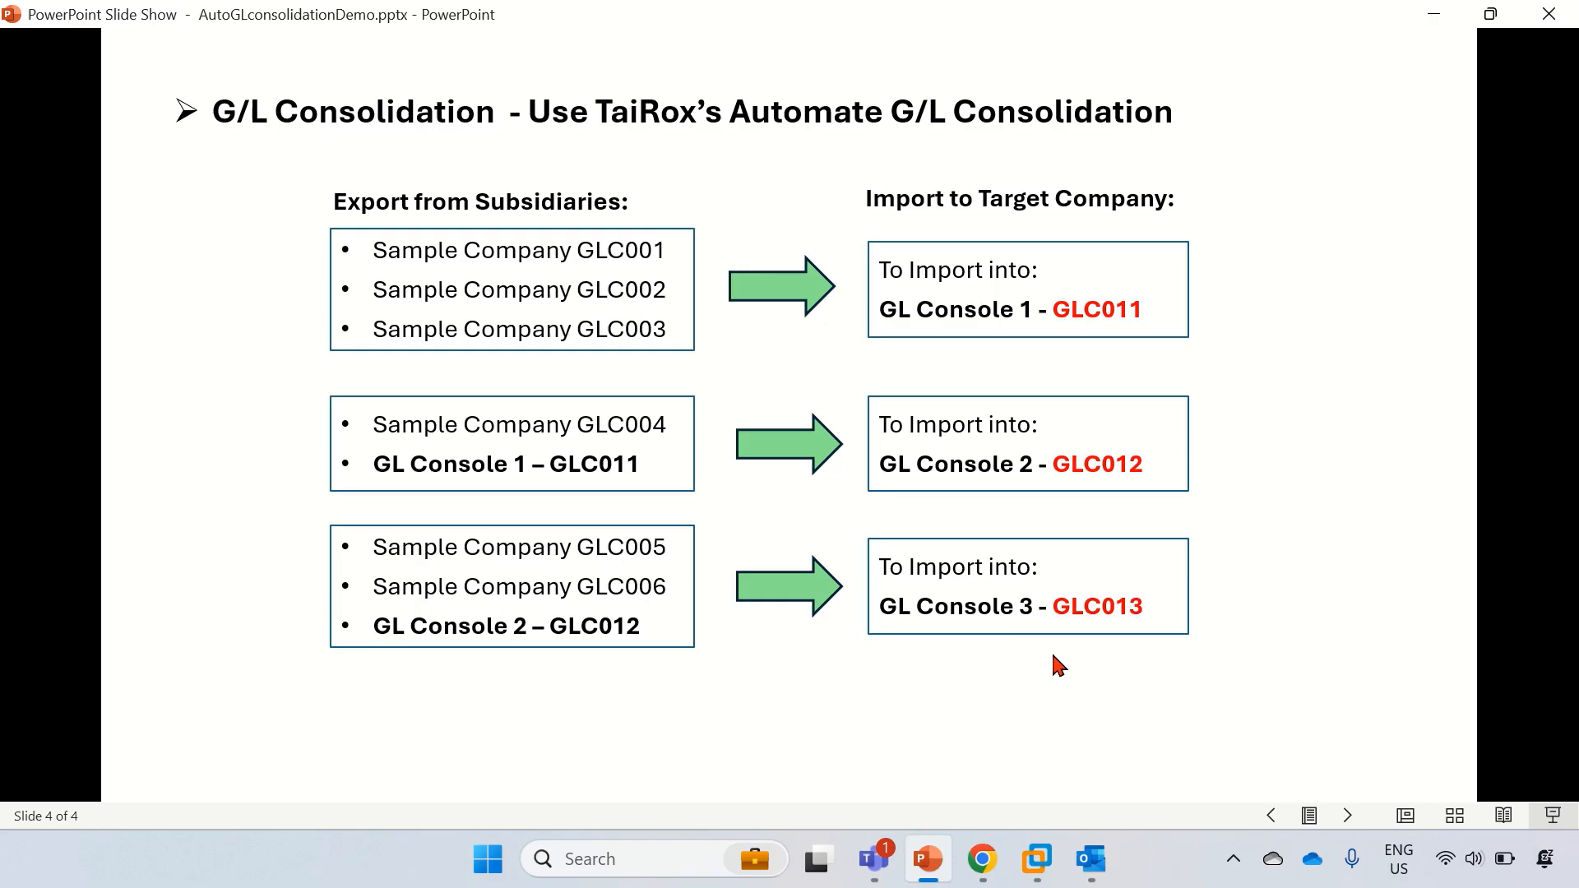
left_click(1037, 864)
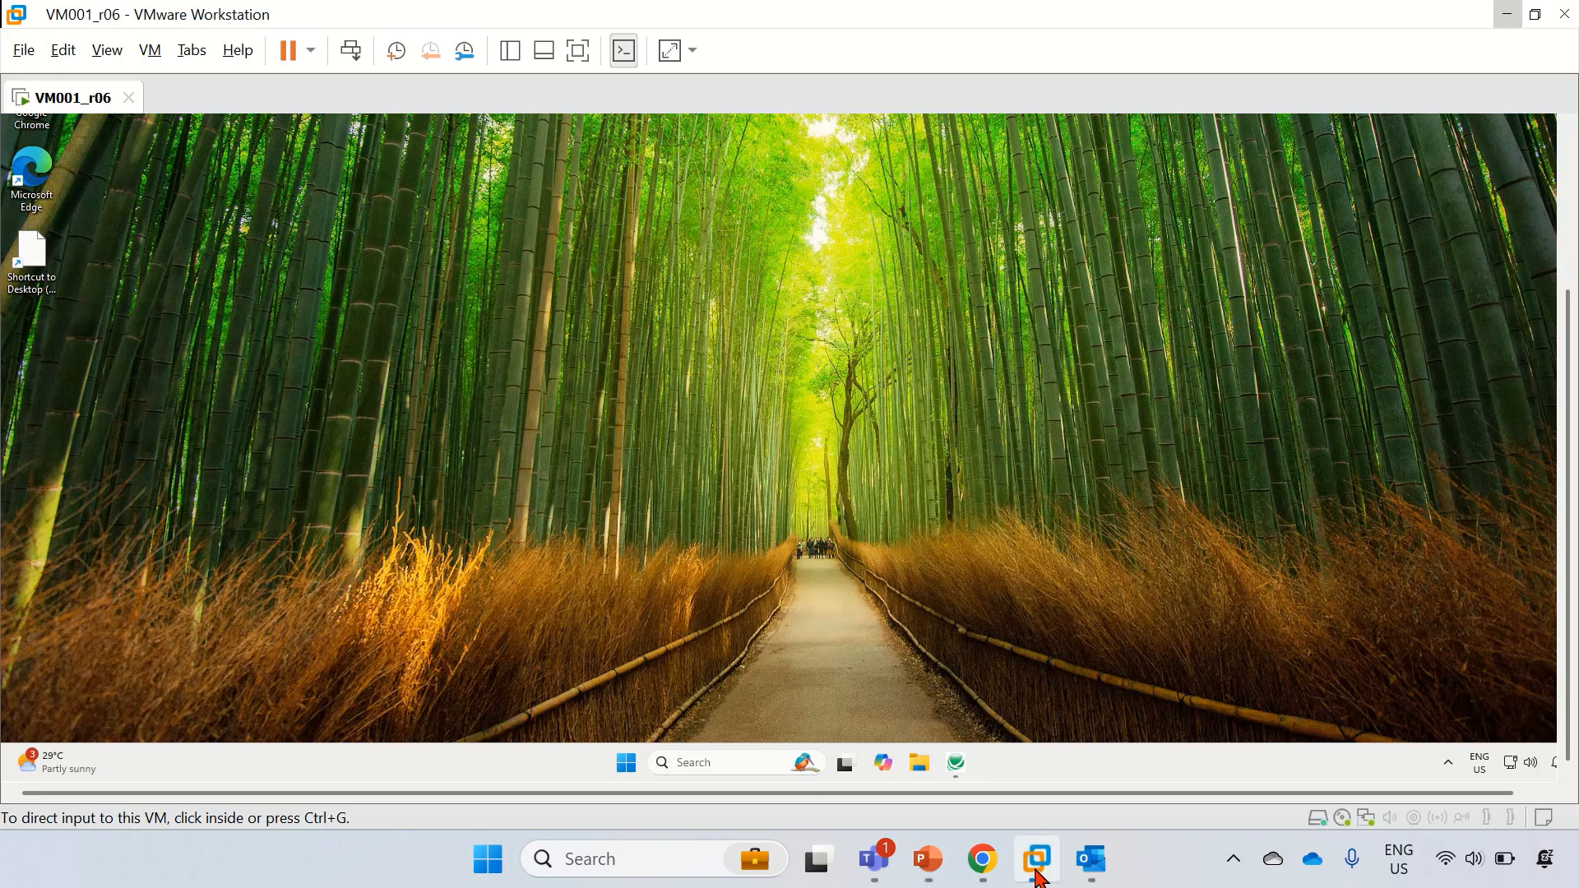
Step: Launch Sage 300 and sign in to company GLC011_CombineGLC001,002,003
left_click(626, 764)
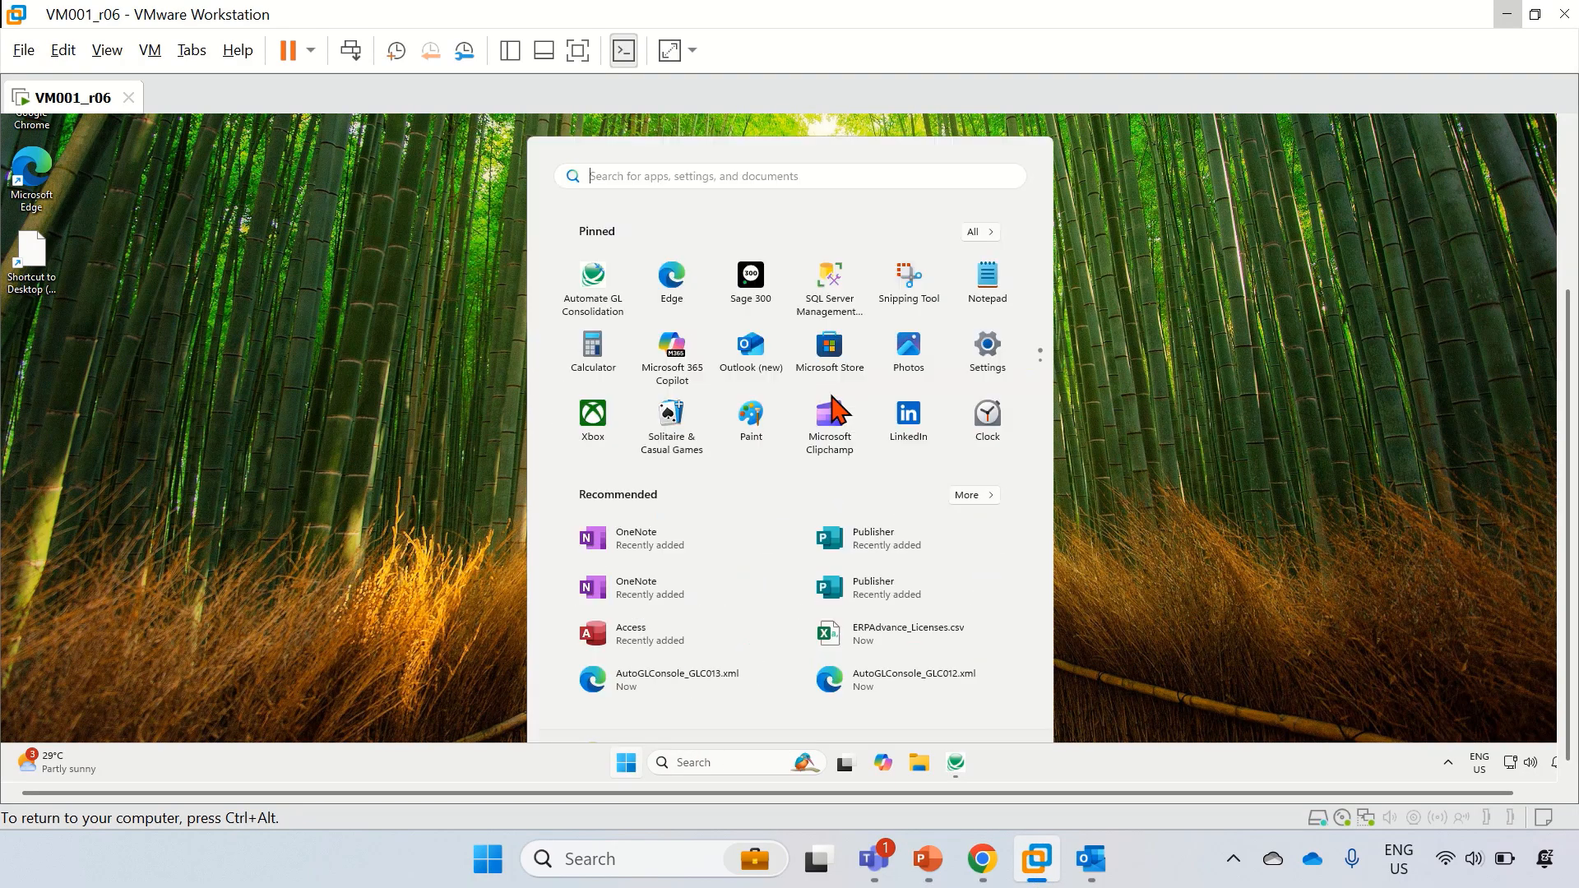
left_click(770, 309)
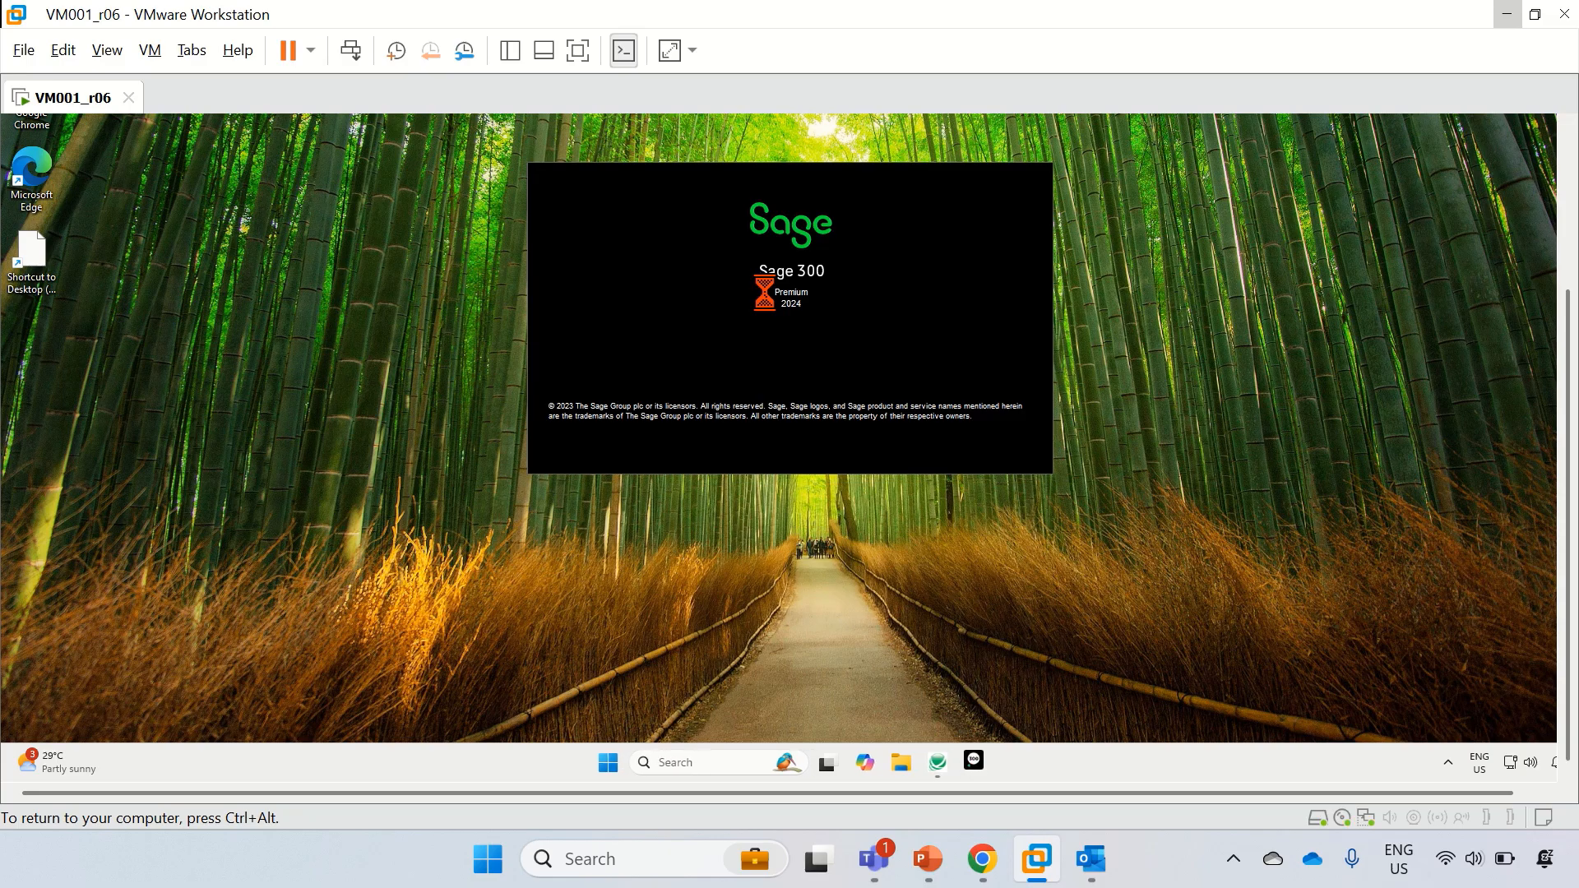
left_click(1570, 211)
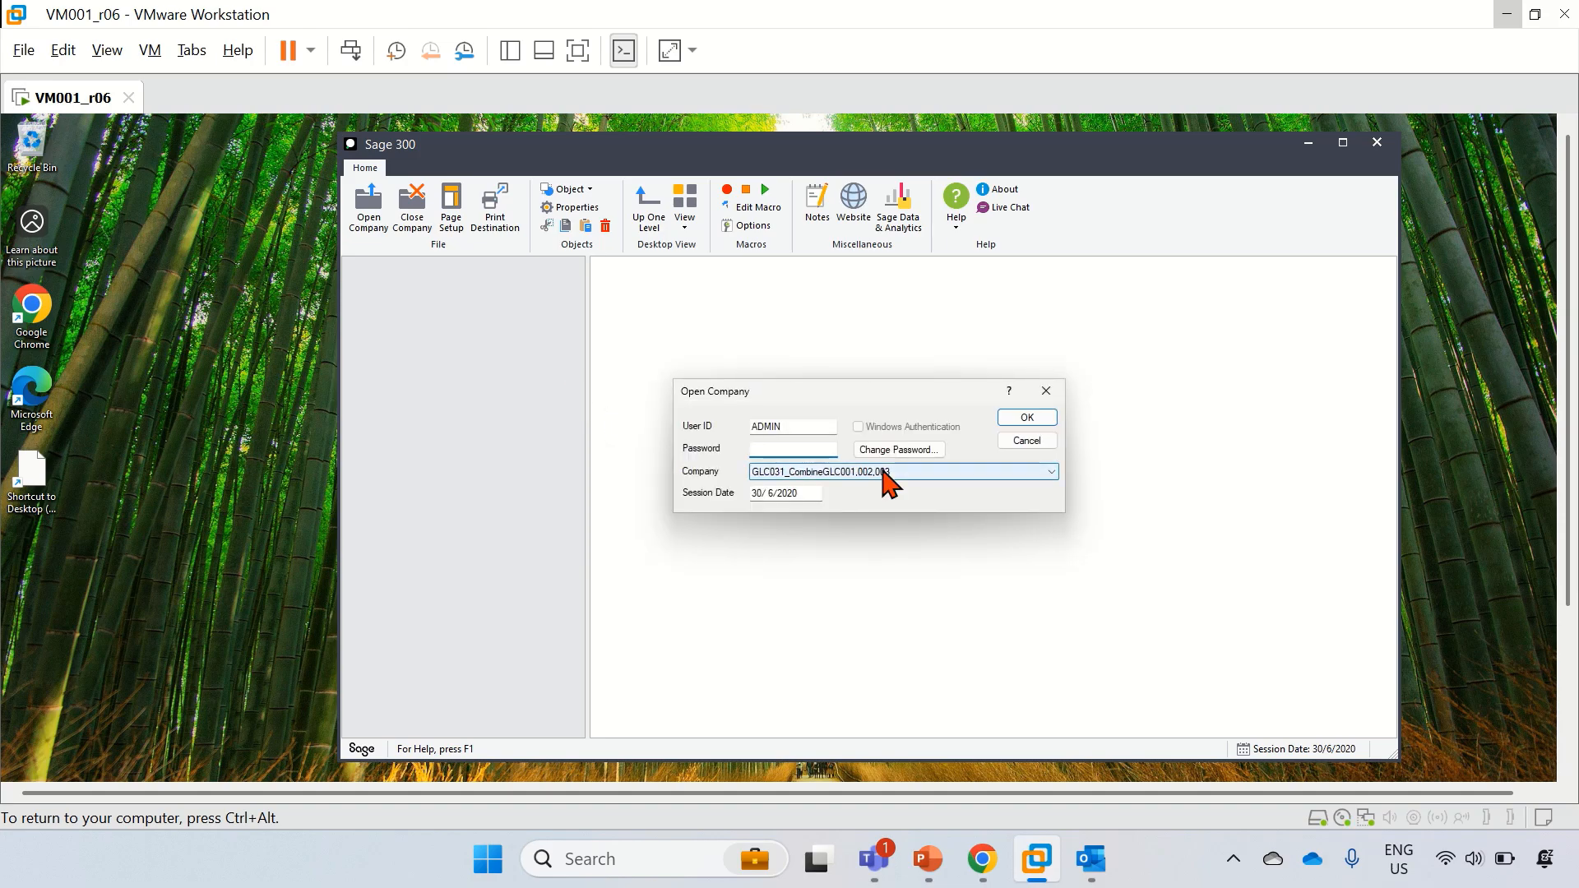
left_click(886, 471)
left_click(878, 561)
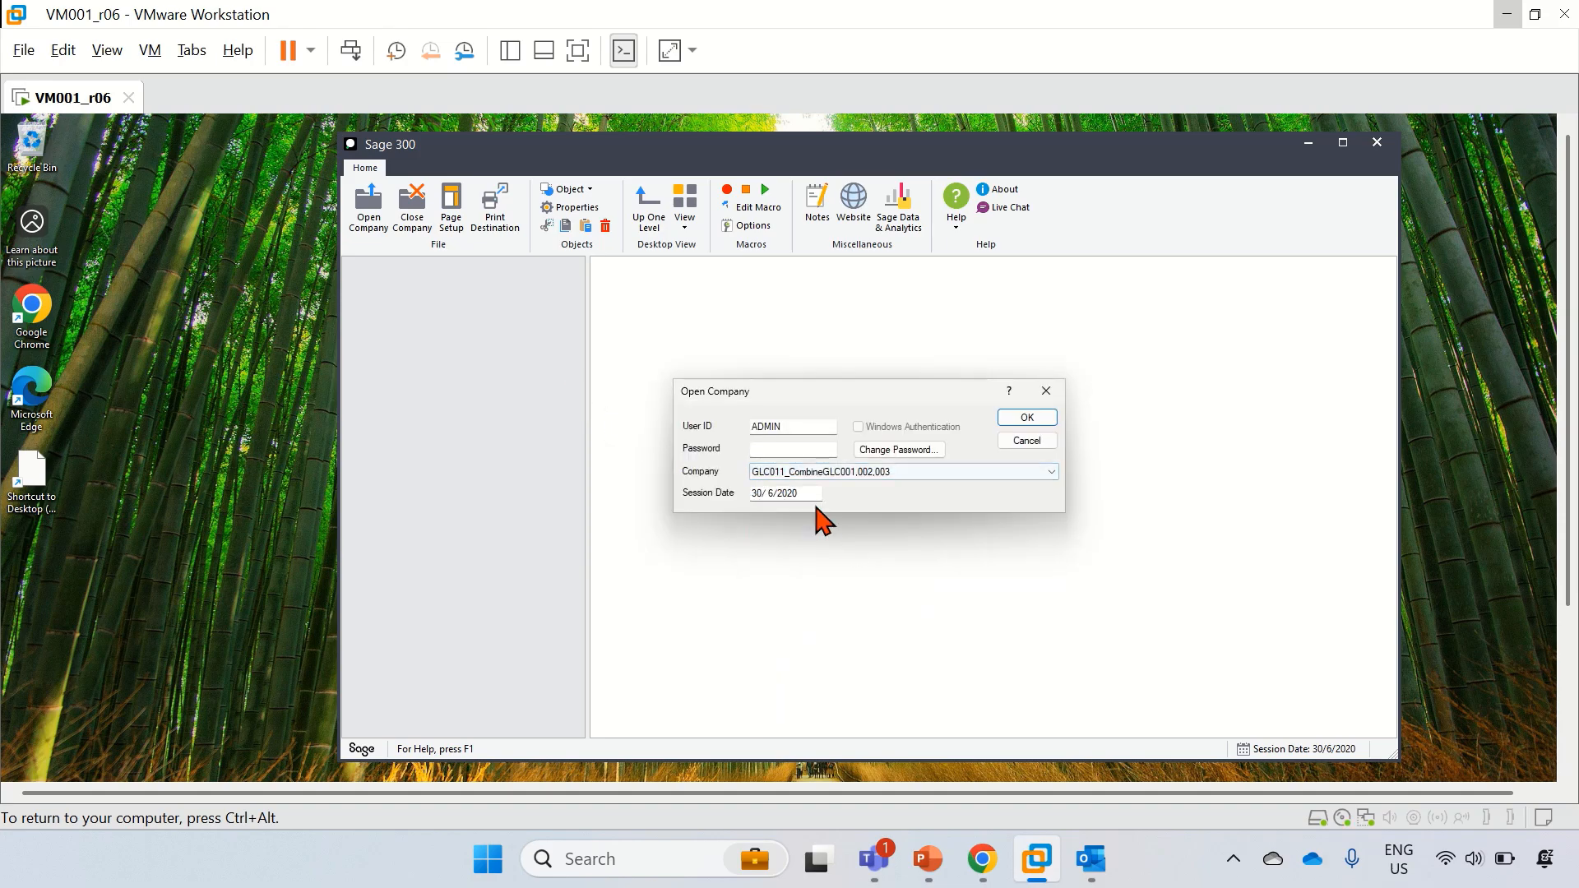
left_click(791, 449)
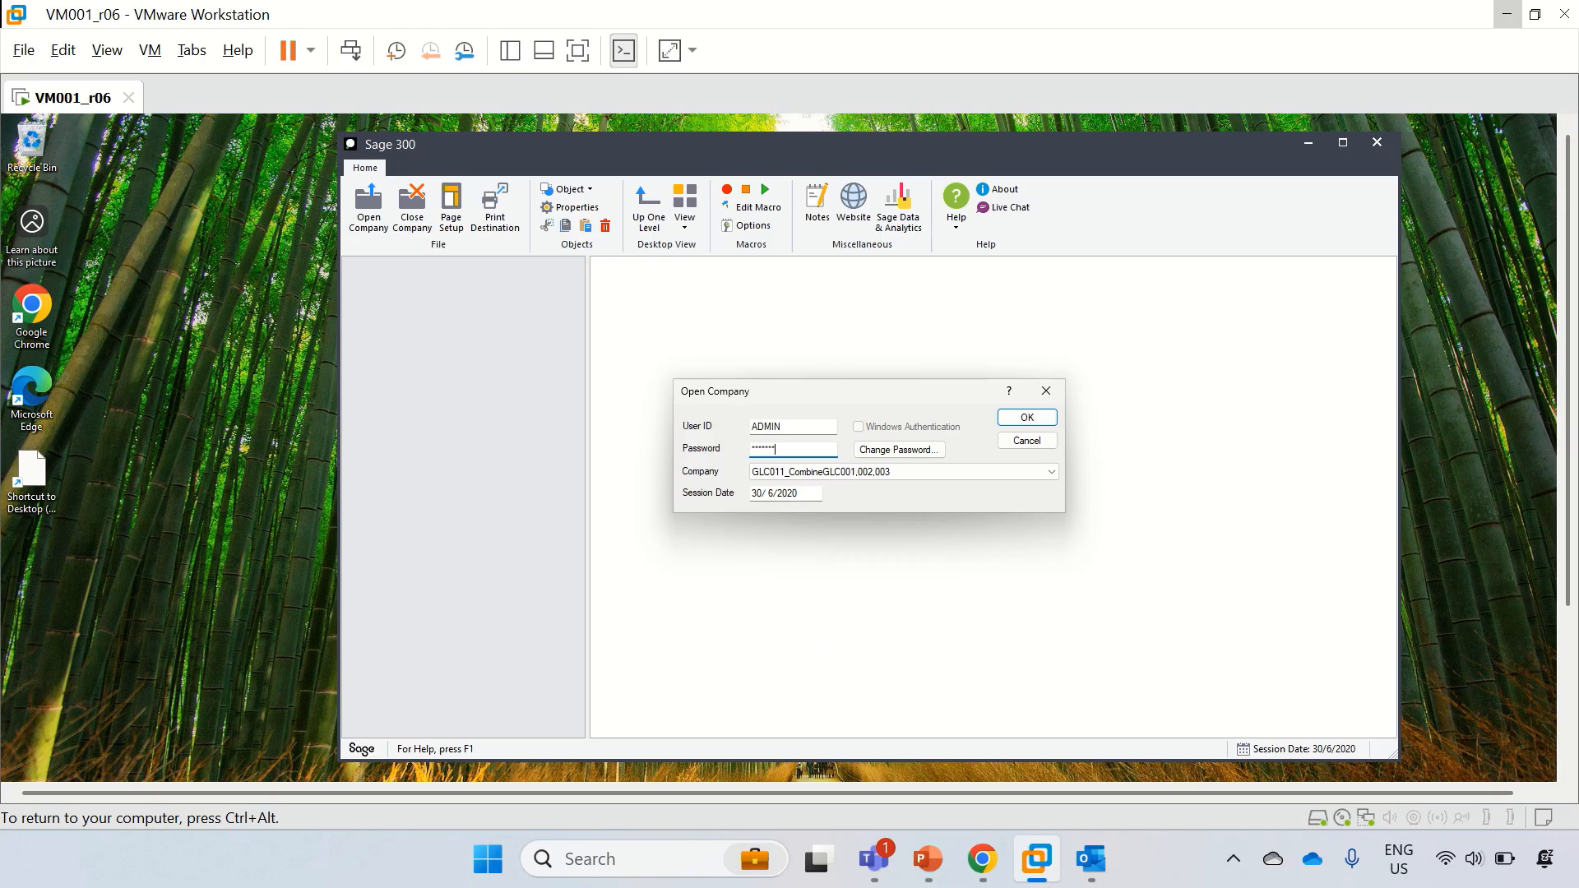
key("Return")
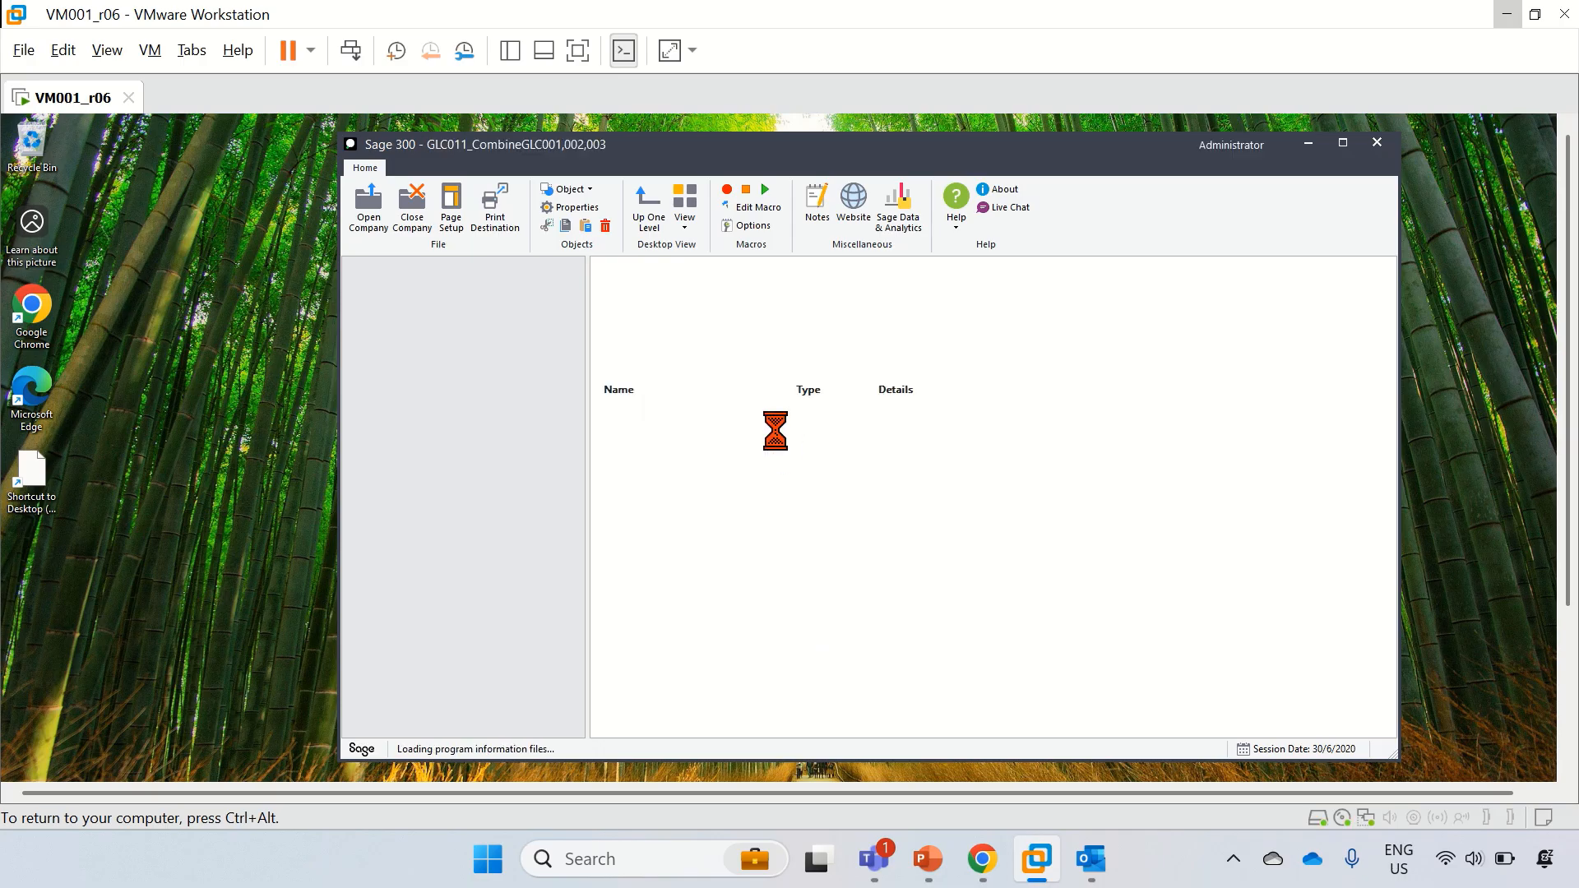
Step: Dismiss the unregistered applications, licenses and expired licenses warnings
left_click(992, 535)
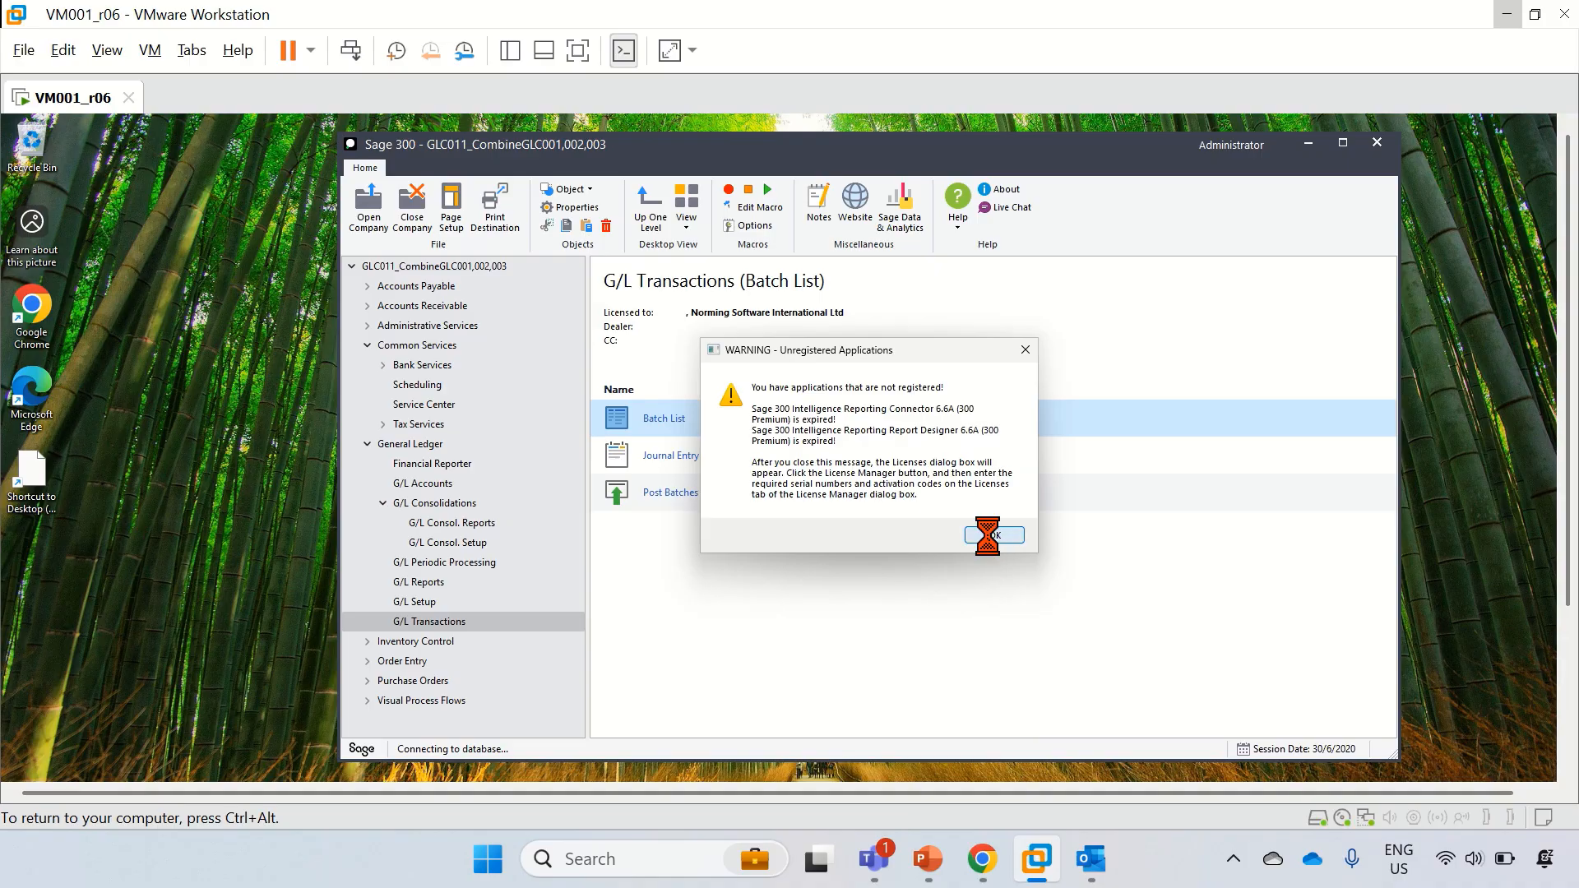
left_click(1019, 538)
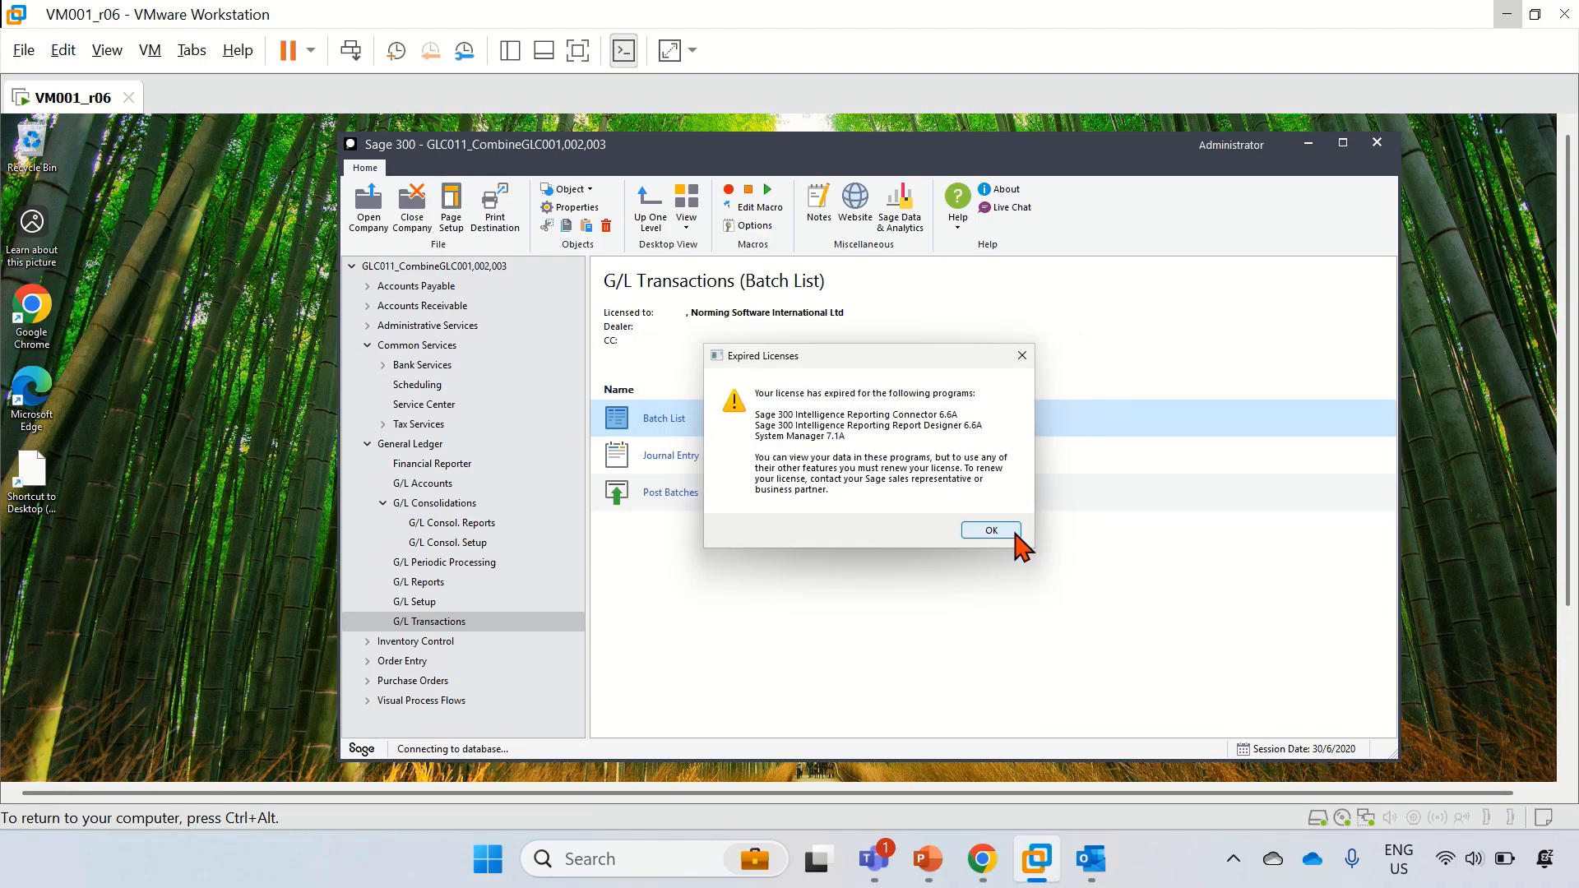
left_click(1017, 537)
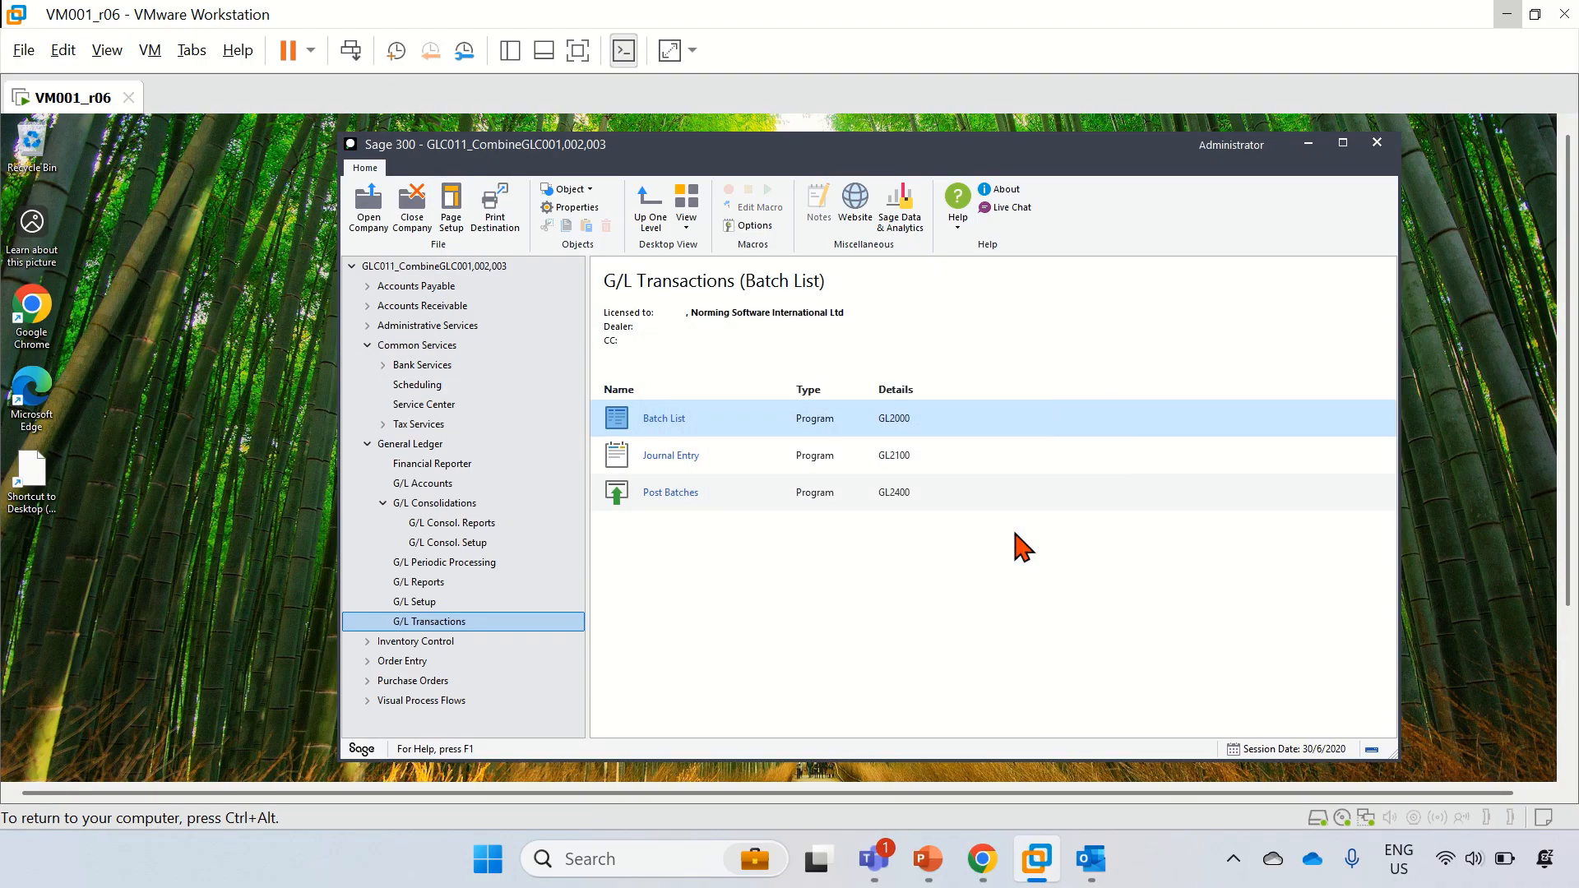
Step: Open GLC011's G/L Batch List to check it, then close it
left_click(683, 428)
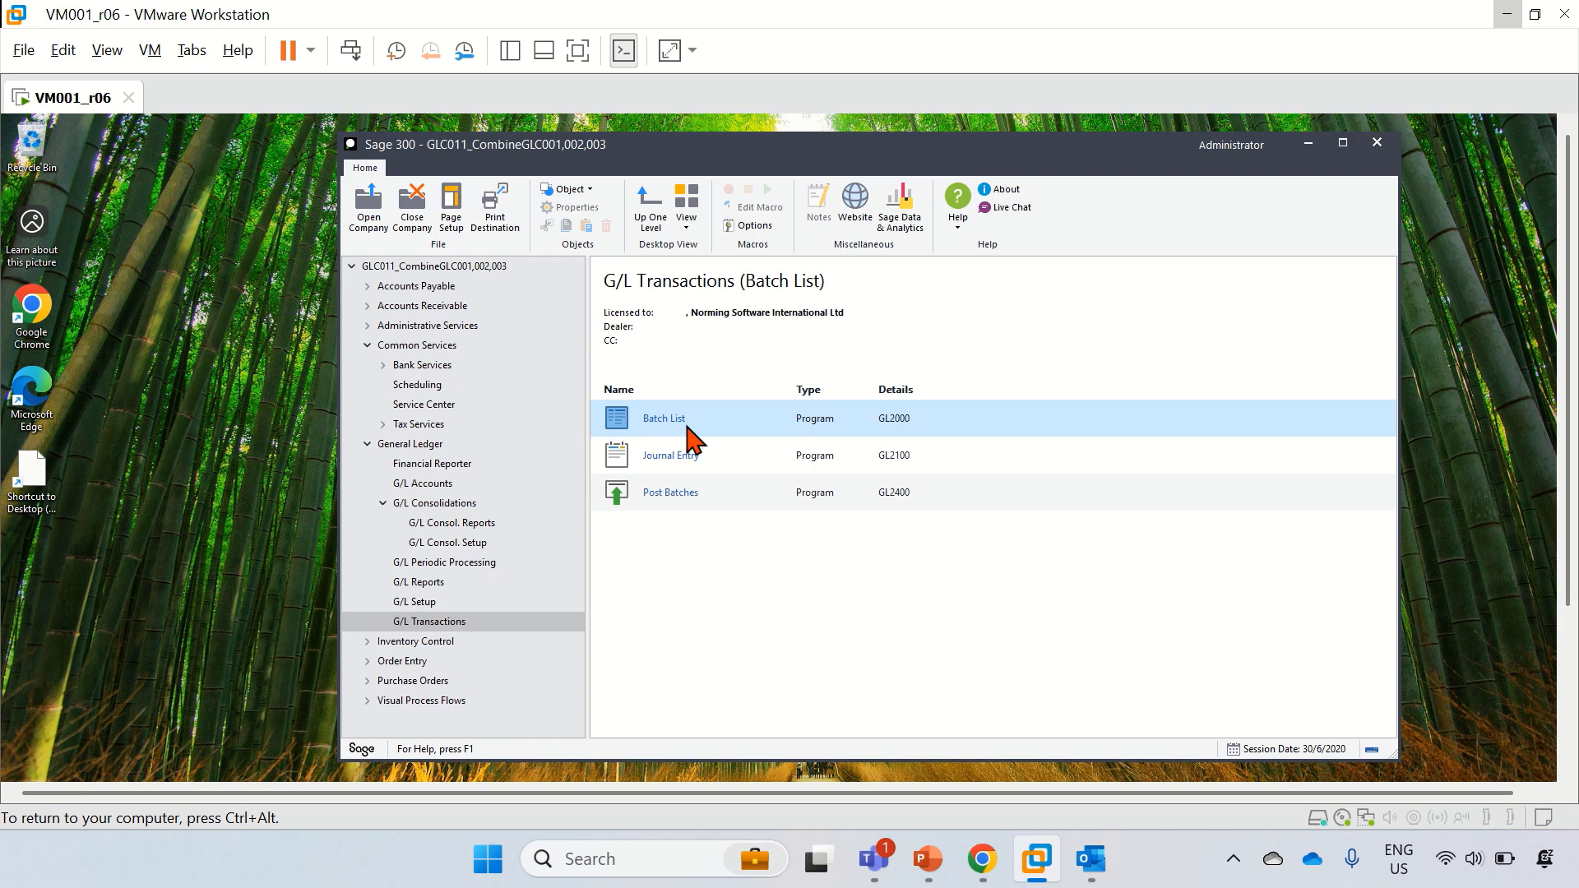
double_click(686, 427)
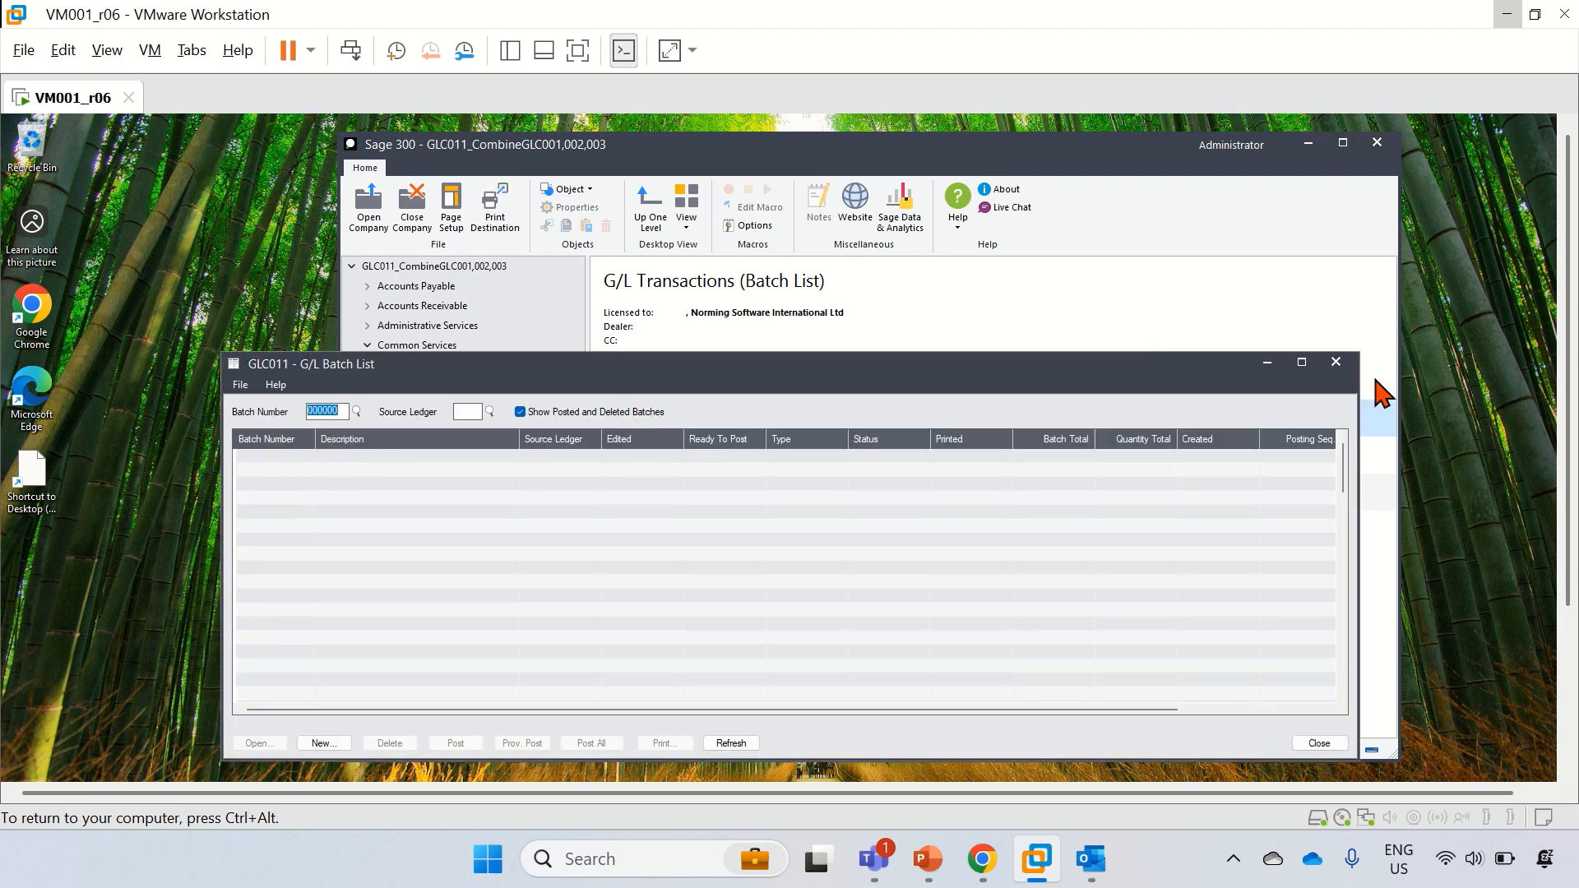
left_click(1336, 362)
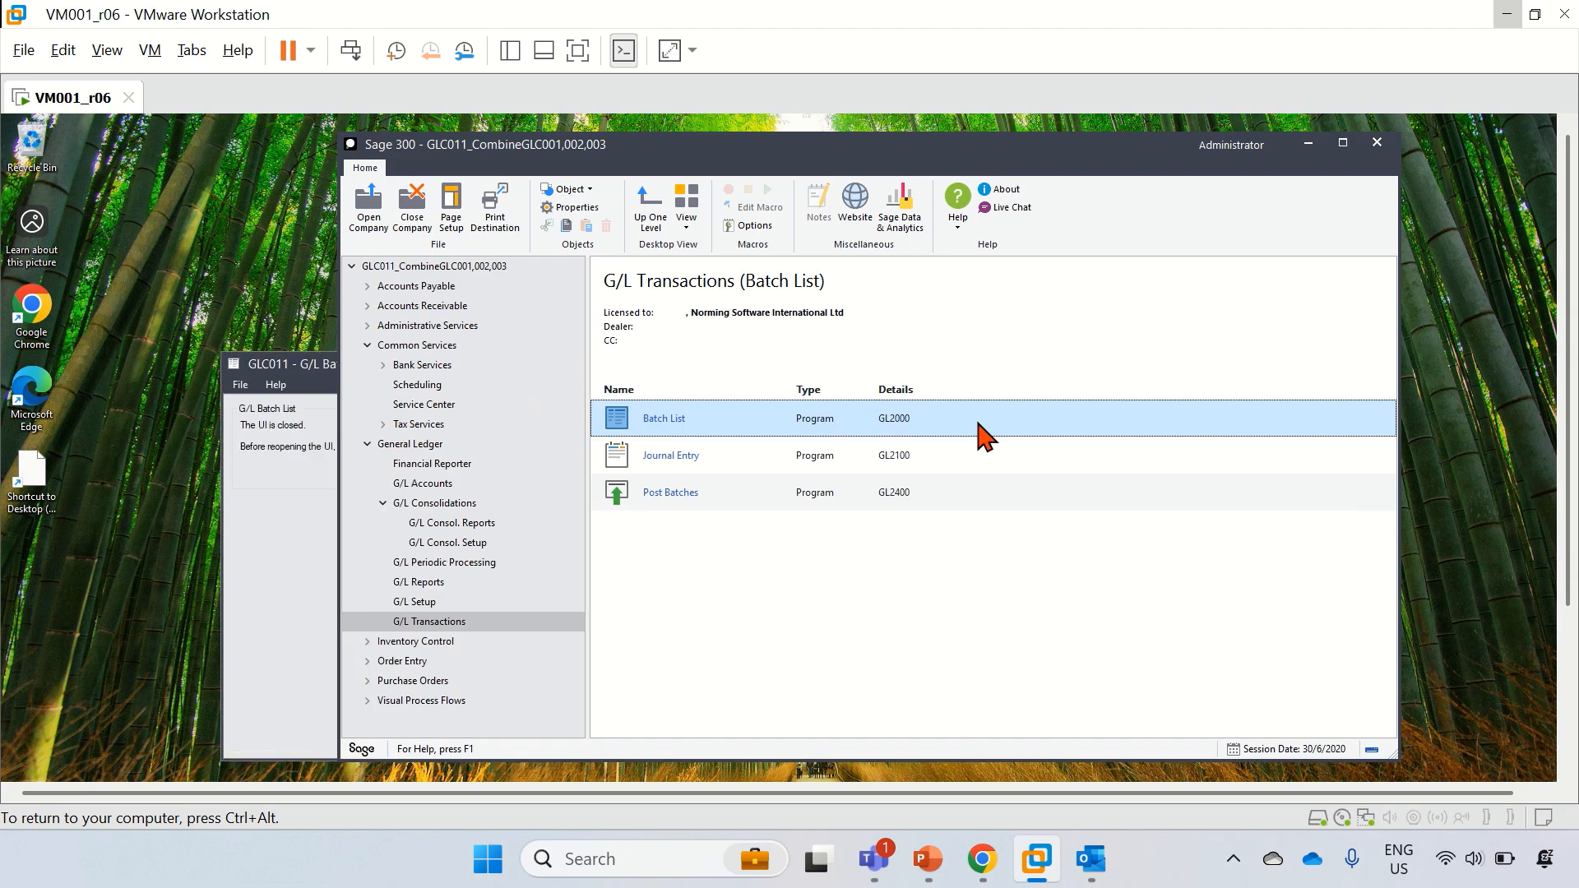
Step: Browse source units S001 through S003 in G/L Consol. Setup's Import Unit Maintenance, then close it
left_click(455, 504)
left_click(463, 542)
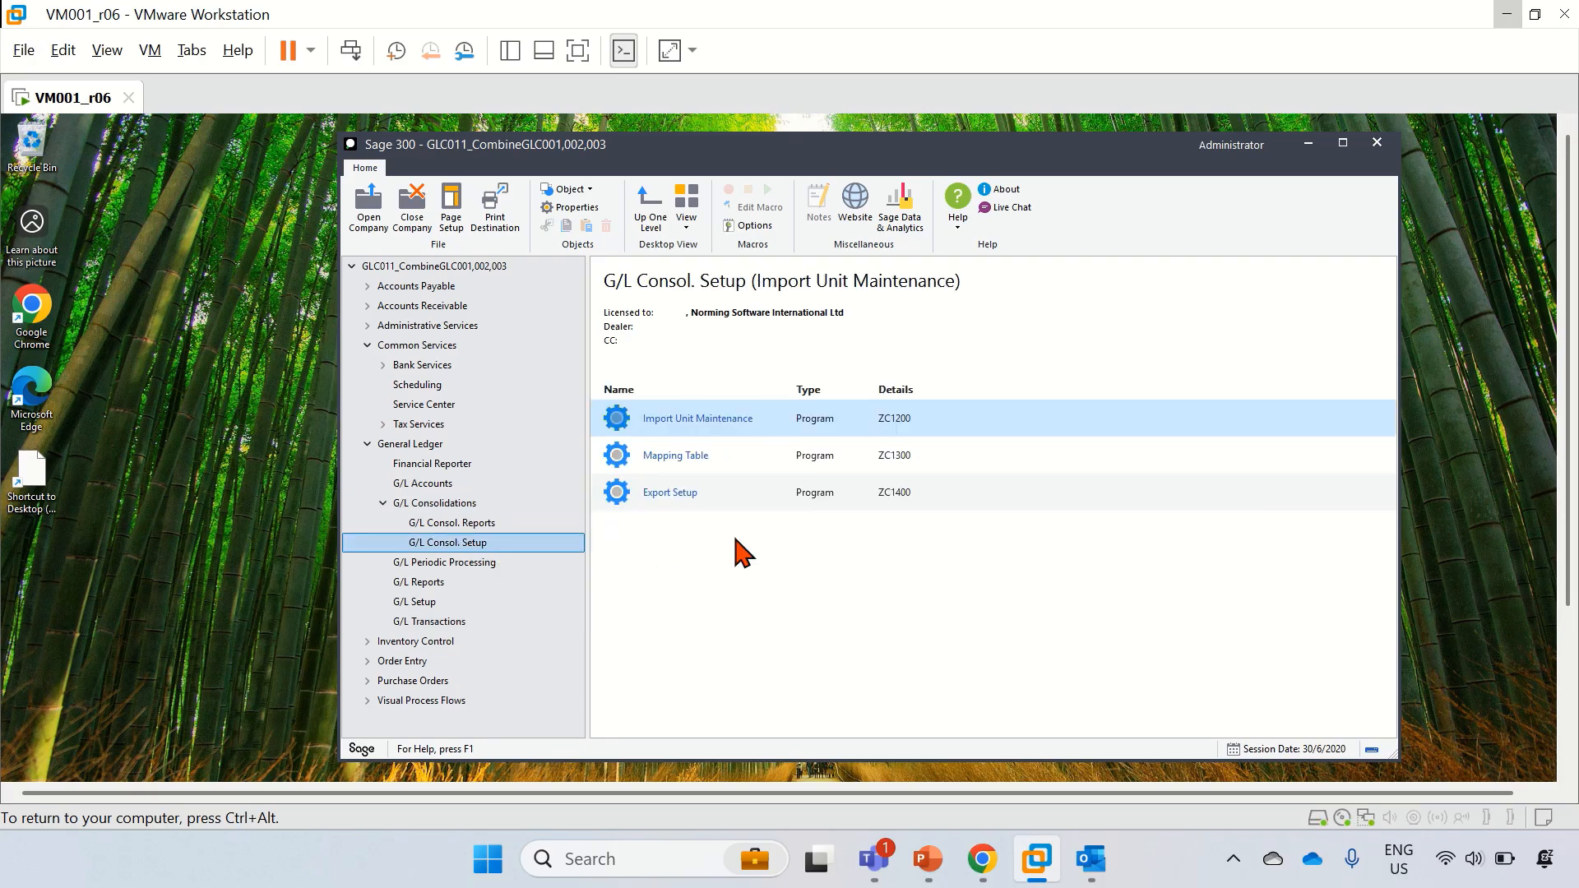
left_click(686, 423)
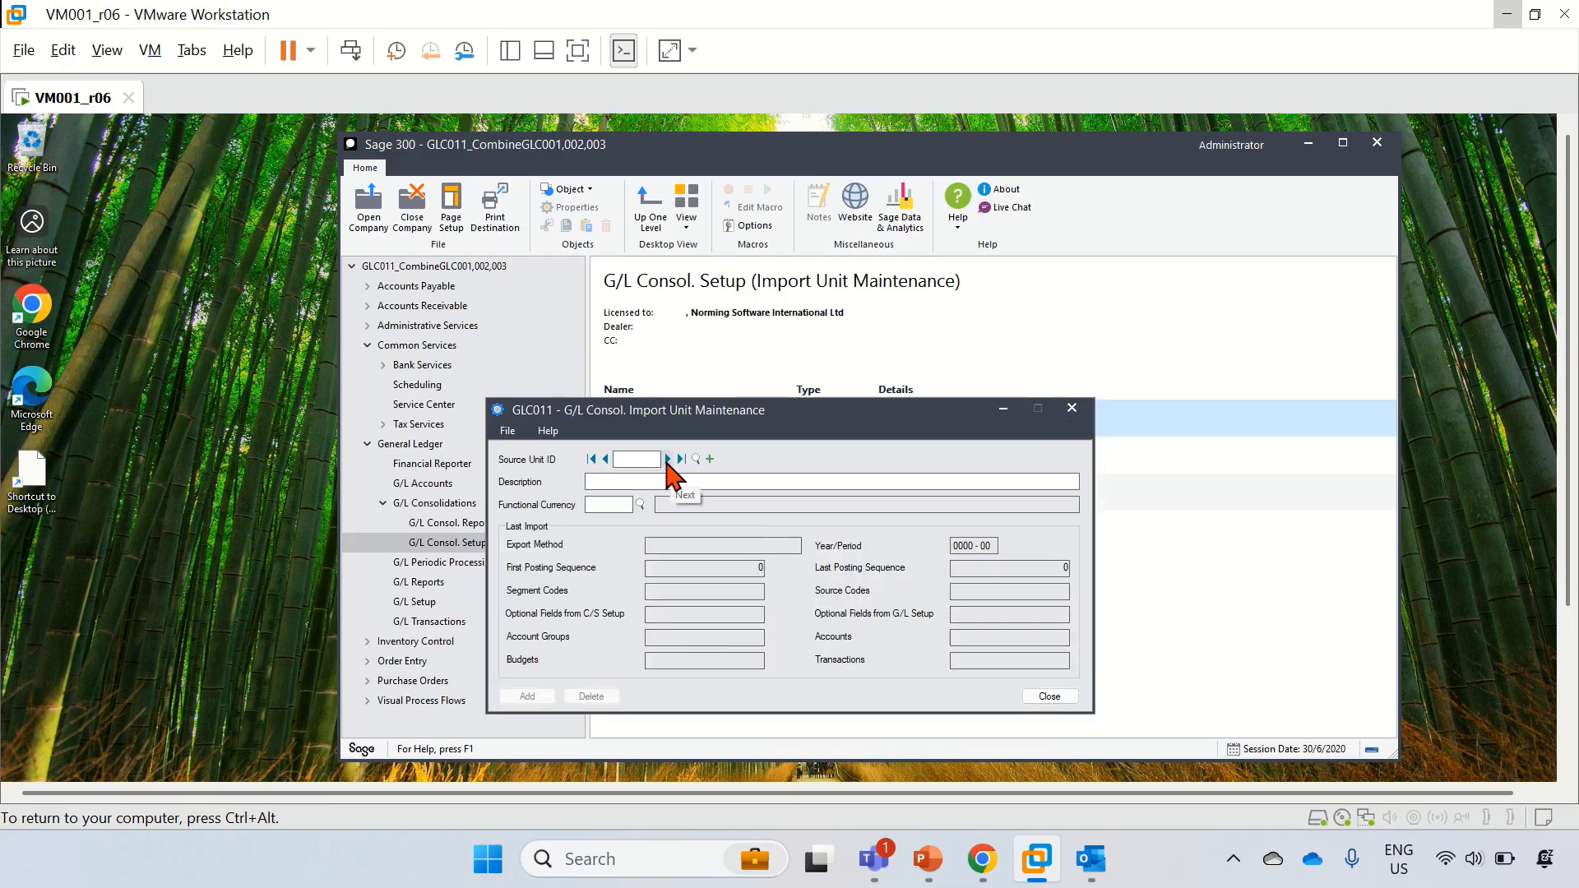
left_click(667, 459)
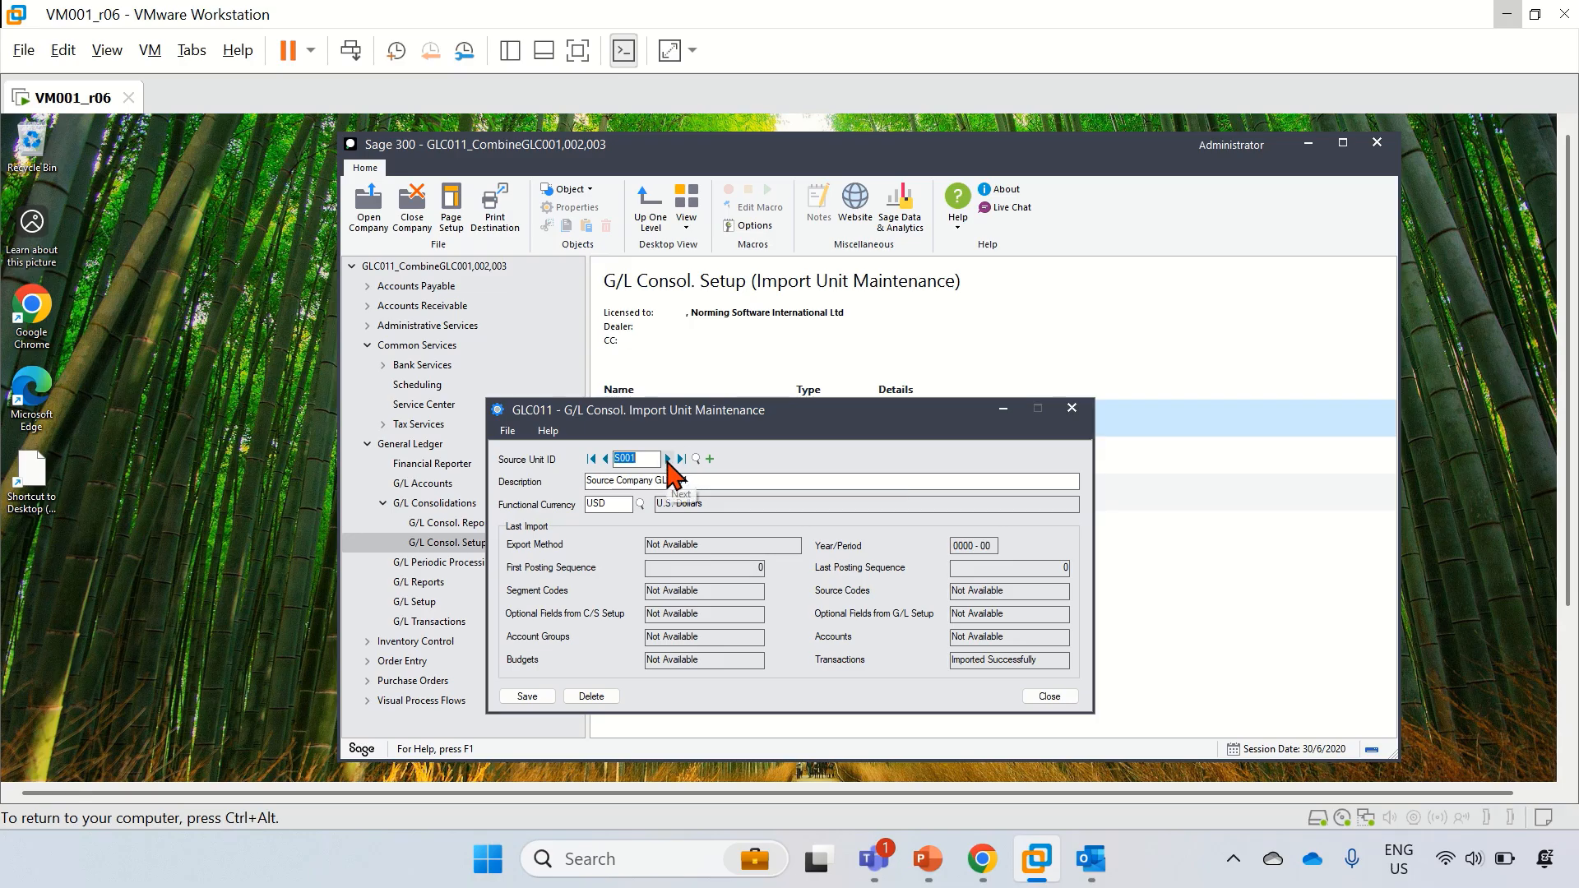
left_click(667, 459)
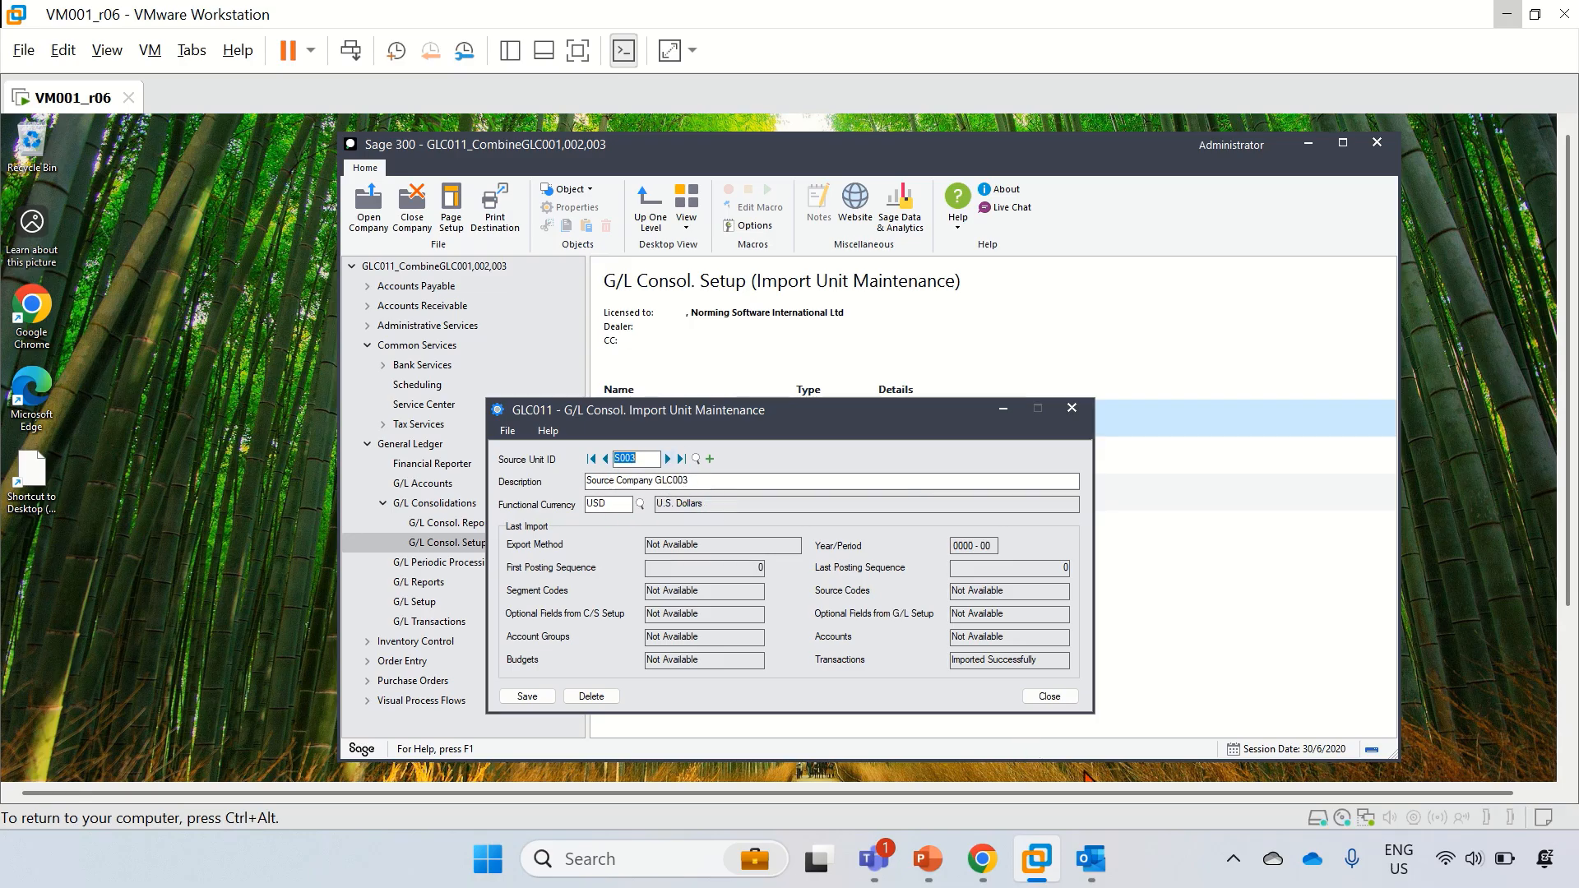
left_click(1053, 698)
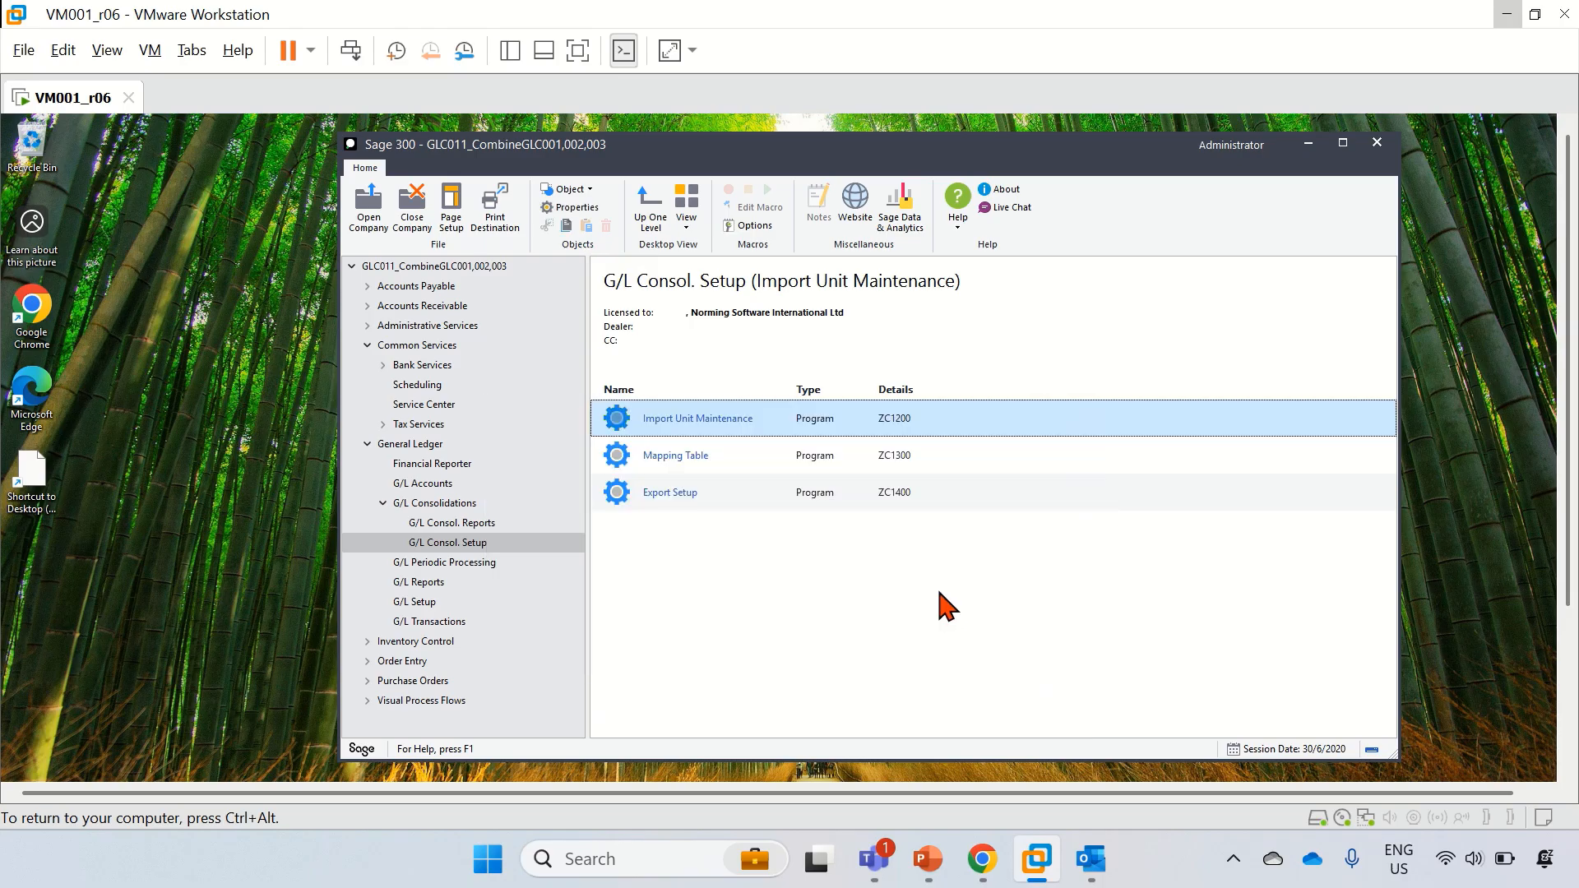
Step: Step through GLC011's Export Setup processes BAL, TPS and NET for unit S011, then close it
left_click(679, 499)
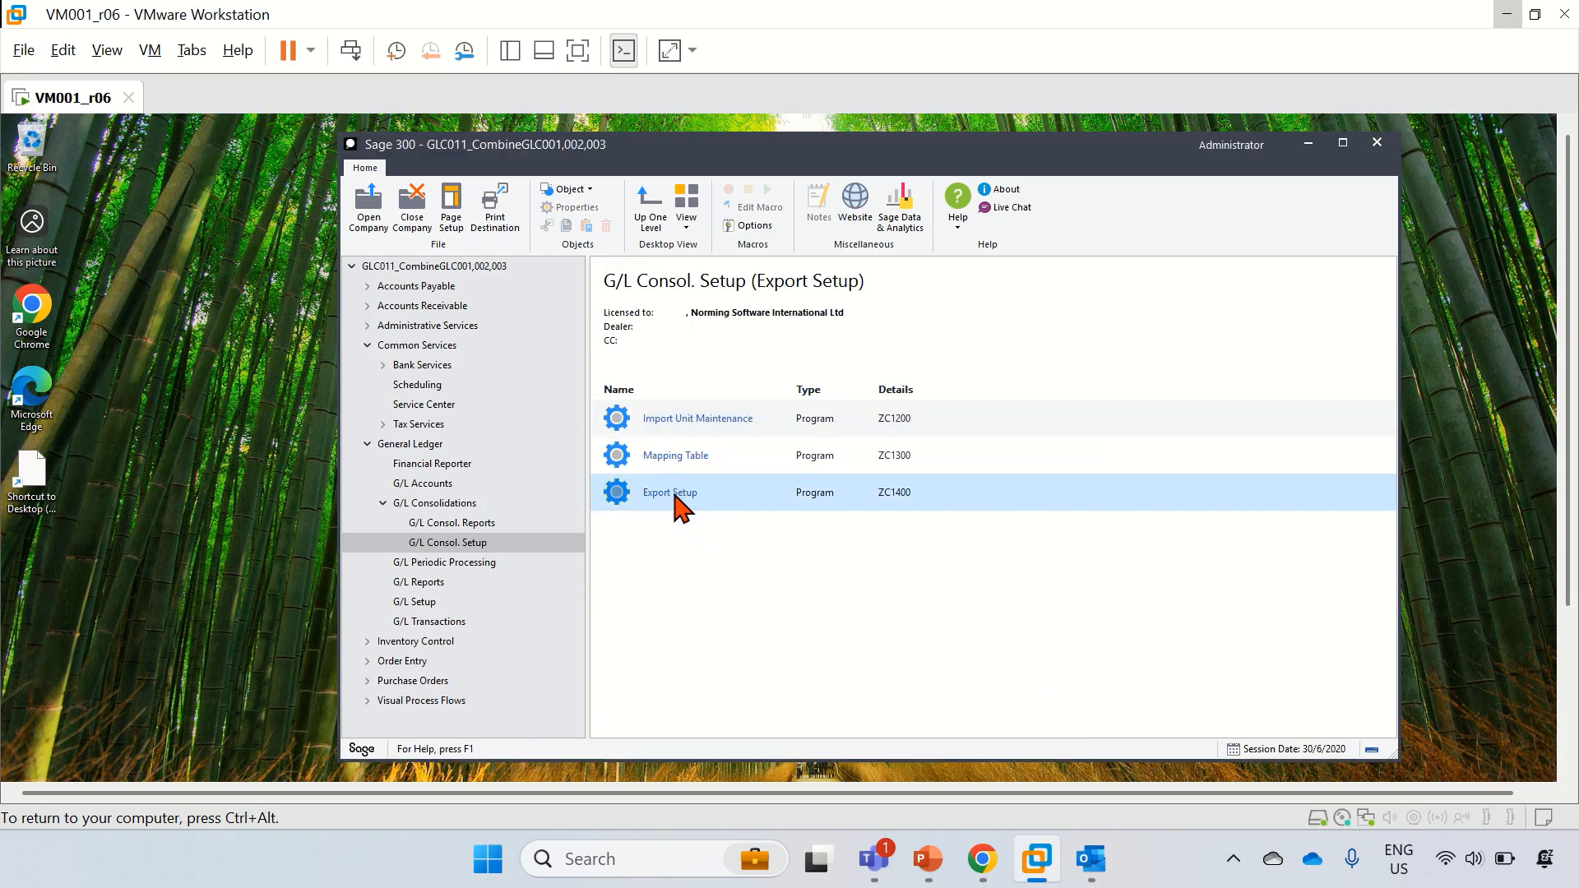
double_click(673, 494)
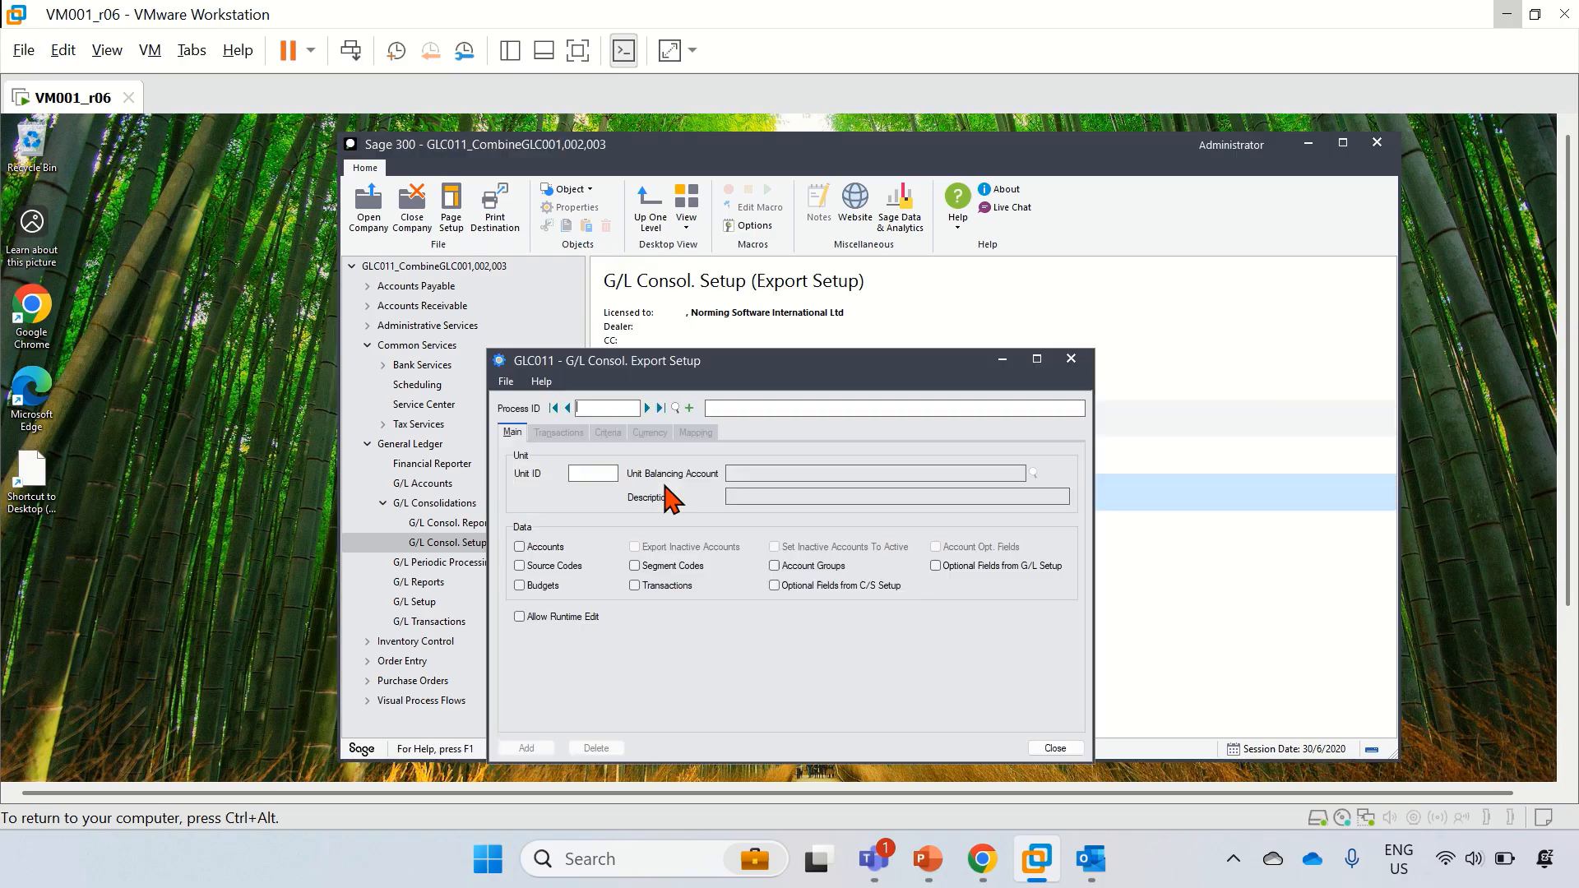
left_click(647, 407)
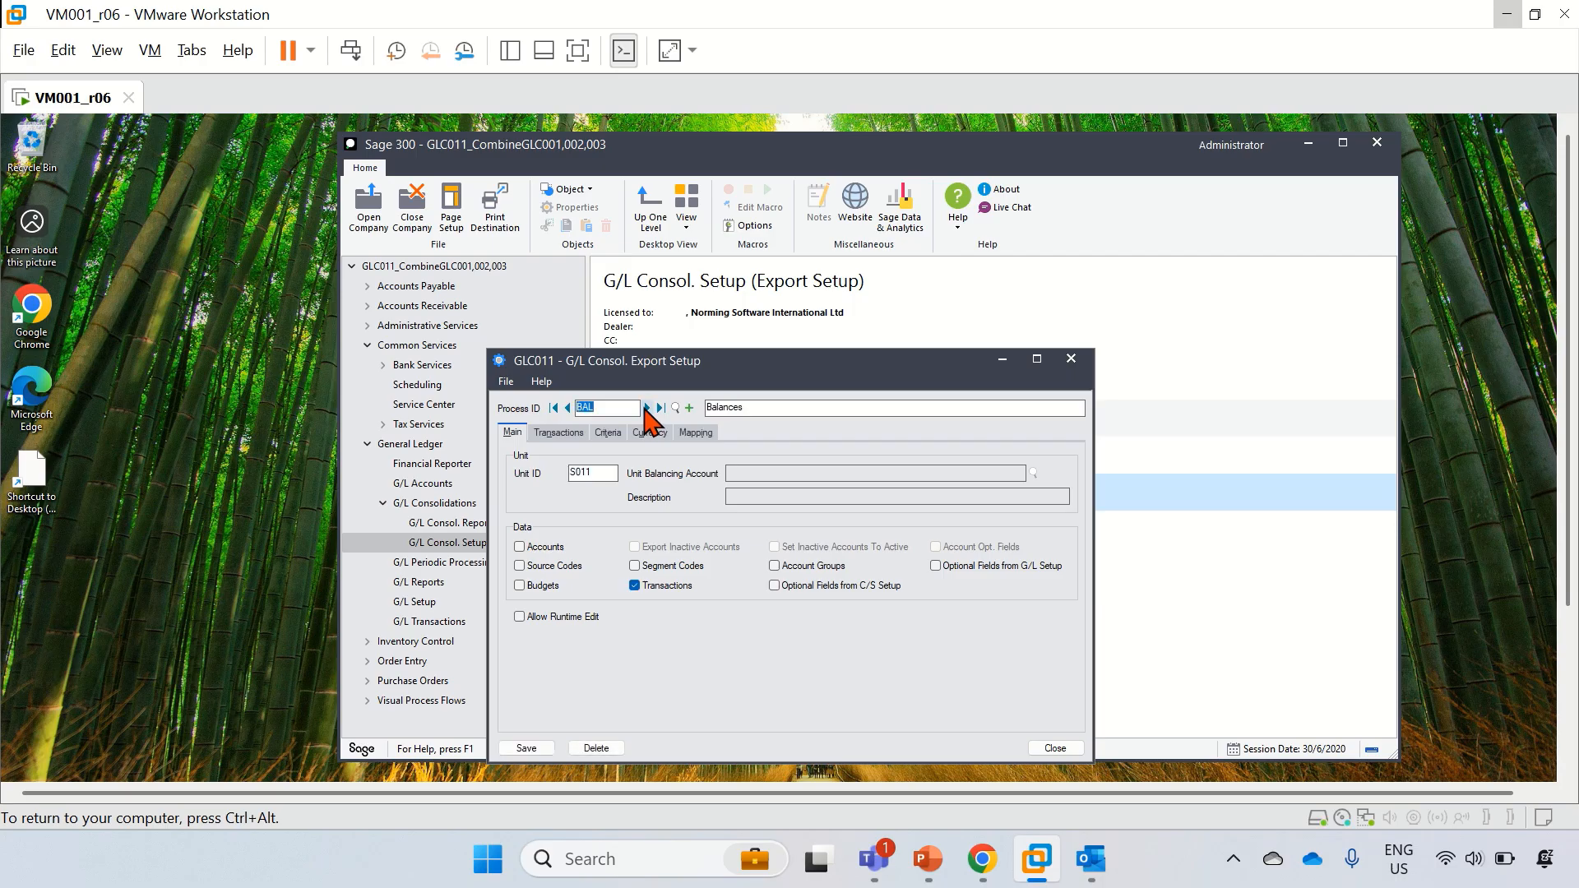
left_click(646, 408)
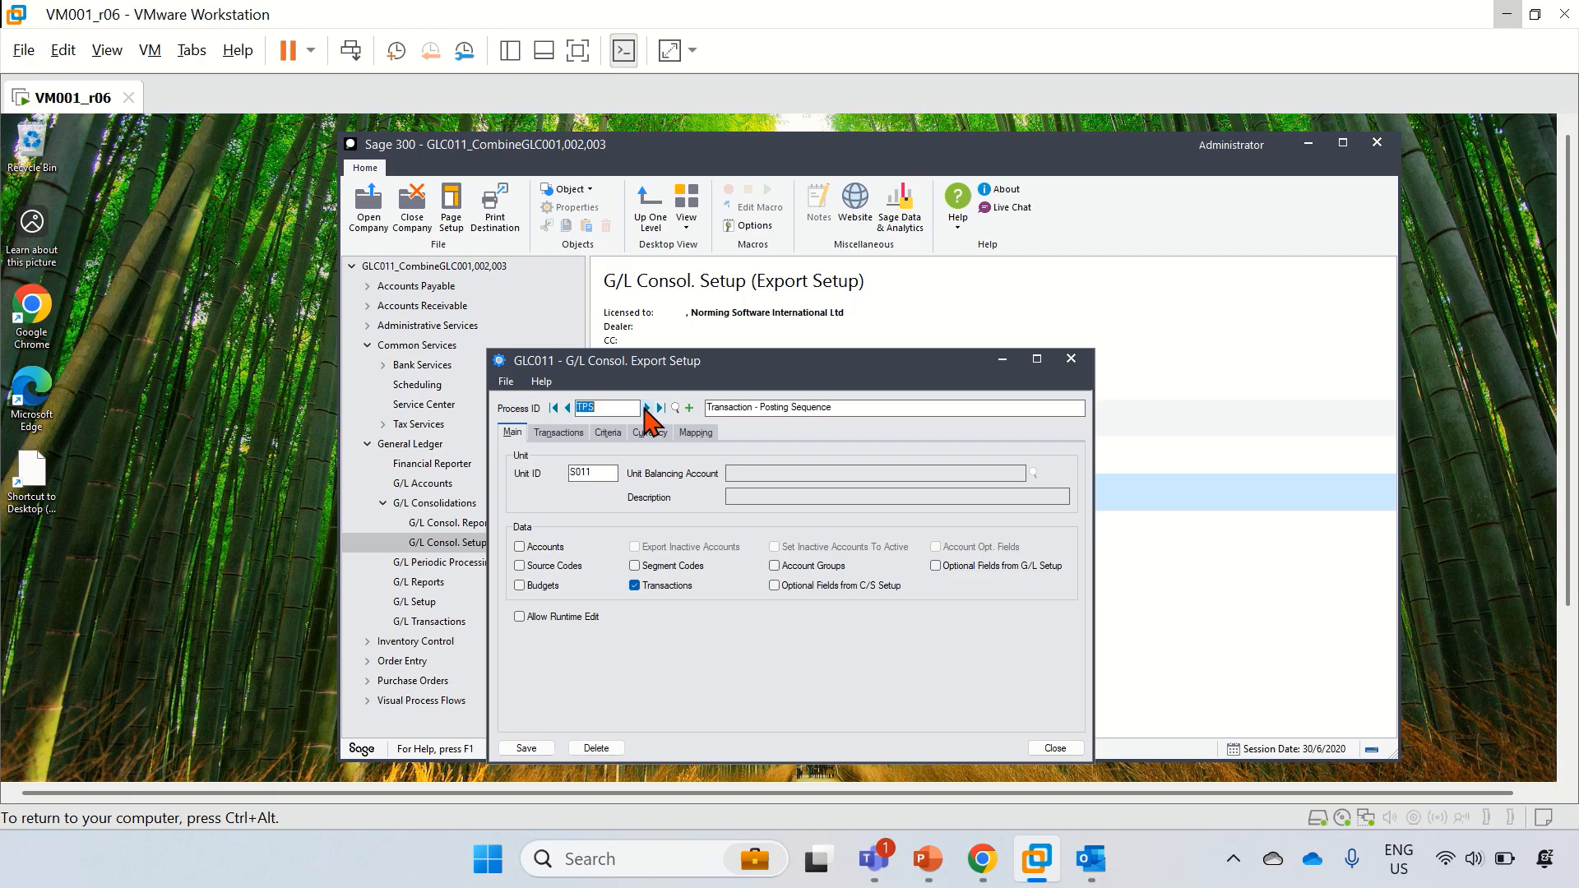
left_click(566, 408)
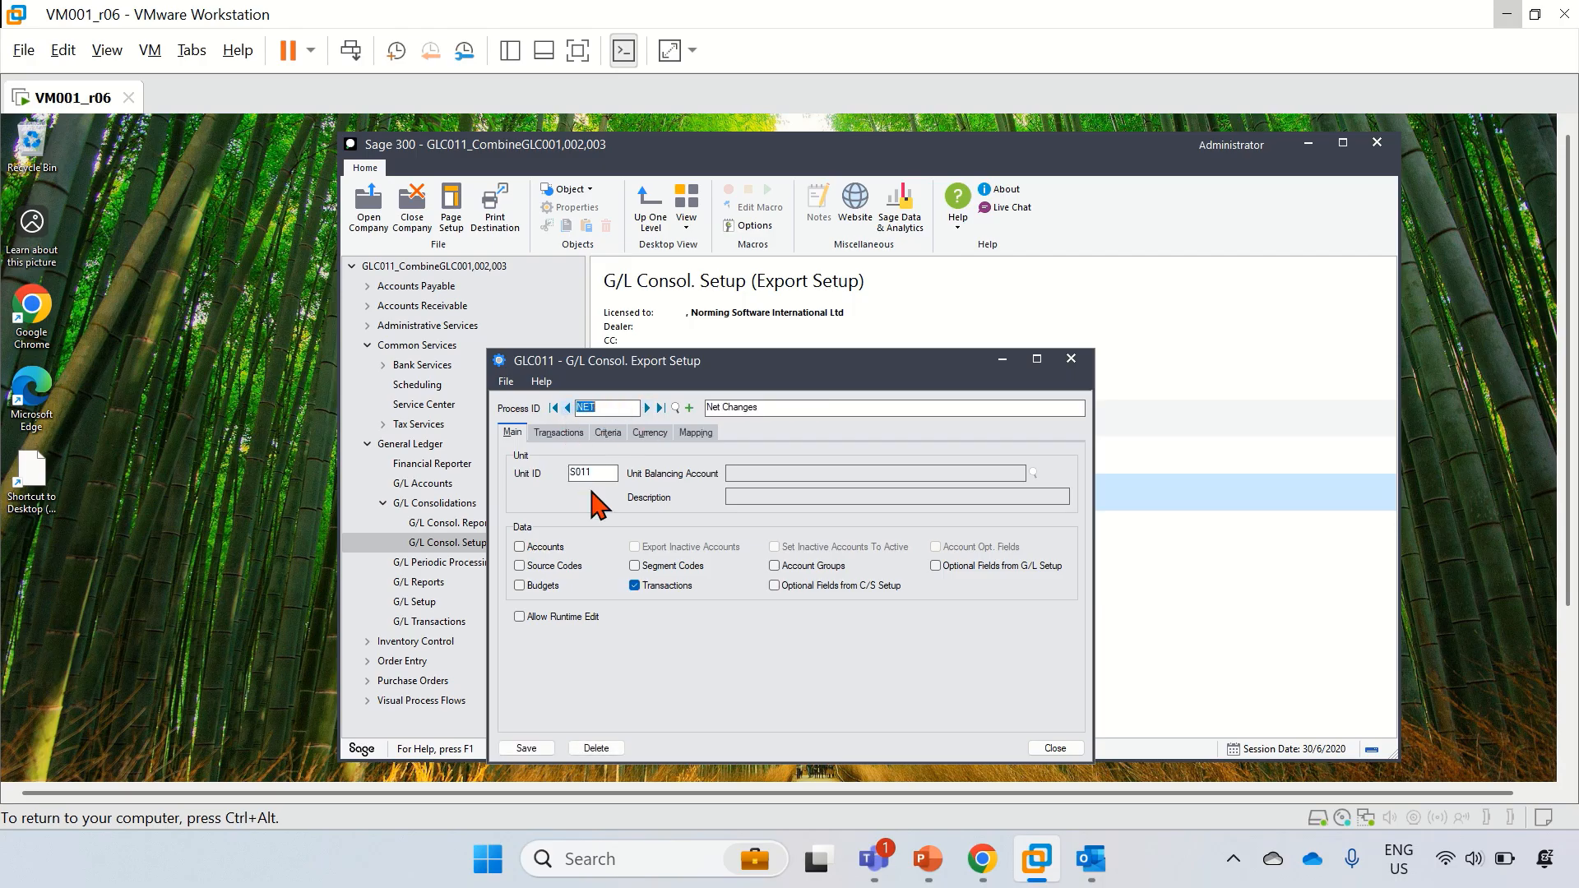
left_click(1071, 359)
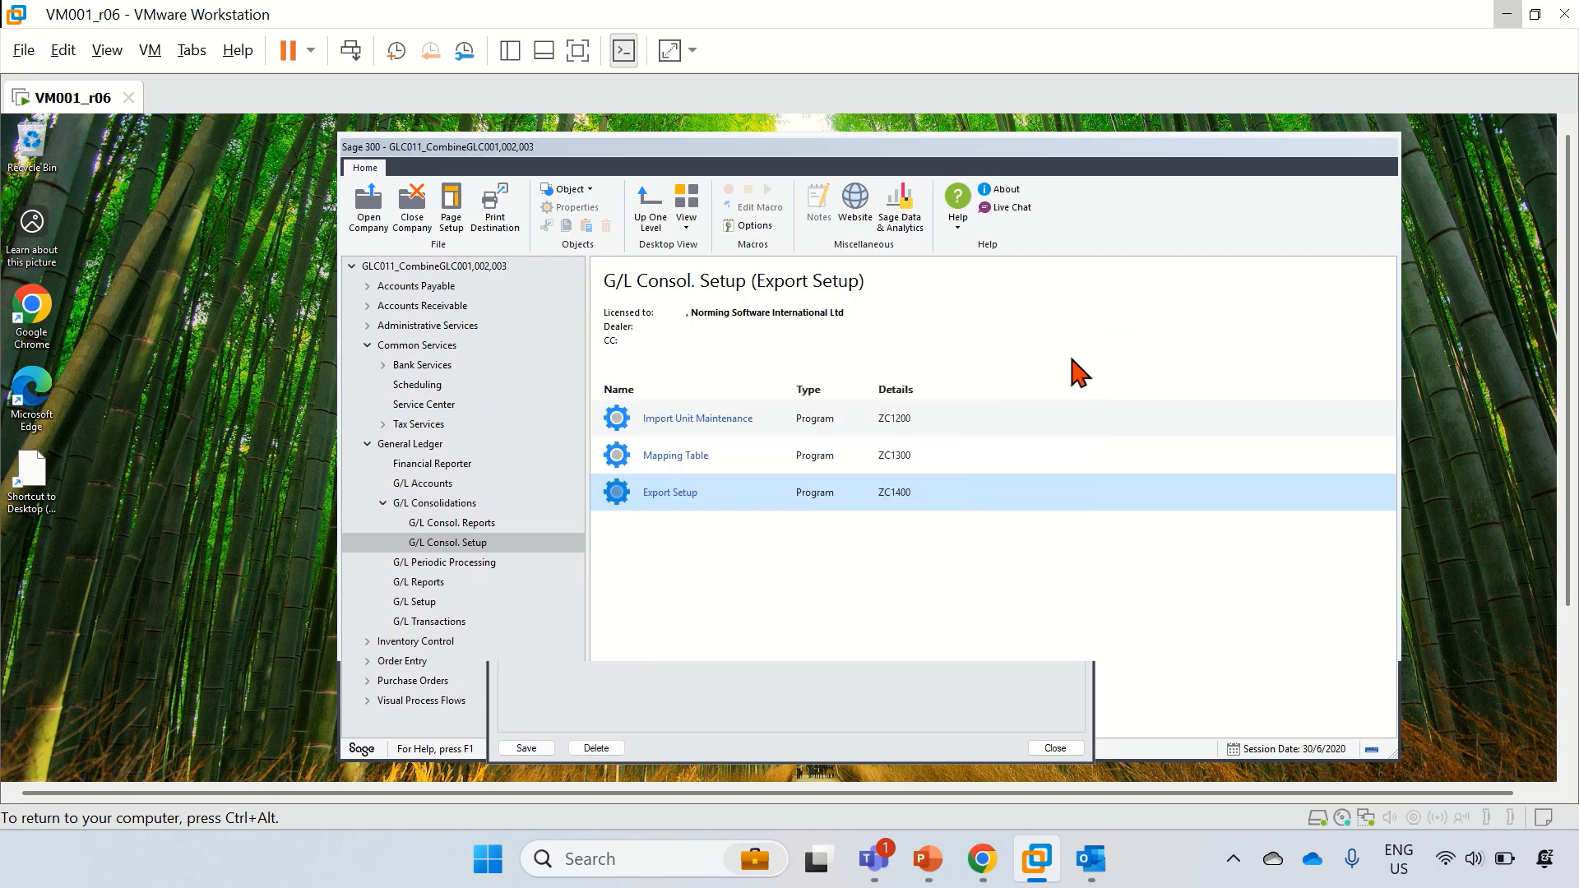
Step: Sign in to GLC012_CombineGLC004,011 and dismiss the unregistered, licenses and expired-licence notices
left_click(367, 235)
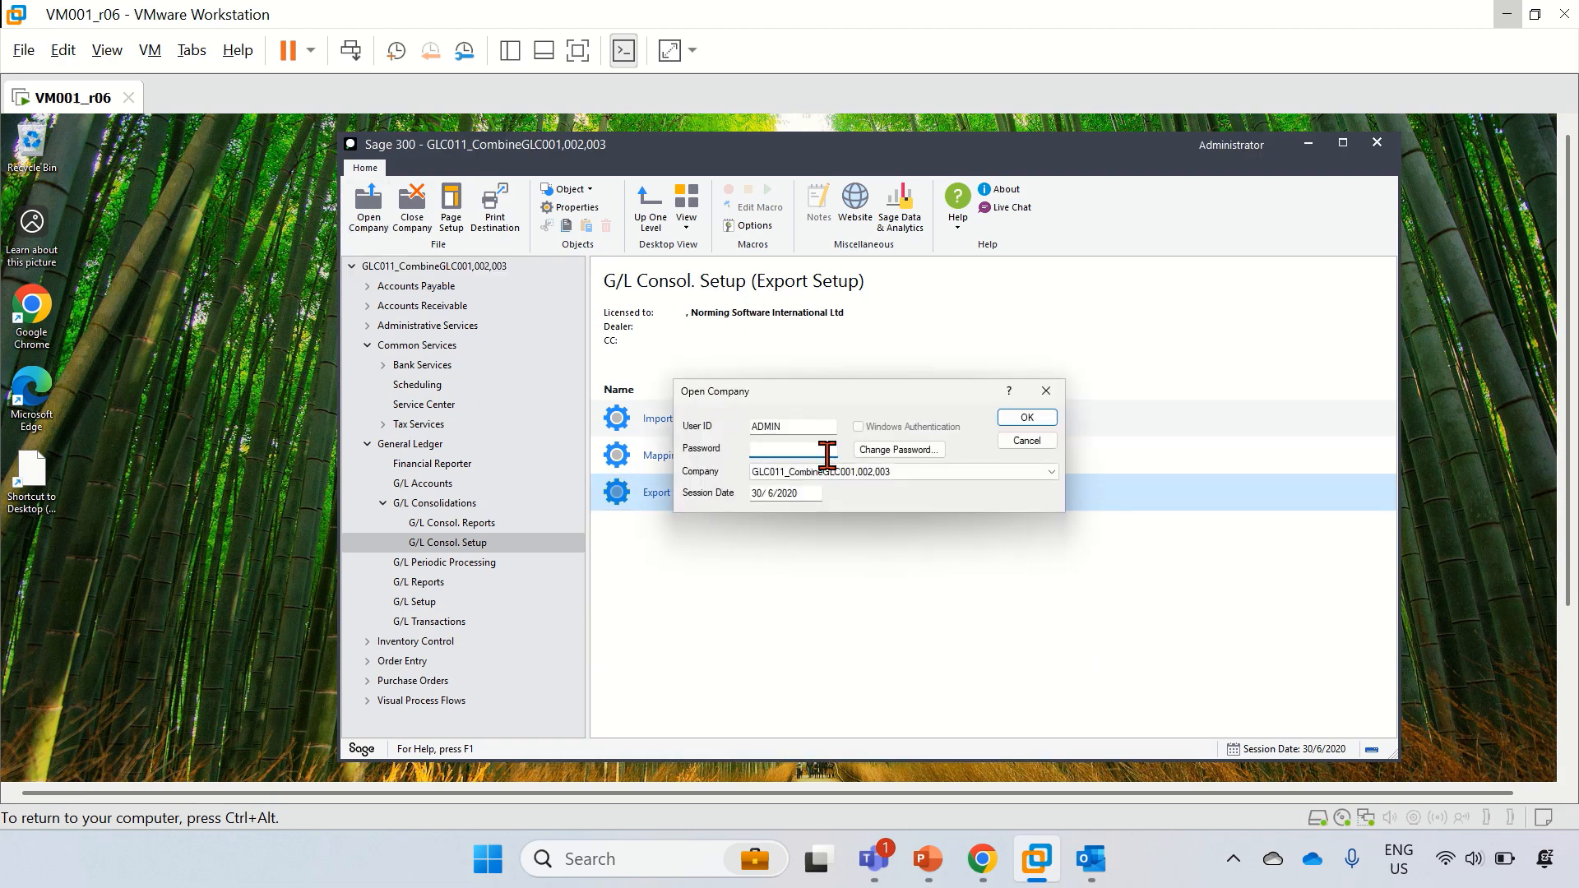
left_click(834, 477)
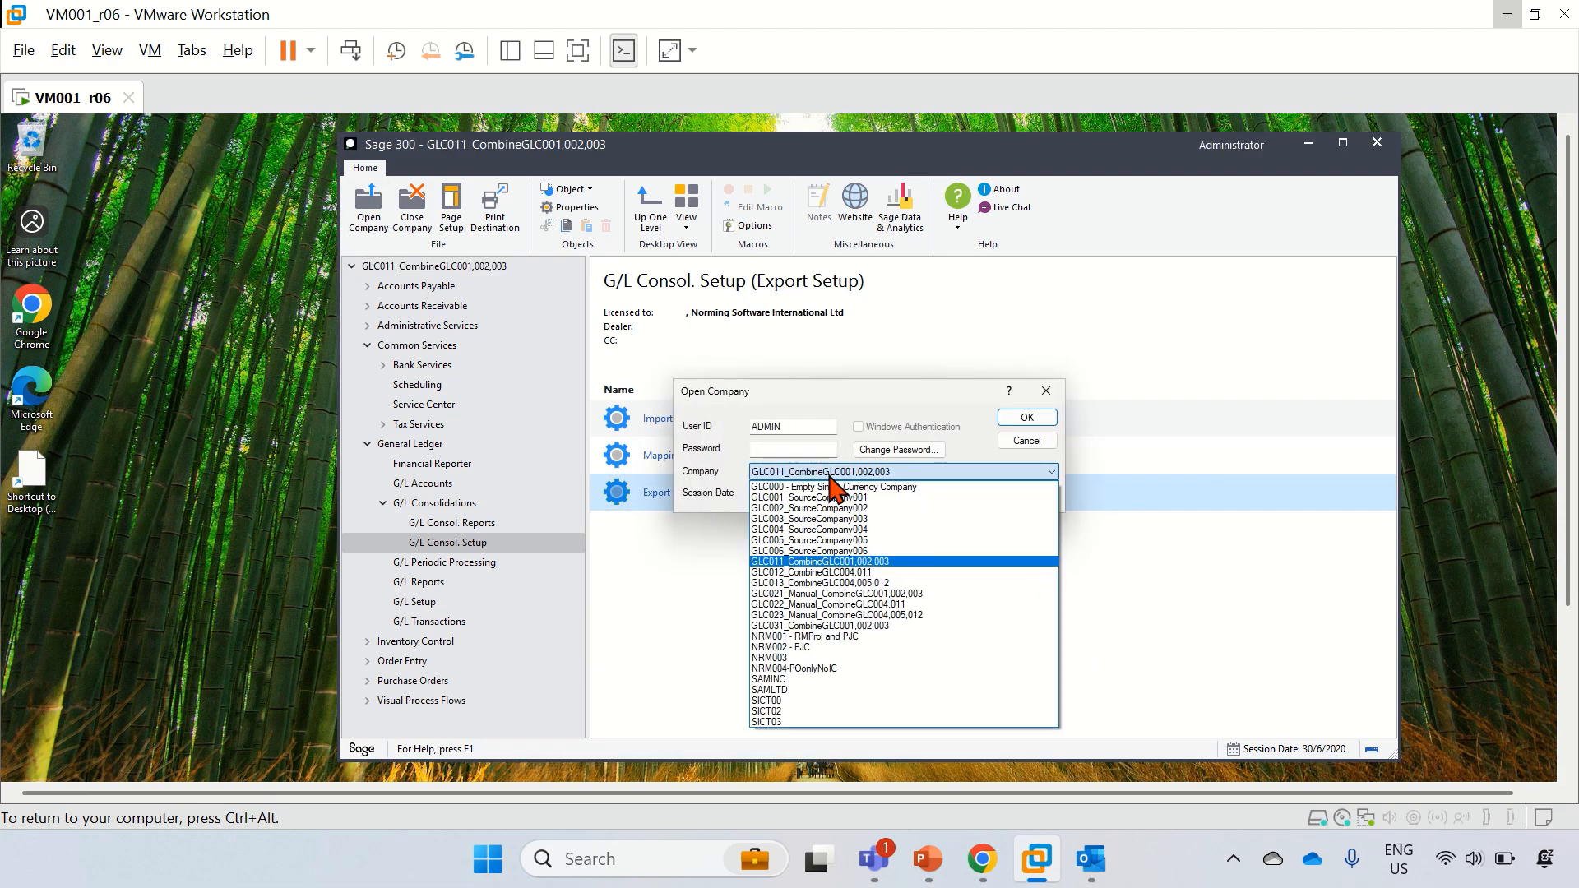
left_click(810, 572)
left_click(787, 449)
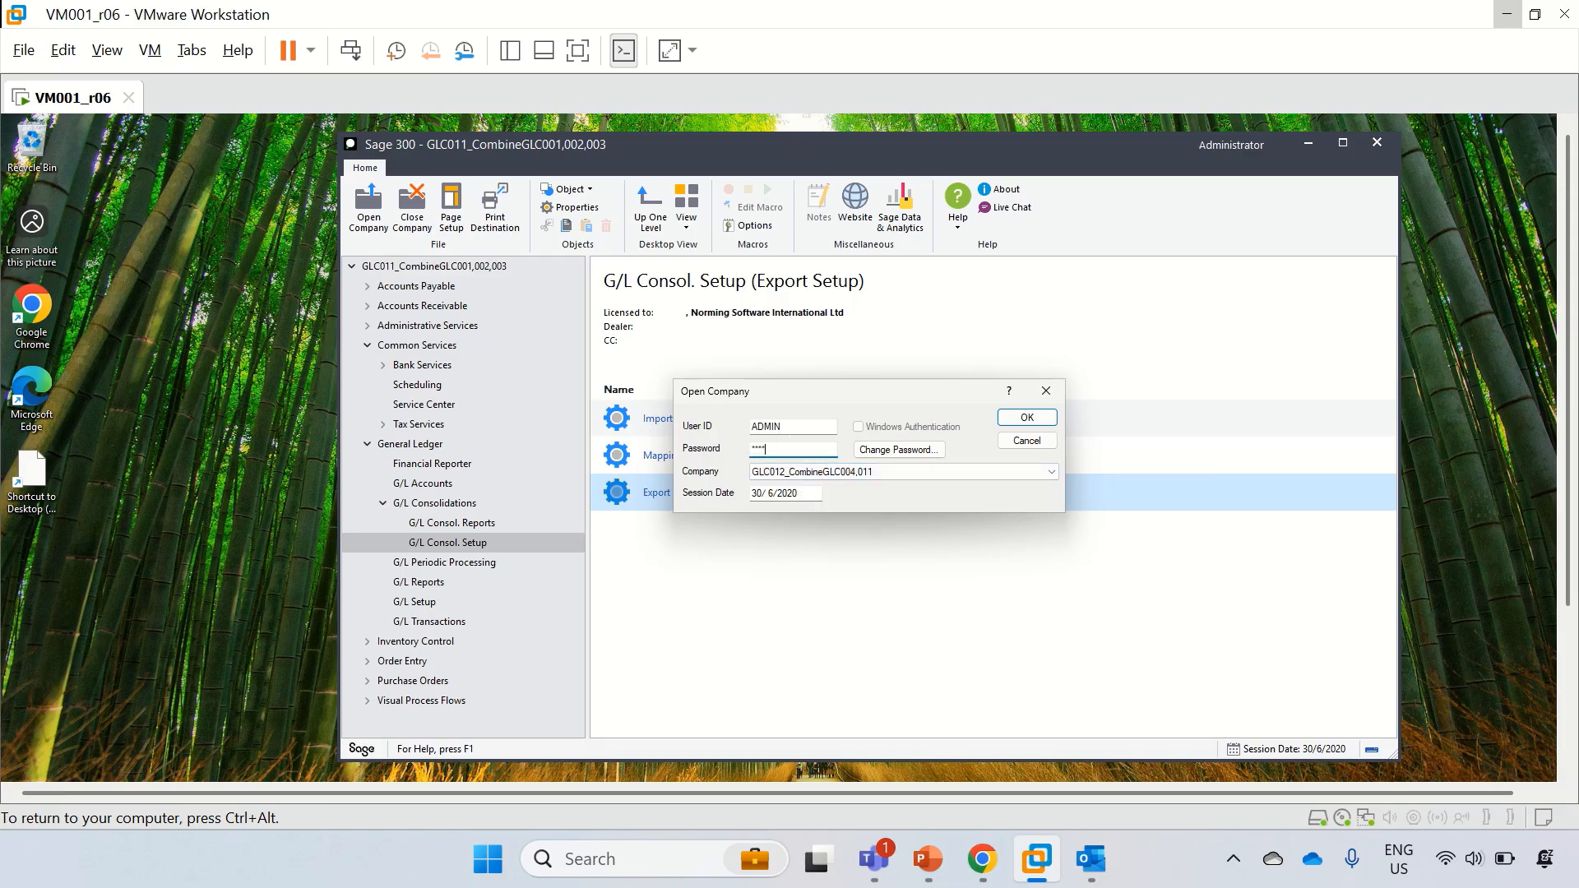
key("Return")
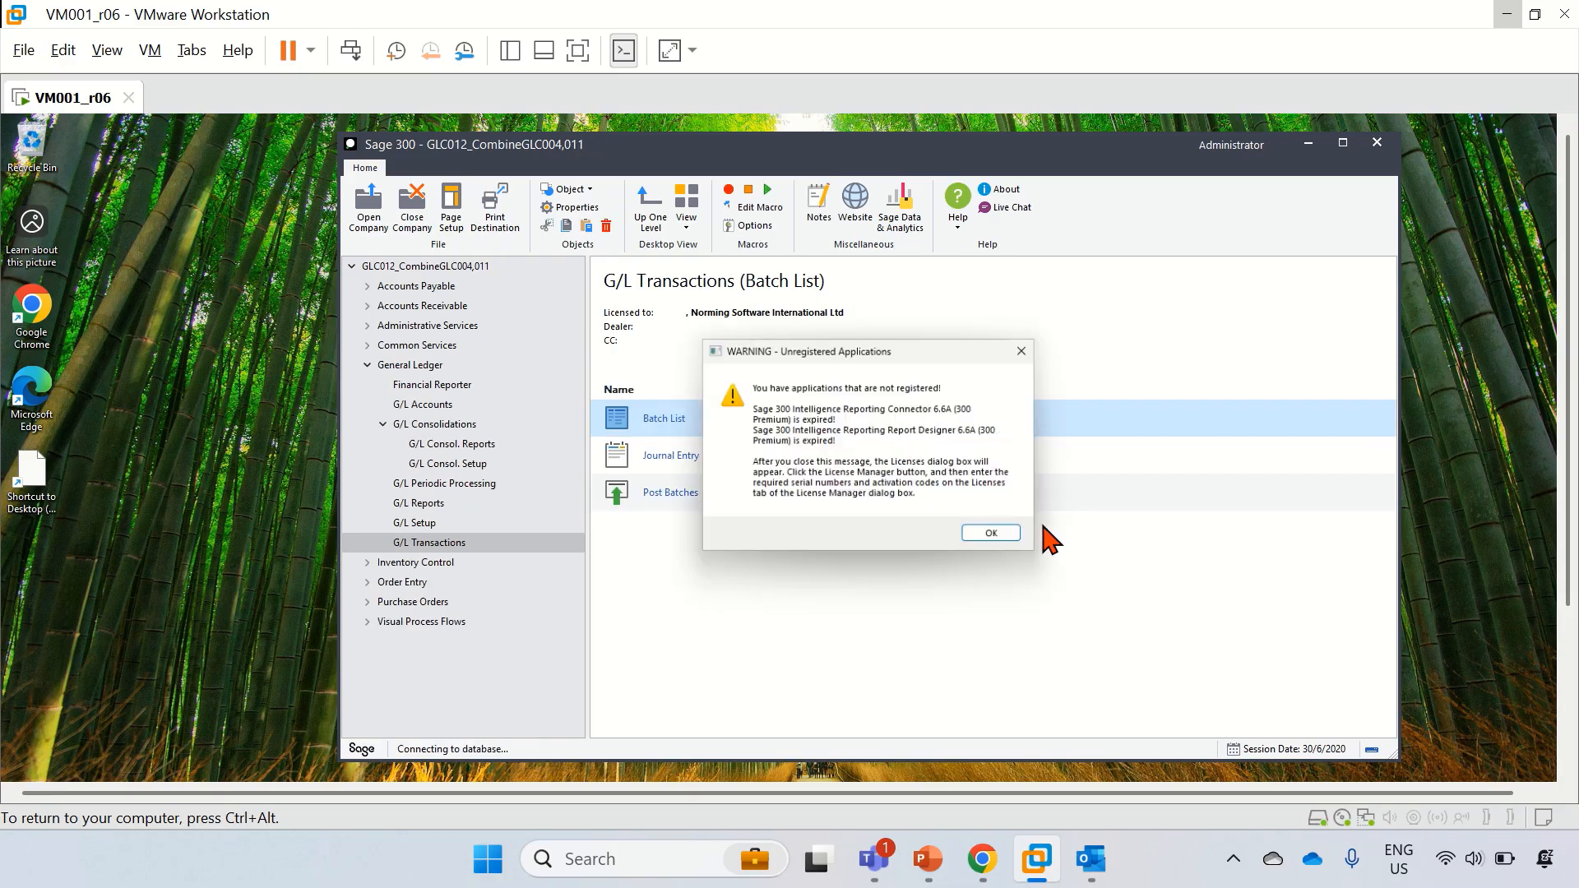
left_click(995, 535)
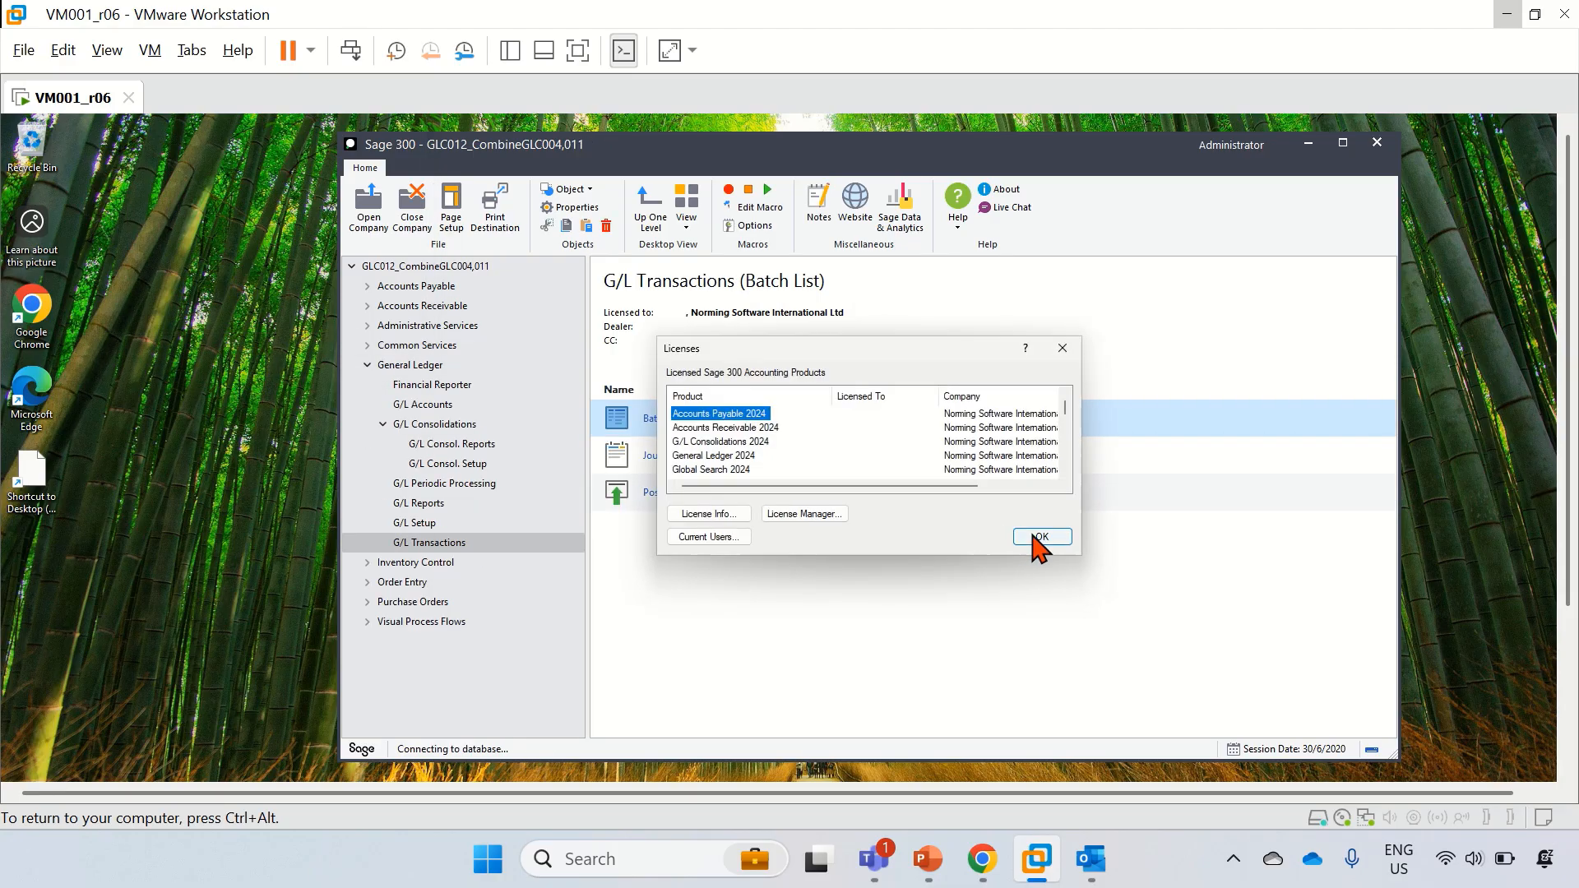
left_click(1038, 534)
left_click(991, 530)
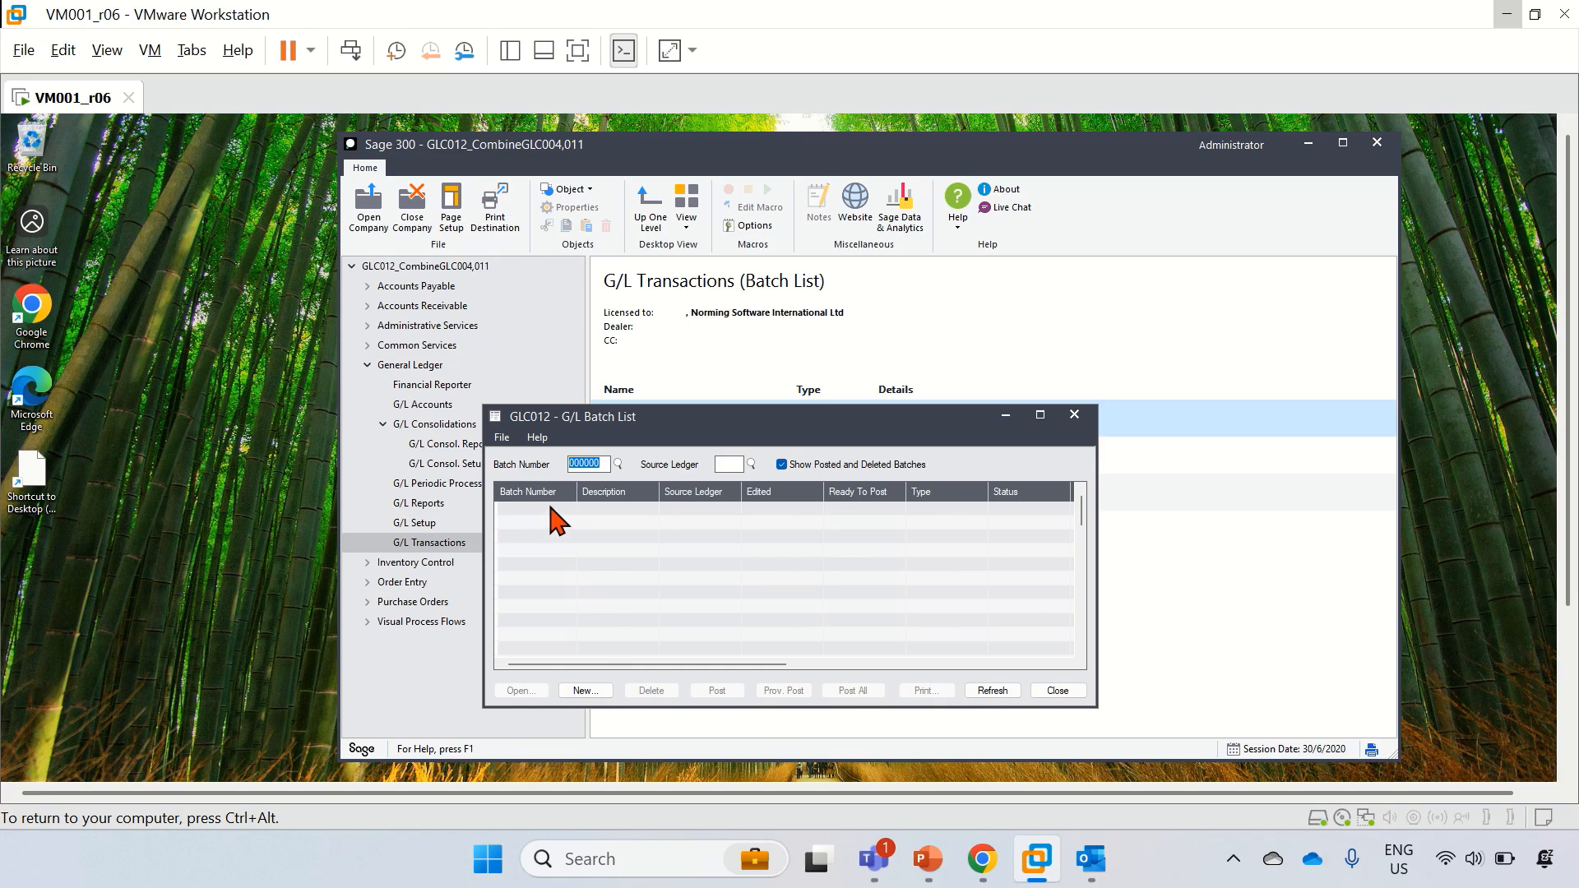
Step: Review GLC012's import units S004 and S011 in Import Unit Maintenance, then close it
left_click(1076, 416)
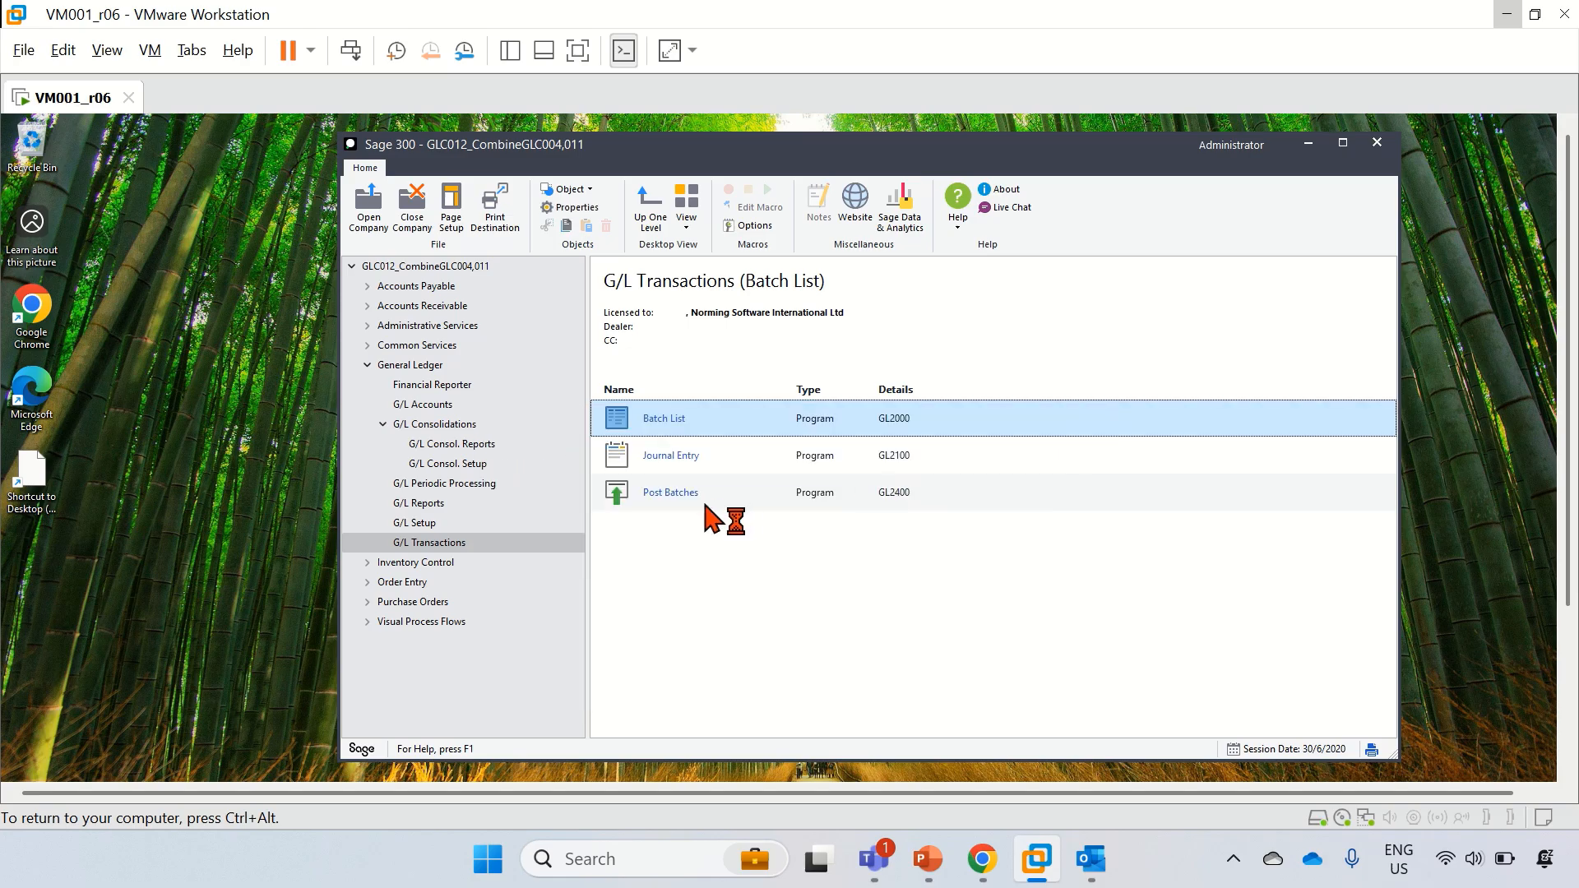
left_click(452, 423)
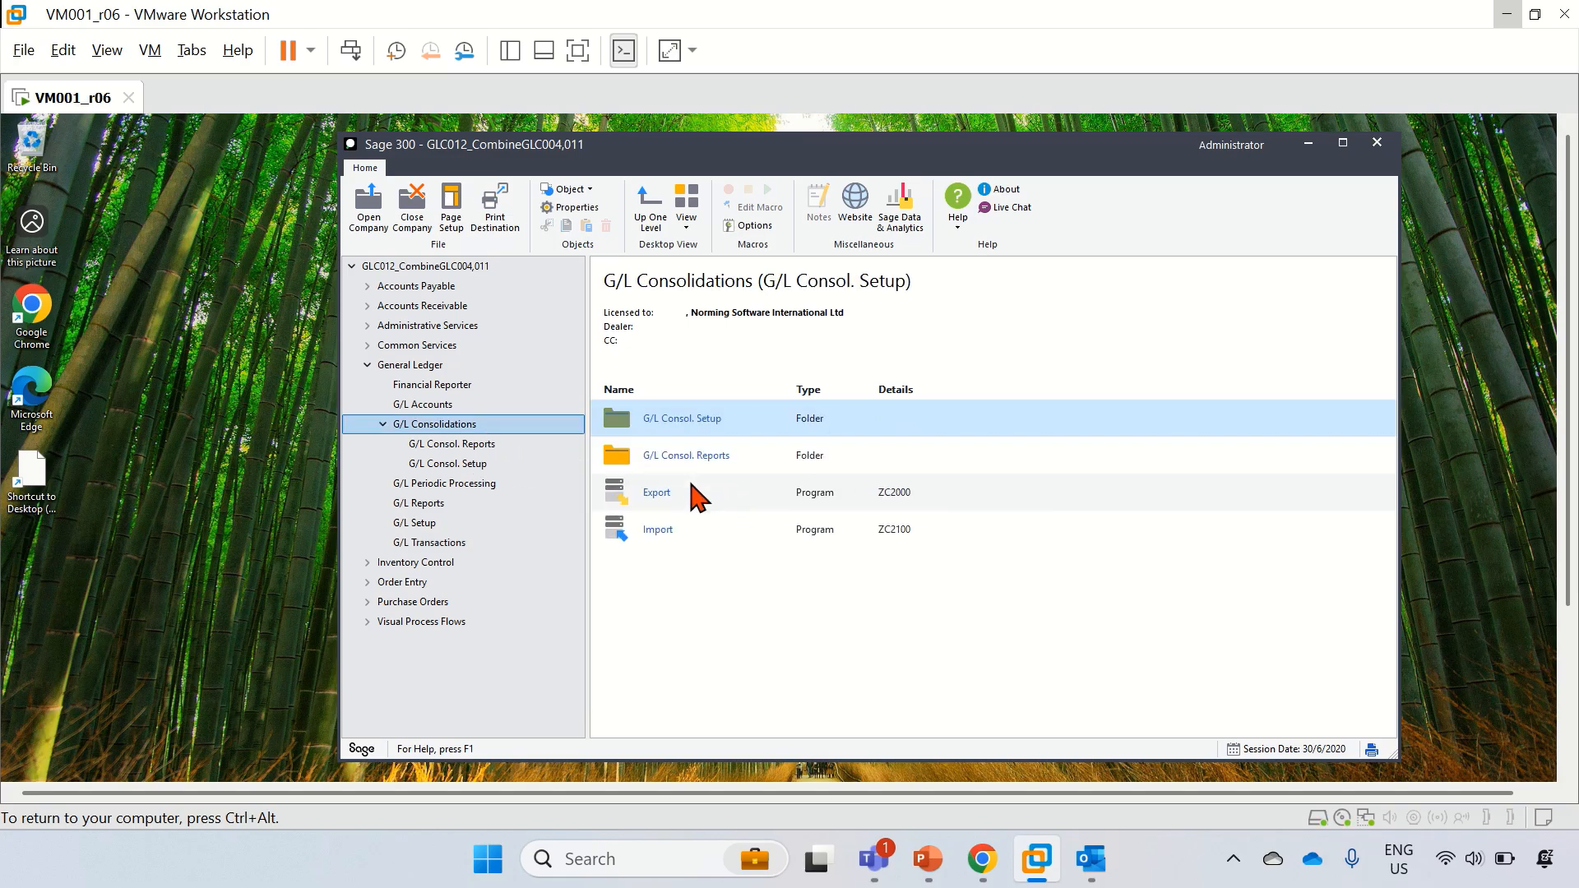
left_click(460, 465)
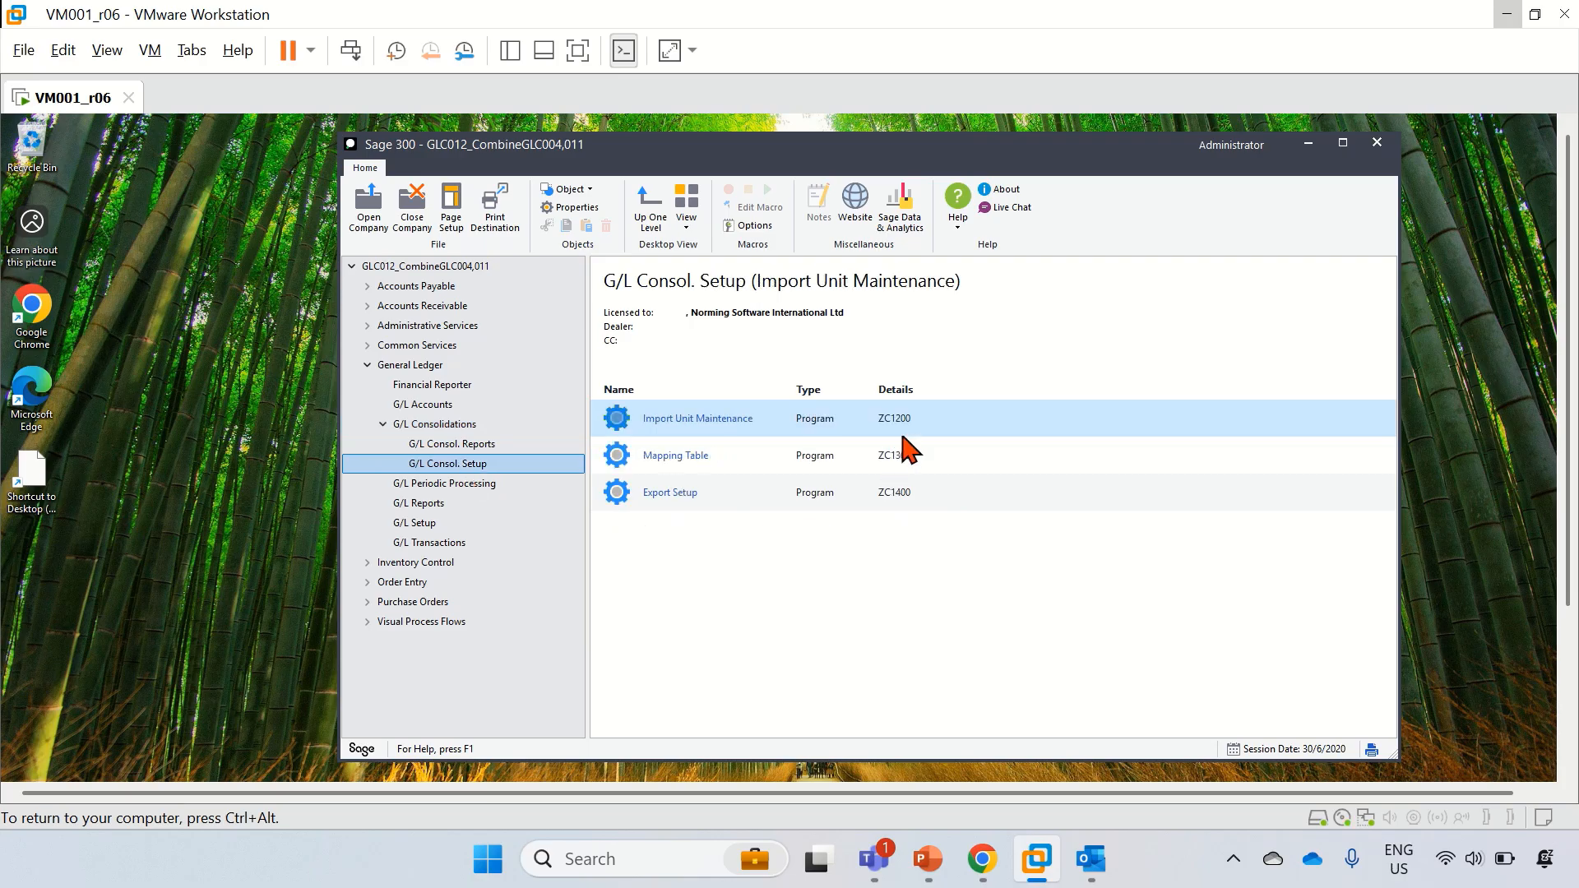
left_click(670, 419)
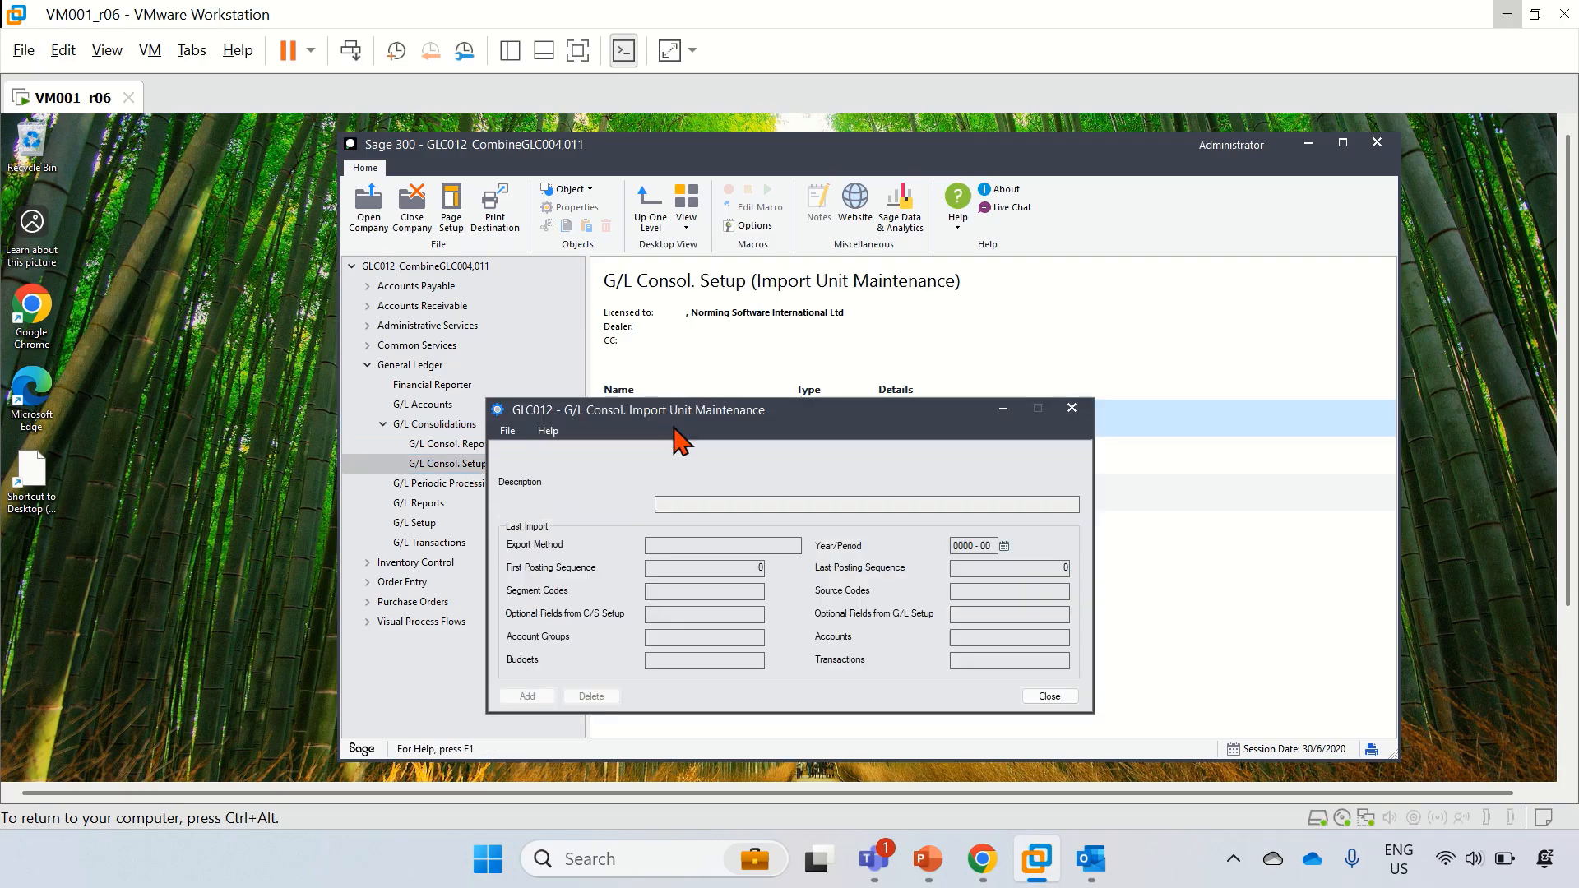
left_click(667, 459)
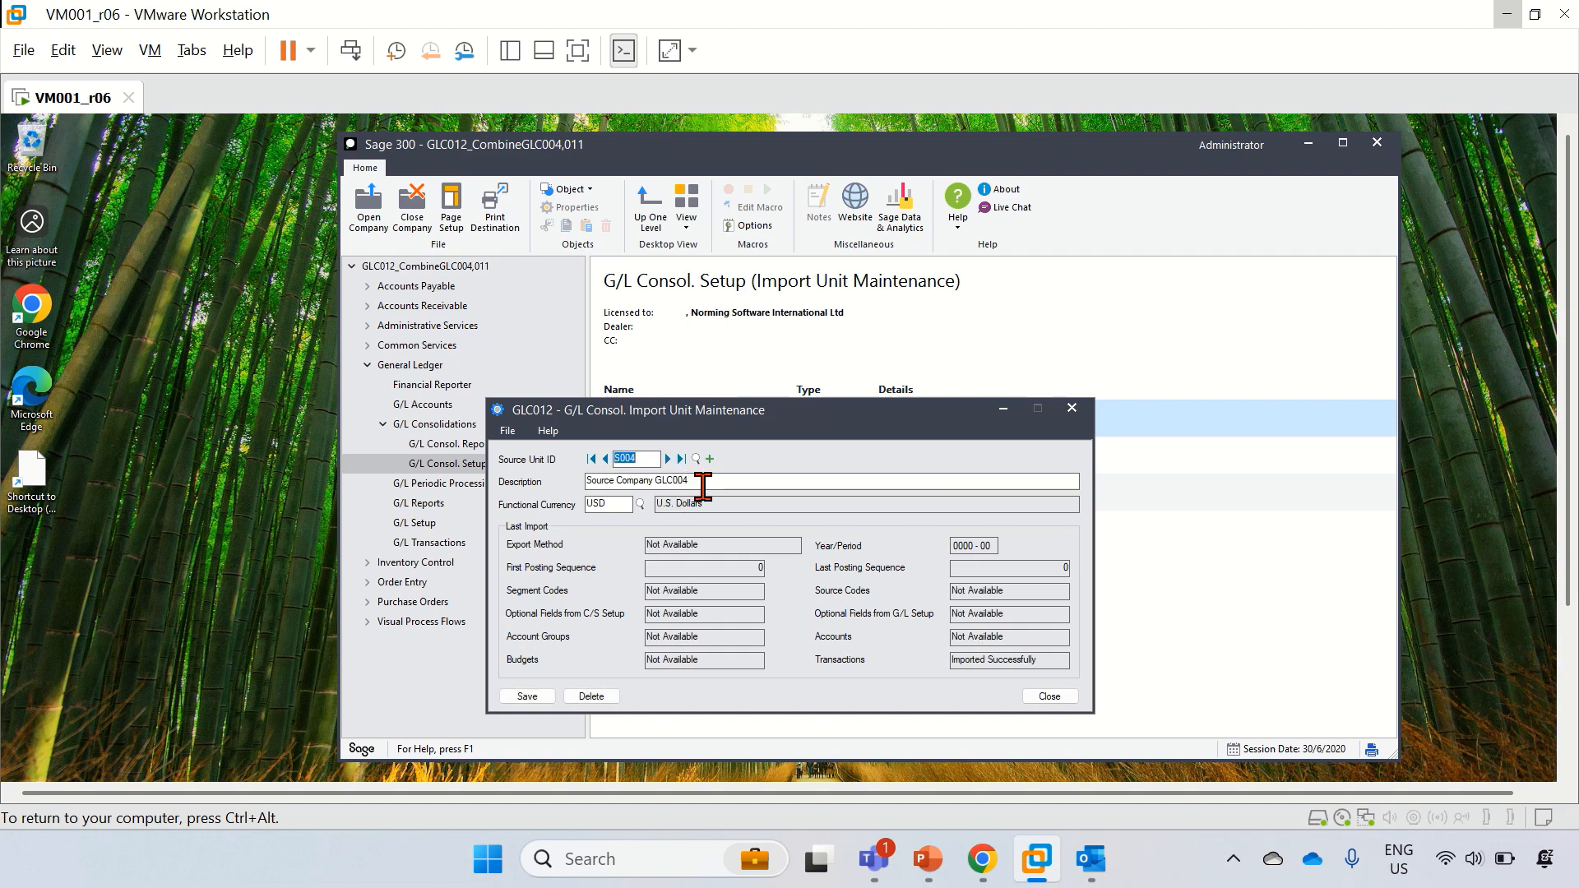
left_click(667, 460)
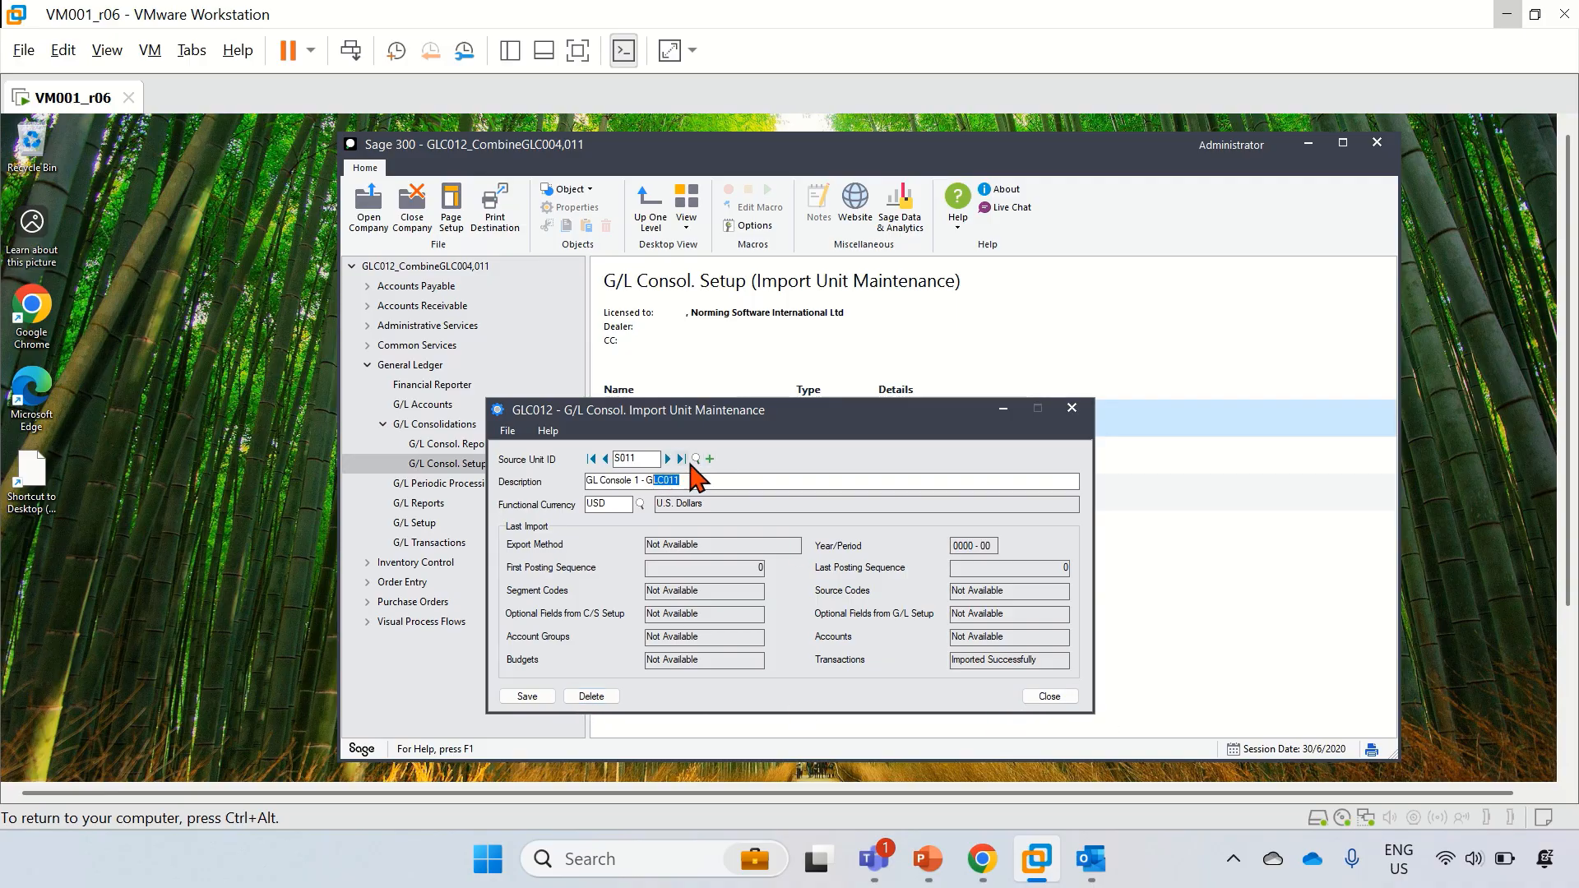
left_click(696, 458)
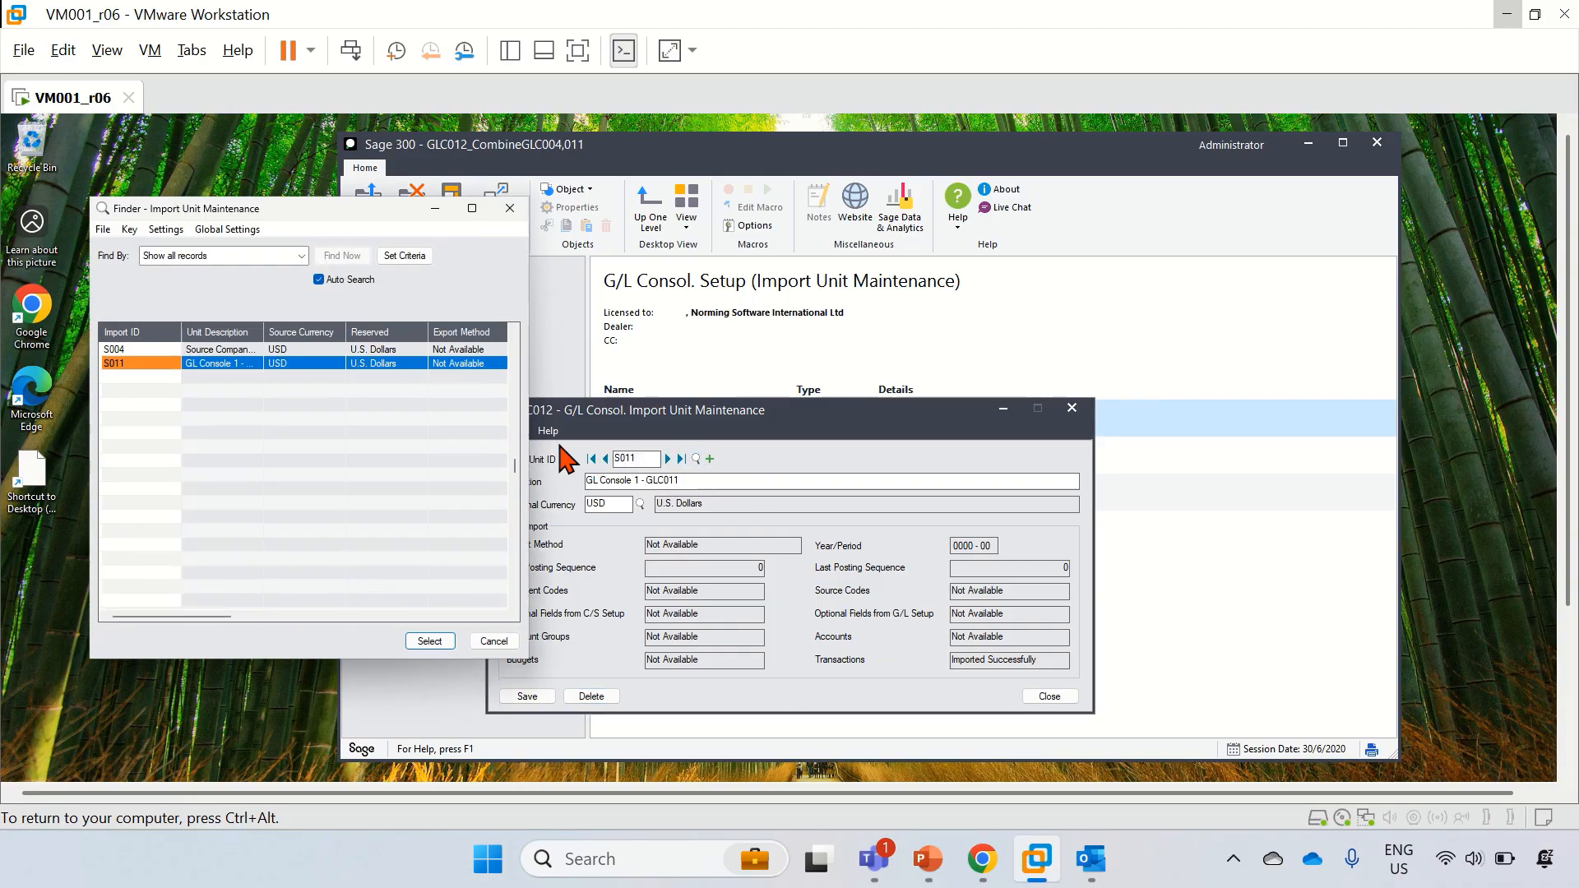
left_click(500, 641)
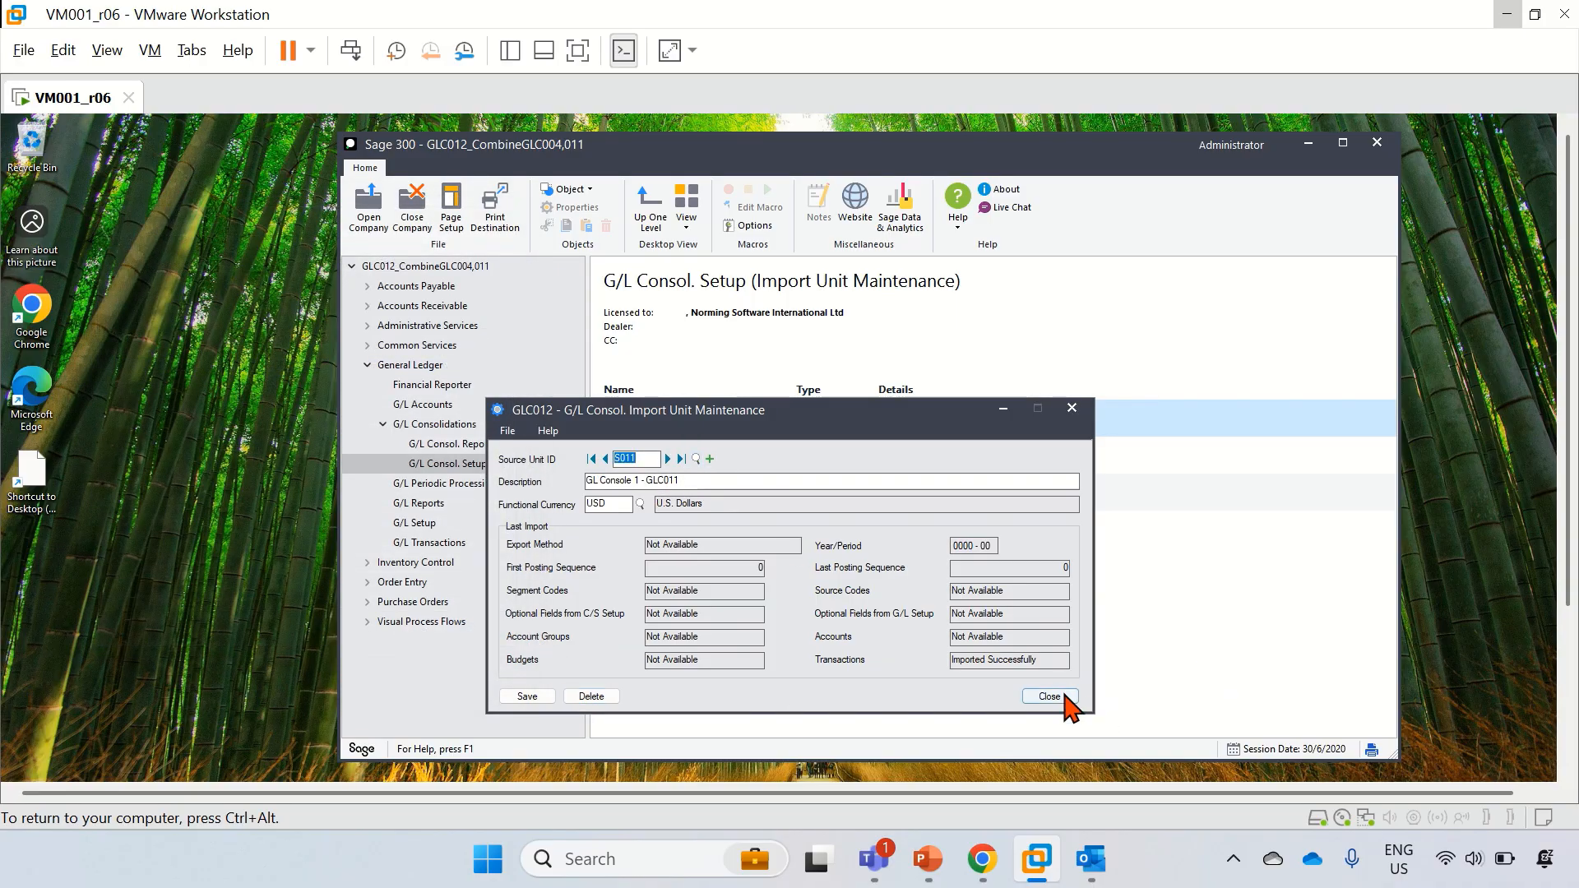
left_click(1060, 696)
Step: Check the NET export process targeting unit S012, then bring up Open Company
double_click(693, 501)
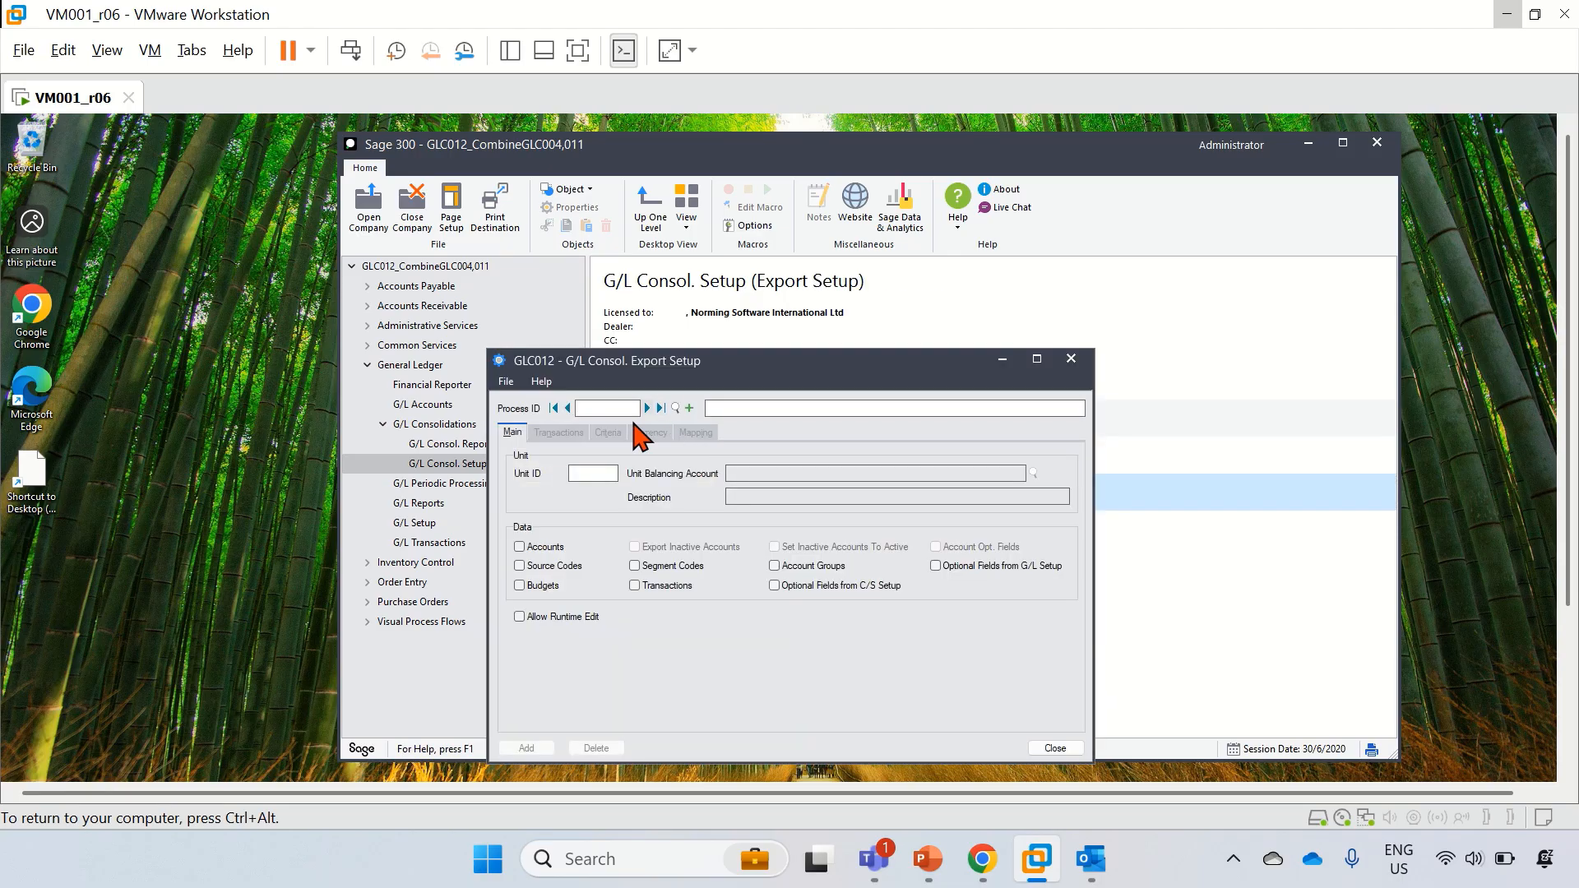
left_click(654, 408)
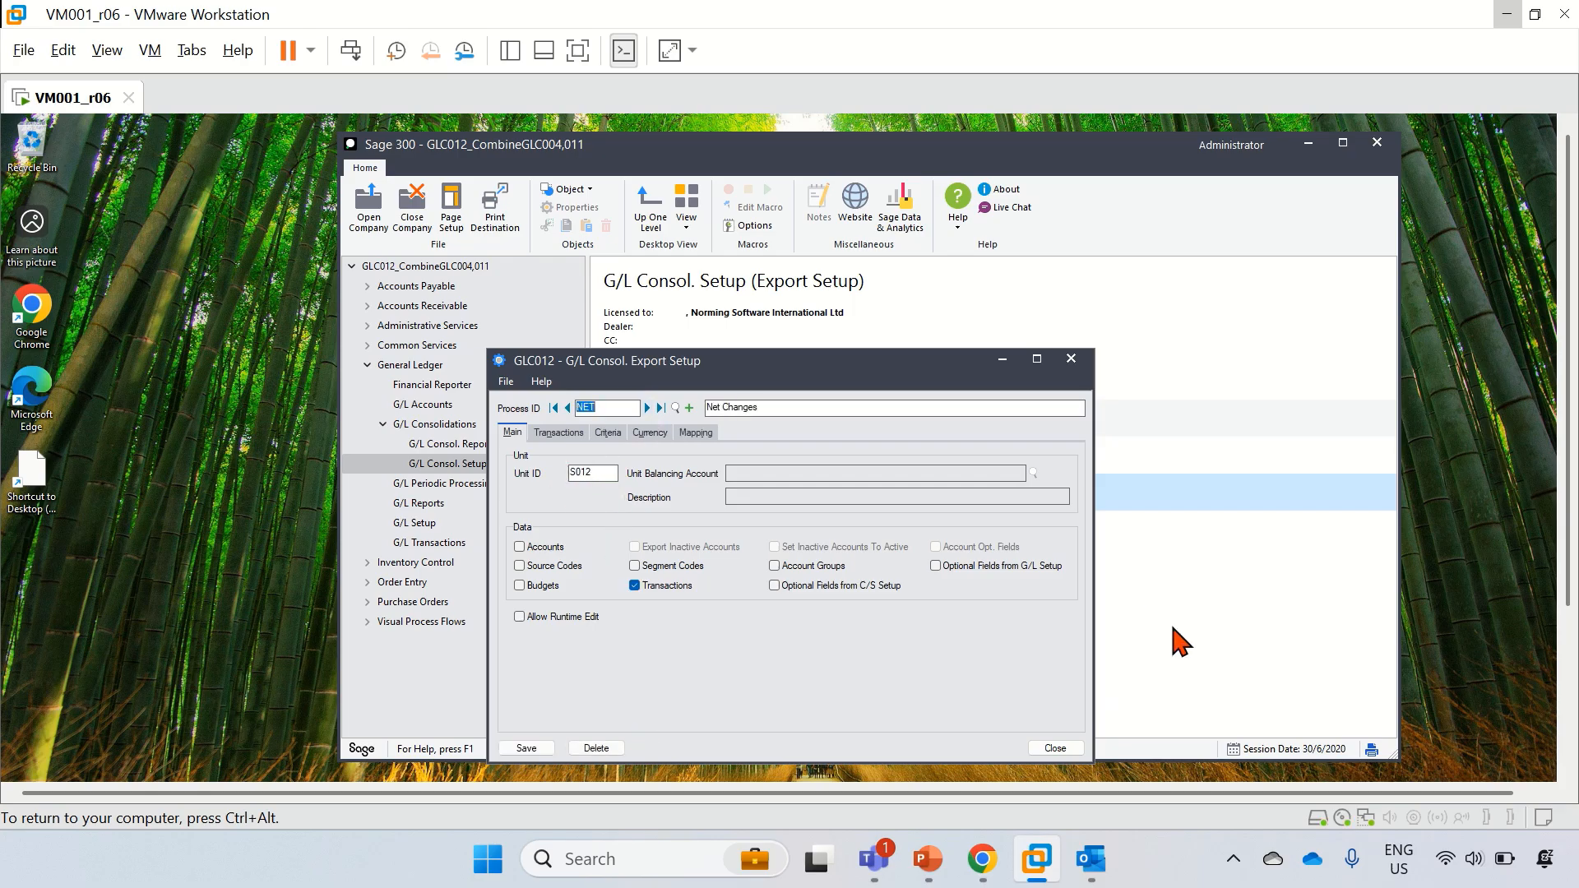
left_click(1072, 747)
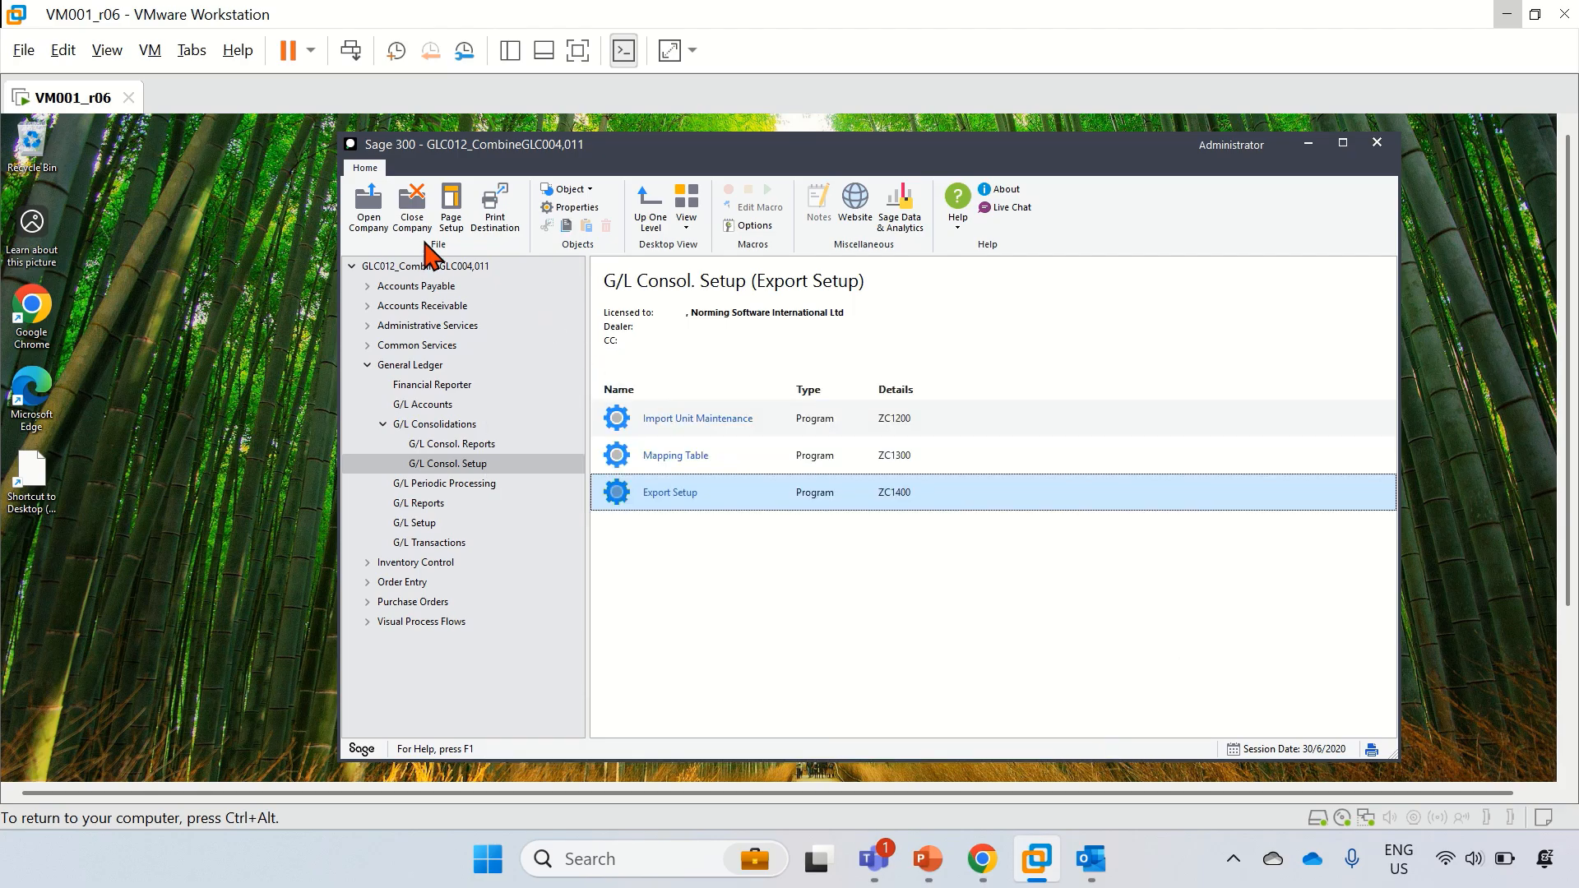
left_click(390, 231)
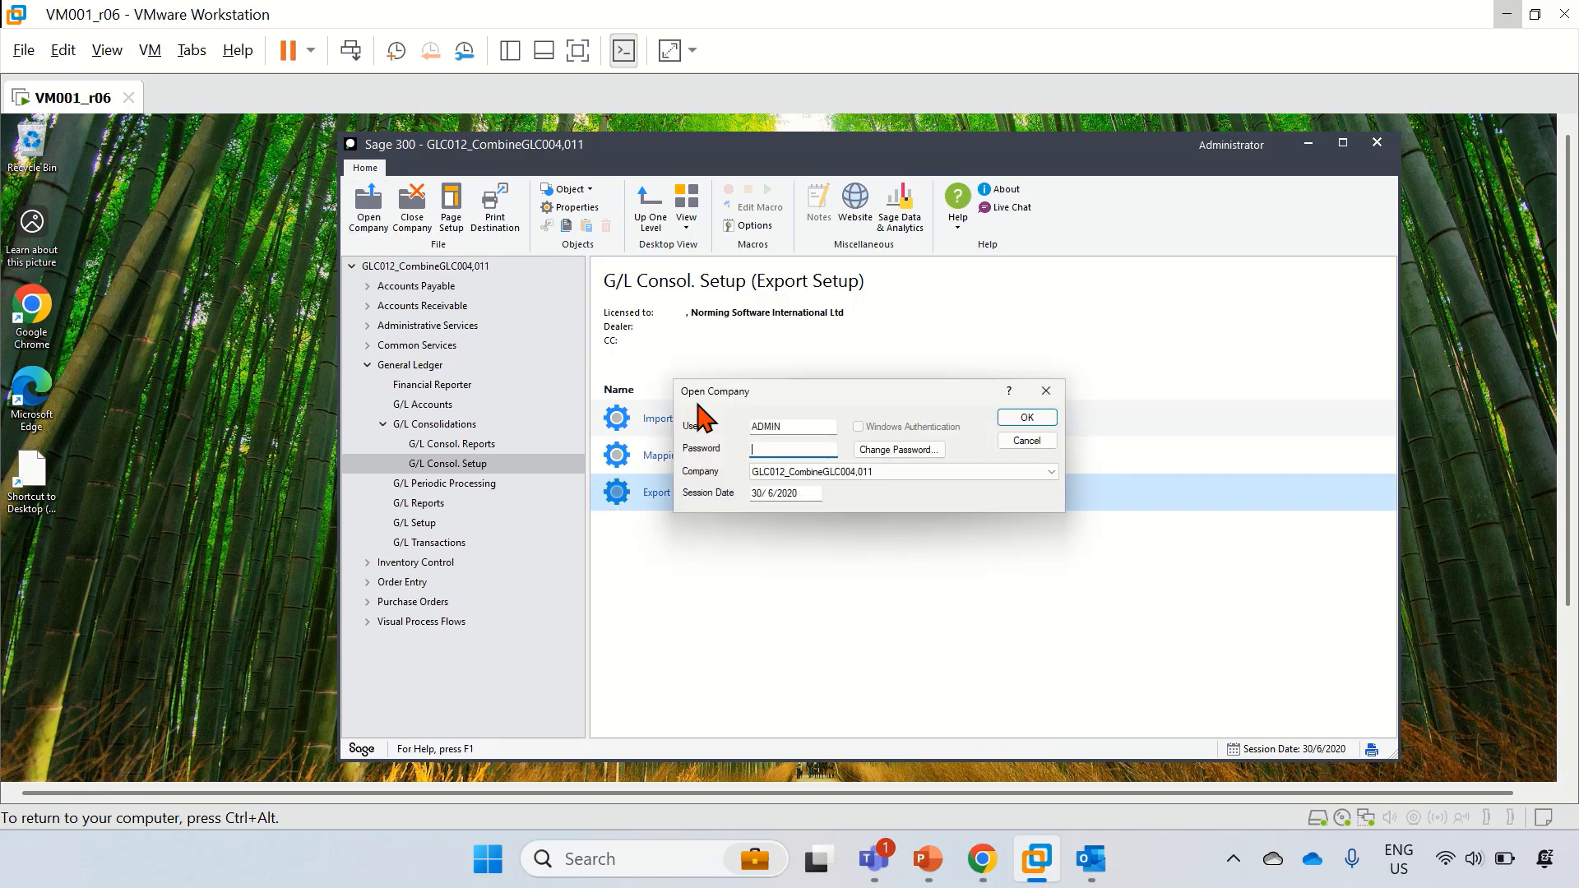
Step: Sign in to GLC013_CombineGLC004,005,012 and dismiss the three licence warnings
left_click(806, 464)
left_click(810, 585)
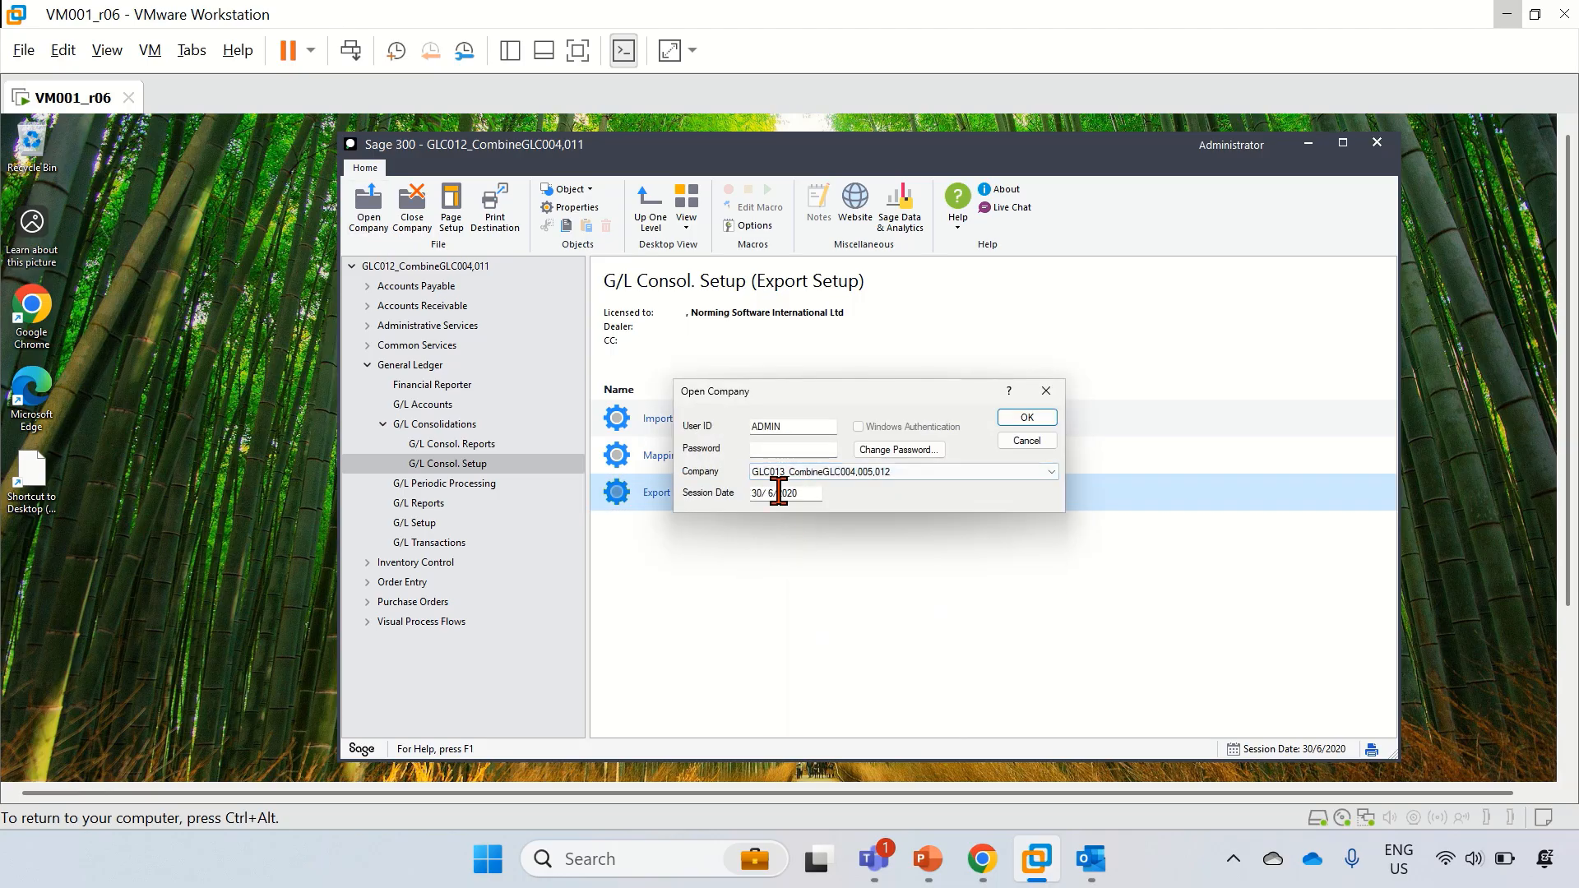
left_click(779, 450)
key("Return")
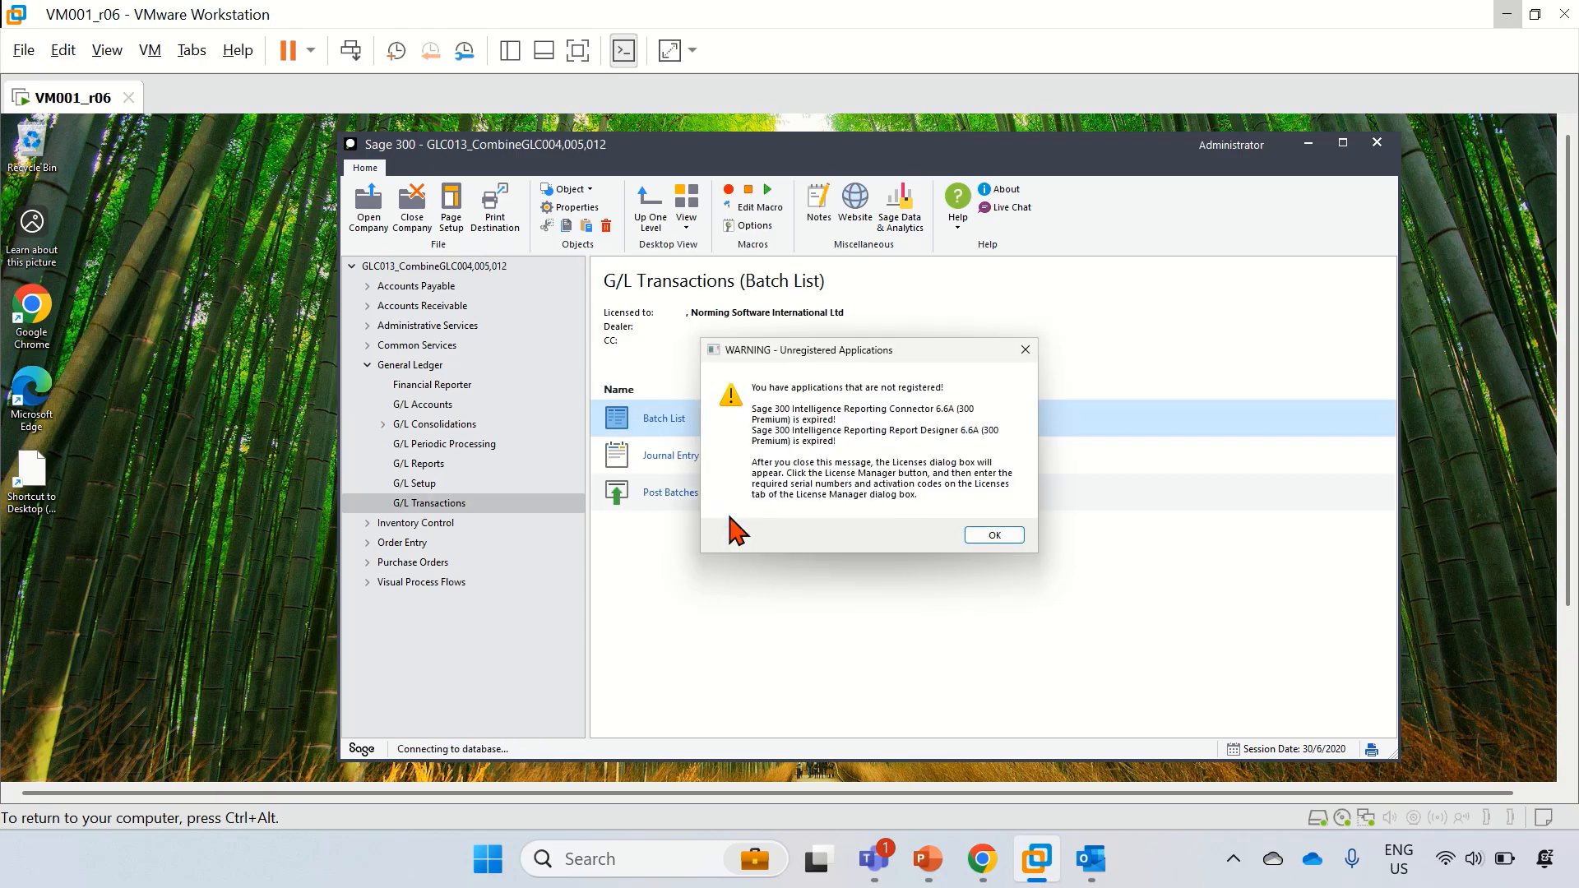
left_click(995, 536)
left_click(1028, 537)
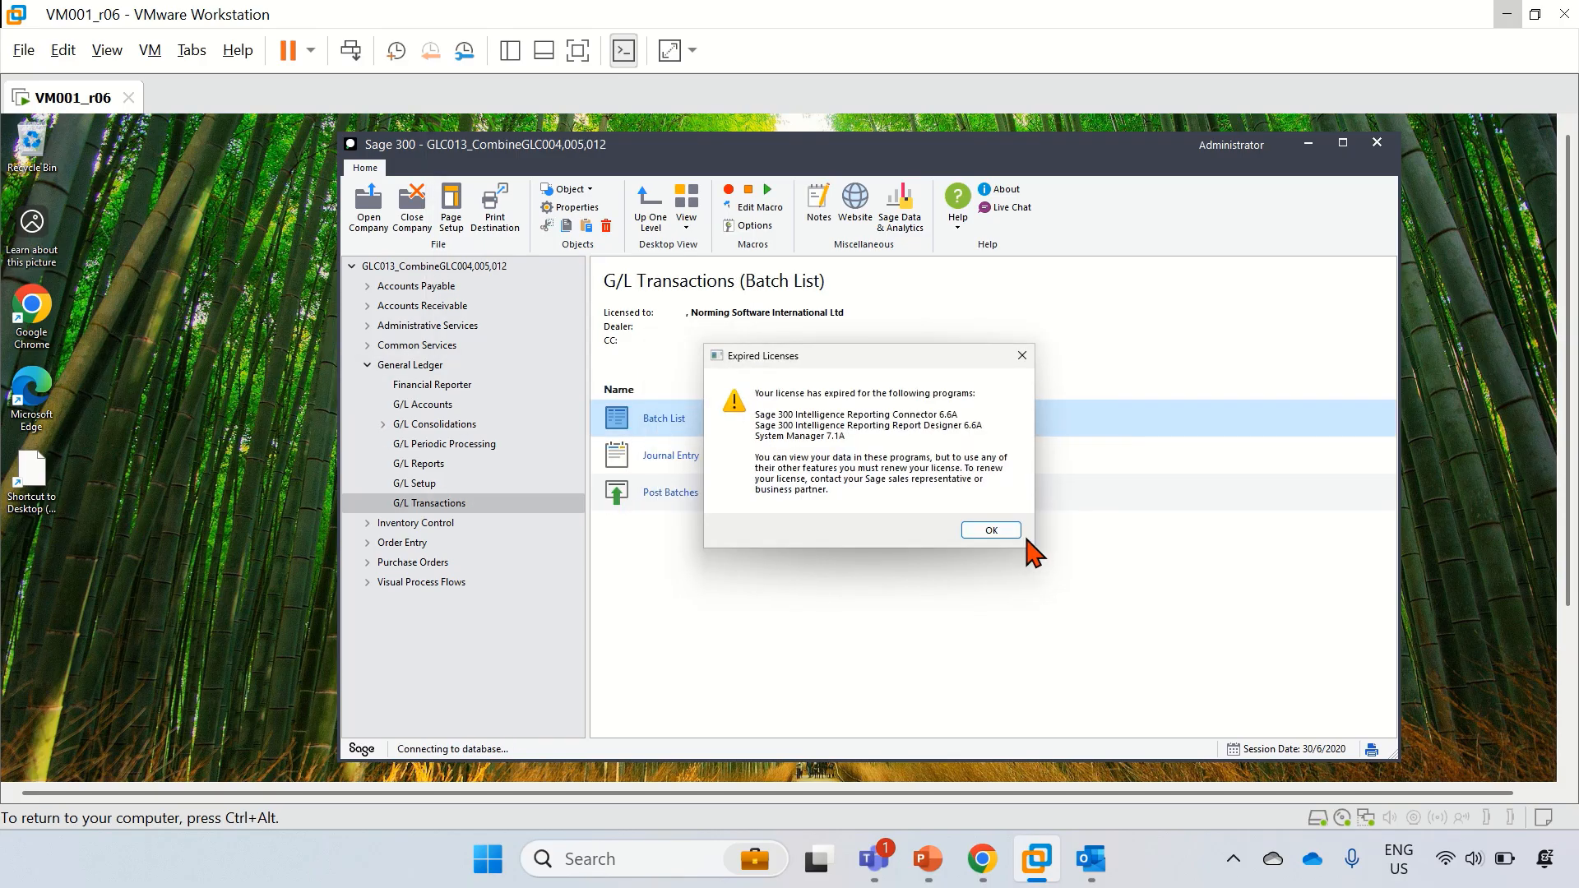
left_click(997, 533)
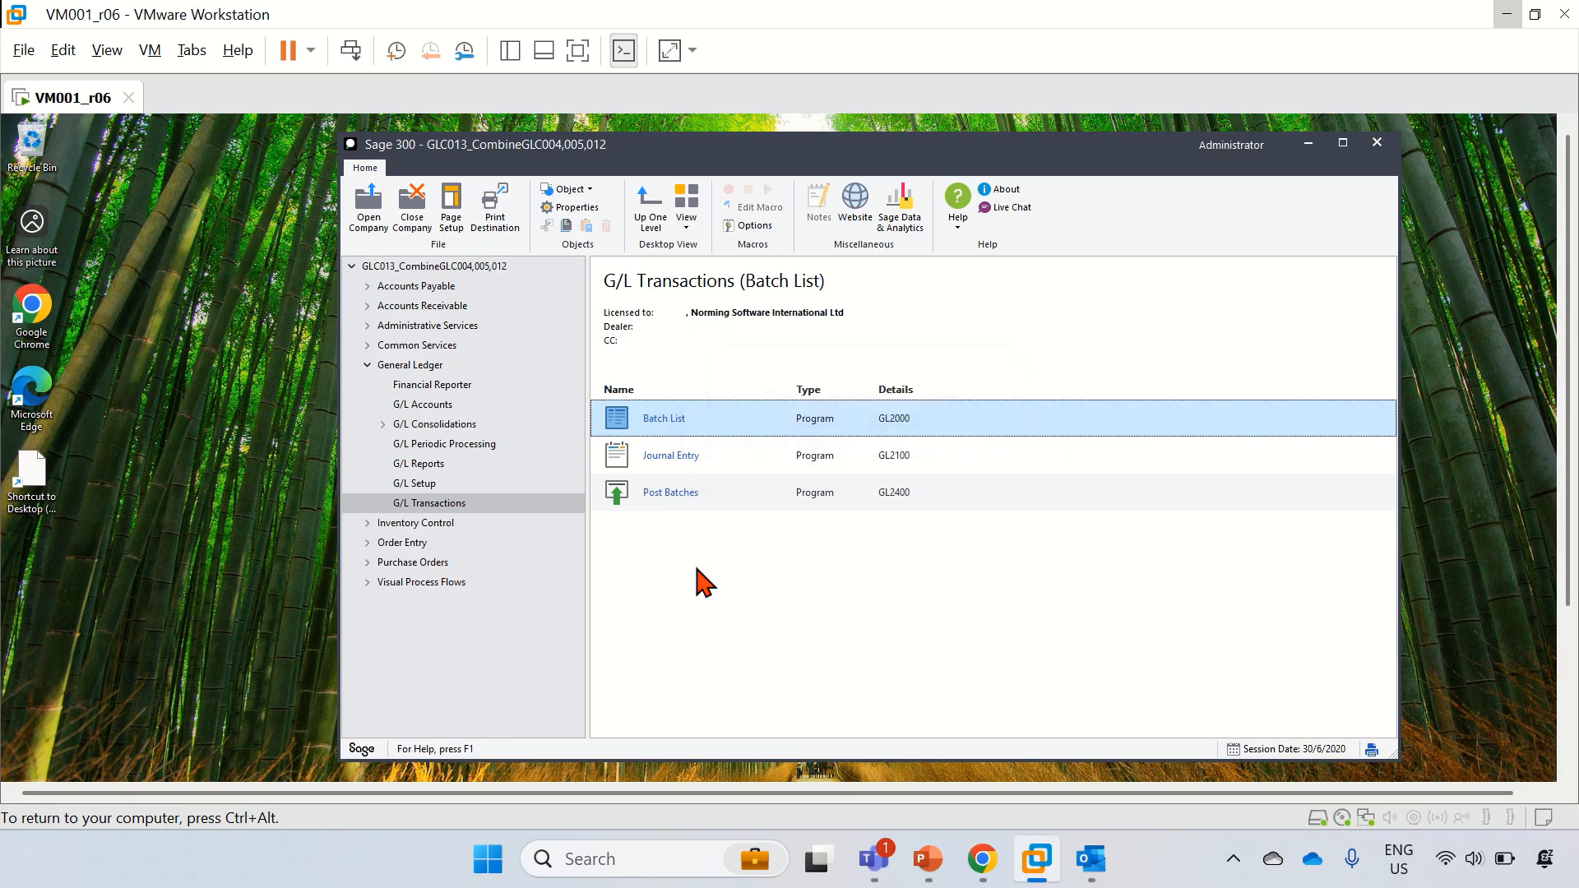
Step: Check the empty G/L batch list, then expand G/L Consolidations to G/L Consol. Setup
double_click(664, 420)
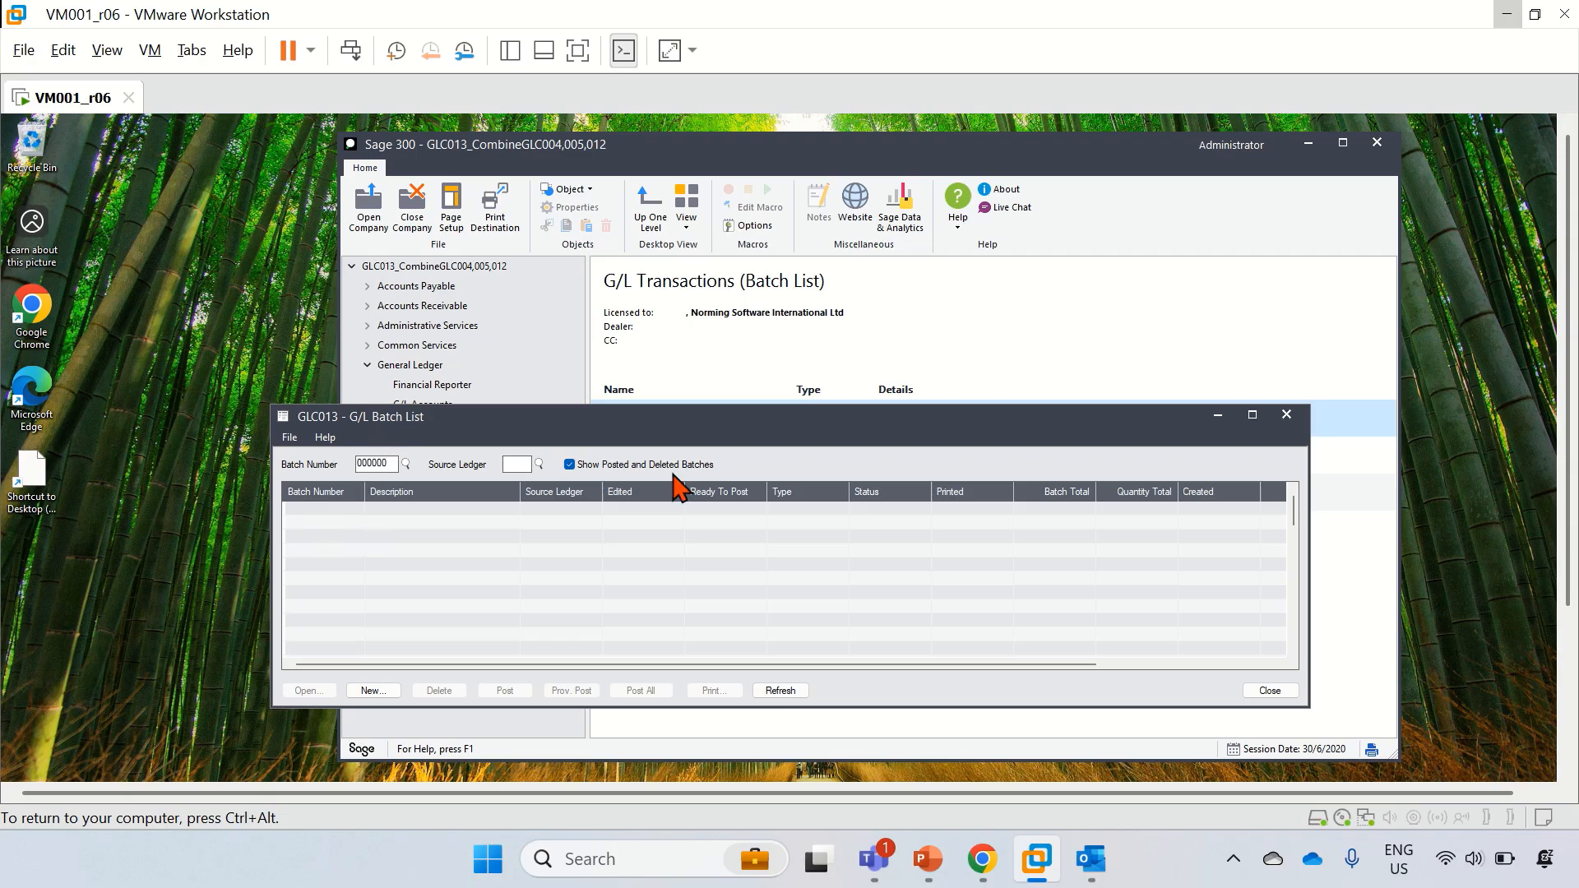
left_click(1287, 419)
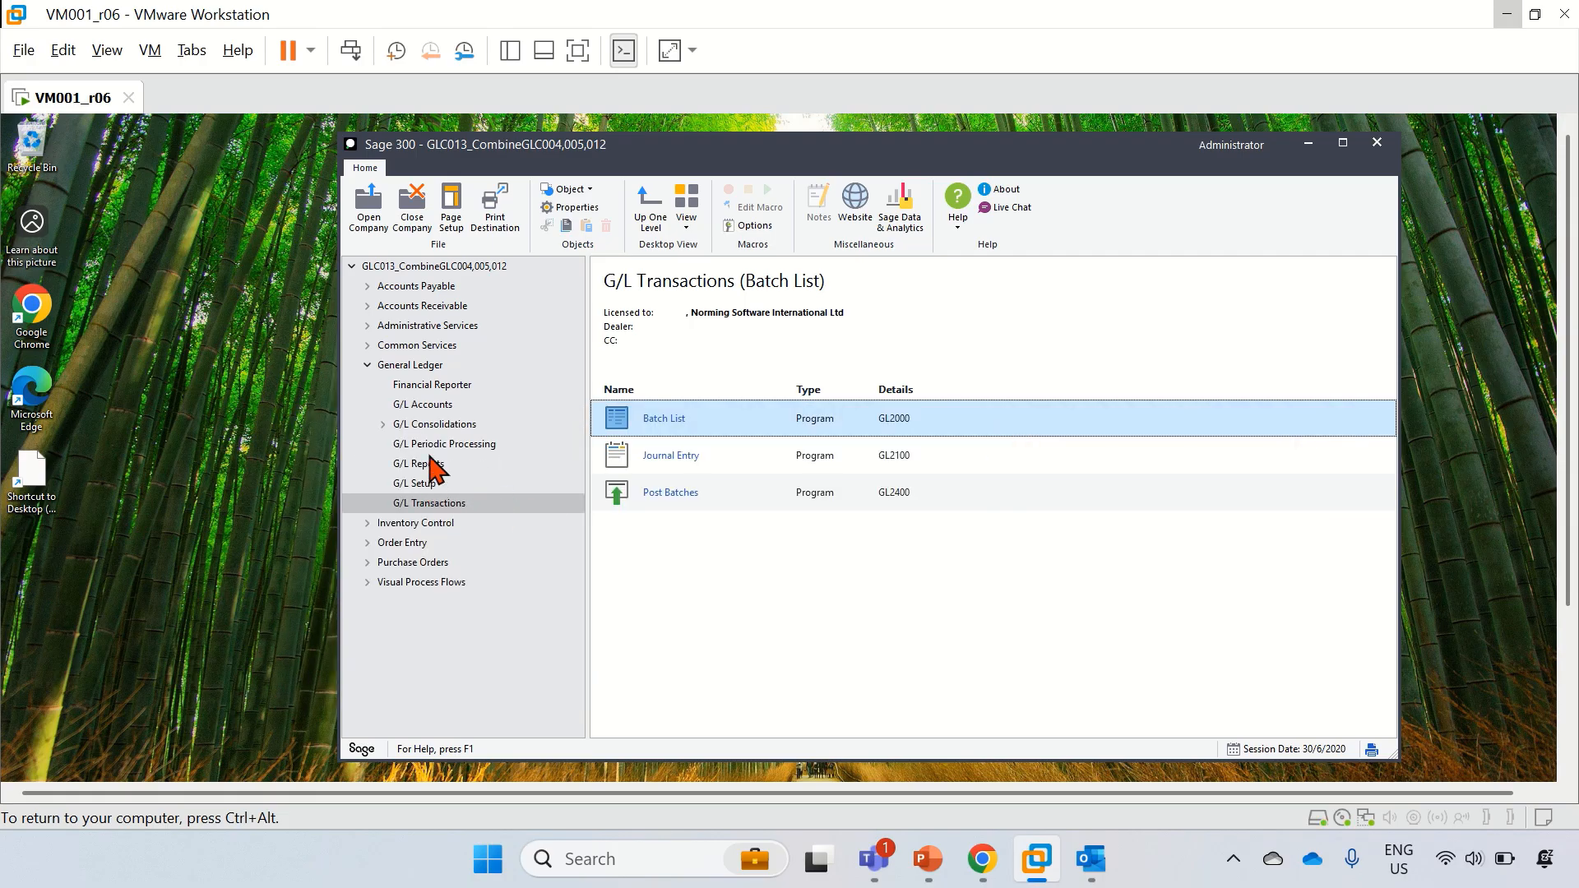
left_click(383, 425)
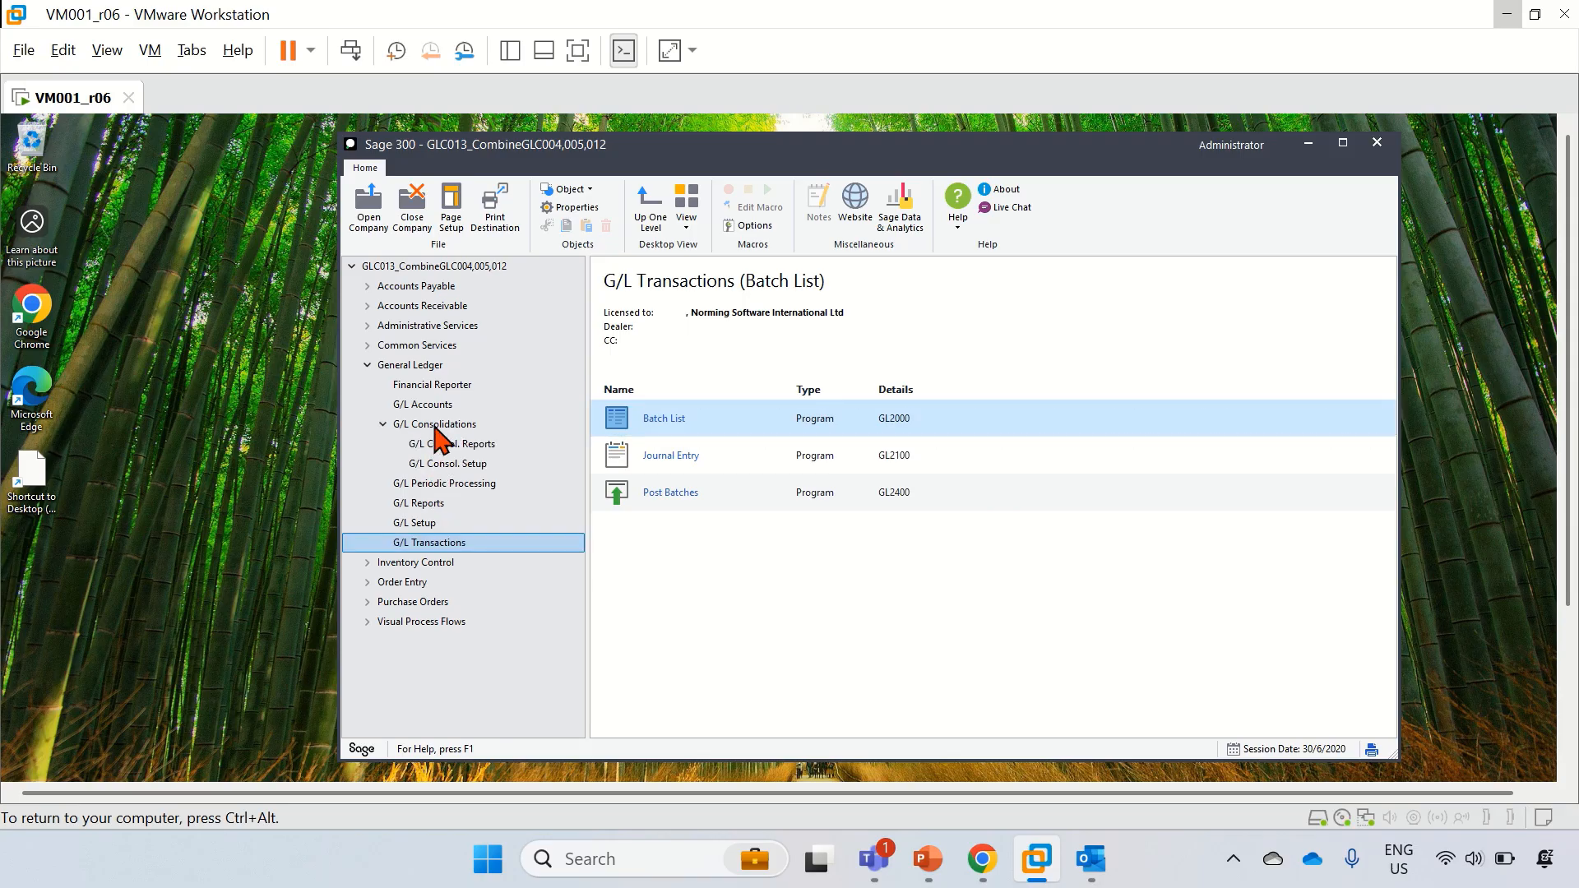
left_click(435, 426)
Step: Review GLC013's import units S005, S006 and S012 in Import Unit Maintenance using the finder
left_click(451, 463)
left_click(669, 429)
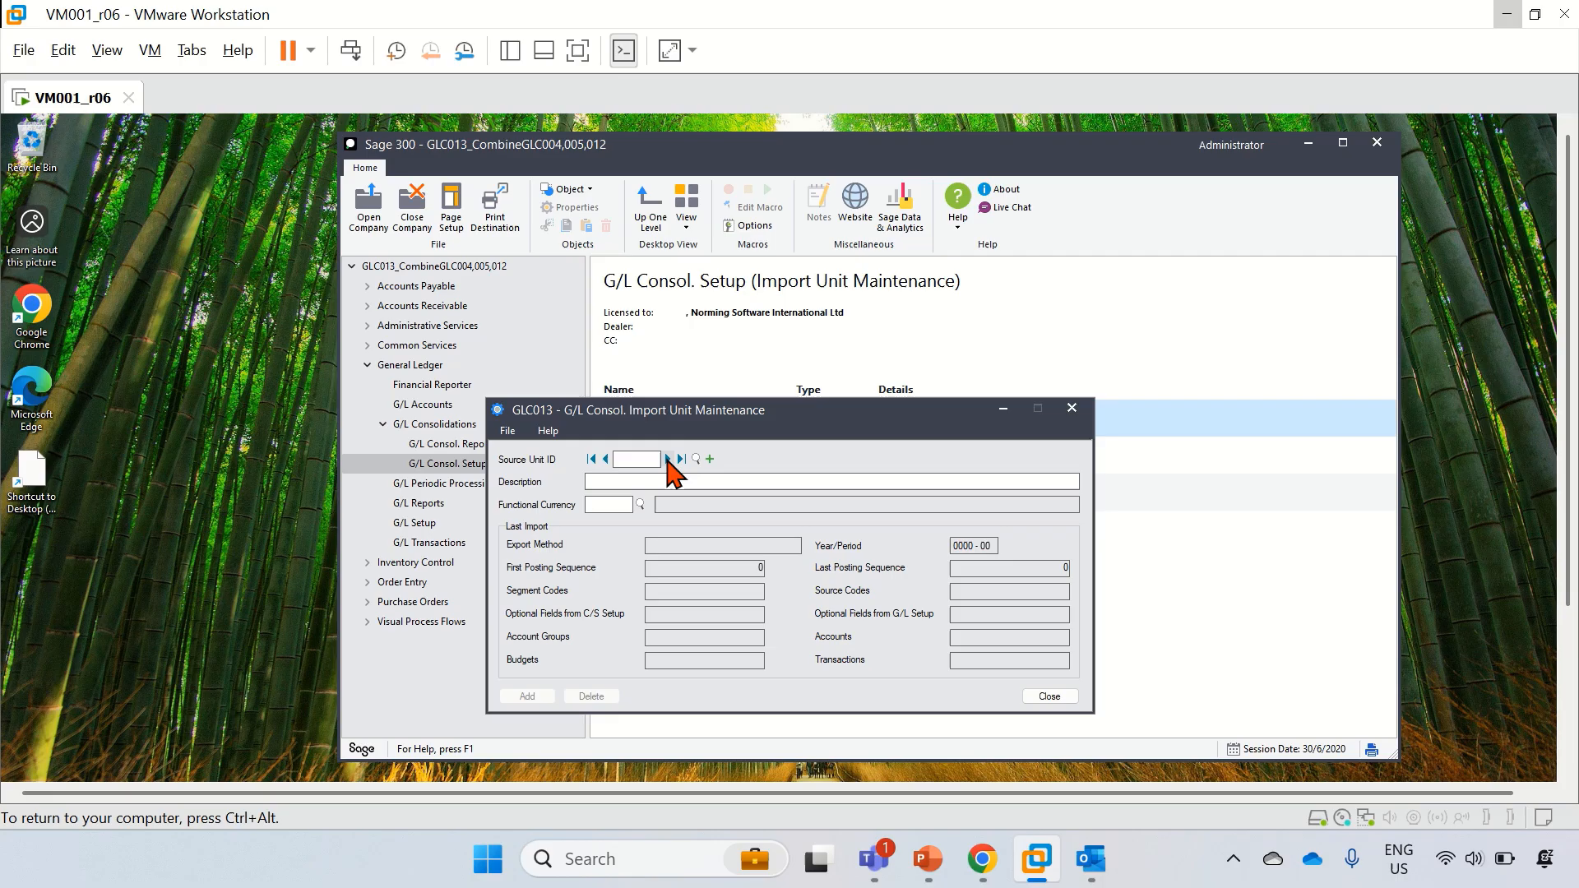
left_click(668, 460)
left_click(695, 459)
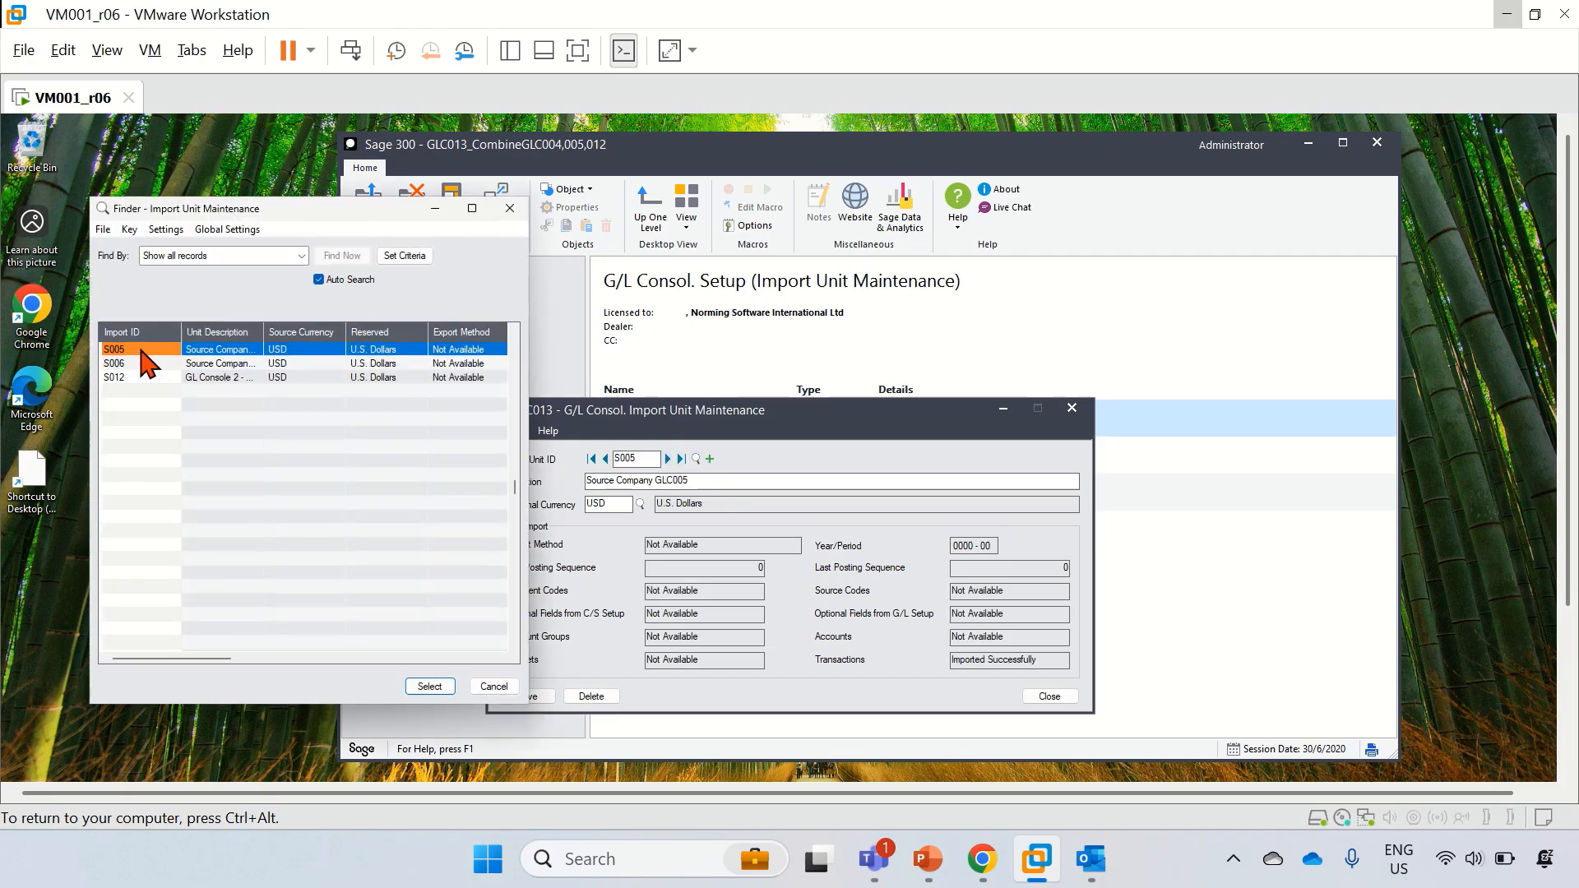
left_click_drag(237, 214, 185, 222)
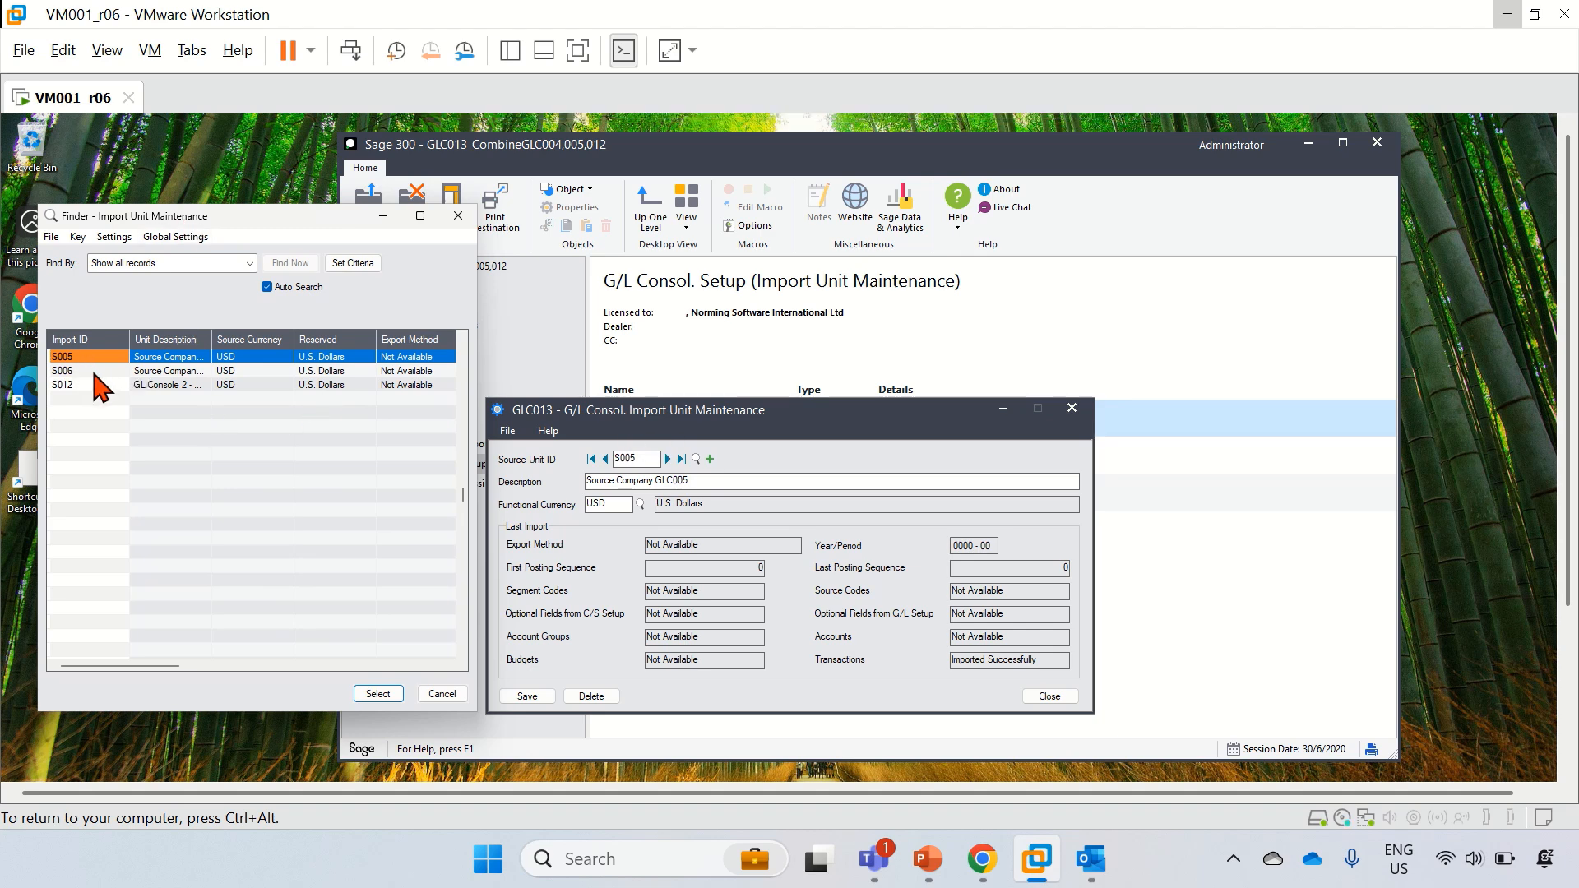
left_click(94, 370)
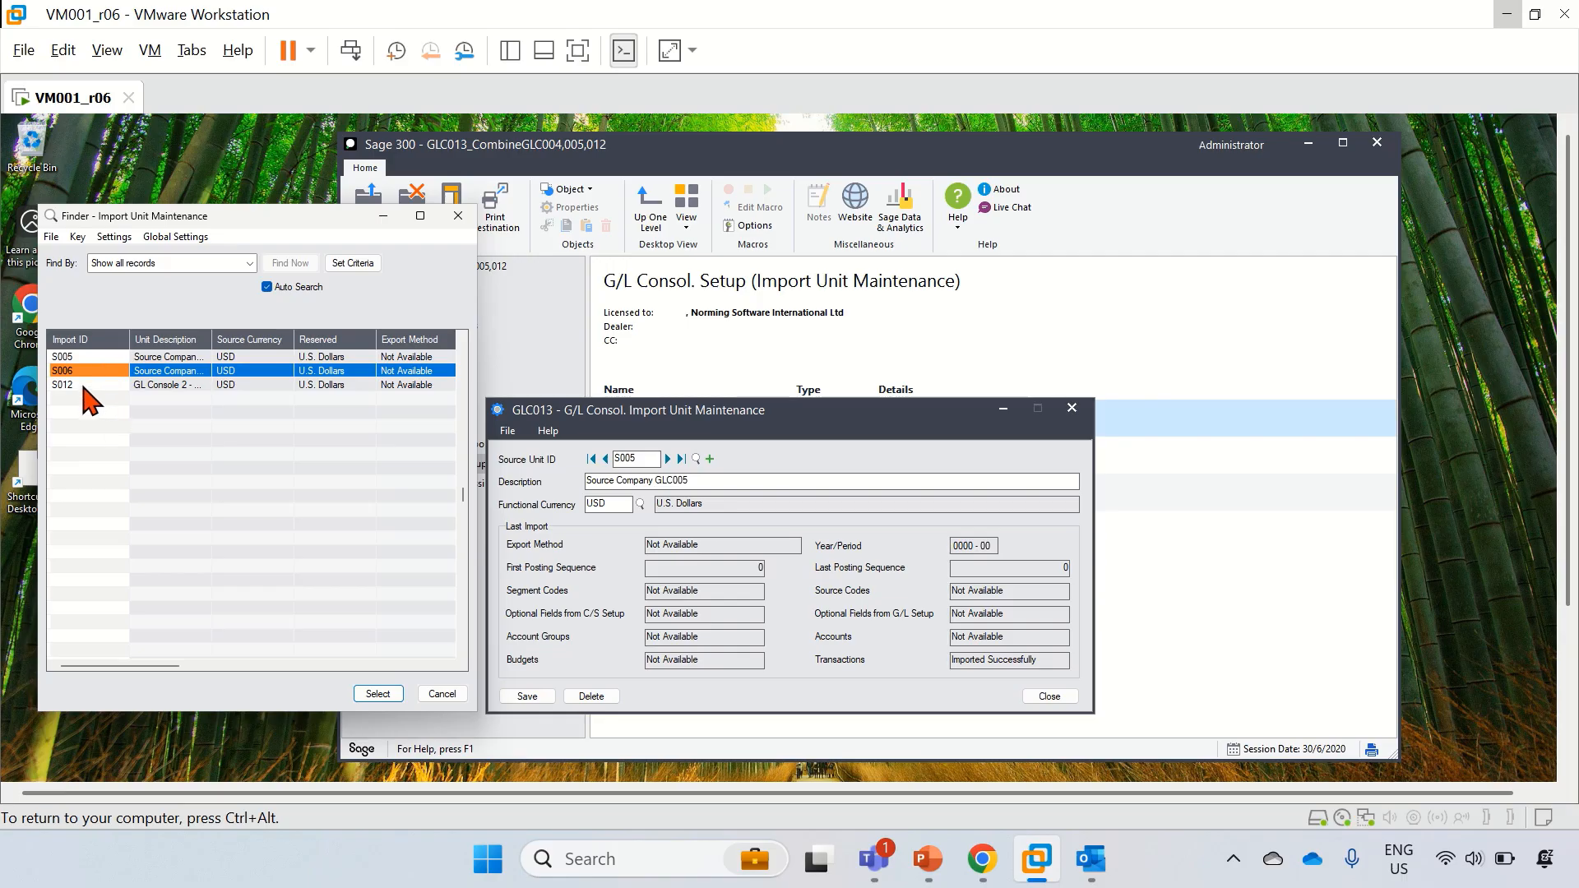
left_click(442, 693)
Step: Close Import Unit Maintenance and the company, then minimize Sage 300 to the desktop
left_click(1072, 408)
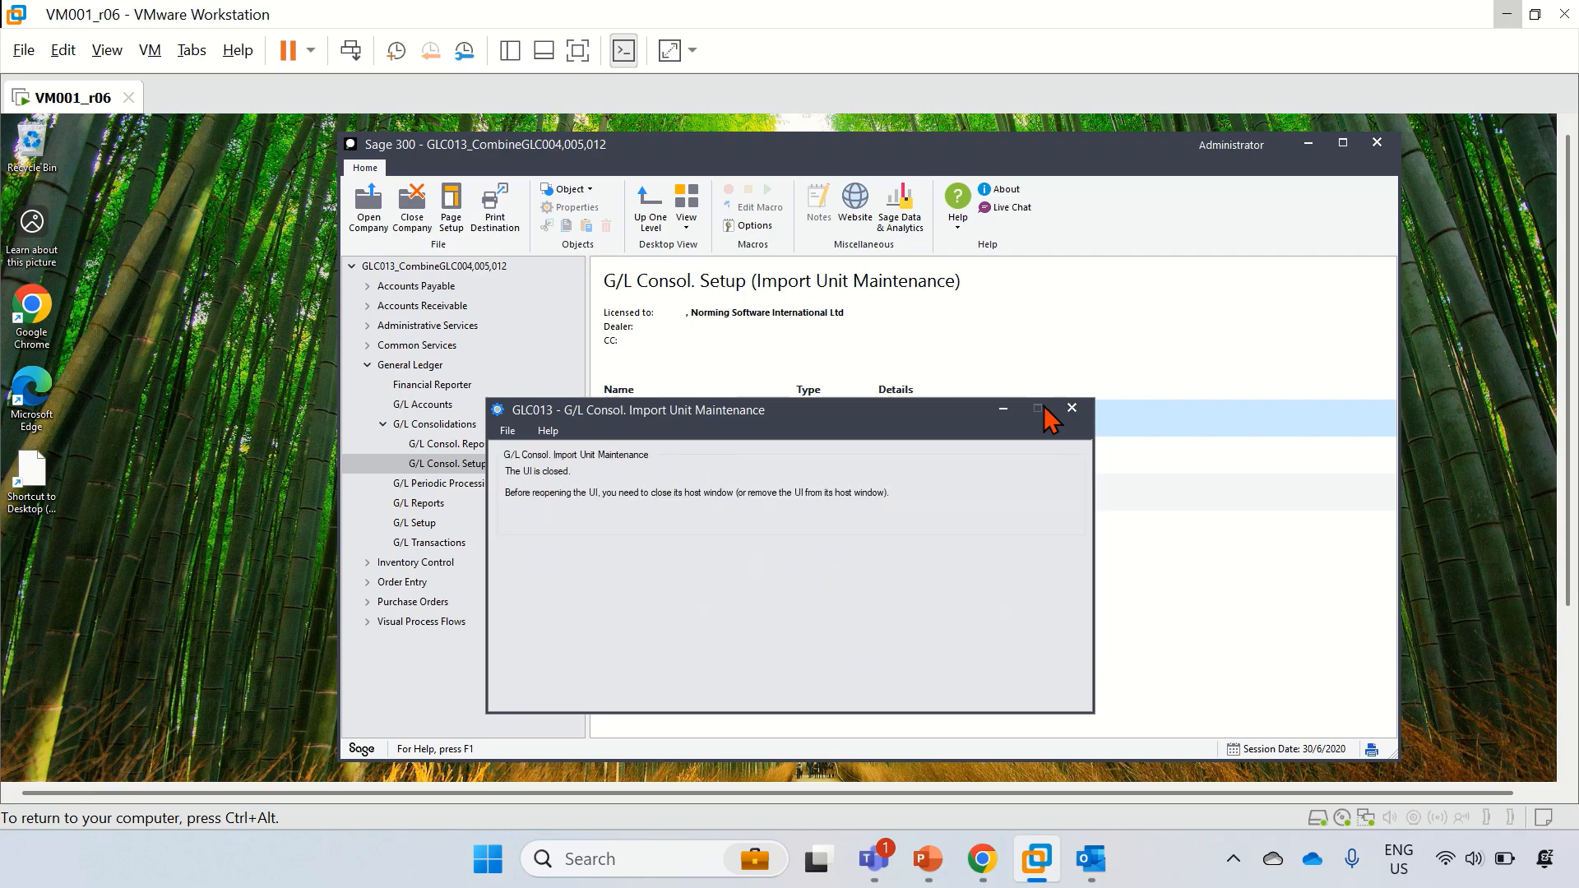
left_click(409, 224)
left_click(1309, 142)
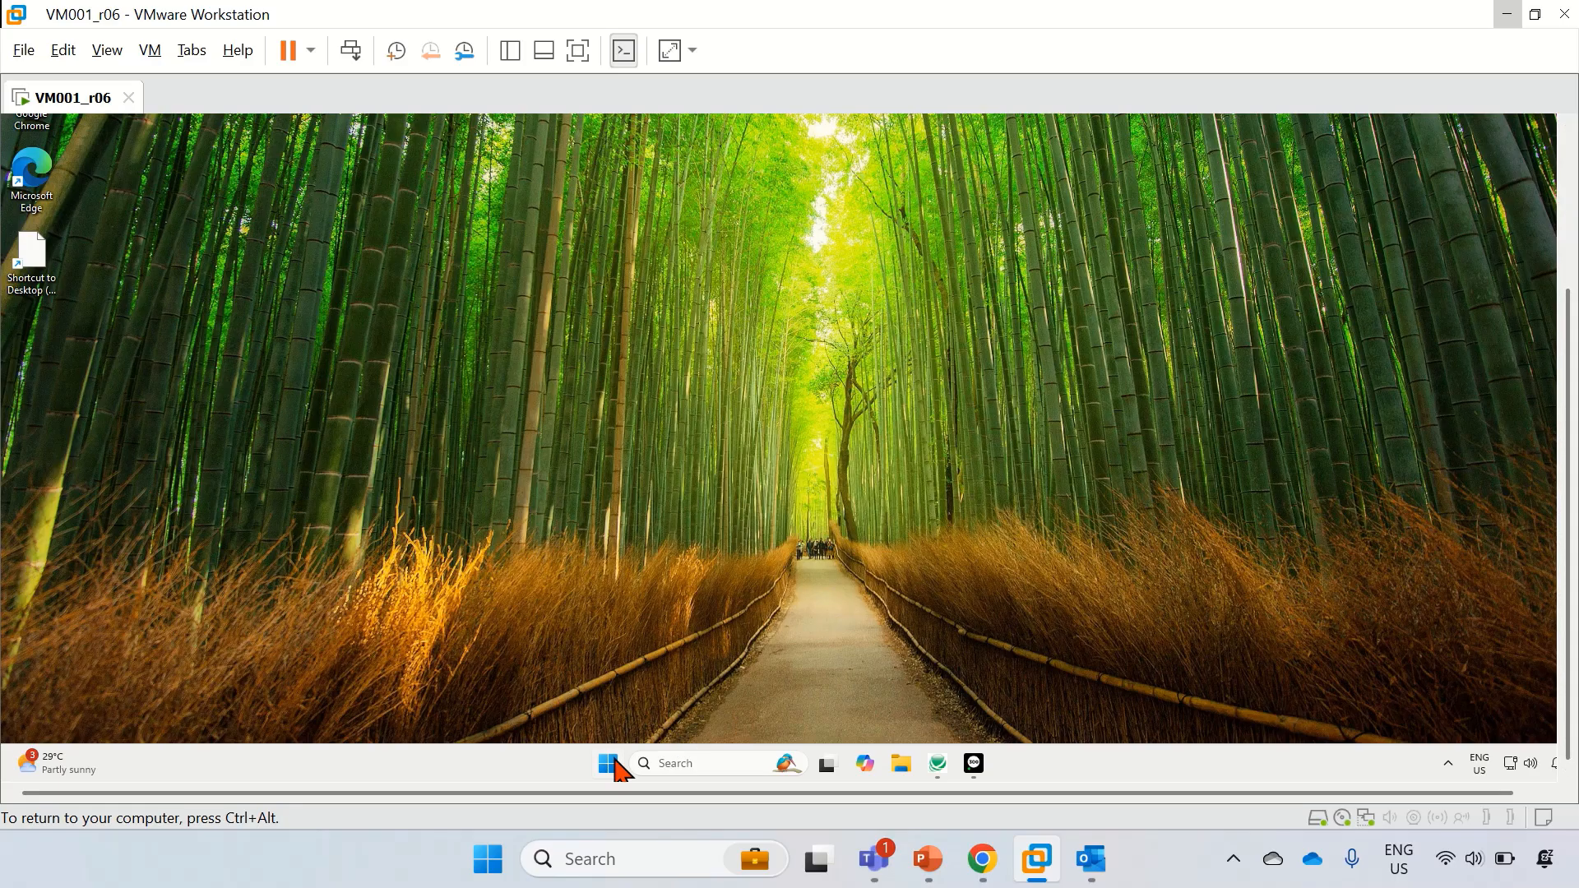
Step: Launch the pinned Automate GL Consolidation app from Start with admin rights and move its window up
left_click(610, 766)
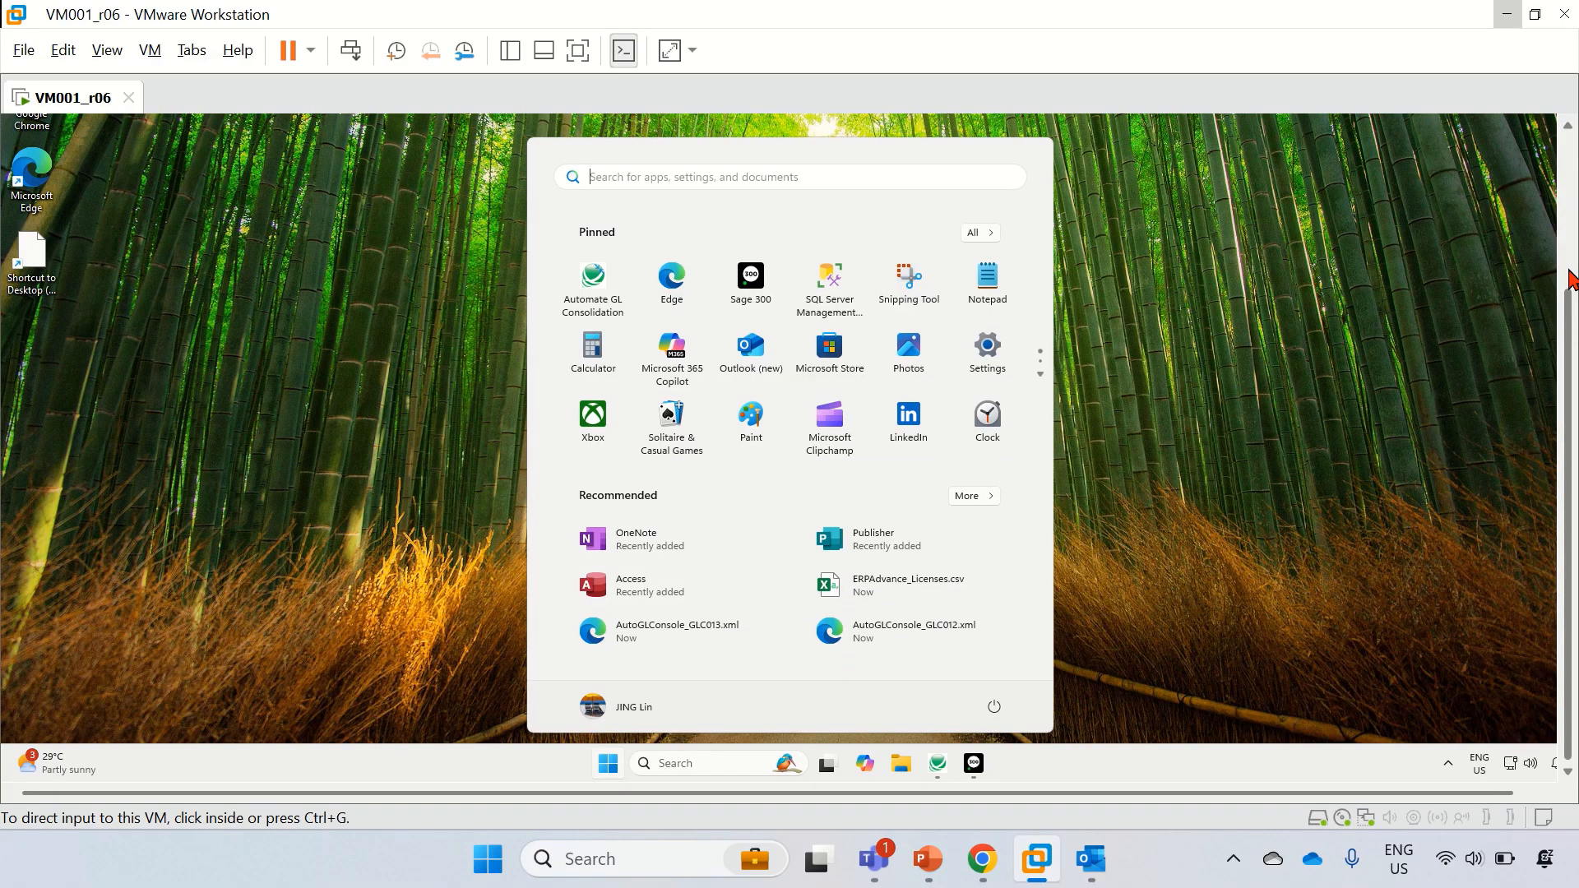
left_click(598, 279)
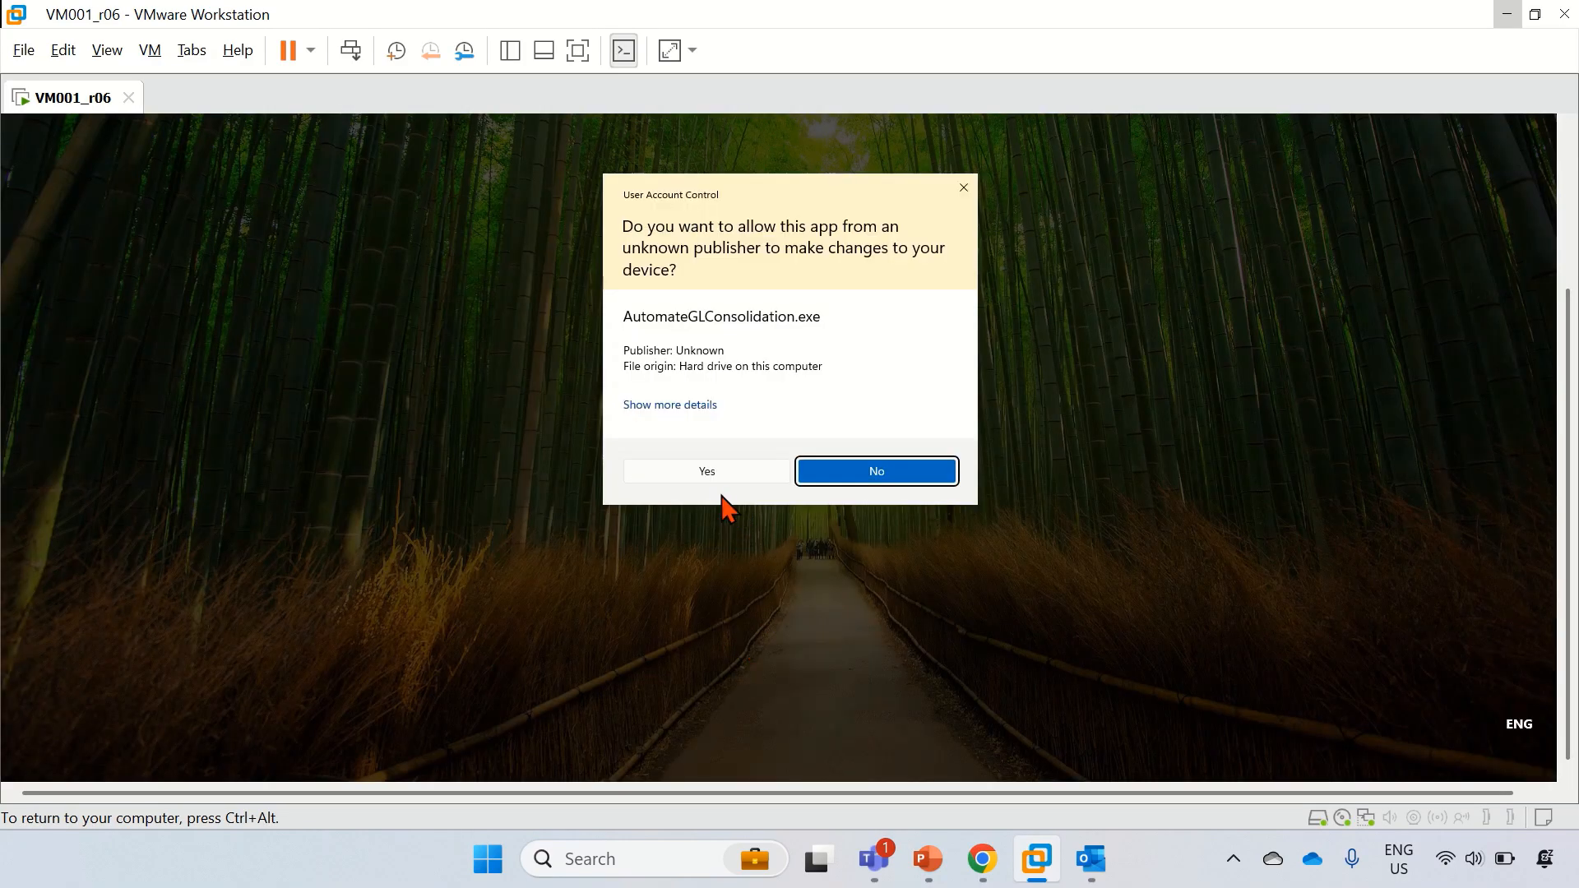
left_click(722, 472)
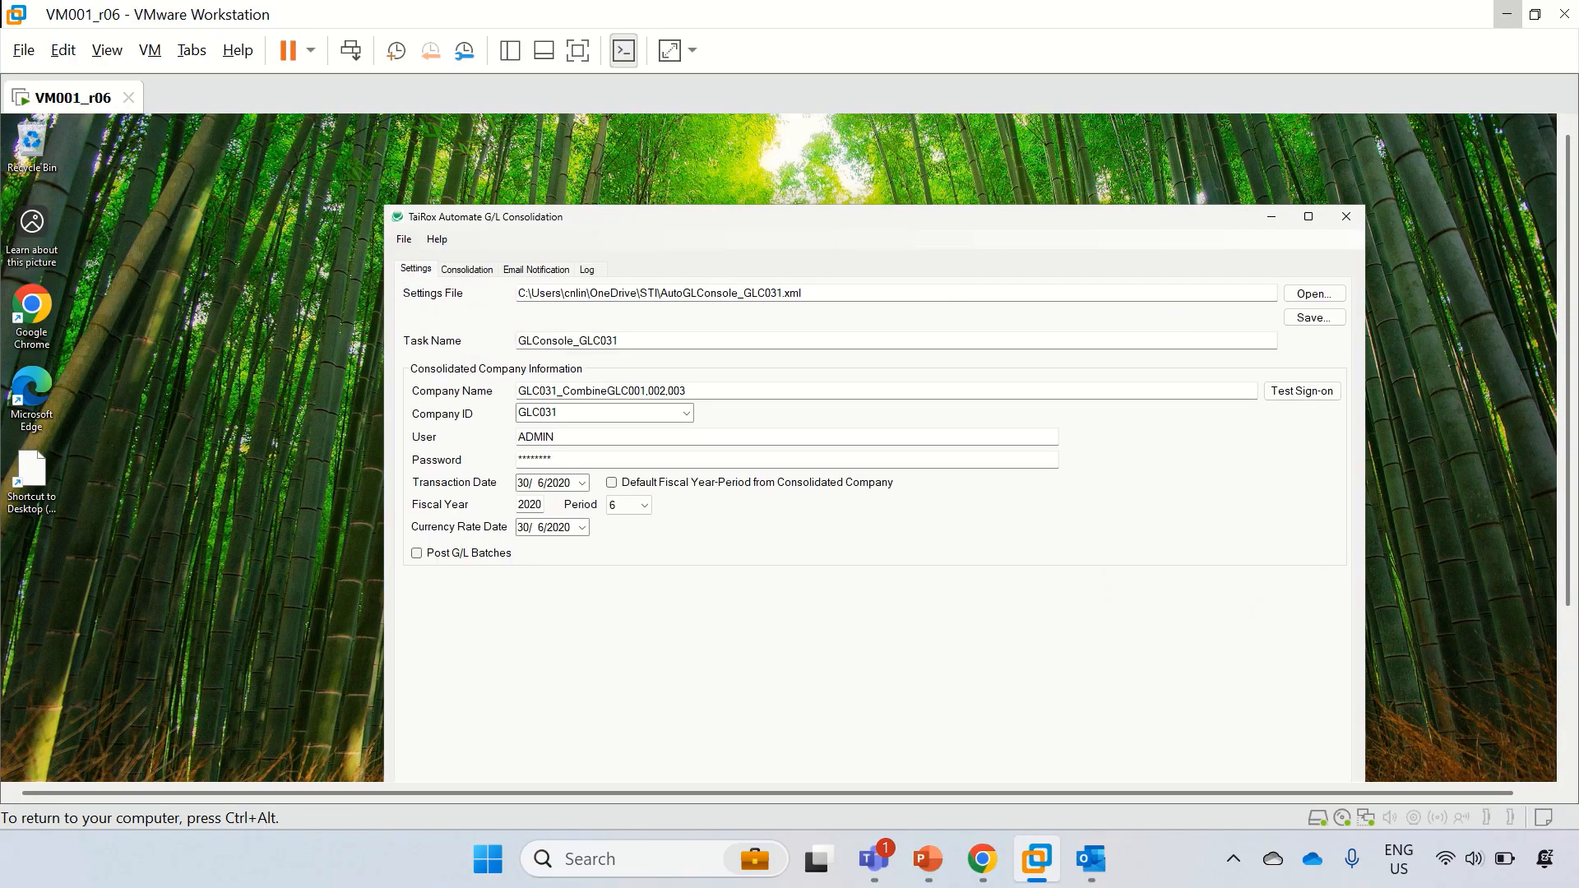
left_click_drag(831, 220, 812, 173)
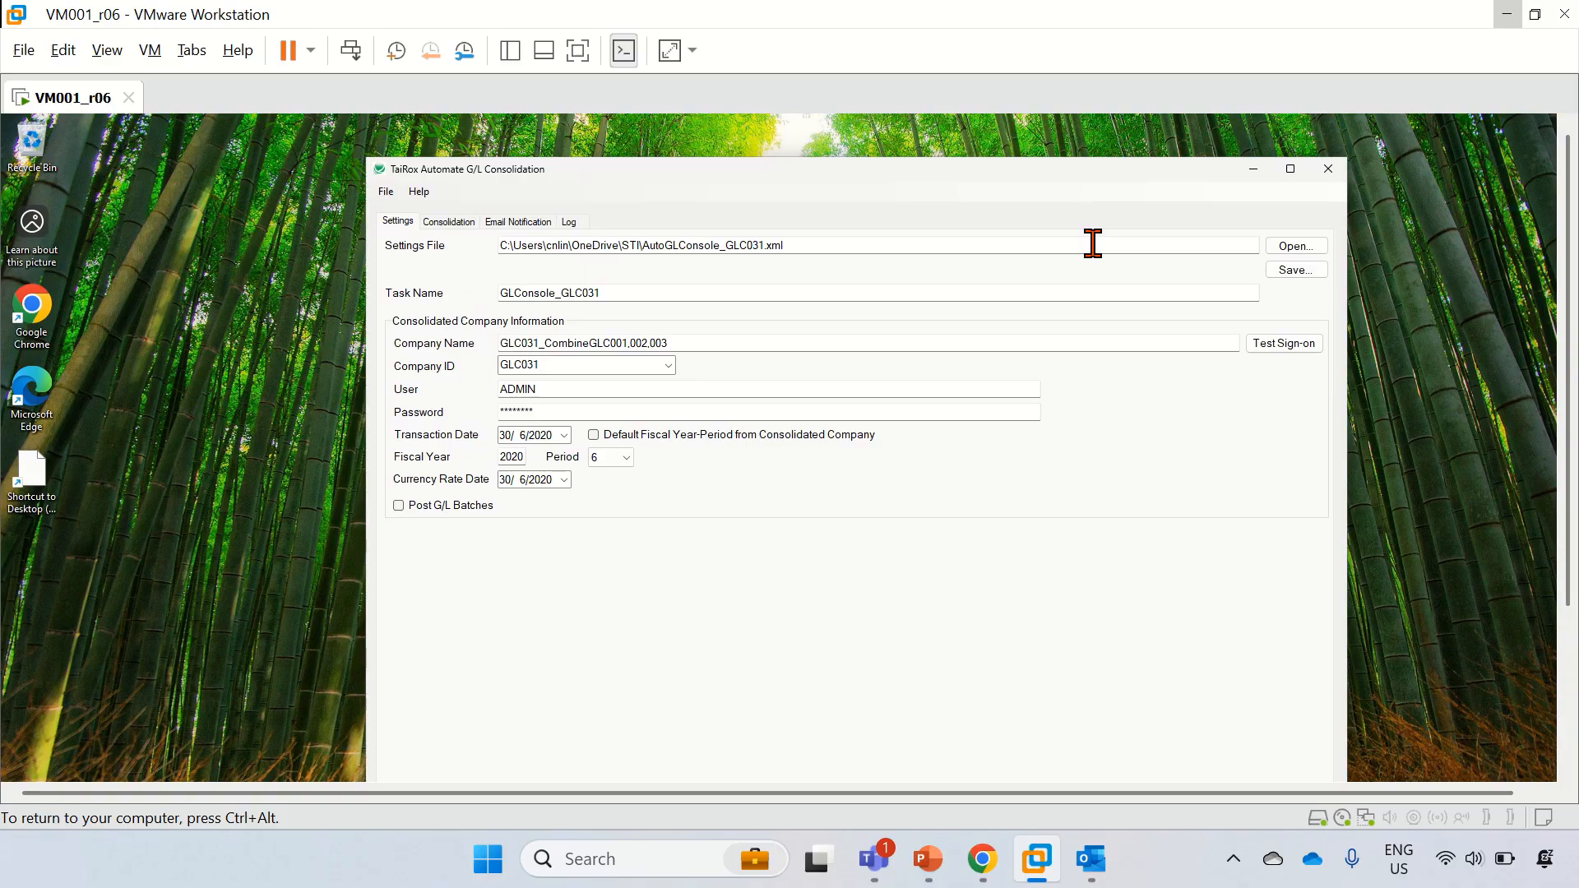
Step: Load AutoGLConsole_GLC011.xml and review its source companies GLC001–GLC003 on the Consolidation tab
left_click(1298, 248)
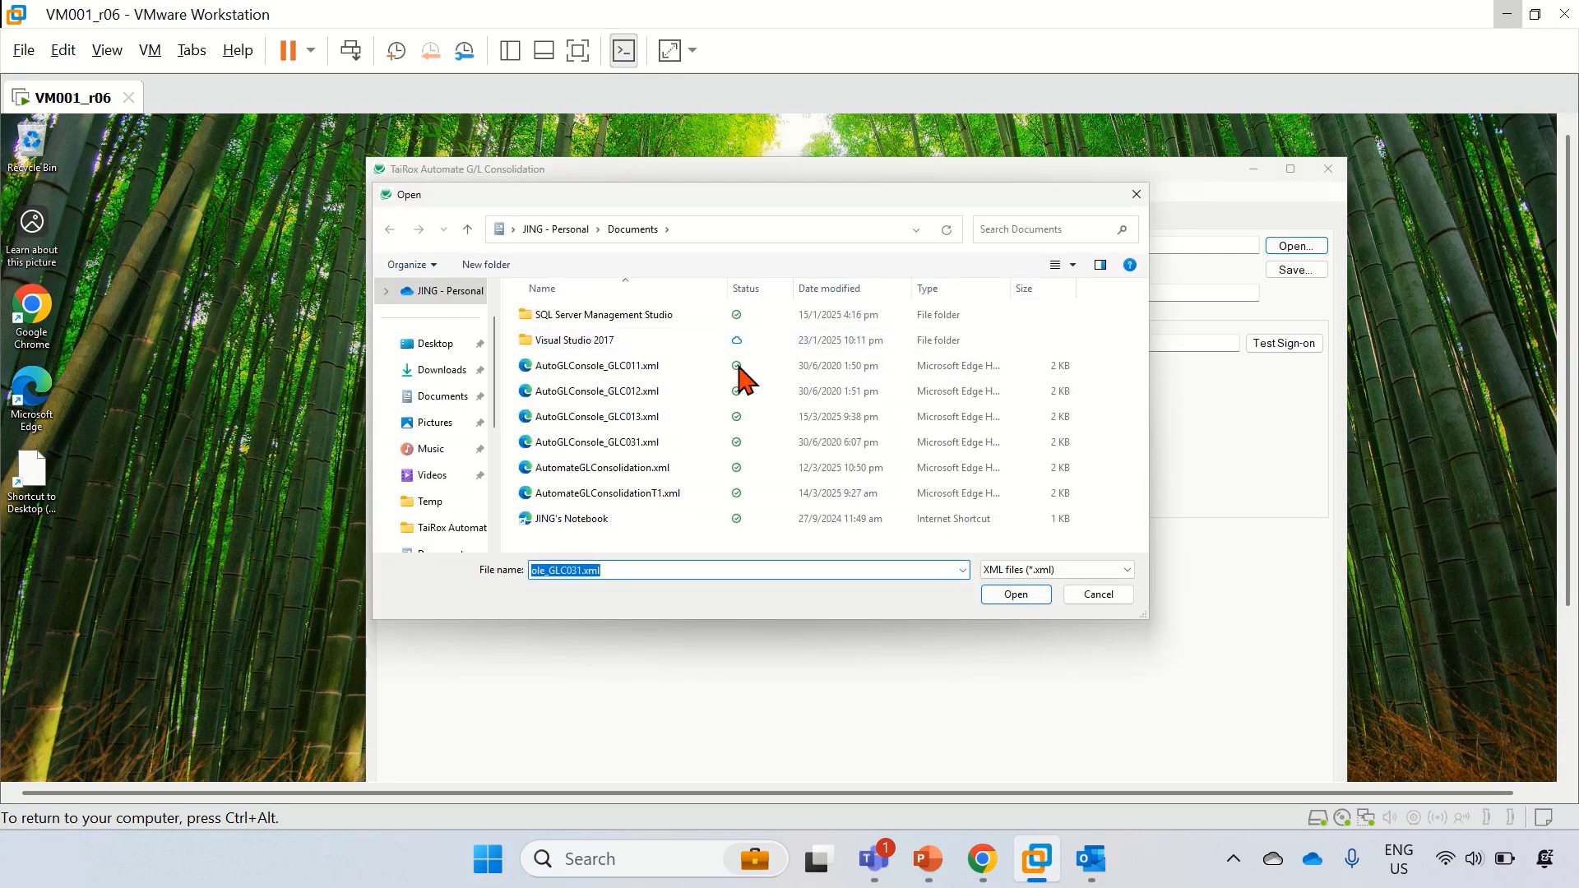
left_click(635, 368)
double_click(635, 368)
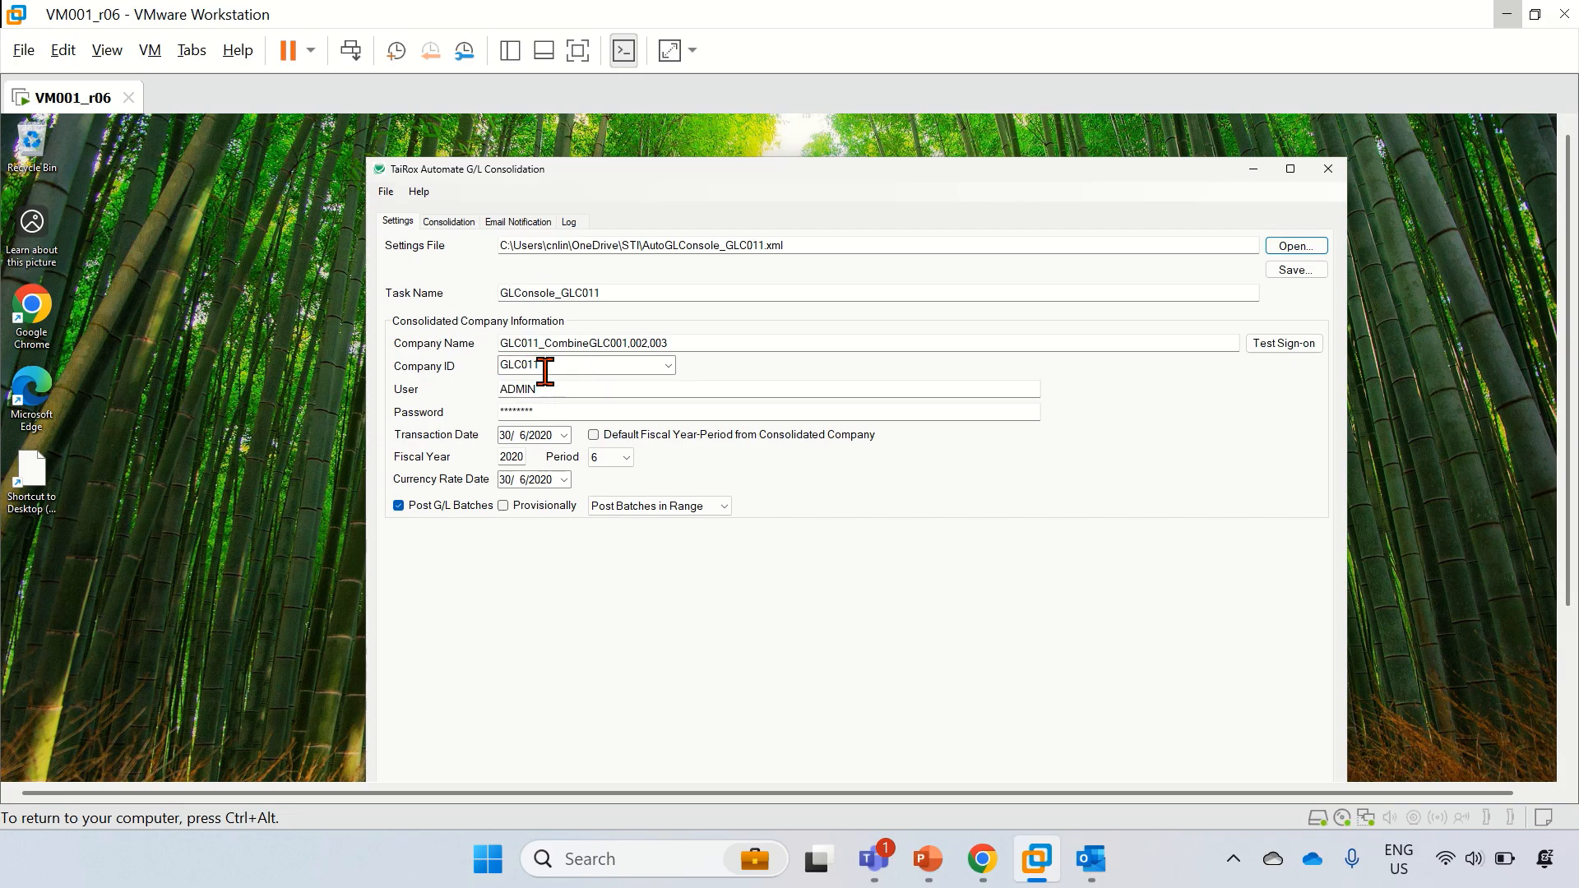
left_click(459, 224)
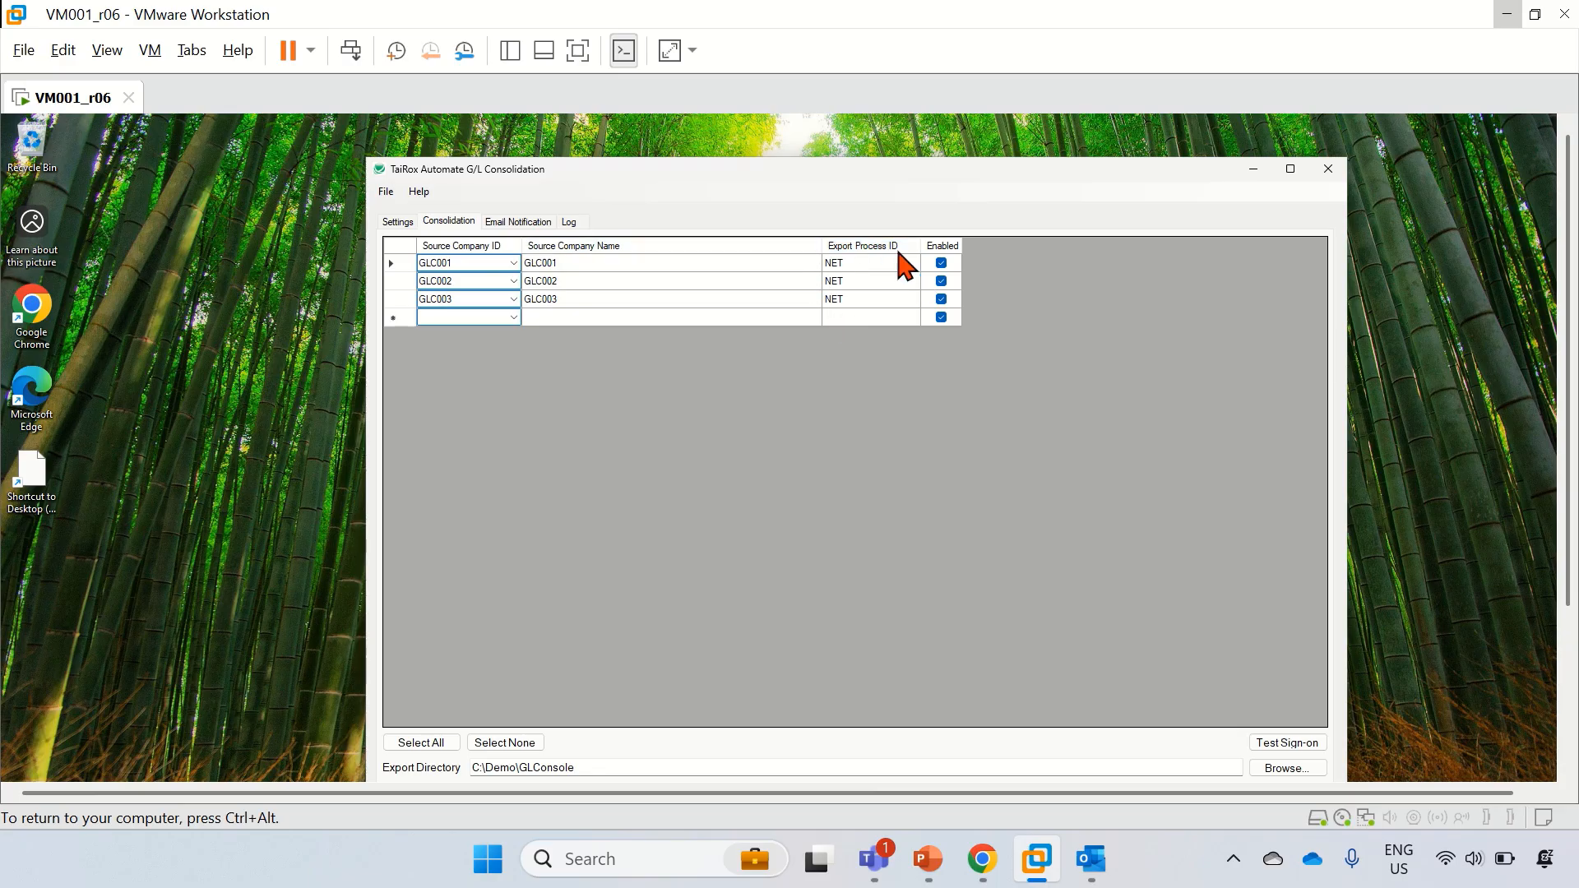
left_click(541, 225)
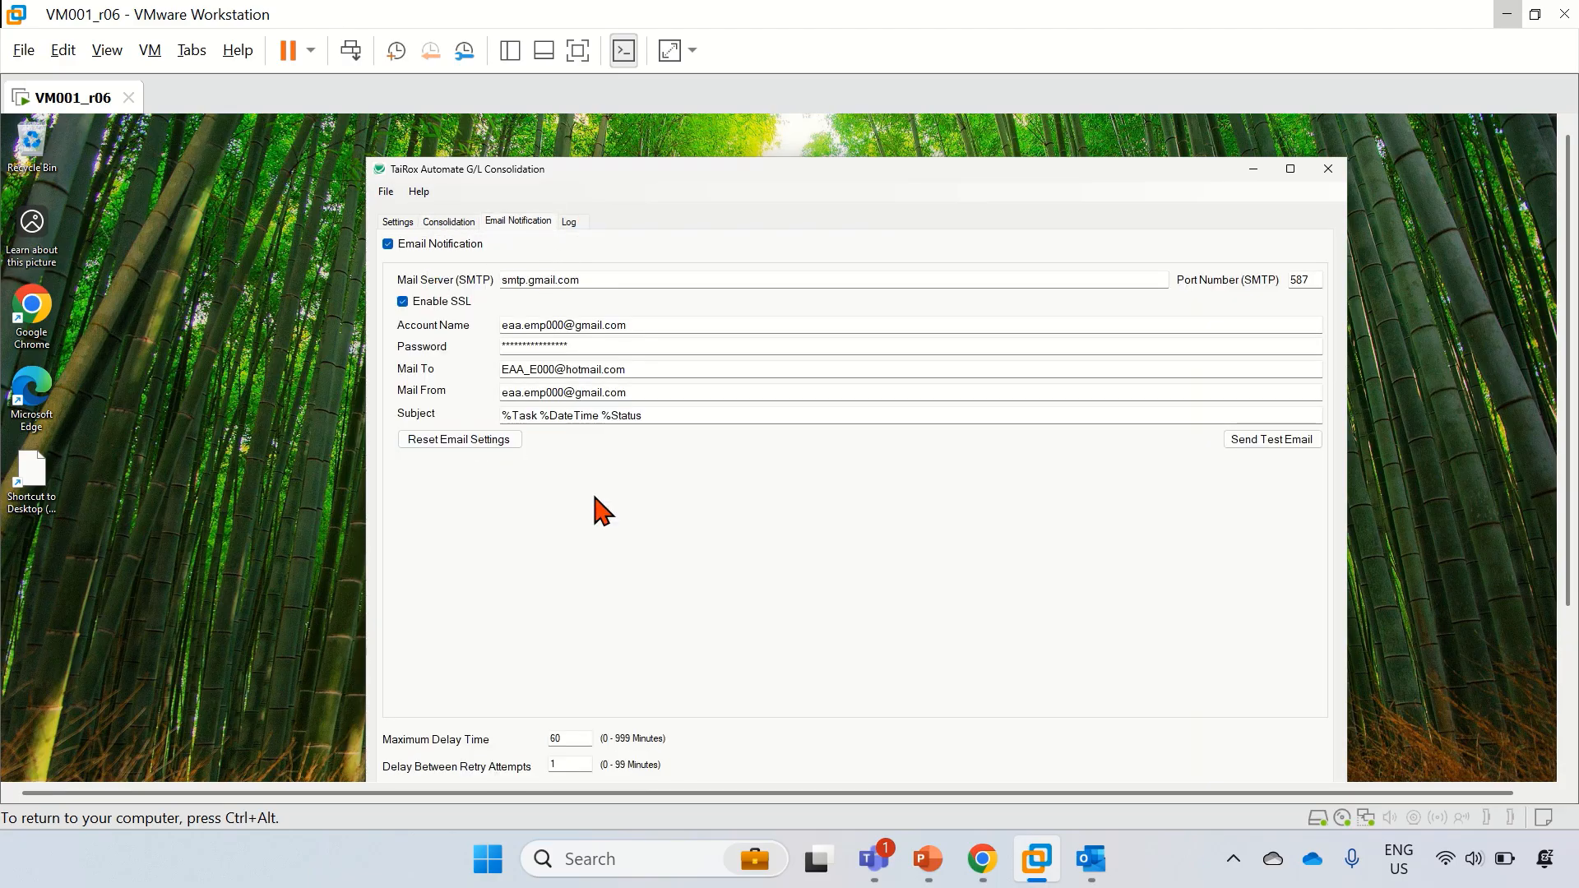
left_click(387, 244)
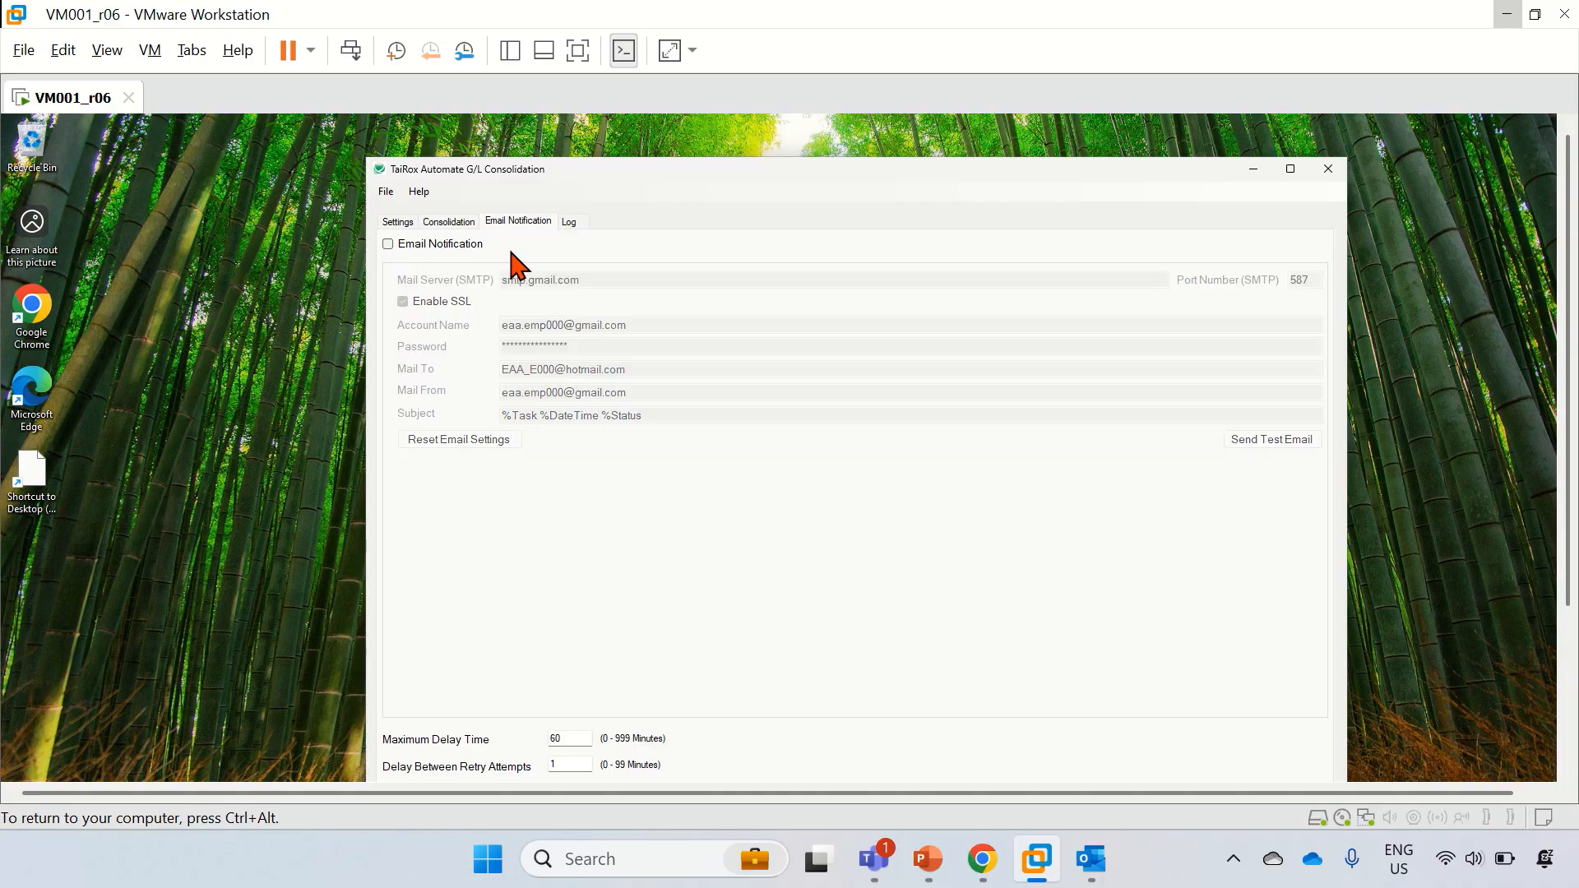
left_click(569, 223)
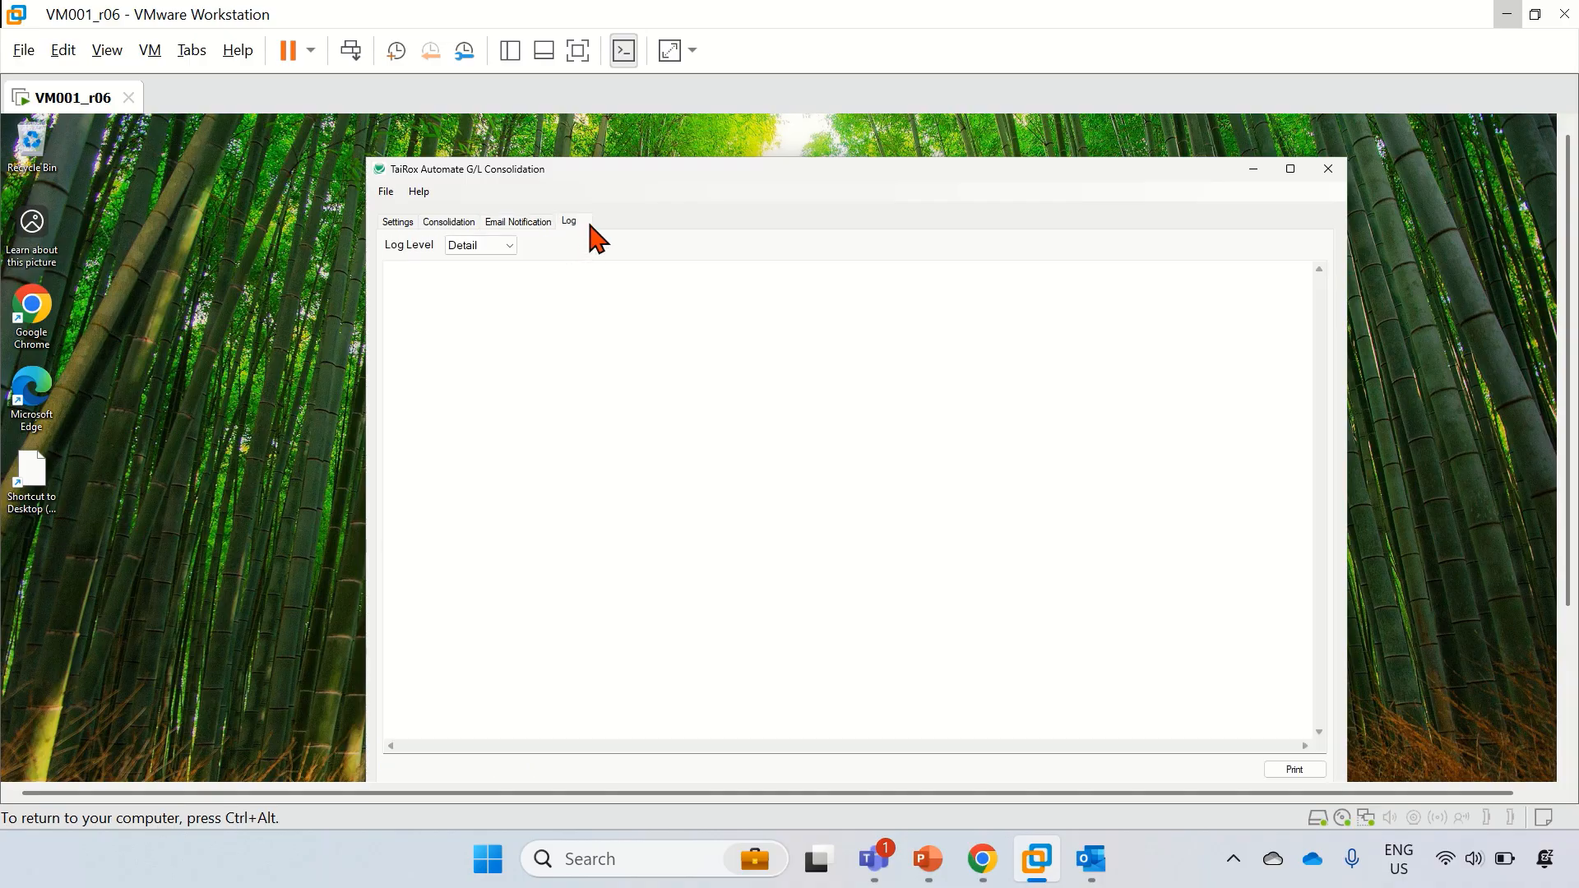
left_click(526, 224)
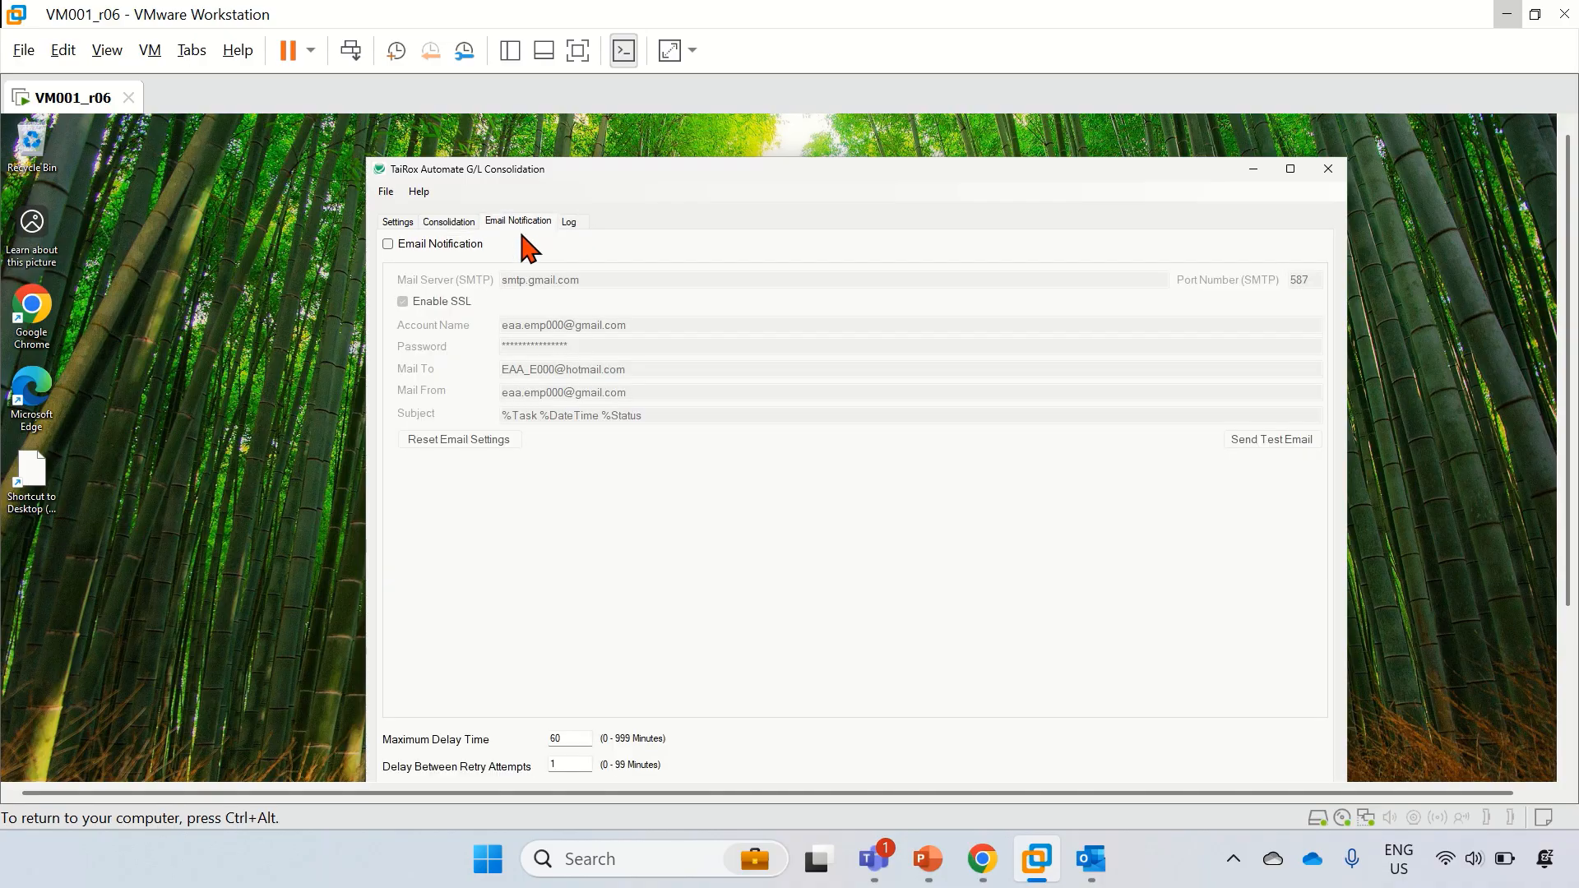
left_click(388, 245)
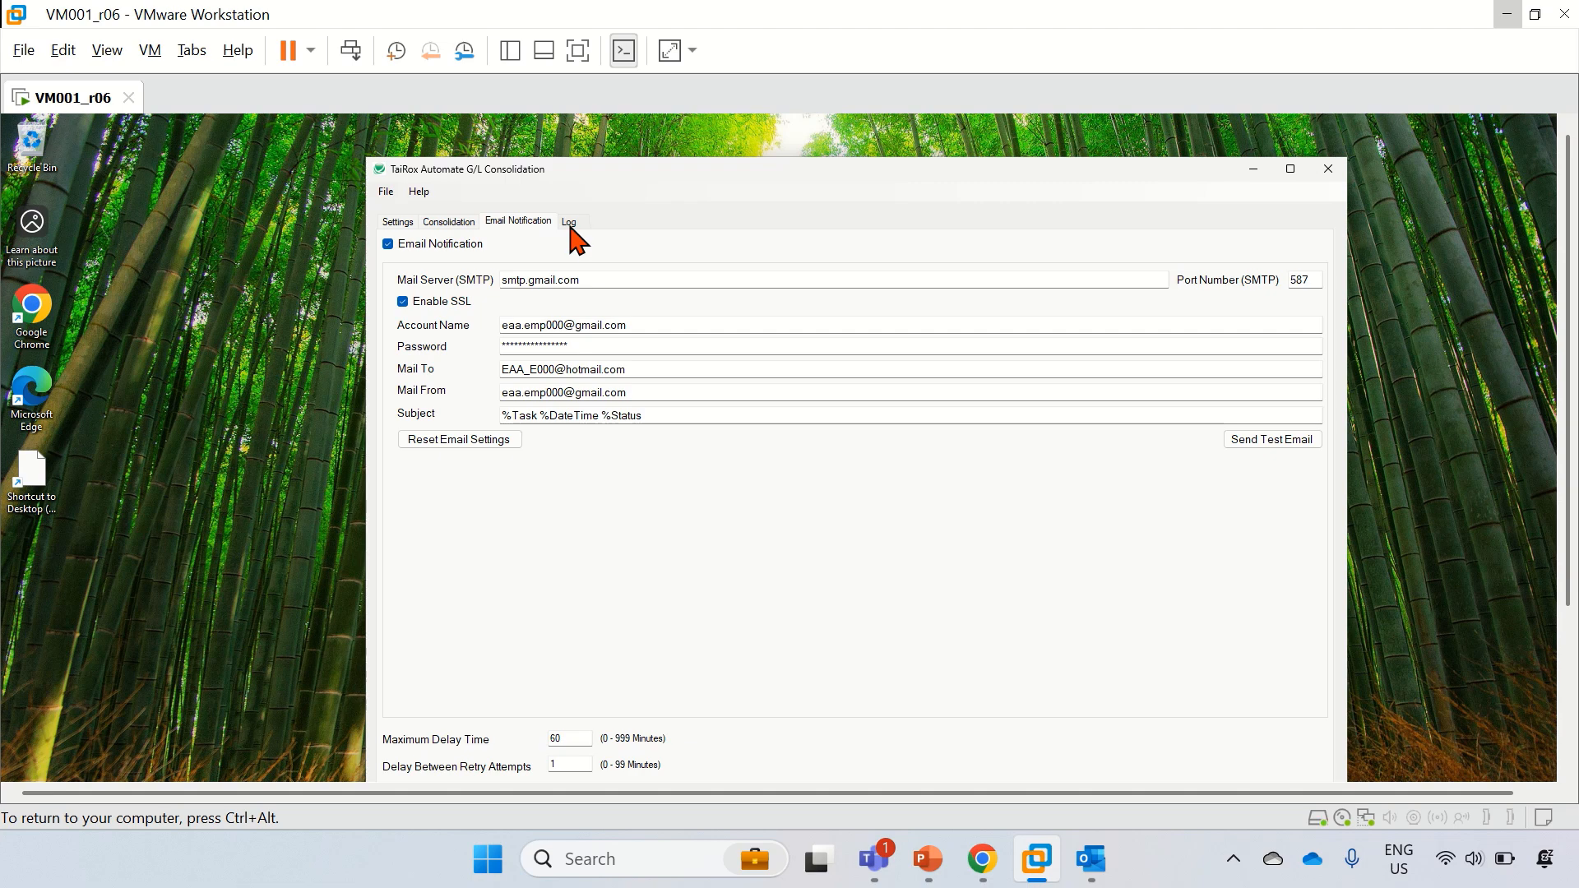
left_click(398, 224)
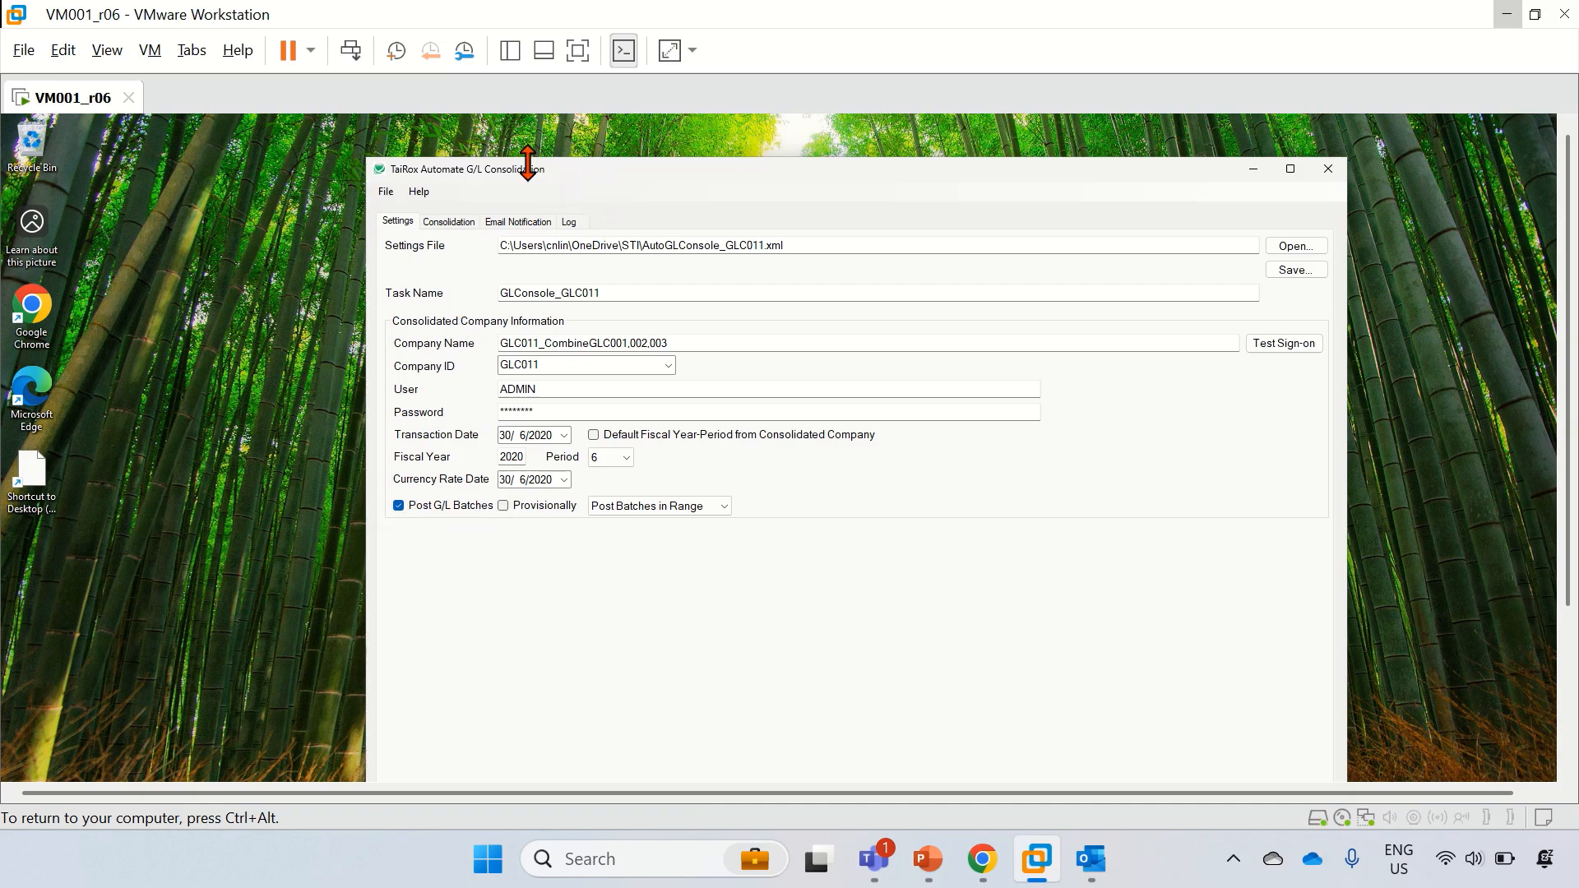
Step: Load AutoGLConsole_GLC012.xml, review its source companies, and turn on Email Notification
left_click(1291, 246)
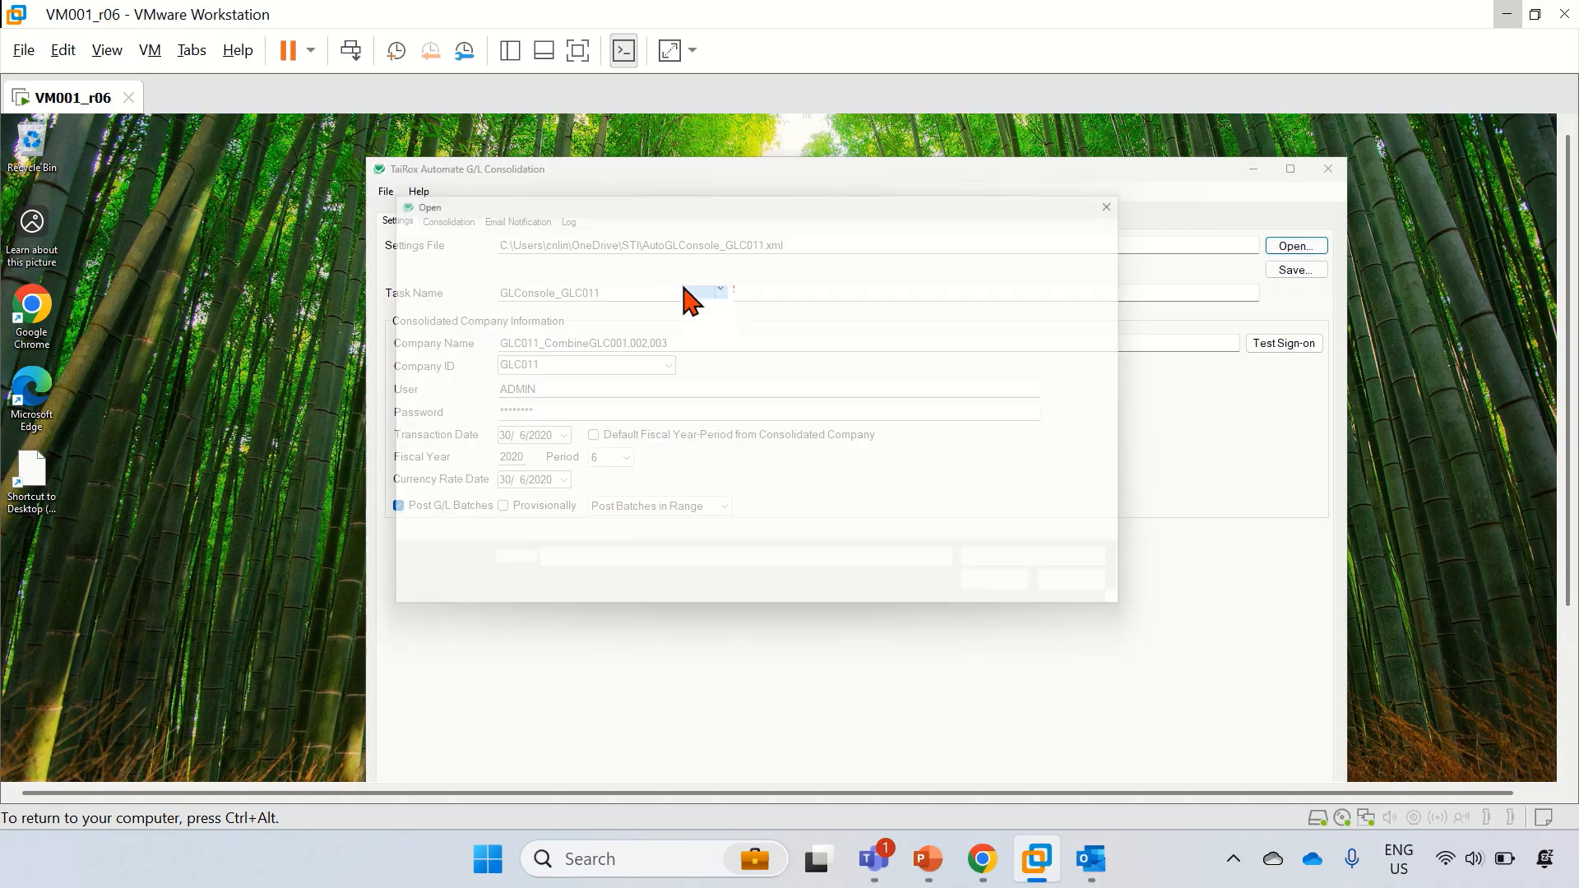
double_click(637, 391)
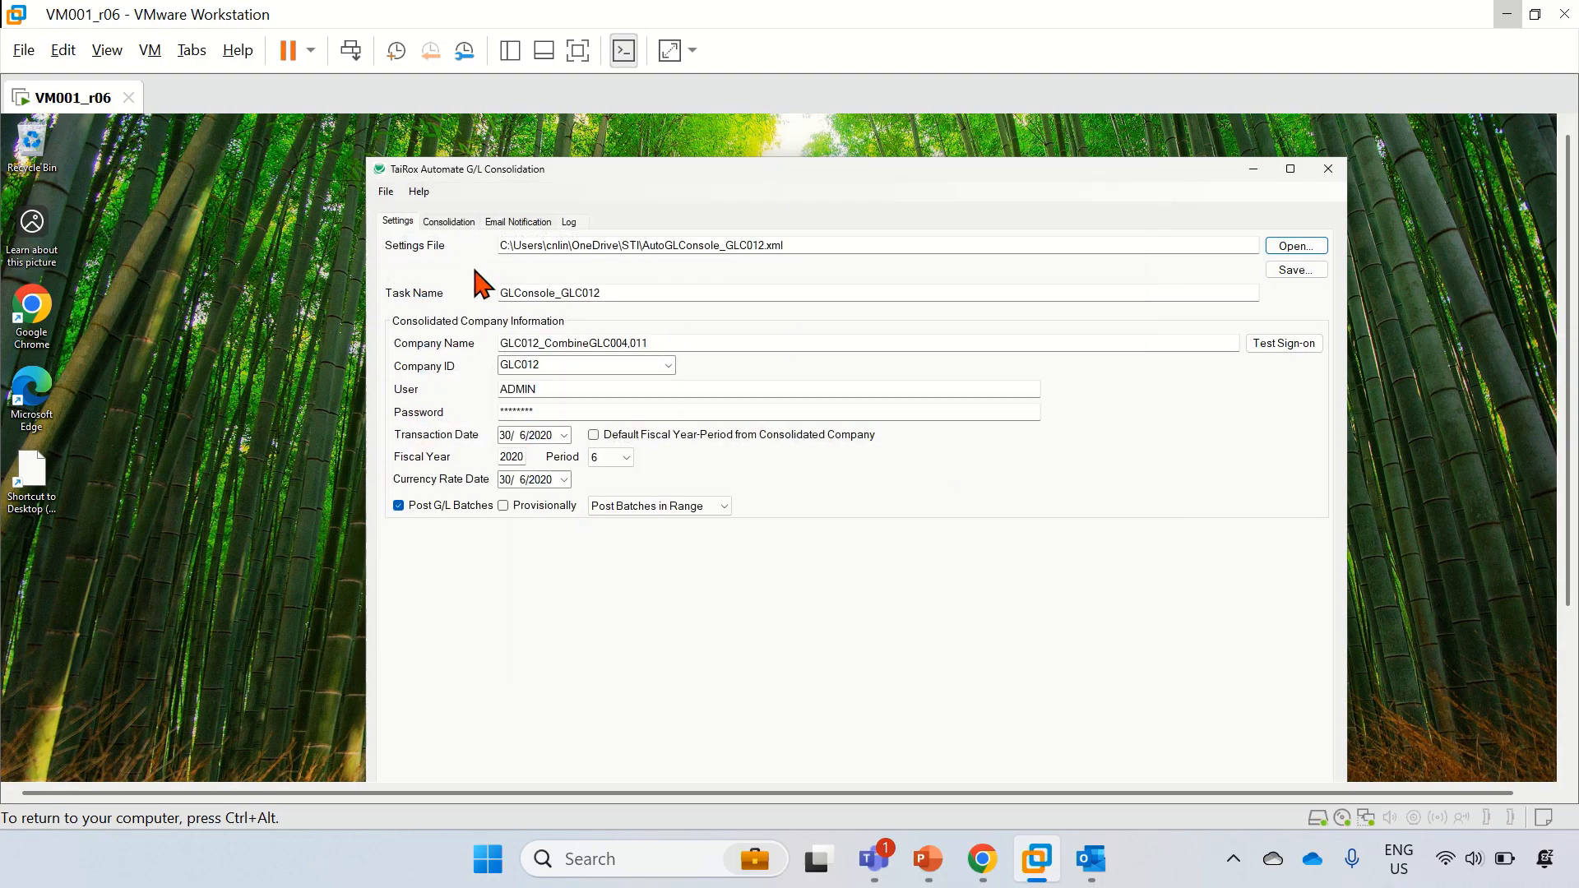
left_click(458, 223)
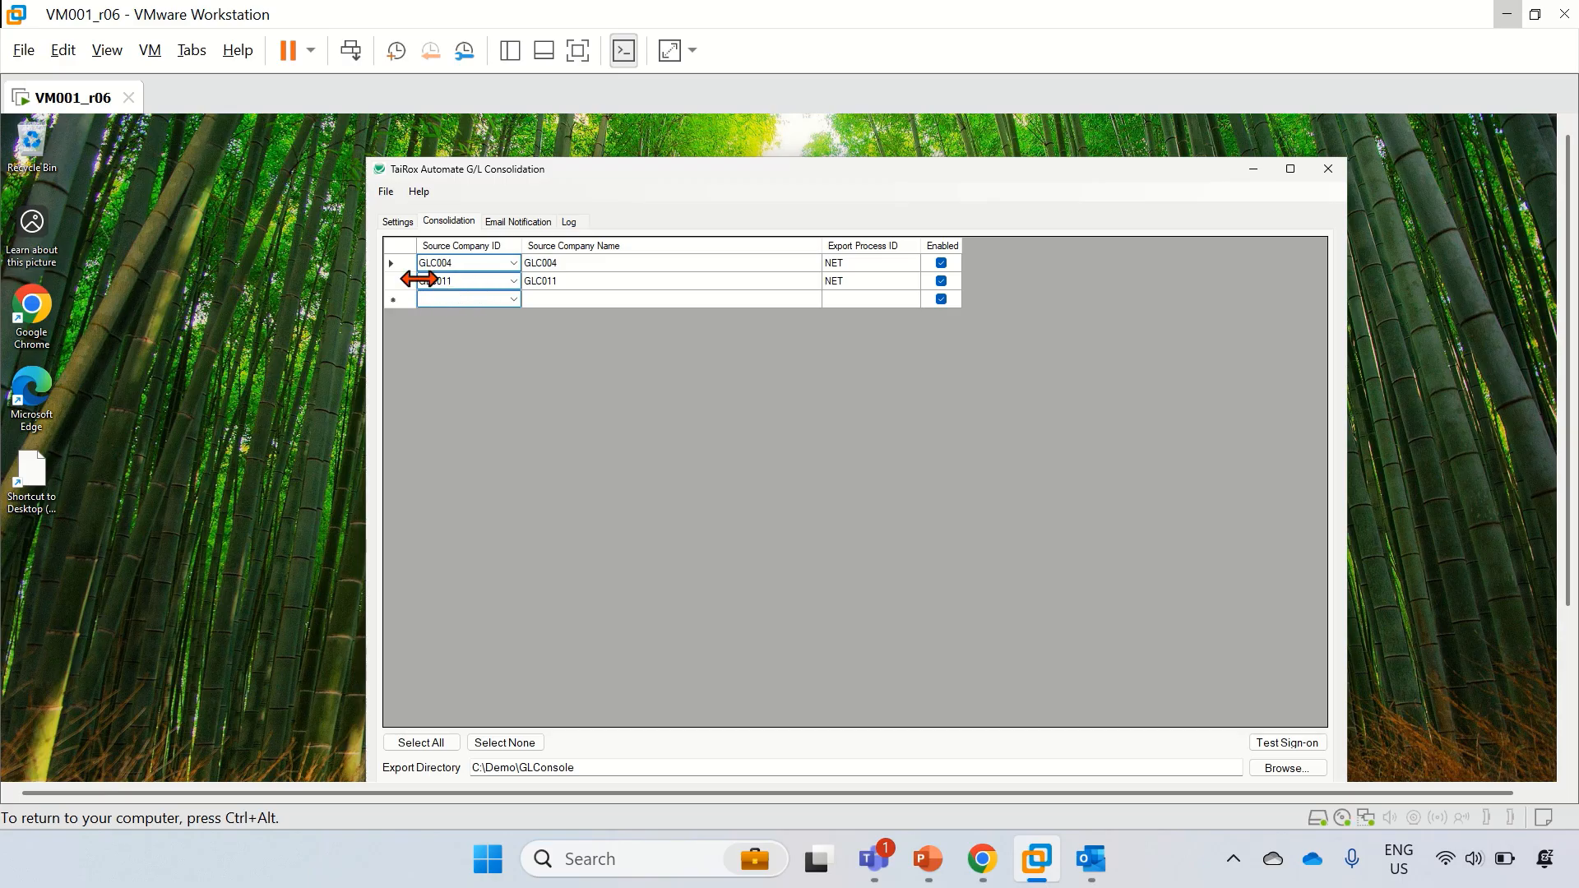
left_click(506, 226)
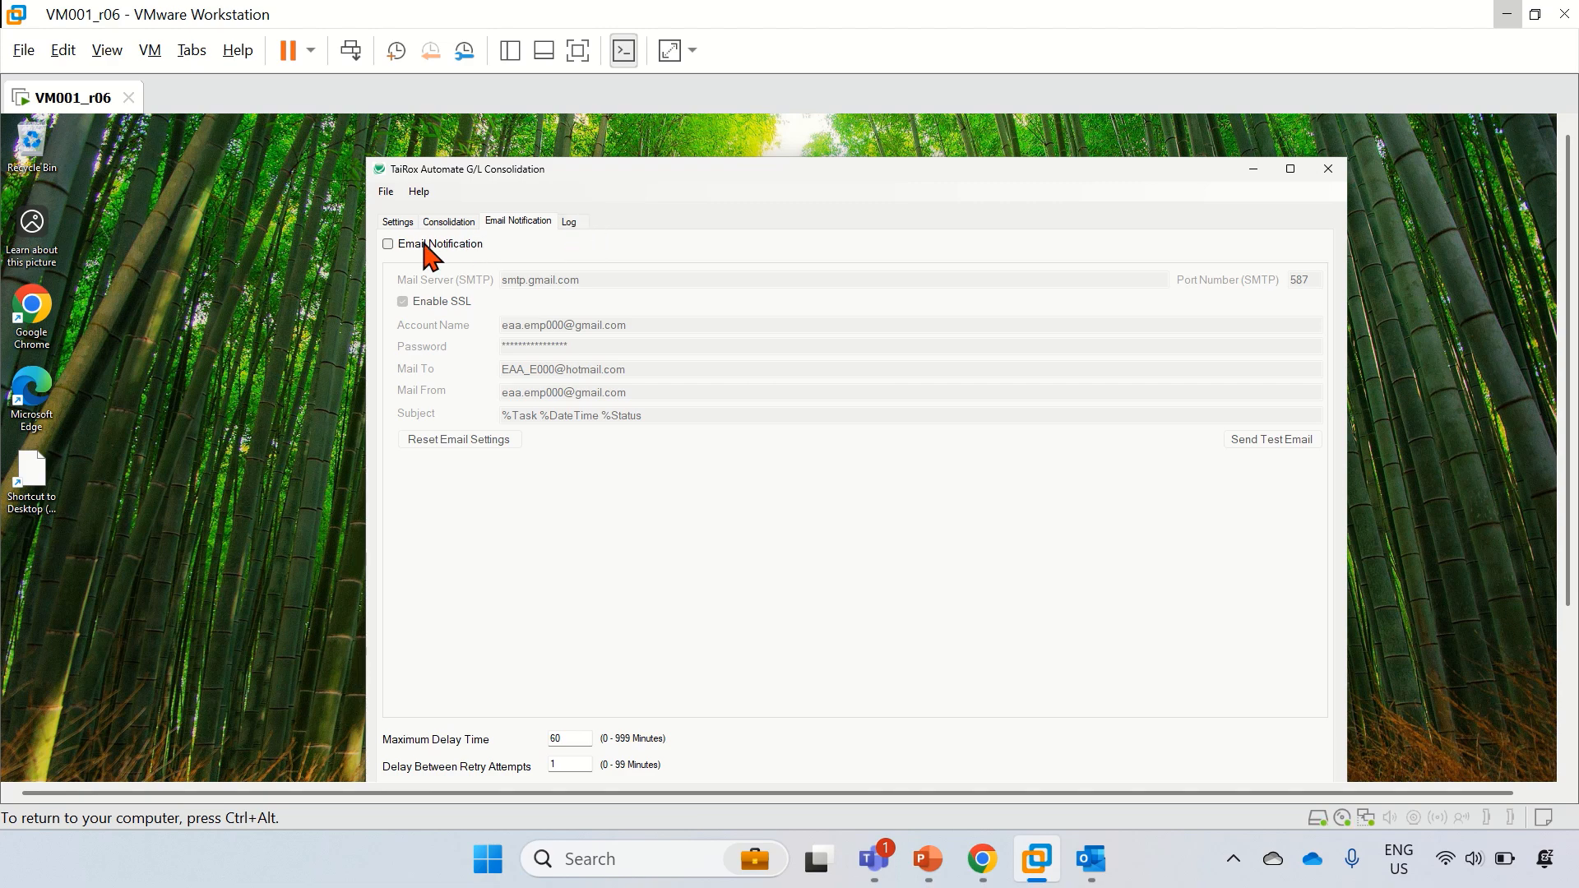
left_click(389, 245)
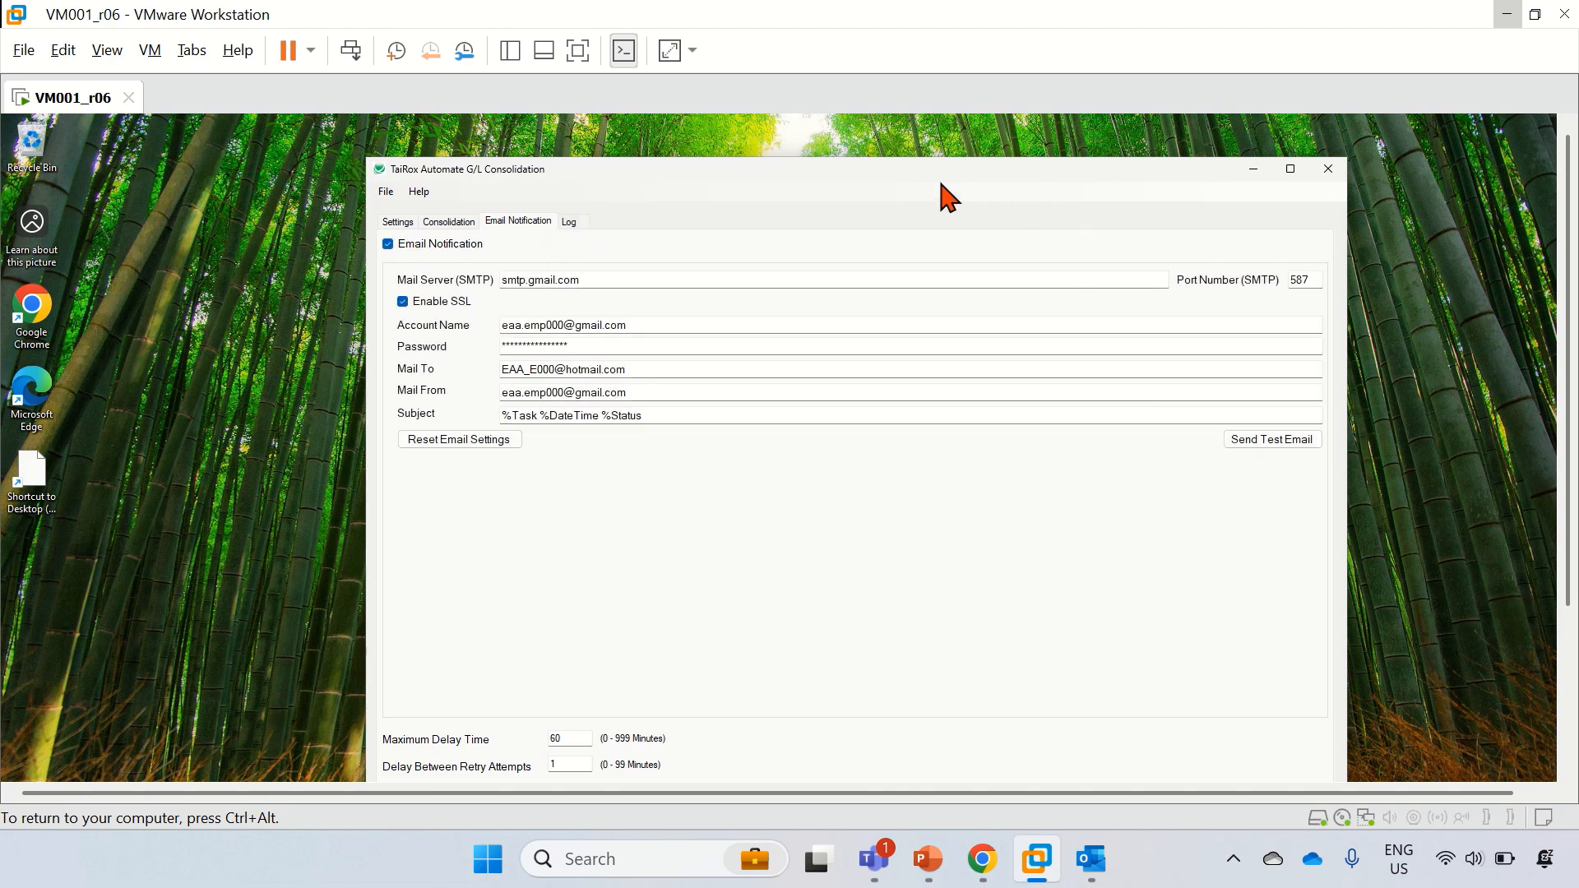
Step: Save the GLC012 settings over AutoGLConsole_GLC012.xml, confirming the replacement
left_click_drag(932, 167, 930, 140)
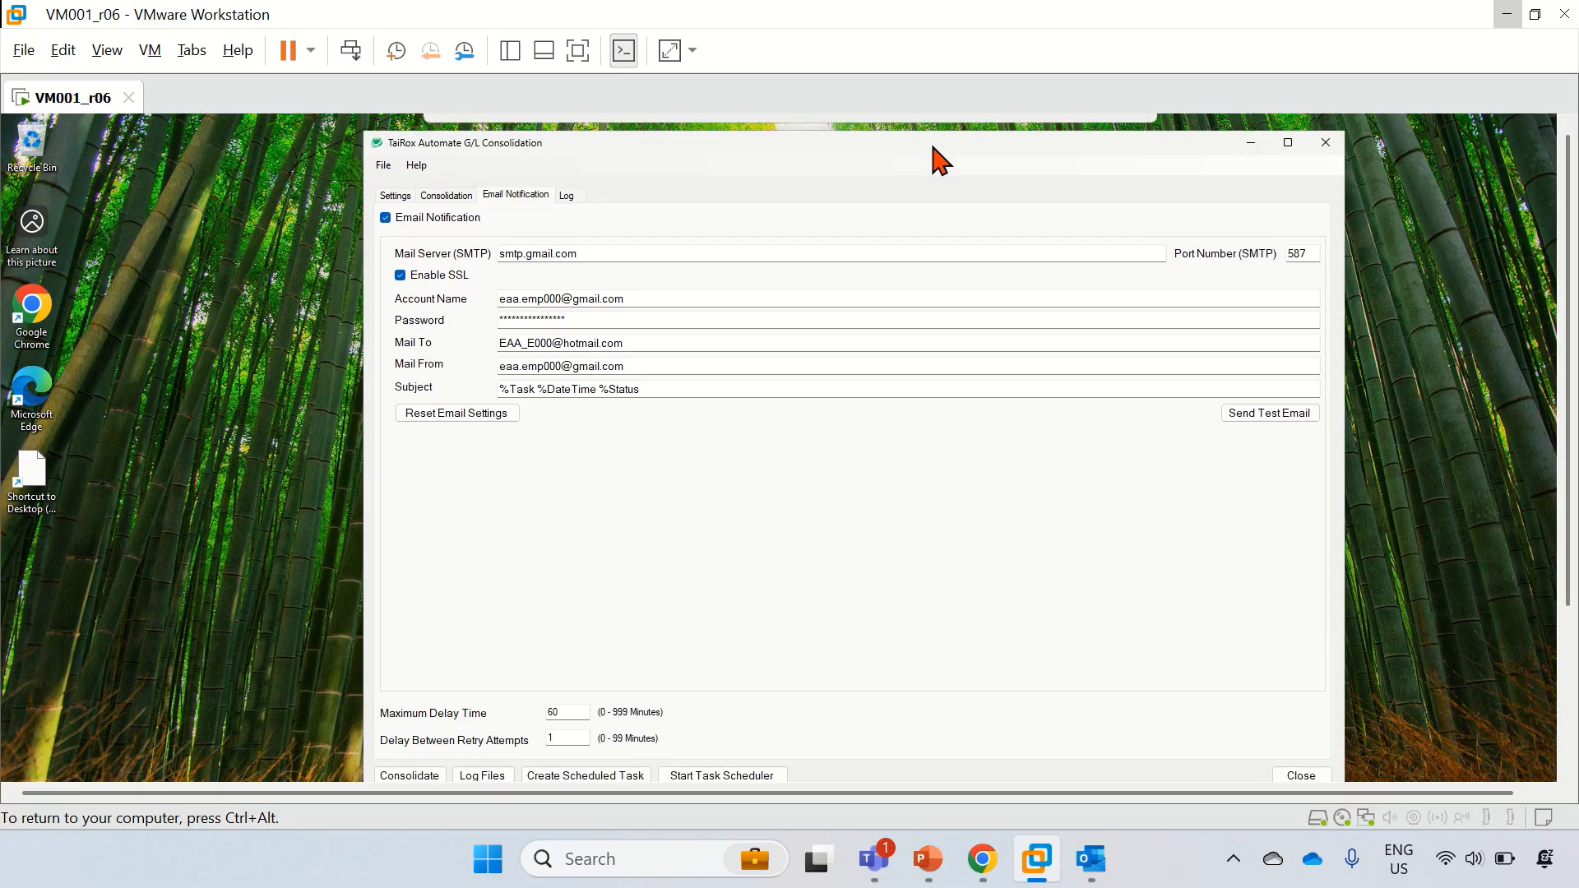
left_click(396, 195)
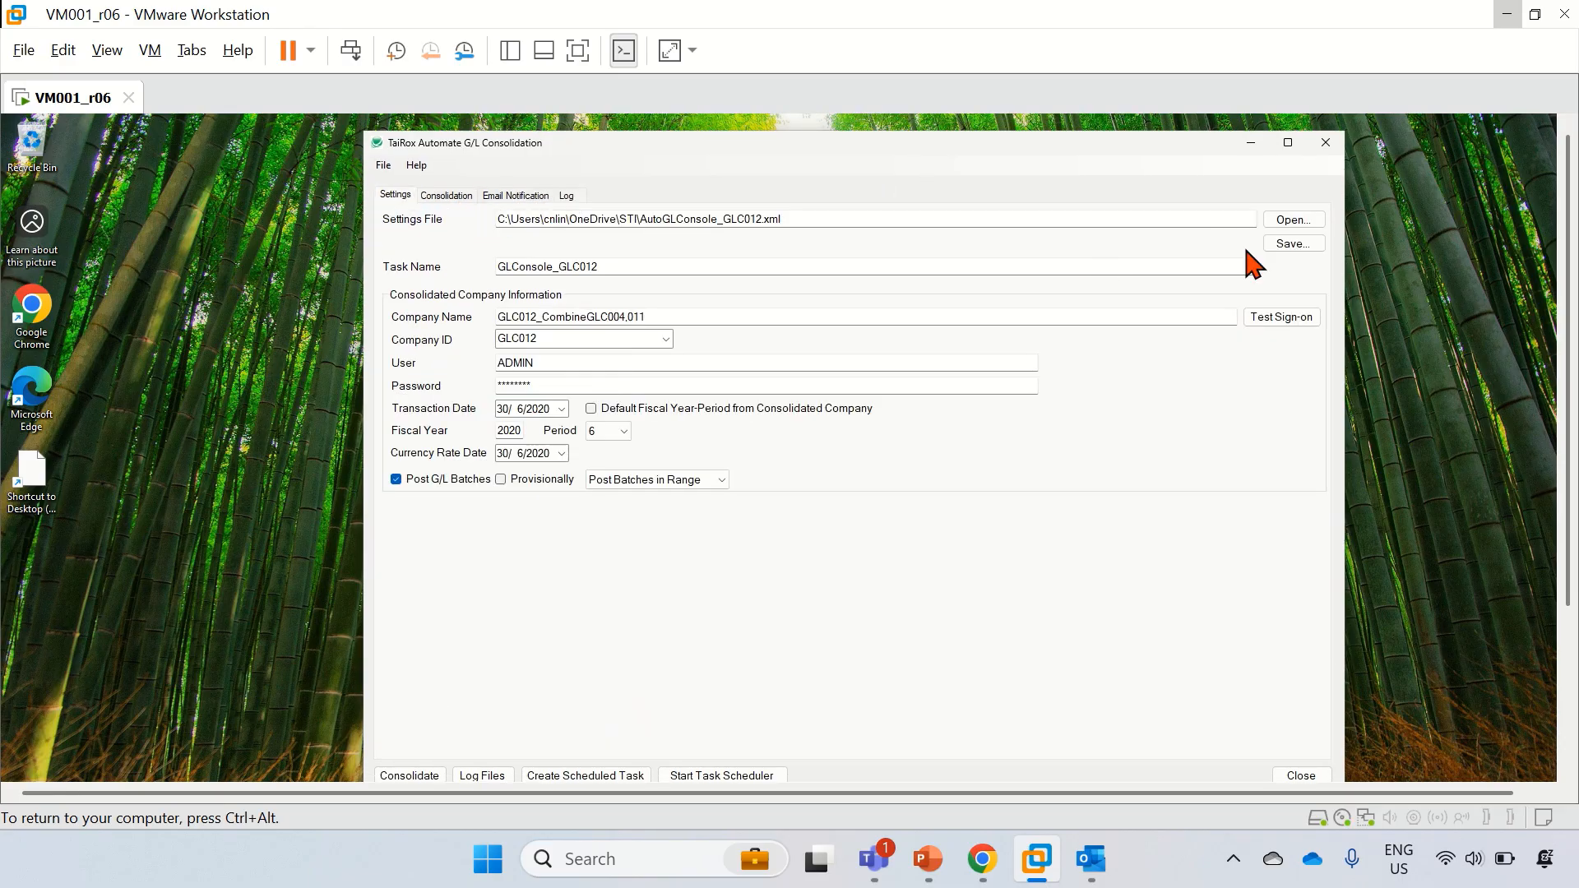
left_click(1292, 245)
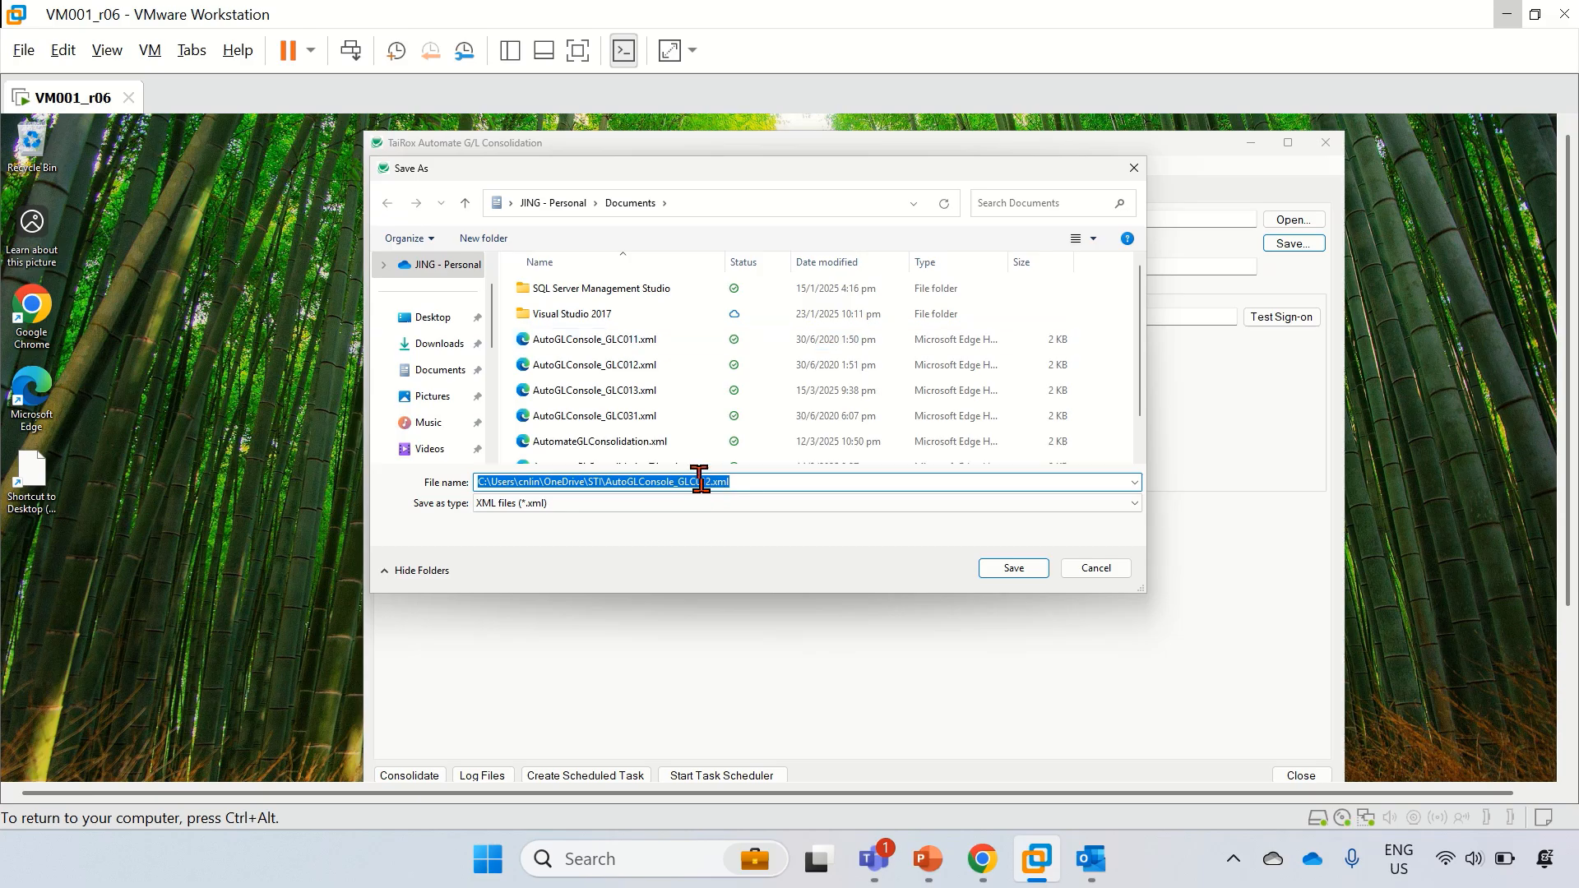
left_click(1013, 568)
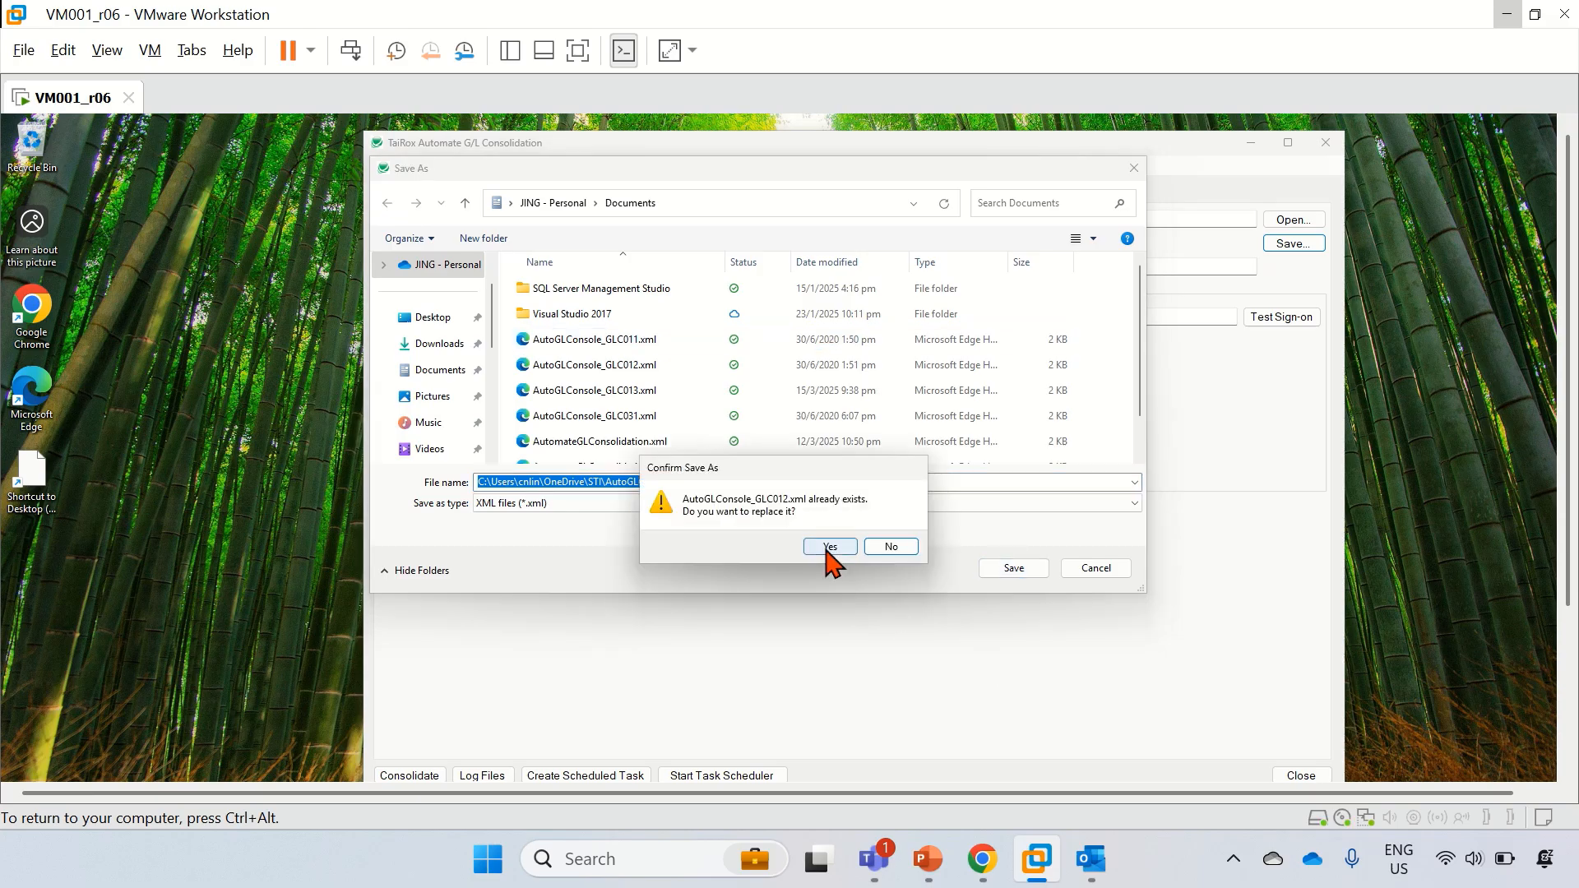
left_click(826, 546)
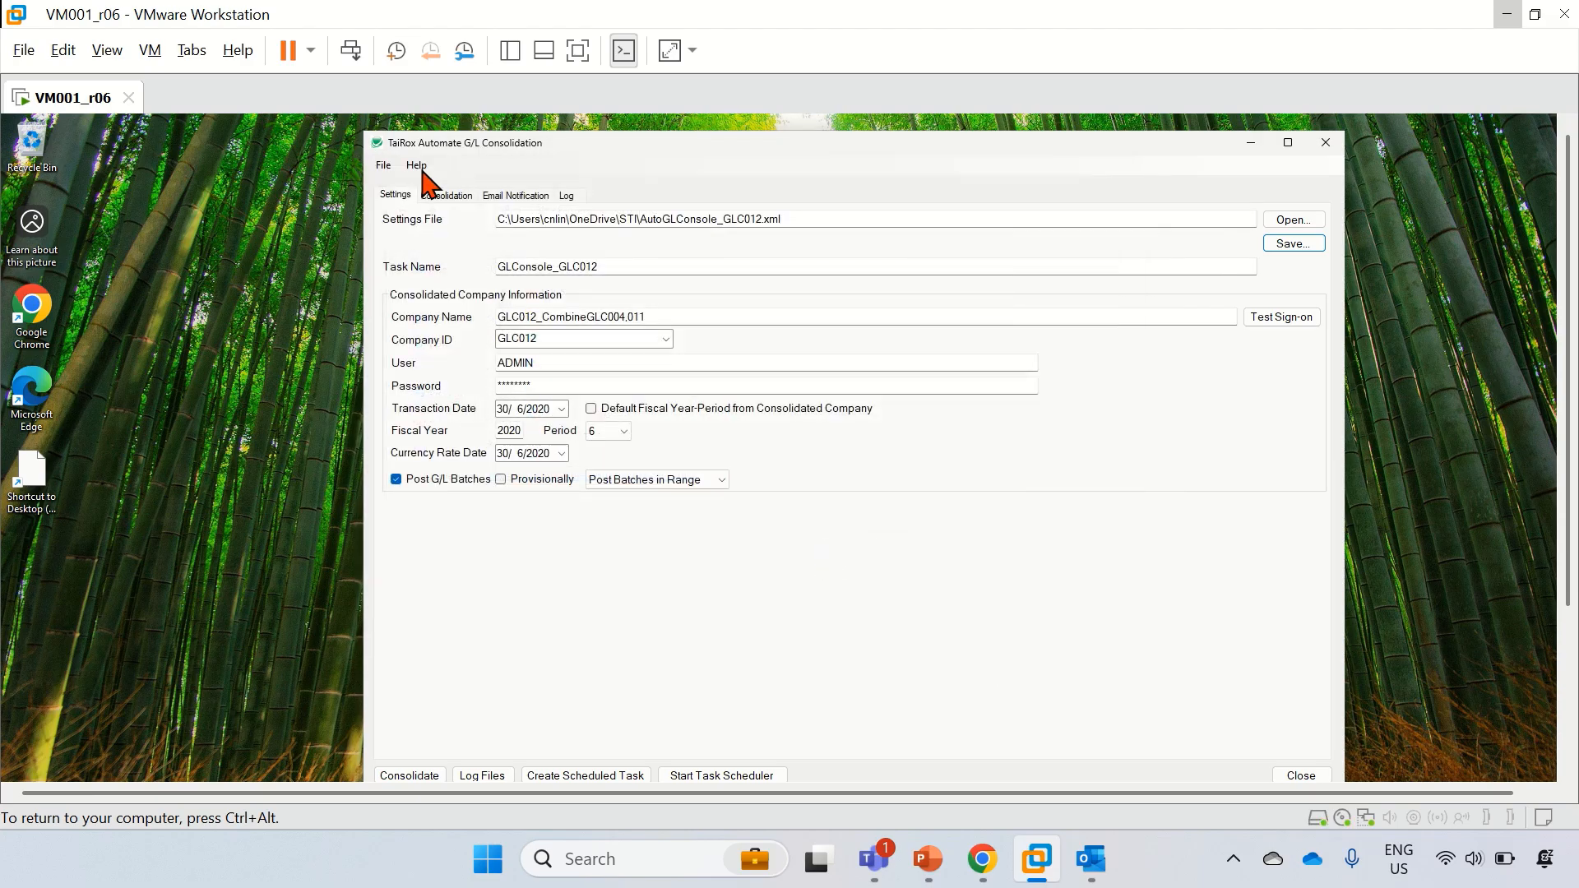
Step: Load AutoGLConsole_GLC013.xml, review its source companies, and turn on Email Notification
left_click(1292, 222)
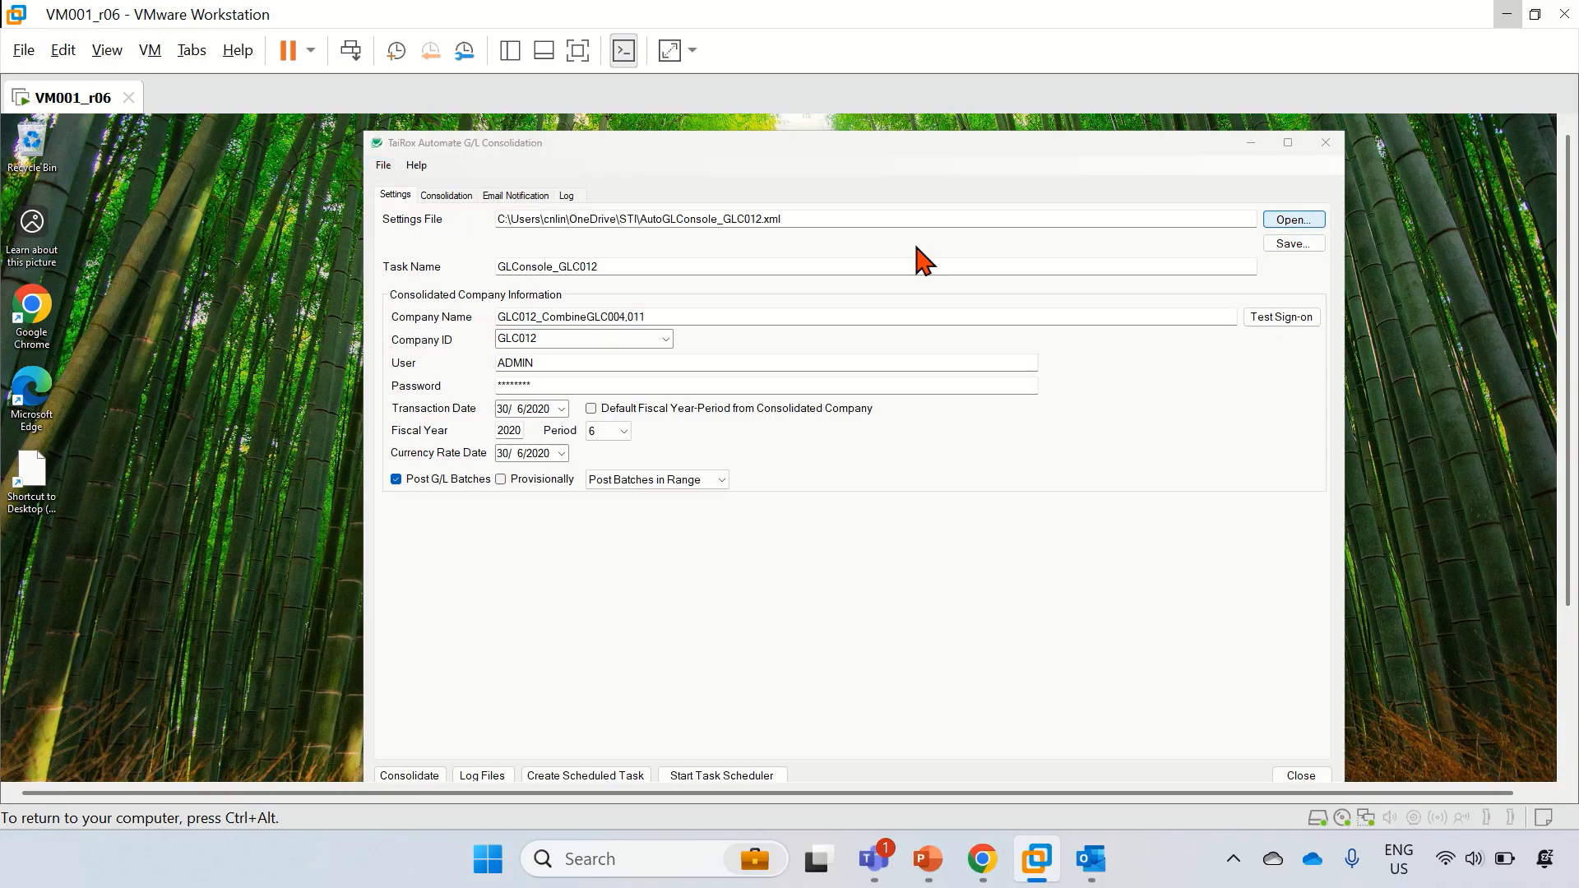
double_click(626, 395)
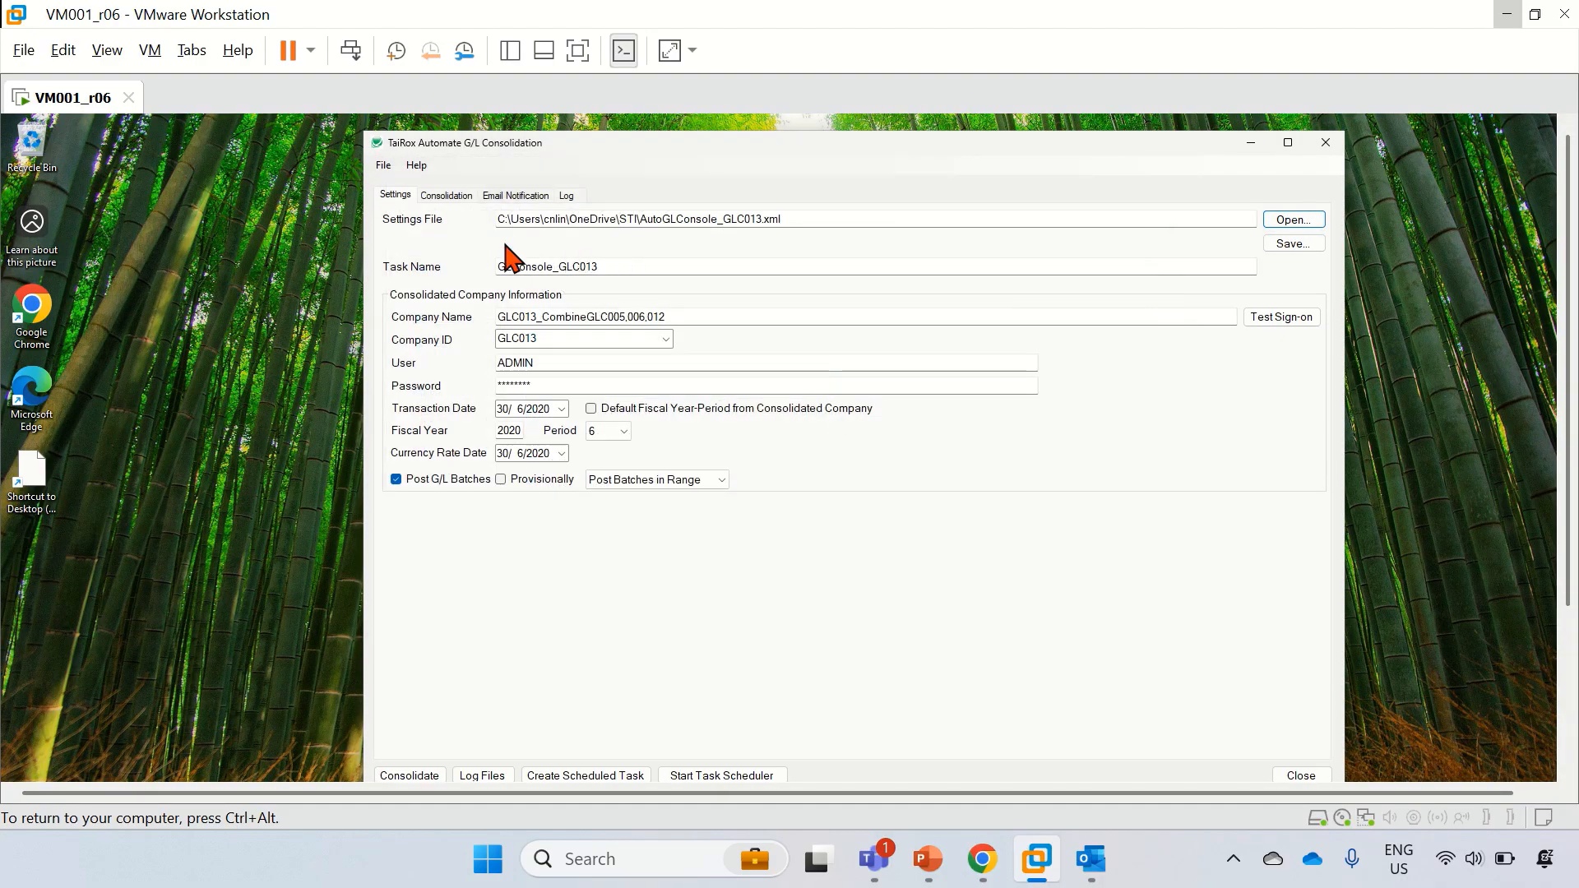
left_click(447, 198)
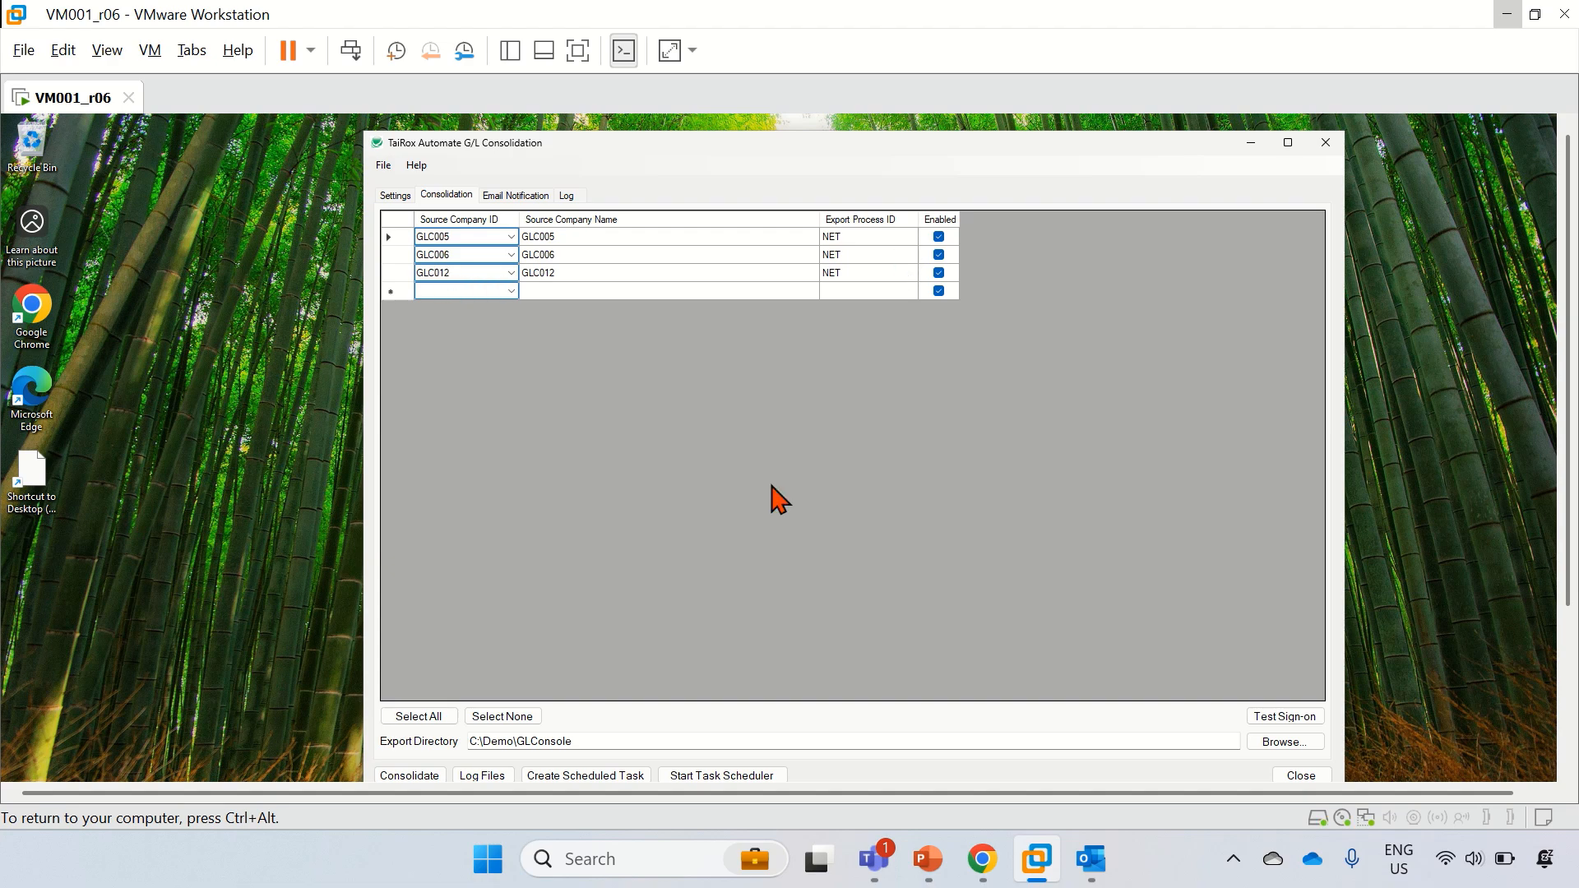
left_click(516, 198)
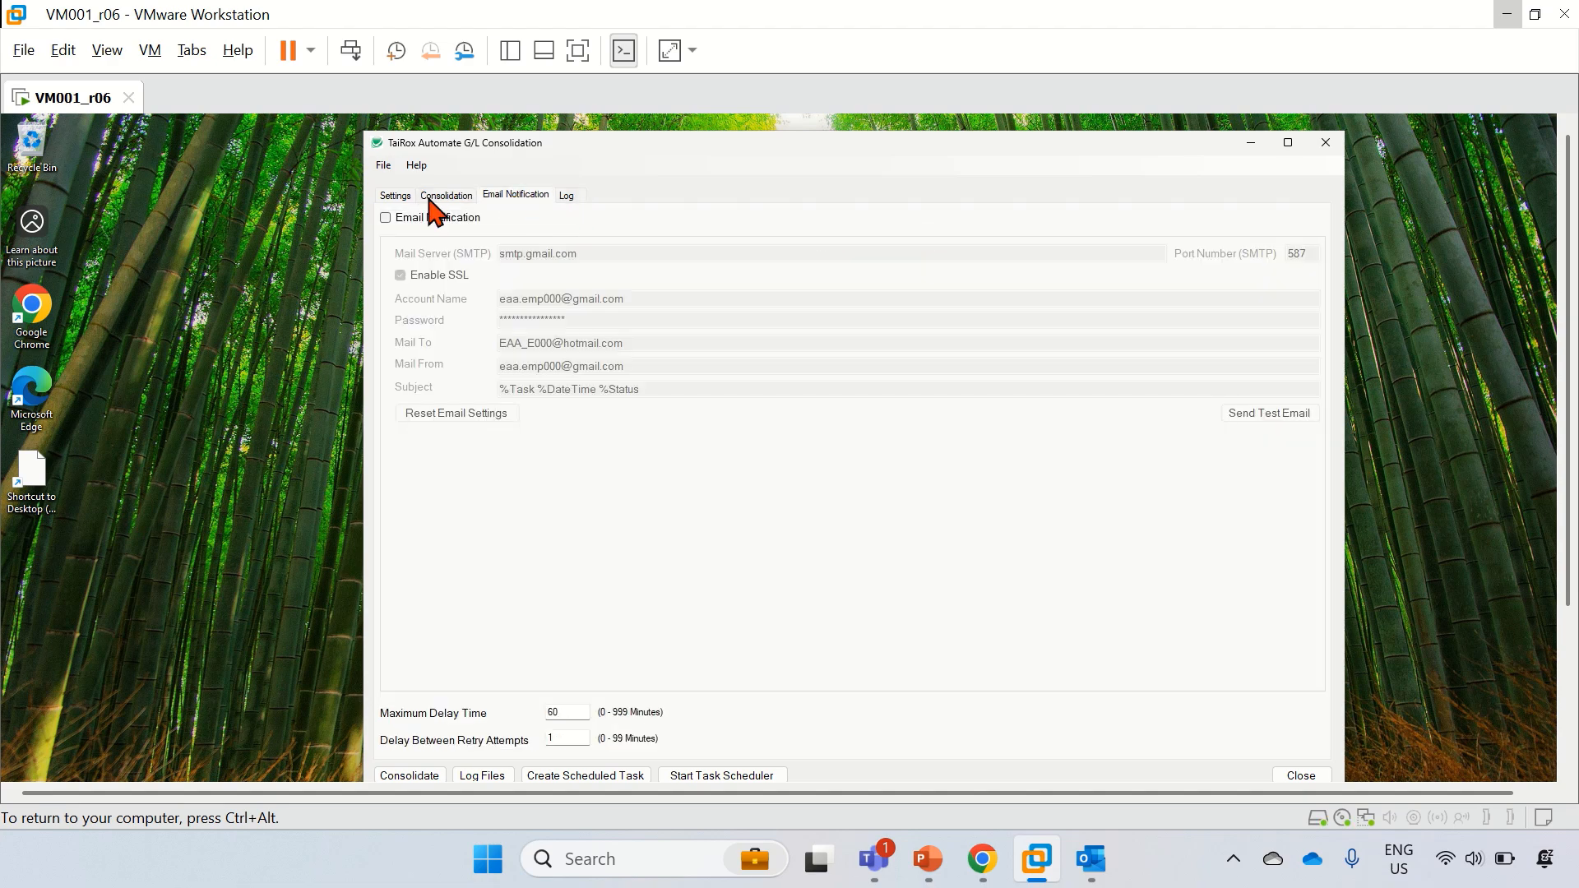
left_click(386, 218)
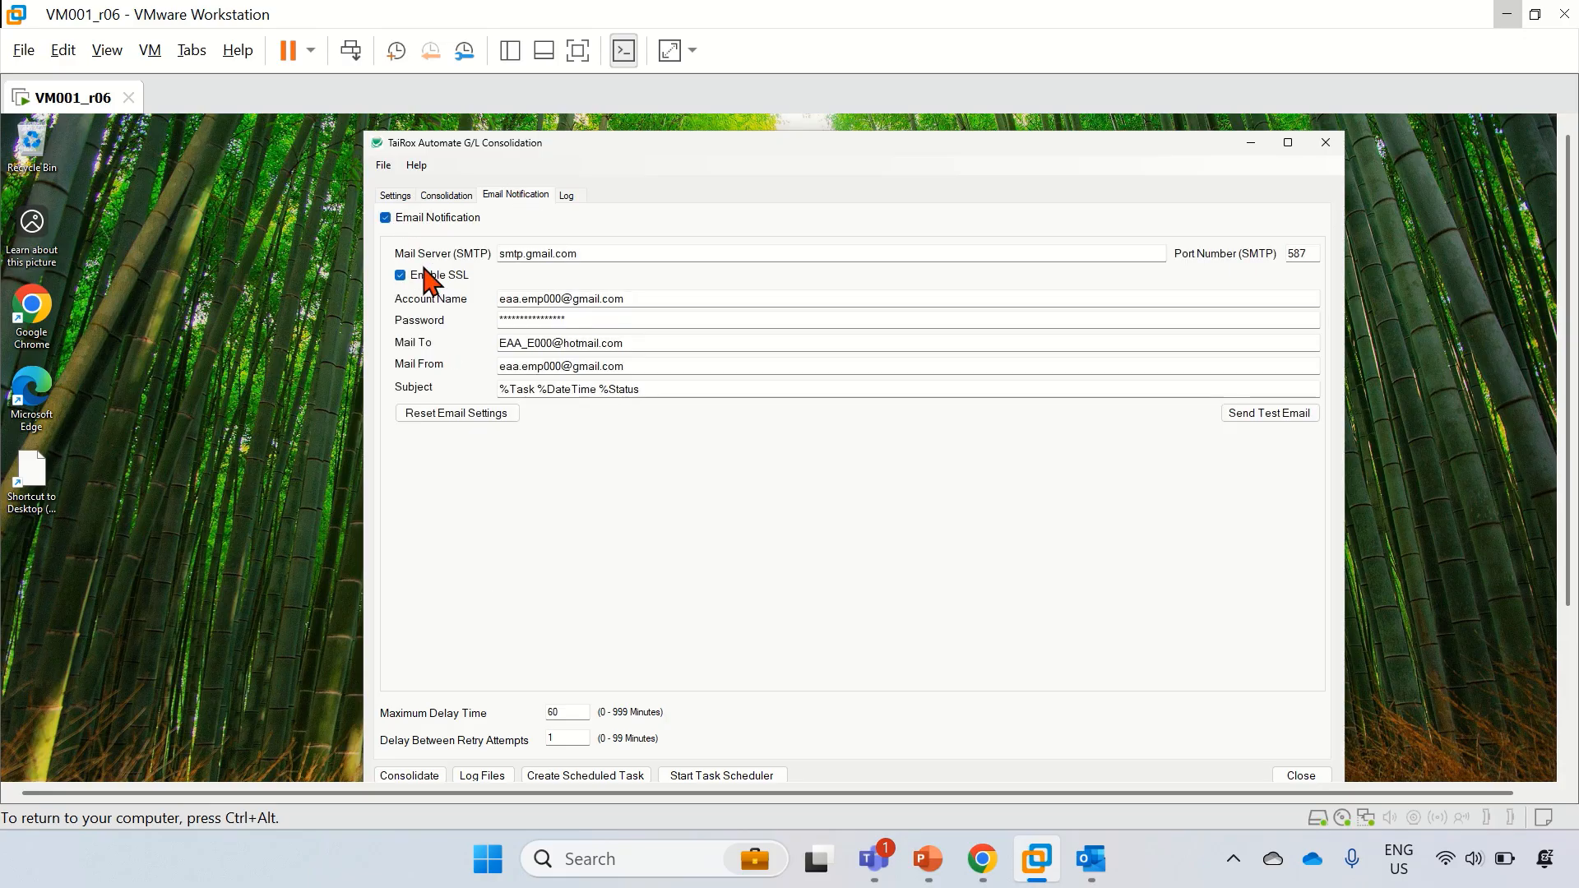
Step: Save the GLC013 settings over AutoGLConsole_GLC013.xml, confirming the replacement
left_click(395, 196)
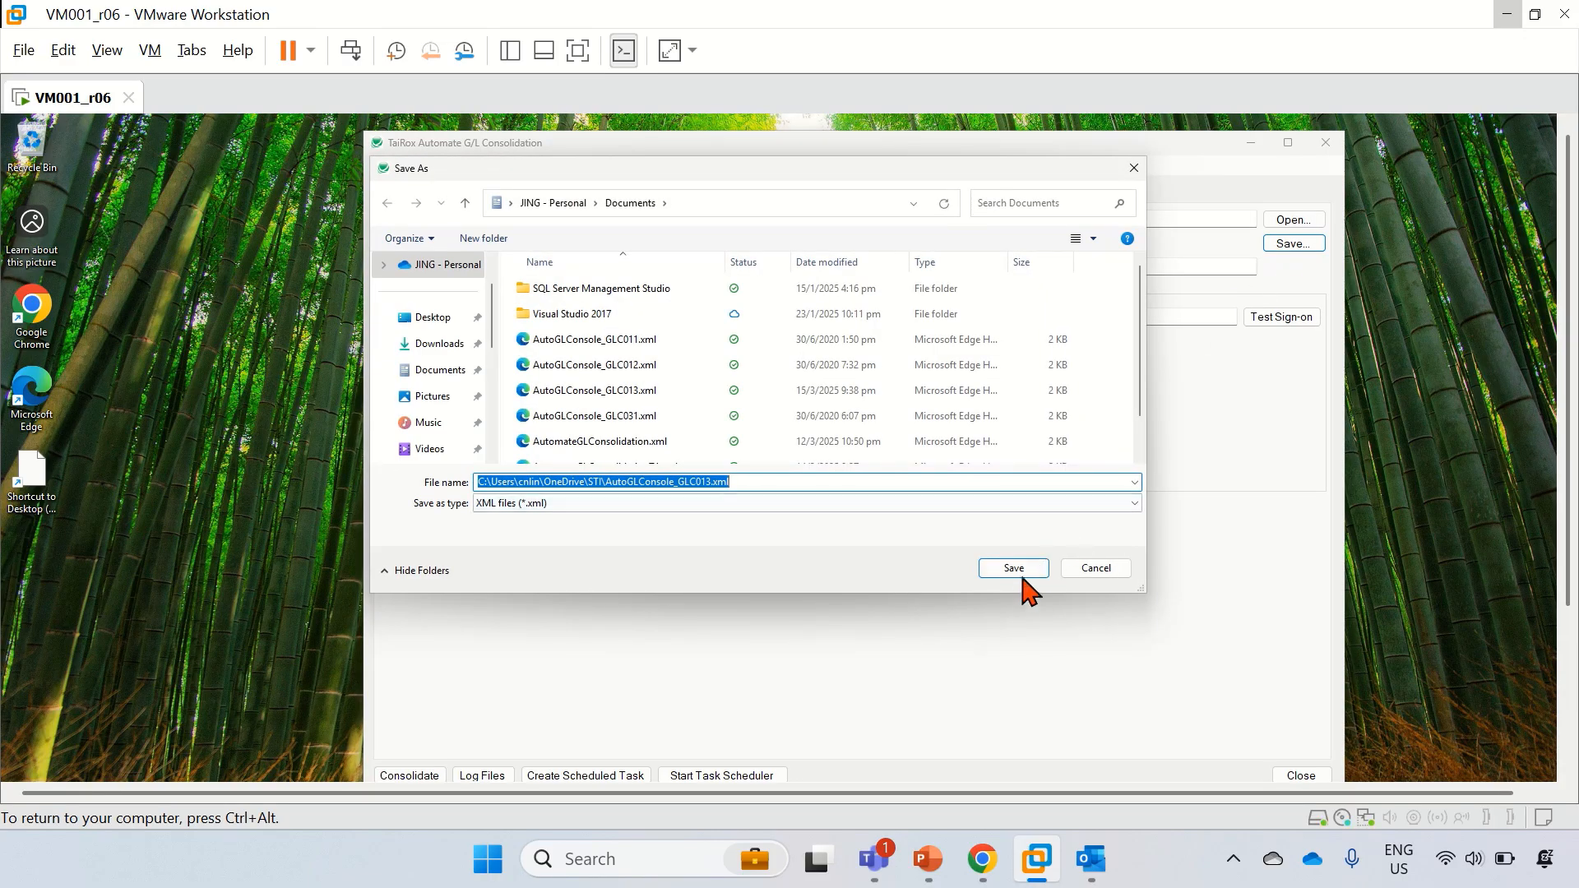
left_click(1020, 569)
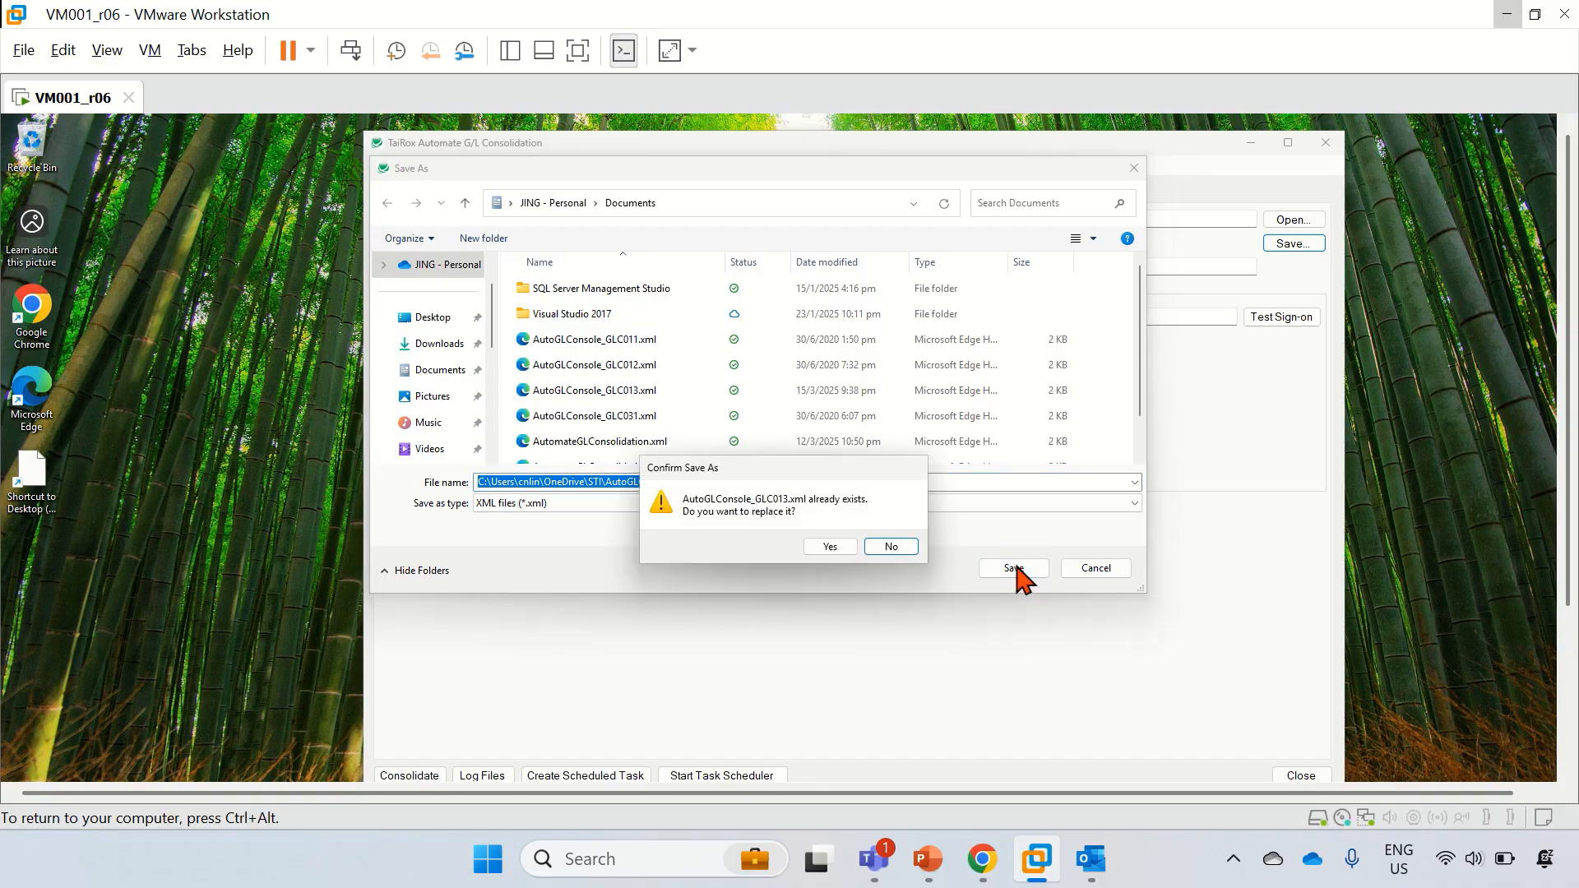
left_click(812, 549)
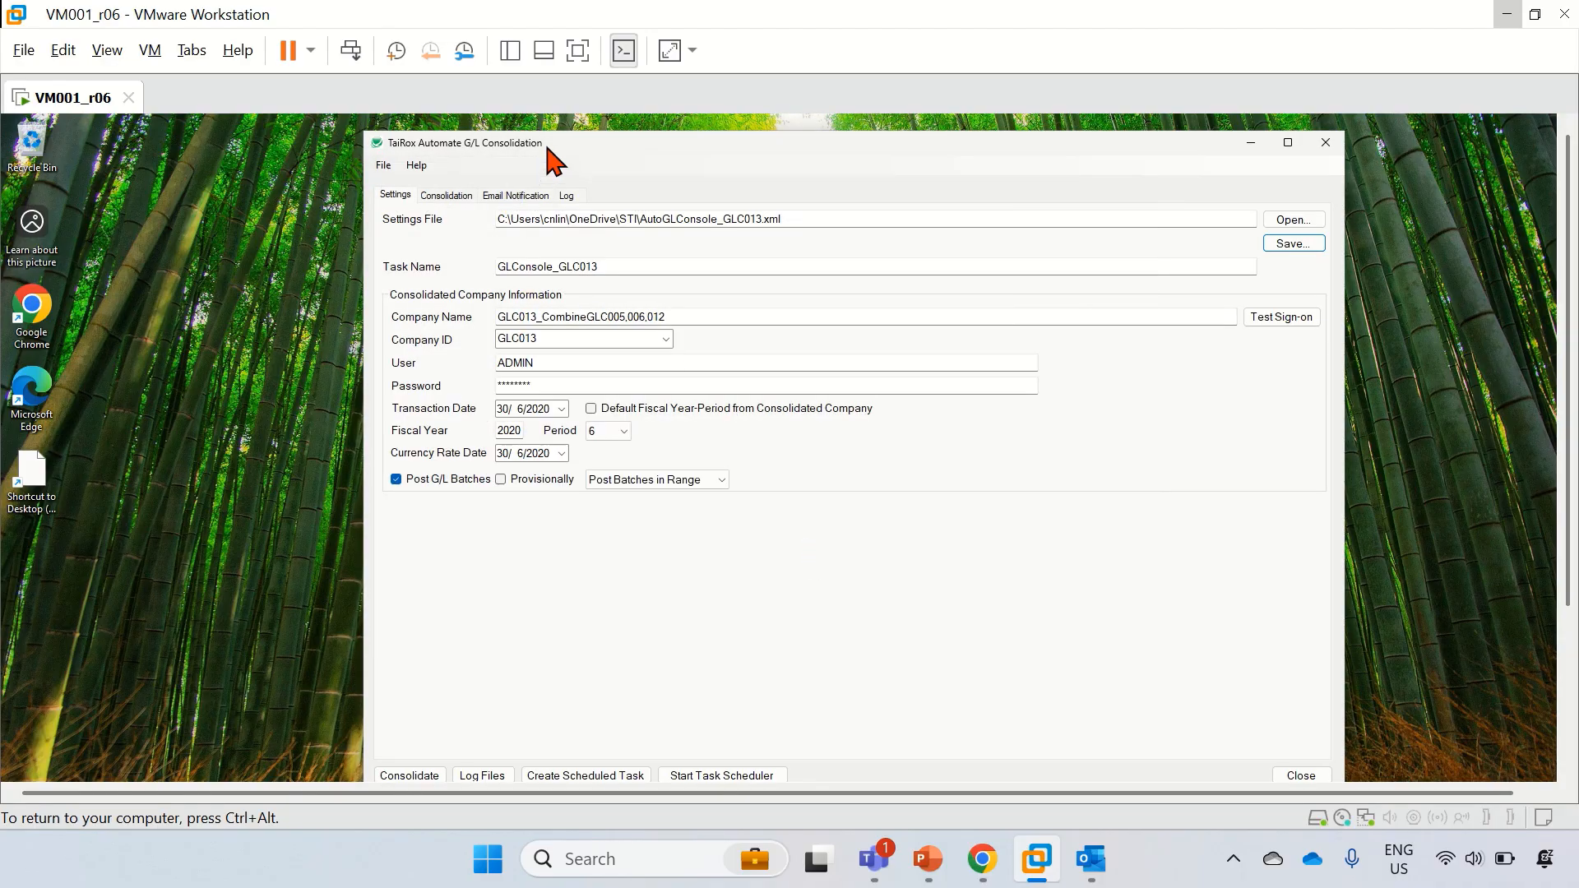
left_click_drag(546, 144, 551, 129)
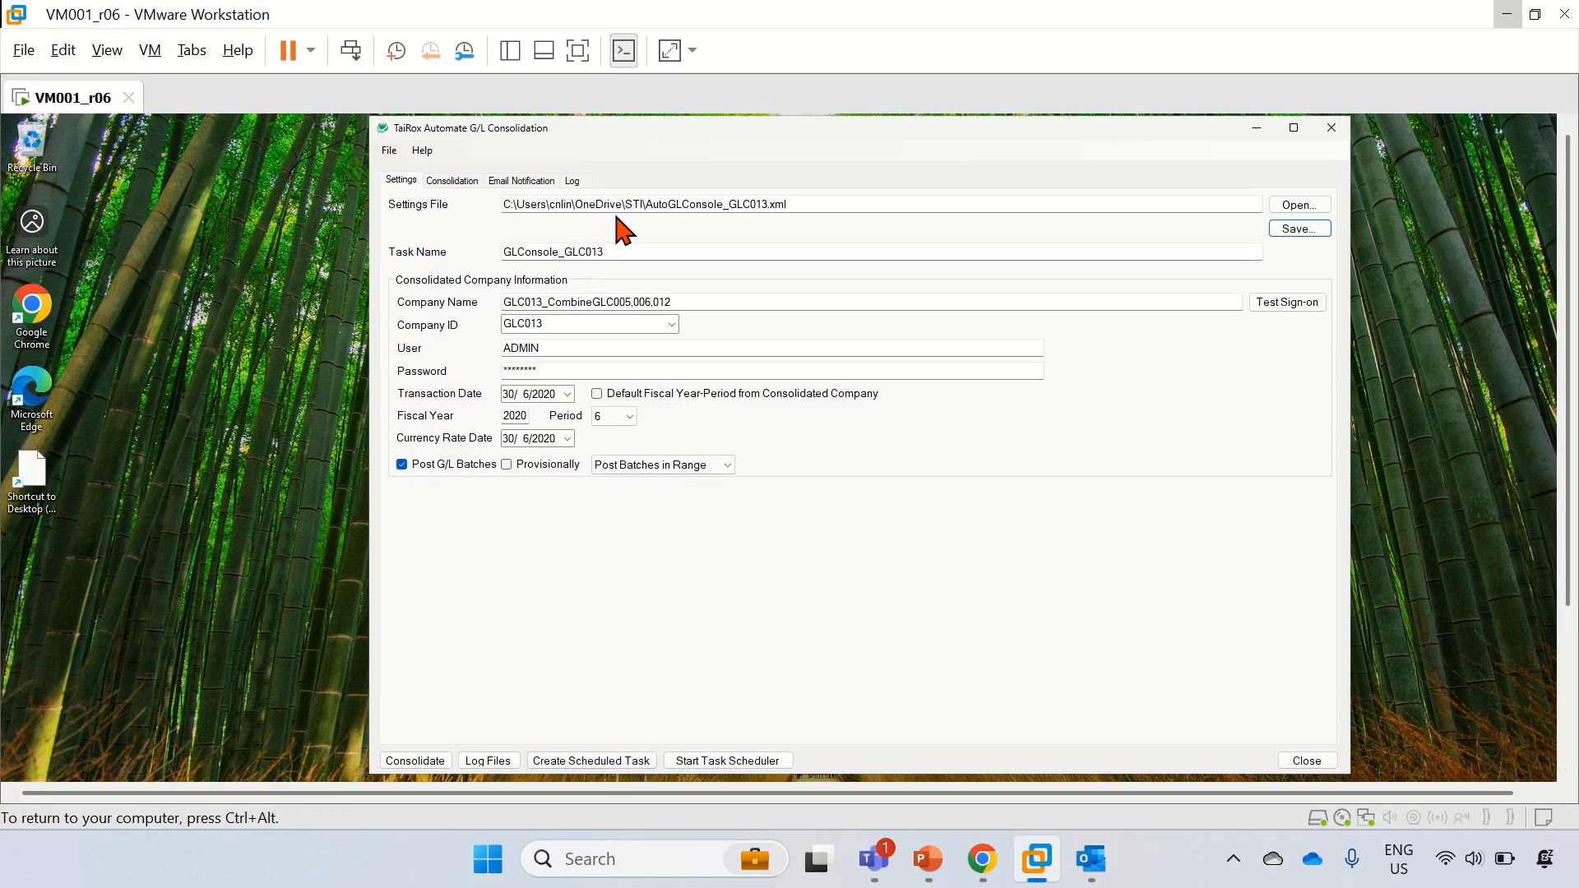
Step: Create the GLConsole_GLC013 scheduled task and agree to start Task Scheduler now
left_click(629, 761)
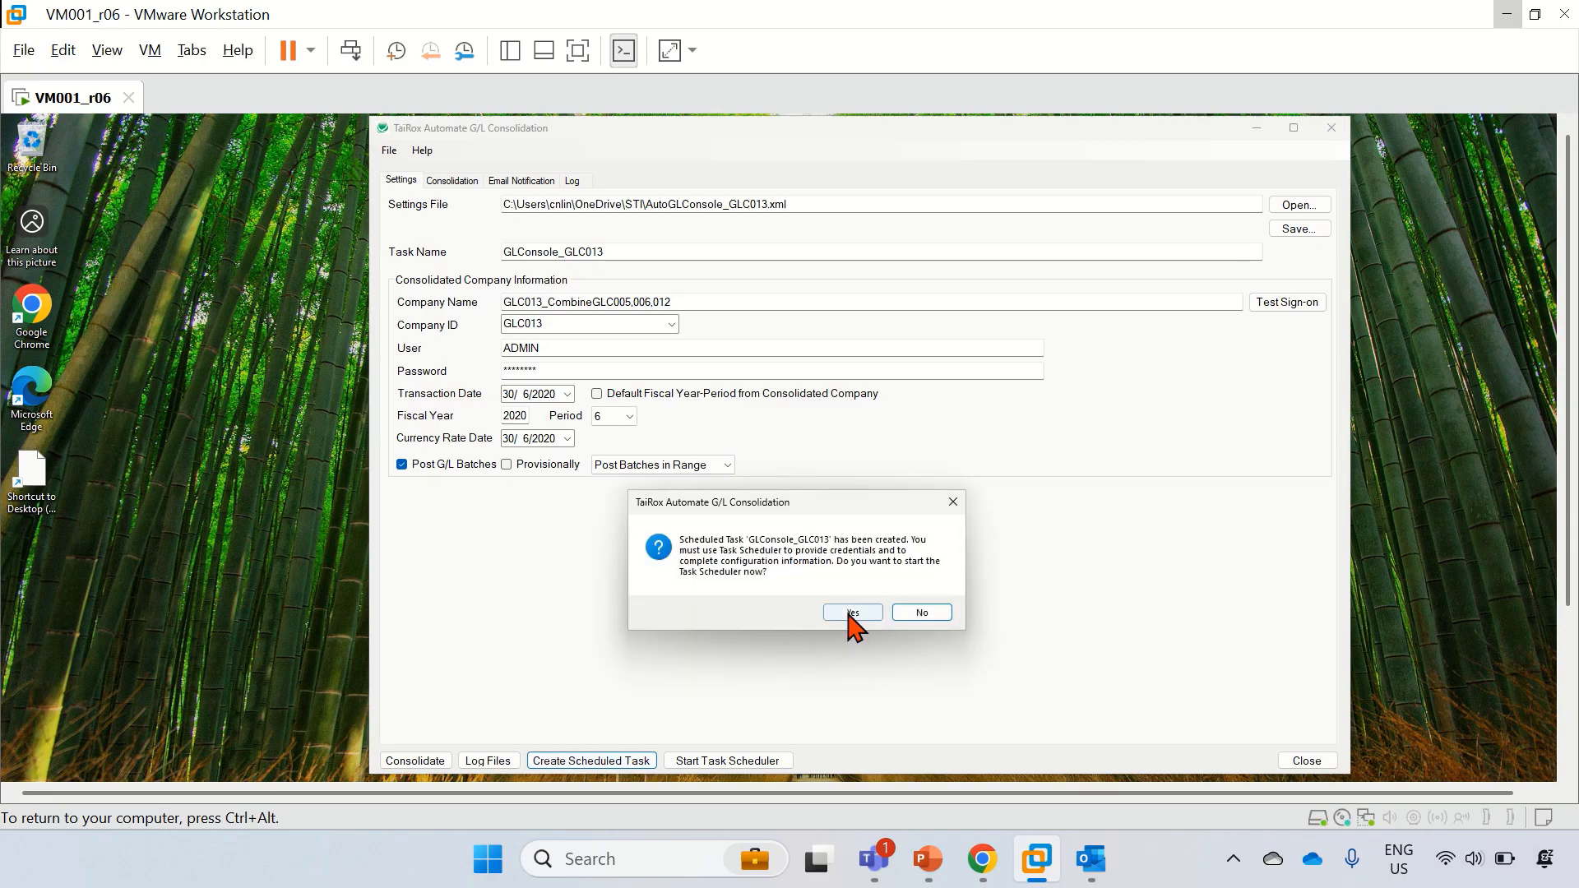
left_click(853, 616)
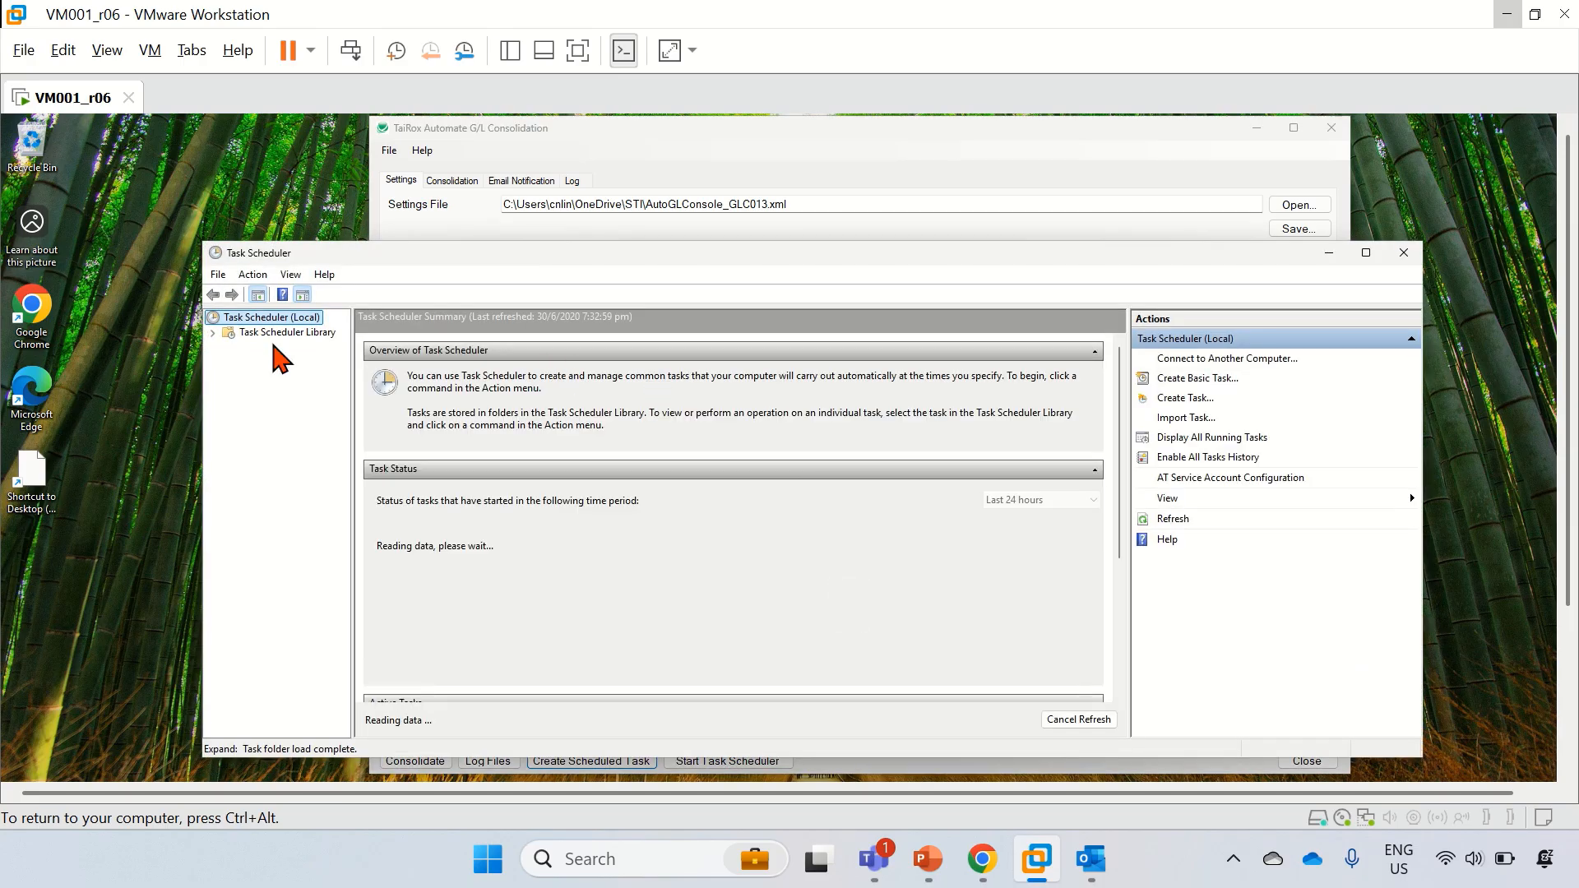
Step: Find GLConsole_GLC013 in the Task Scheduler Library and open its Properties
left_click(243, 334)
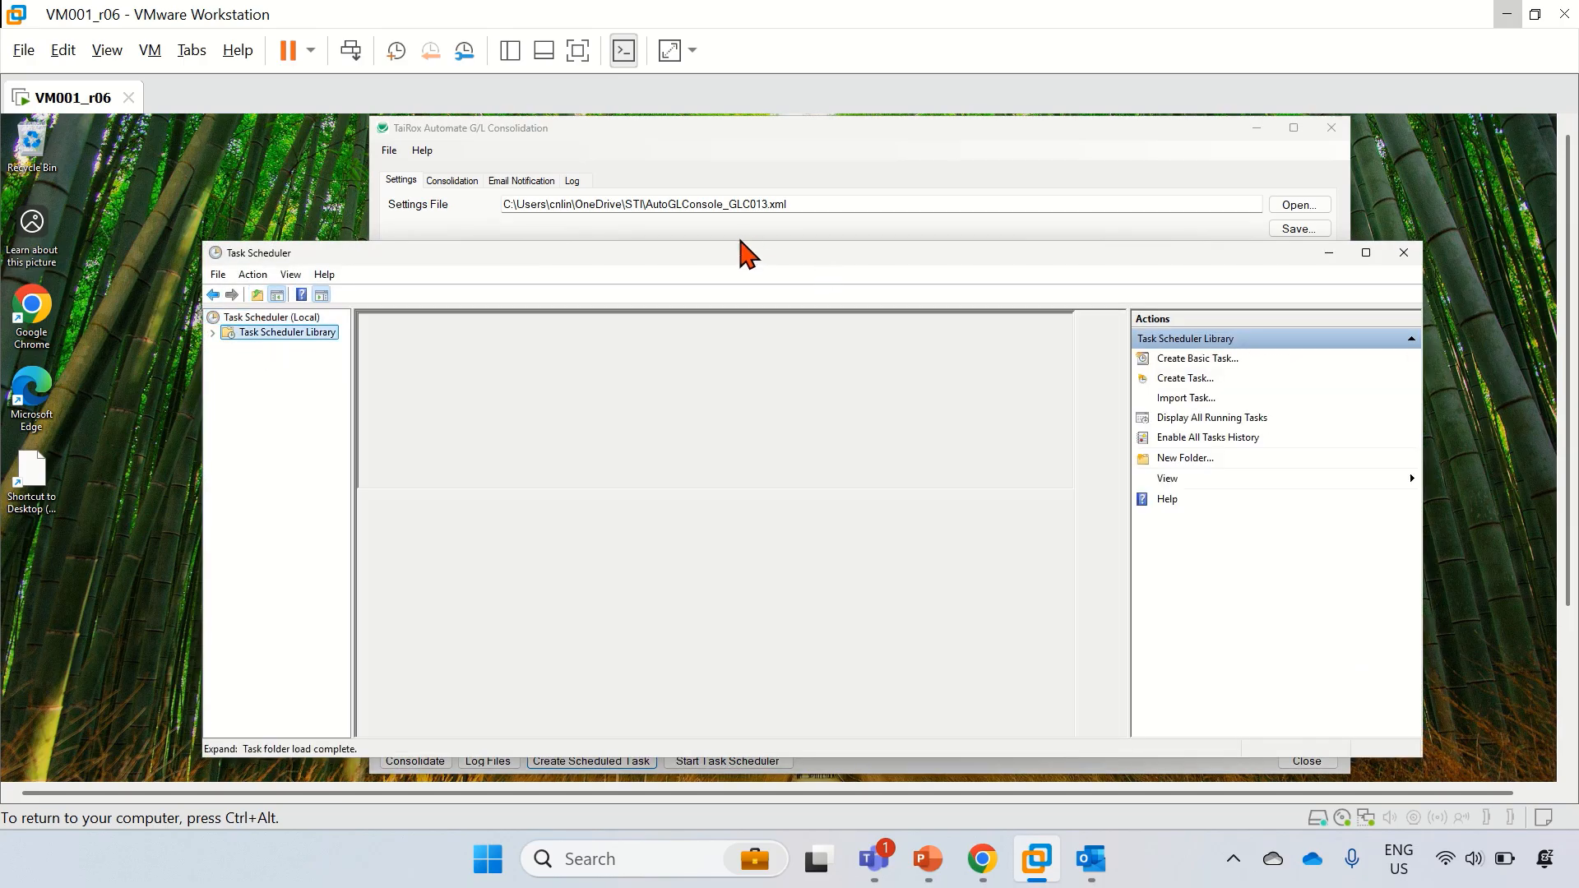
left_click_drag(729, 242, 728, 153)
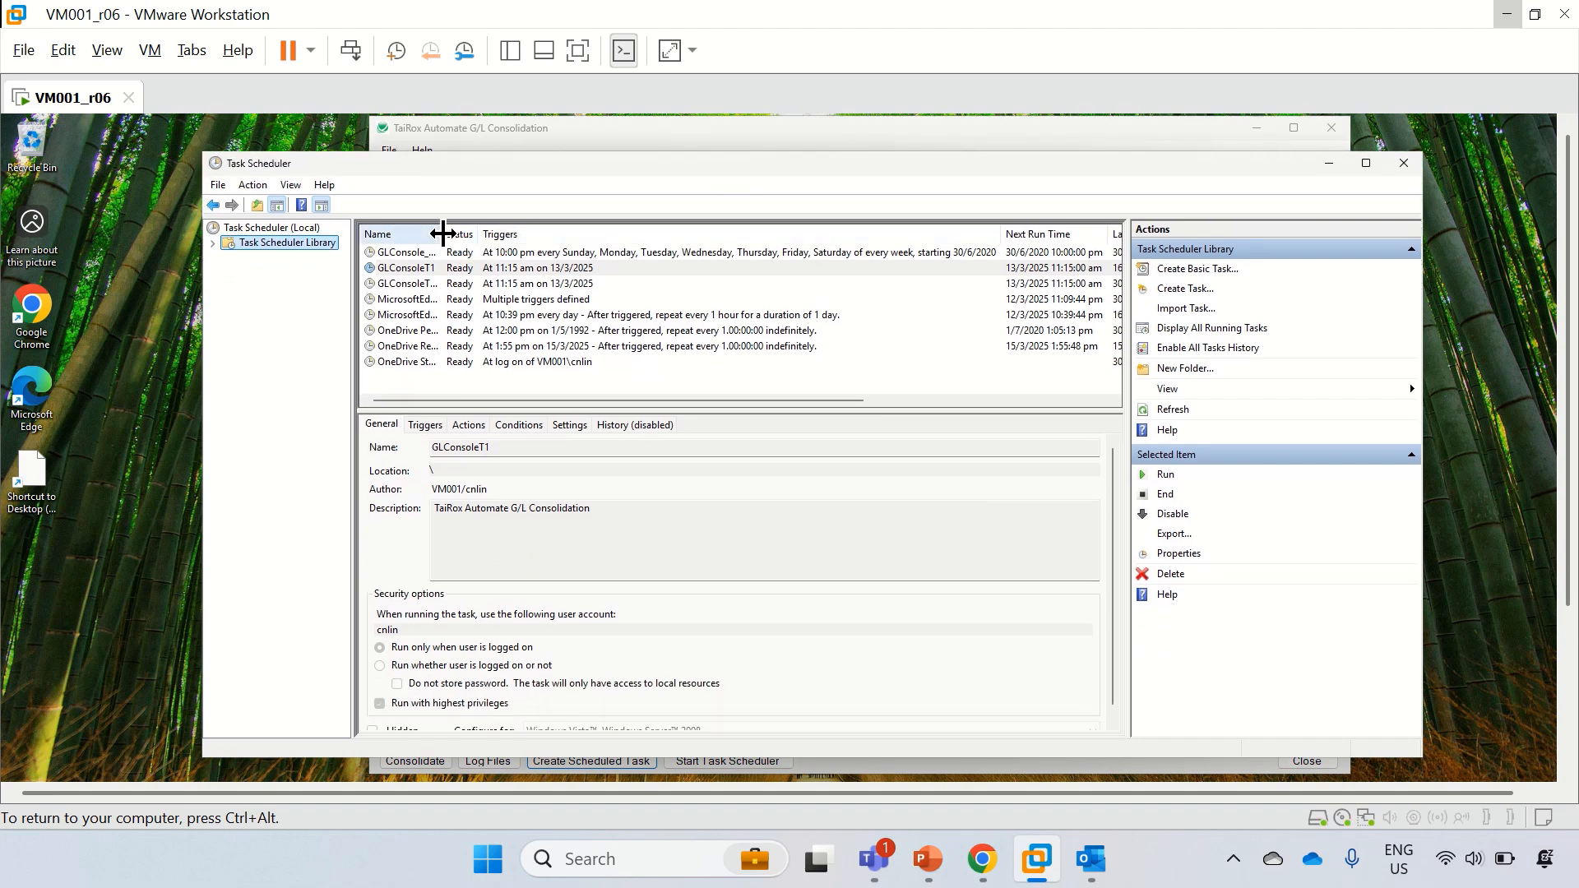
left_click_drag(443, 233, 521, 235)
left_click(474, 254)
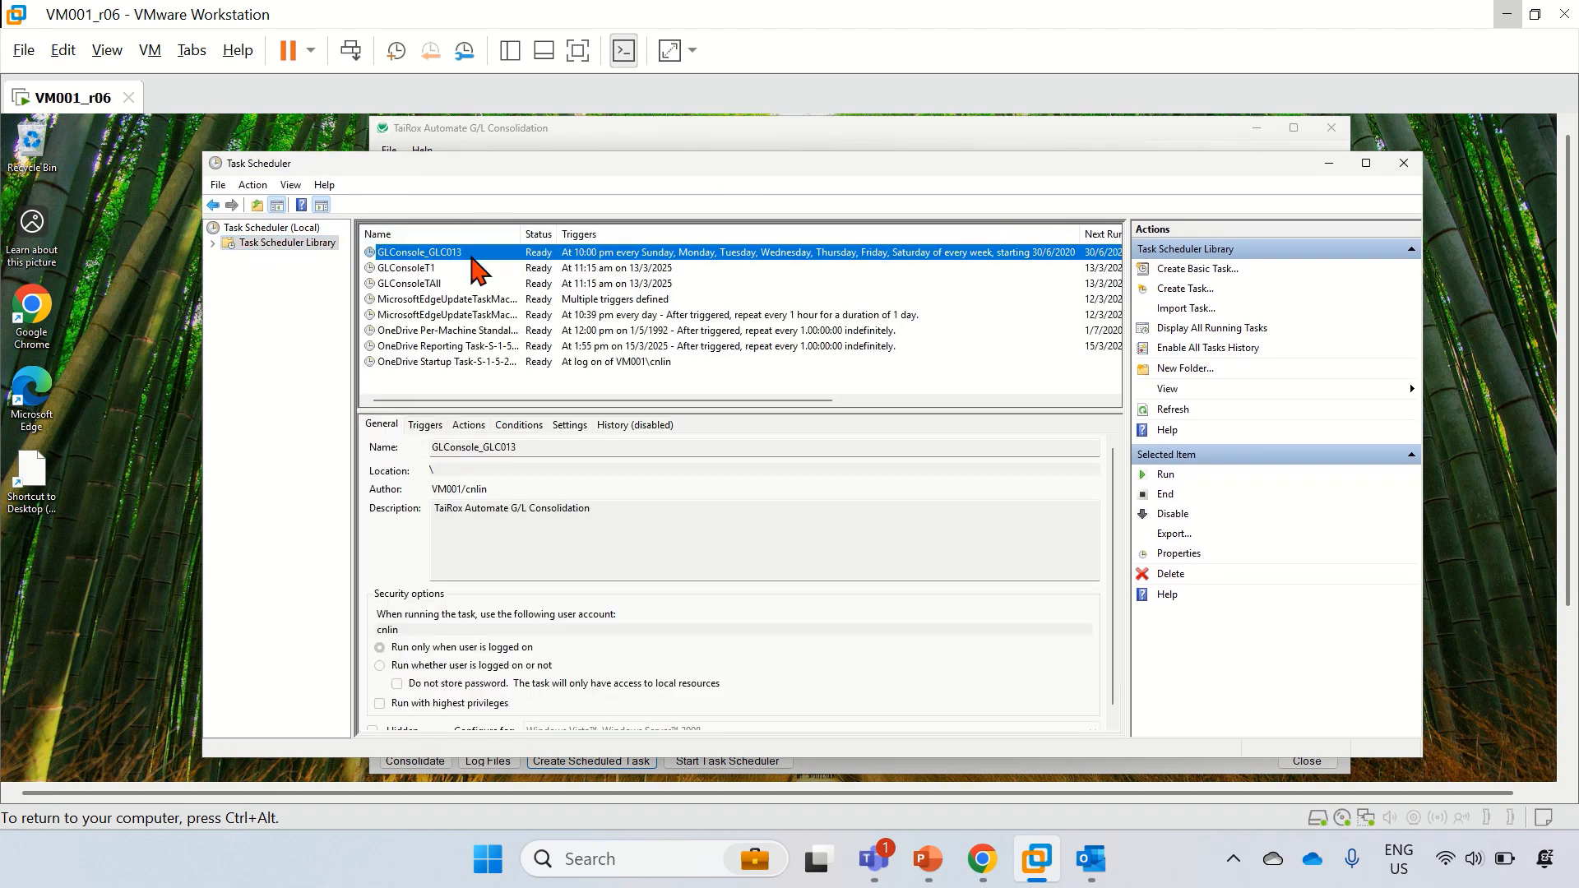
left_click(553, 139)
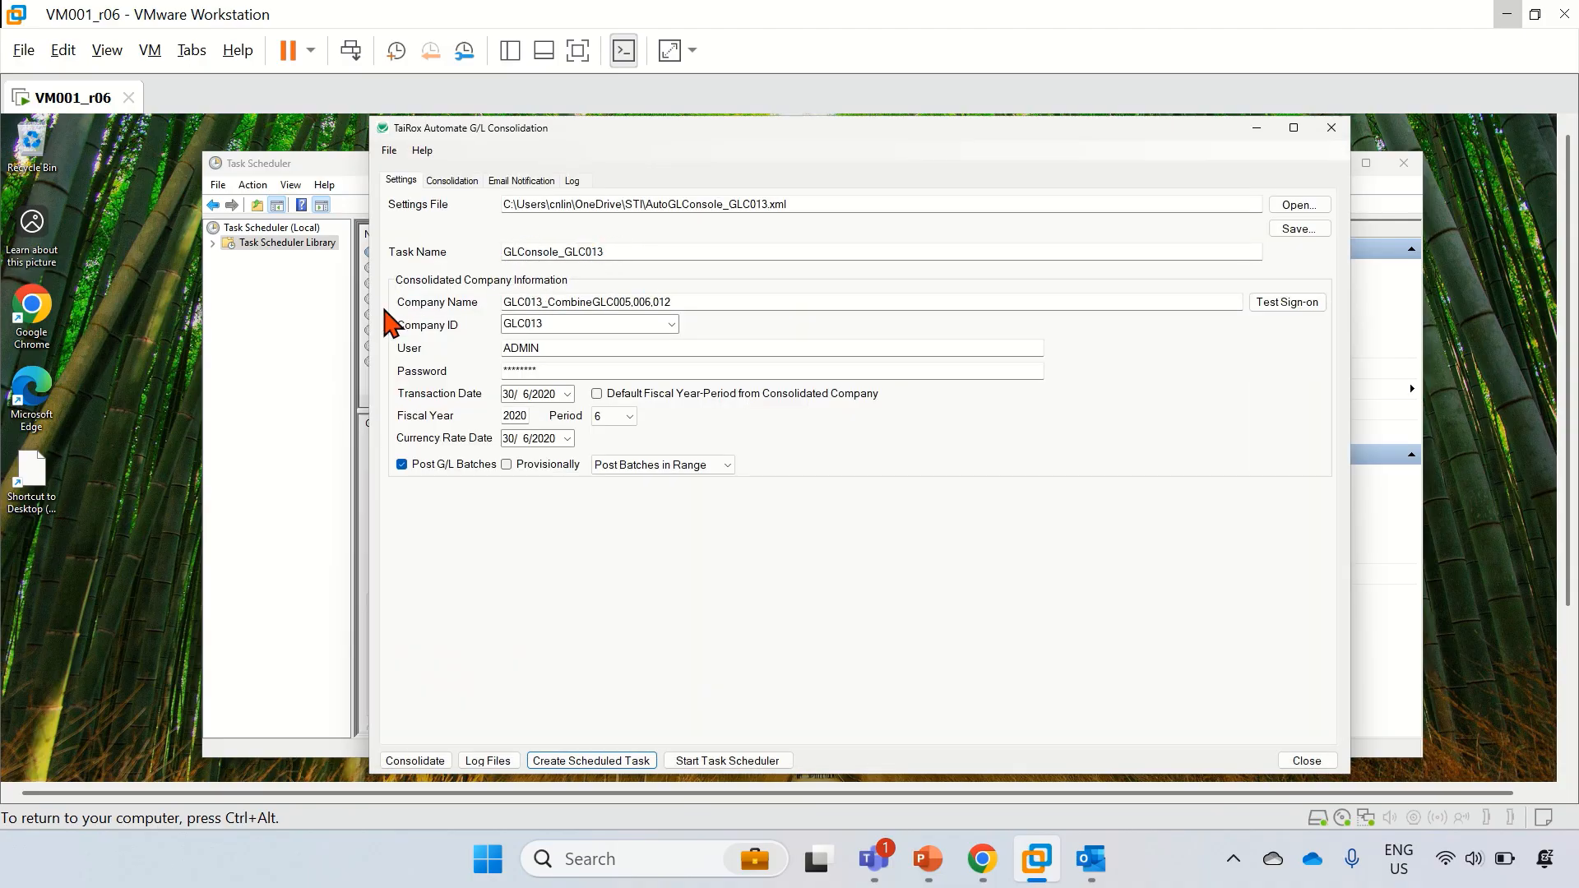
left_click(256, 344)
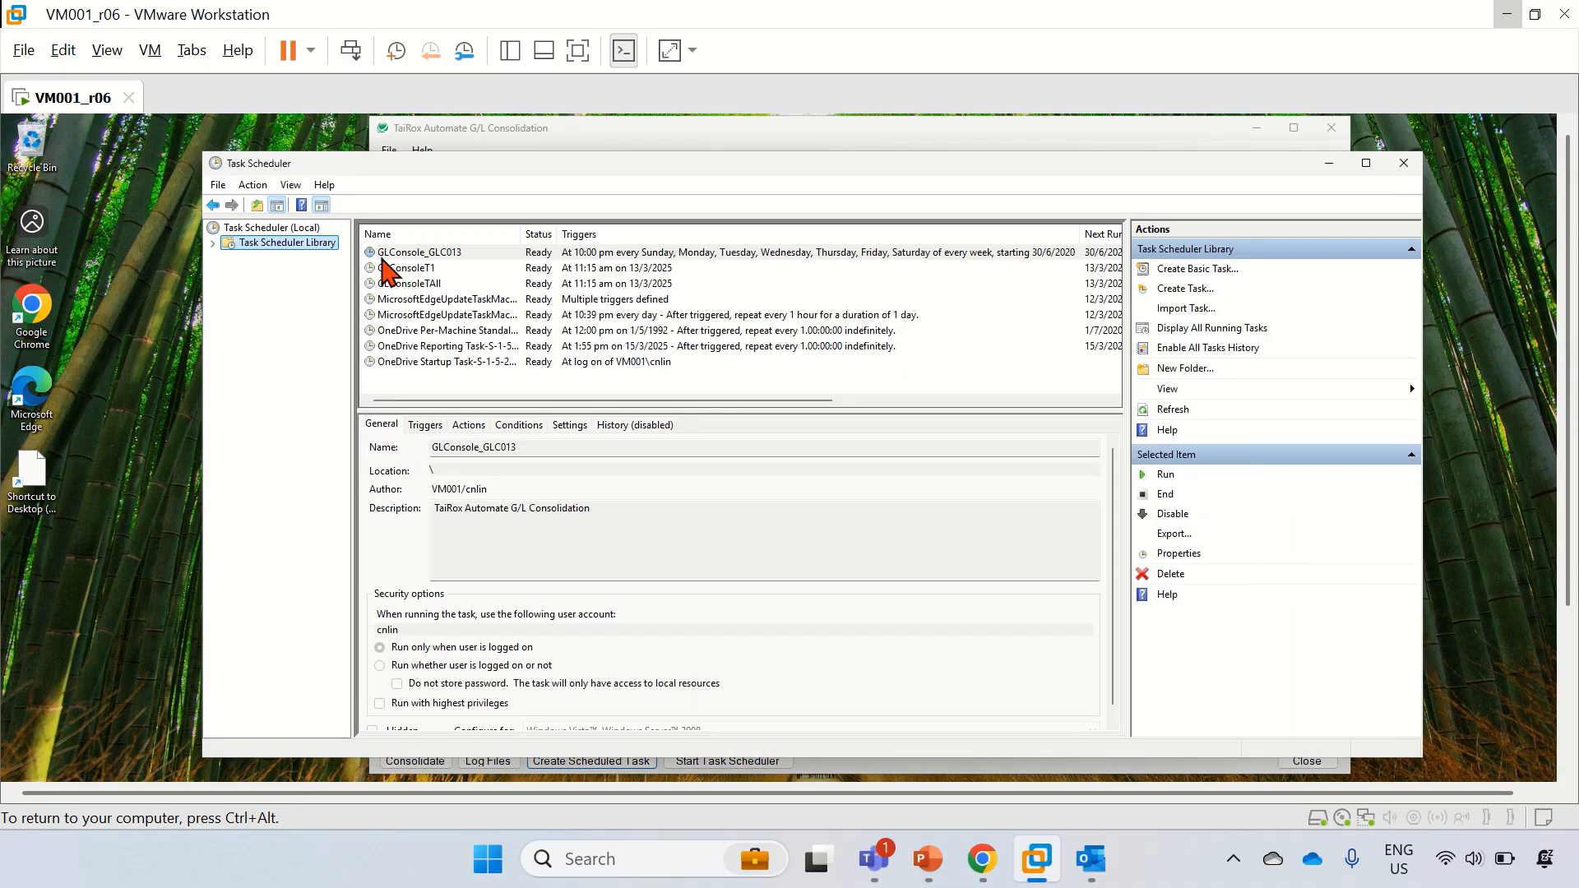
left_click(475, 254)
right_click(477, 257)
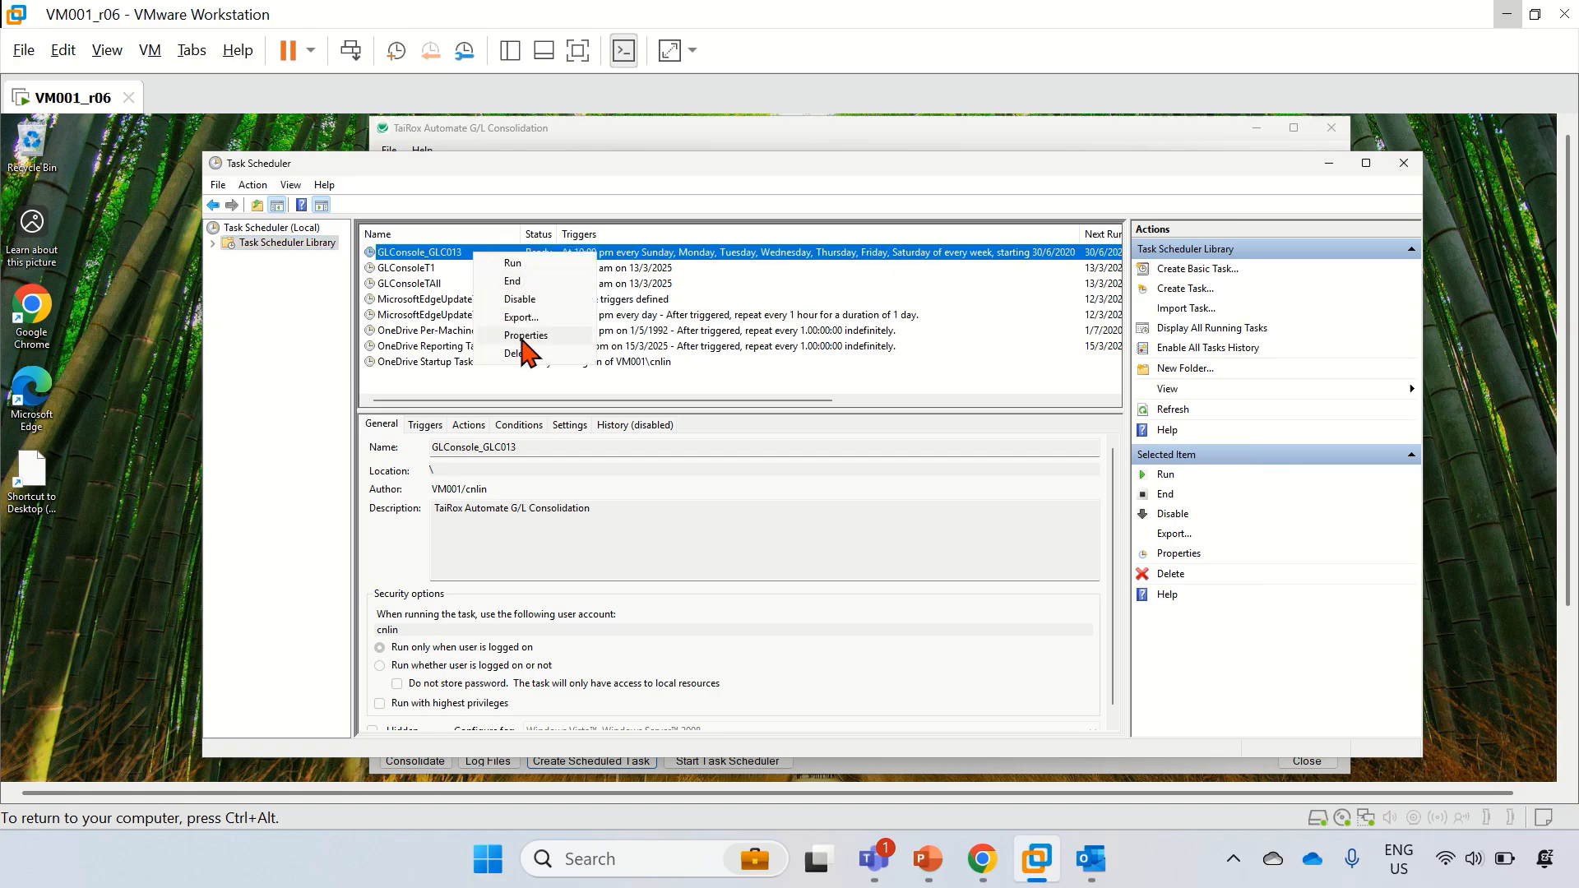
left_click(511, 335)
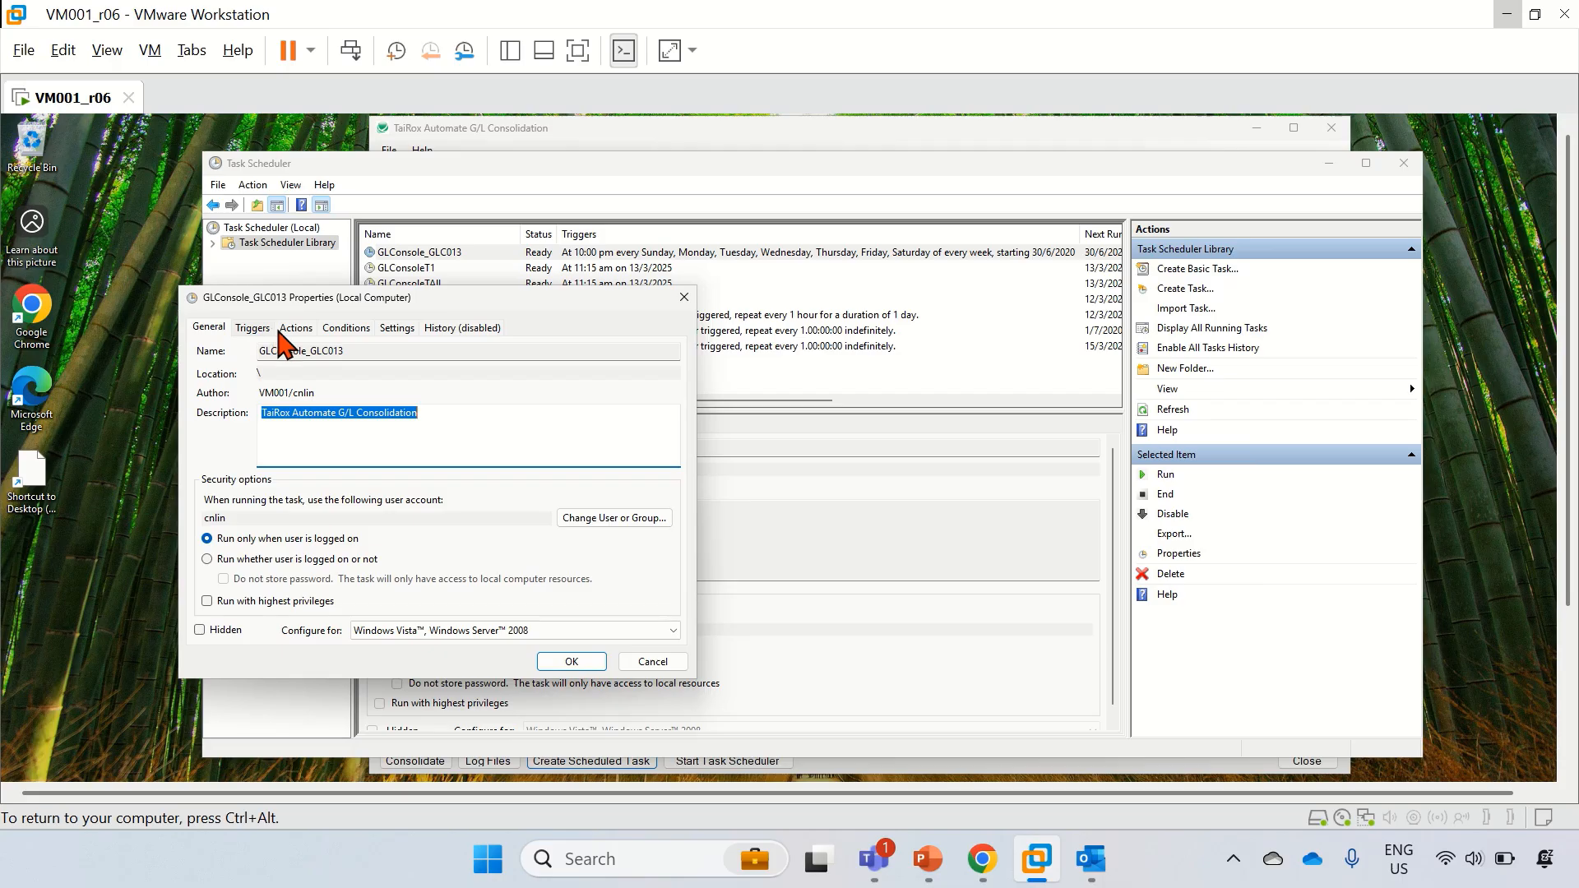
Step: Verify the task's action runs AutomateGLConsolidation with the GLC013 settings file, then return to General
left_click(305, 333)
left_click(311, 625)
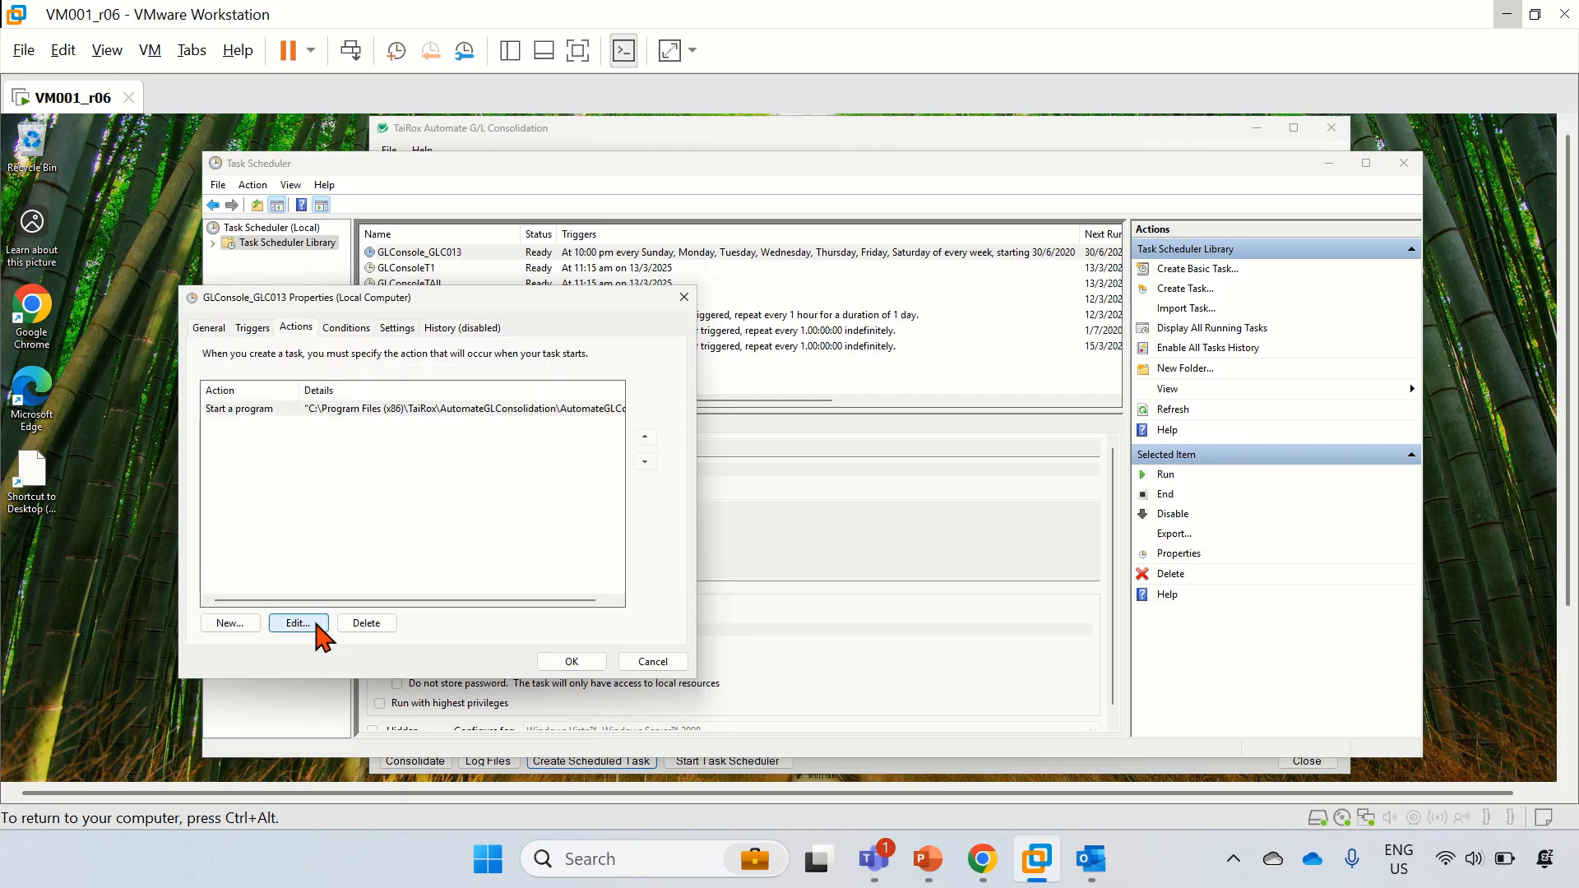
left_click(629, 466)
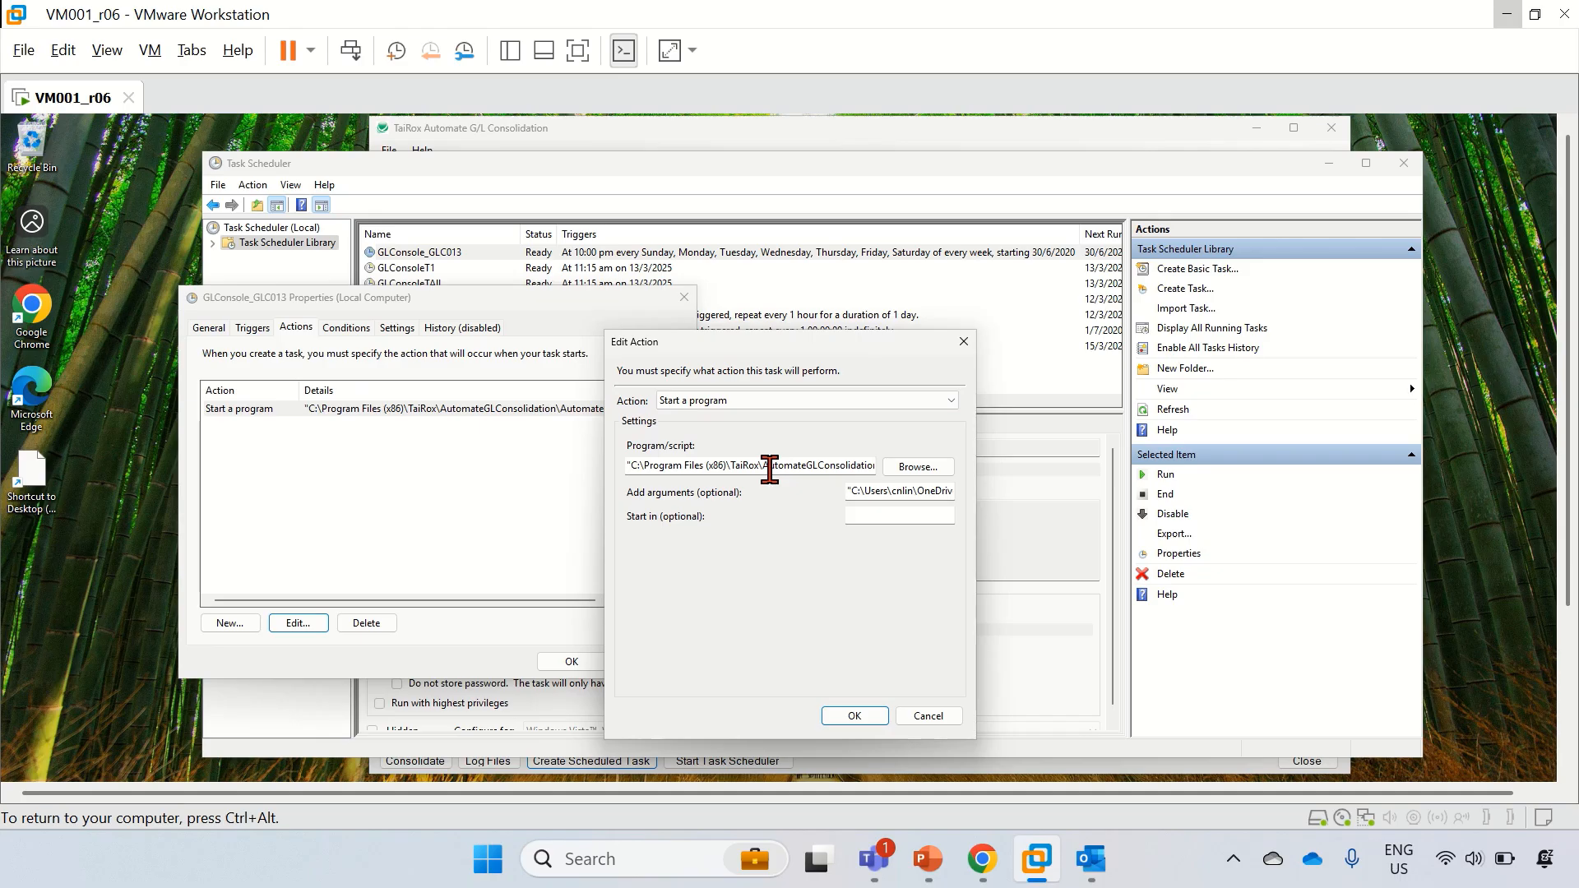
left_click(829, 467)
left_click_drag(849, 492, 993, 494)
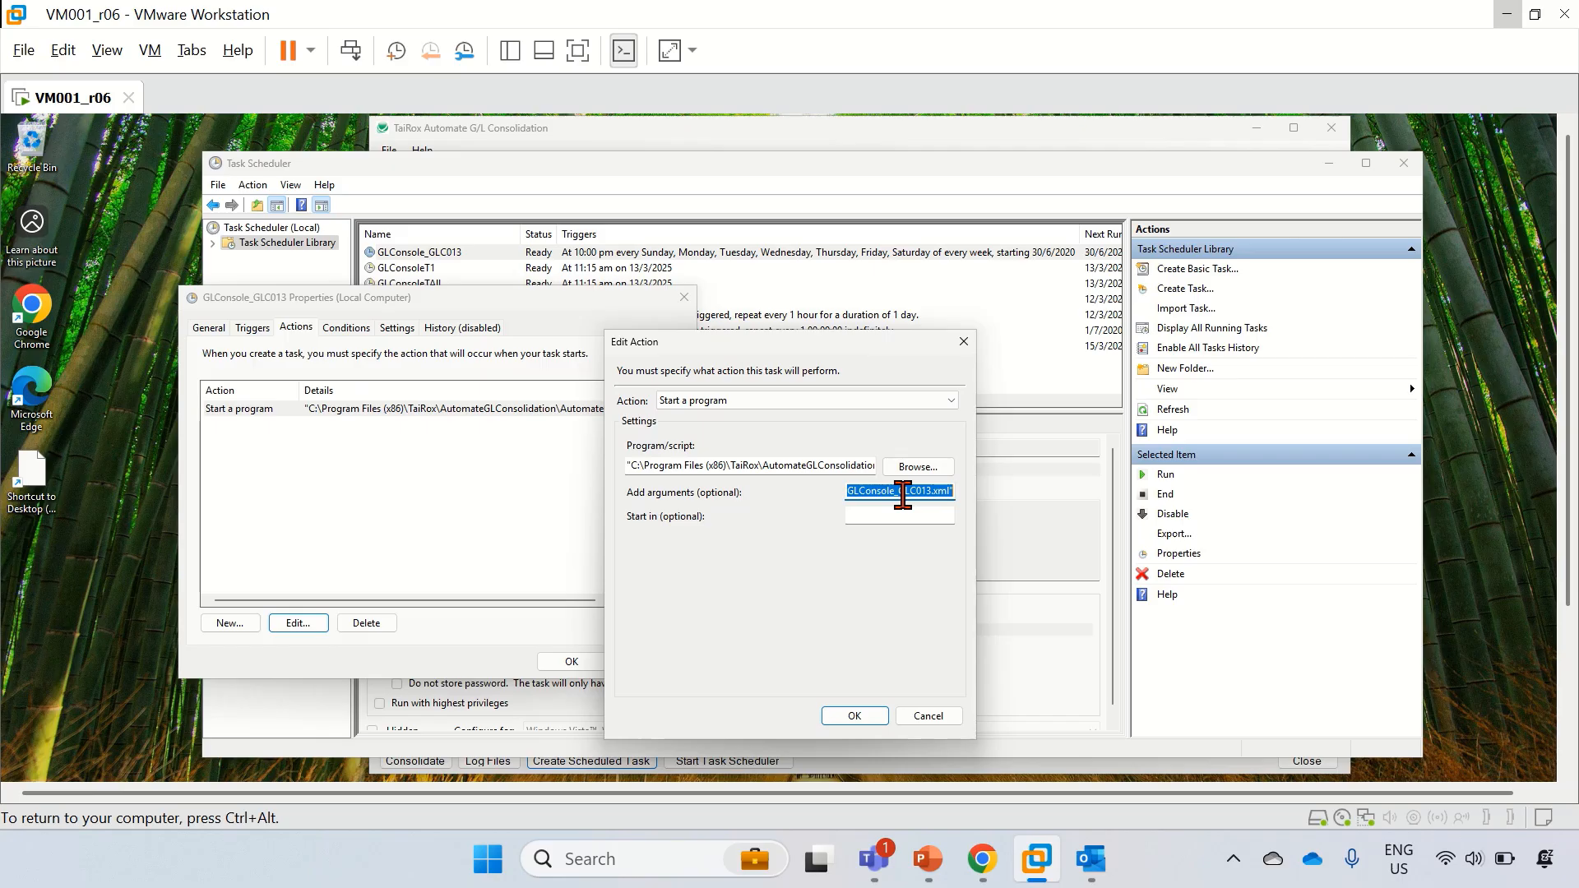
left_click(579, 138)
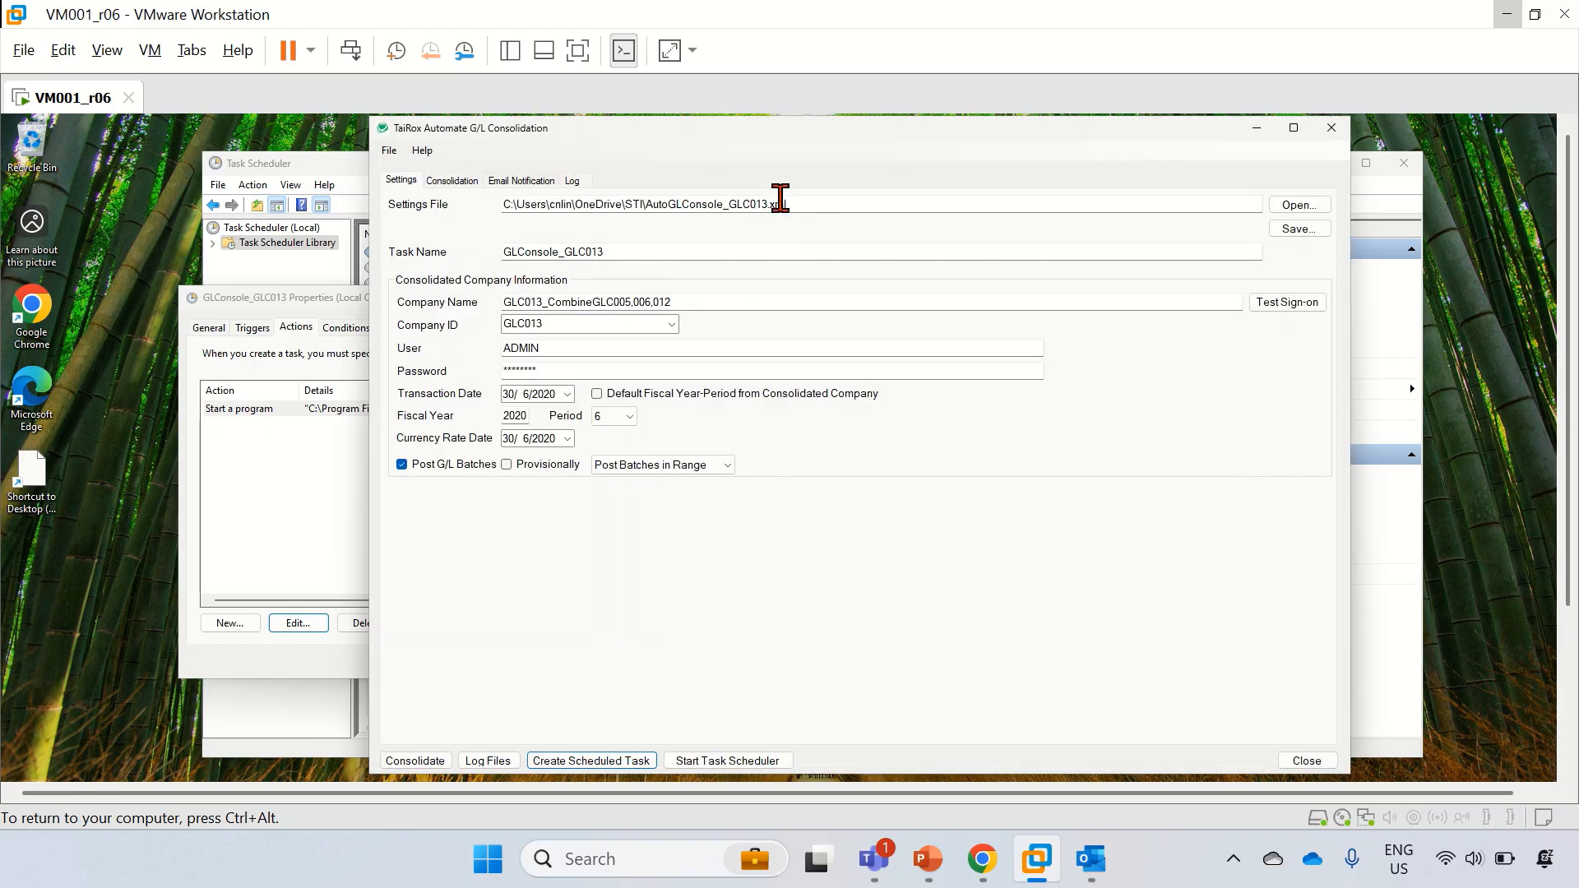
left_click(284, 514)
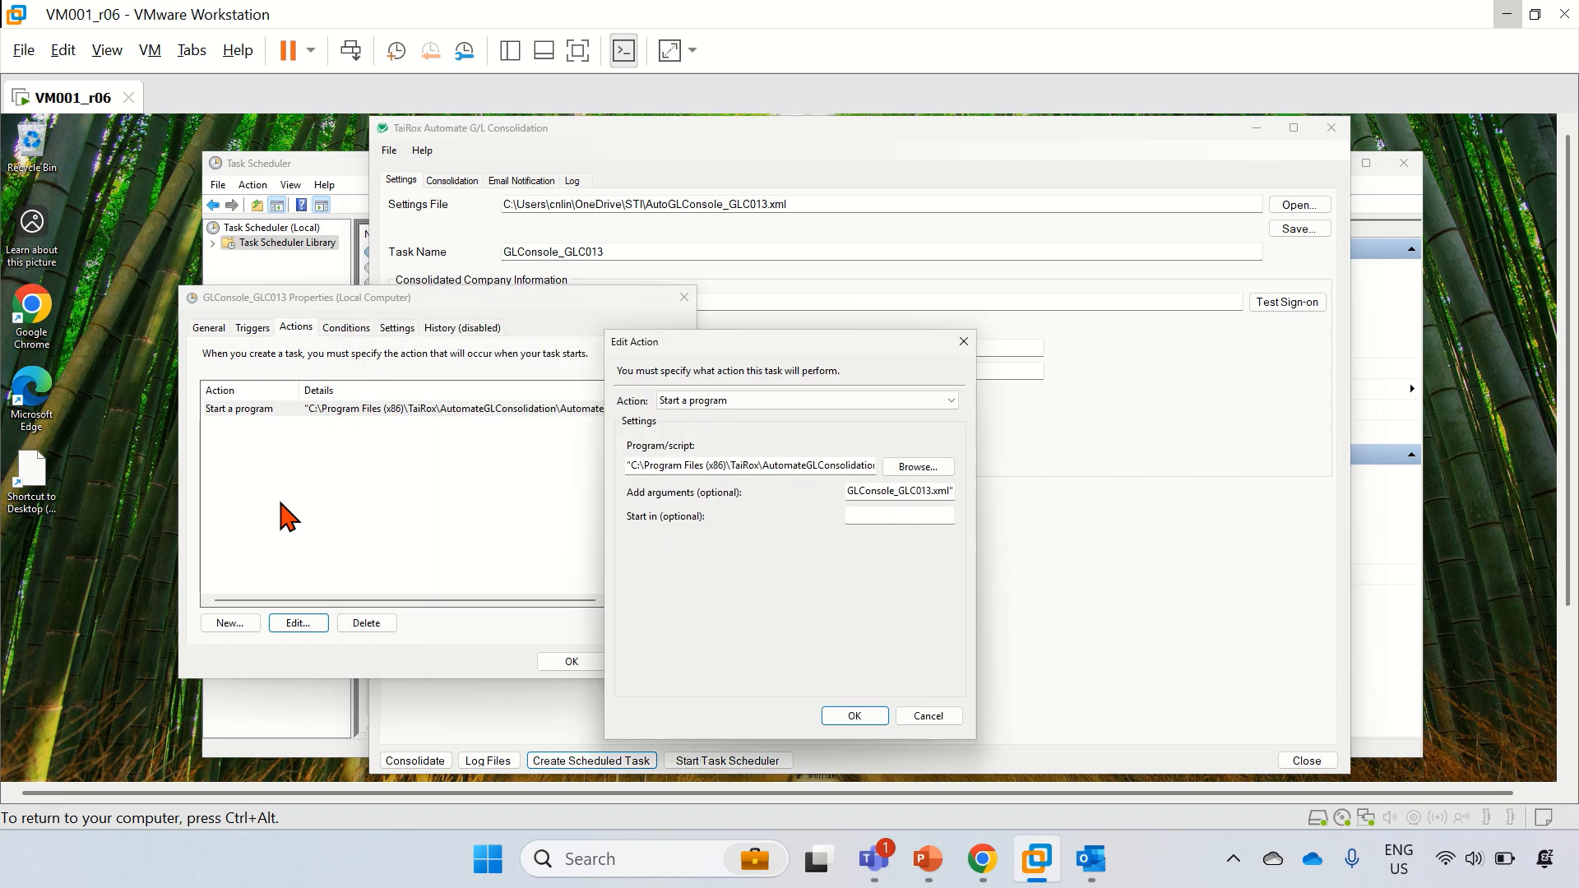
left_click(954, 718)
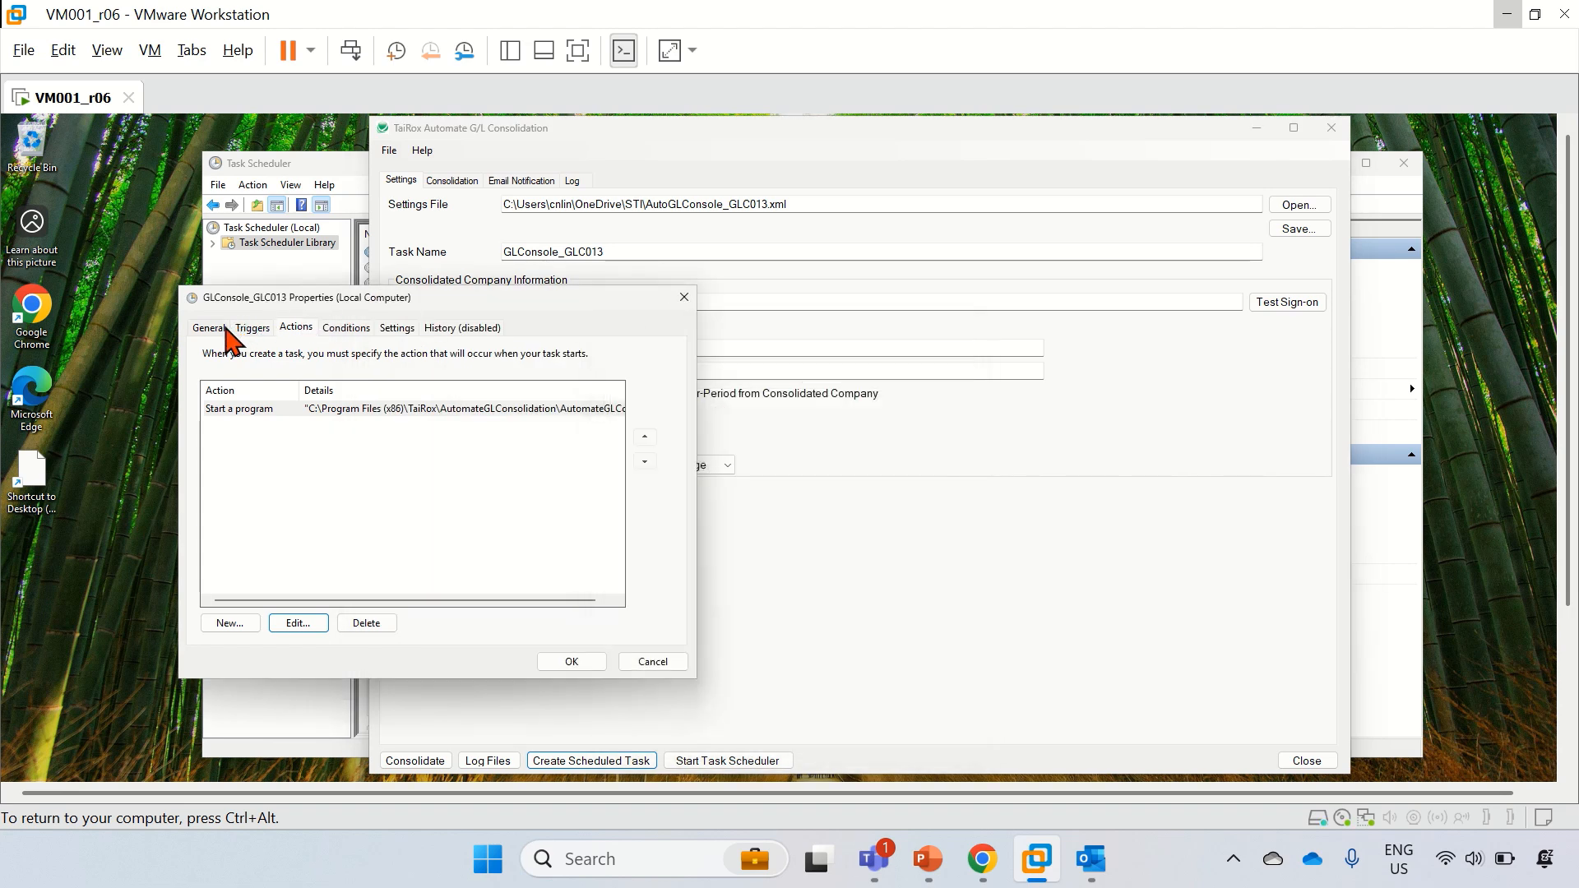
left_click(218, 329)
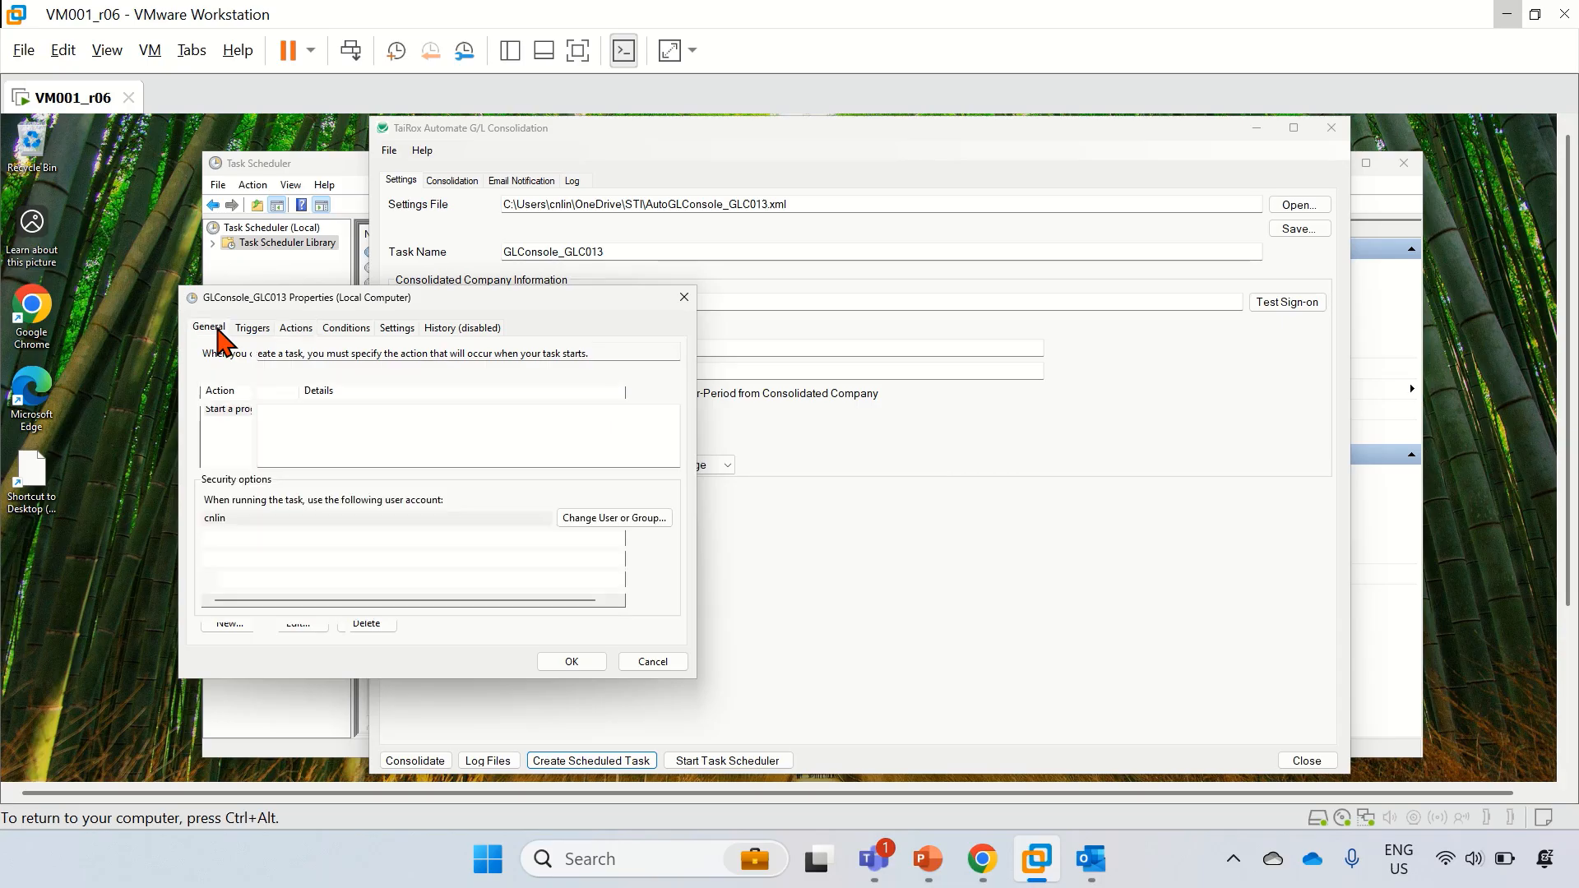
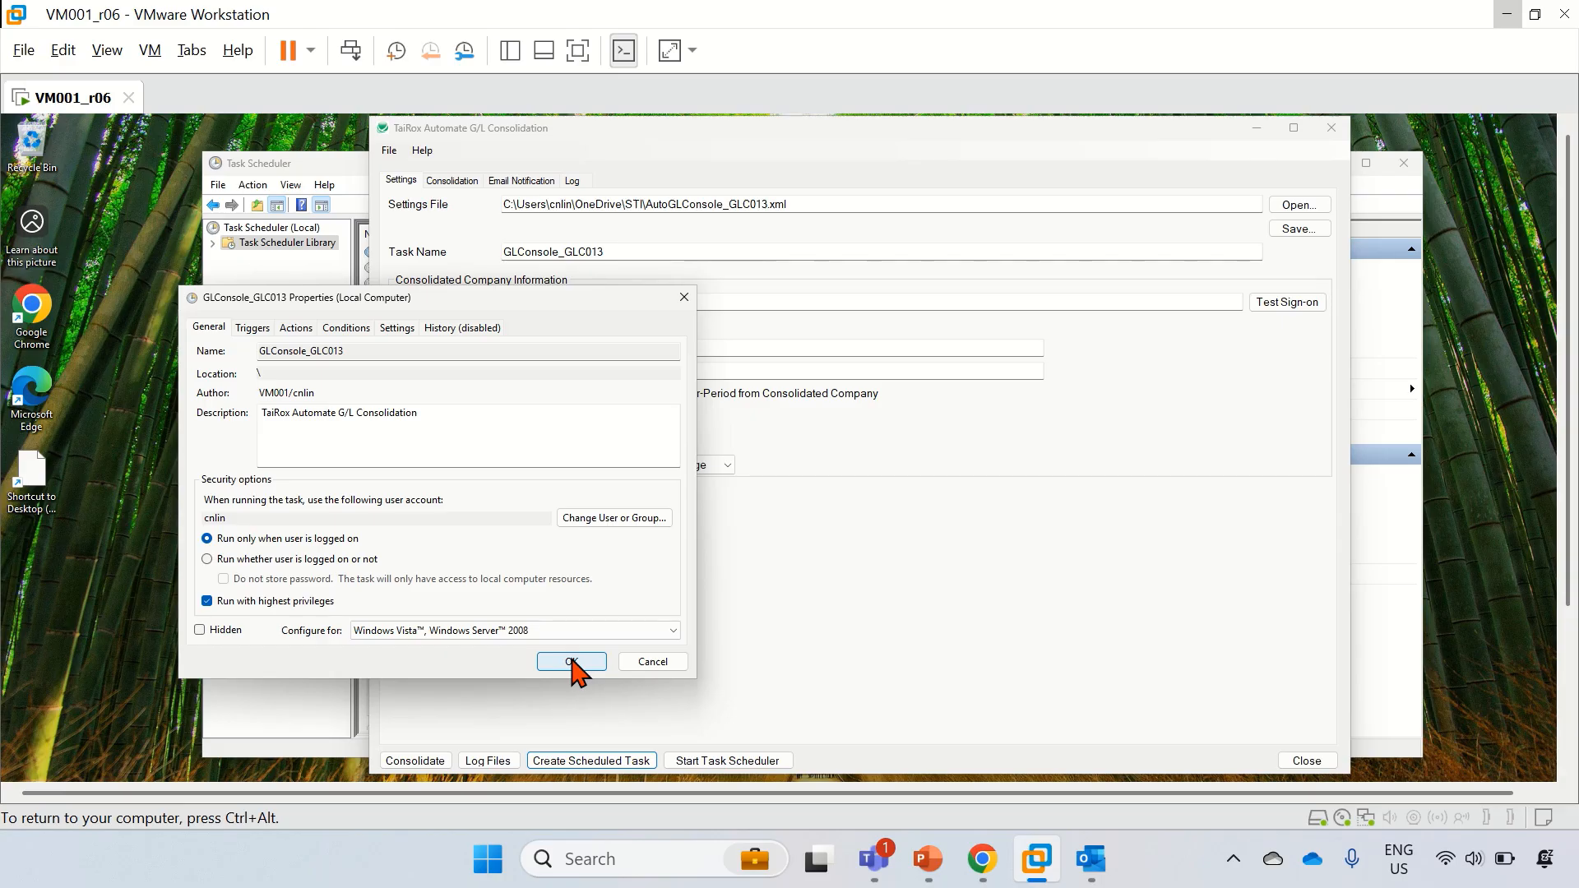
Step: Save the GLConsole_GLC013 task properties and close the TaiRox Automate G/L Consolidation window
left_click(572, 662)
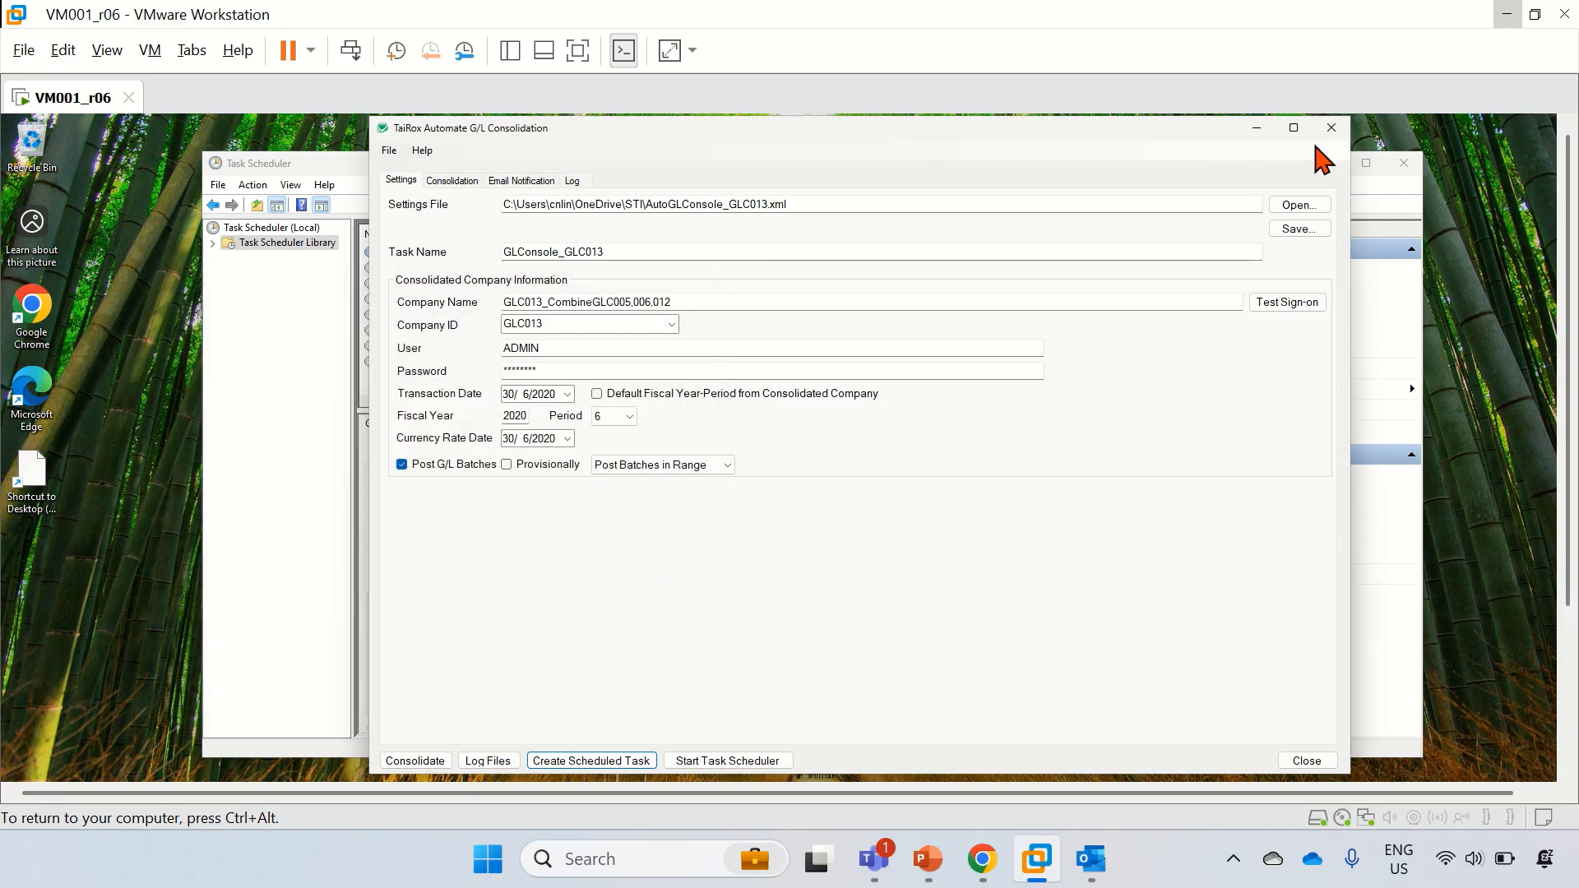
left_click(1258, 130)
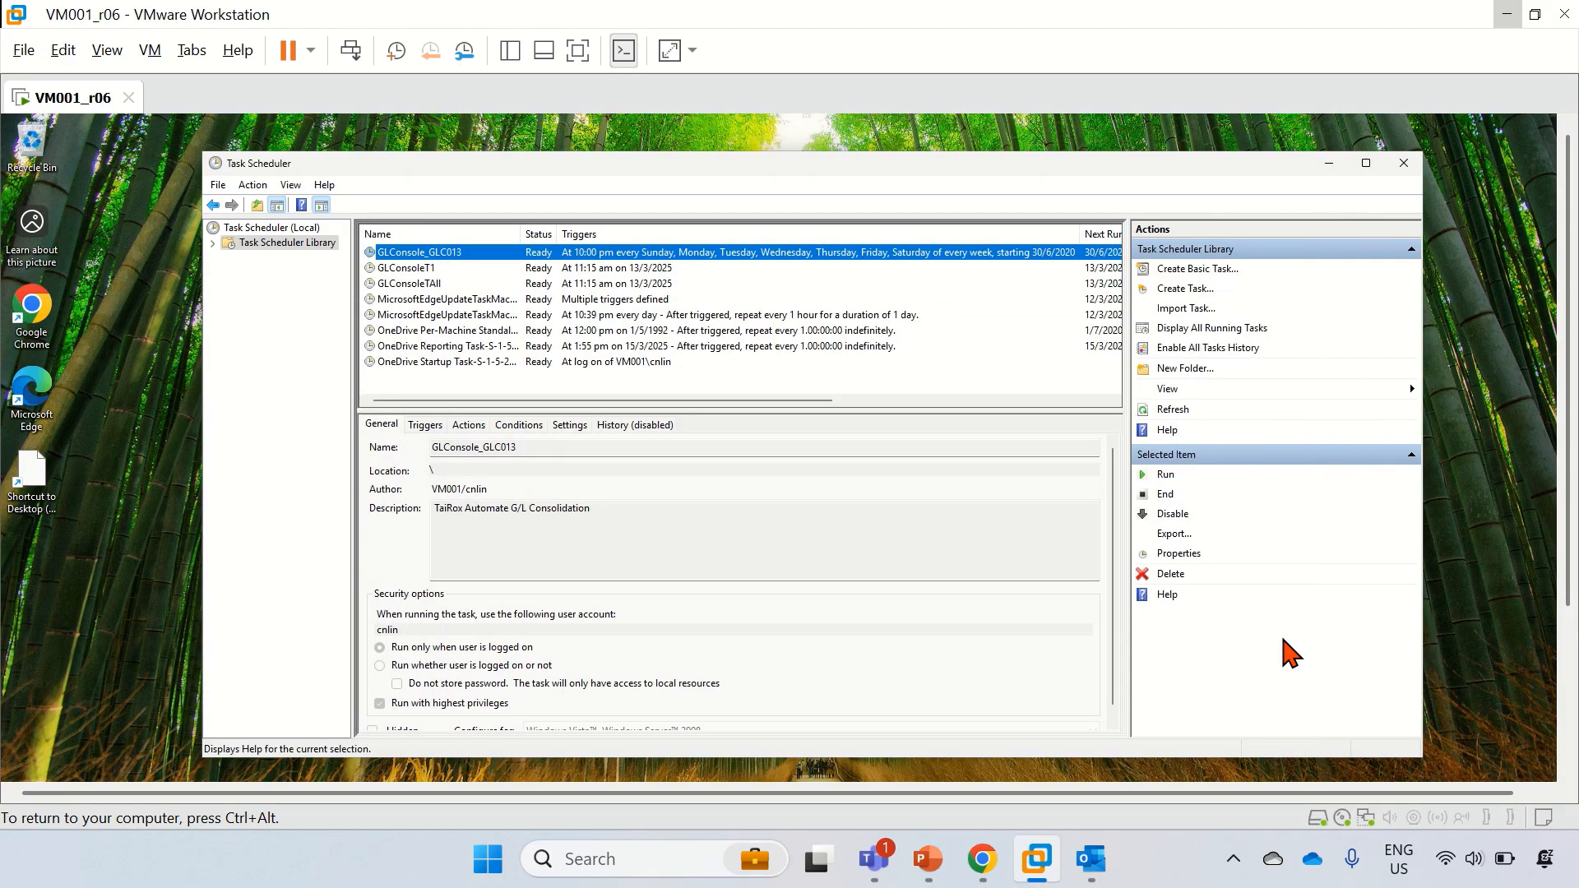
Step: Browse File Explorer to C:\TaiRoxData\Execute and bring up GLConsoleAll.bat's context menu
left_click(1567, 743)
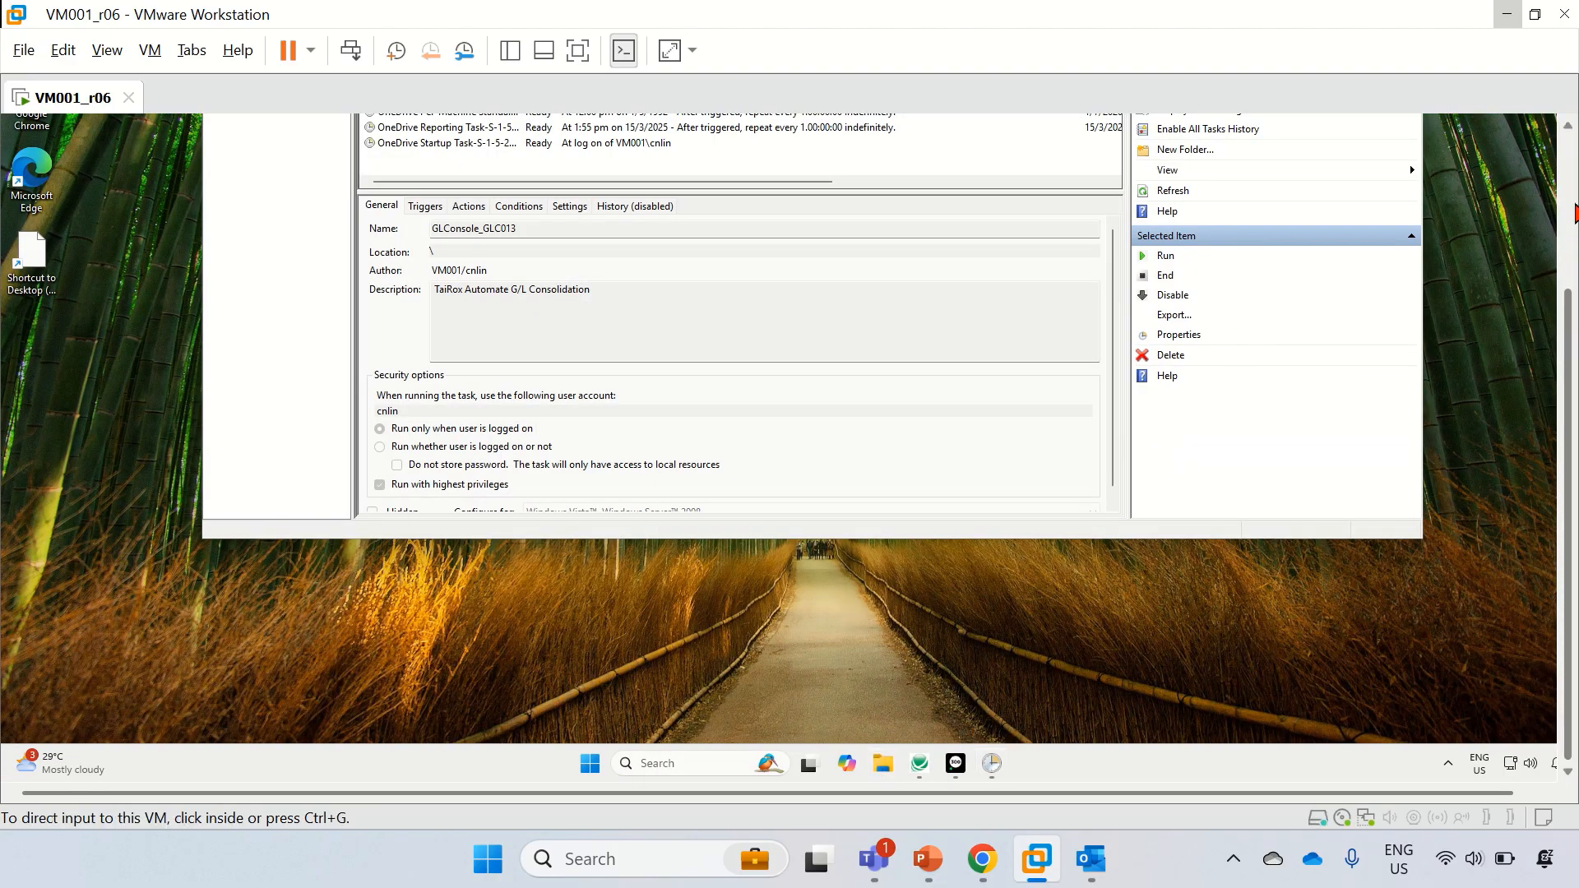
left_click(1568, 222)
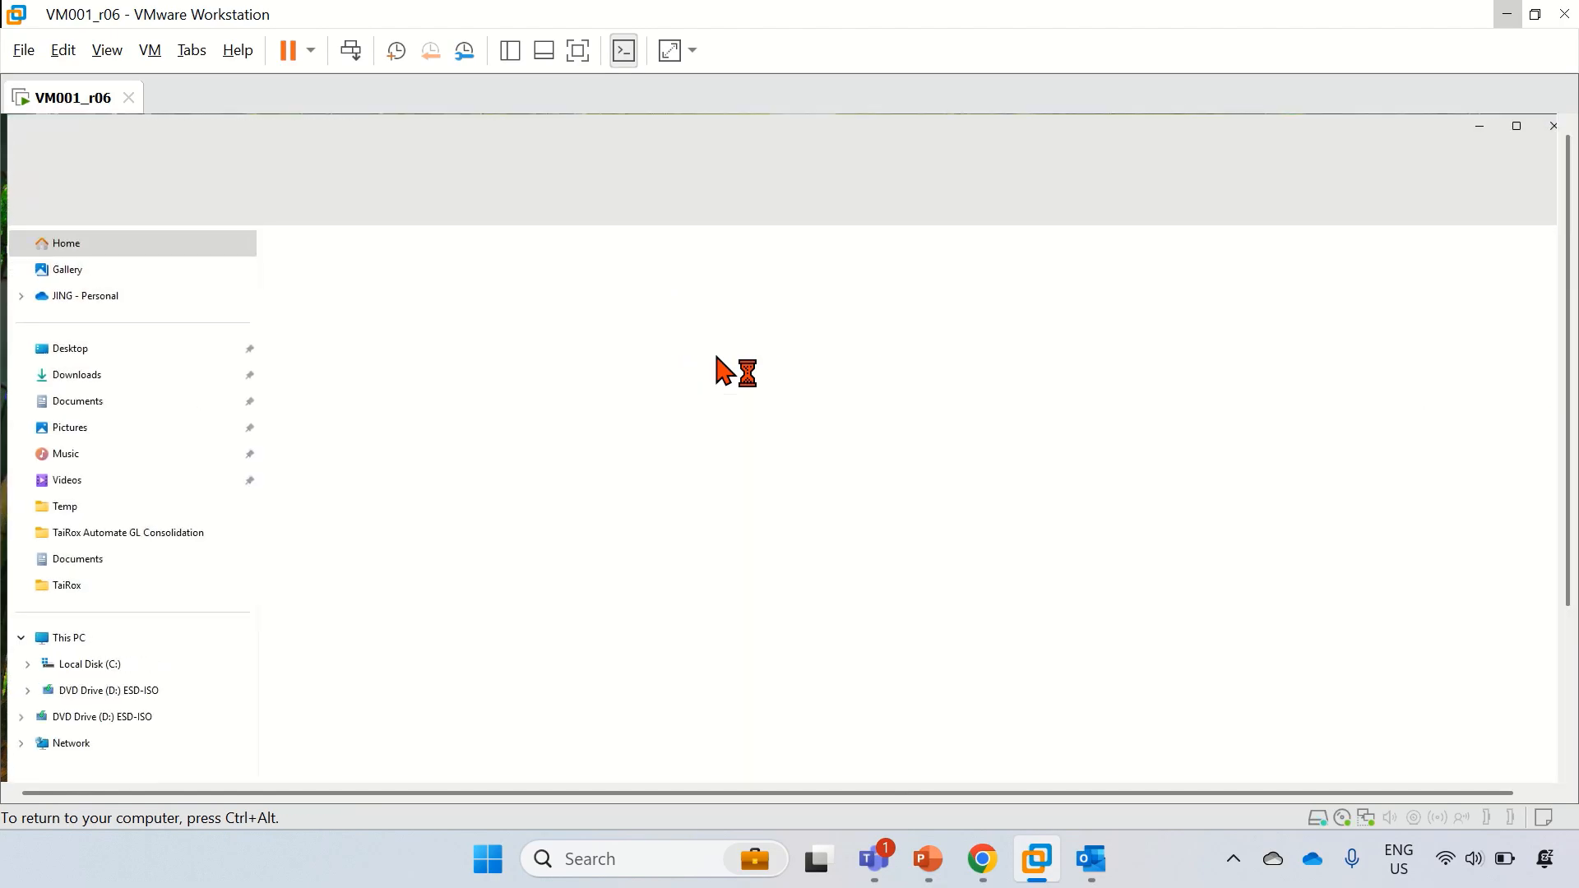
left_click(86, 666)
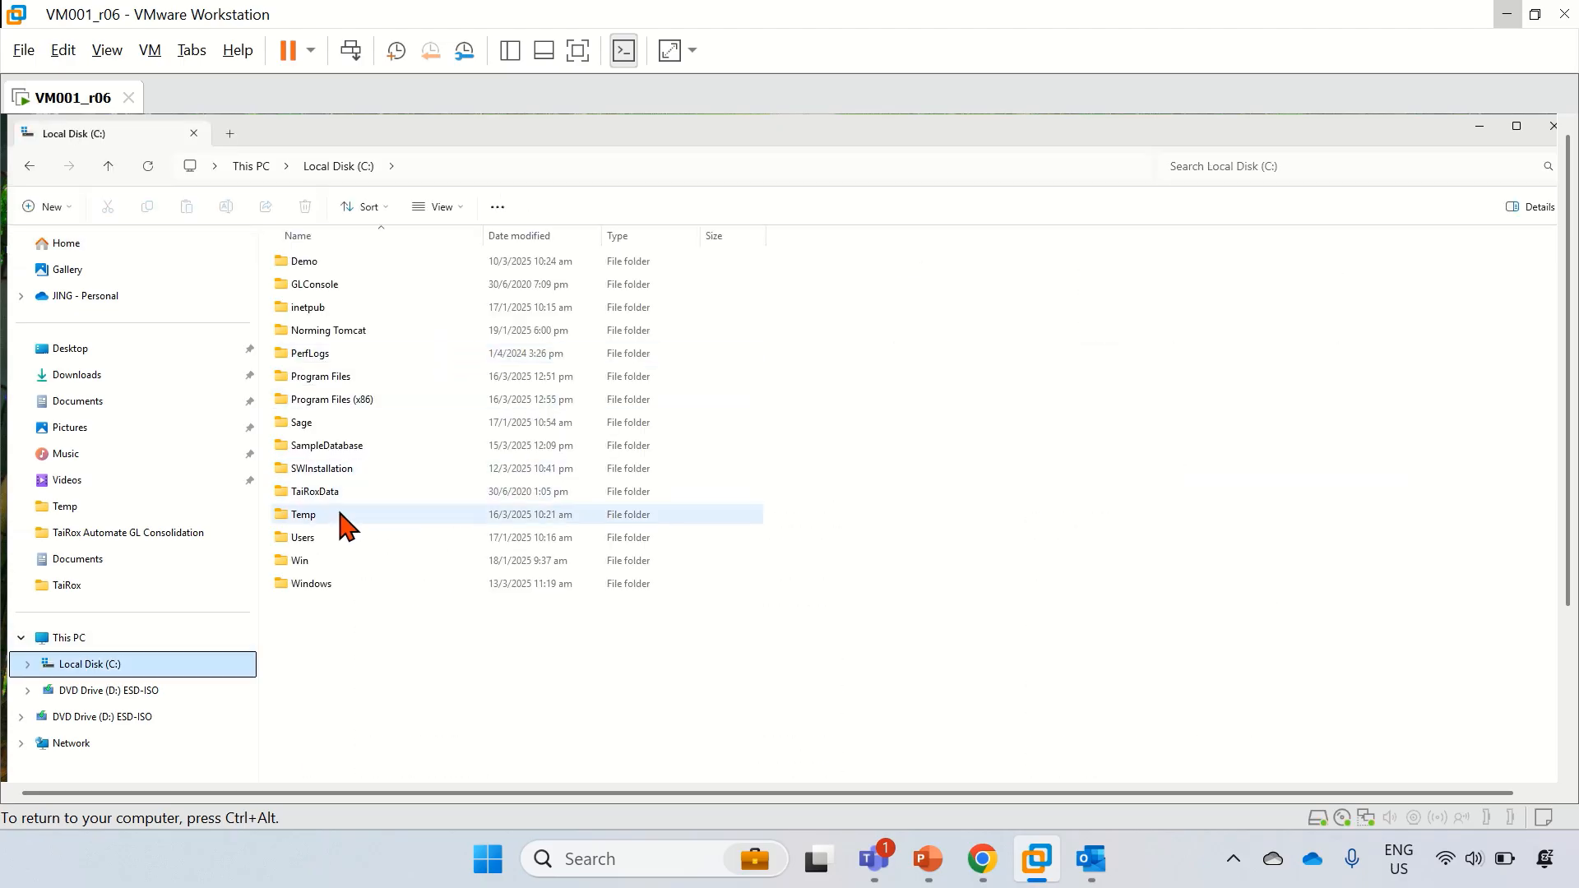
double_click(325, 492)
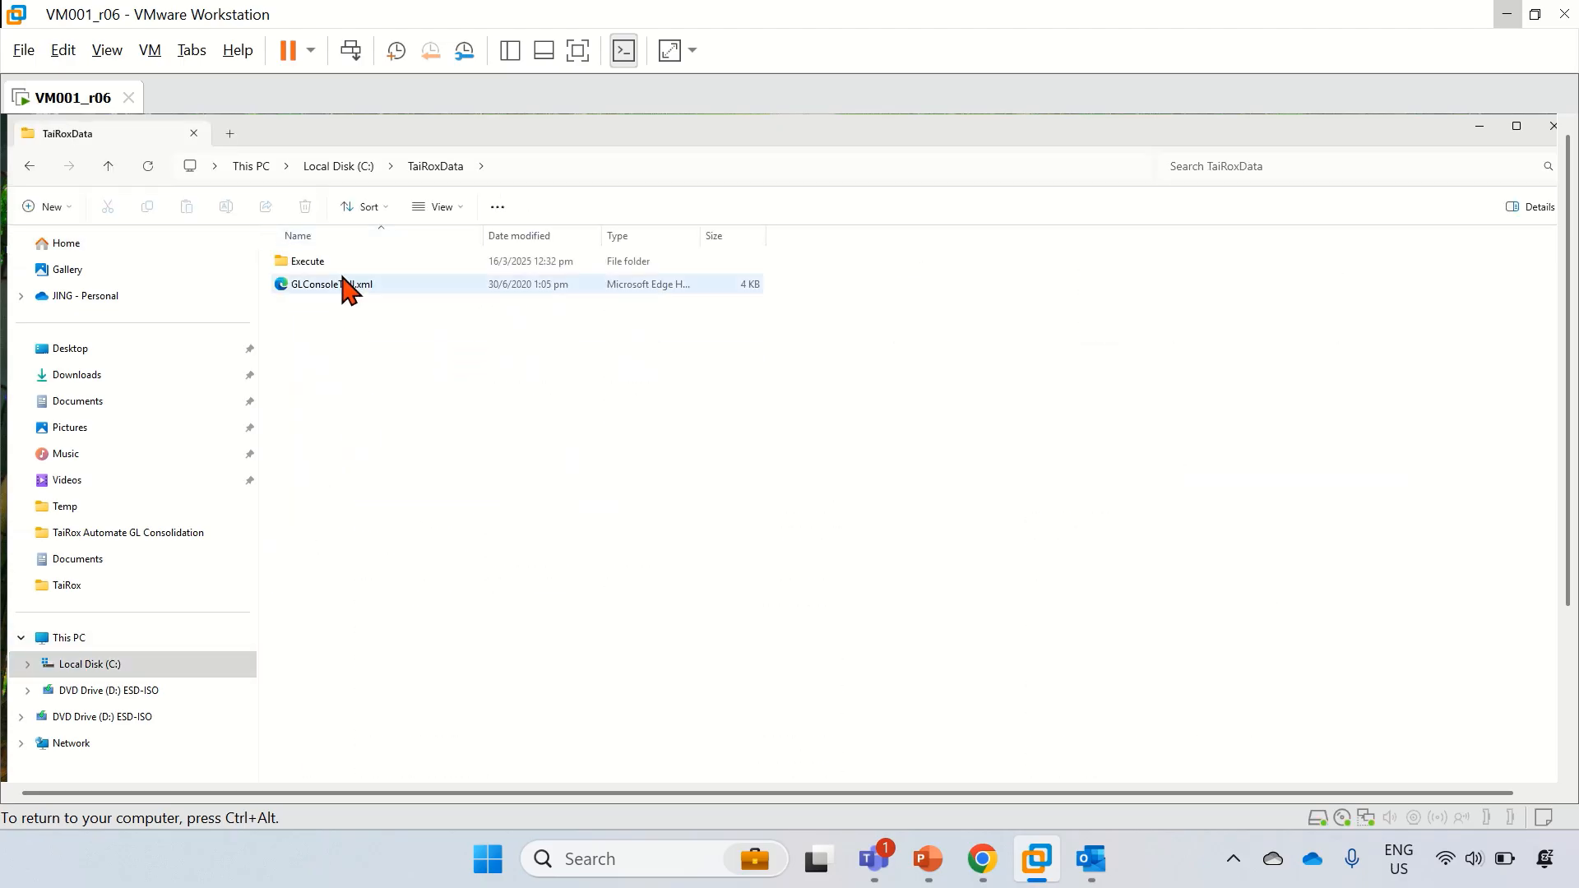
double_click(321, 263)
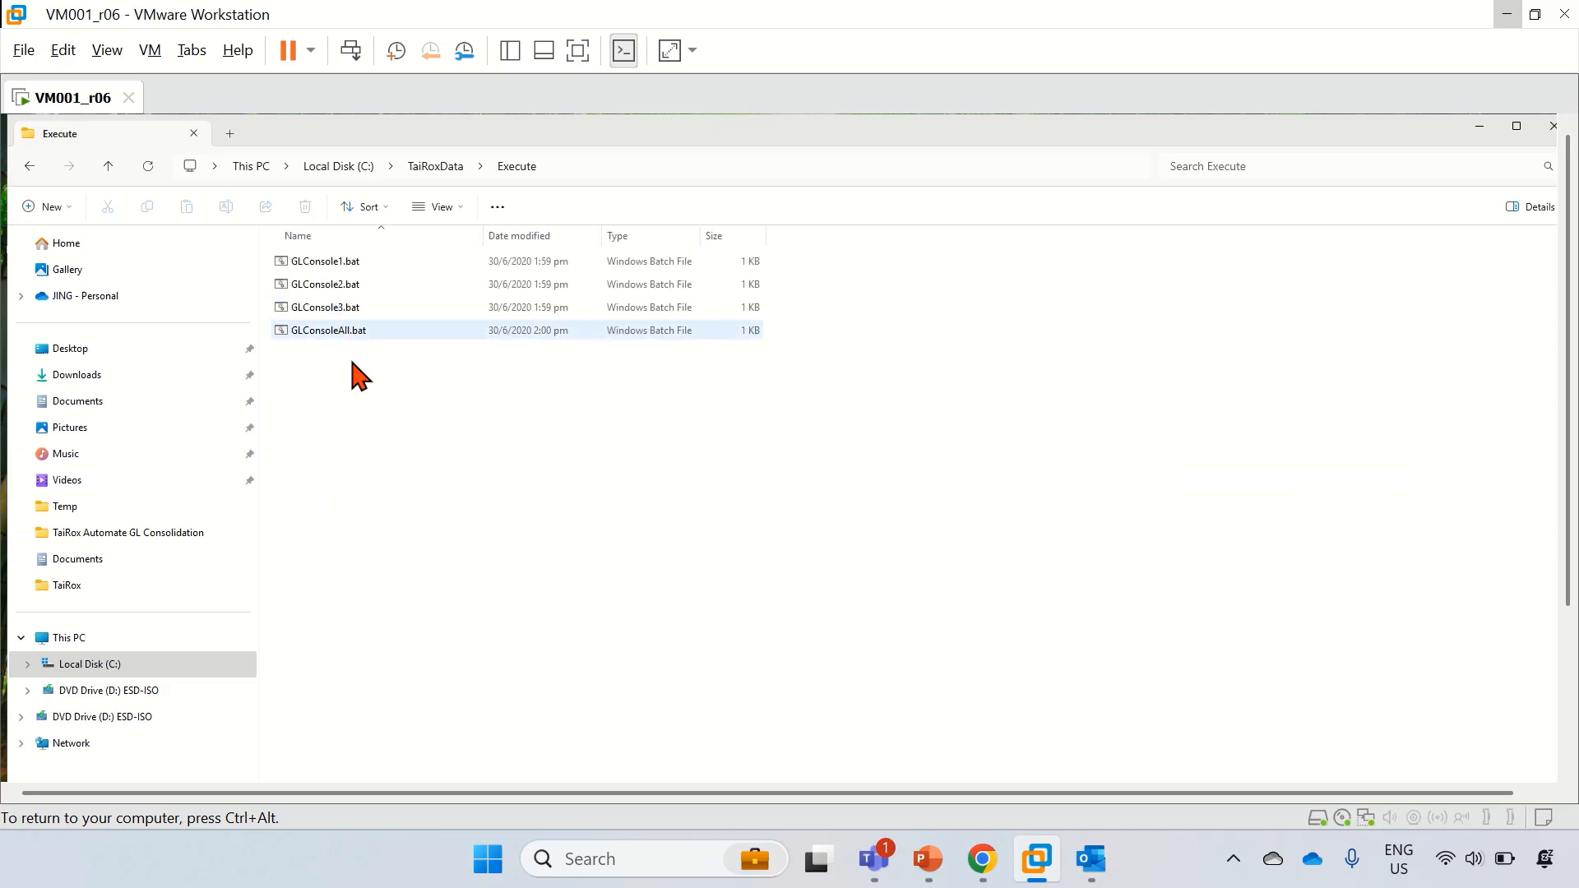
left_click(317, 333)
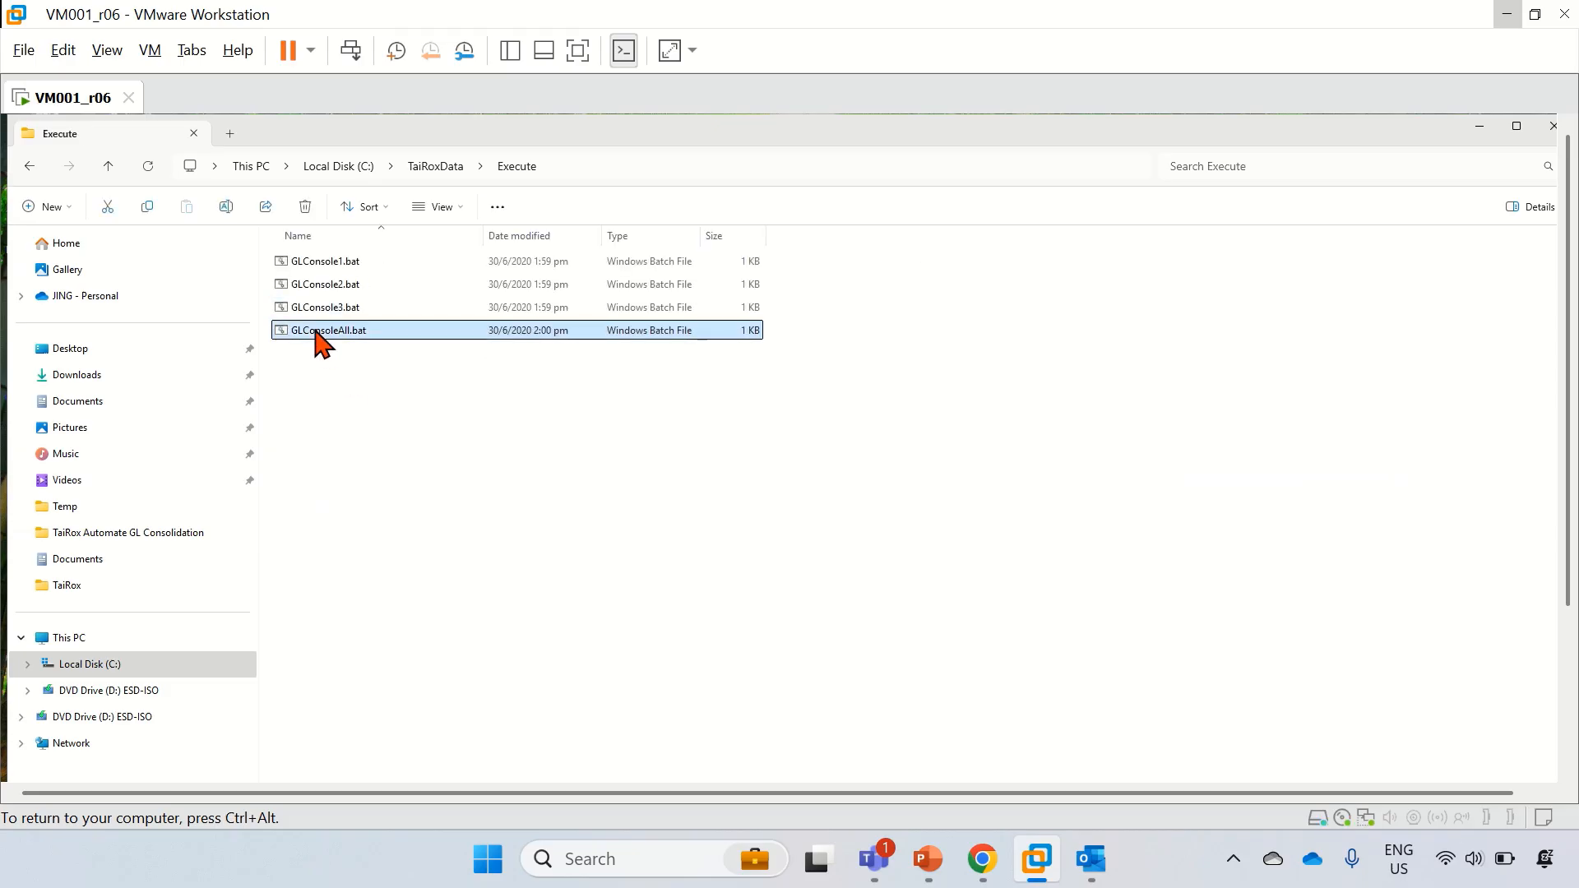
right_click(315, 333)
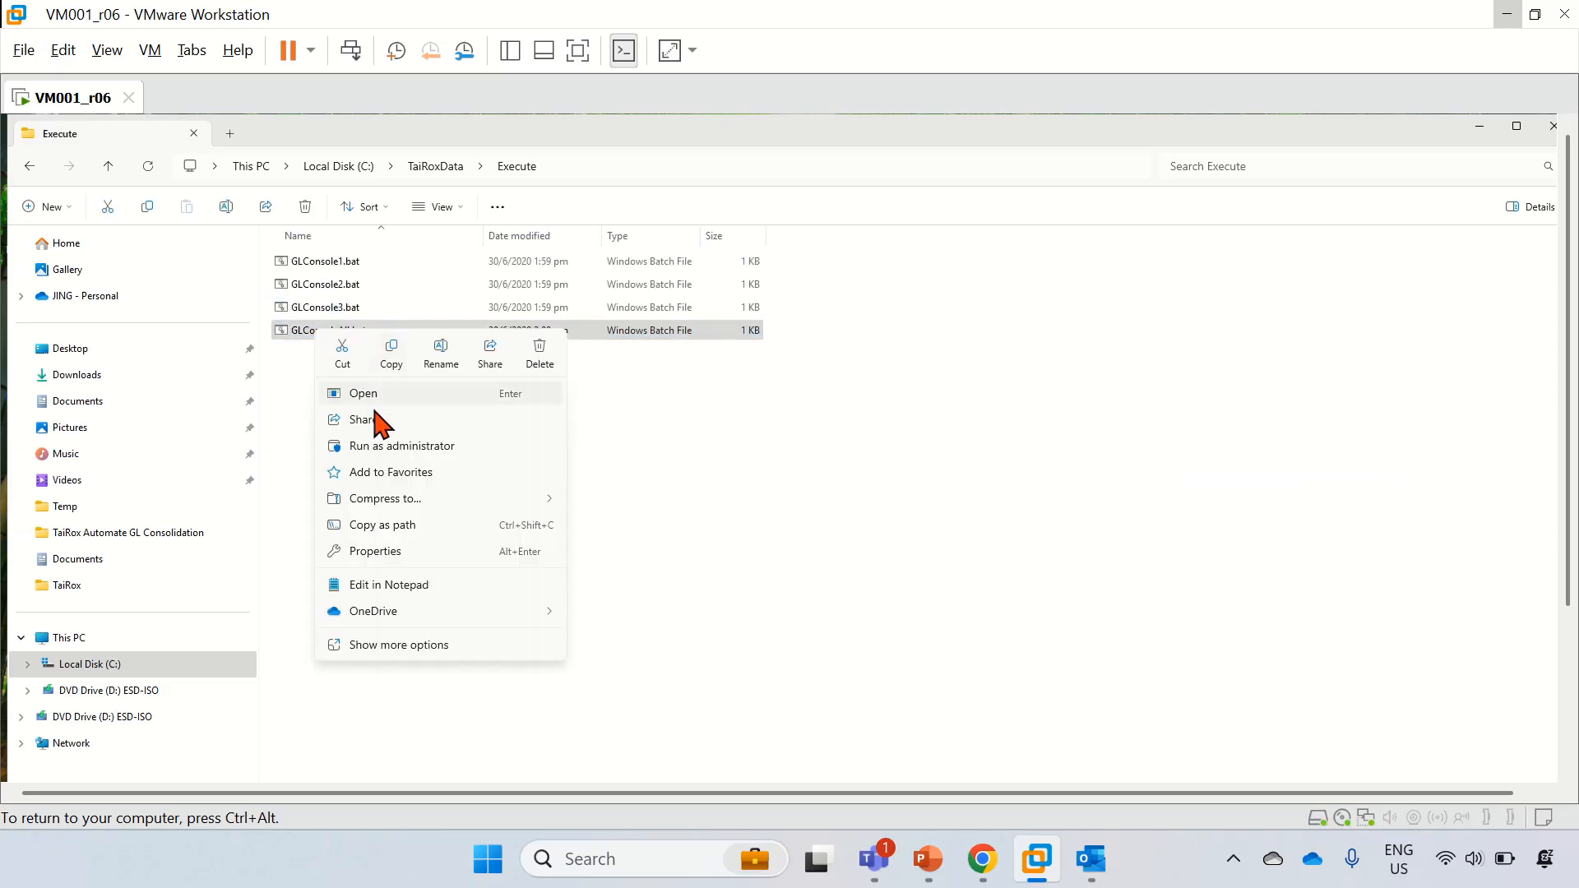
Step: Review GLConsoleAll.bat's GLC011–GLC013 commands in Notepad, then close the duplicate TaiRox consolidation window
left_click(397, 585)
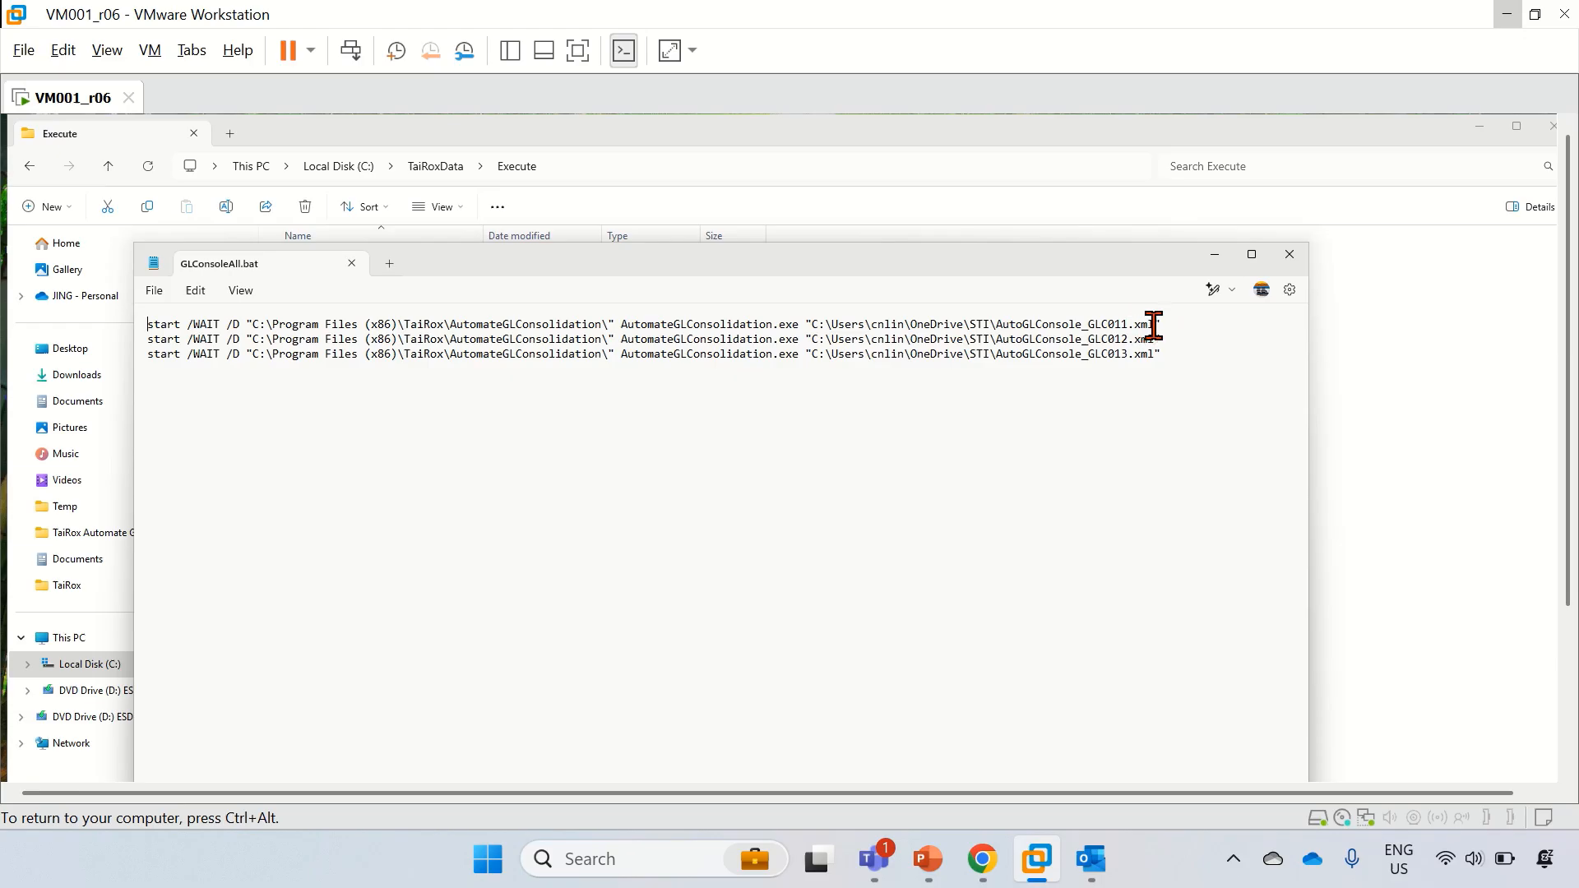
left_click_drag(1127, 324, 1075, 321)
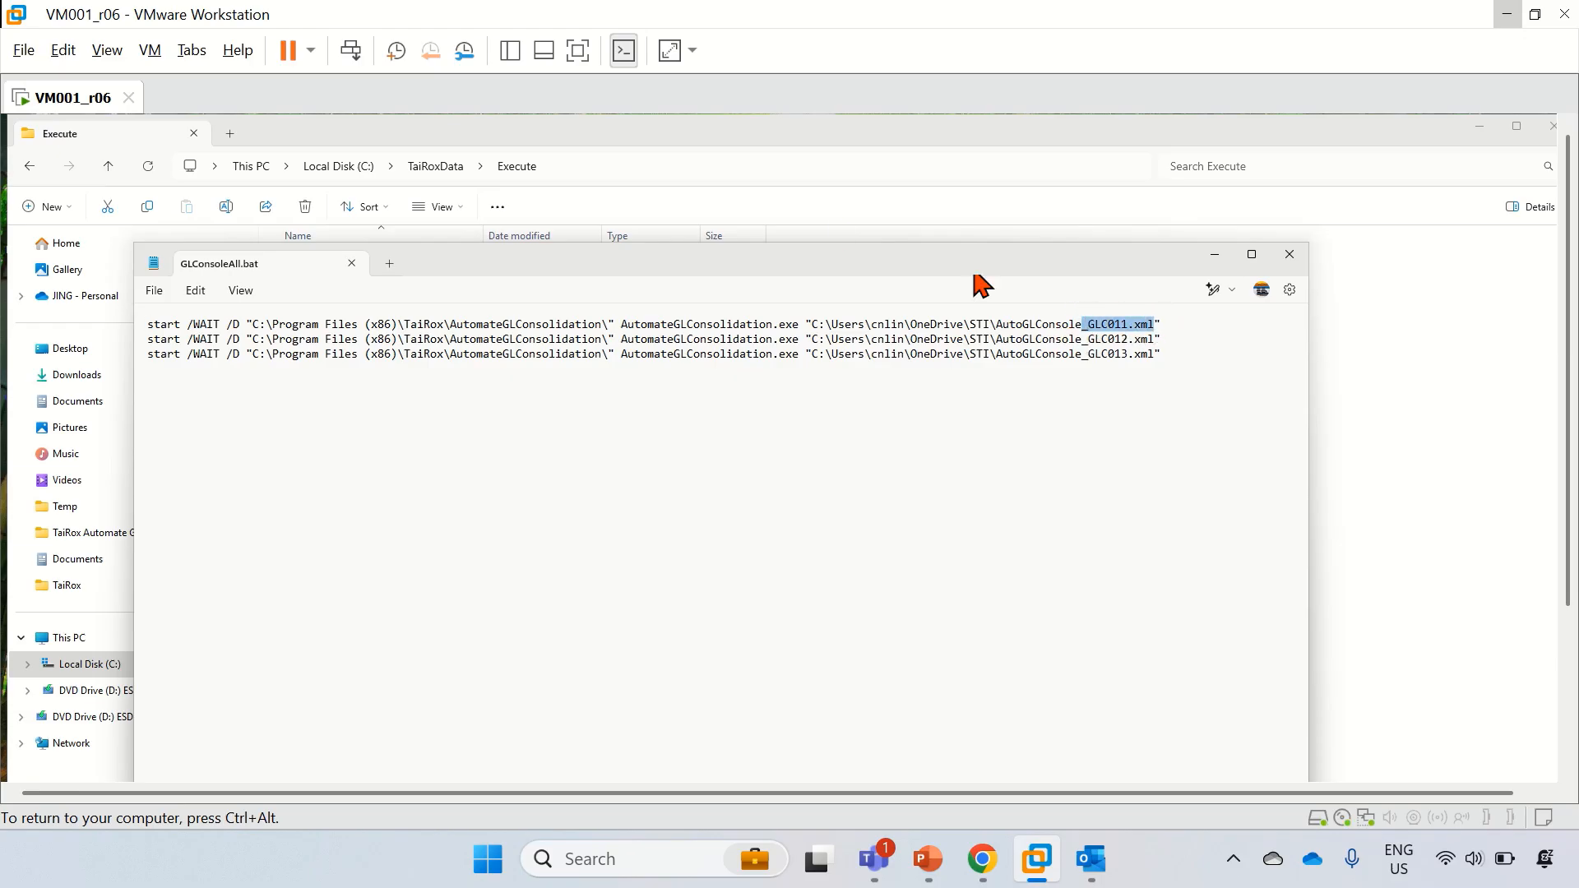
left_click(1569, 702)
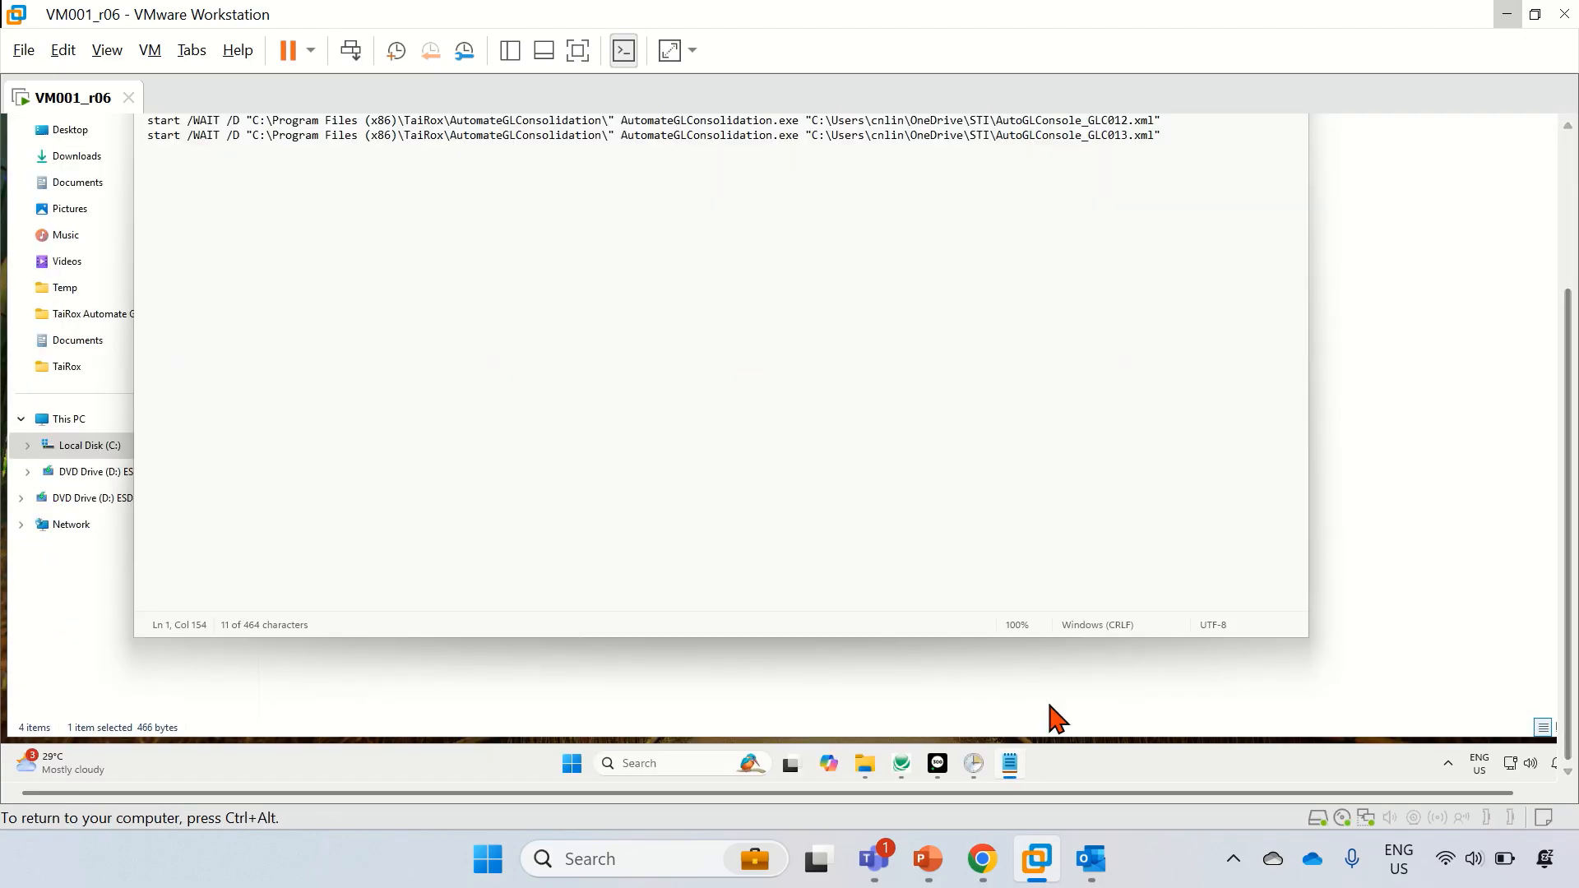
mouse_move(902, 769)
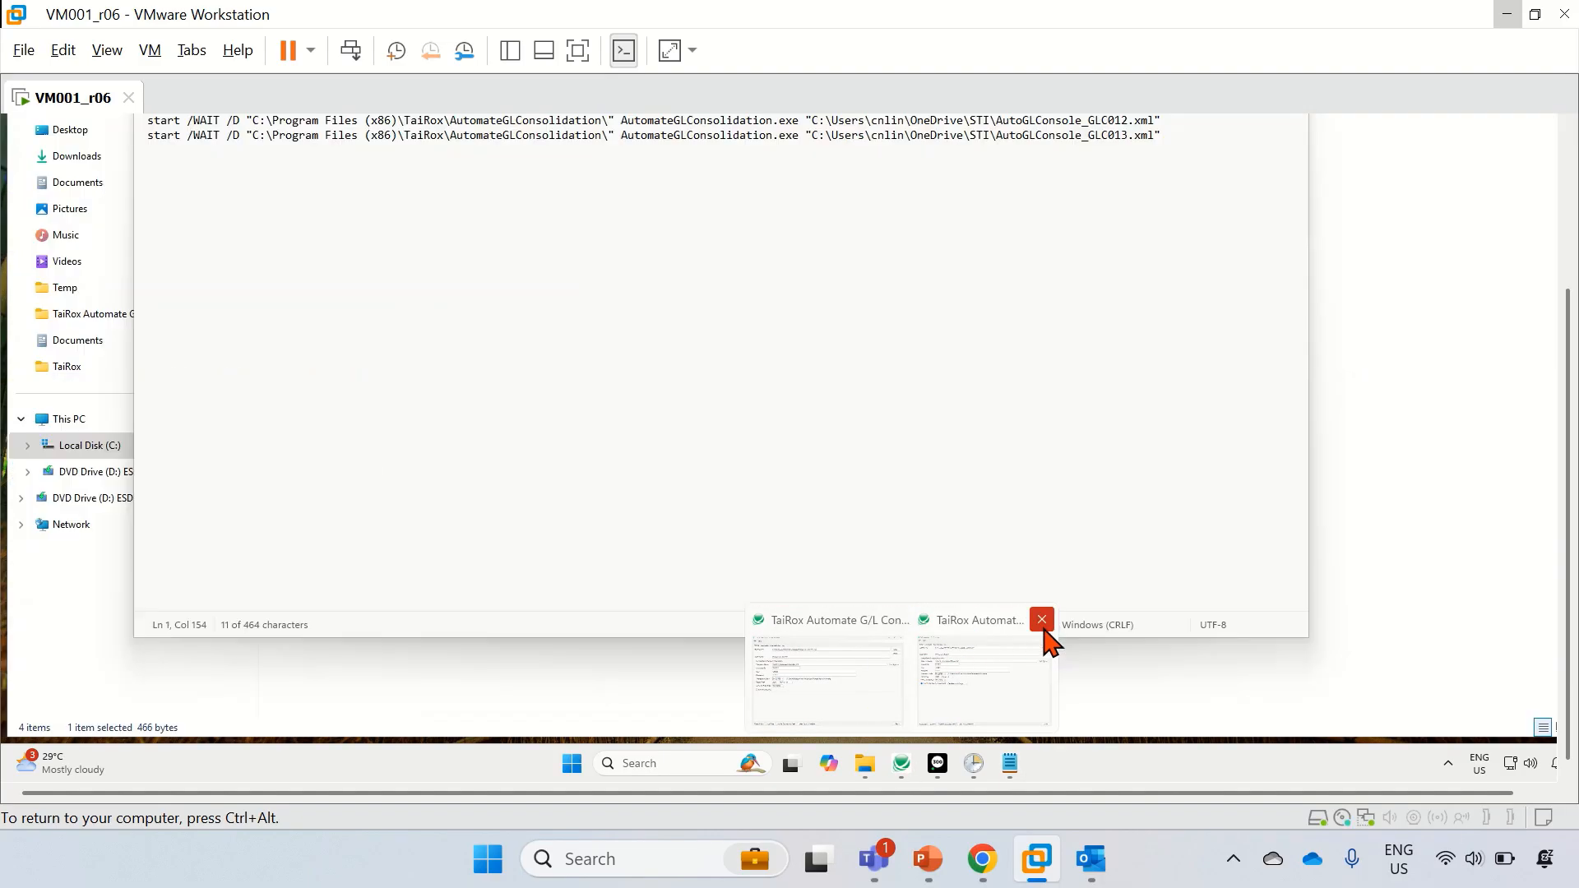
left_click(1043, 629)
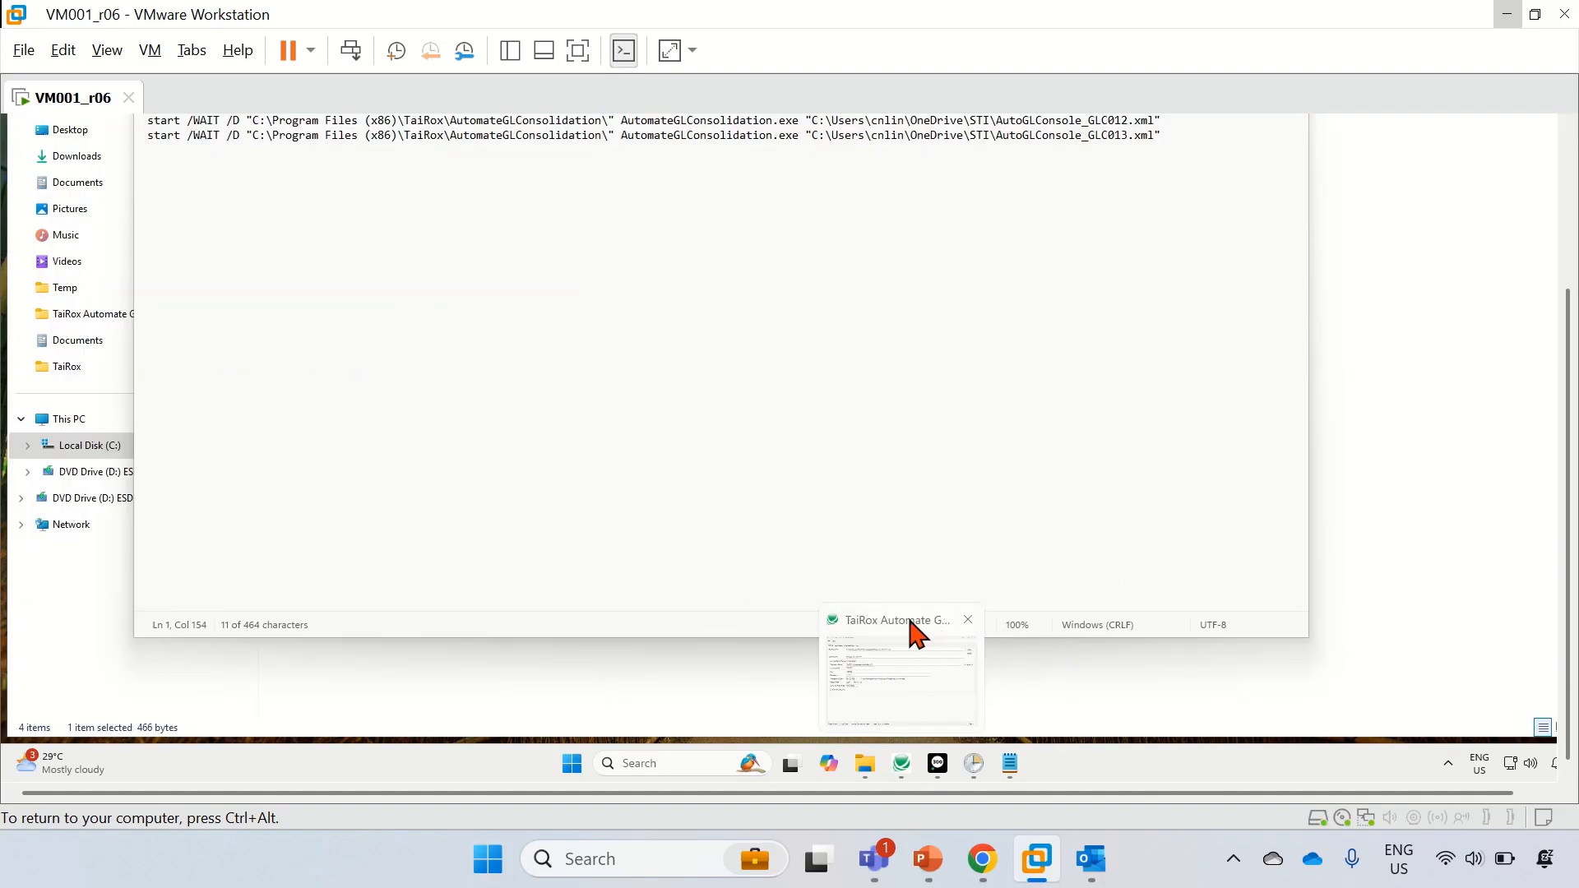
left_click(909, 630)
left_click(1571, 274)
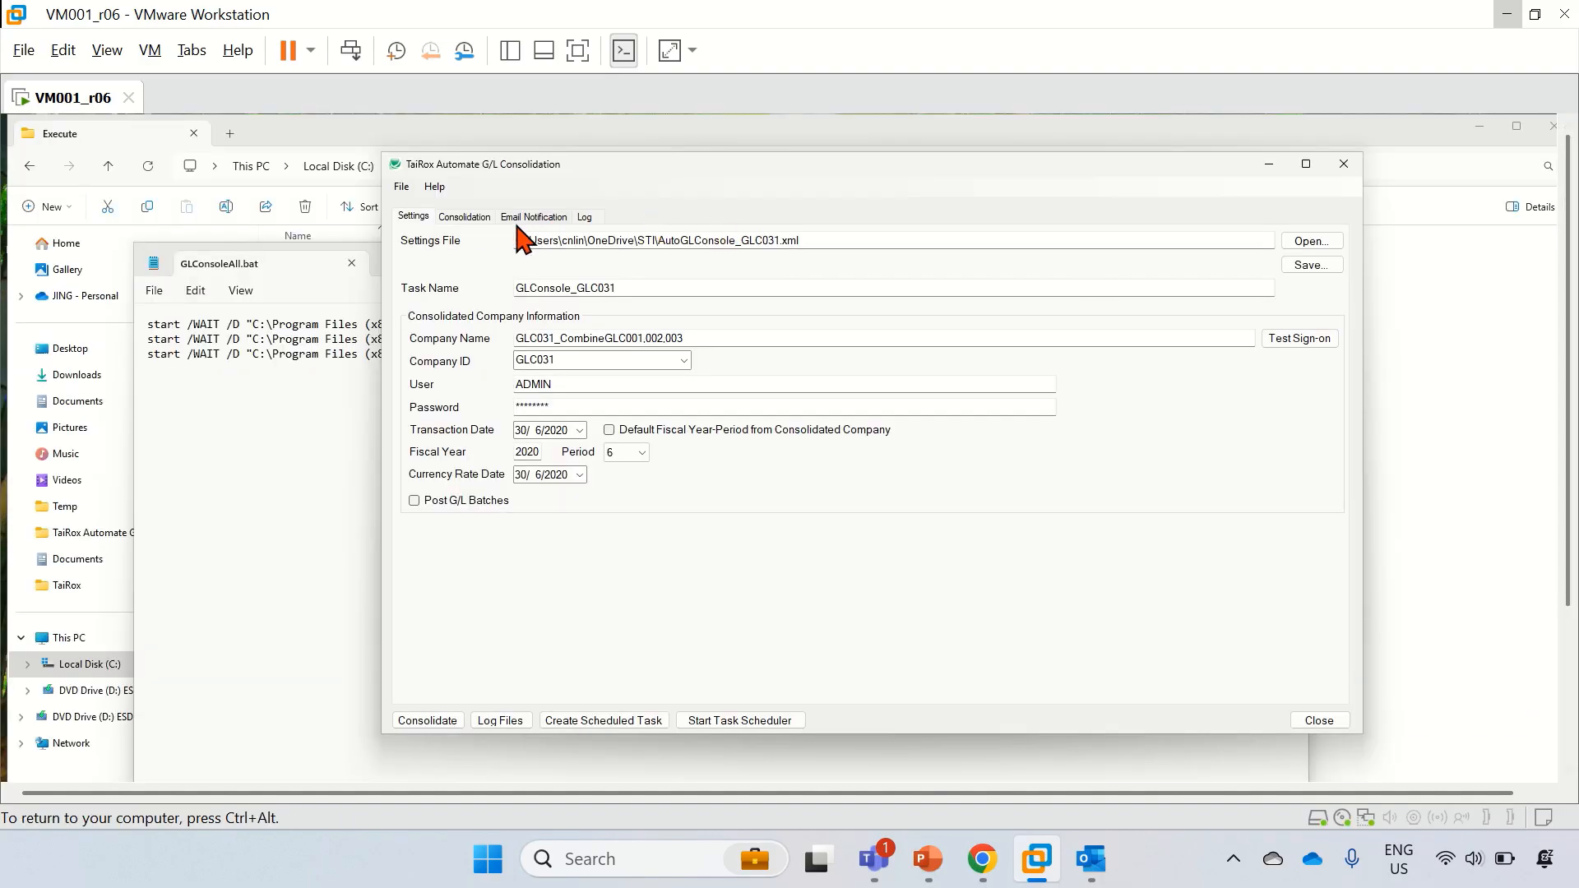
Step: Load AutoGLConsole_GLC011.xml and check its Consolidation and Email Notification tabs against the batch file
left_click(1319, 240)
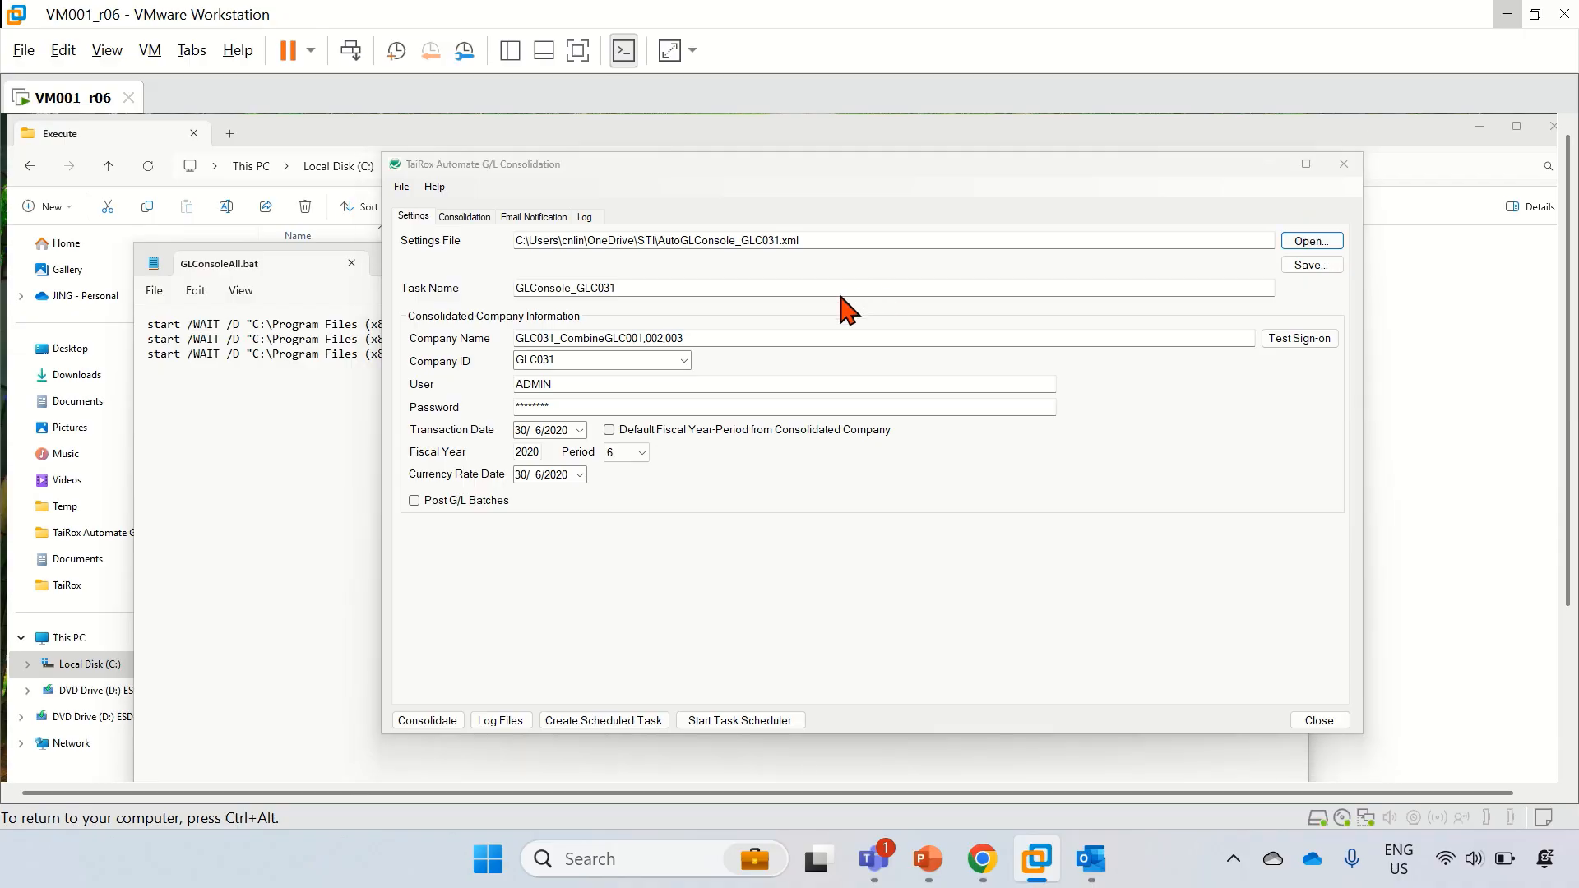
double_click(670, 360)
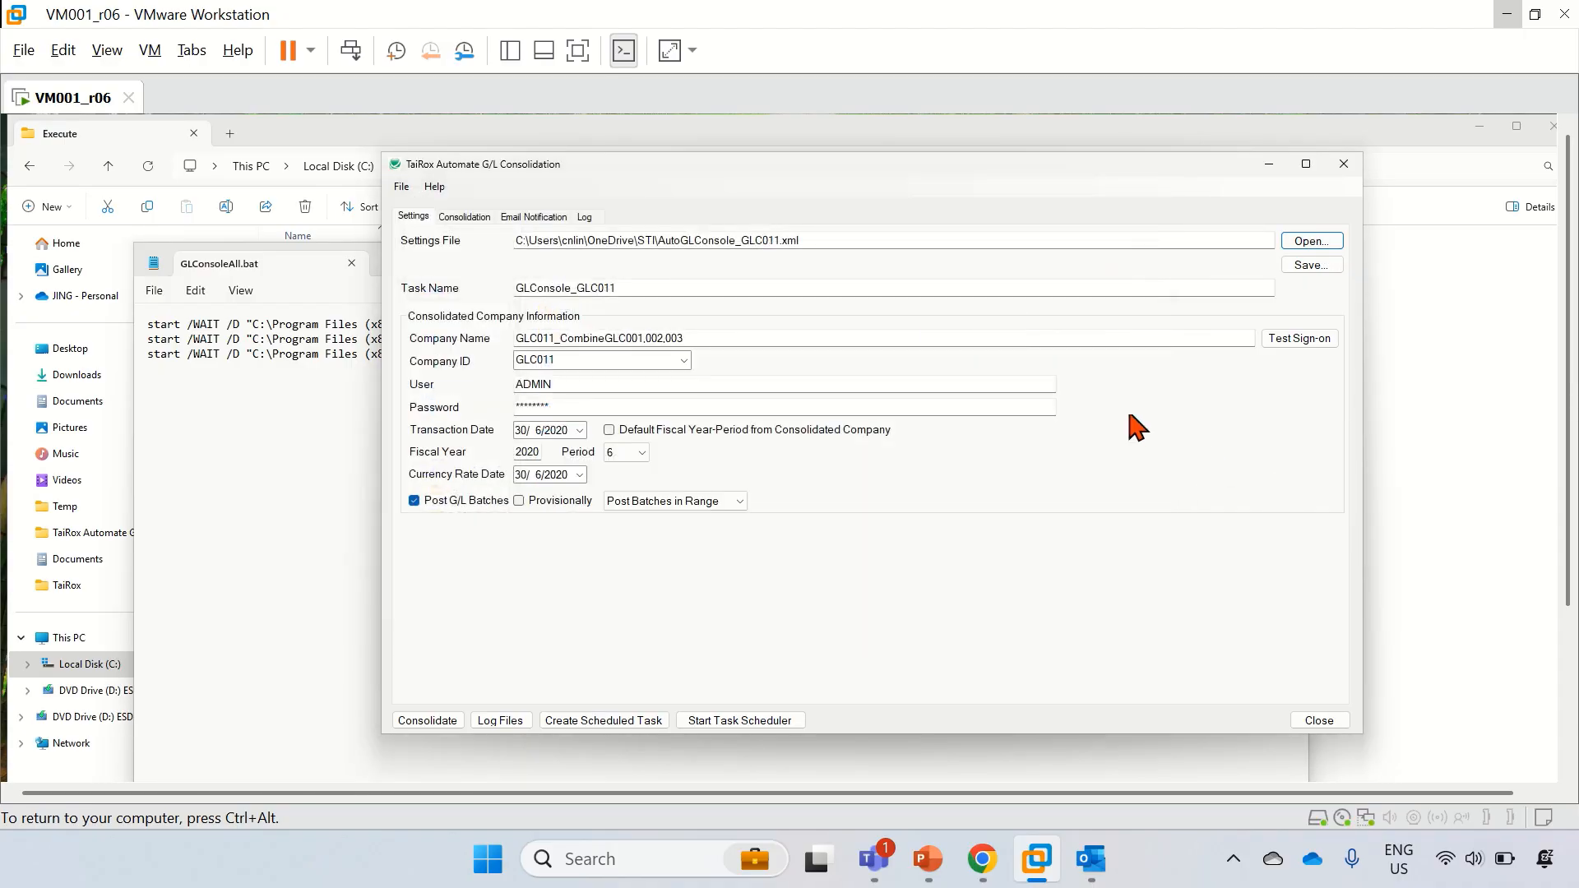
left_click(463, 218)
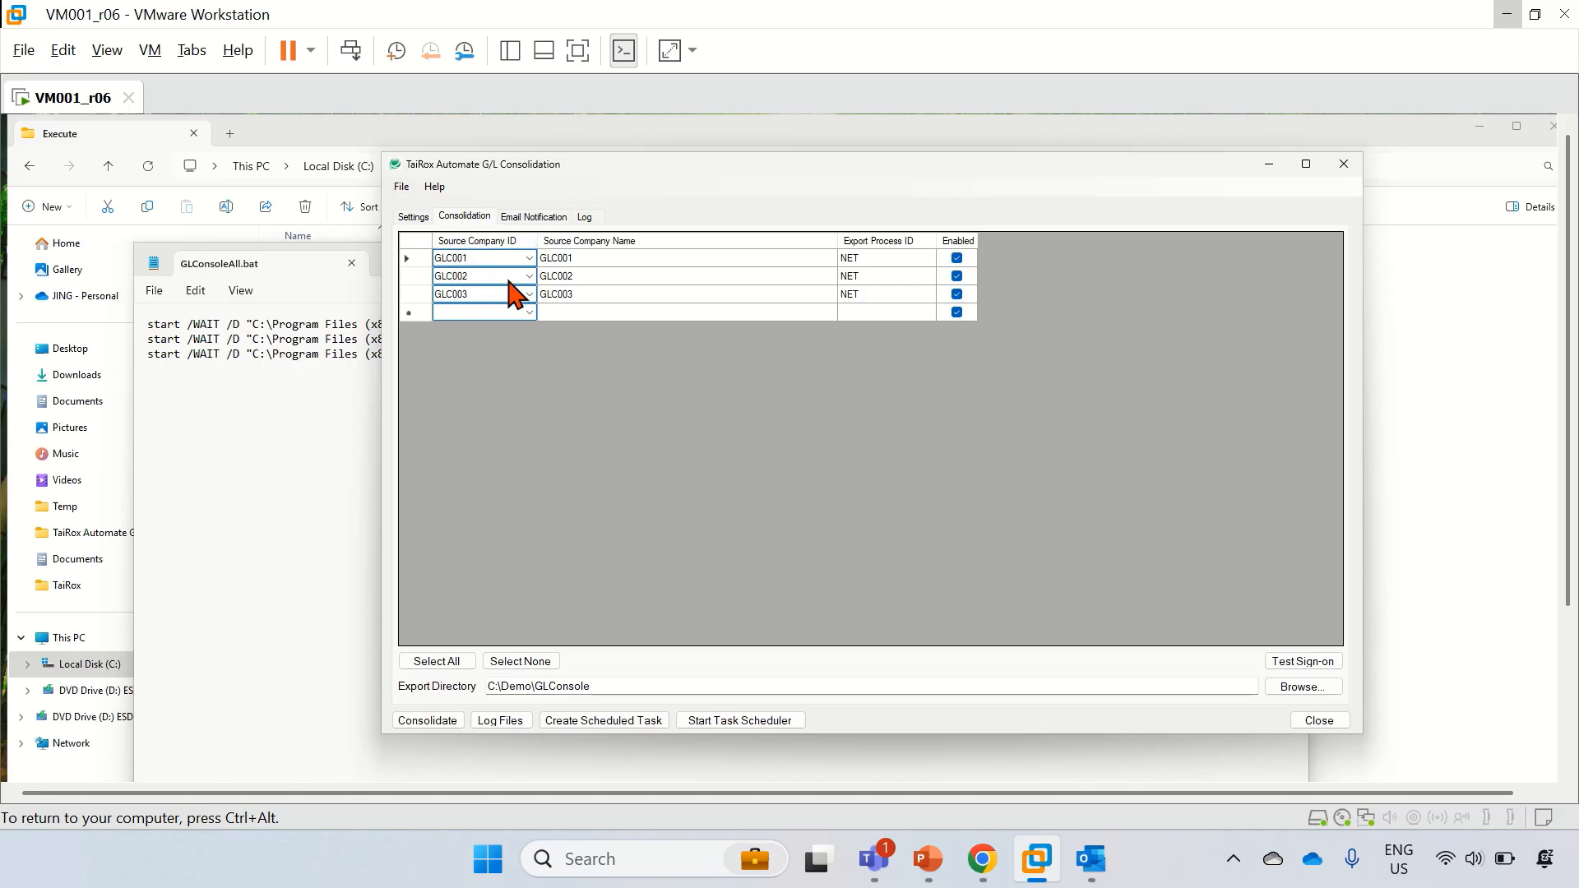
left_click(556, 220)
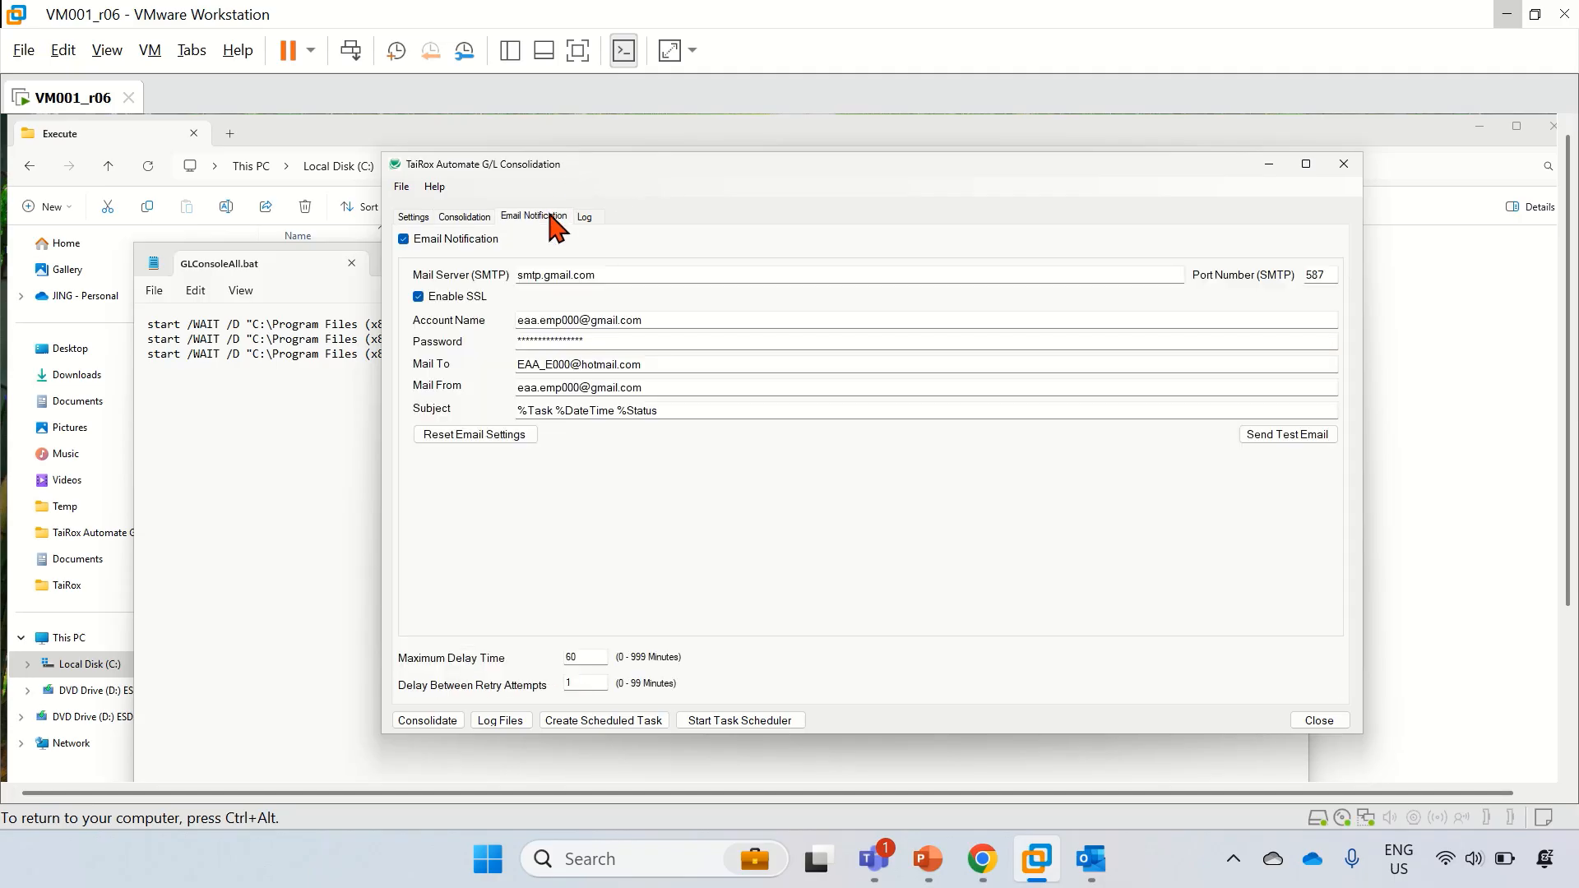
left_click(413, 216)
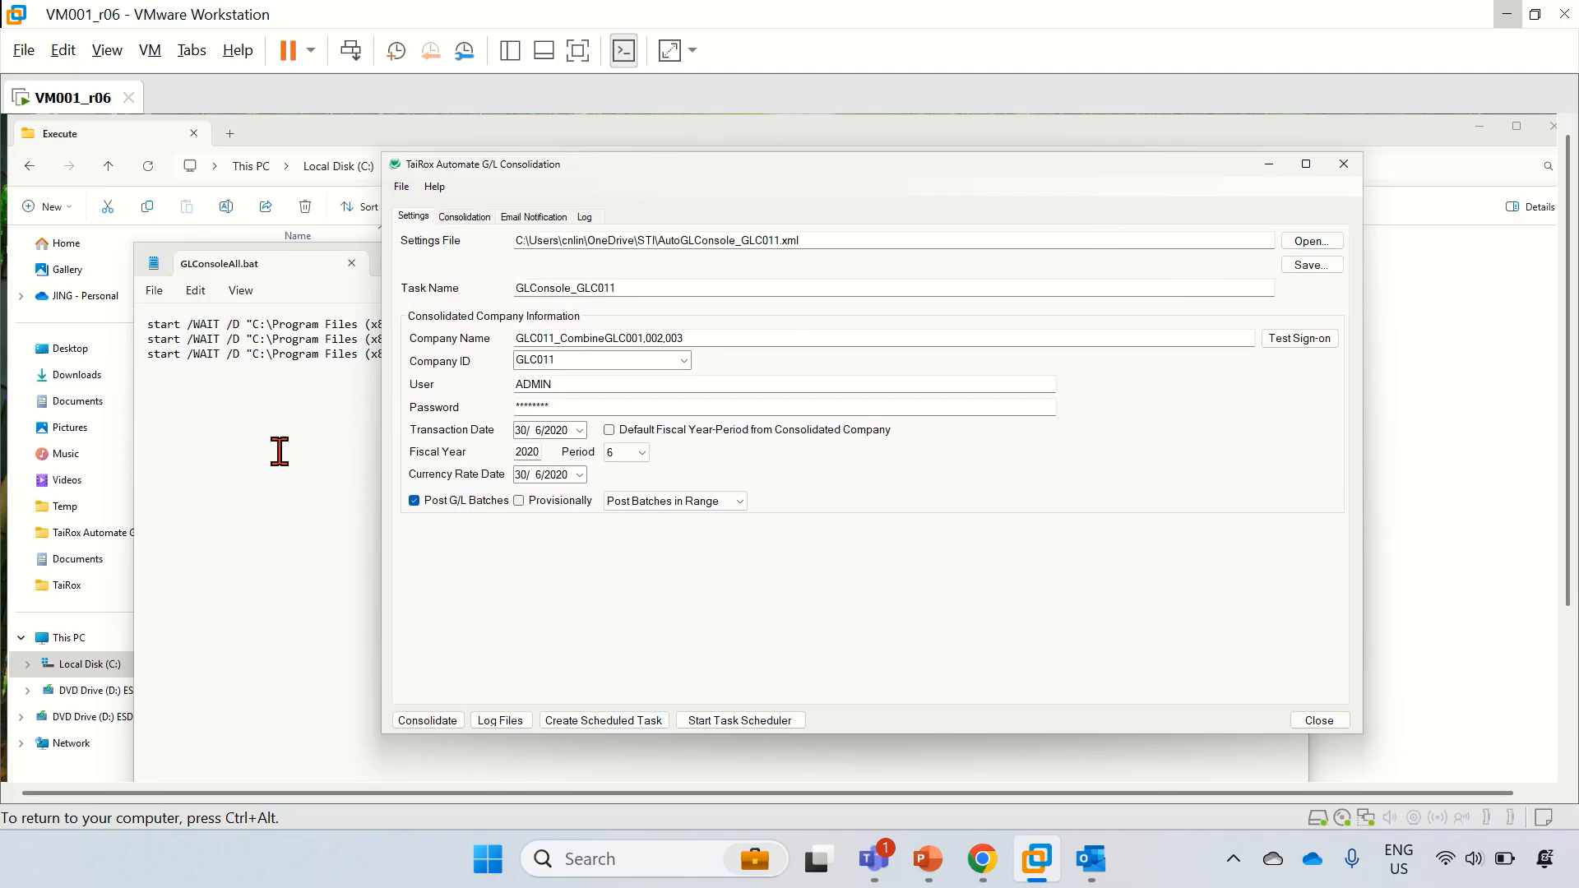
left_click(272, 354)
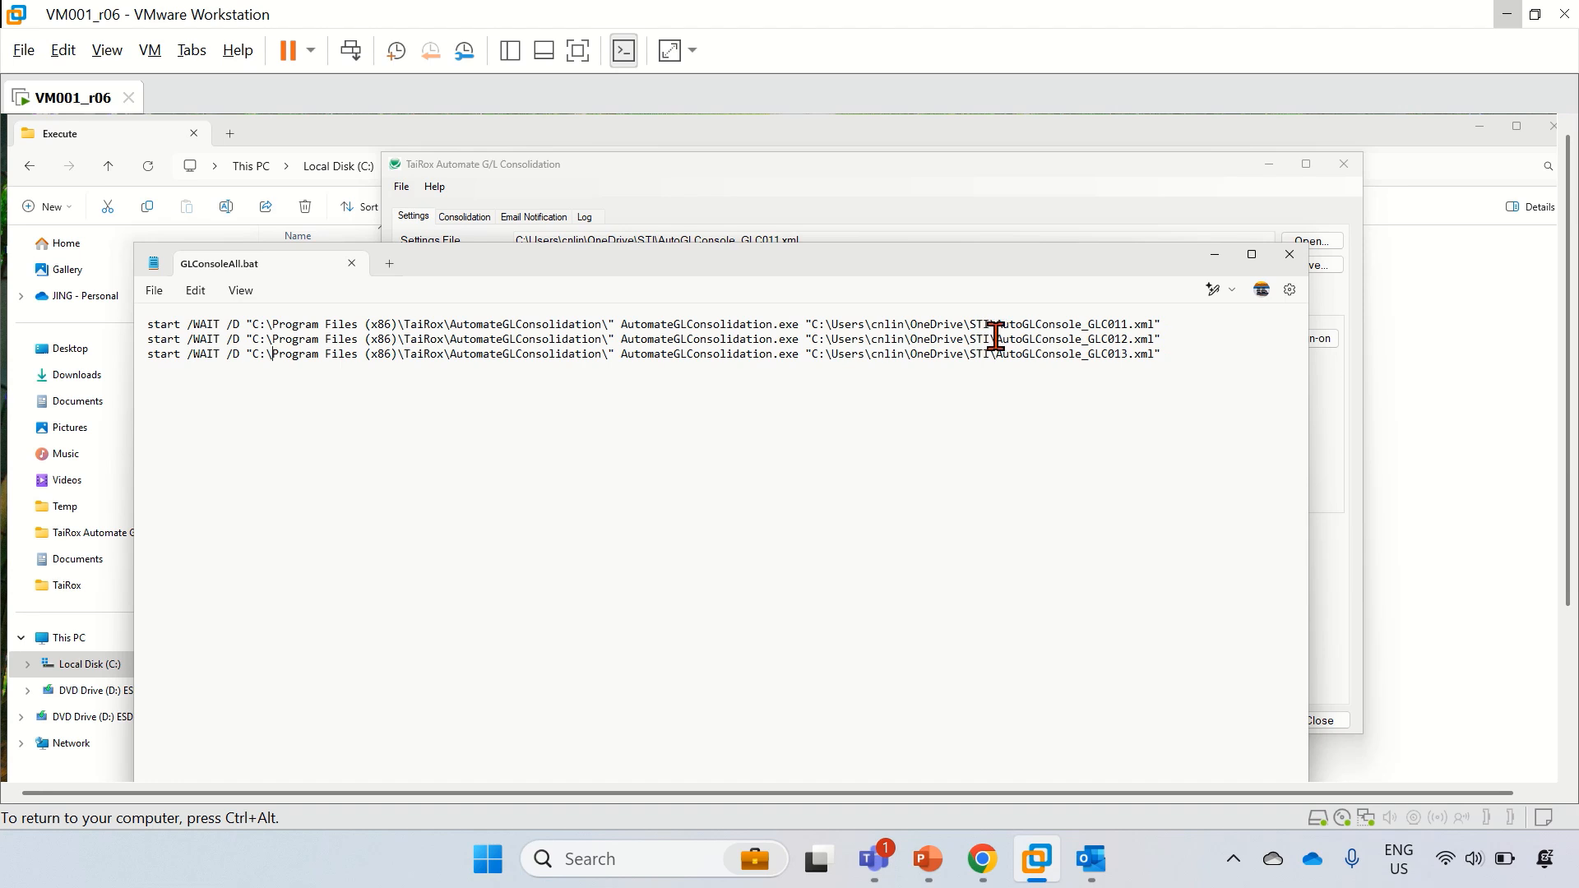
left_click(997, 190)
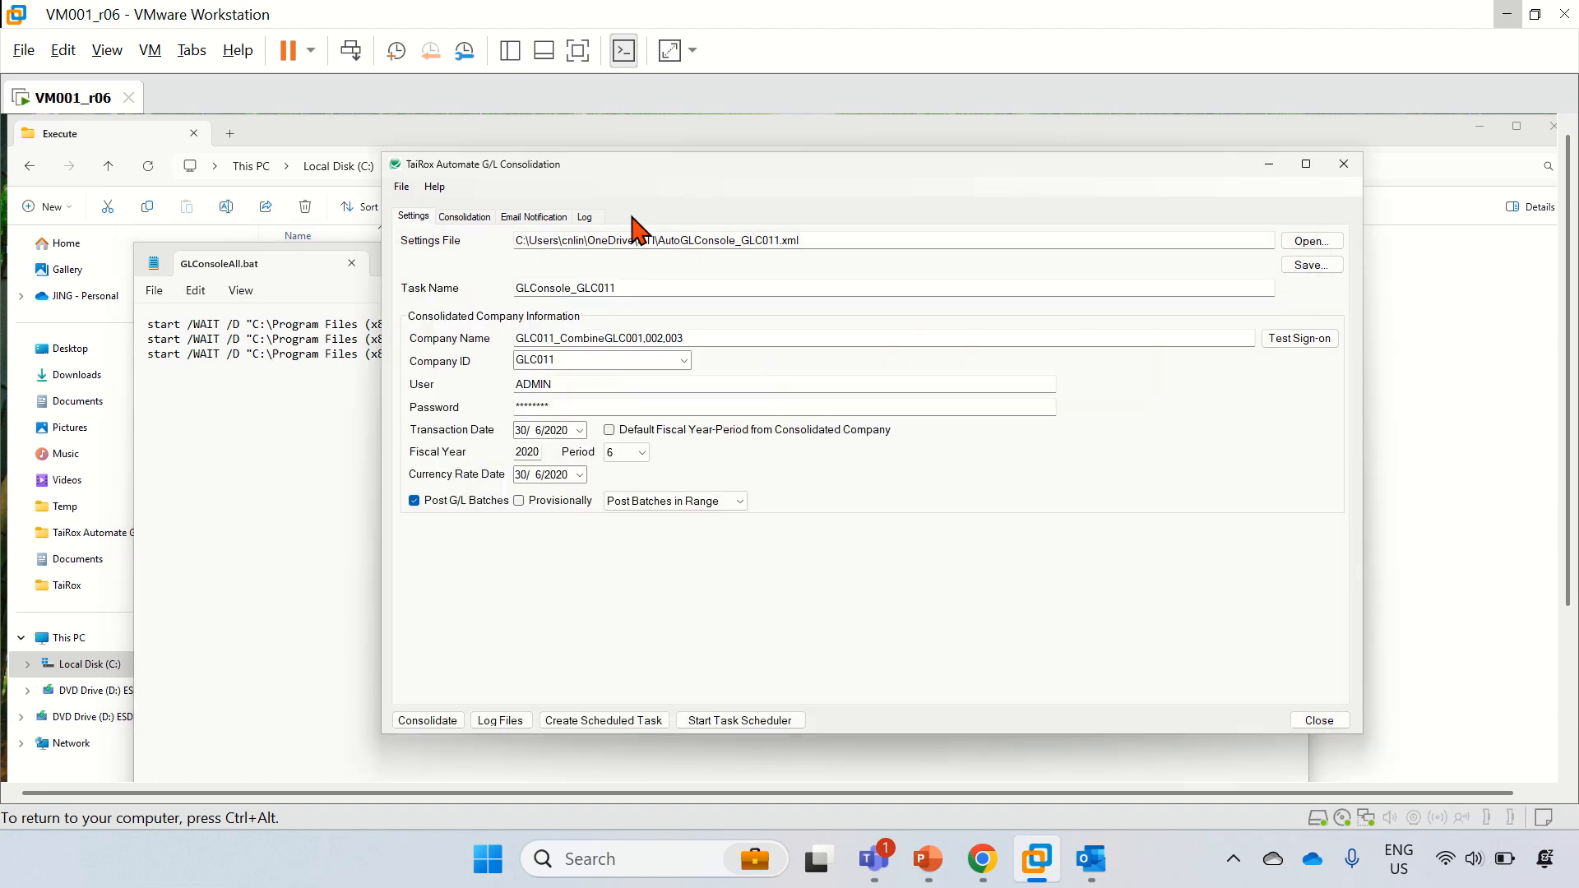
Step: Load AutoGLConsole_GLC012.xml and check its source companies and e-mail notification settings
left_click(1313, 242)
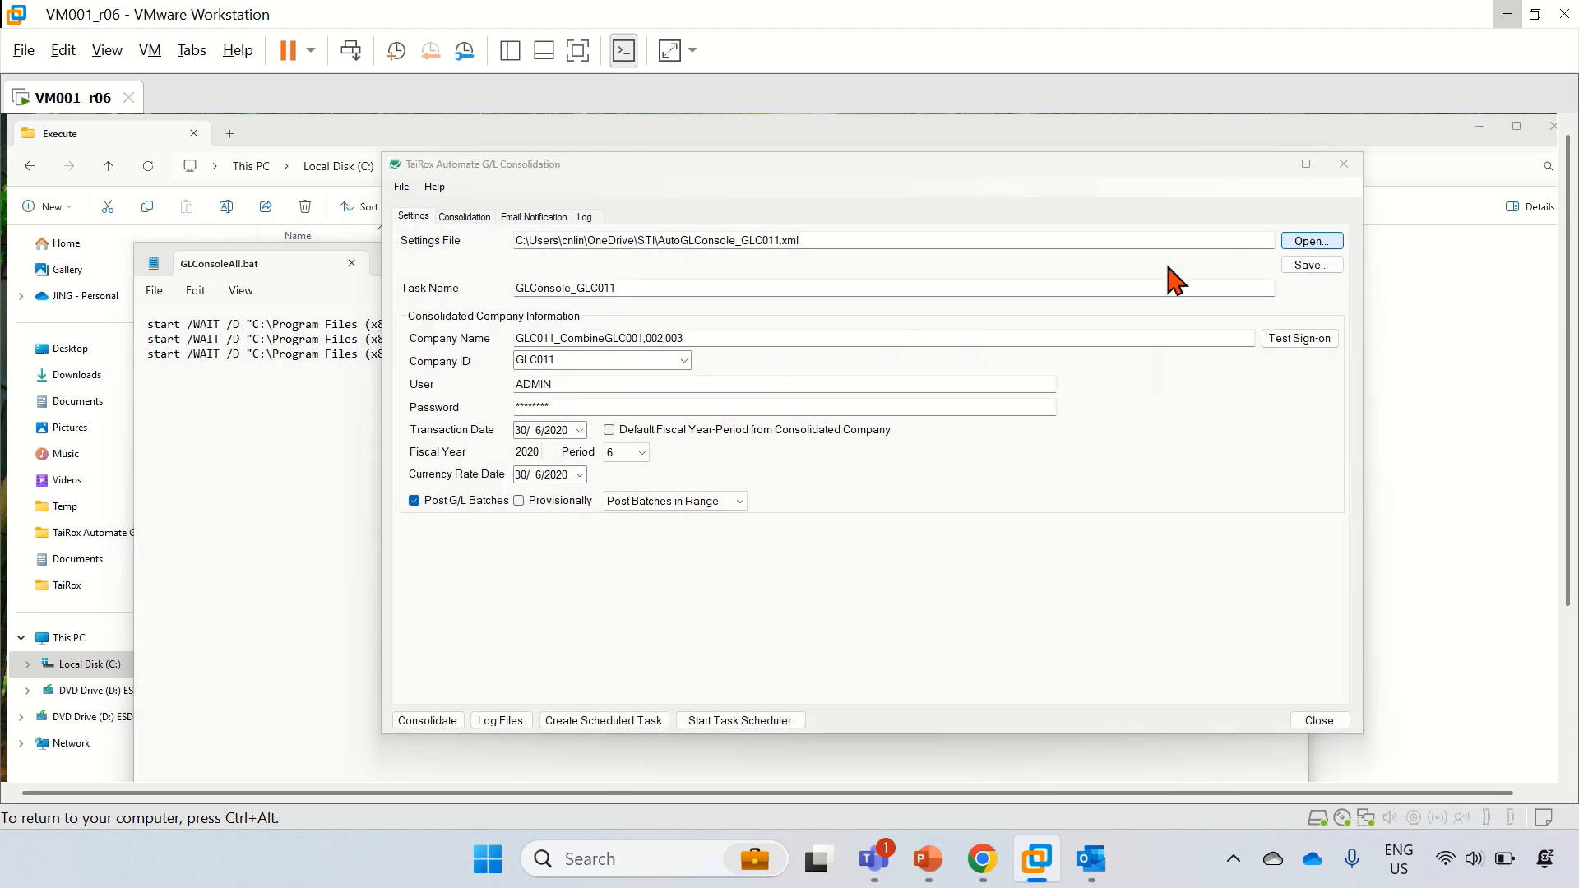
double_click(648, 387)
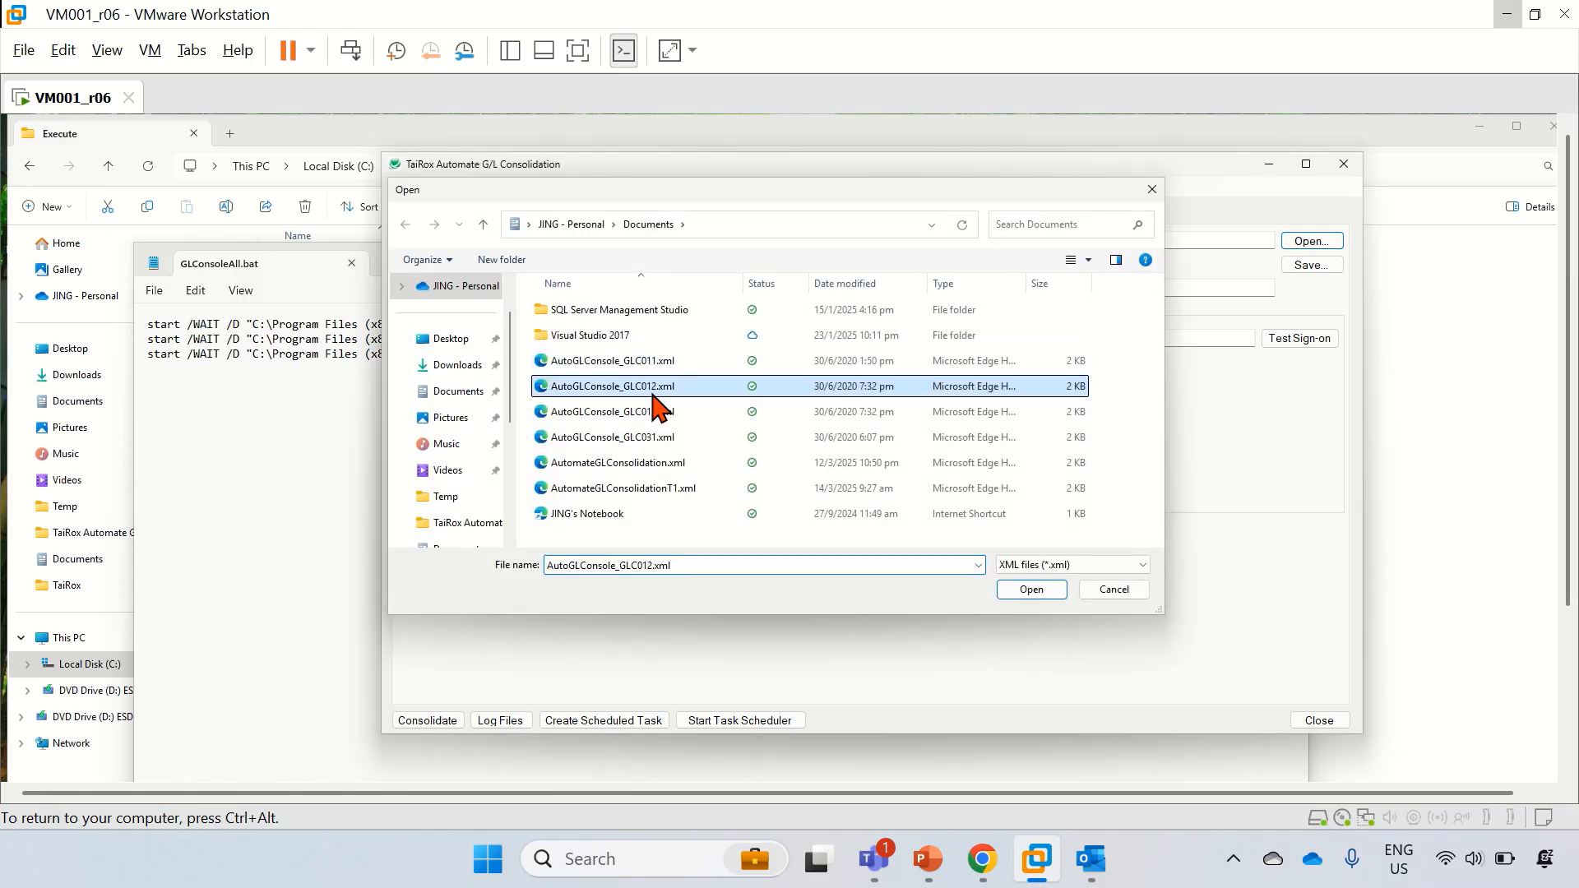
left_click(464, 216)
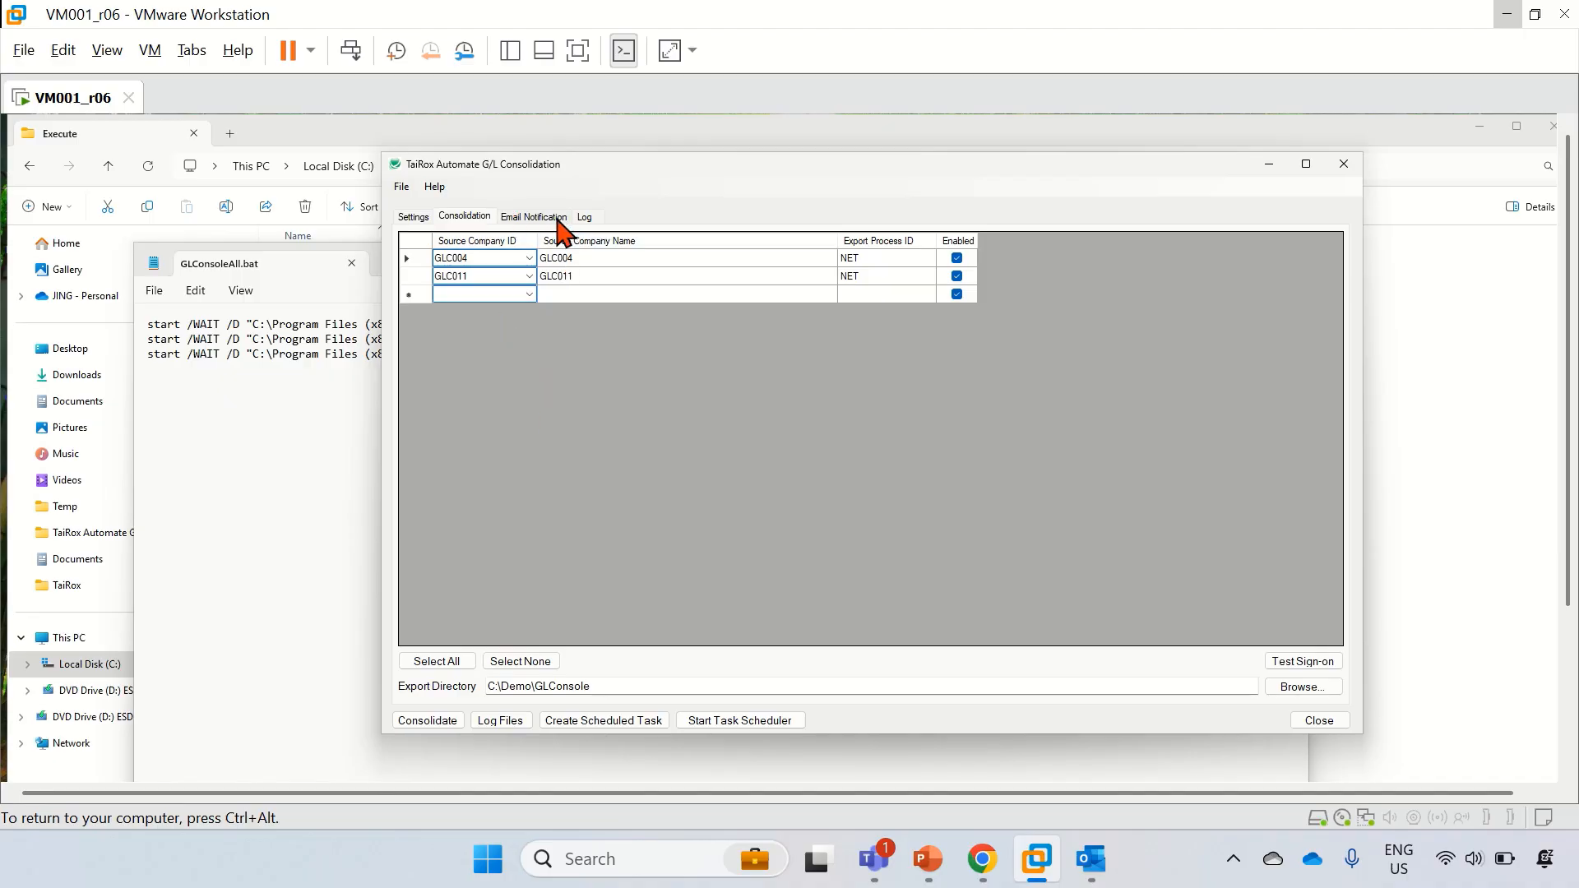
left_click(559, 220)
left_click(412, 217)
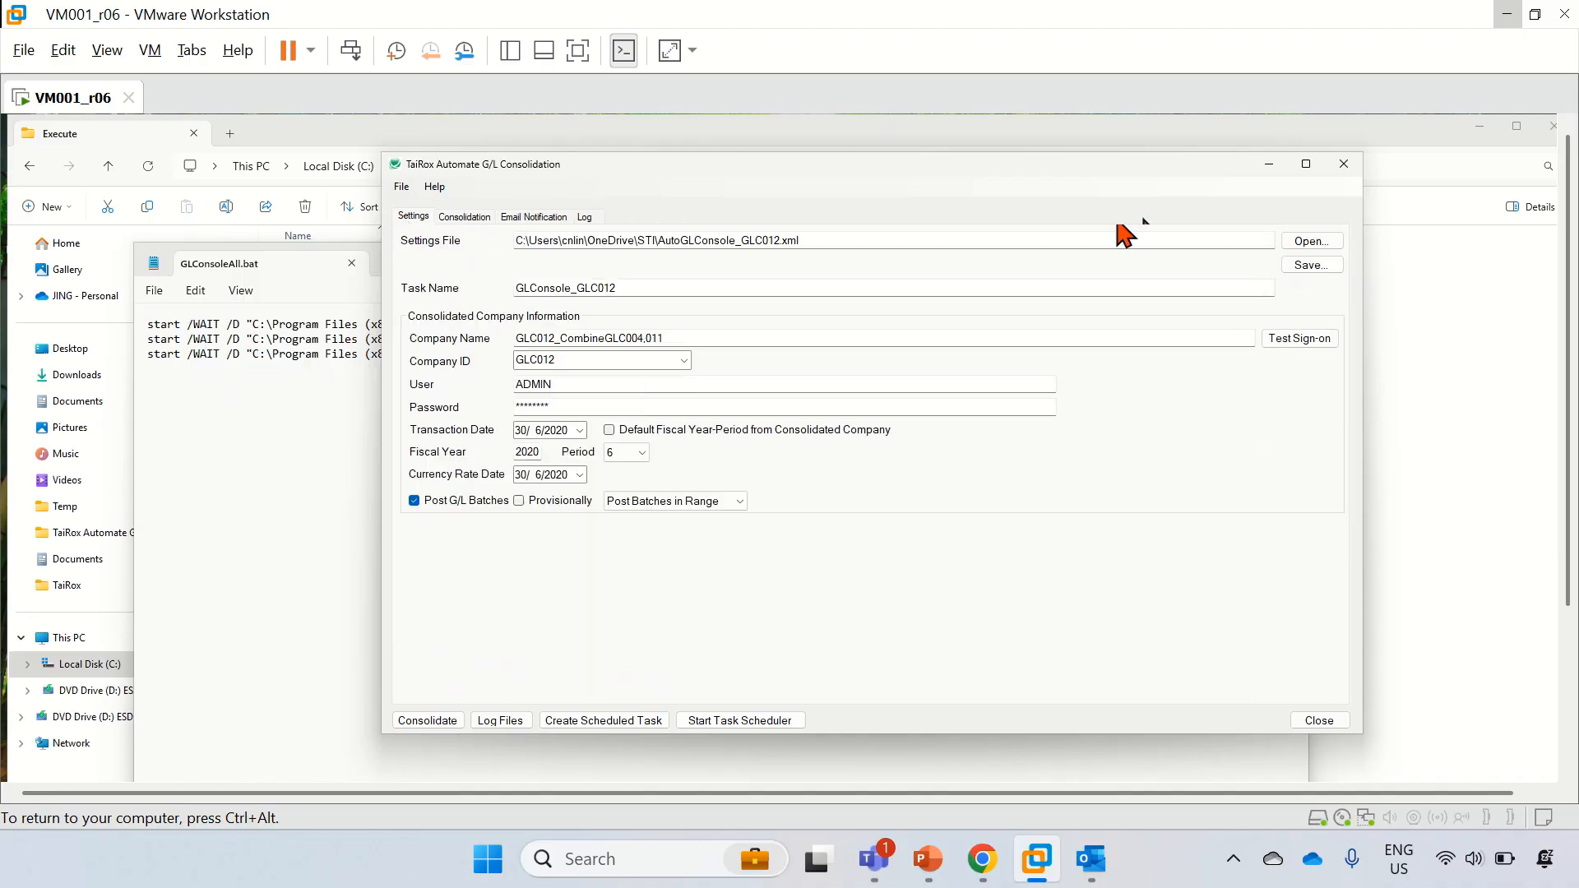
Step: Load AutoGLConsole_GLC013.xml, check its source companies, and close the consolidation window
left_click(1312, 241)
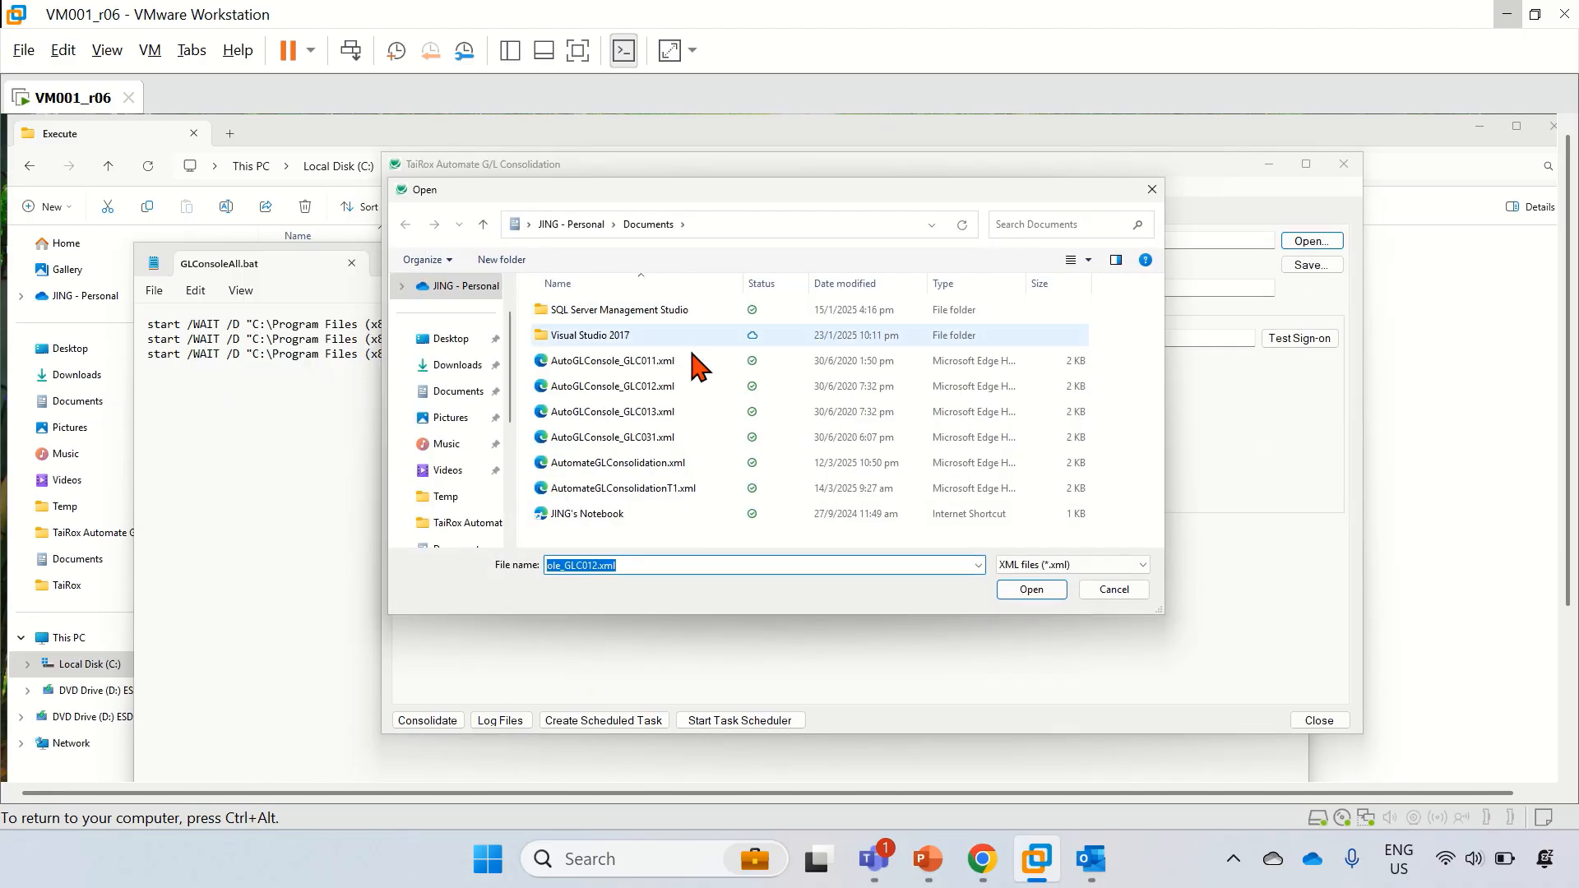
double_click(616, 412)
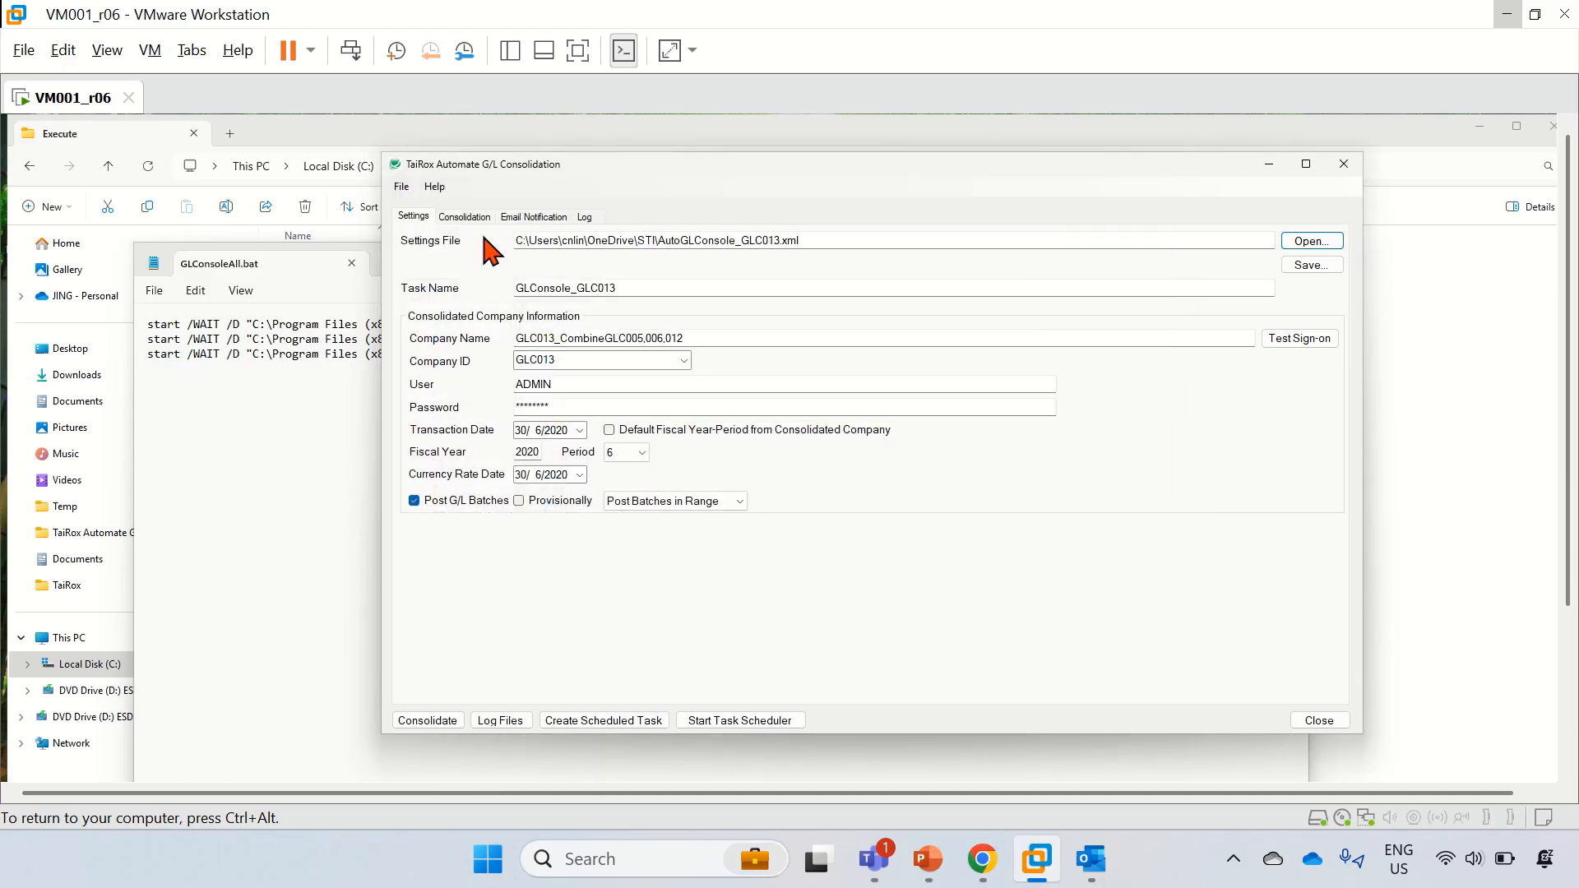
left_click(467, 217)
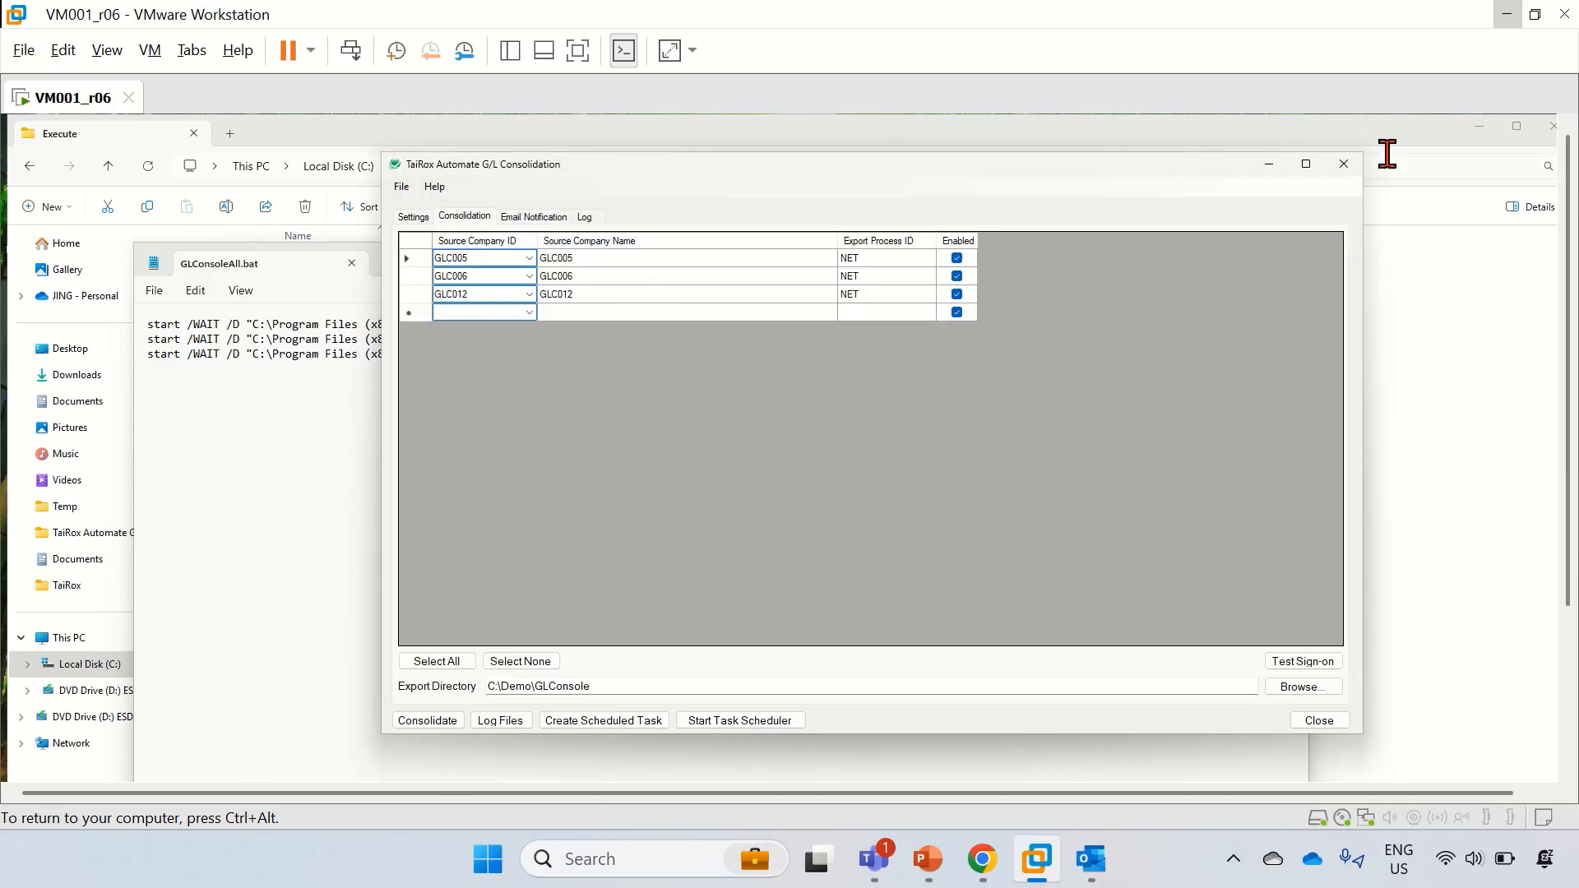
left_click(1345, 165)
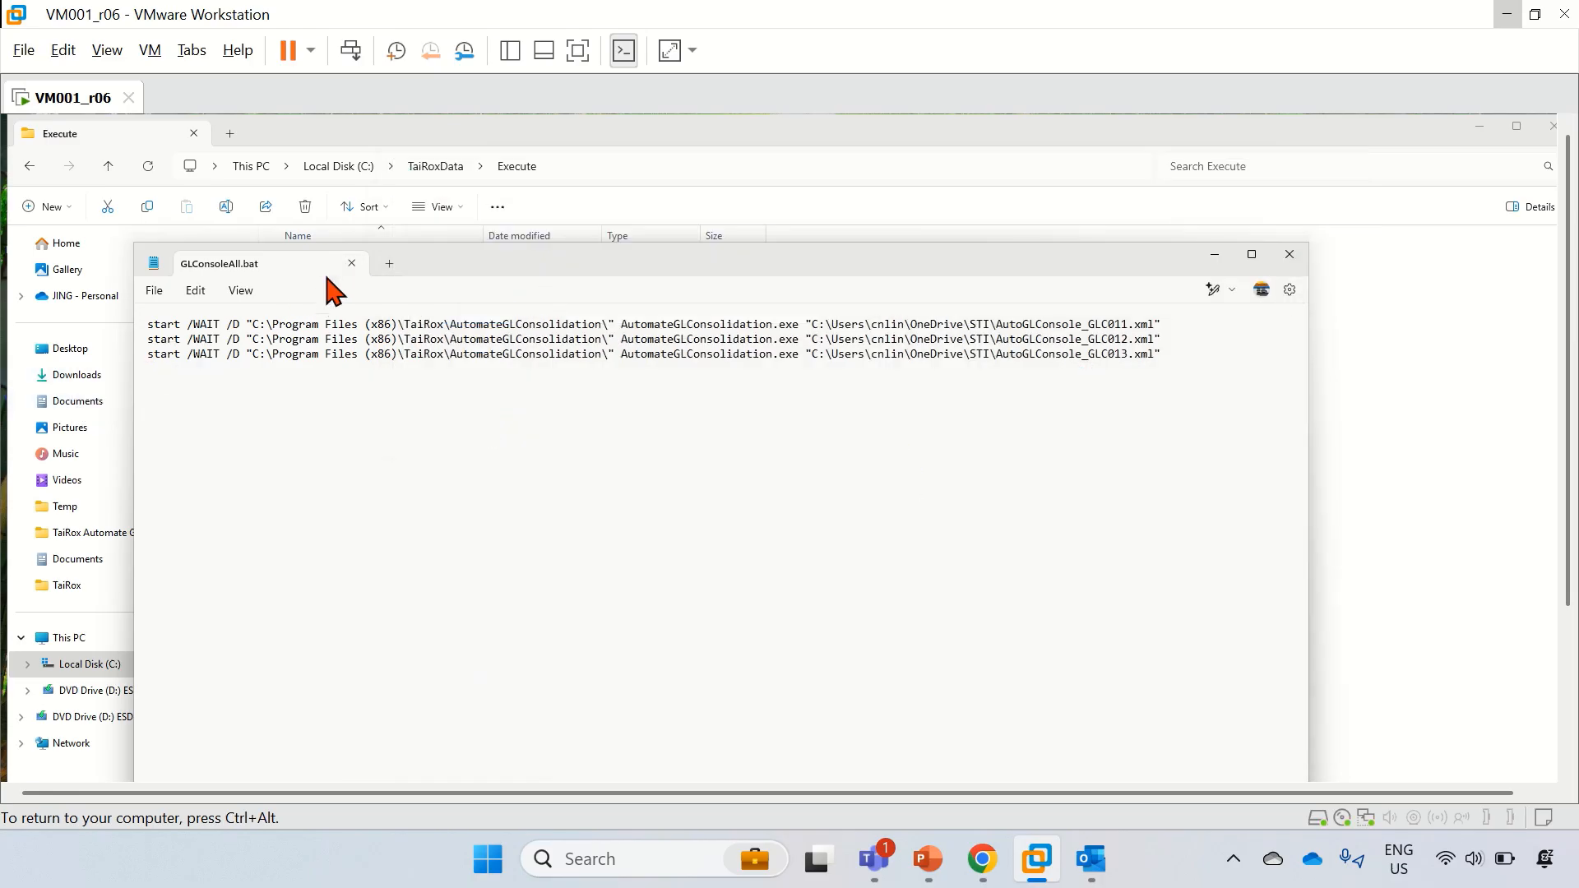
Step: Close the GLConsoleAll.bat file in Notepad and bring Task Scheduler back to the front
left_click(1289, 255)
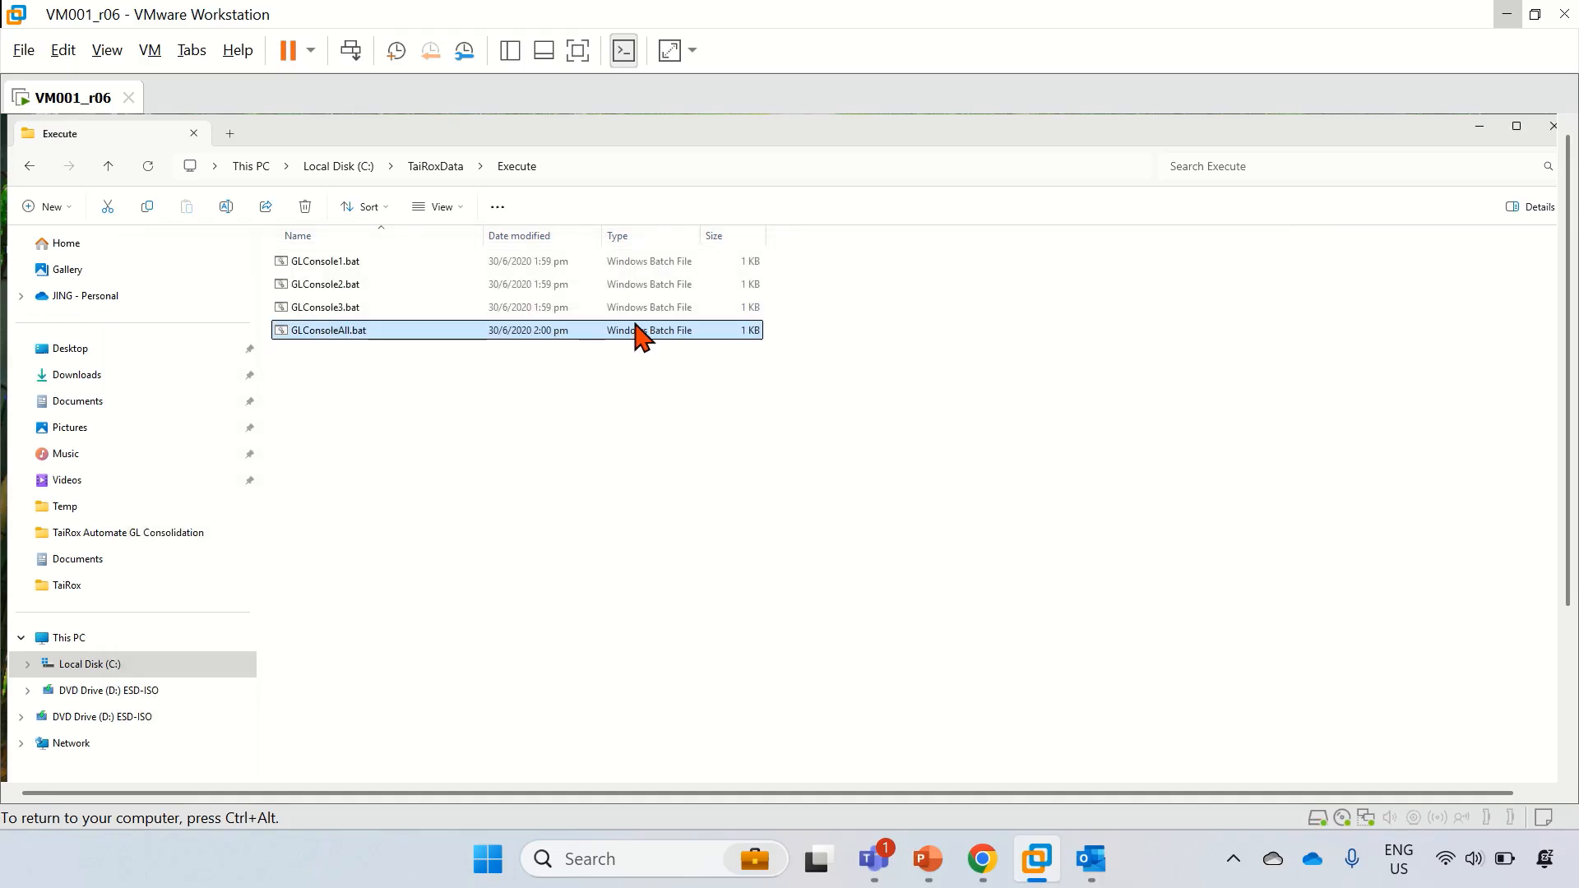
left_click(1572, 636)
left_click(973, 765)
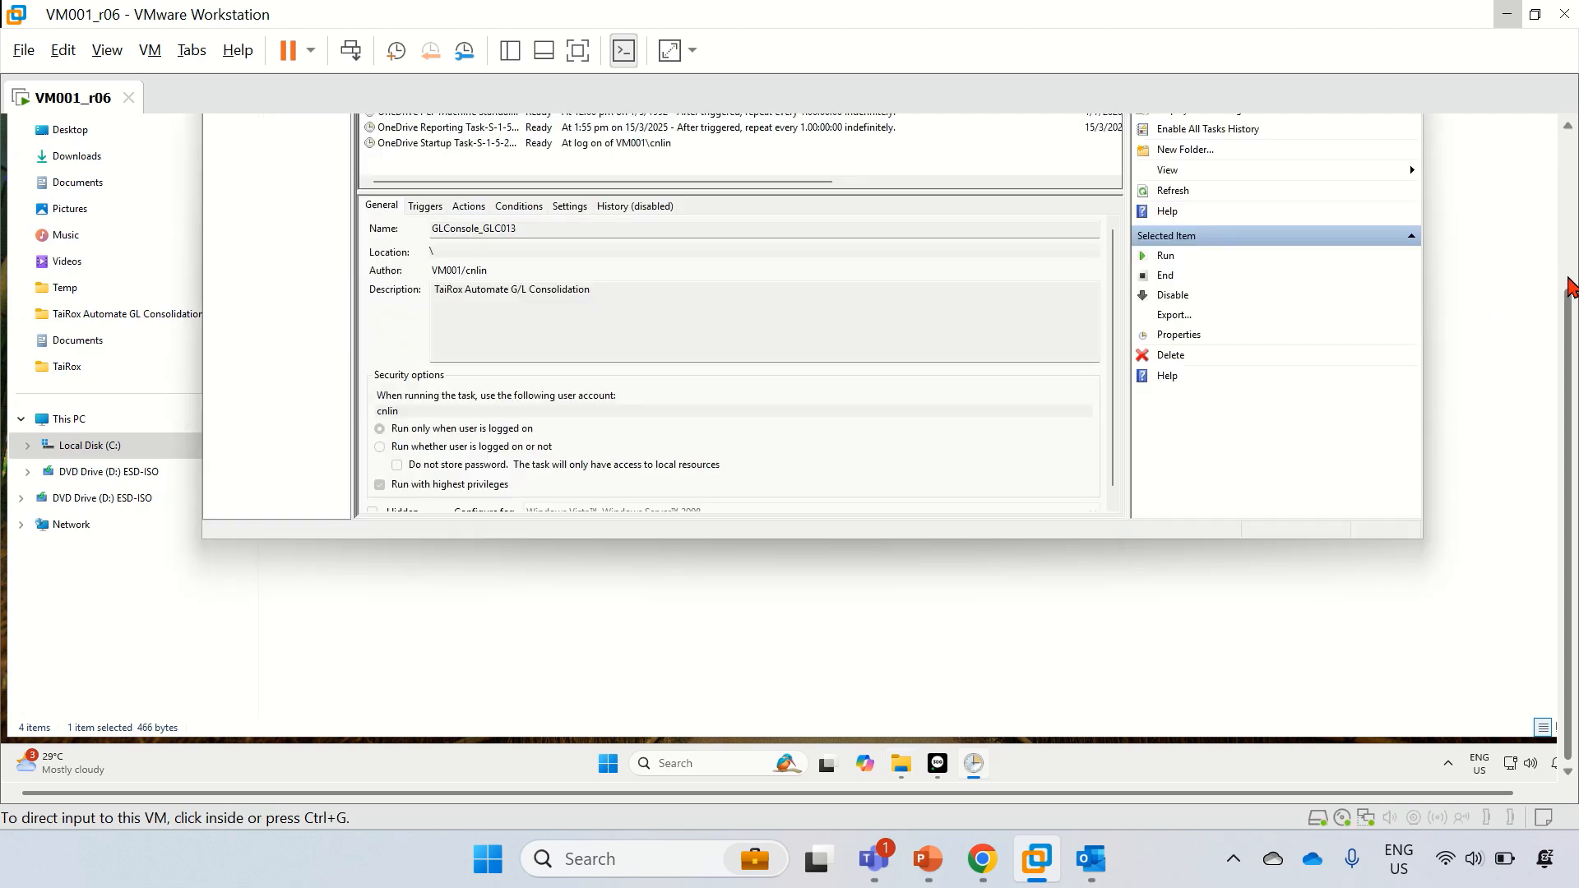
left_click(1572, 283)
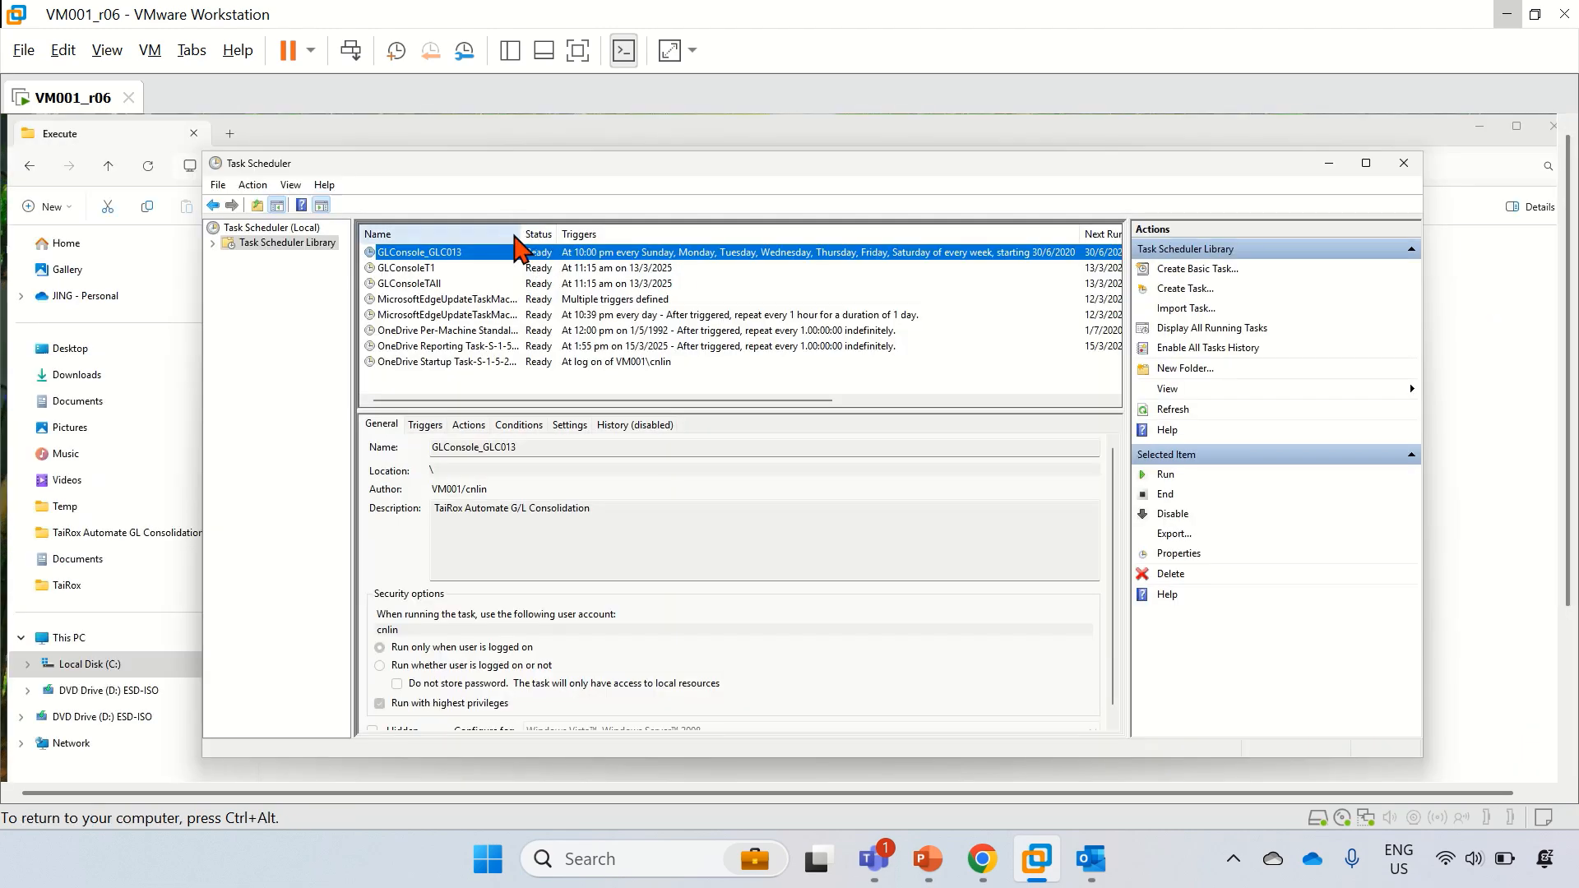
Step: Widen the Name column and right-click GLConsole_GLC013 in the Task Scheduler Library
left_click_drag(523, 236, 548, 237)
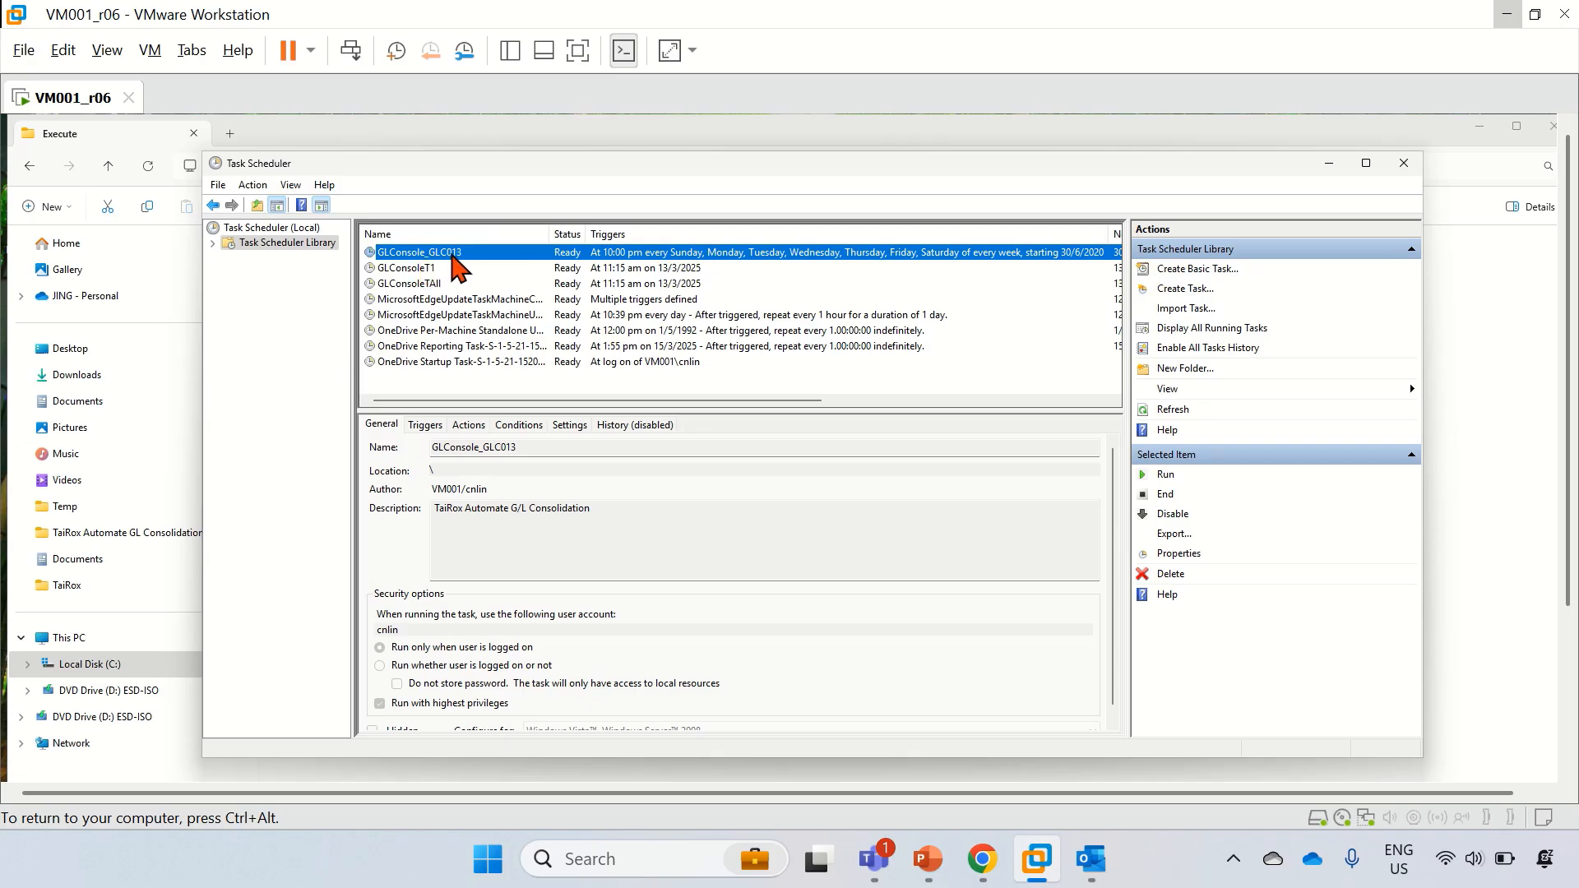
left_click(217, 246)
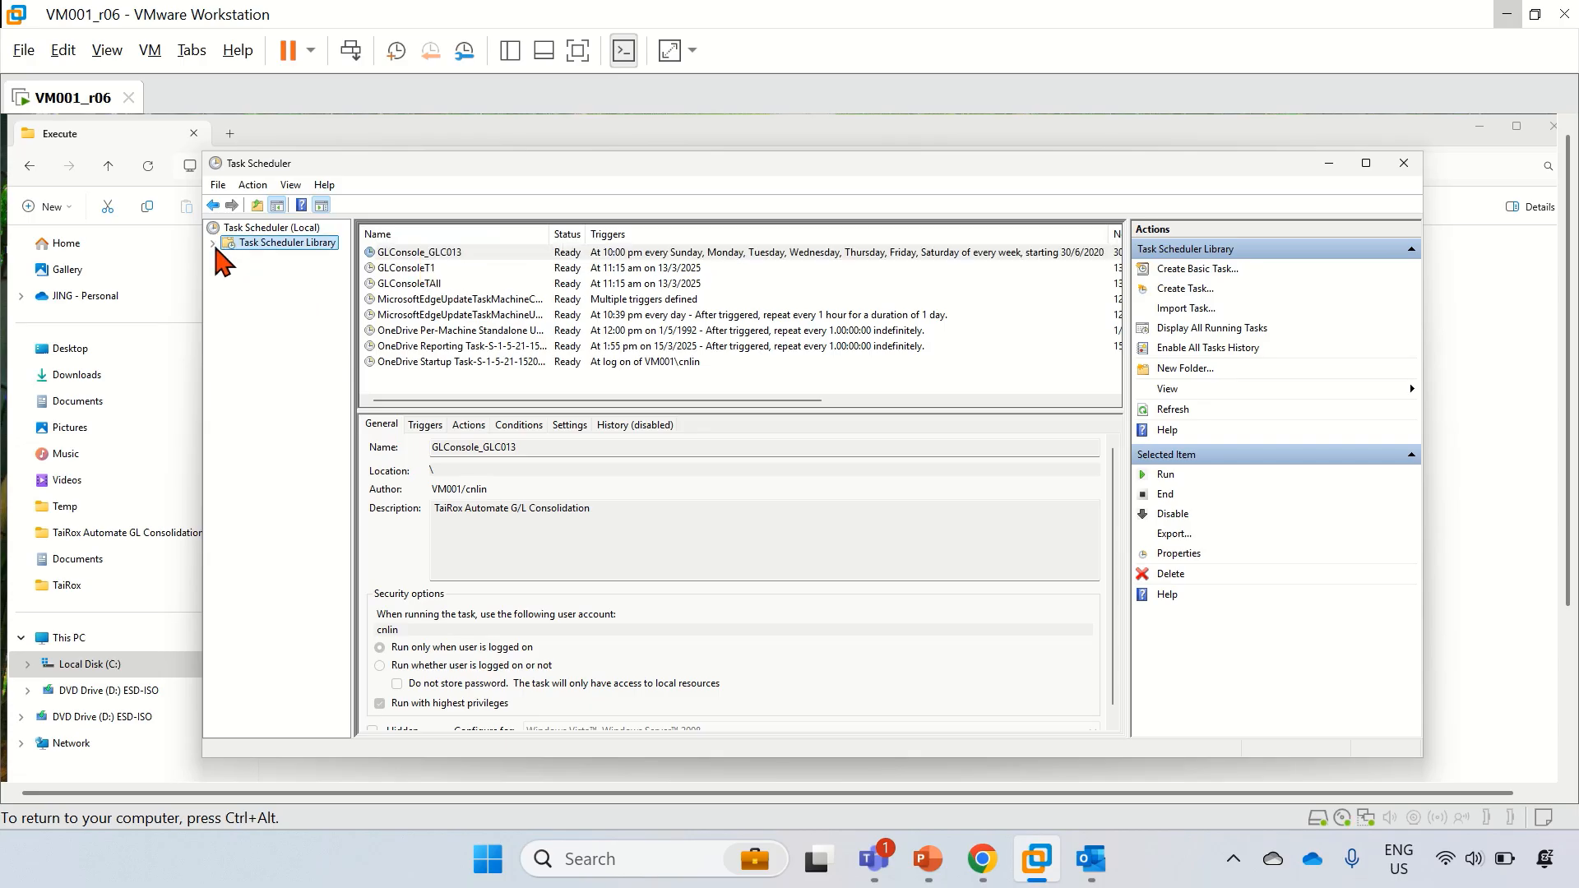
left_click(405, 256)
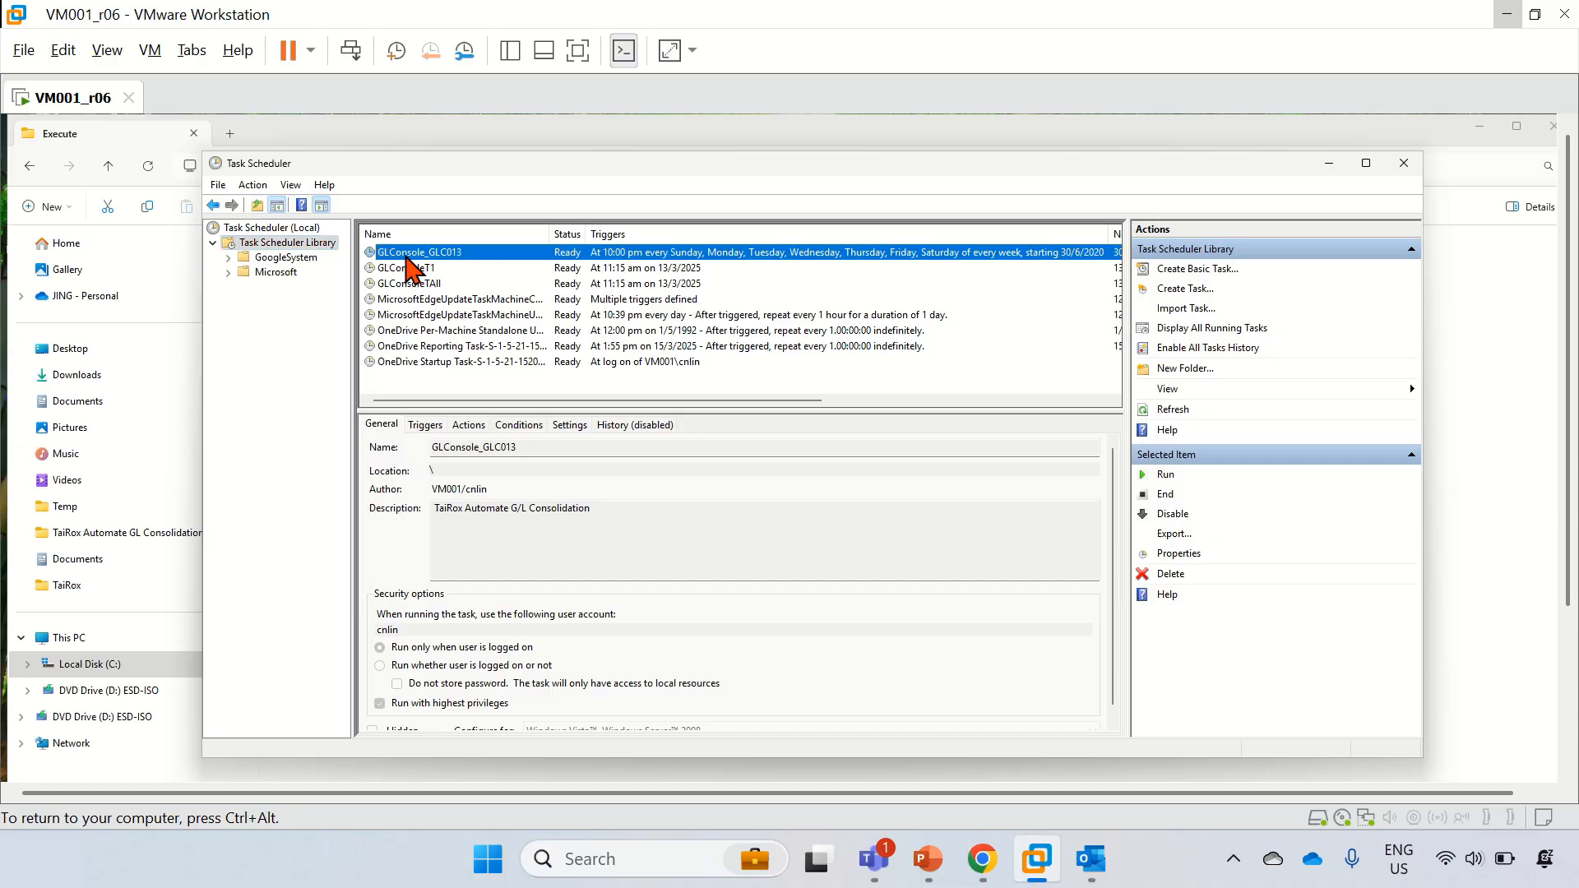
right_click(405, 258)
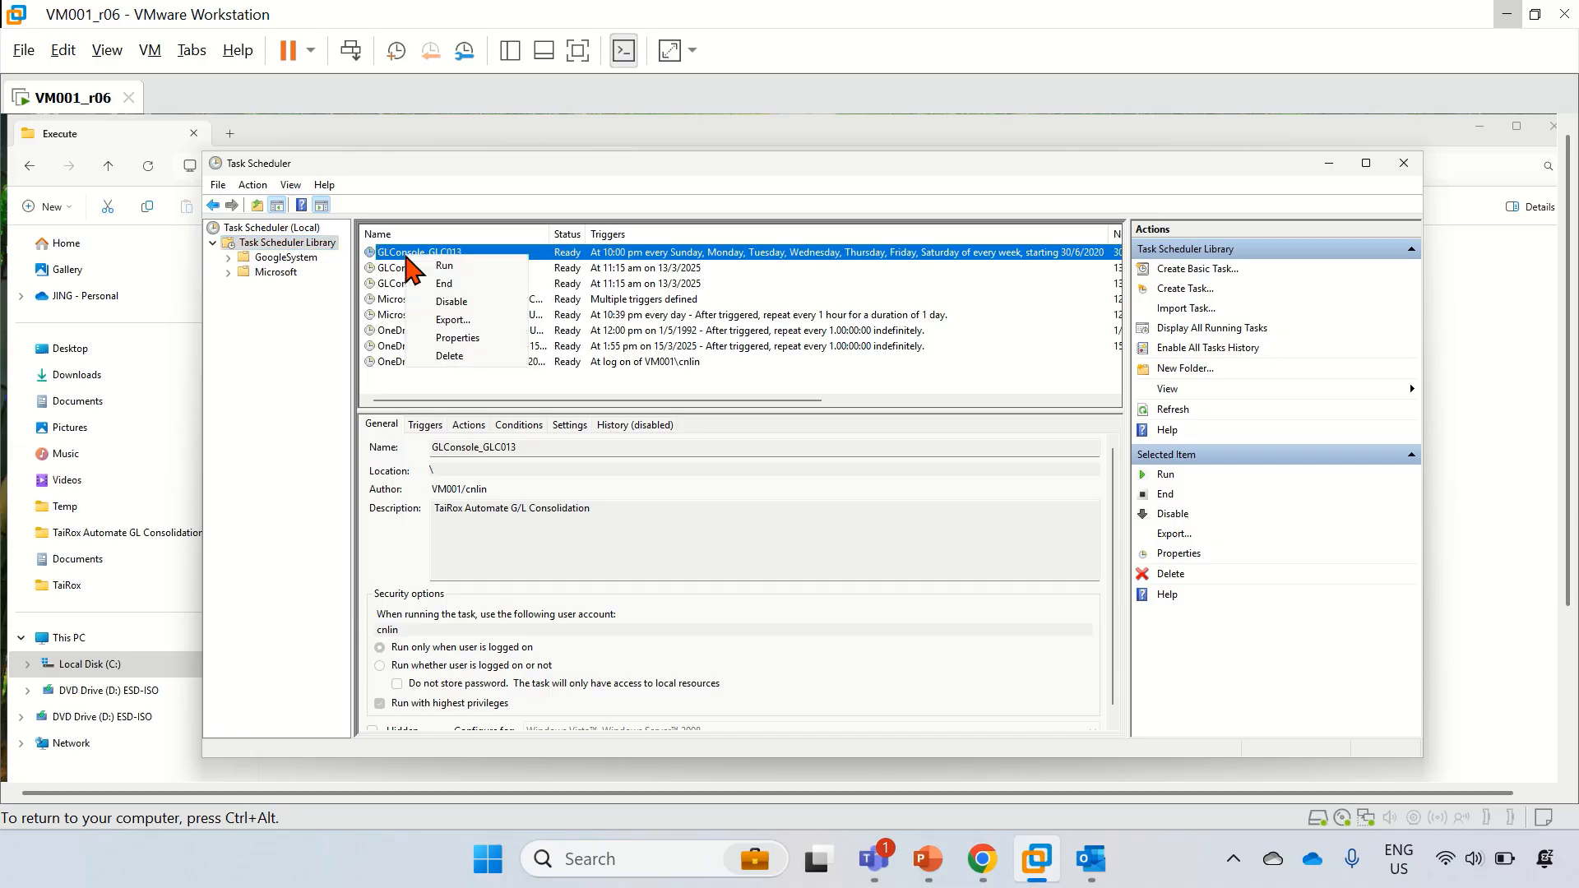
left_click(481, 339)
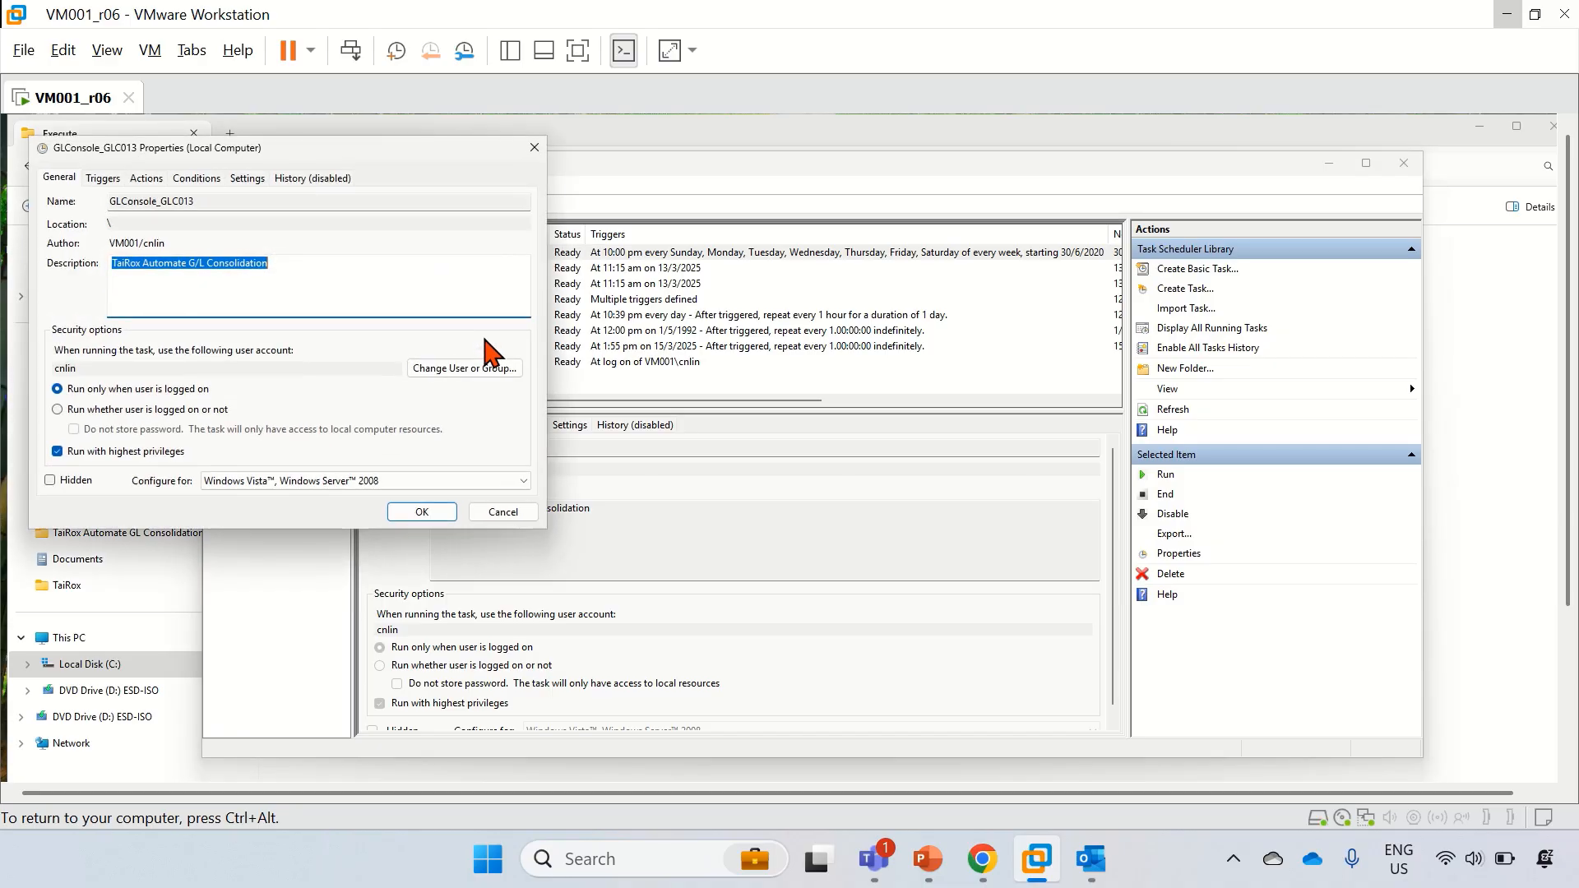
left_click_drag(300, 155, 658, 268)
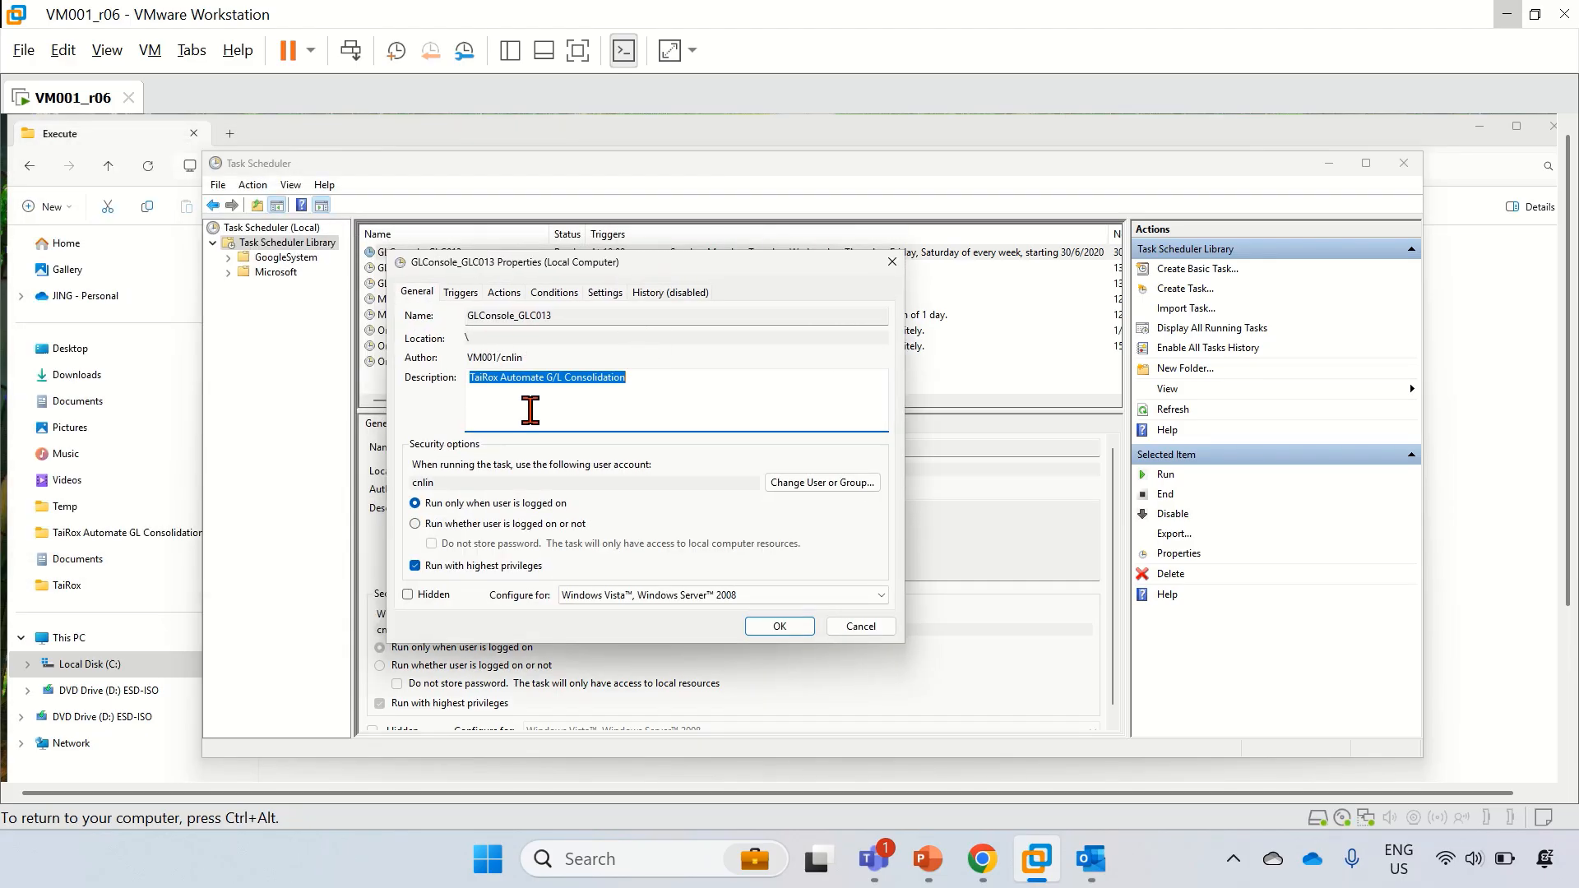
left_click(571, 321)
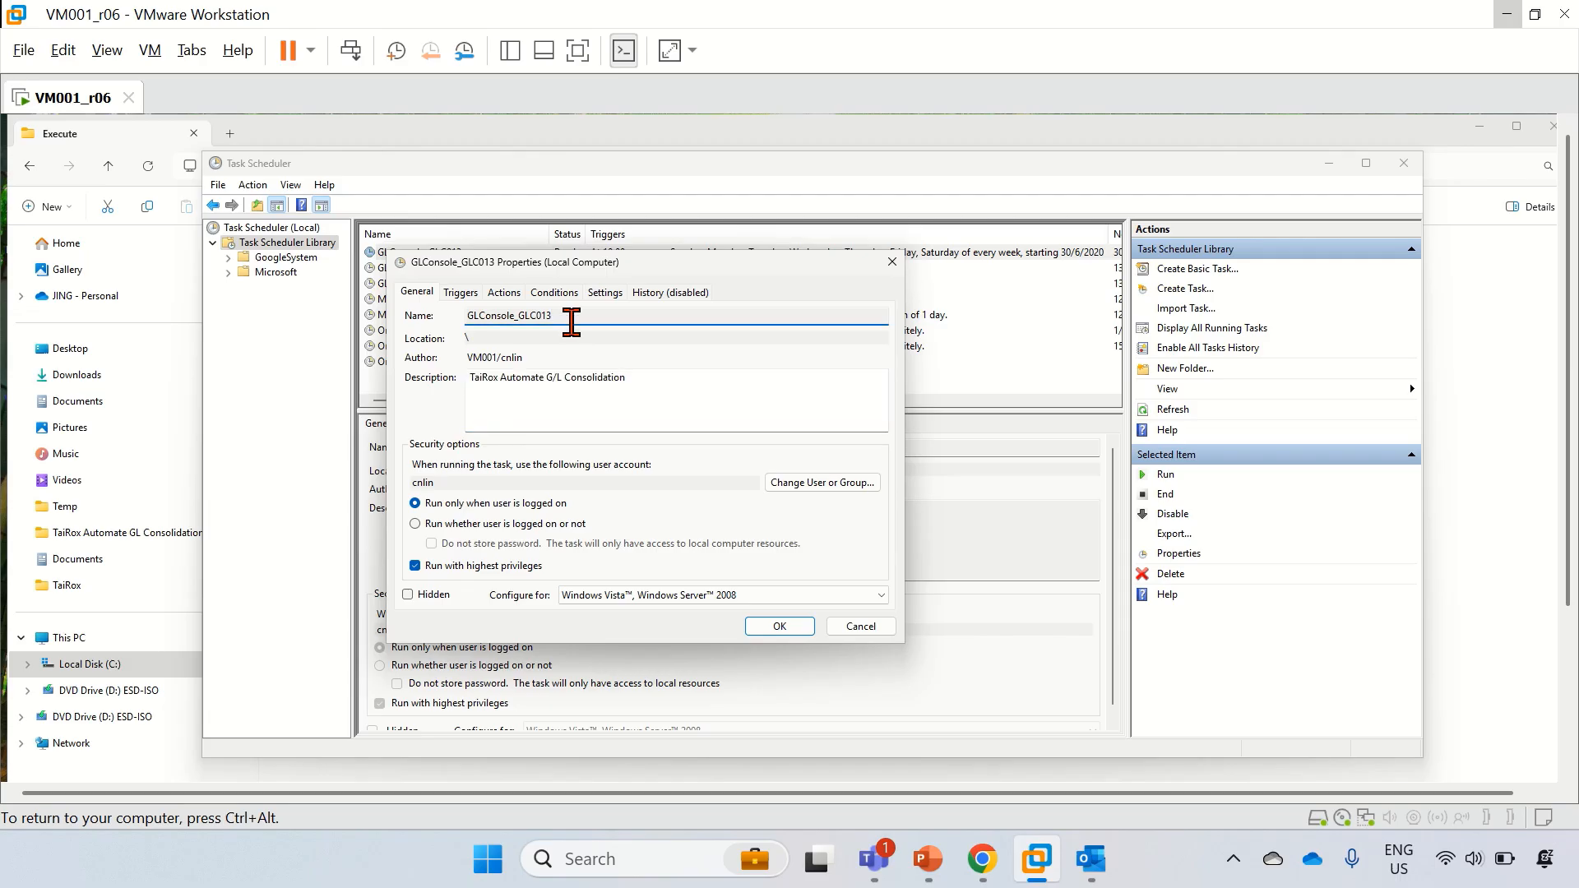
left_click_drag(572, 322, 522, 321)
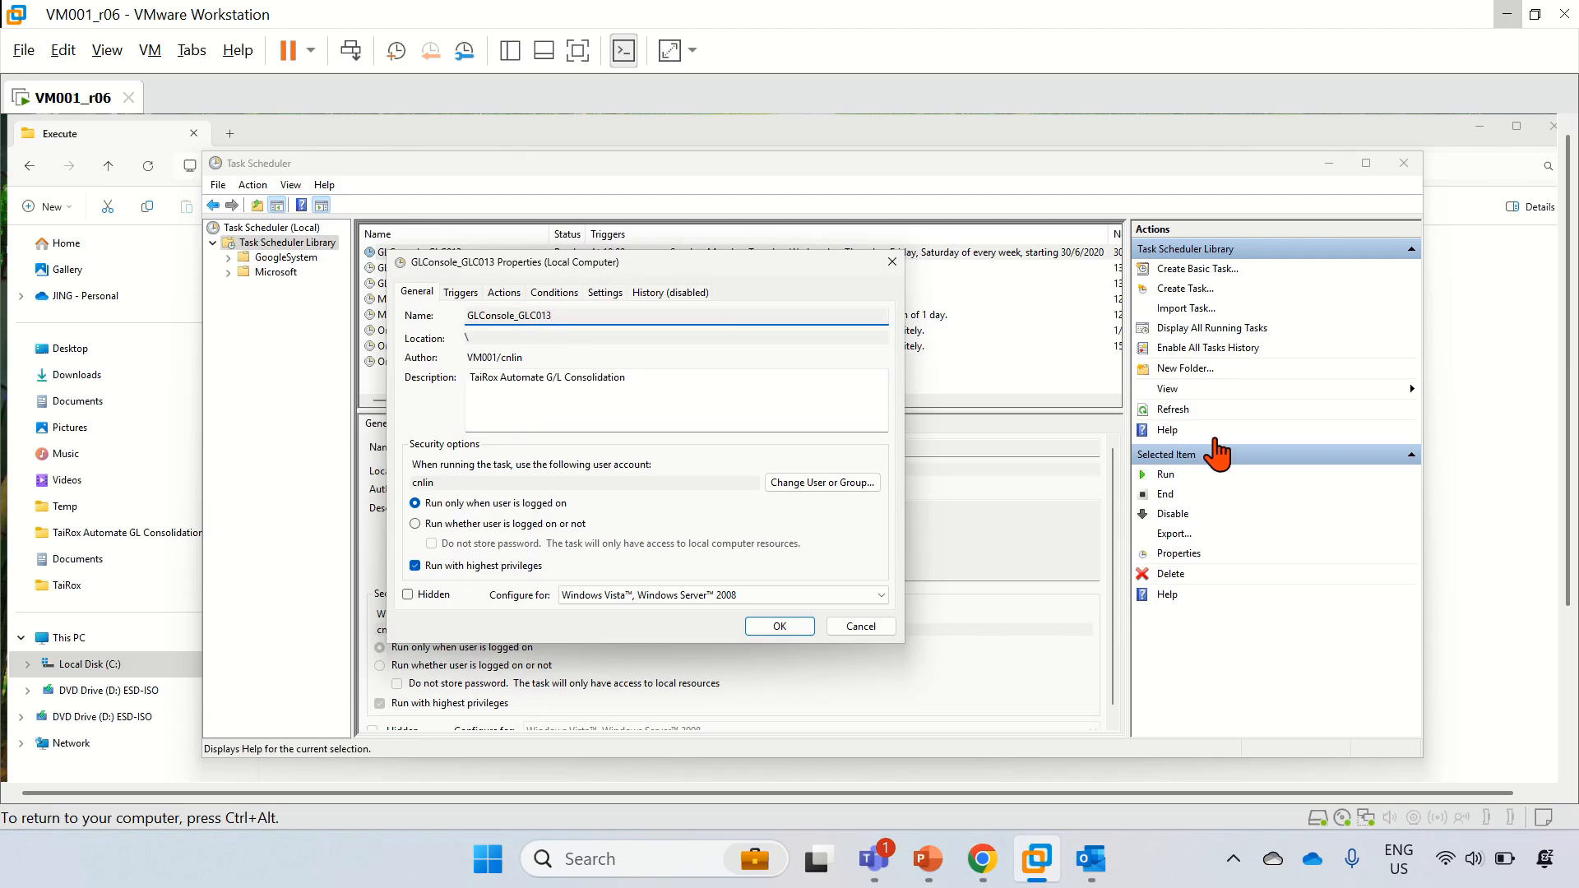
left_click(860, 627)
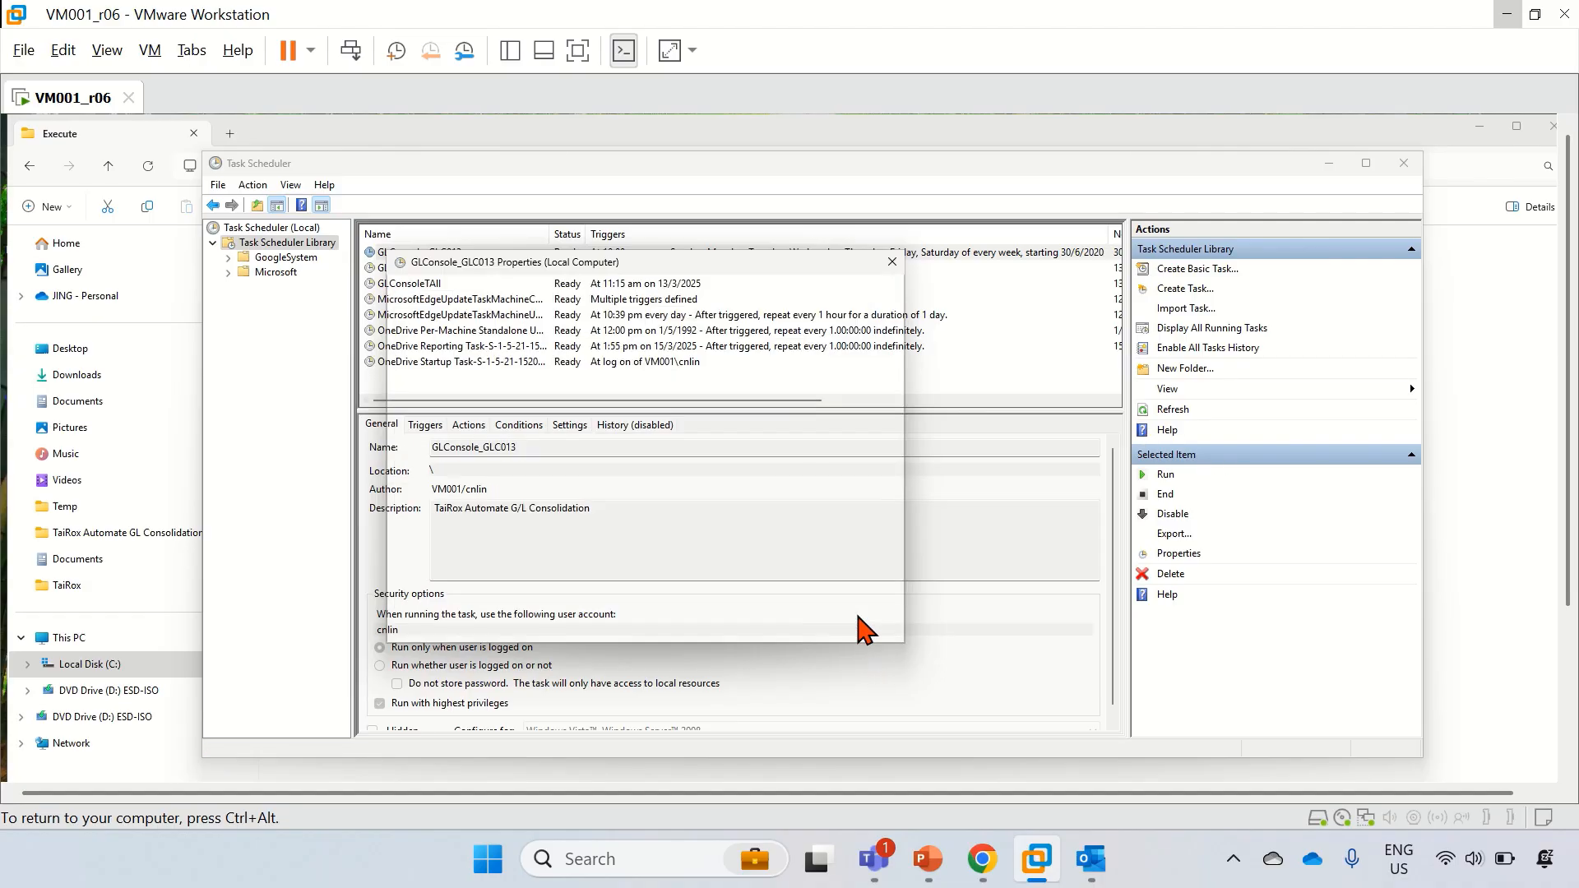
Step: Export the GLConsole_GLC013 task as GLConsoleTestAll.xml
left_click(252, 185)
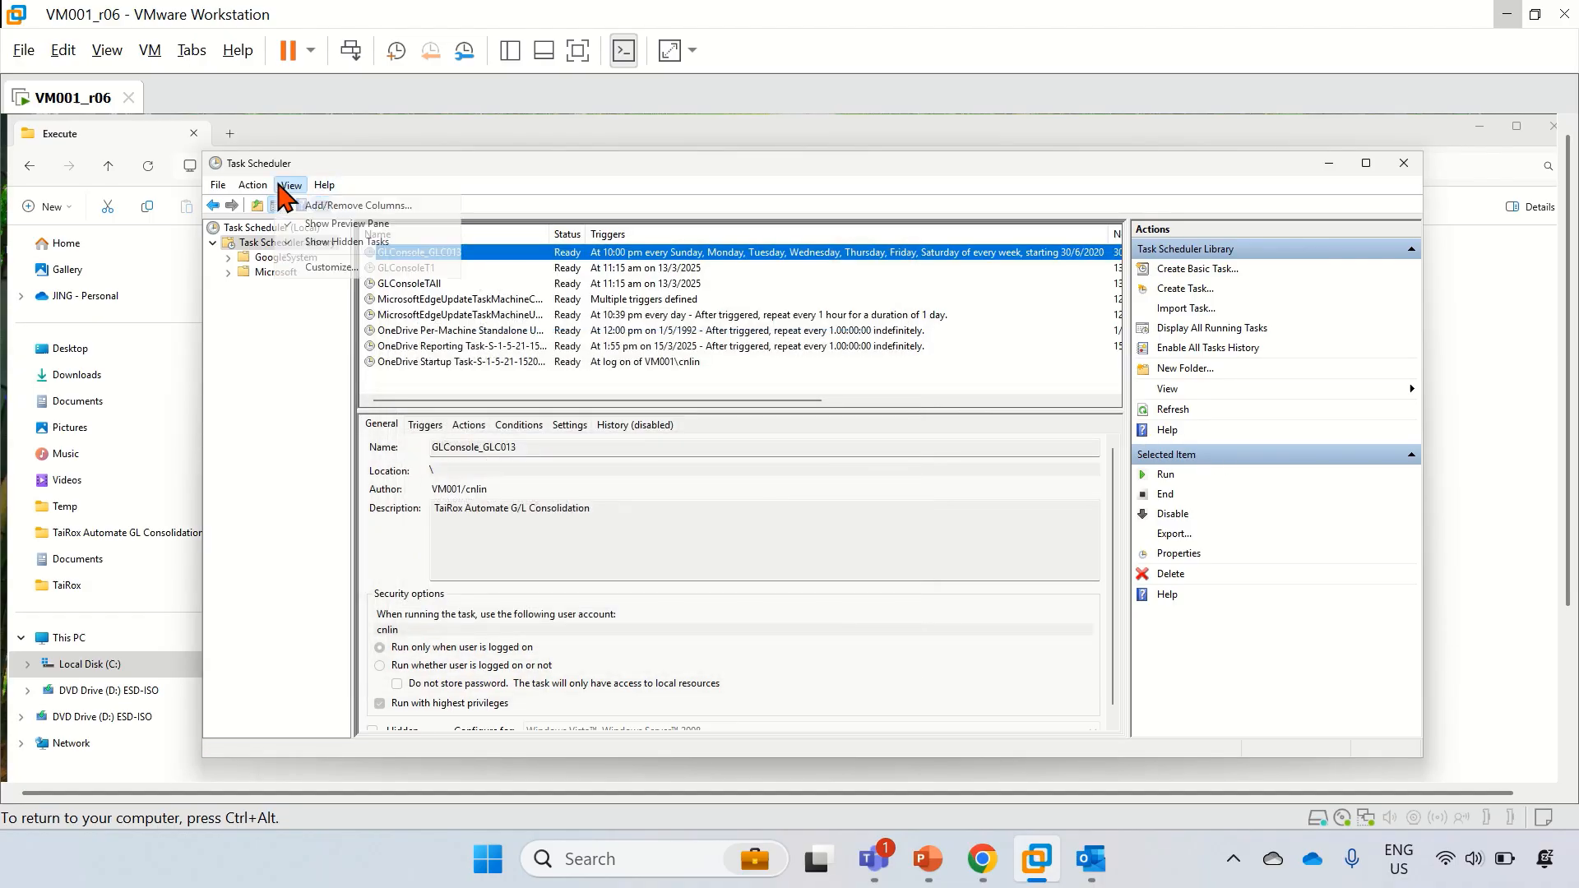
left_click(282, 261)
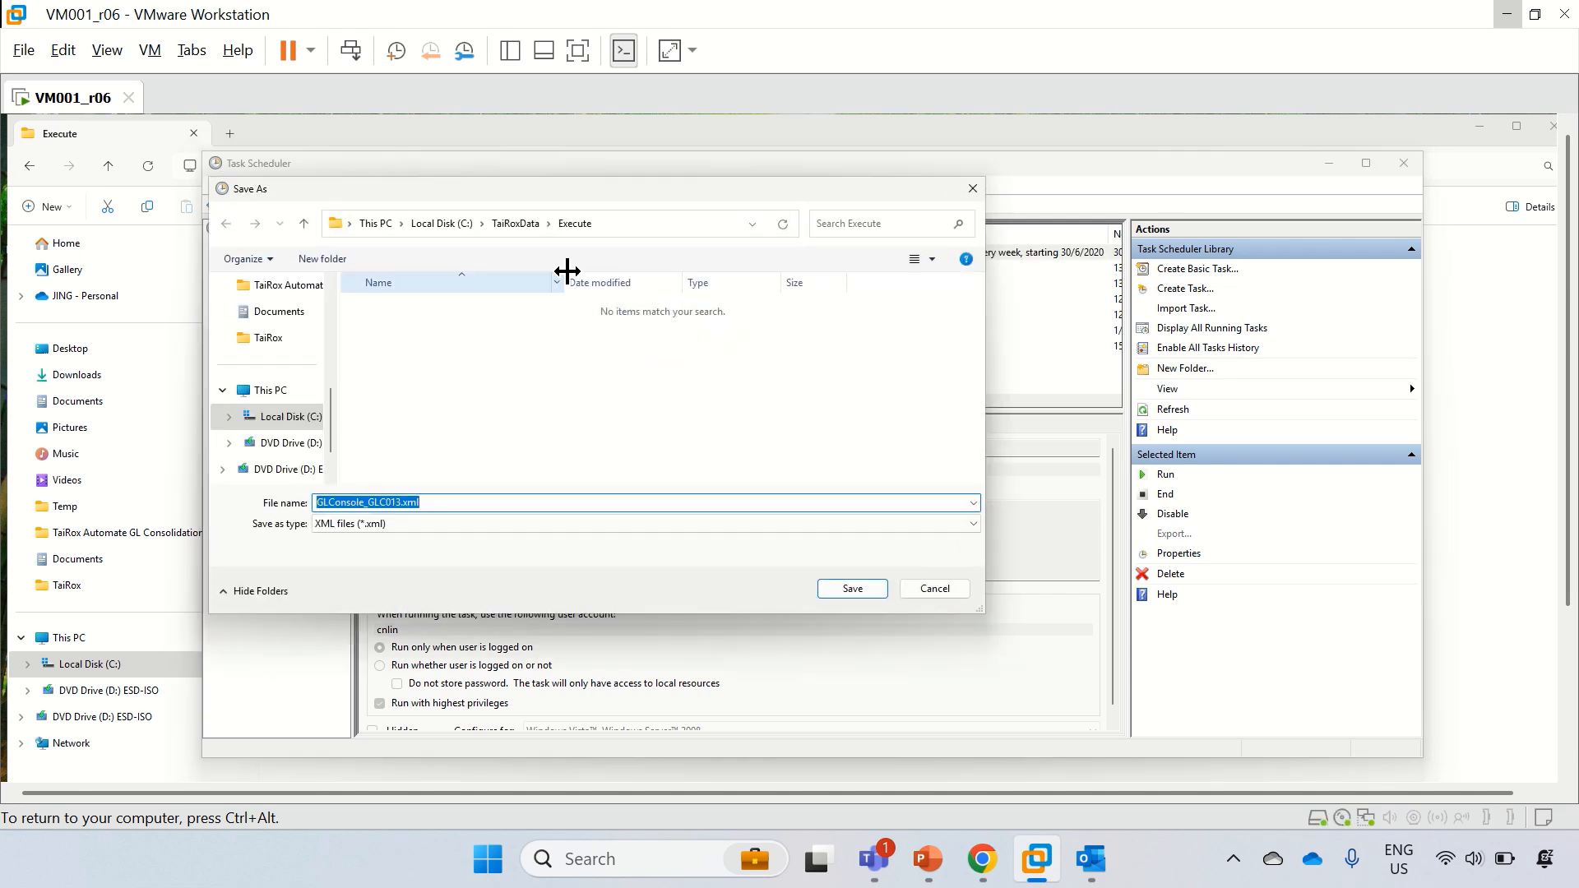
left_click(364, 501)
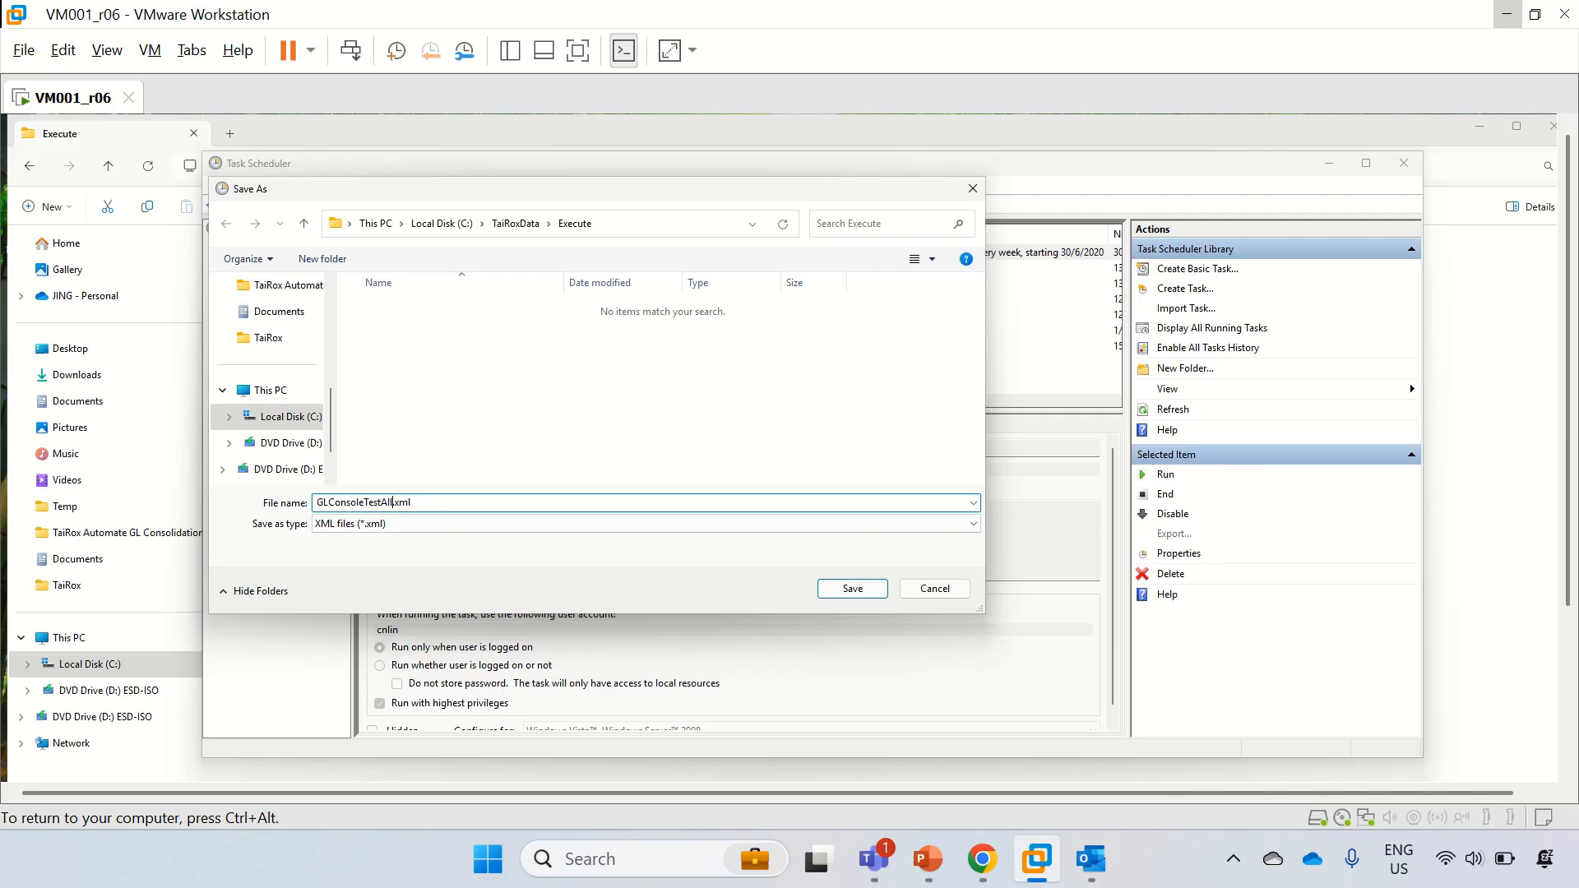
left_click(870, 594)
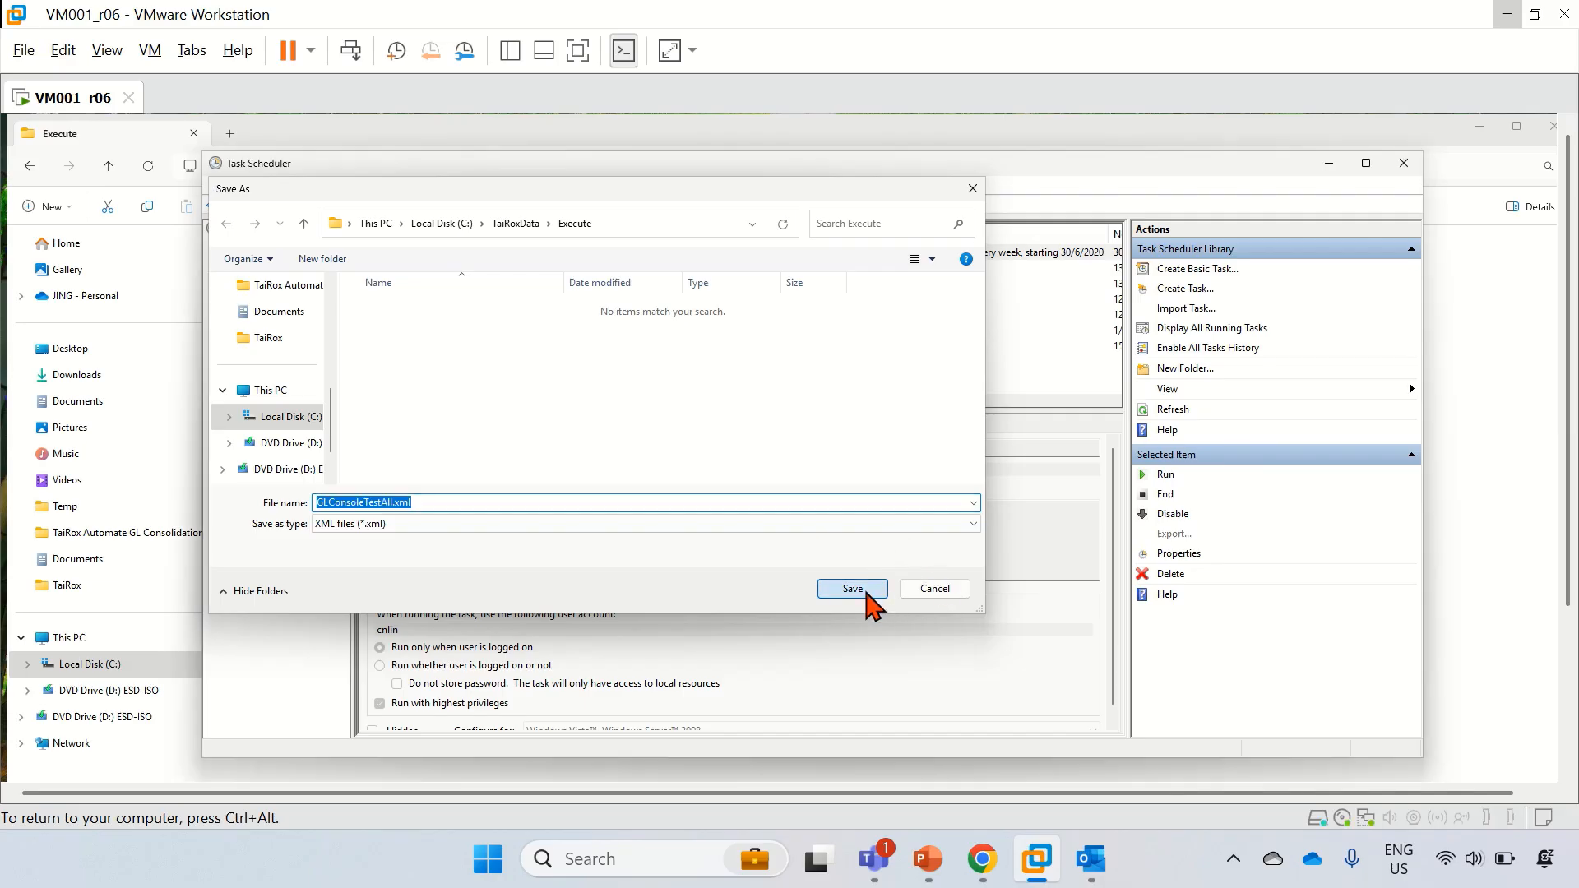
Step: Confirm GLConsoleTestAll.xml now sits in File Explorer's Execute folder
left_click(1568, 703)
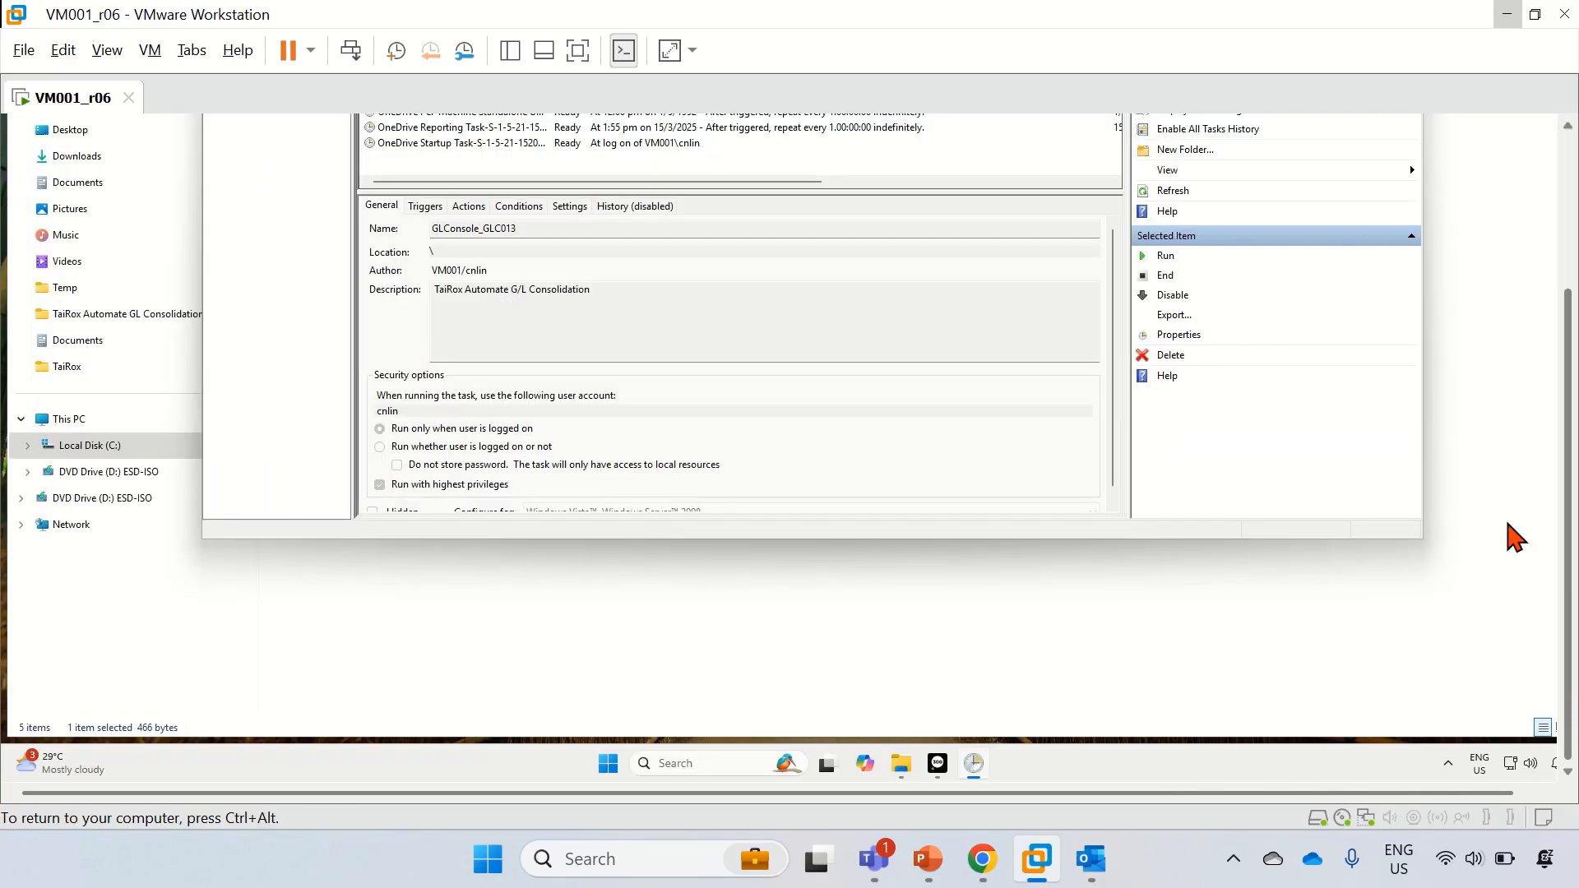
left_click(1038, 616)
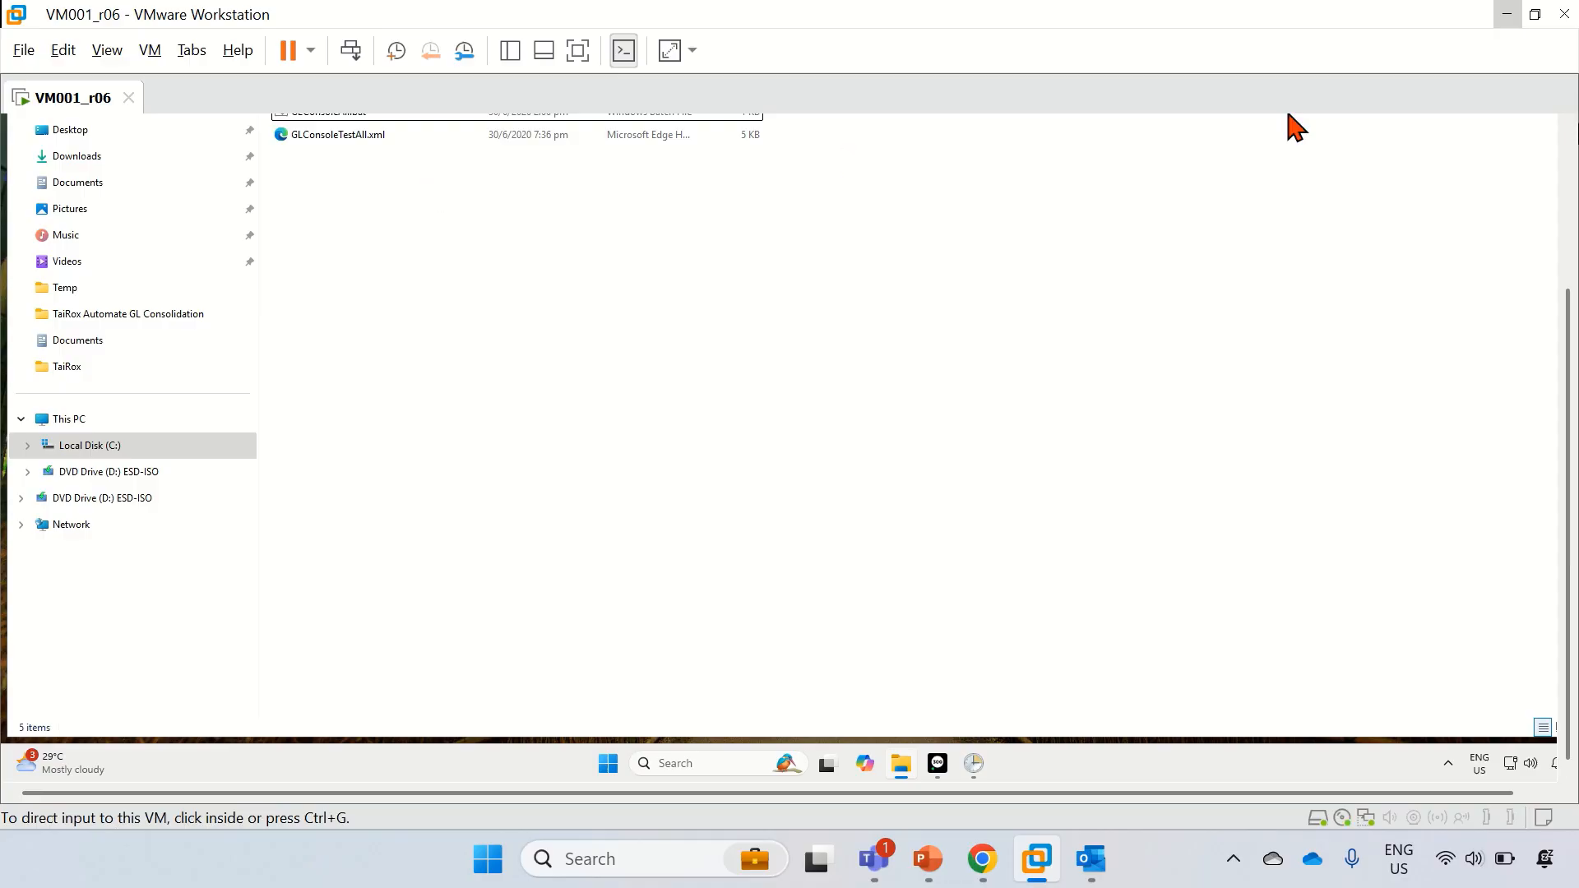
left_click(1565, 168)
right_click(327, 354)
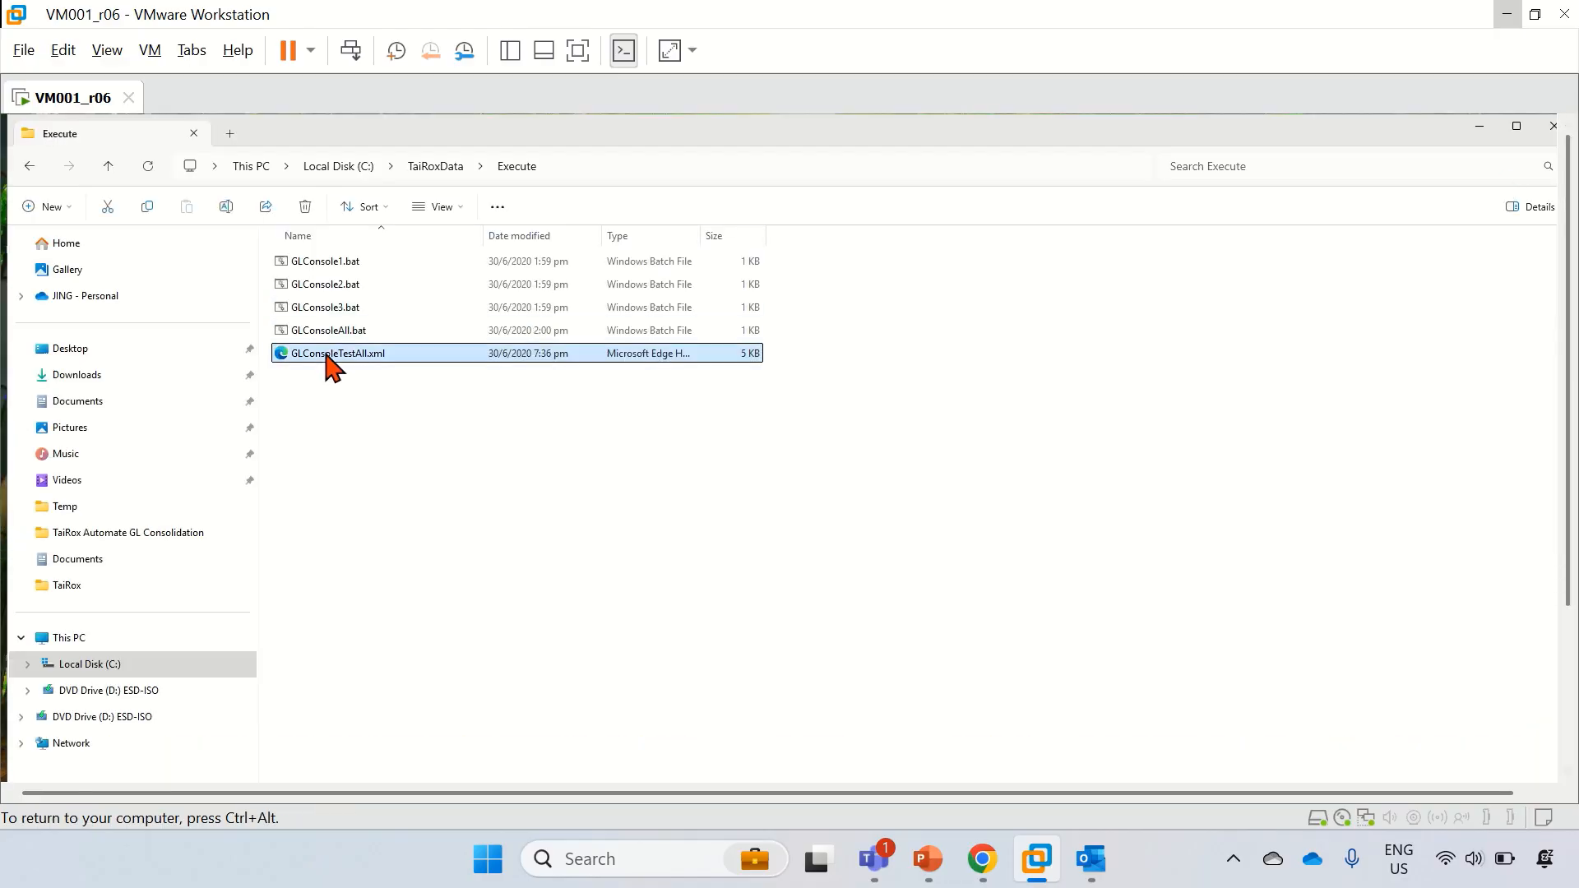
Step: Back in Task Scheduler, bring up the library's context menu for importing a task
left_click(1566, 721)
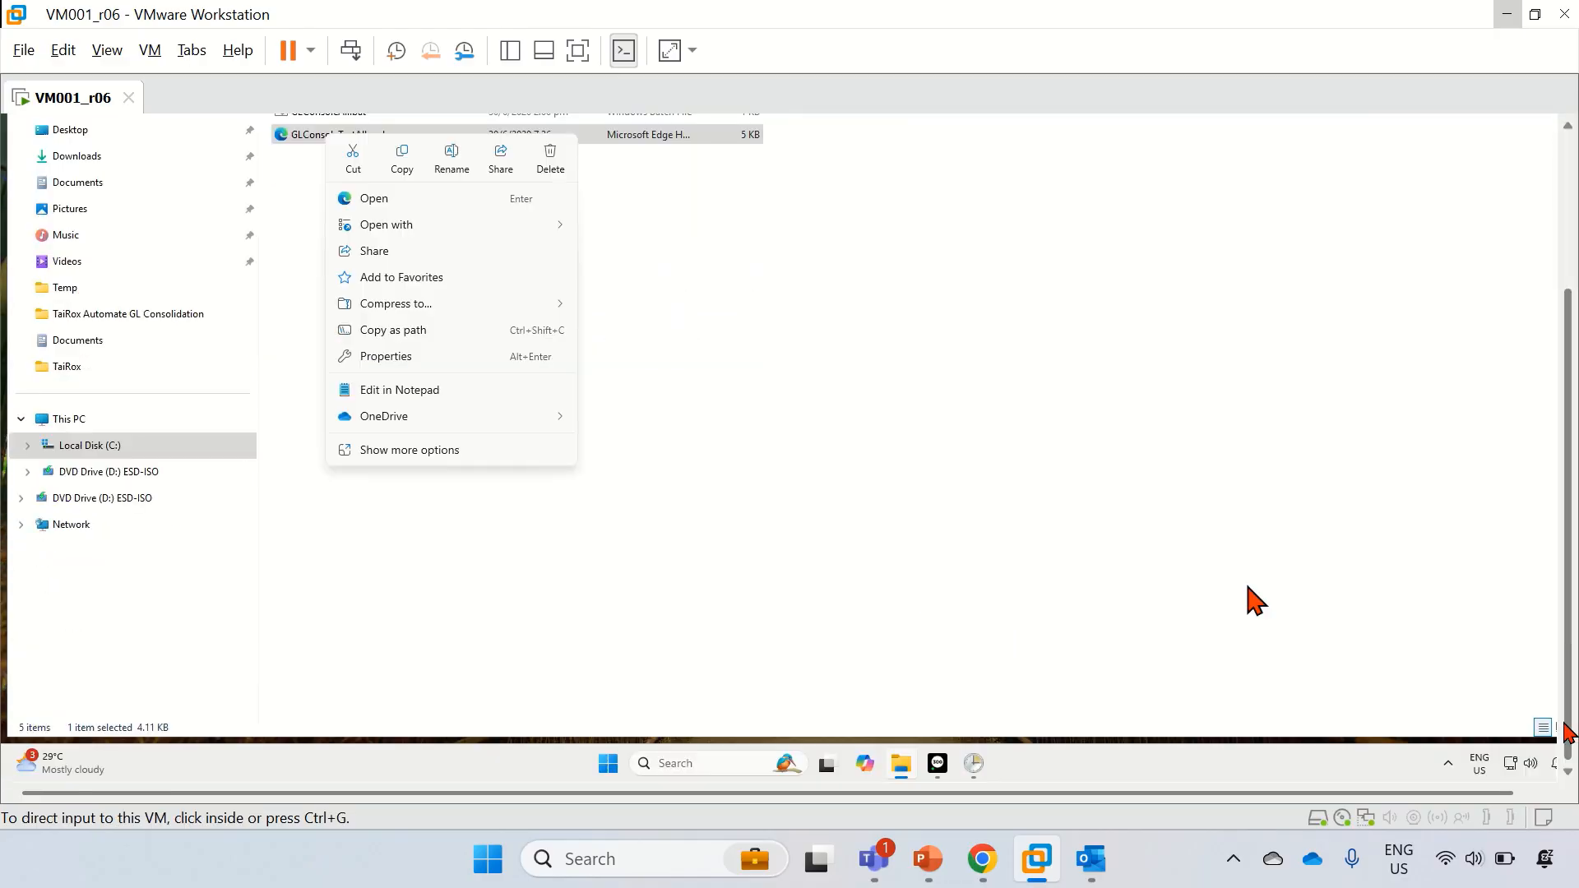
left_click(975, 768)
left_click(1566, 185)
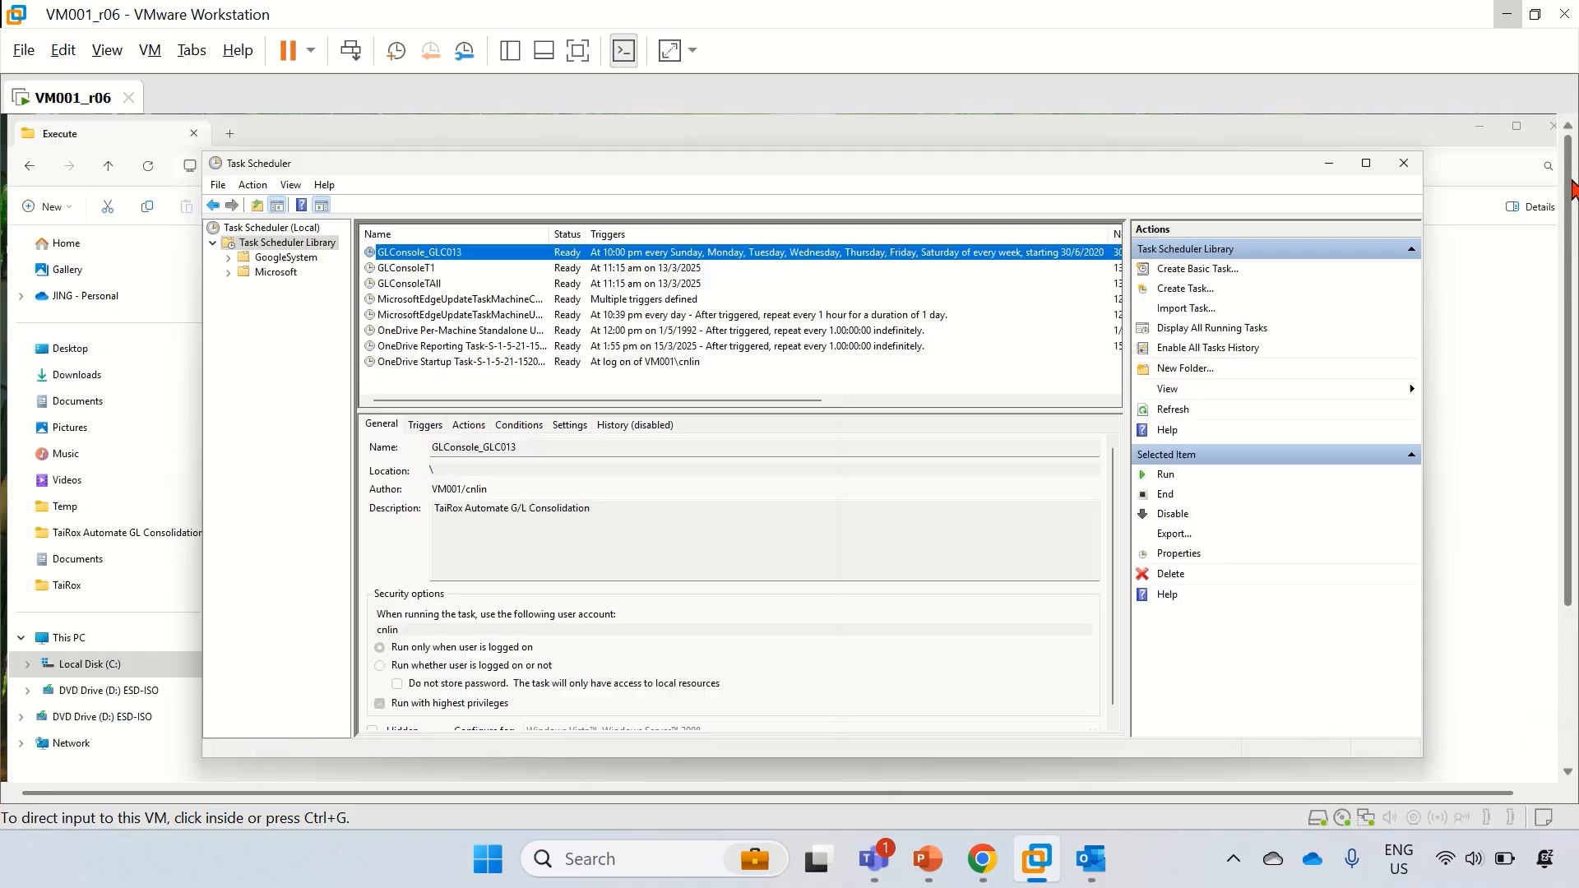
left_click(253, 184)
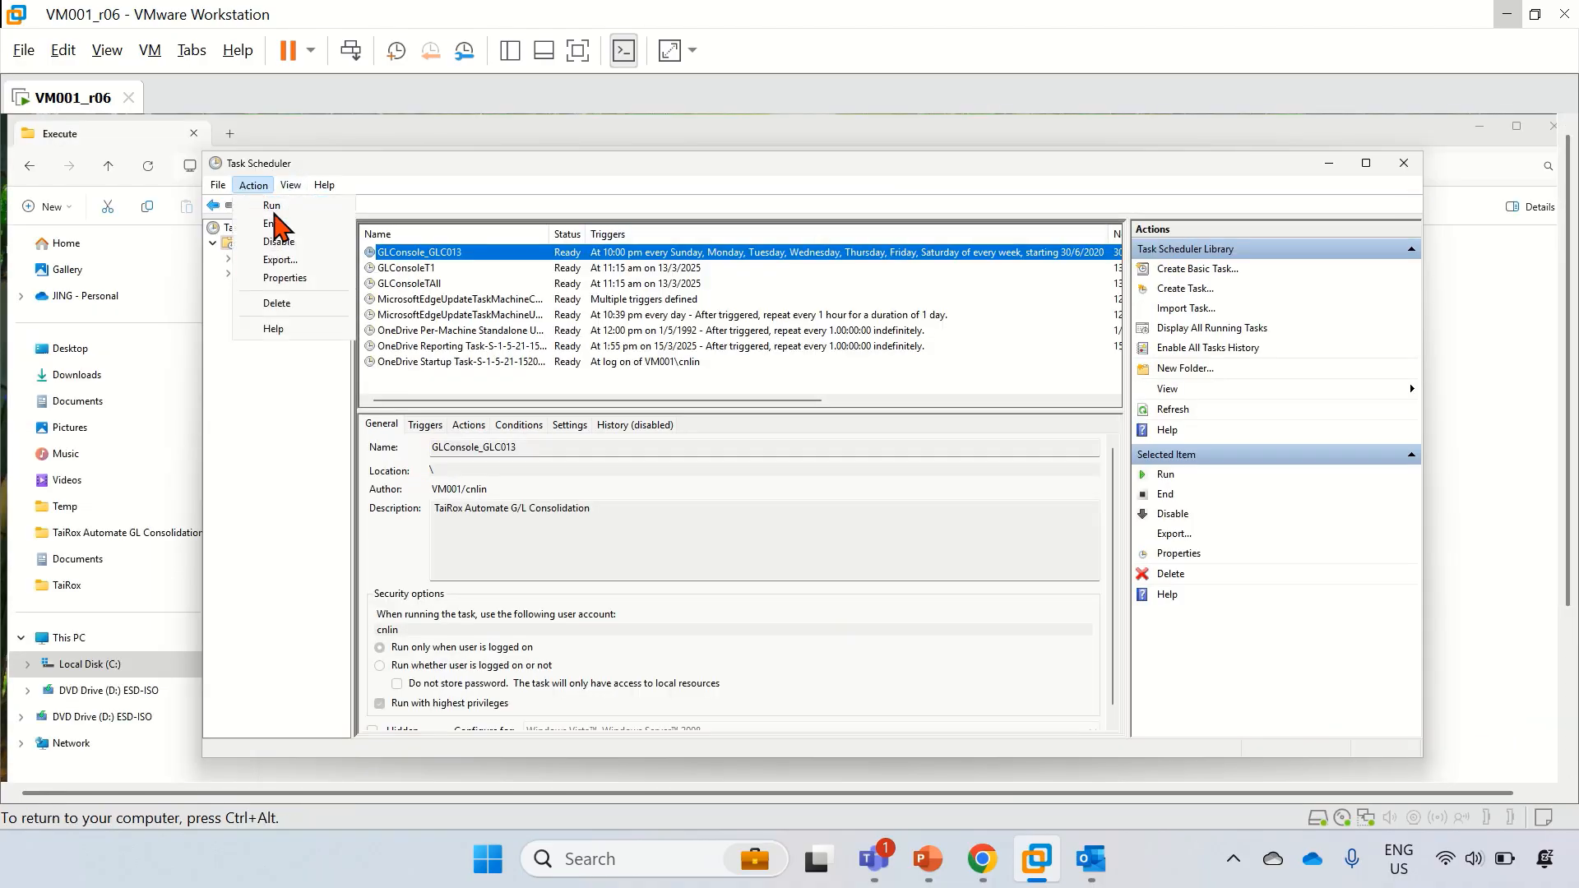
left_click(278, 458)
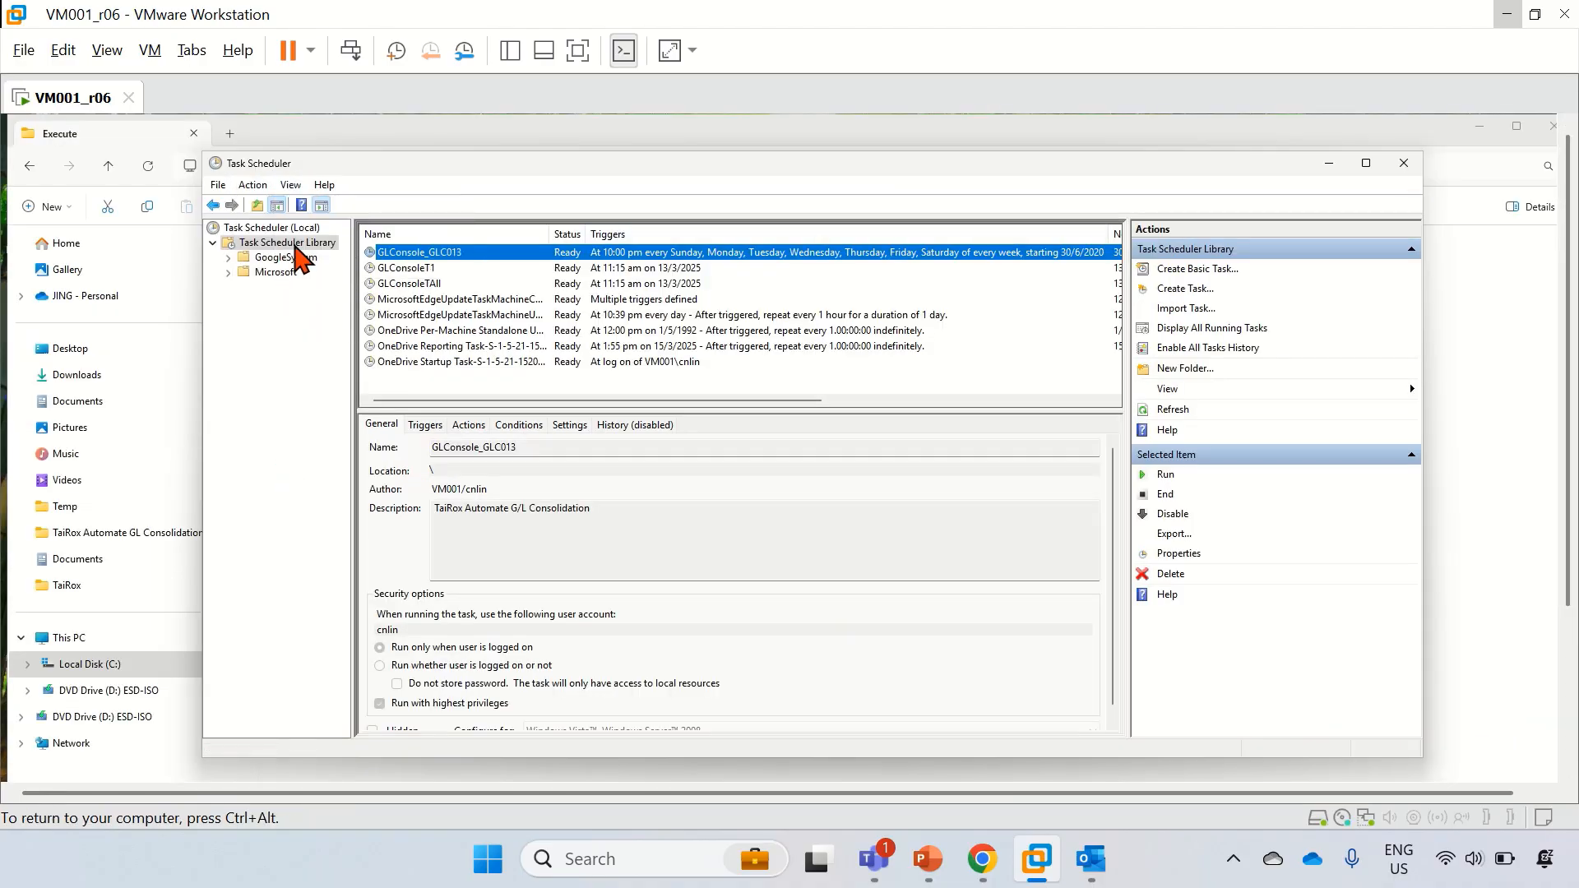
right_click(295, 245)
Step: Import GLConsoleTestAll.xml as a new task and open its Start a program action for editing
left_click(335, 292)
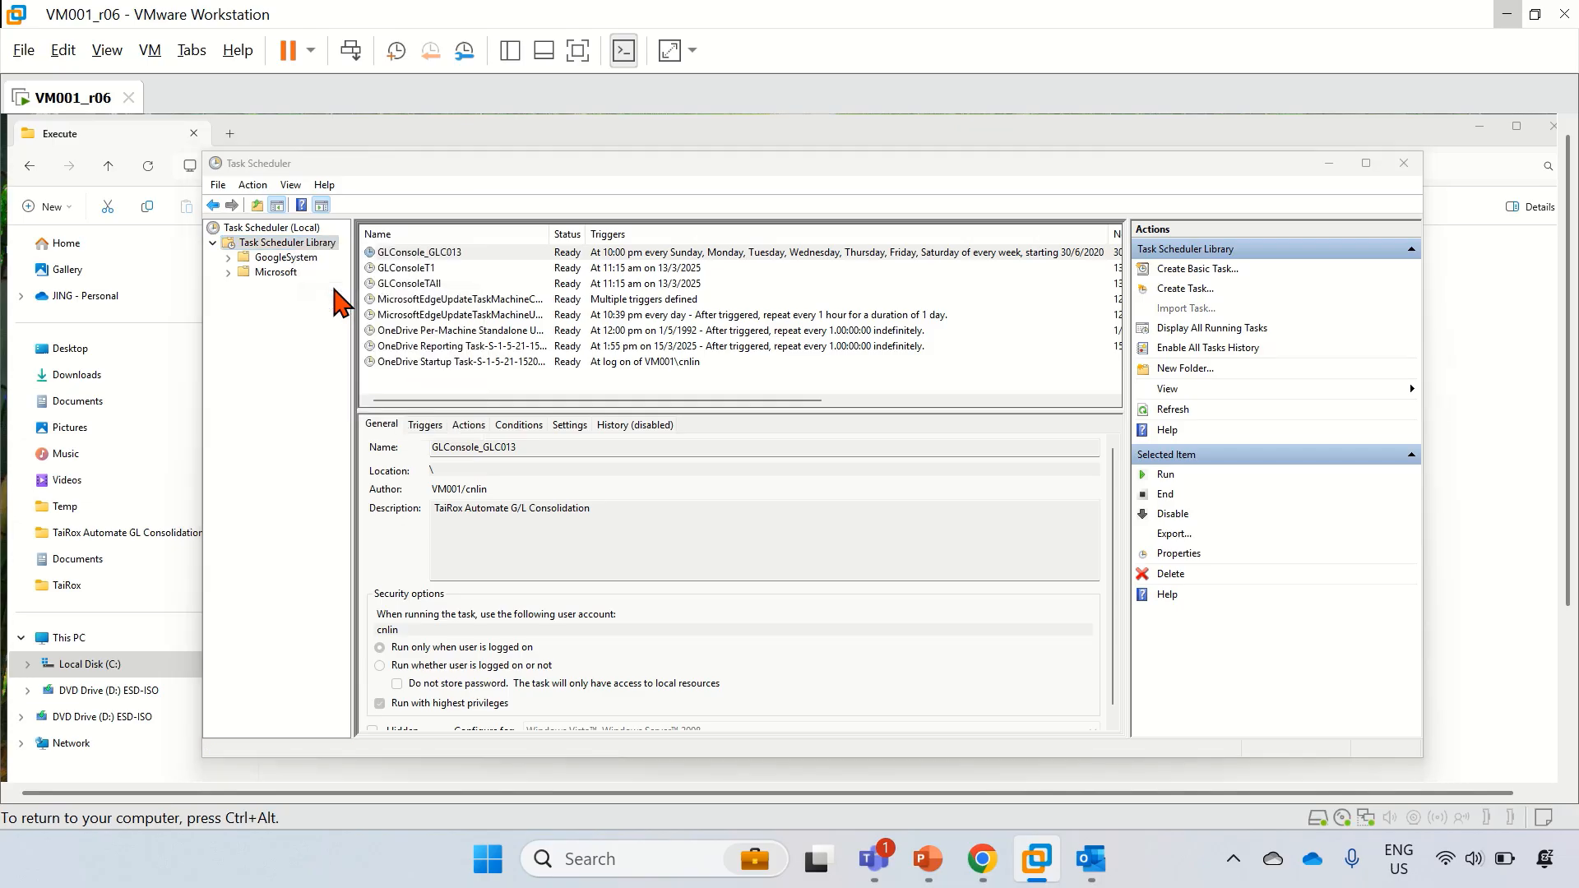
left_click(465, 309)
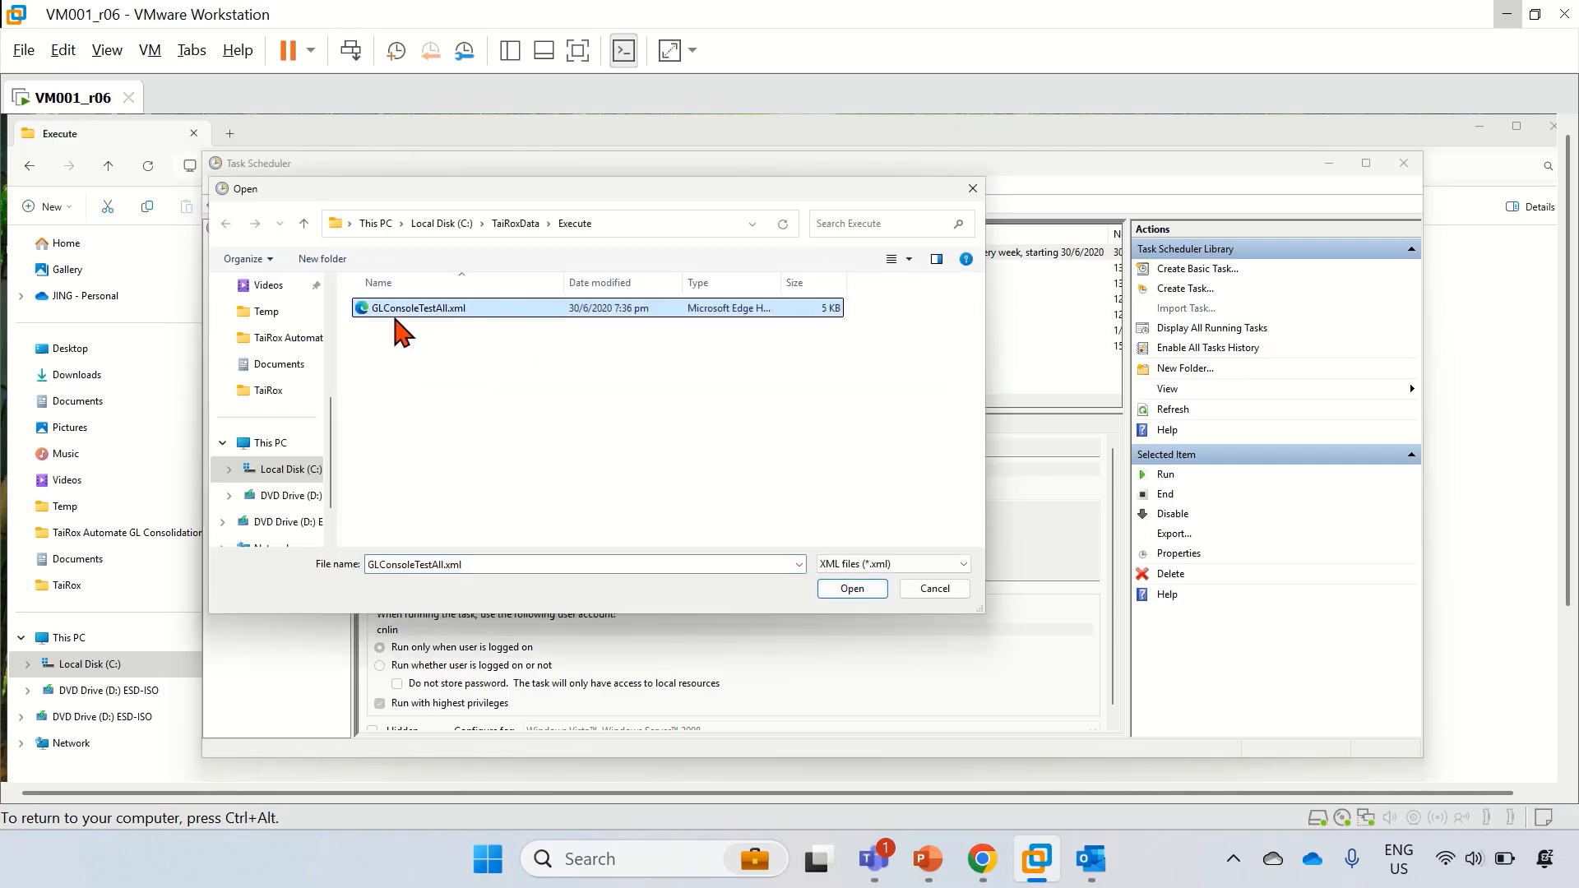
left_click(870, 589)
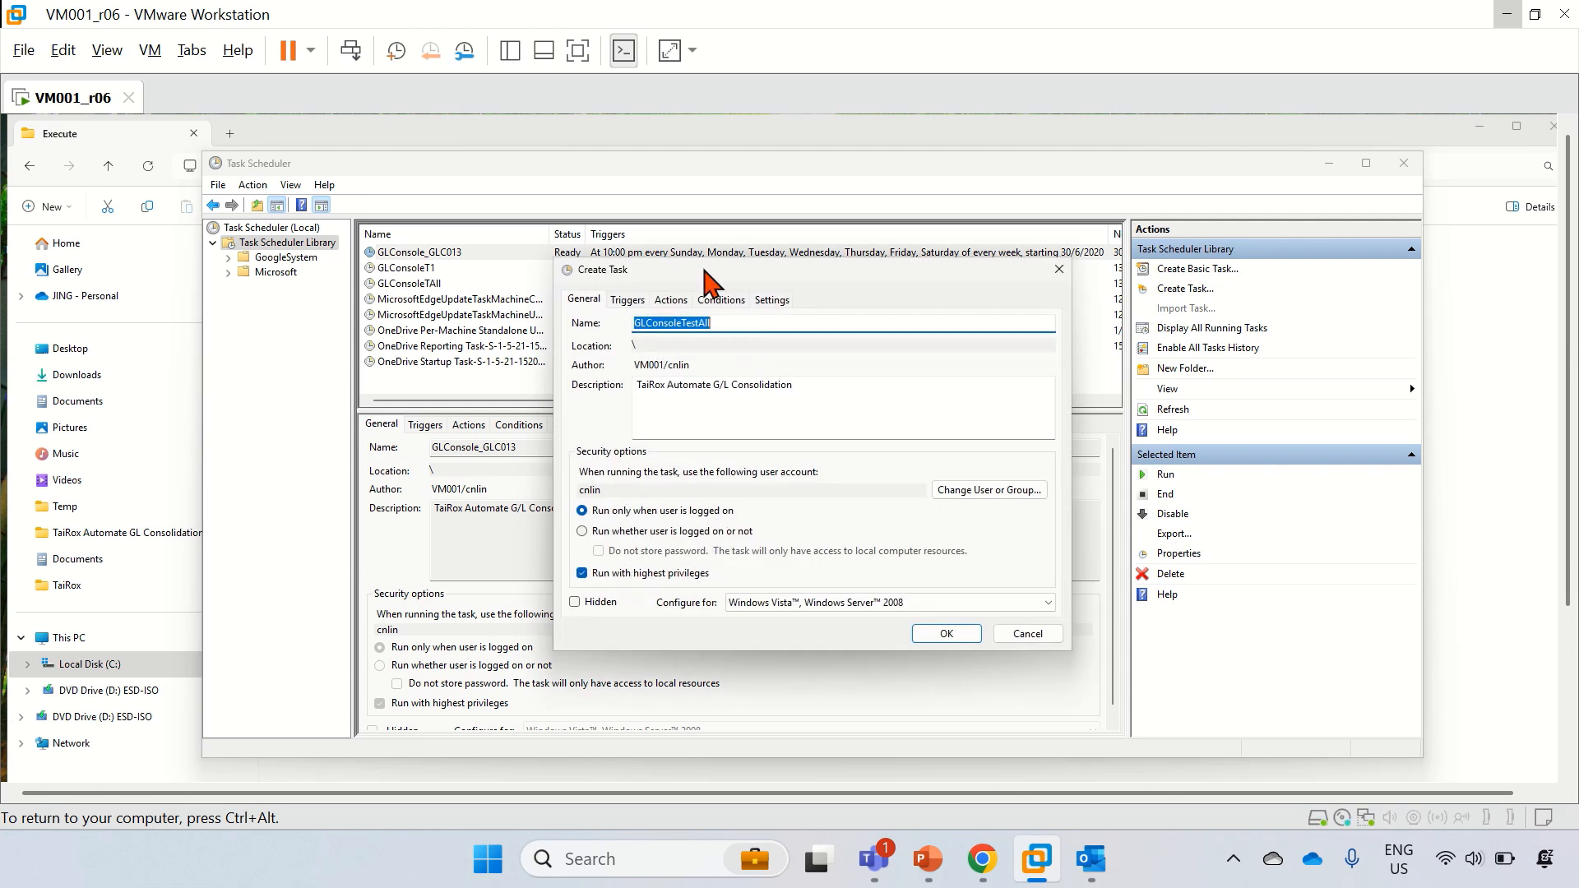
left_click(639, 296)
left_click(662, 301)
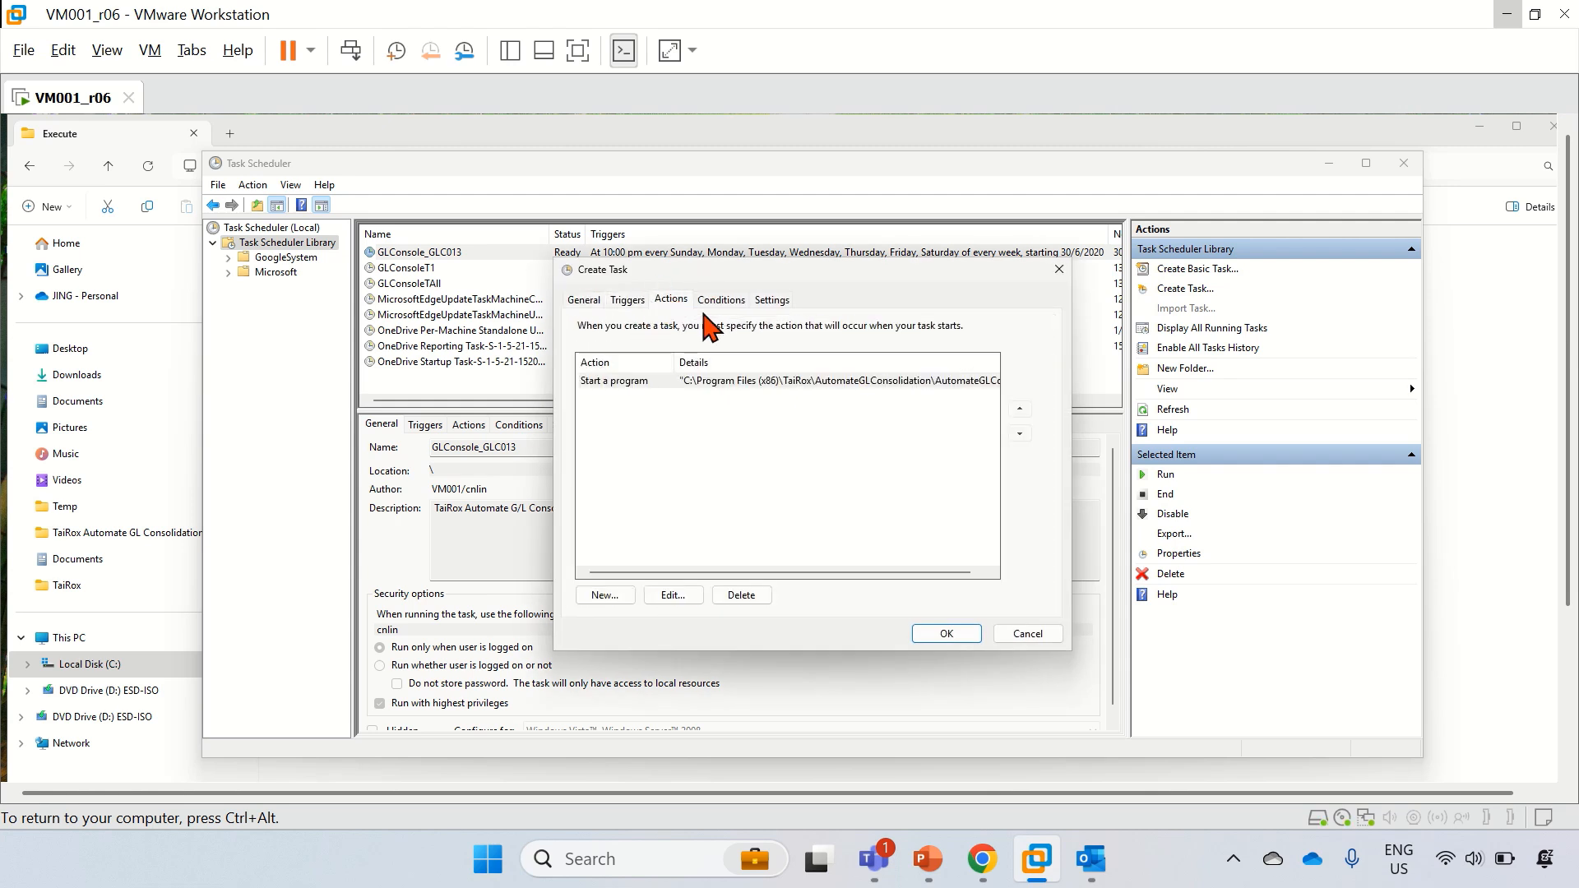
left_click(673, 595)
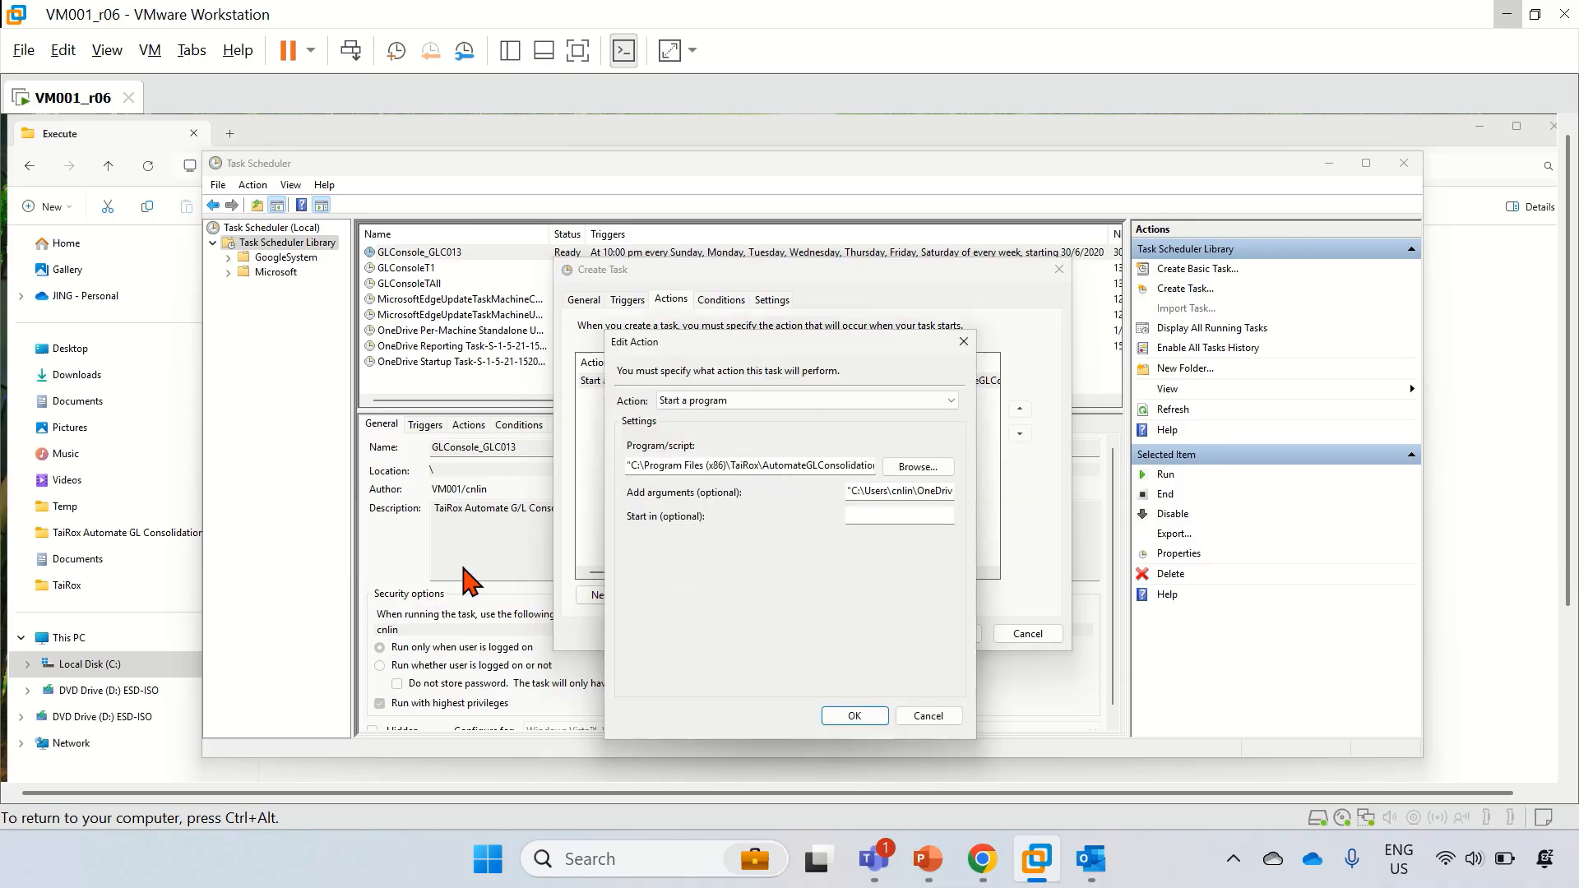
Step: Switch to File Explorer showing the Execute folder
mouse_move(878, 4)
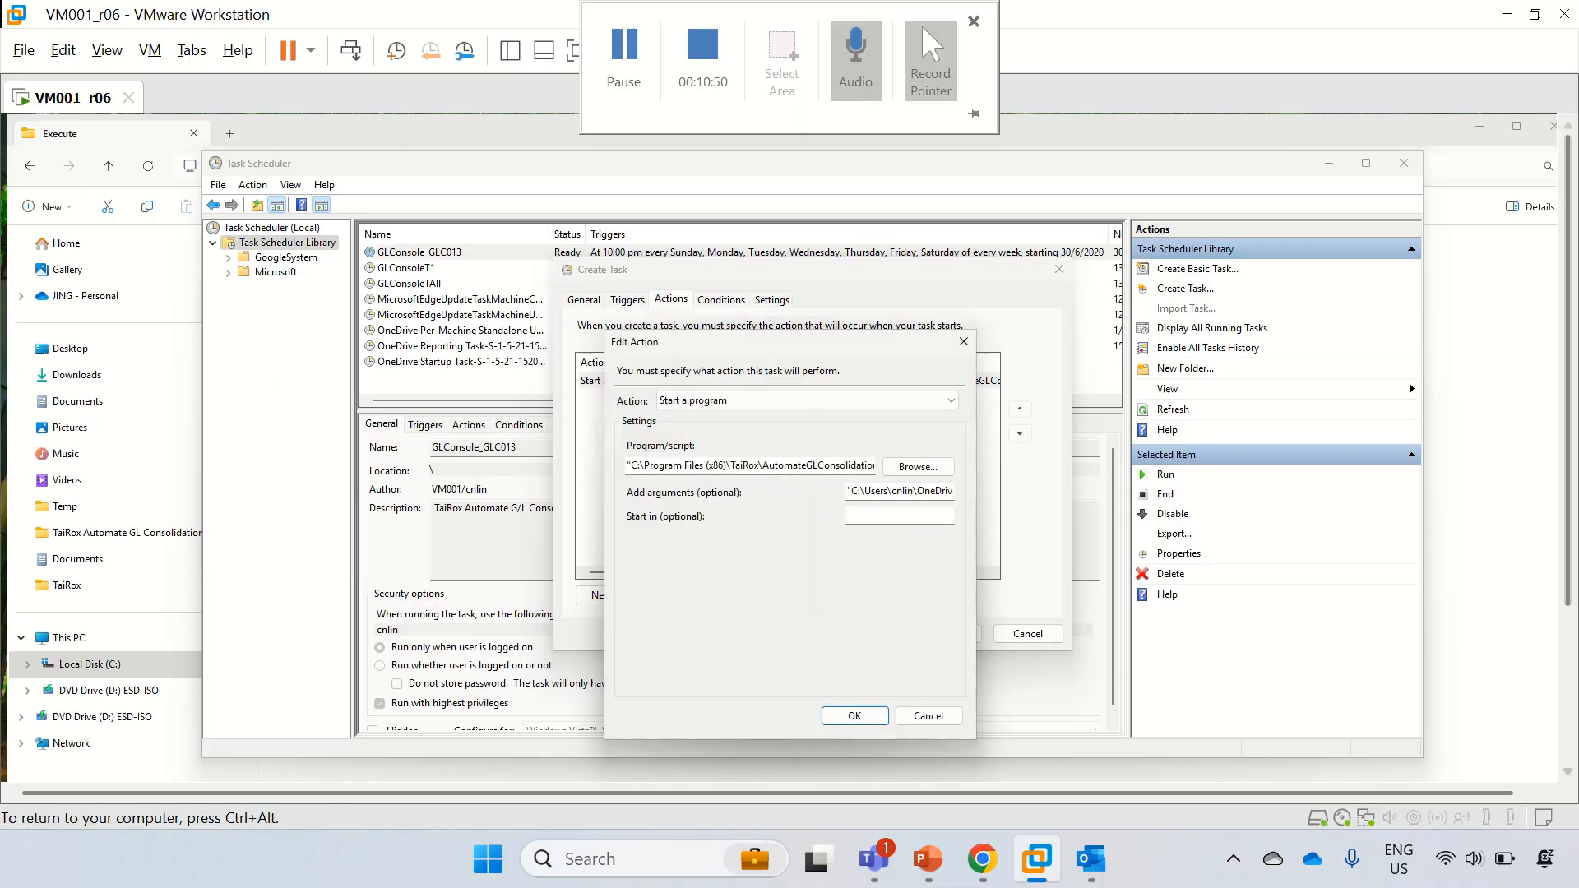
left_click_drag(1567, 411, 1567, 575)
left_click(1262, 703)
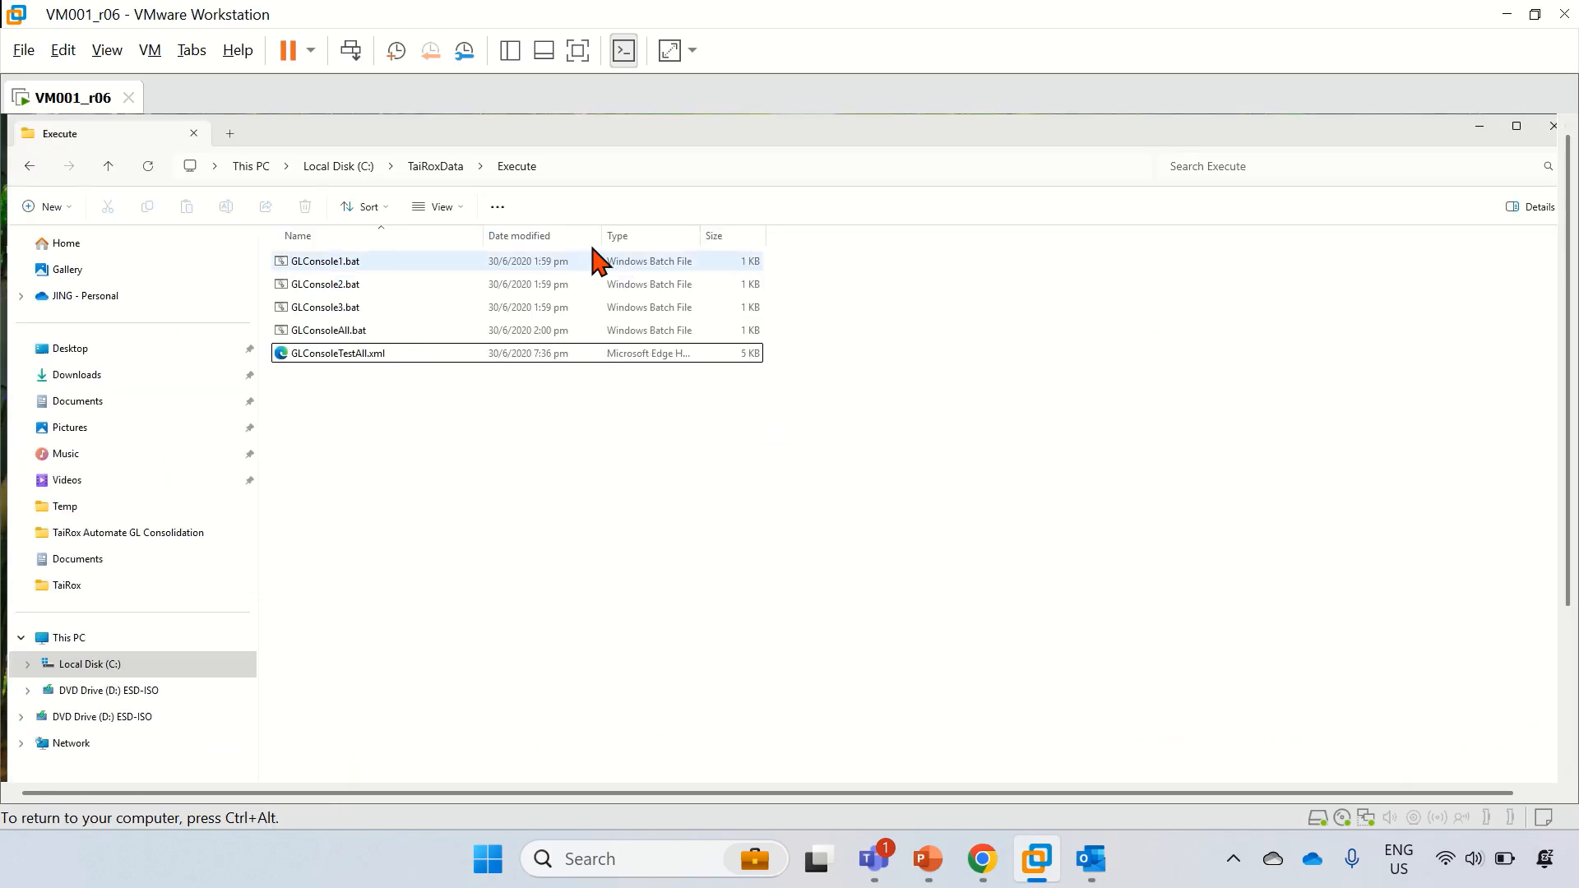
Step: Check the Execute folder's full path, then return to the task's Edit Action dialog
left_click(584, 168)
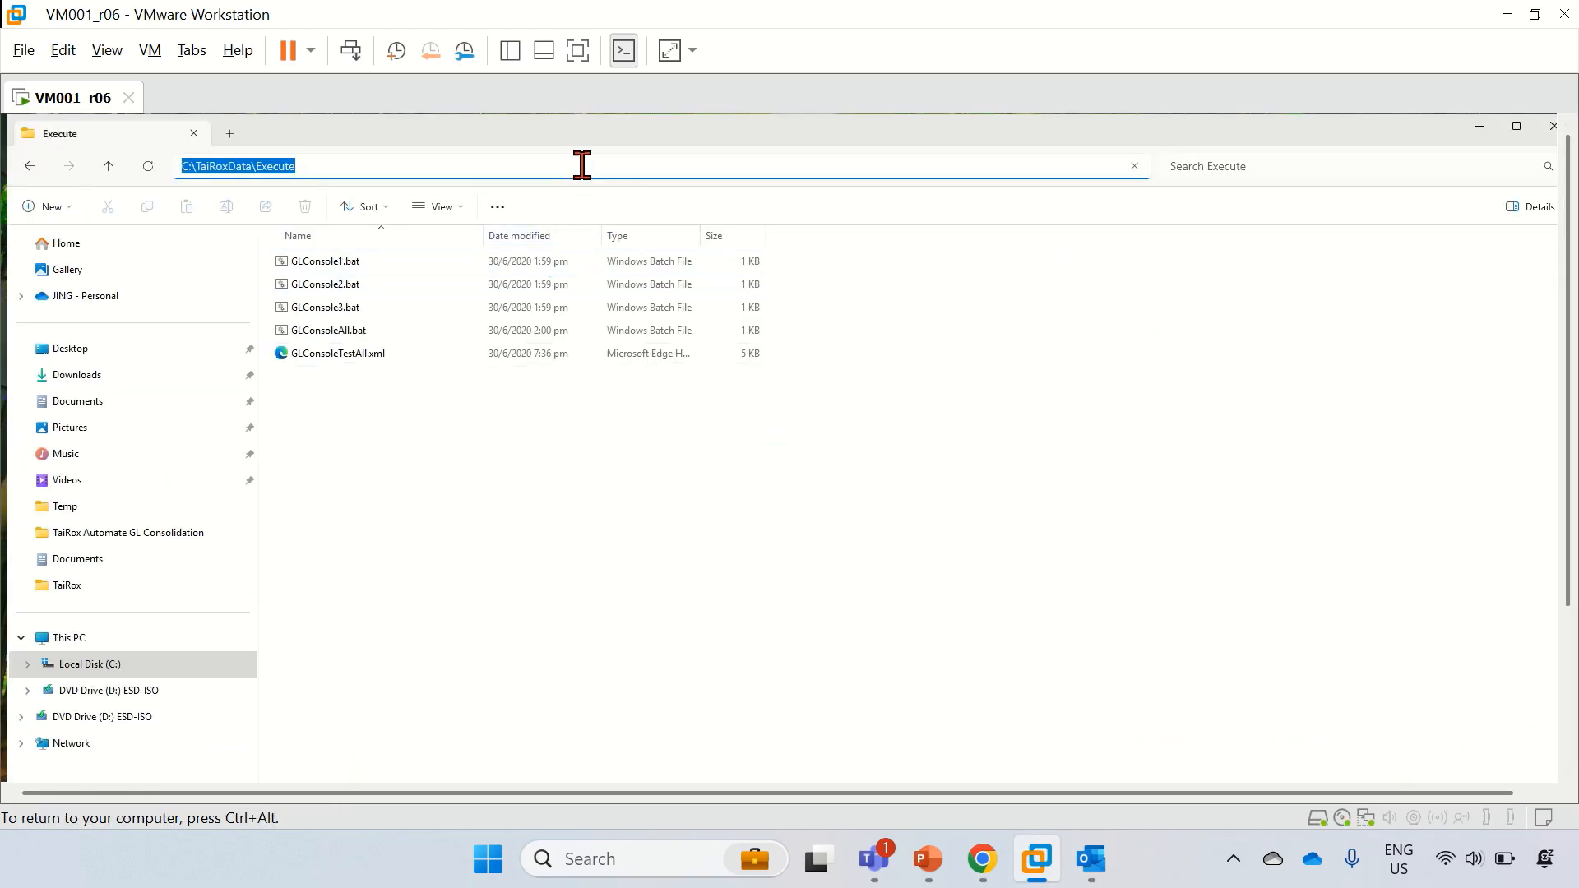
left_click(1568, 742)
mouse_move(986, 763)
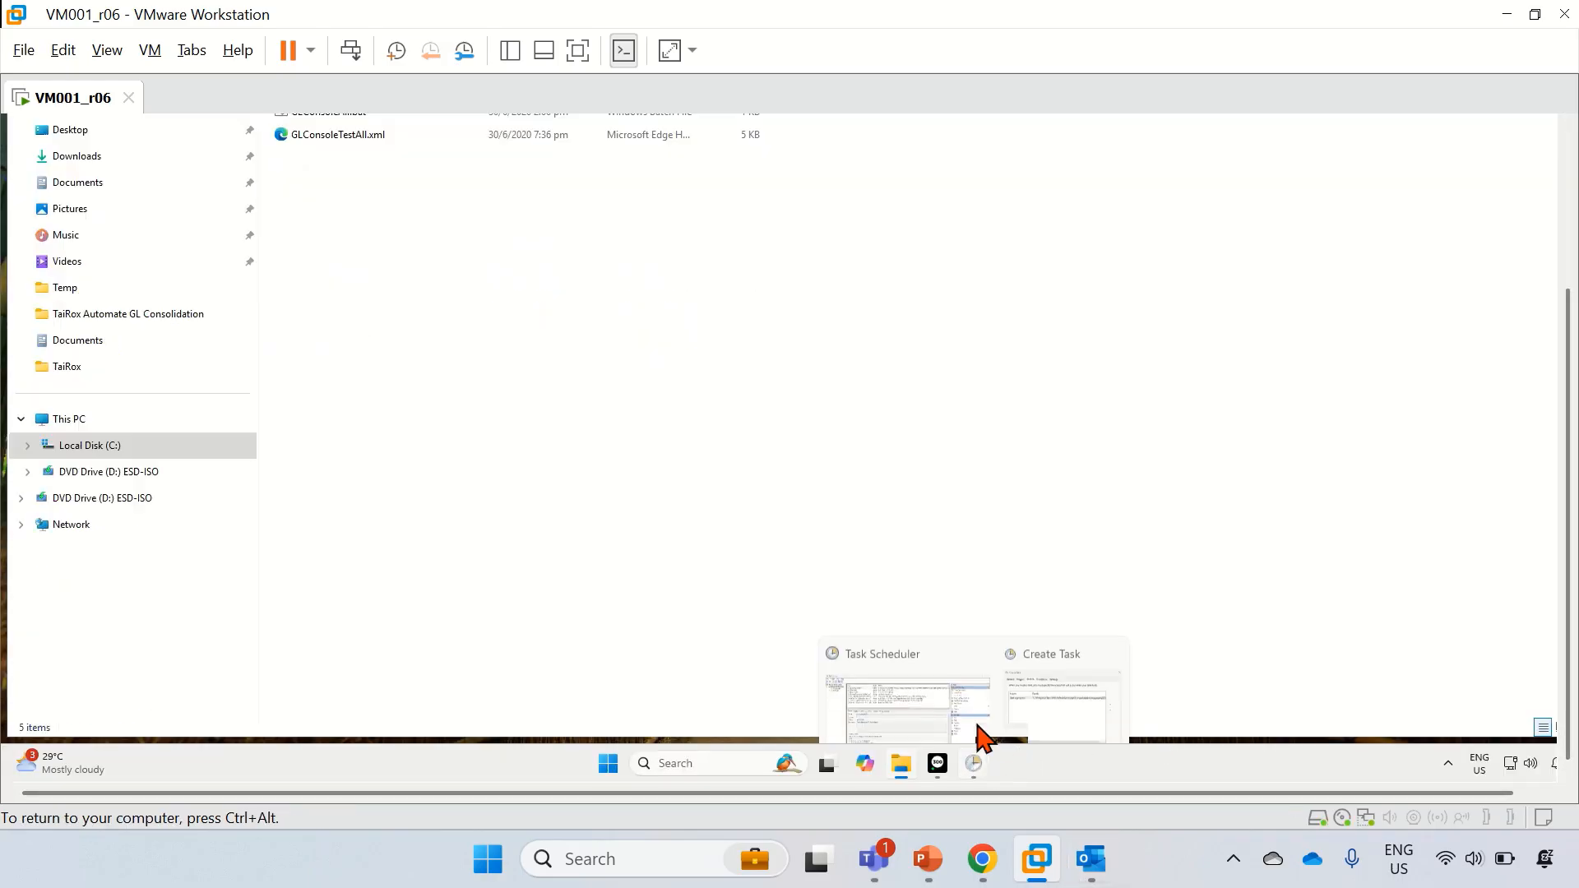
left_click(1032, 695)
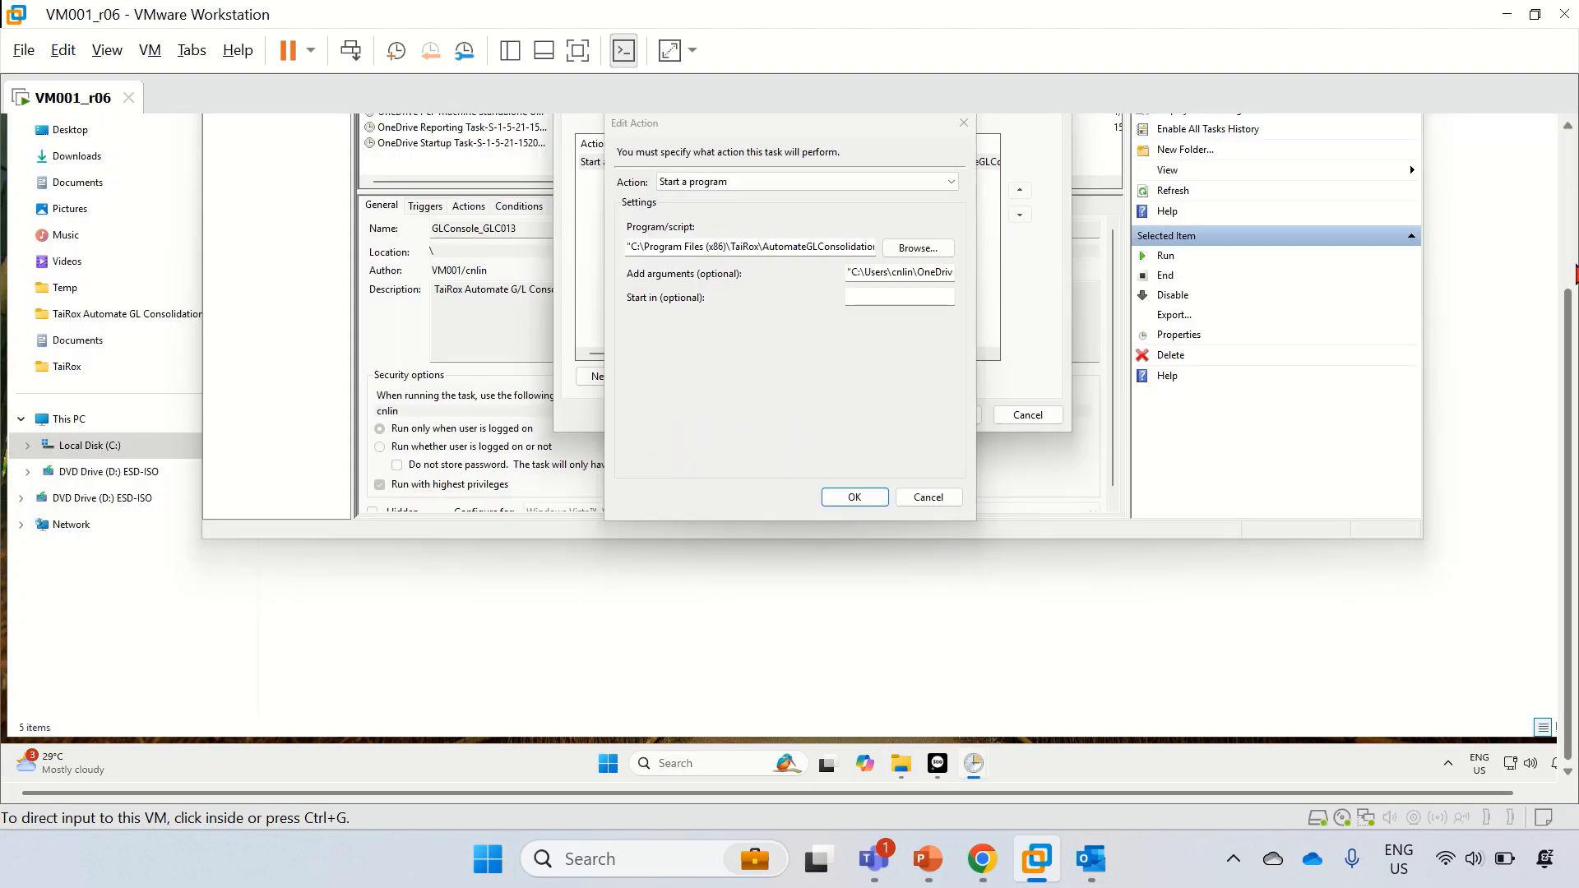
left_click(1569, 259)
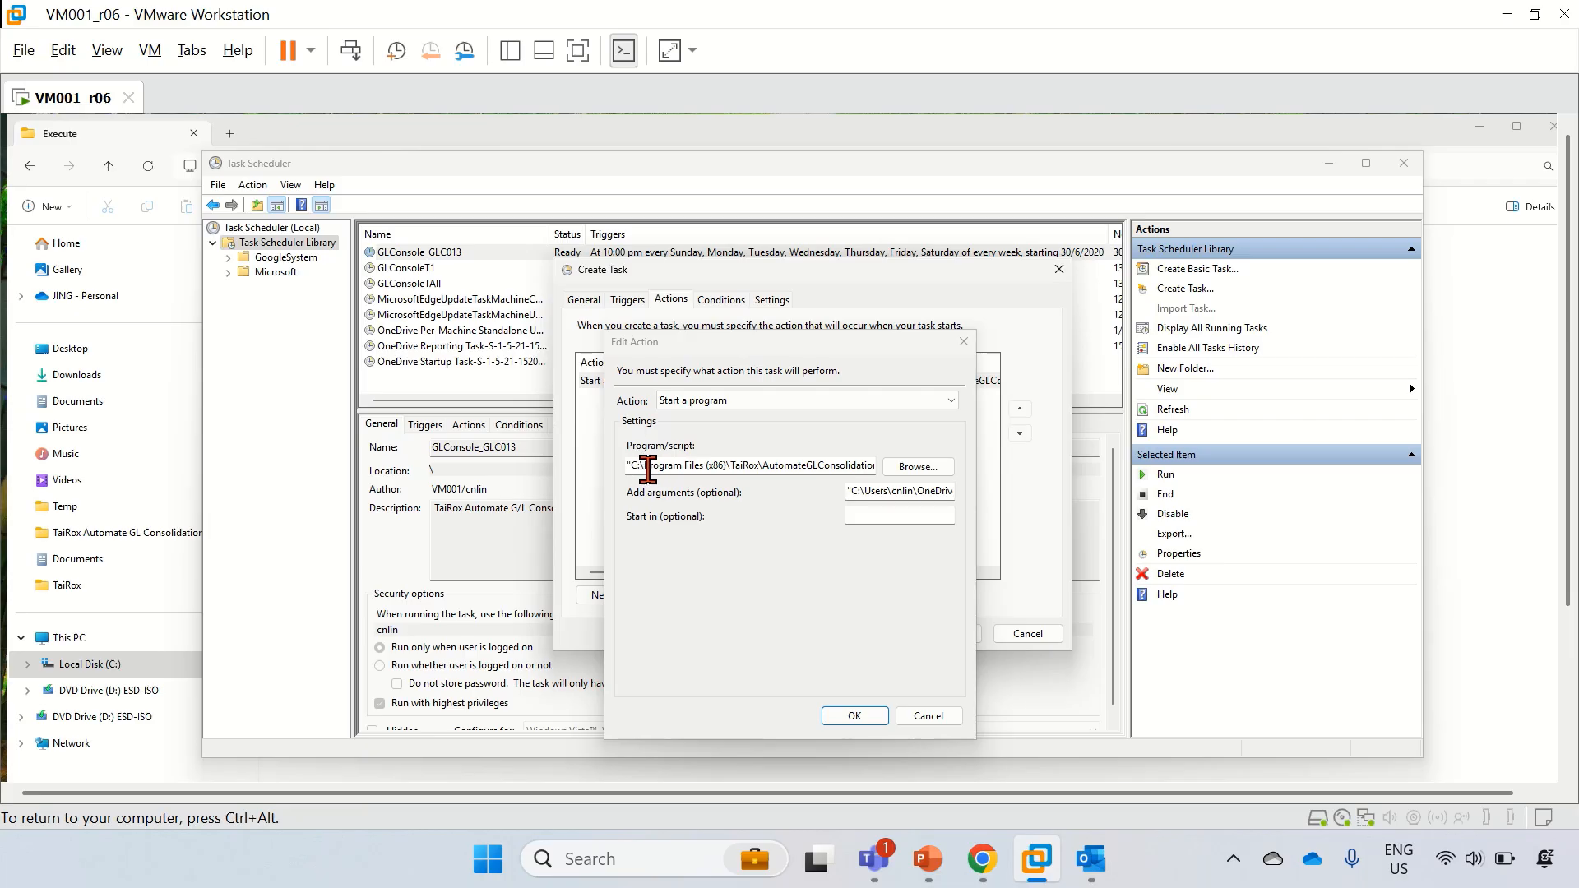
Step: Set the action's program to GLConsoleAll.bat and clear its arguments
left_click(922, 467)
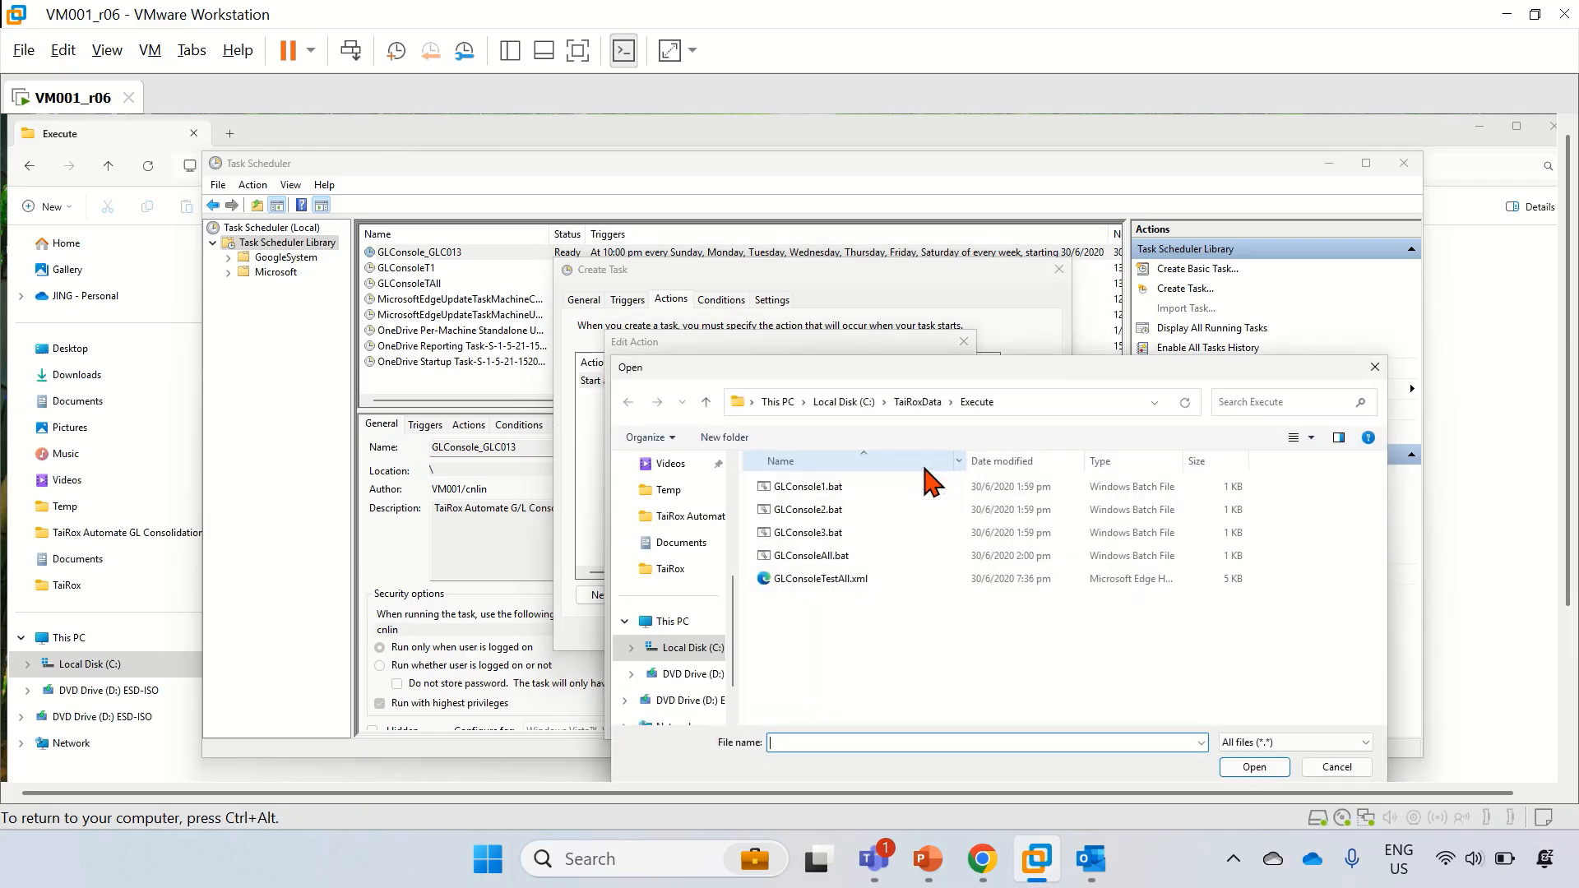
left_click(847, 585)
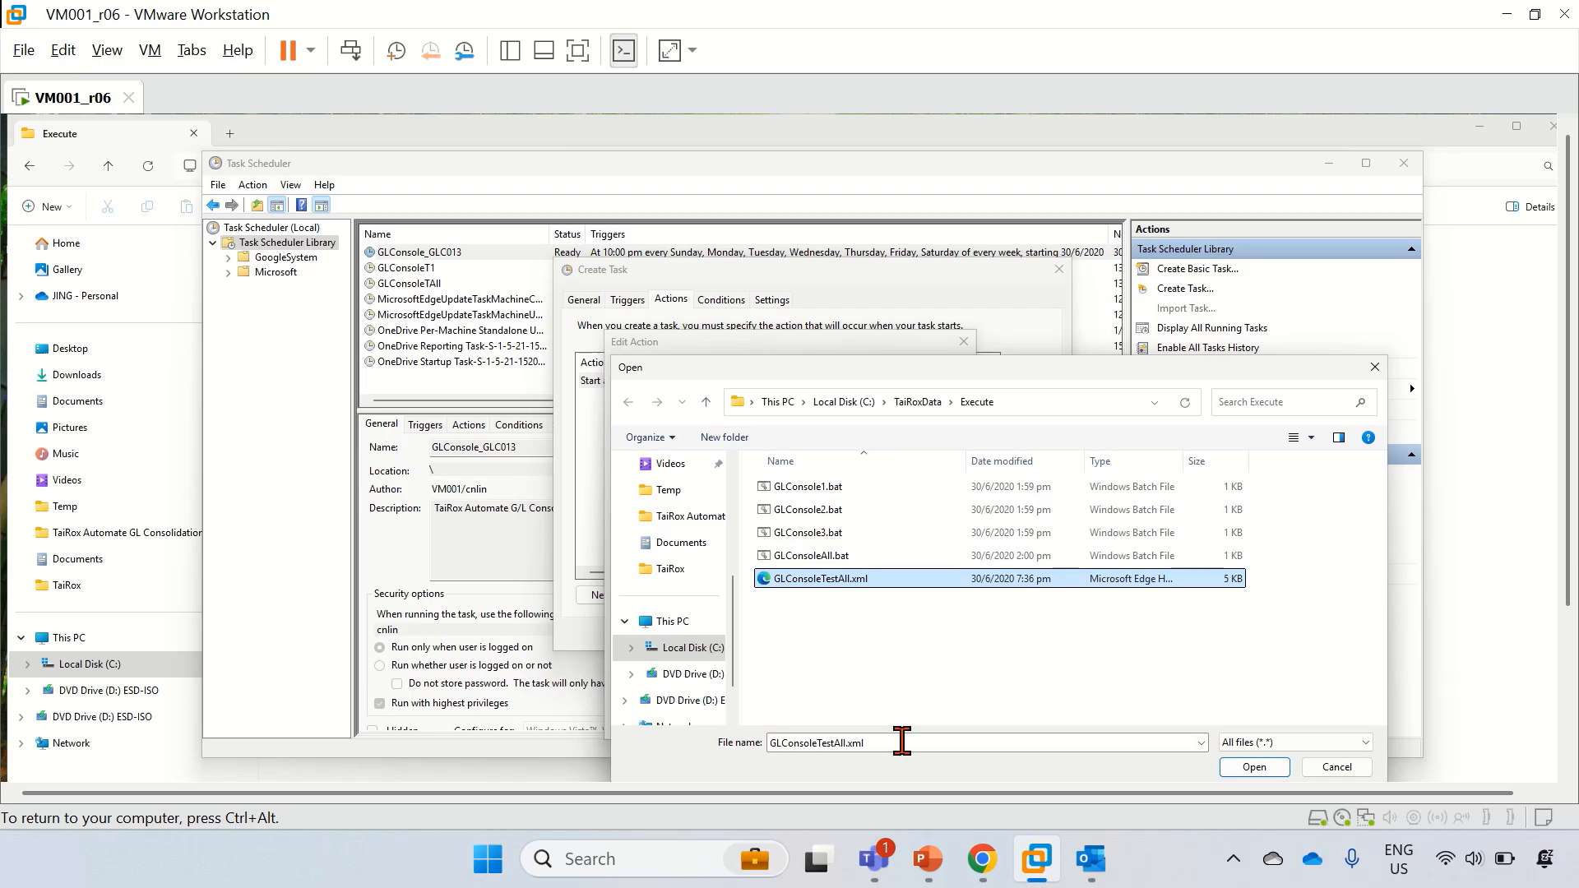
left_click(902, 742)
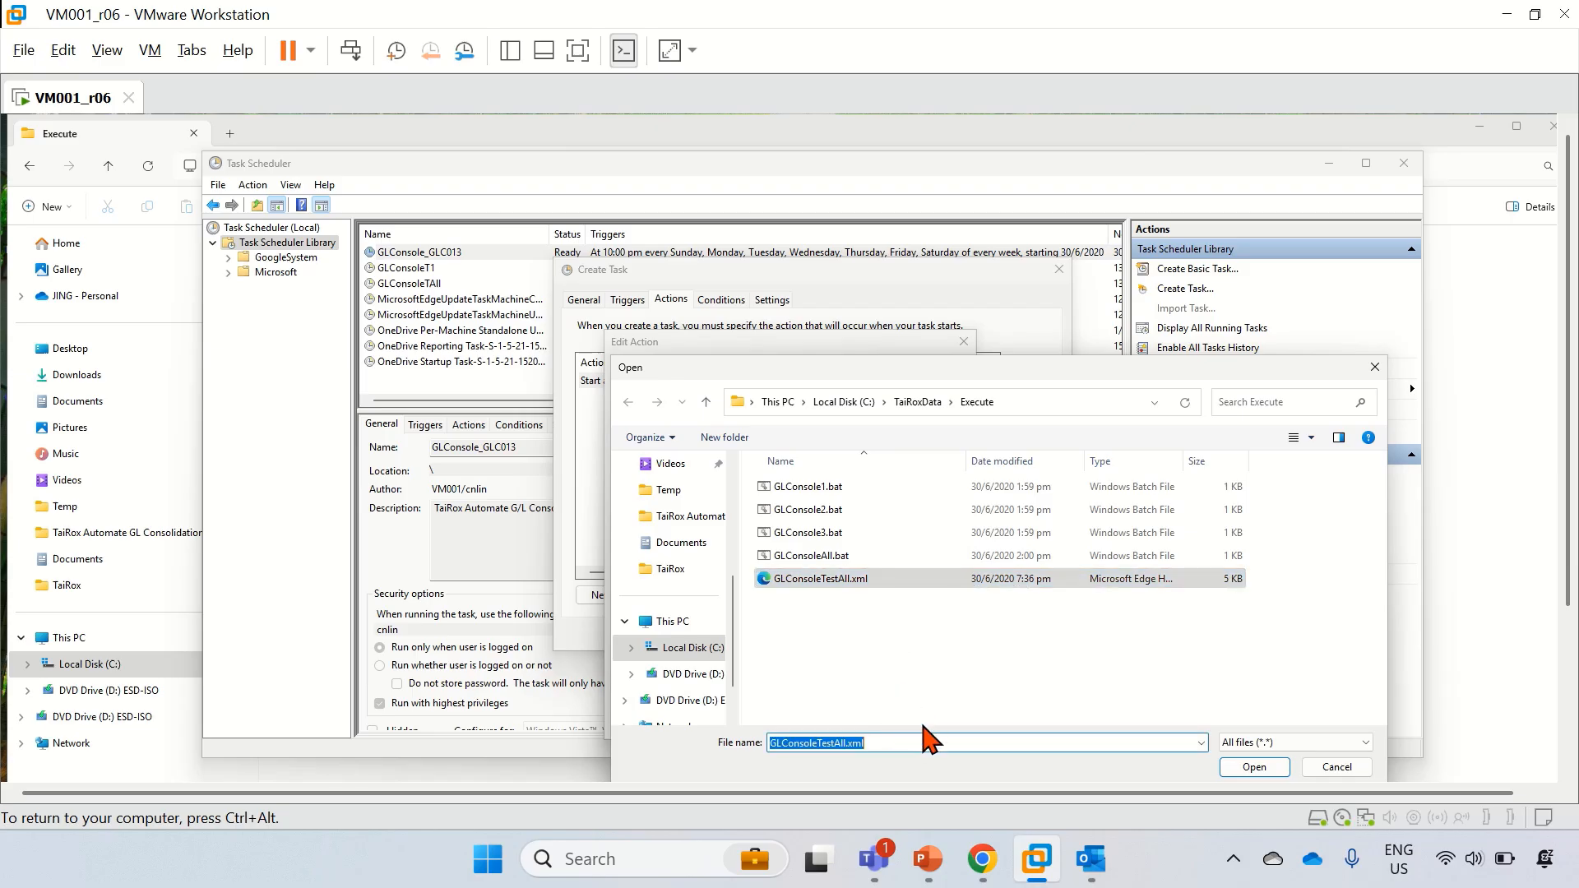
left_click(845, 558)
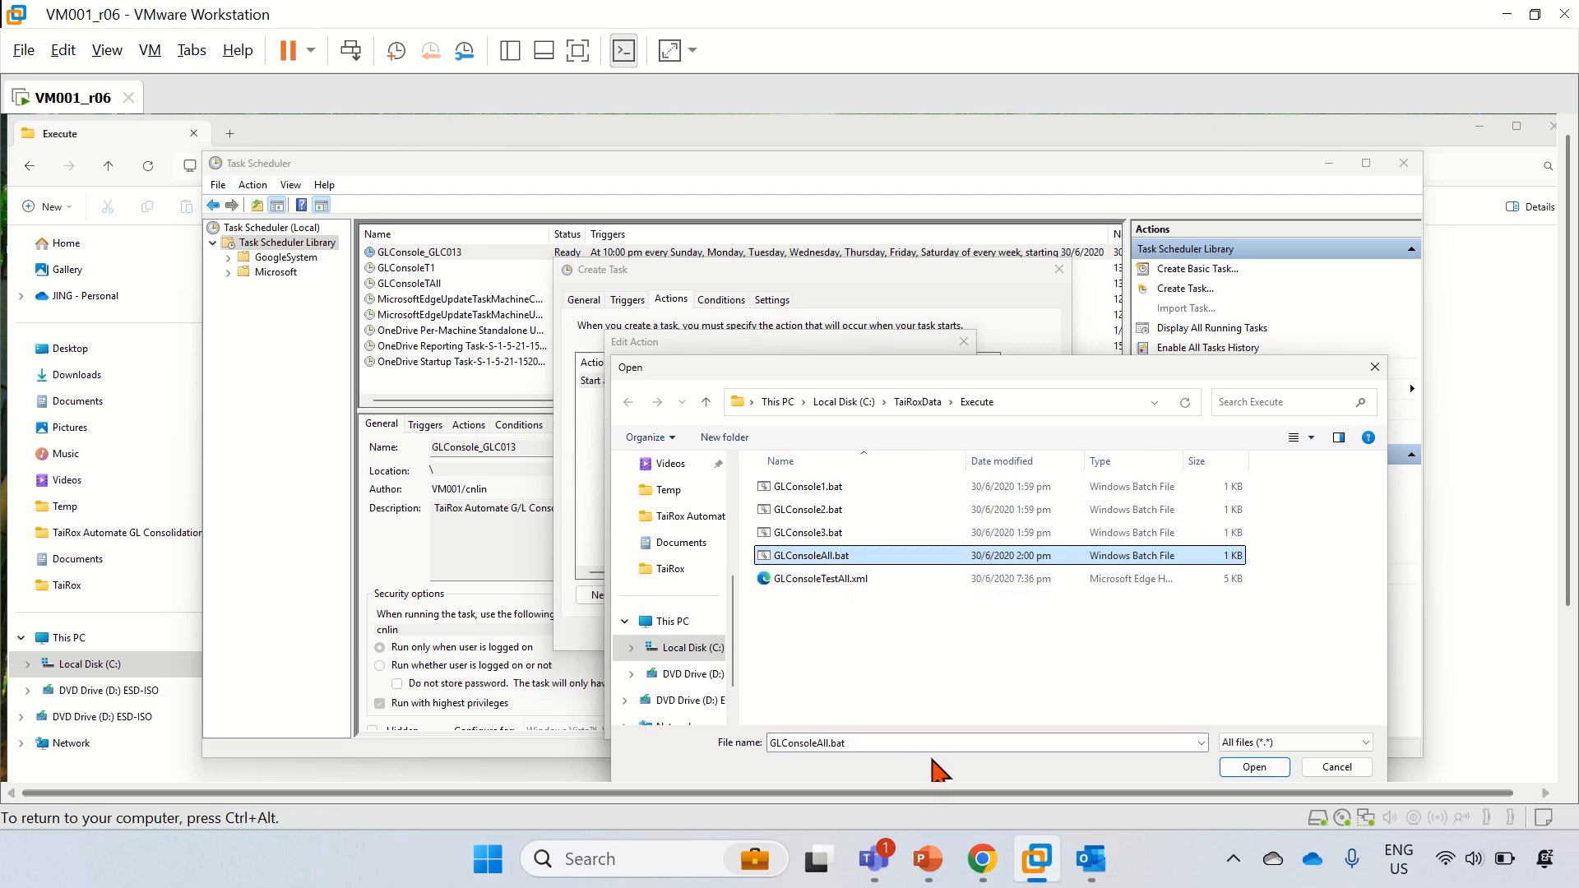
left_click(1273, 766)
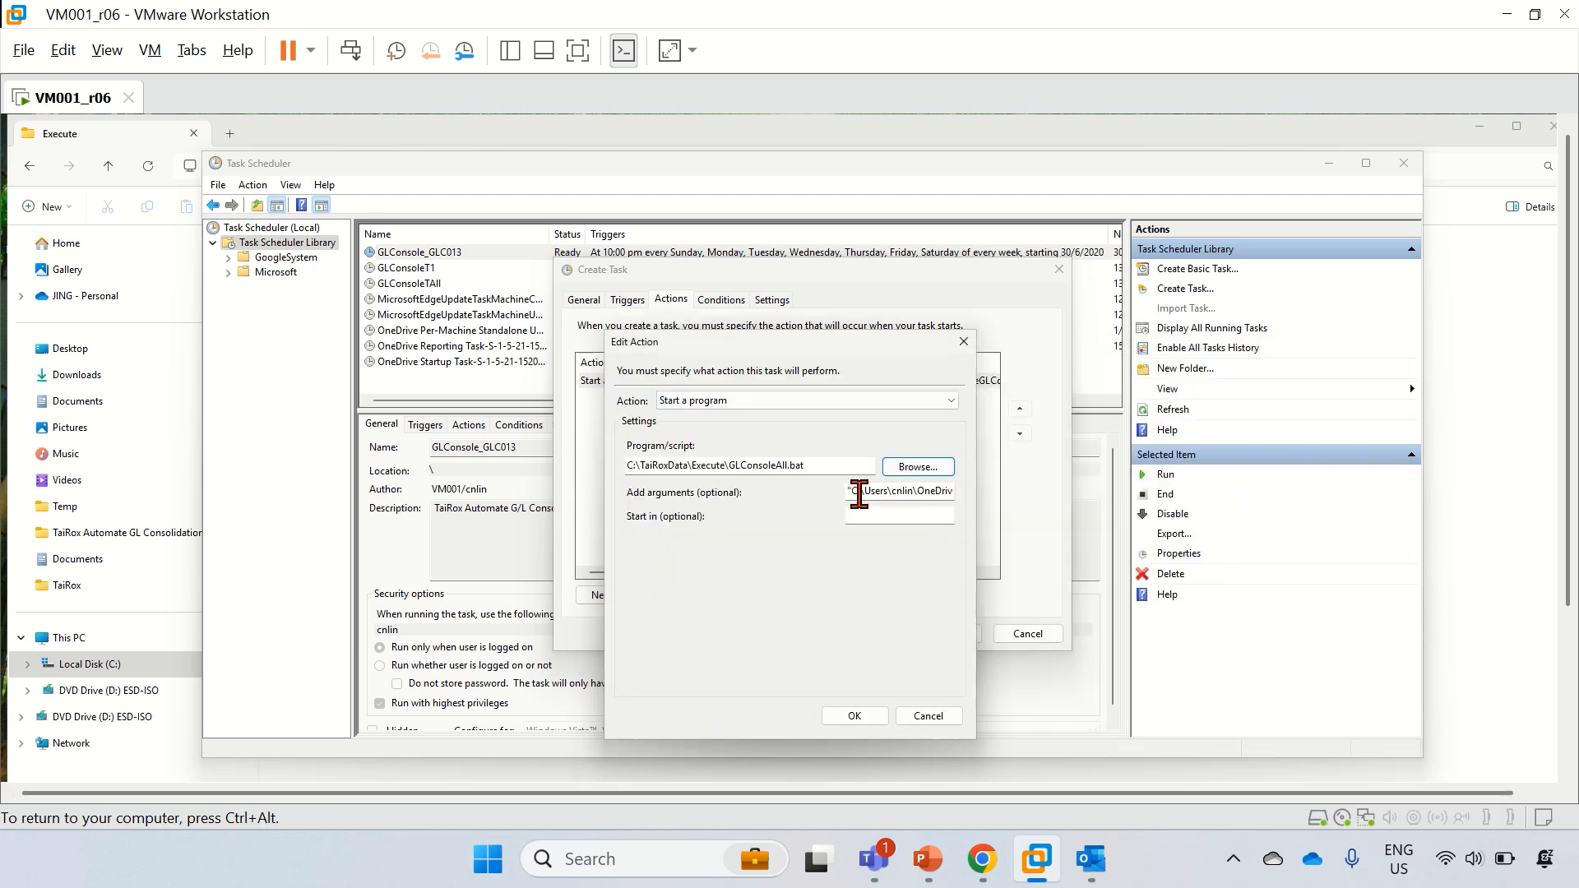
left_click_drag(852, 493, 1043, 496)
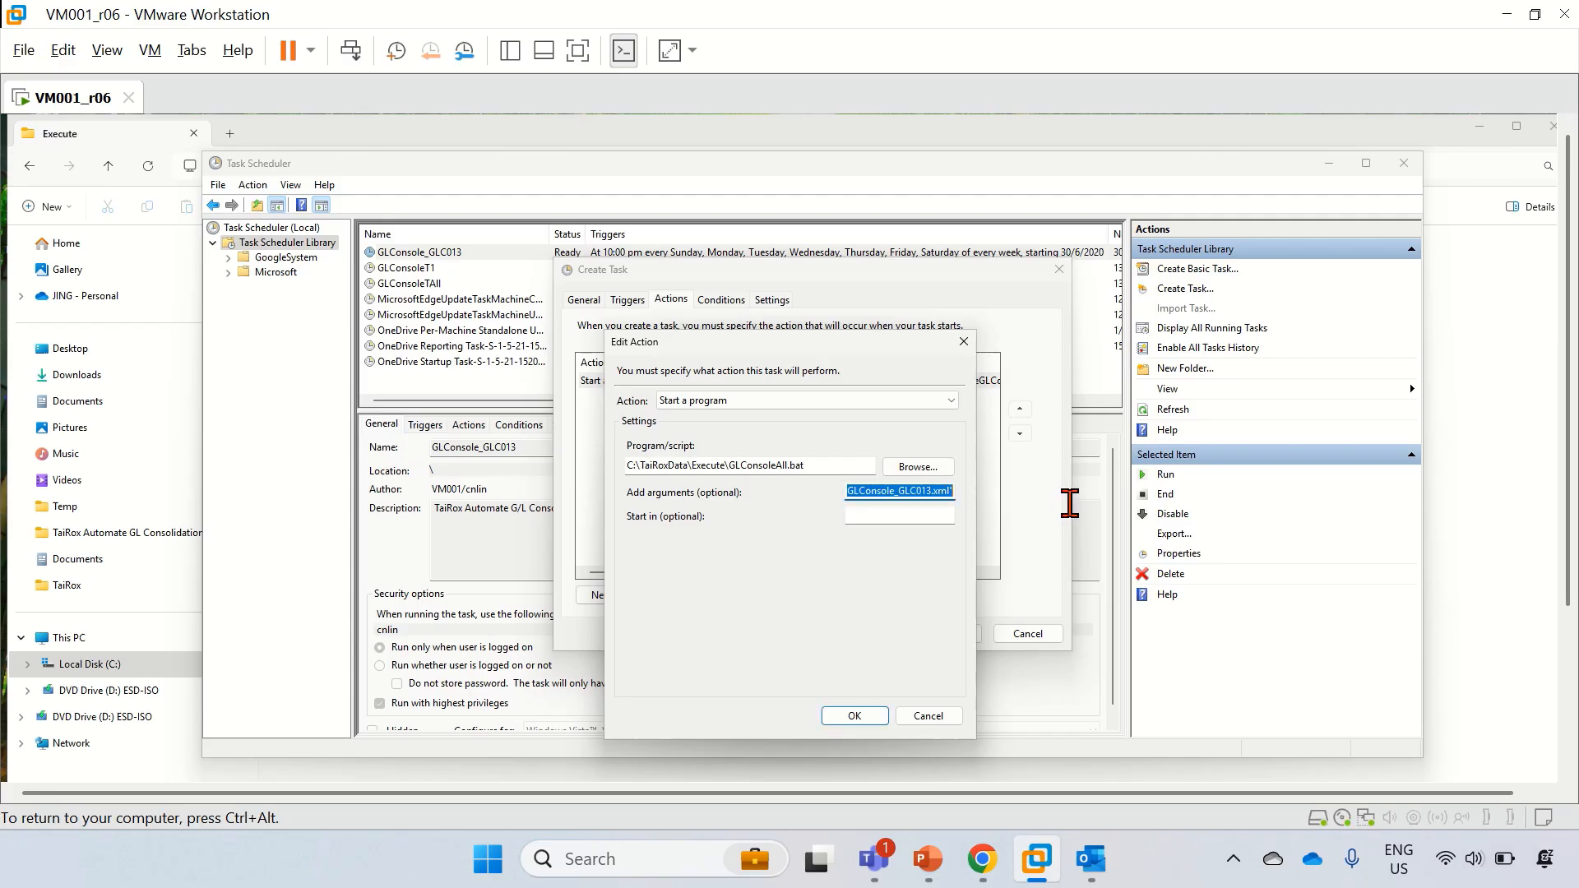
key("Delete")
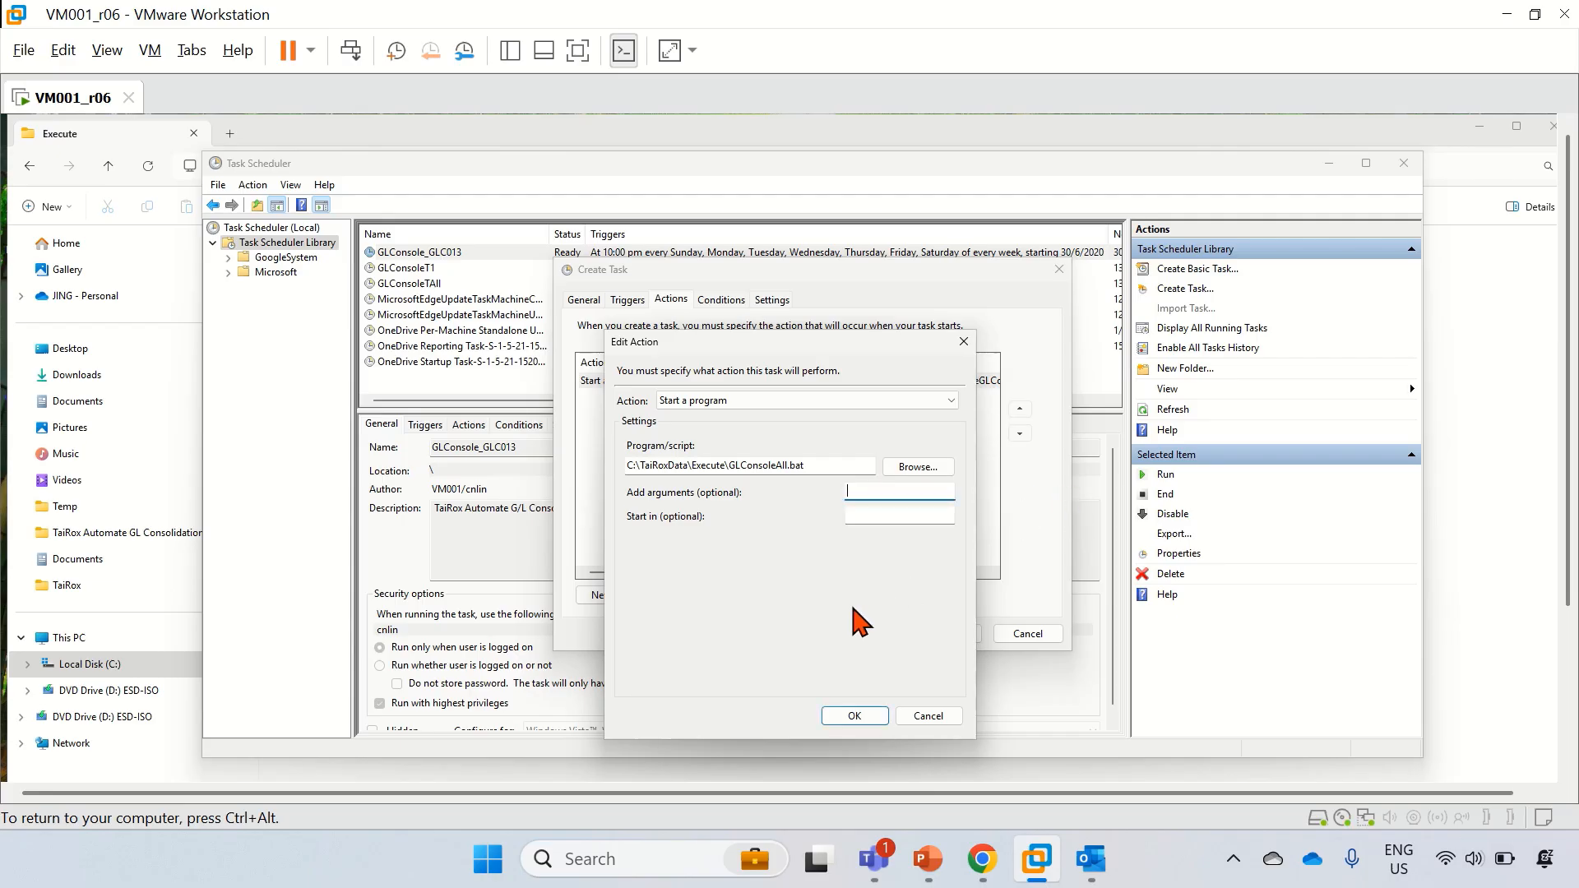
left_click(855, 715)
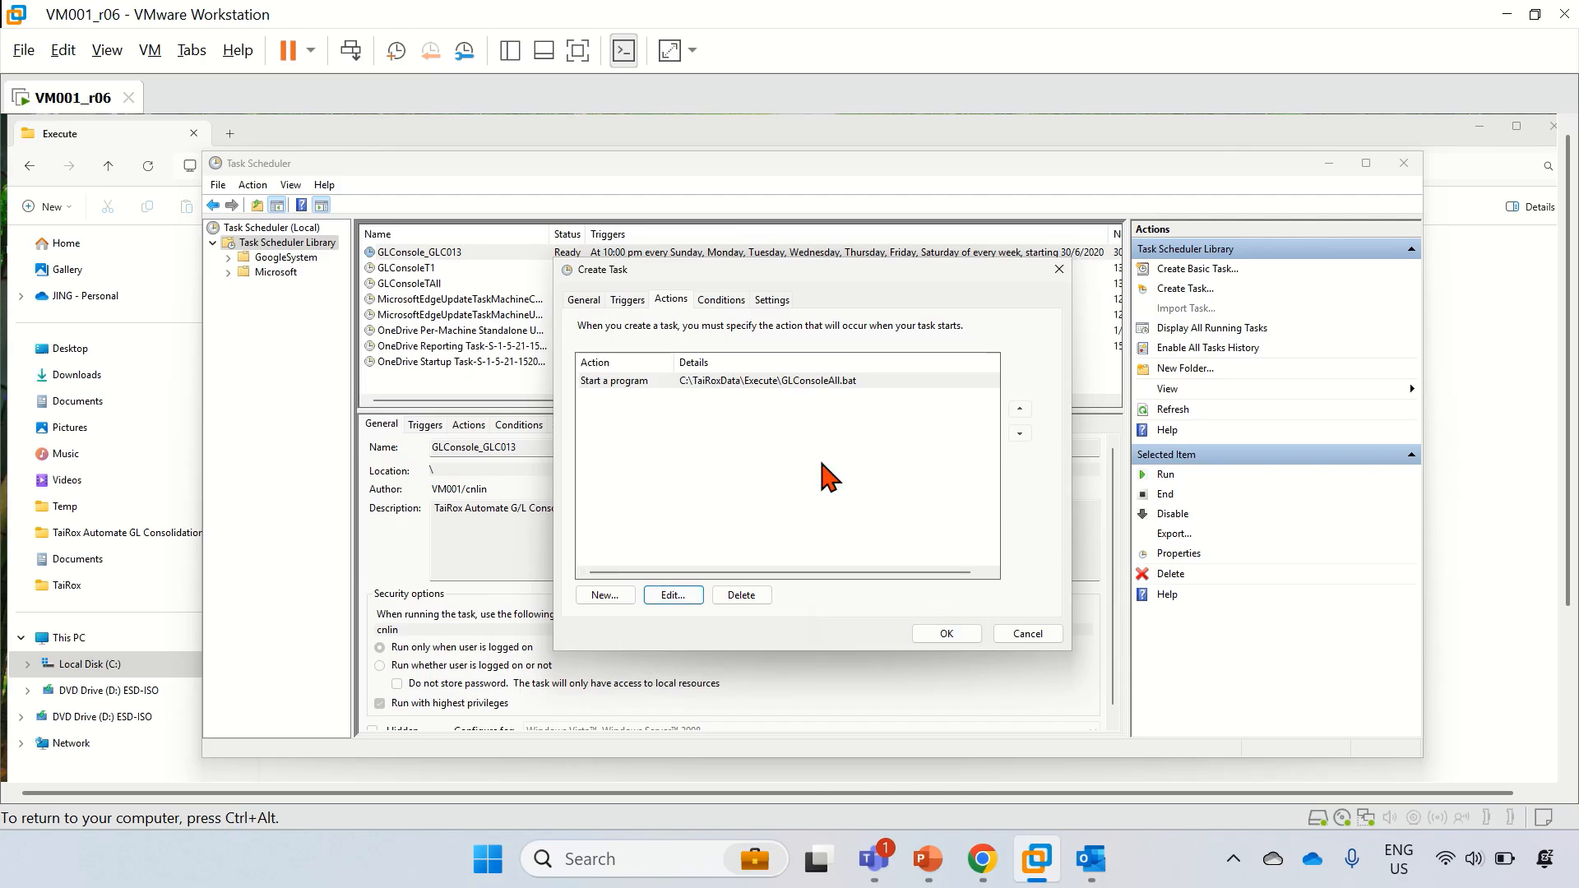
Step: Untick the AC power and Wake the computer conditions for the task
left_click(714, 303)
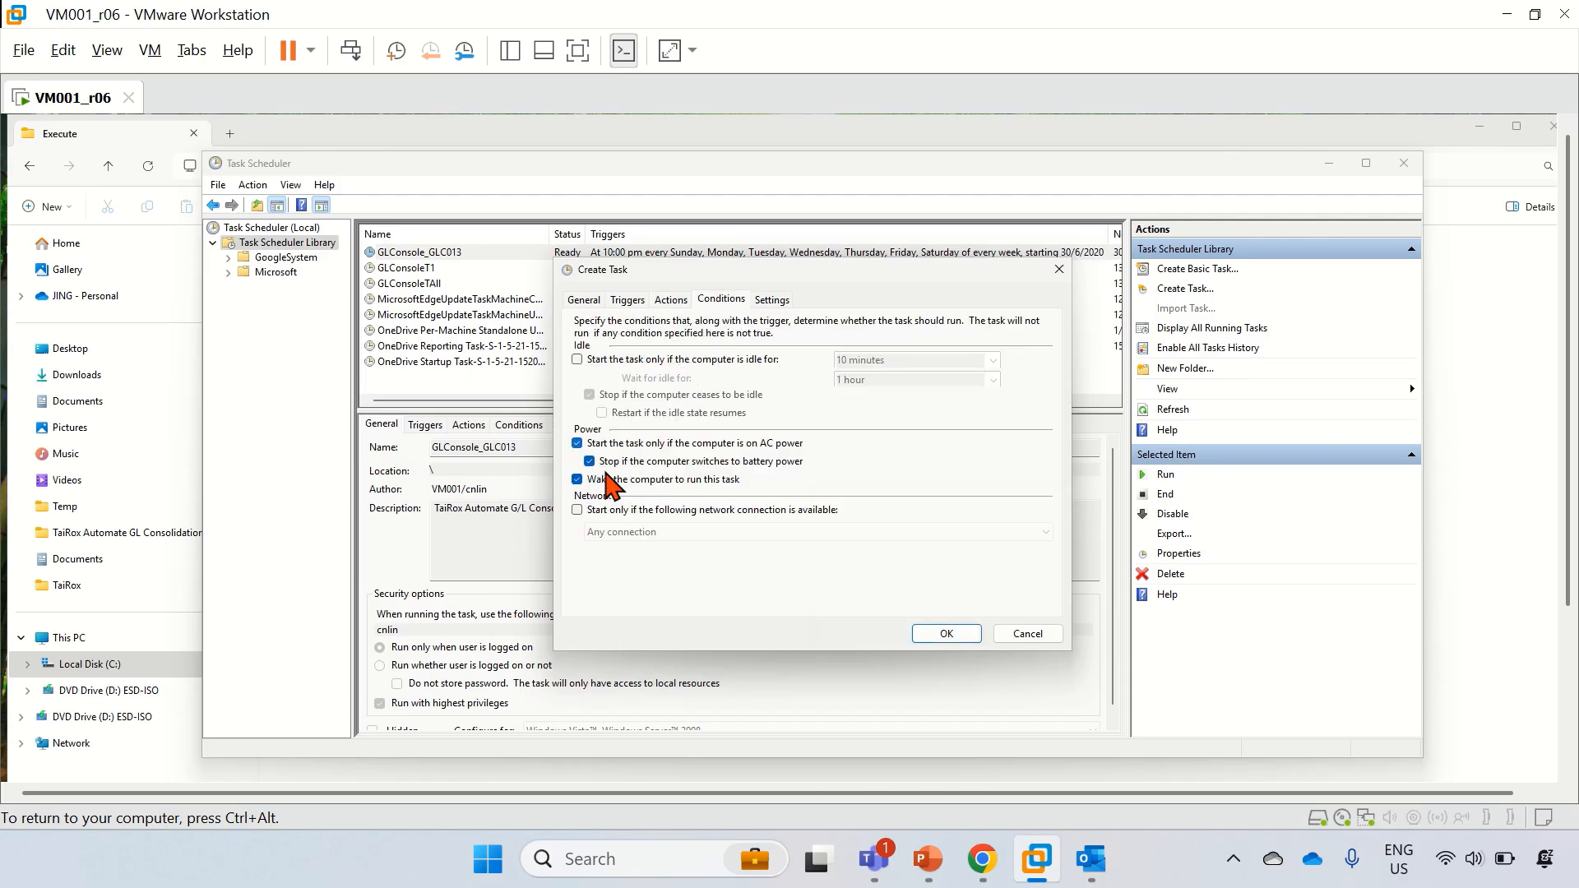
left_click(578, 444)
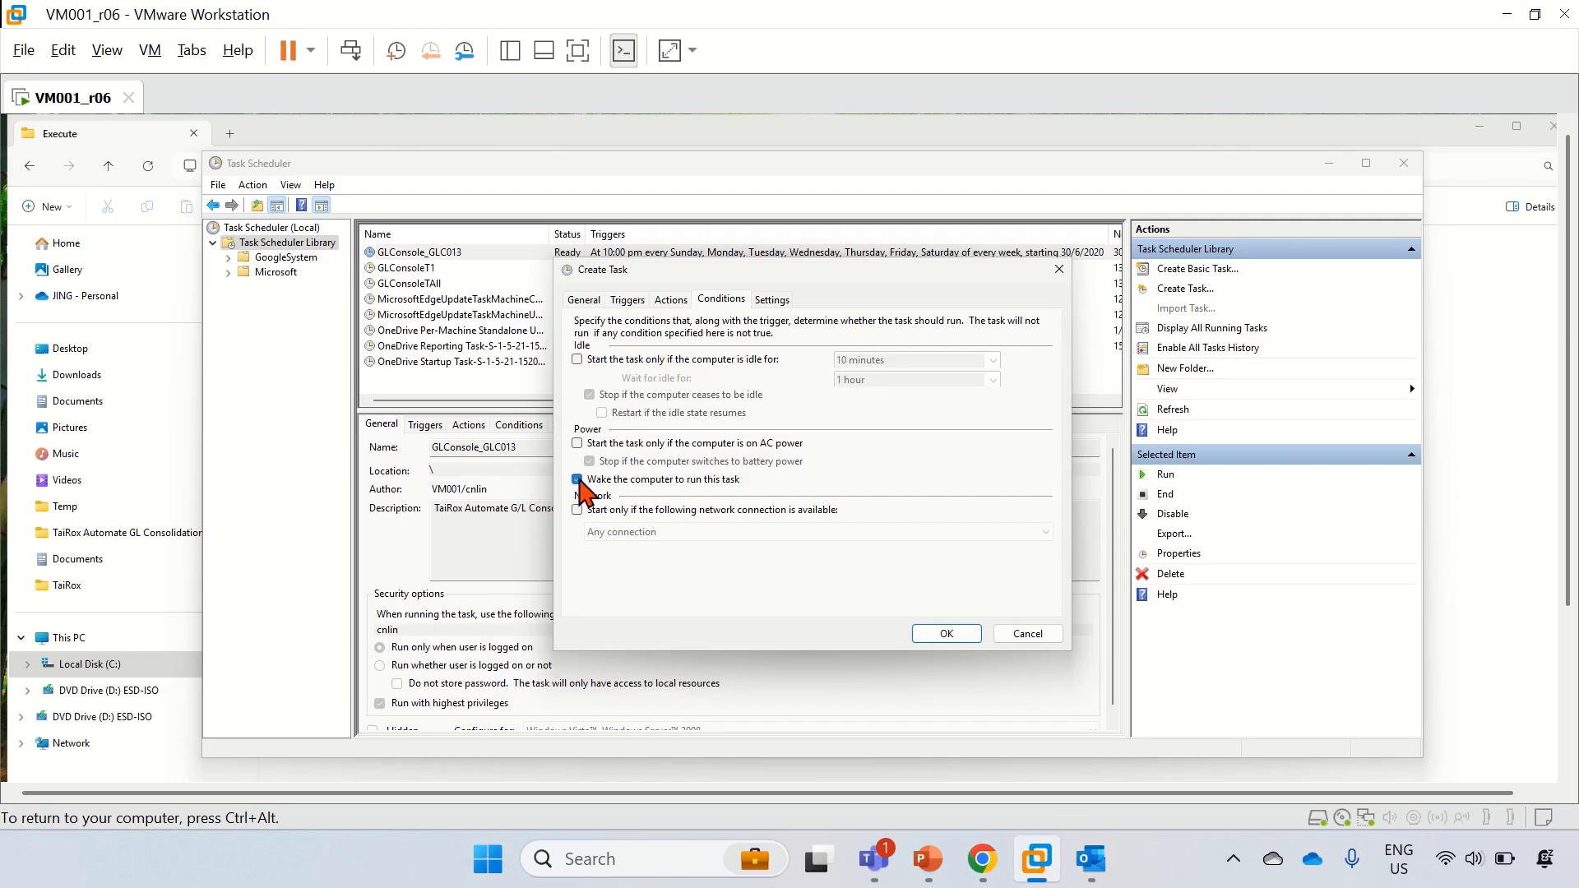
left_click(577, 479)
left_click(670, 300)
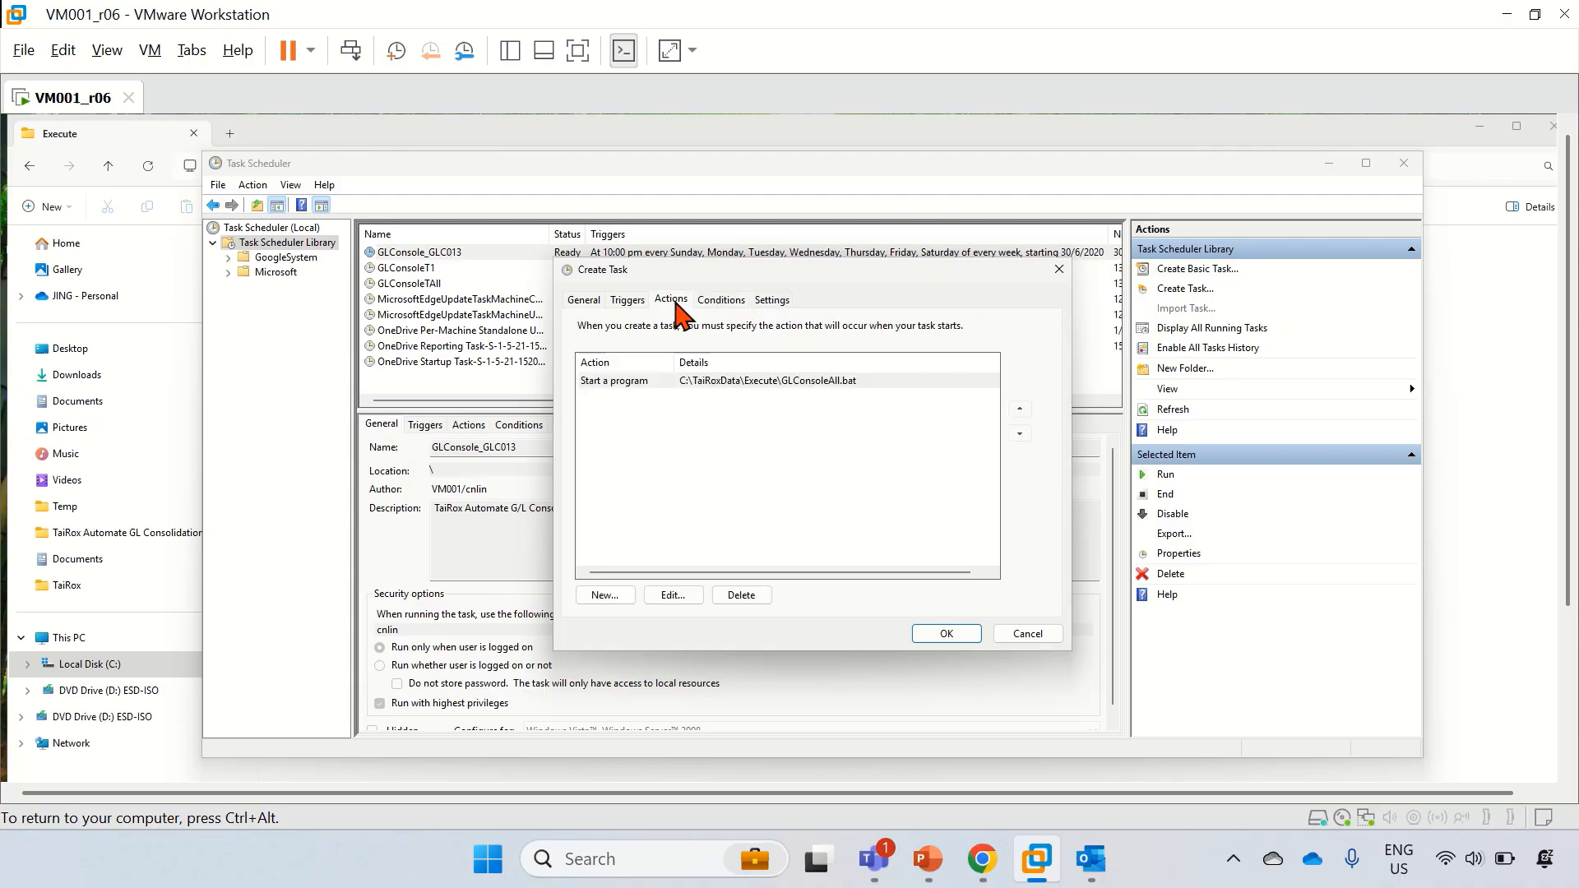
left_click(630, 300)
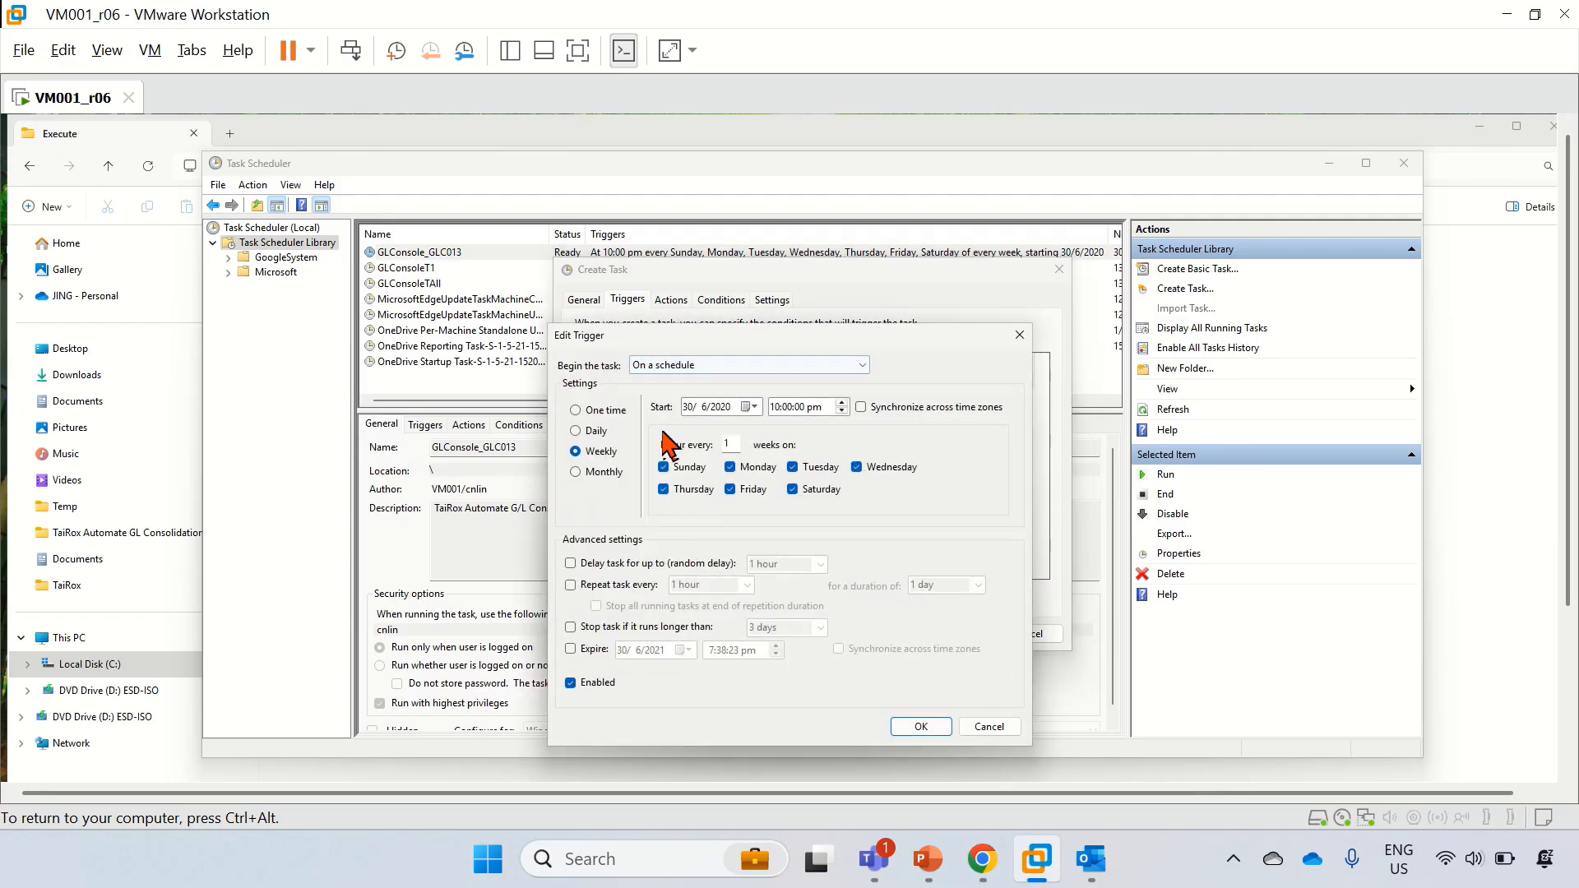
Step: Change the trigger to Monthly, all months, Last day at 10:00 pm, and save GLConsoleTestAll
left_click(601, 473)
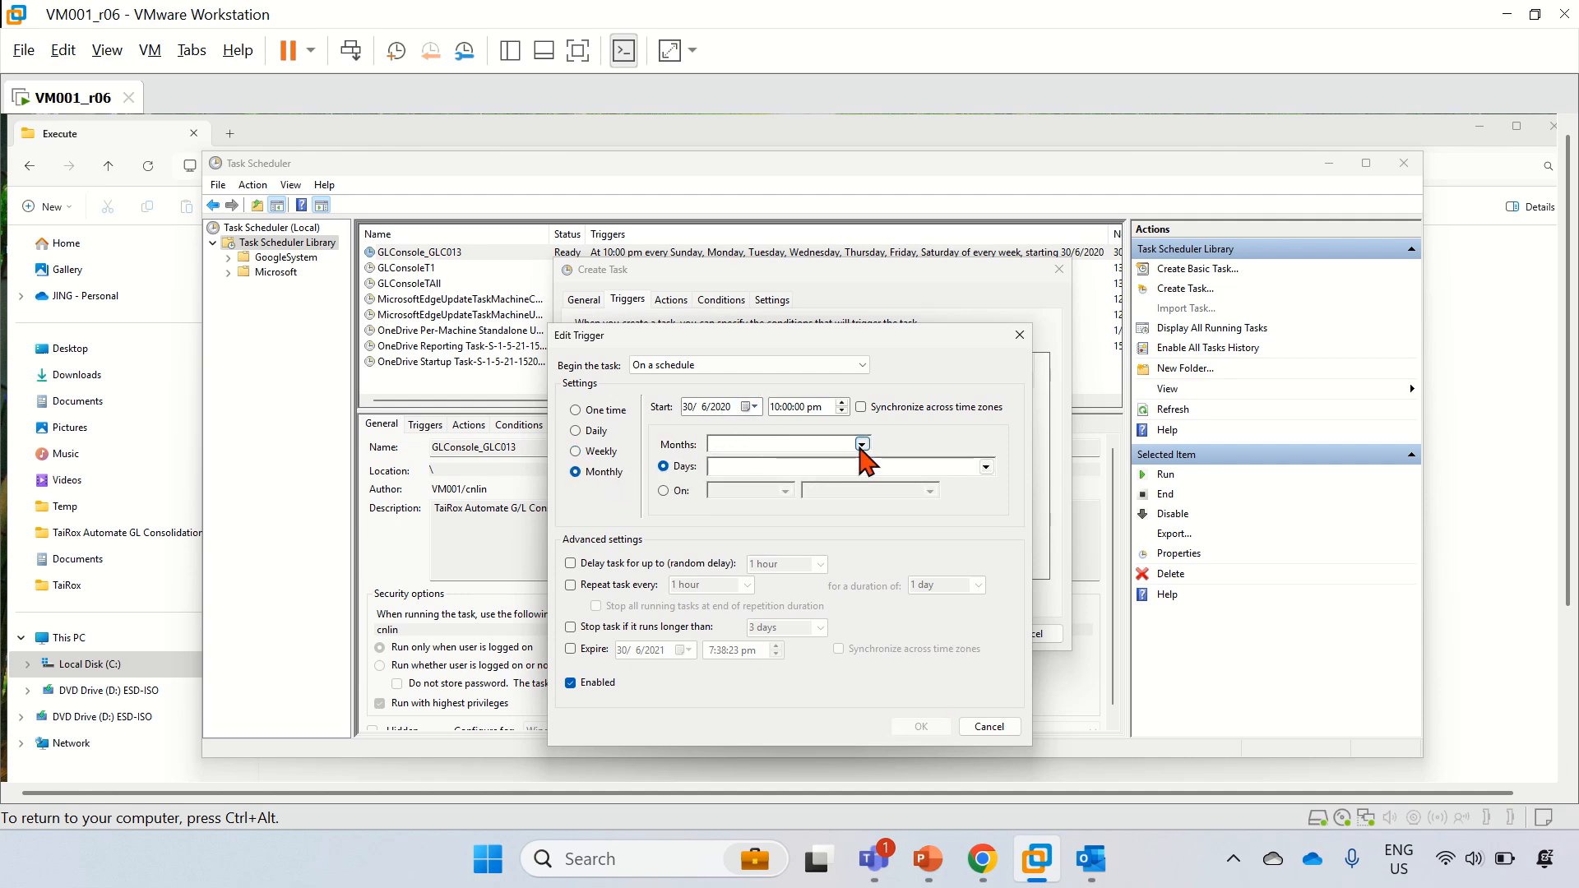
left_click(861, 445)
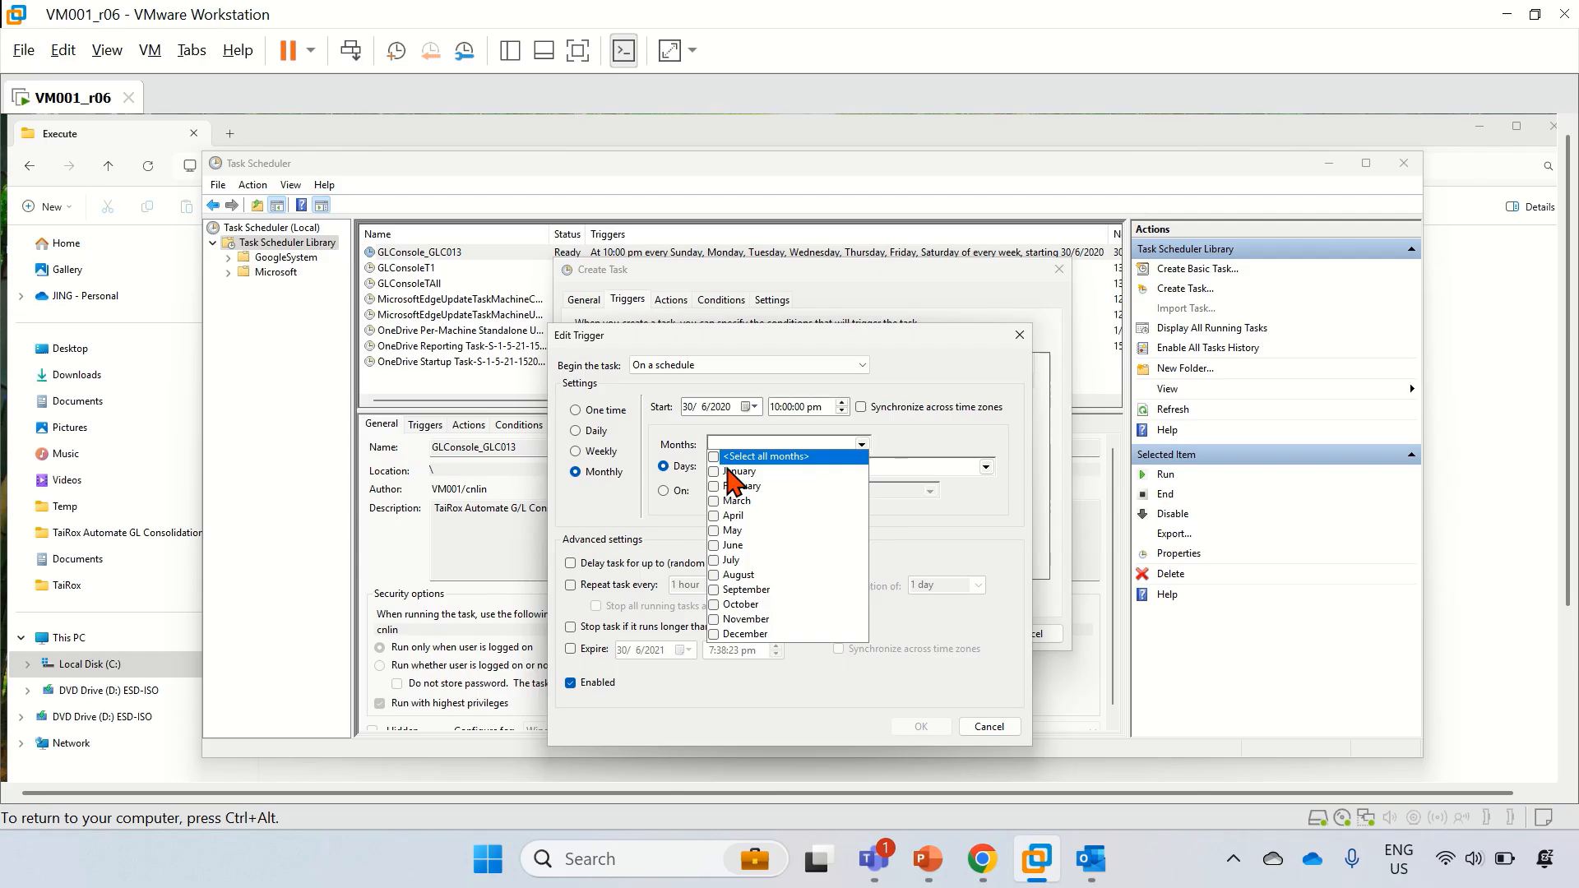
left_click(716, 471)
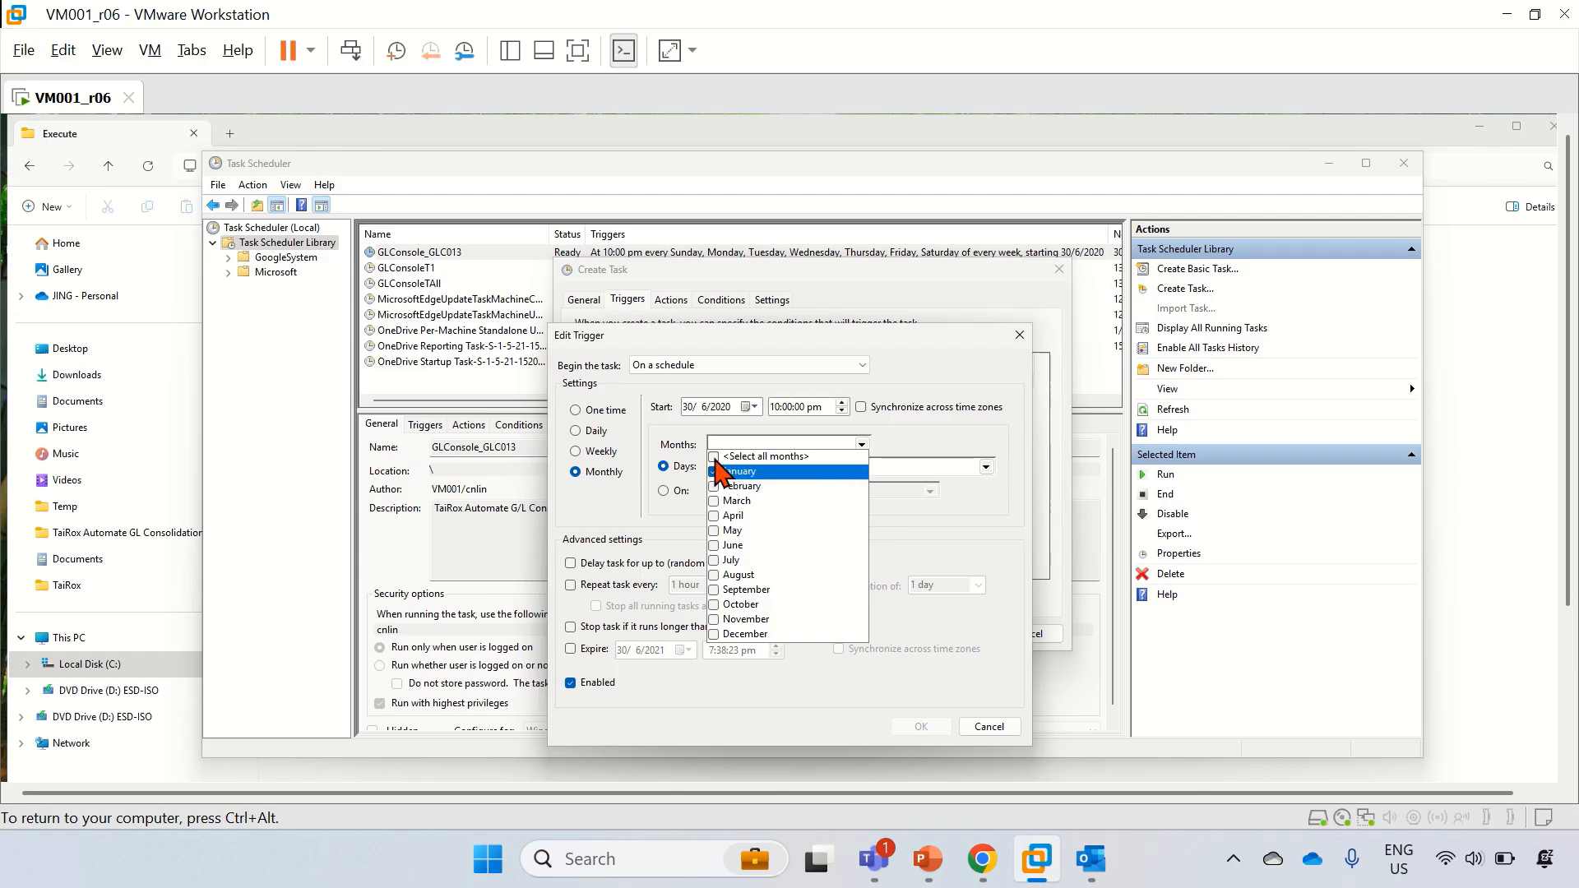
left_click(714, 456)
left_click(986, 514)
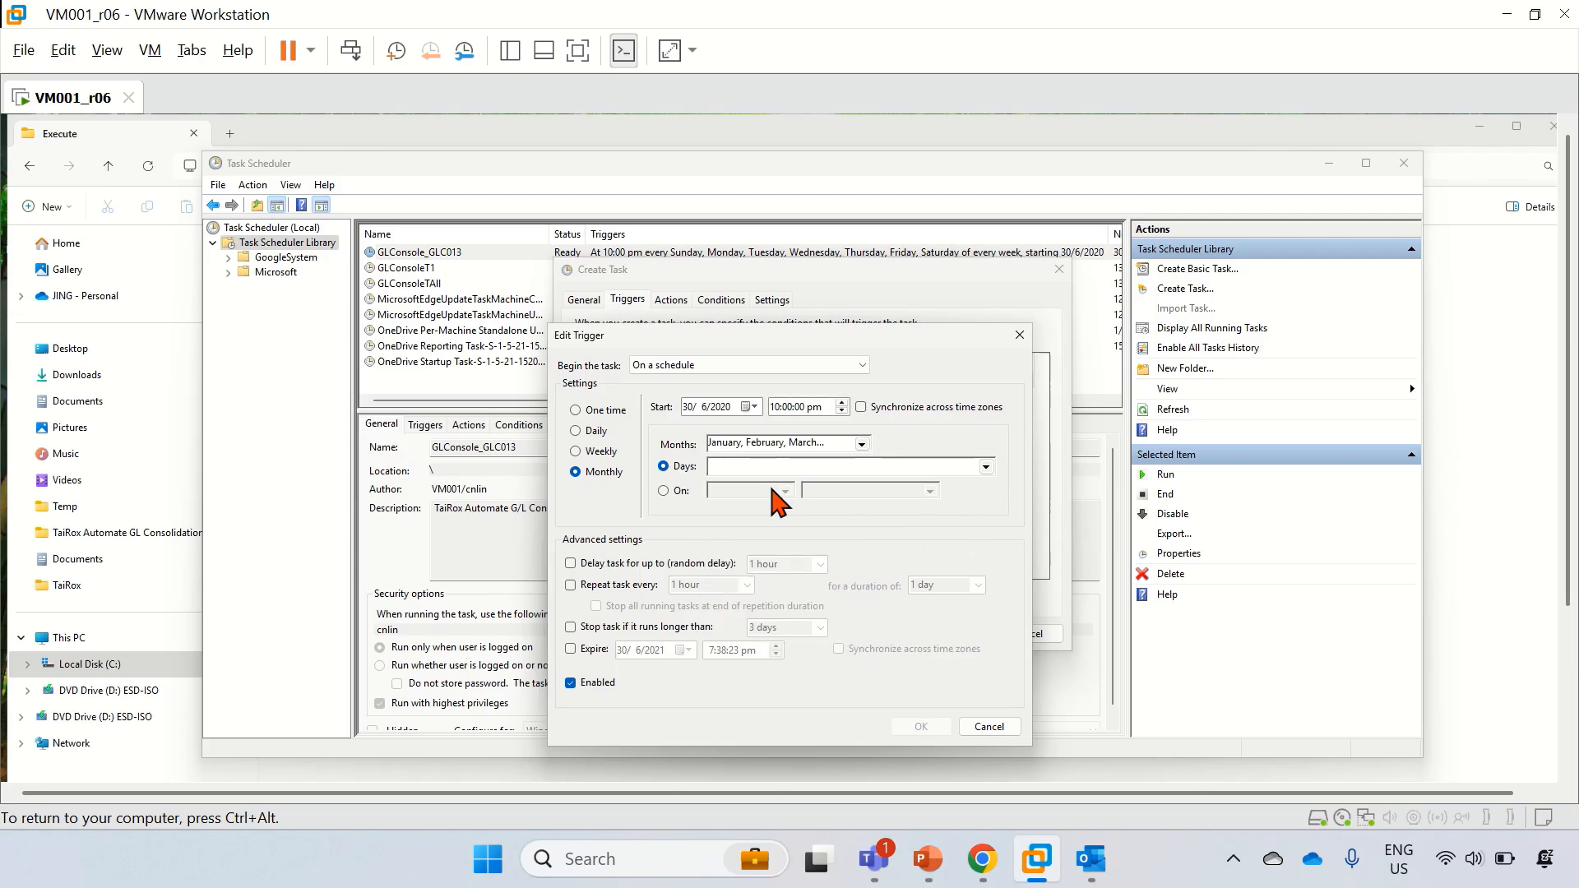
left_click(984, 467)
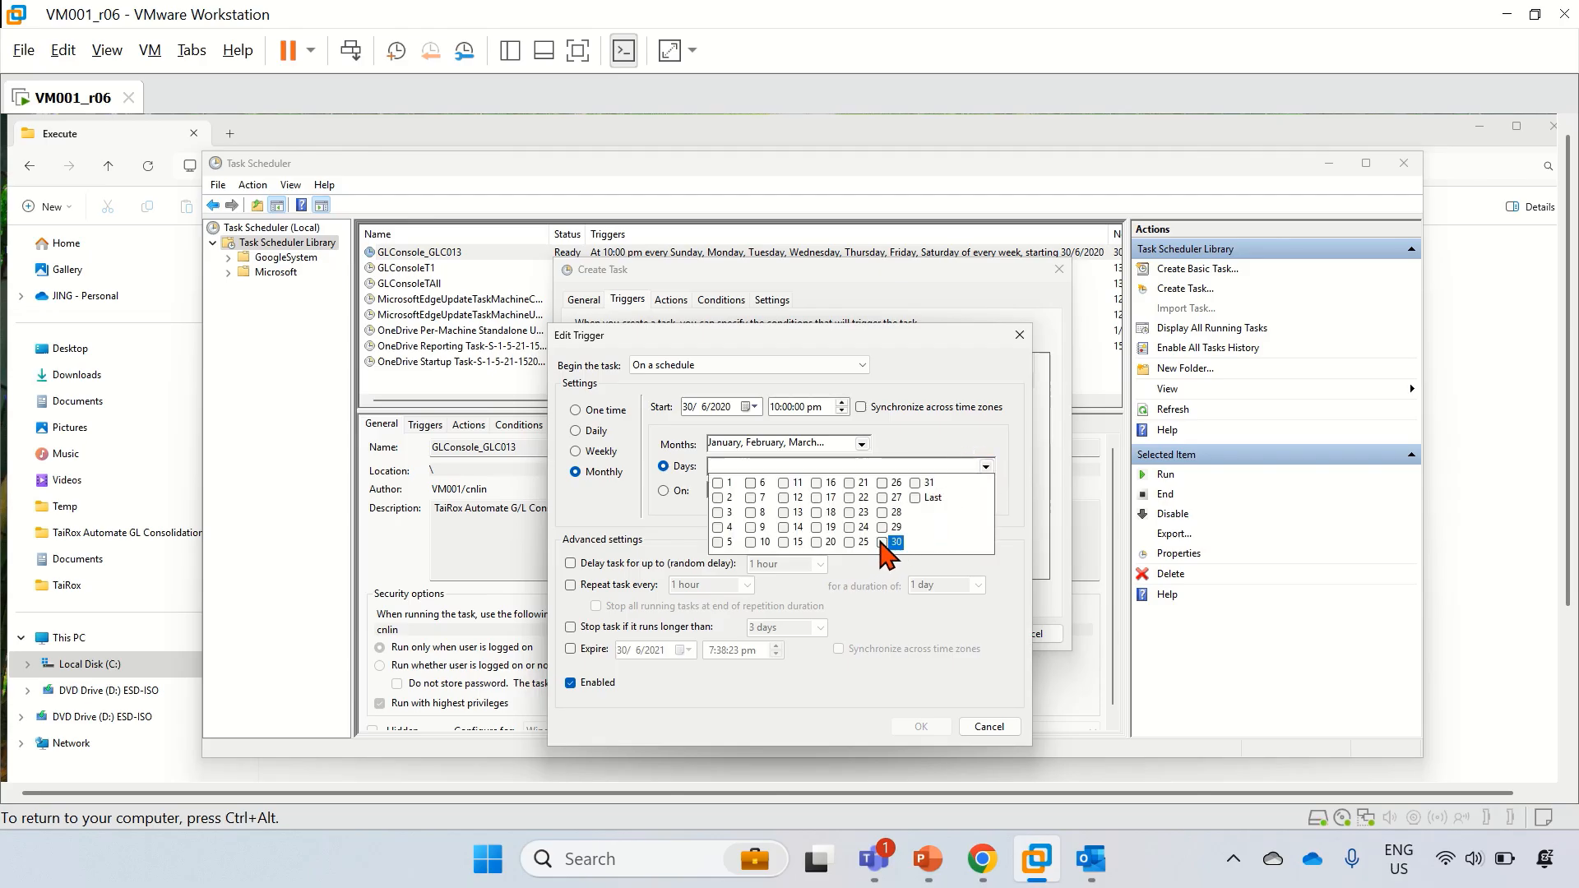
left_click(914, 499)
left_click(613, 518)
left_click(921, 726)
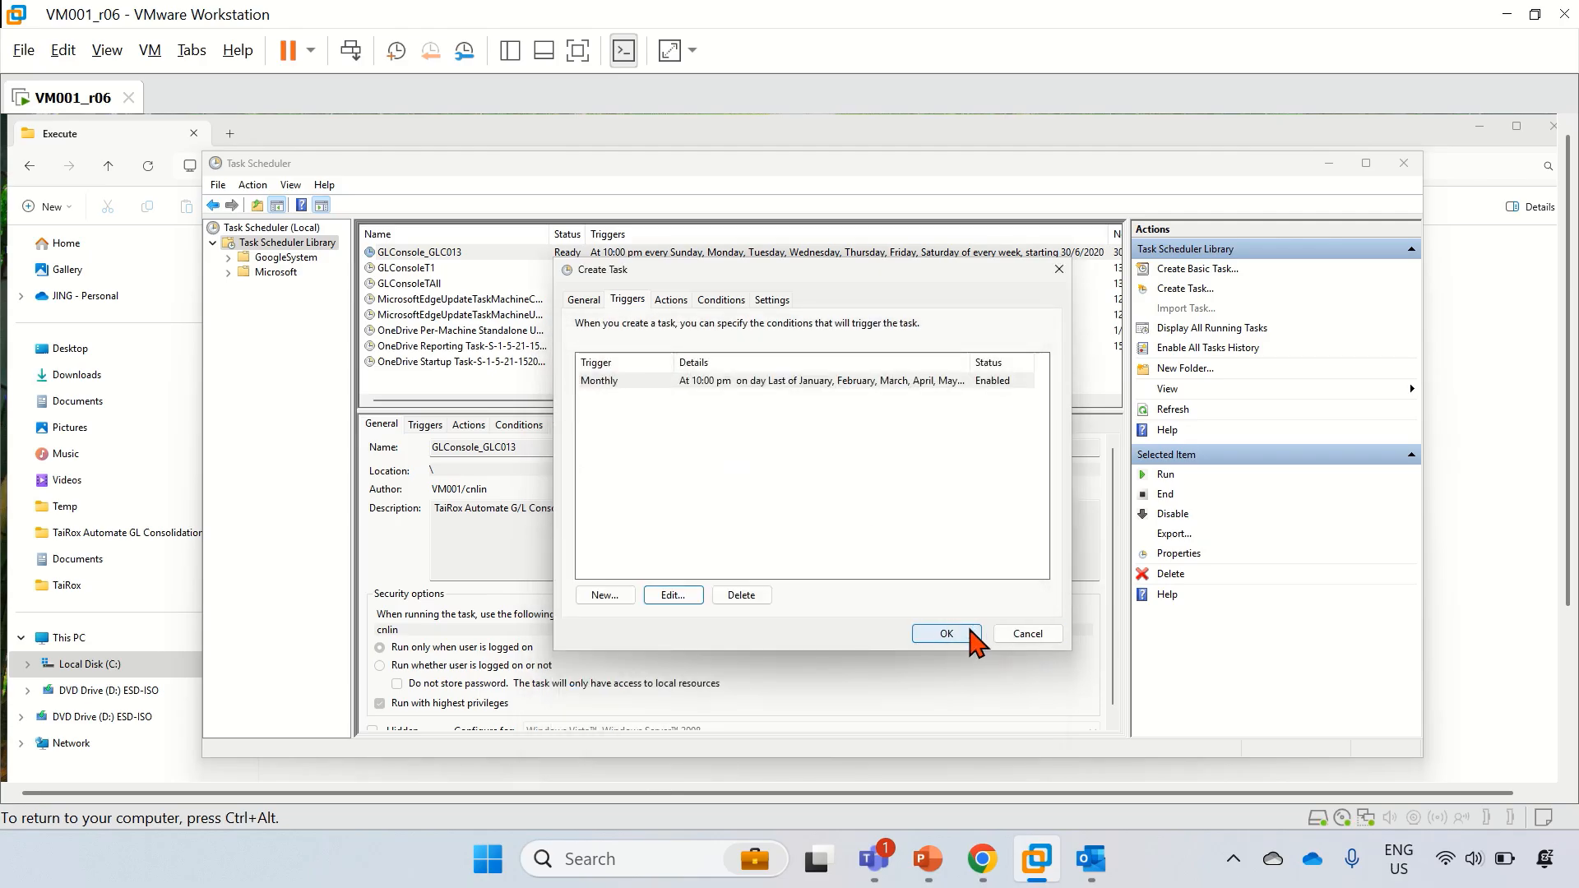
left_click(945, 633)
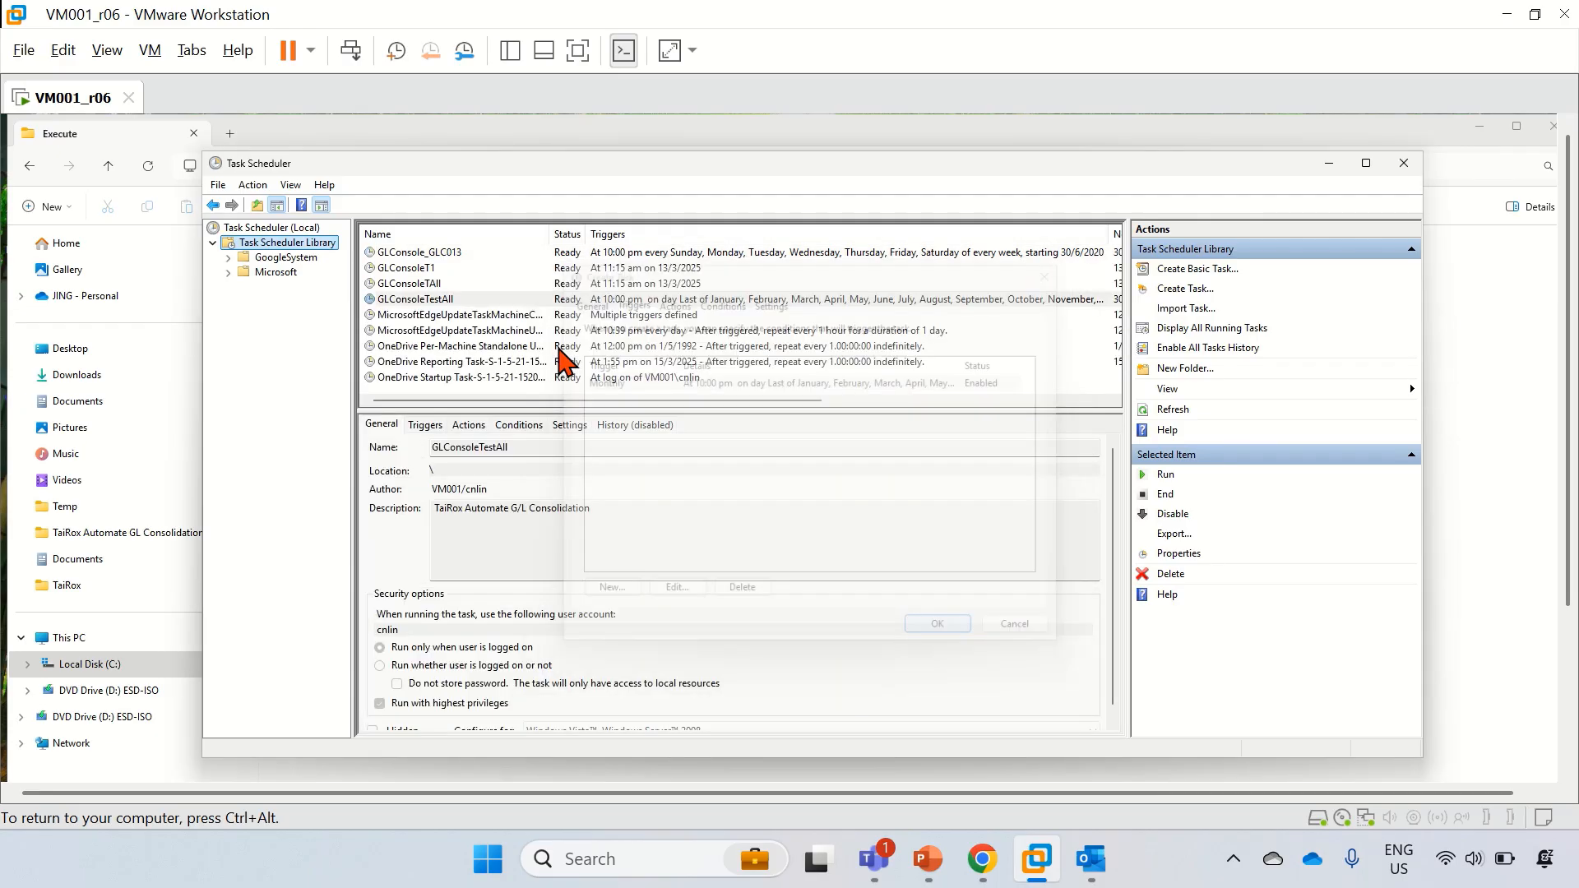
Step: Select GLConsoleTestAll, exit Sage 300, and run the task immediately
left_click(423, 301)
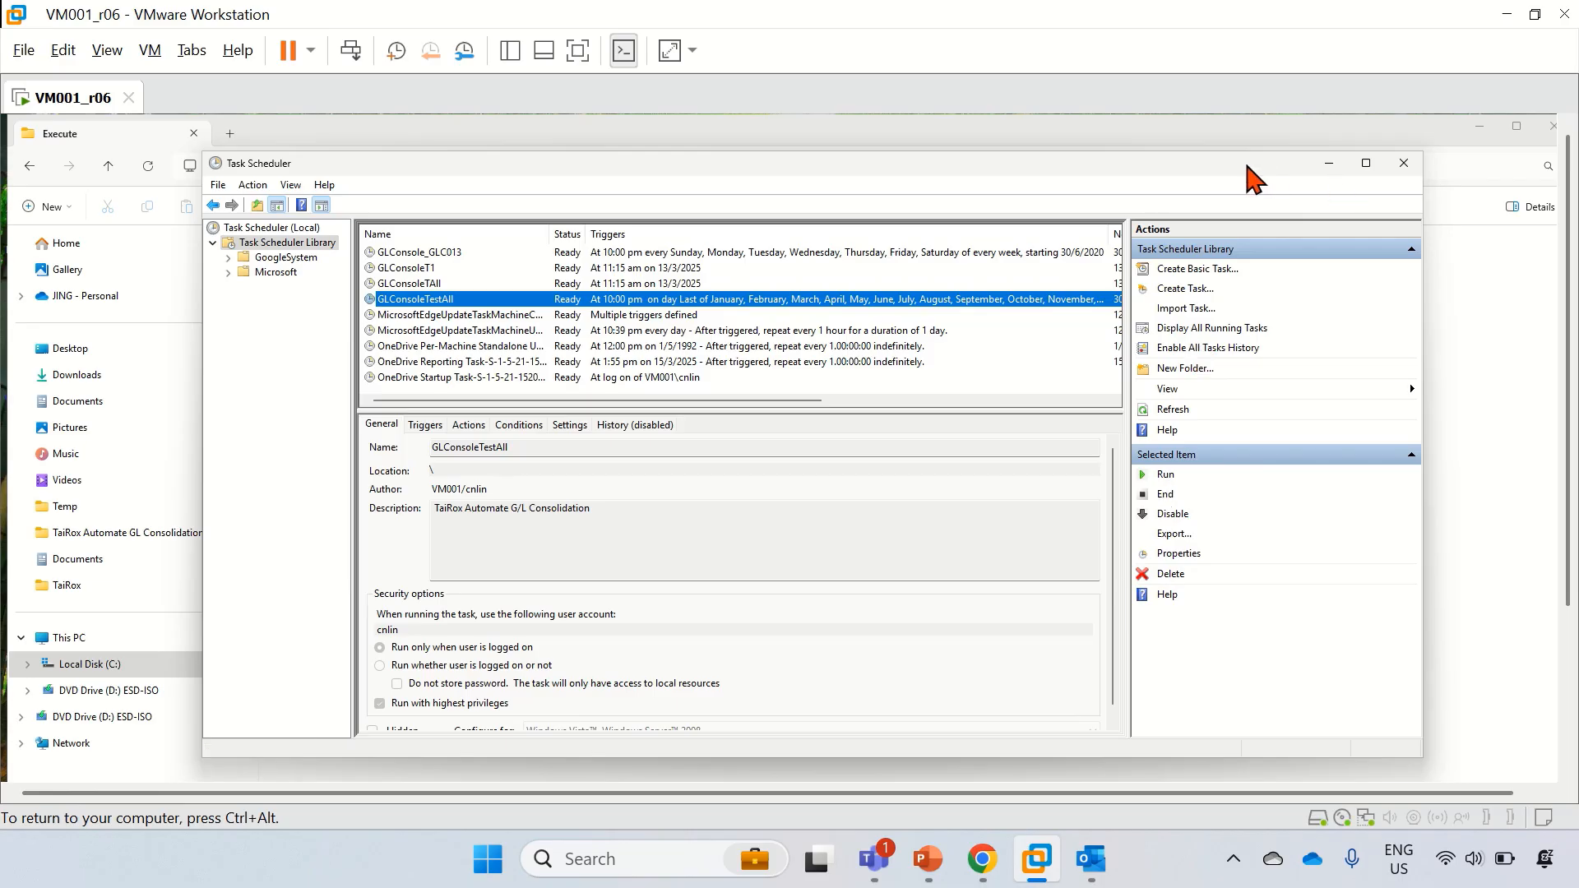
left_click_drag(1247, 167, 1245, 138)
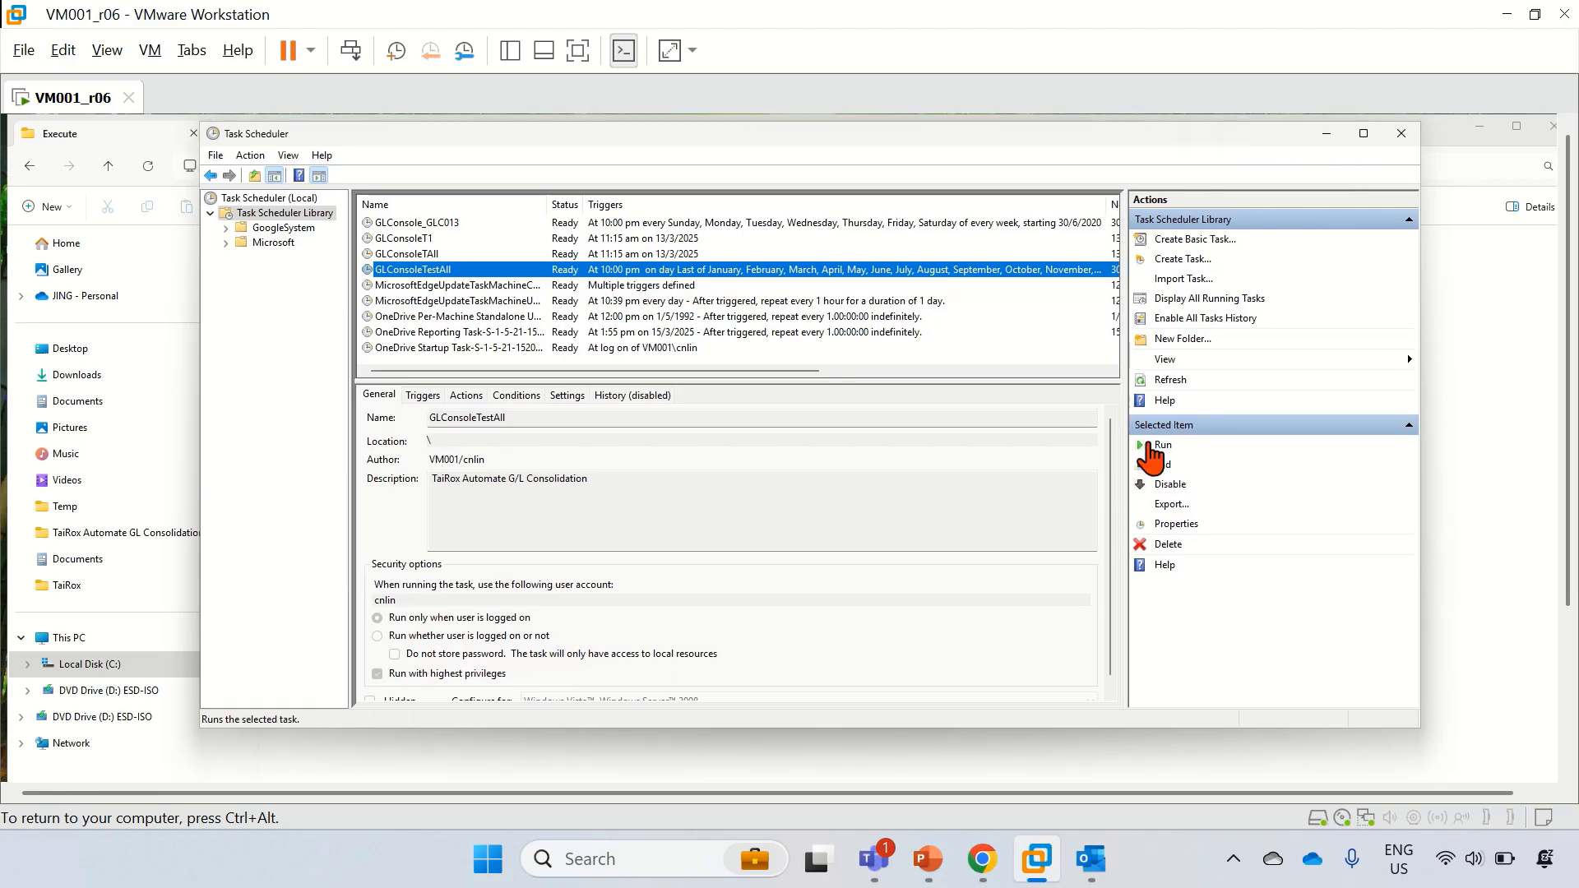
left_click(1570, 639)
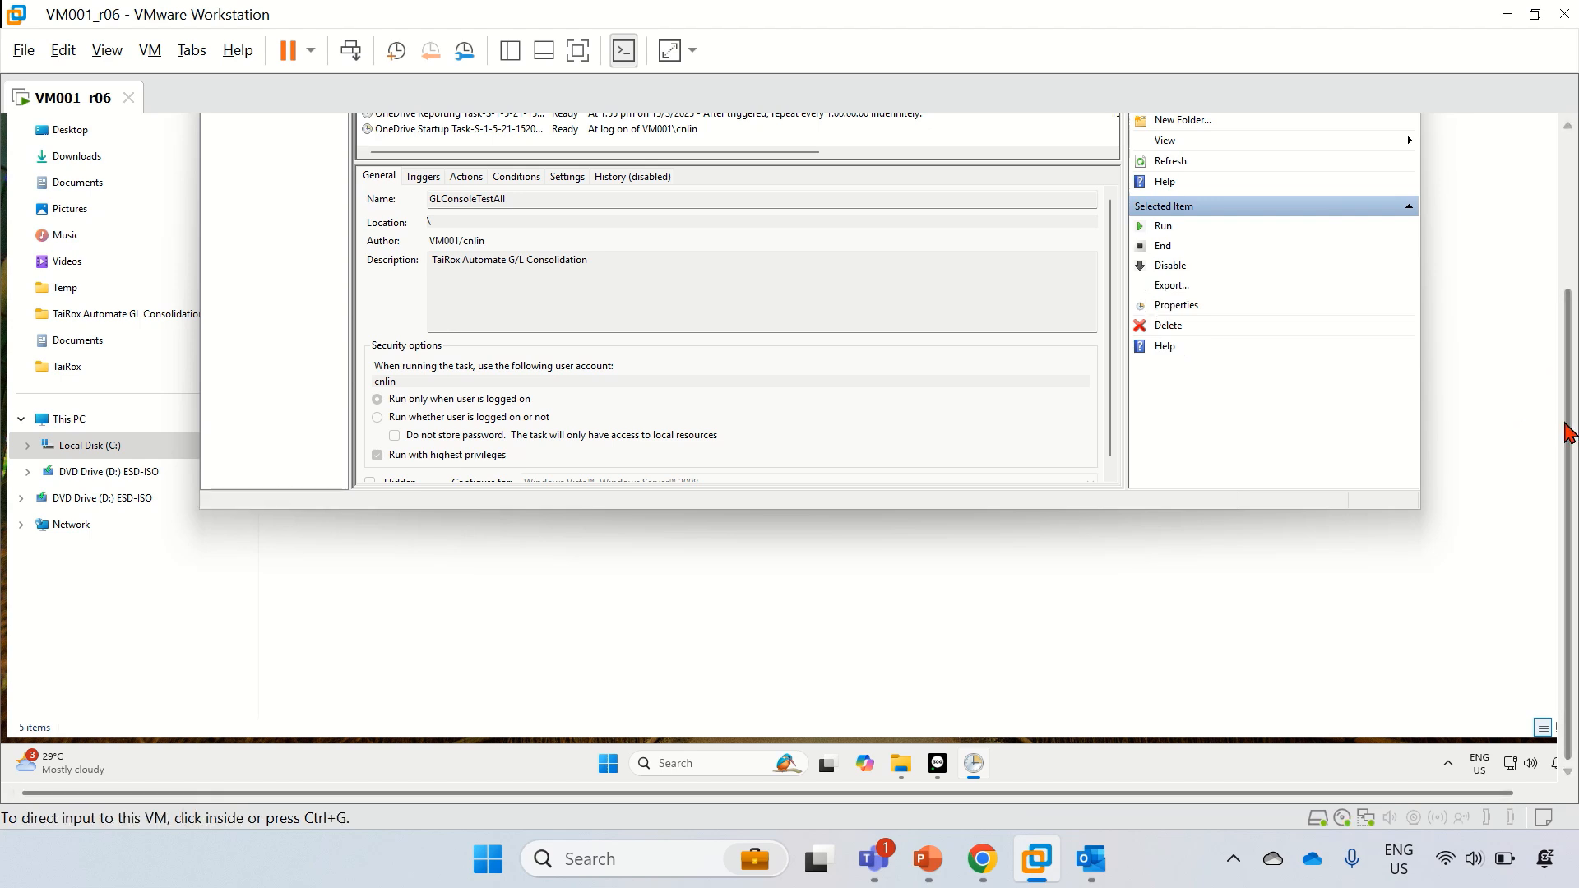
left_click(939, 764)
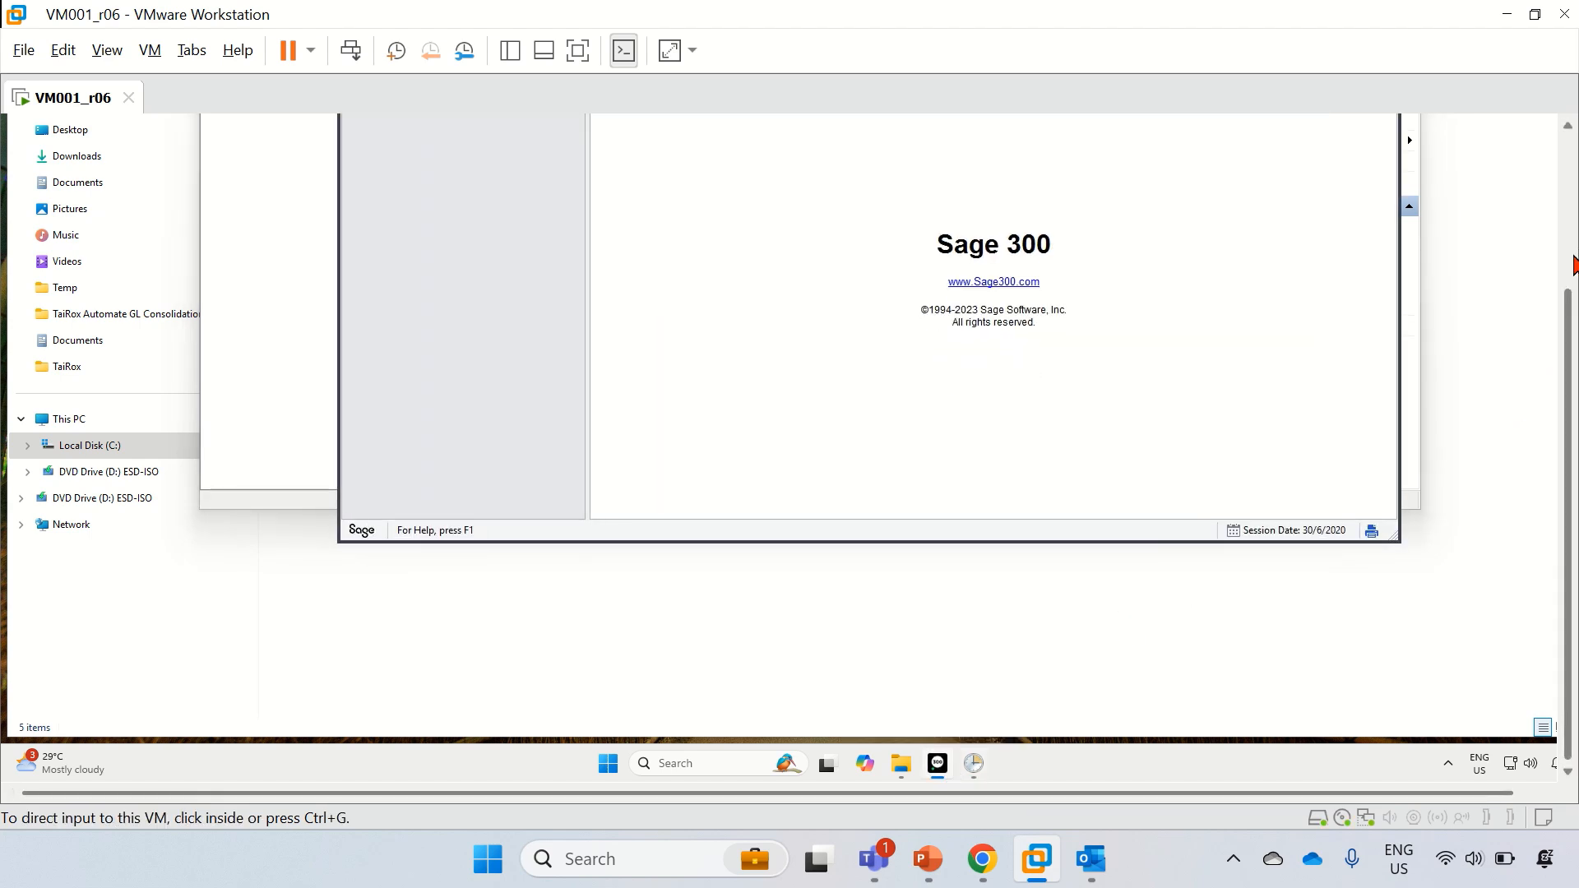
left_click(1570, 260)
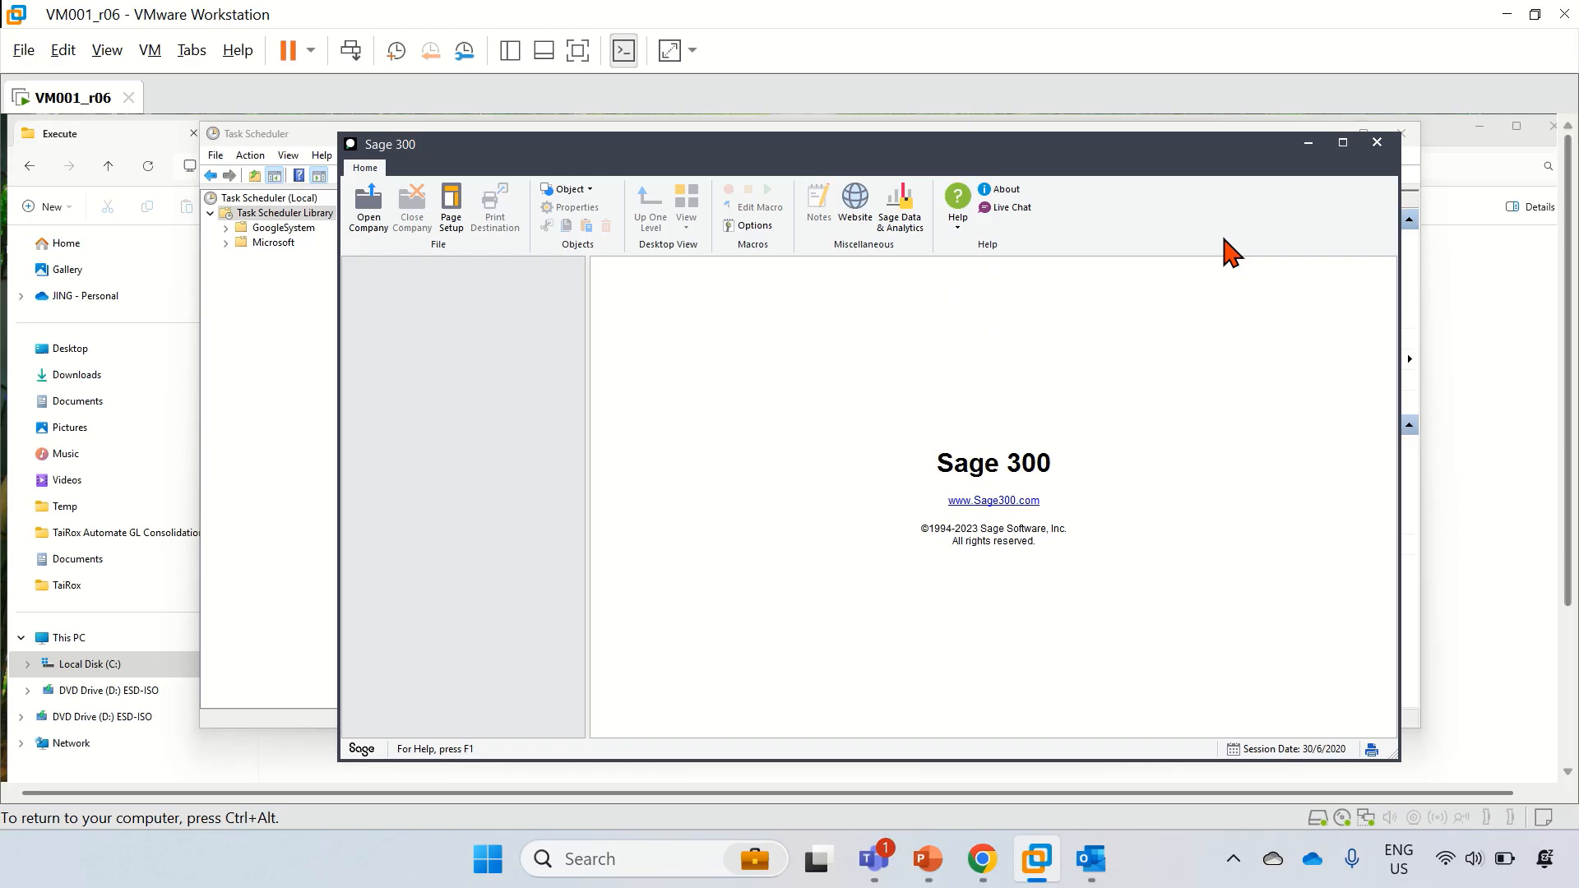
left_click(1377, 146)
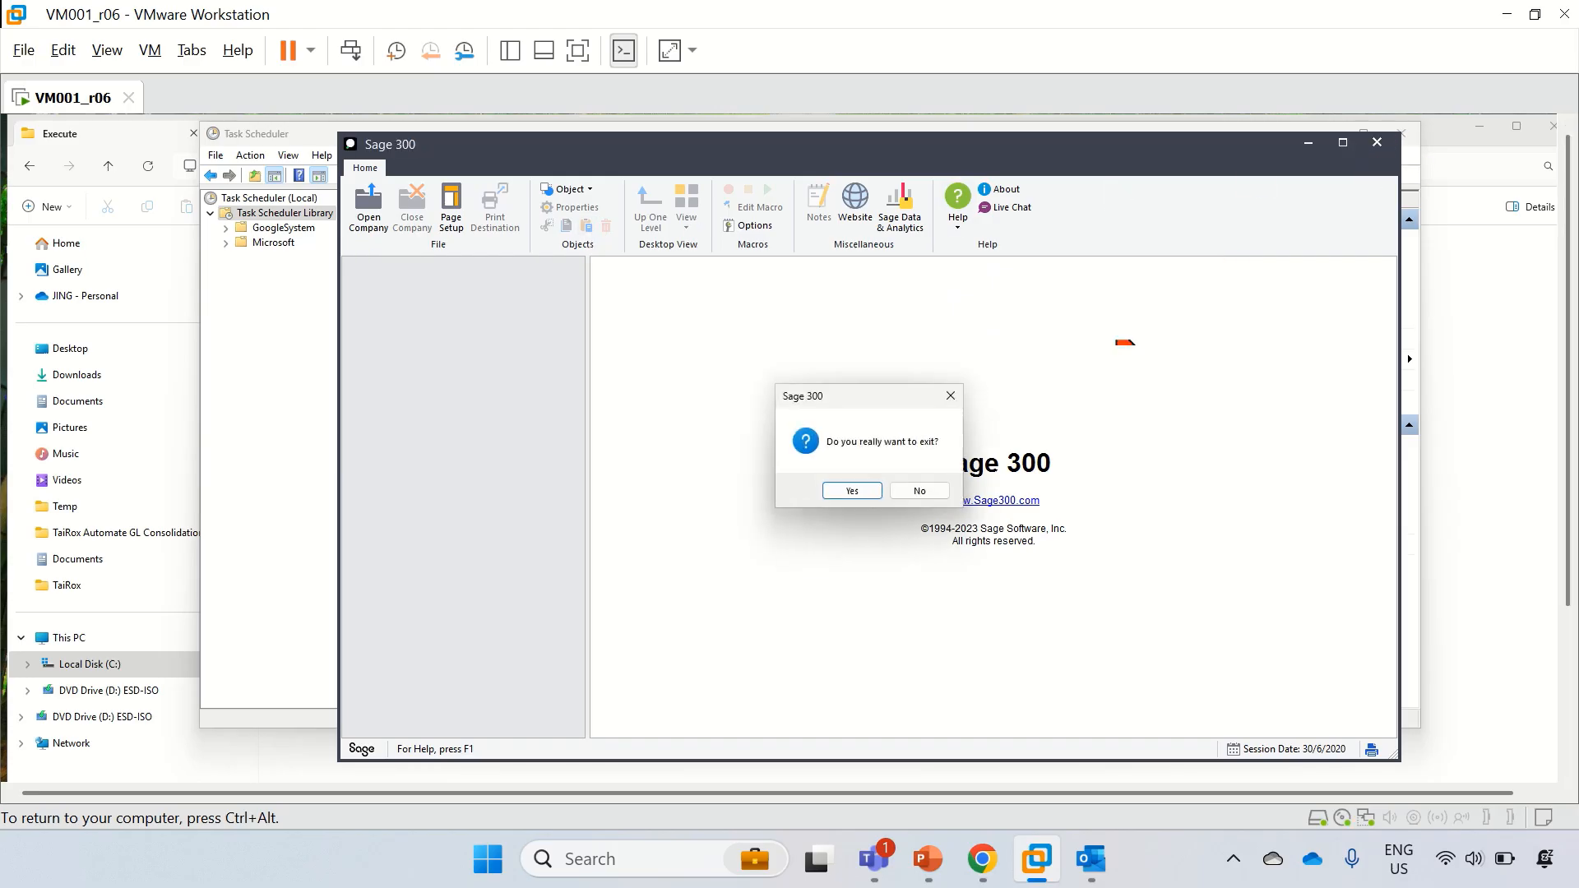
left_click(863, 495)
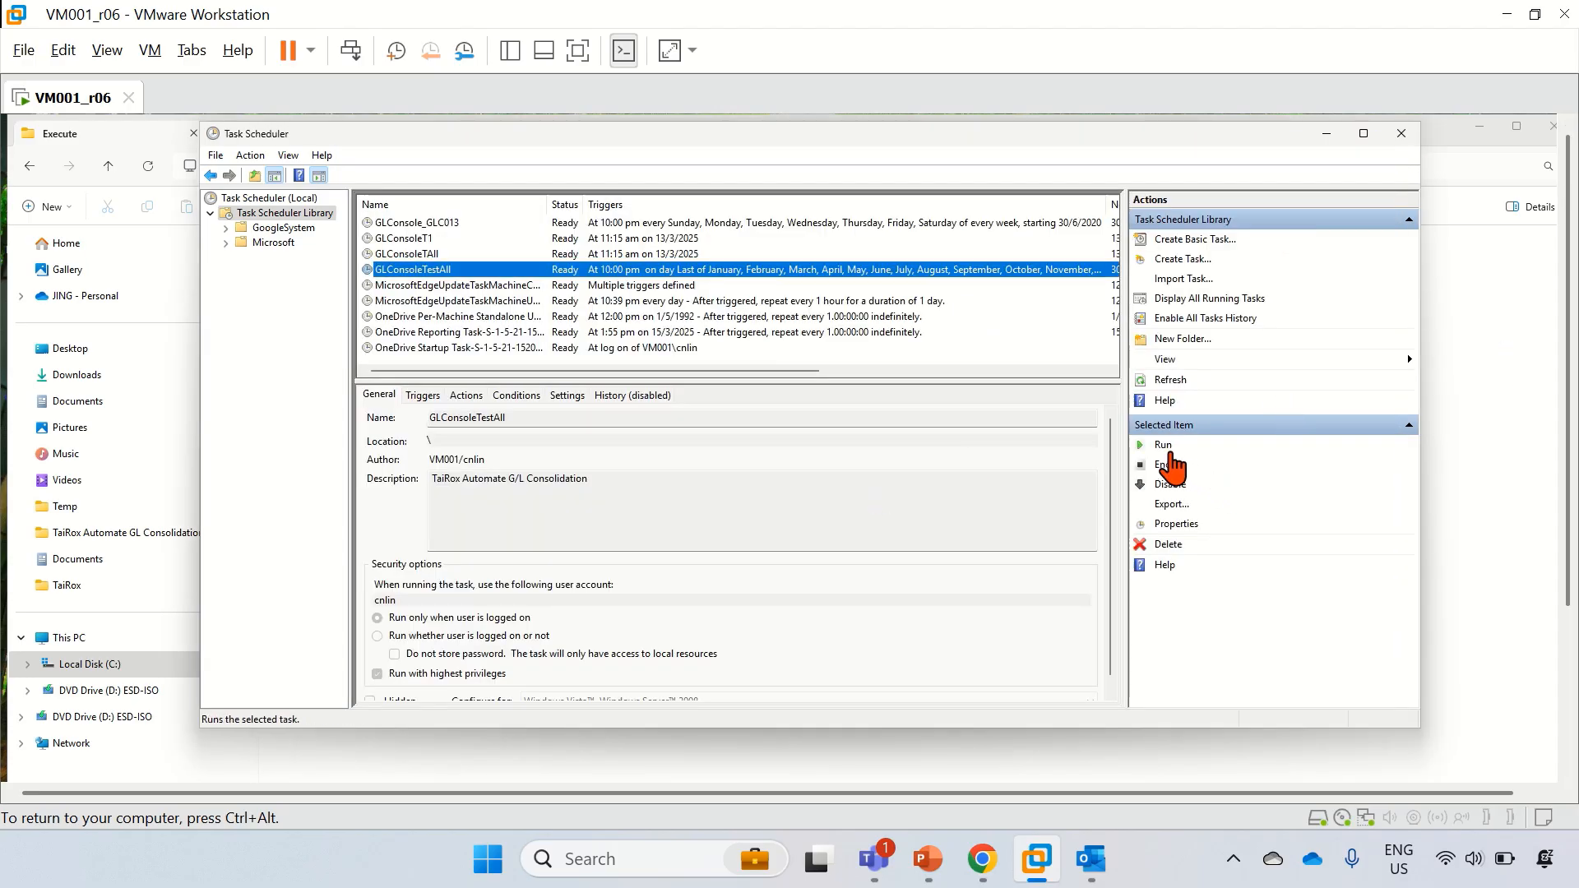
left_click(1164, 447)
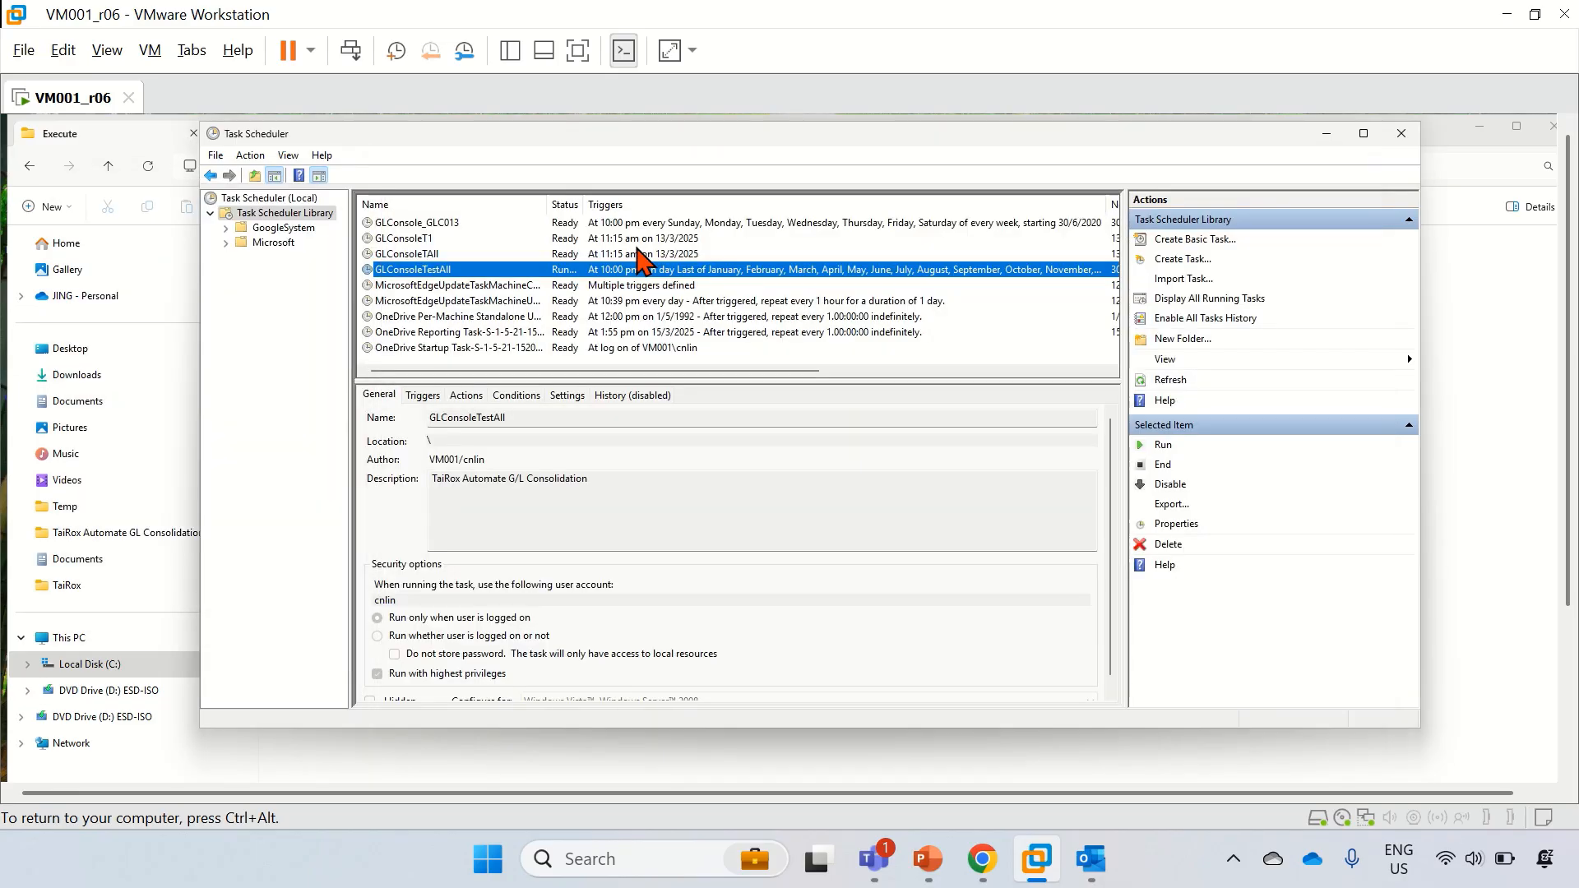
Step: While GLConsoleTestAll runs, bring Outlook forward to view the Task Scheduler notification emails
left_click(1573, 754)
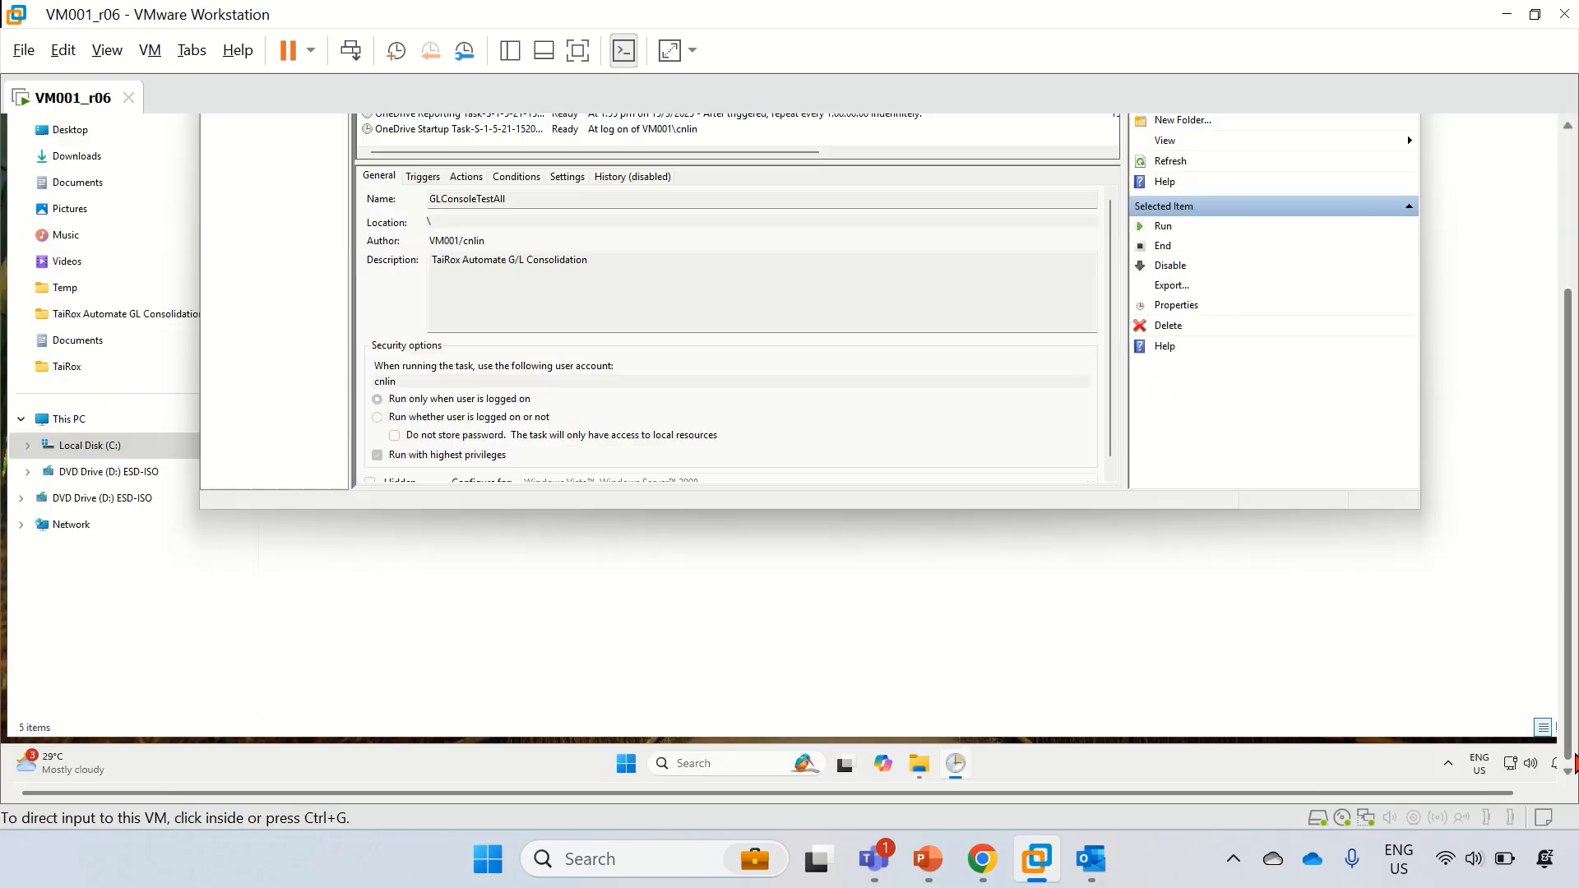
scroll(1407, 353, "up", 3)
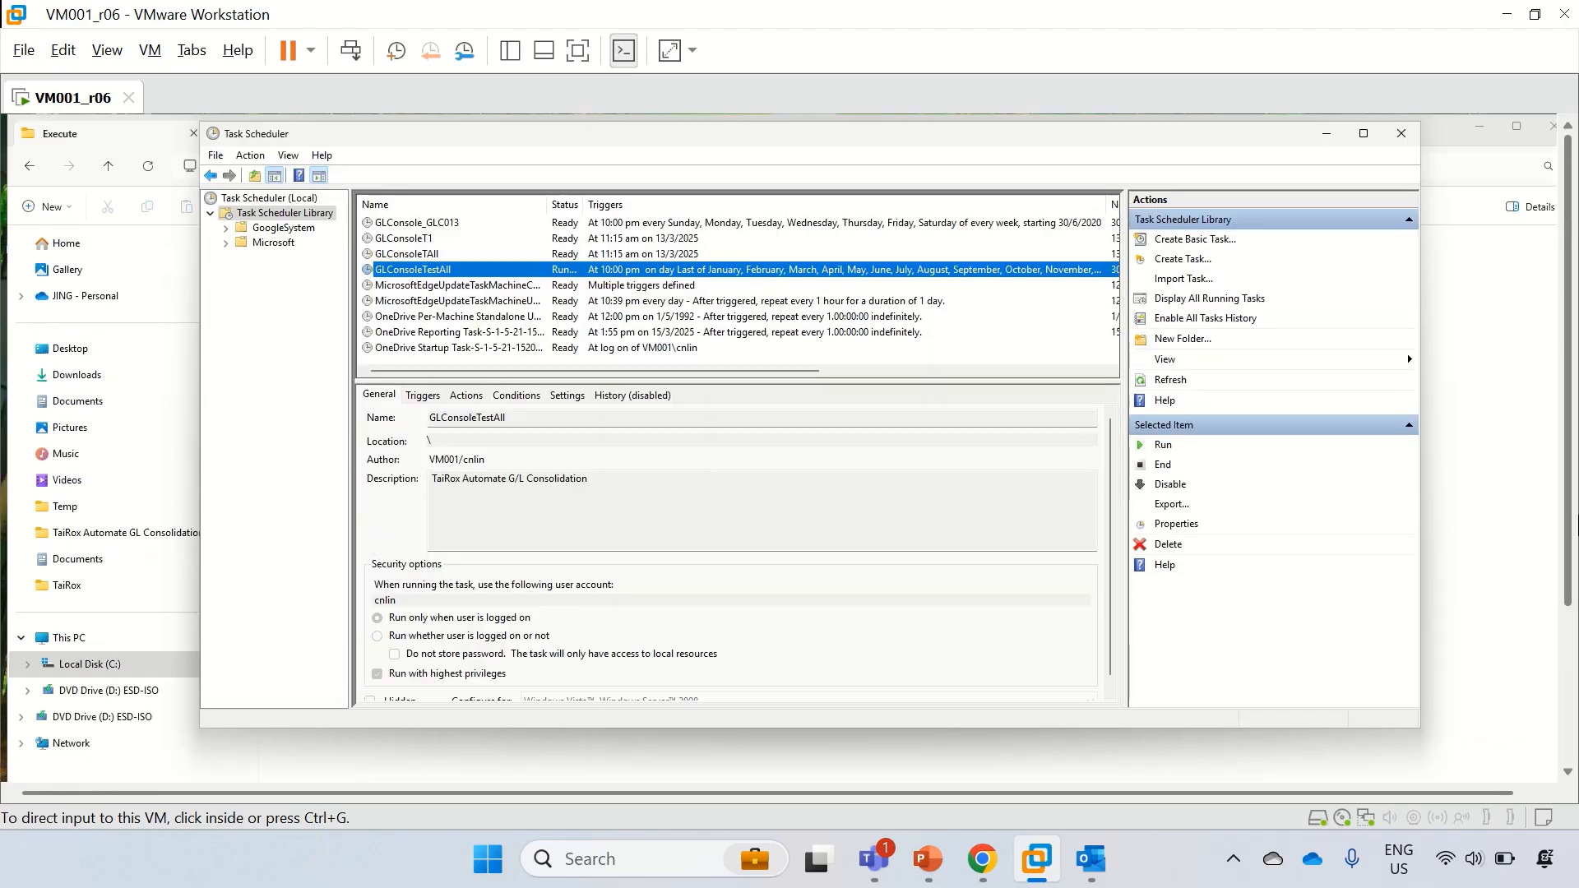
left_click(1093, 863)
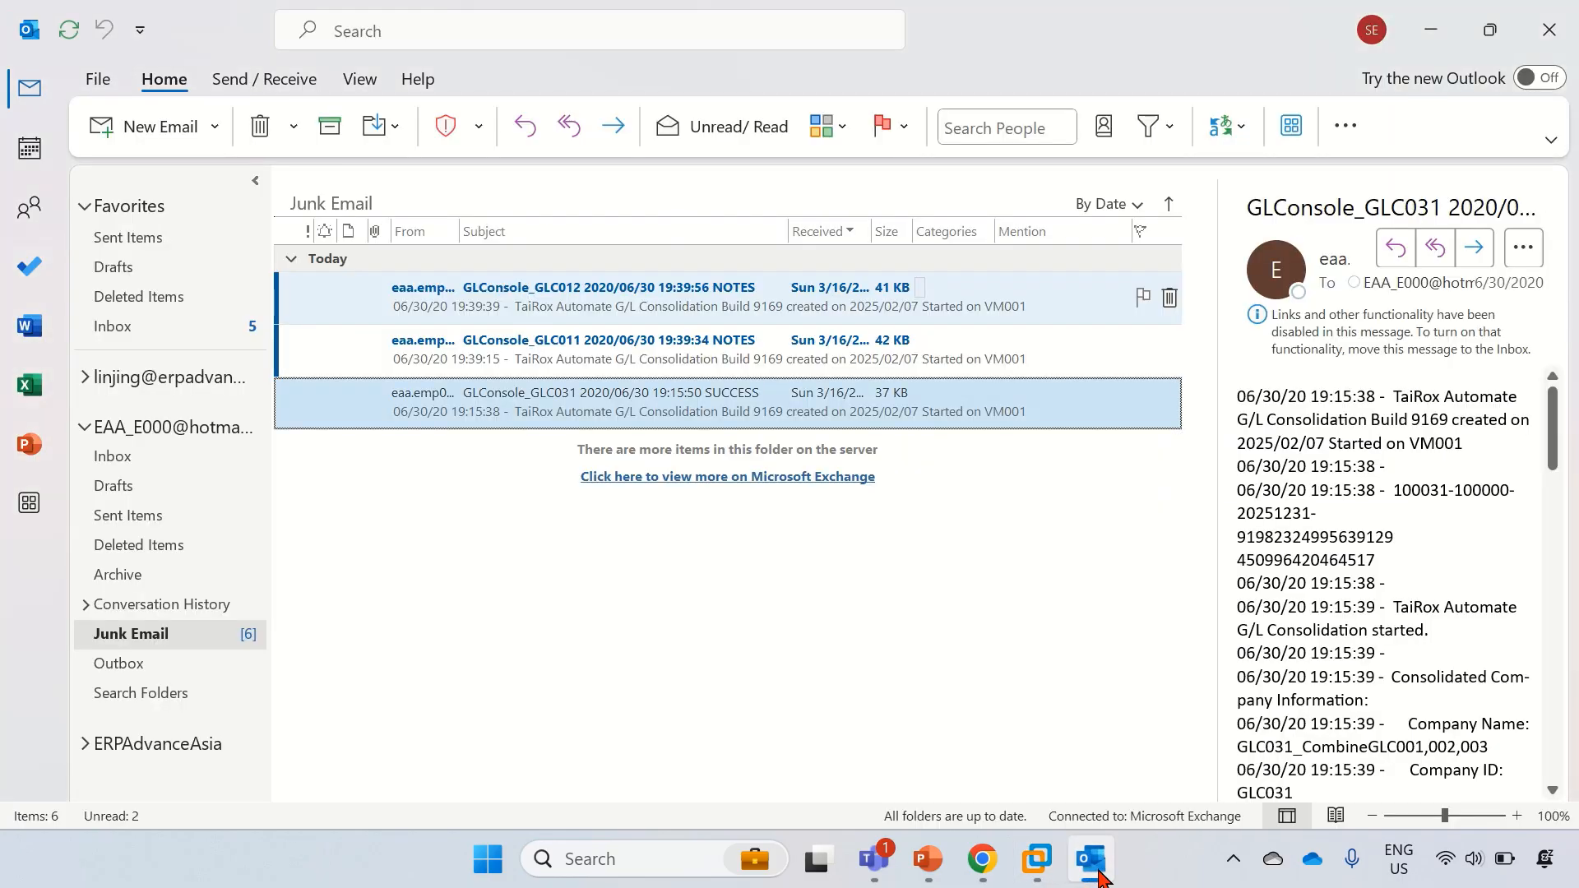
Step: Open and read through the GLC011 NOTES consolidation log email, then close it
double_click(658, 359)
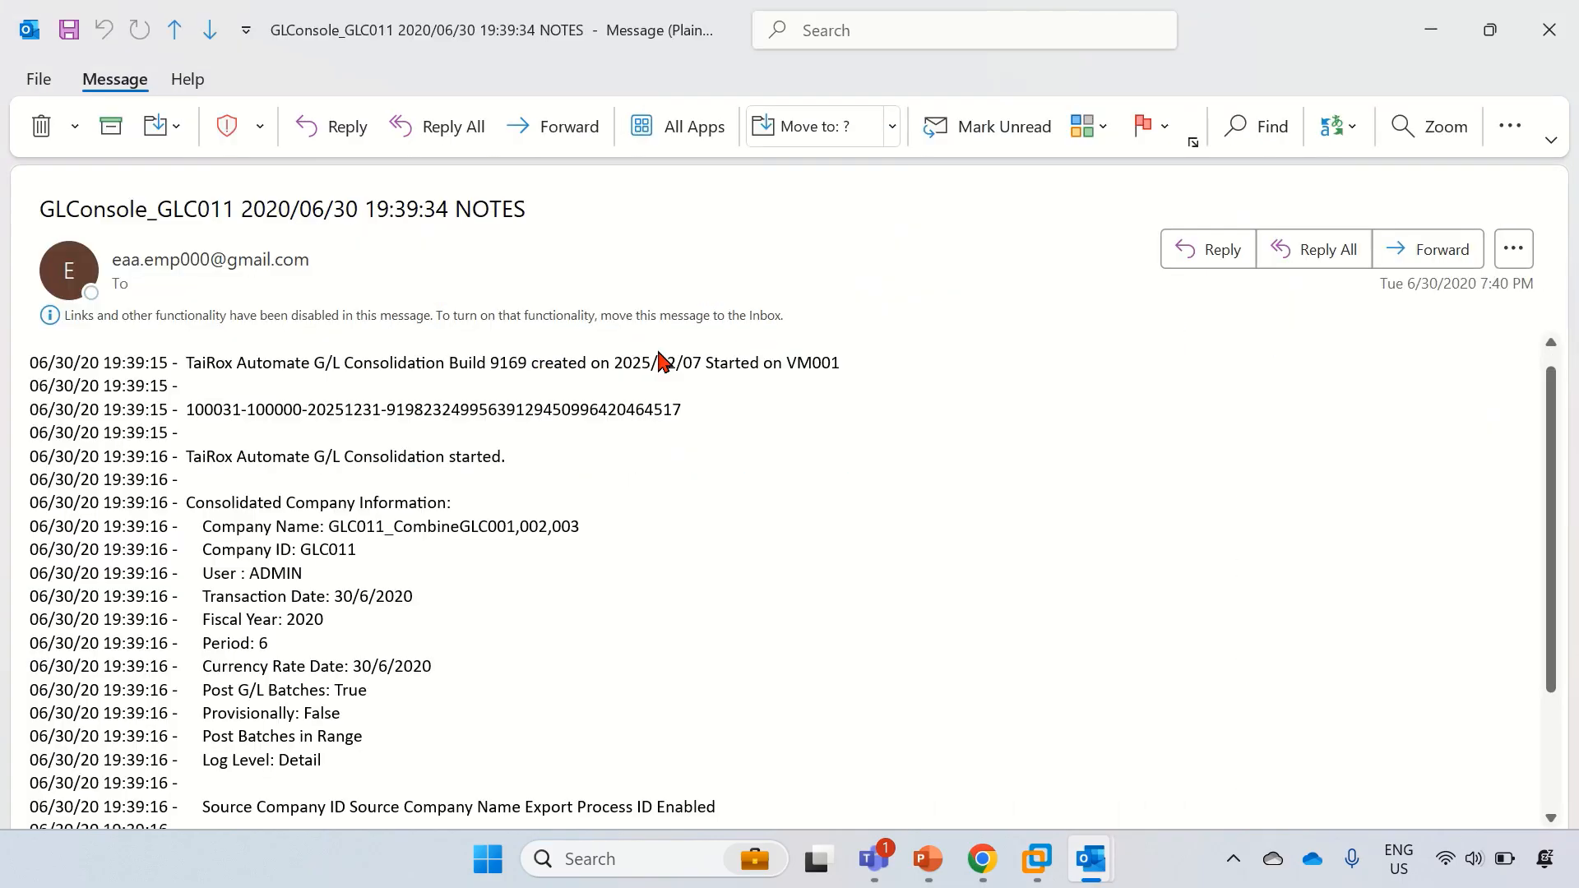
scroll(606, 415, "down", 1)
scroll(609, 430, "up", 1)
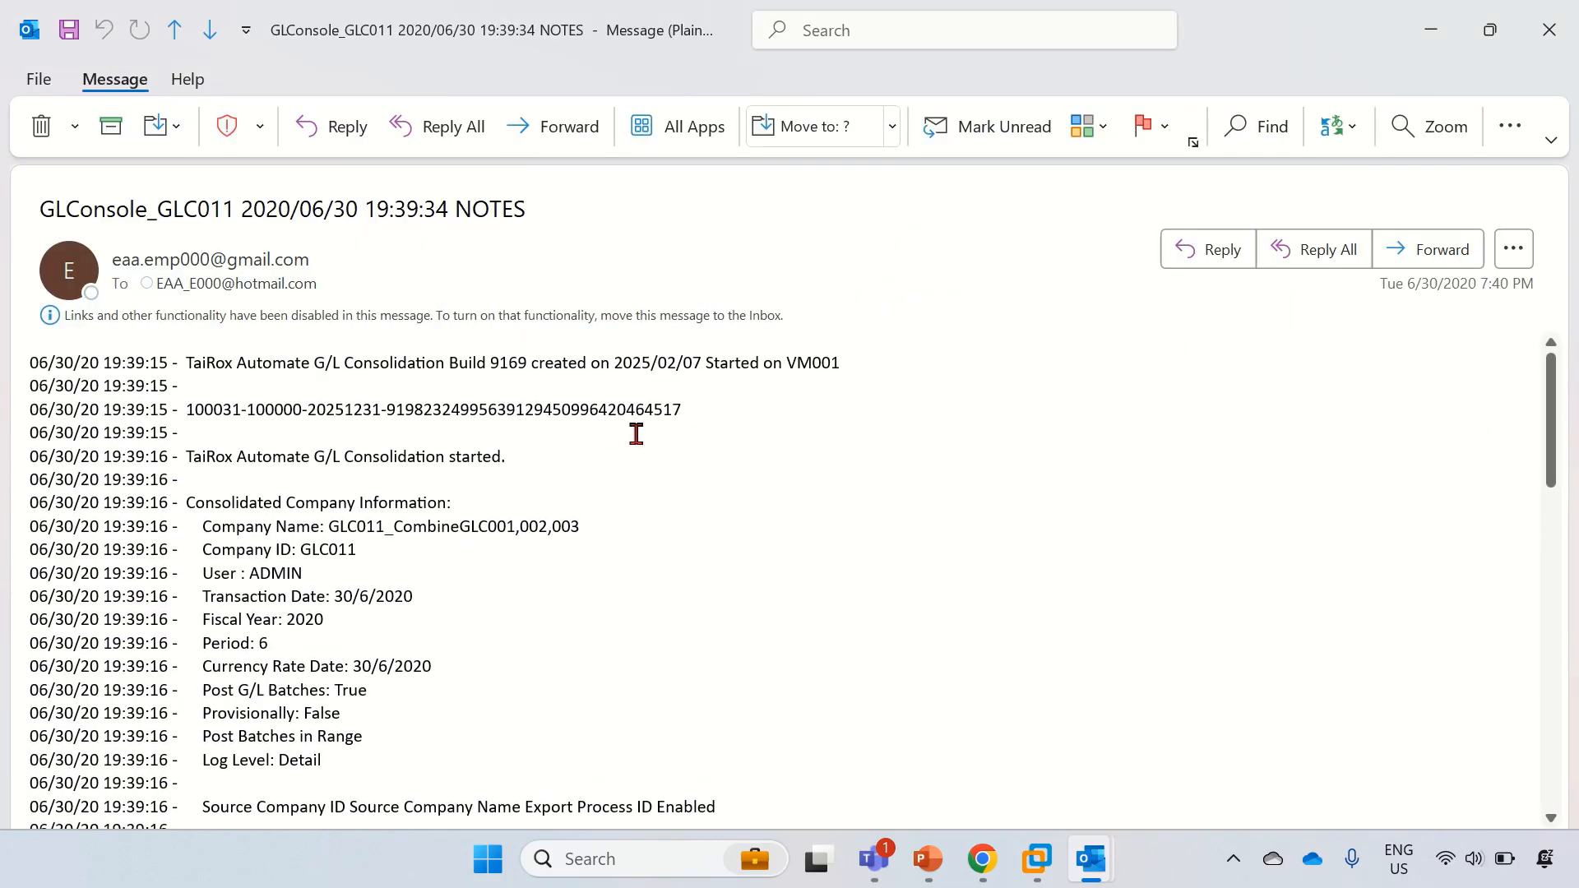
scroll(281, 559, "down", 1)
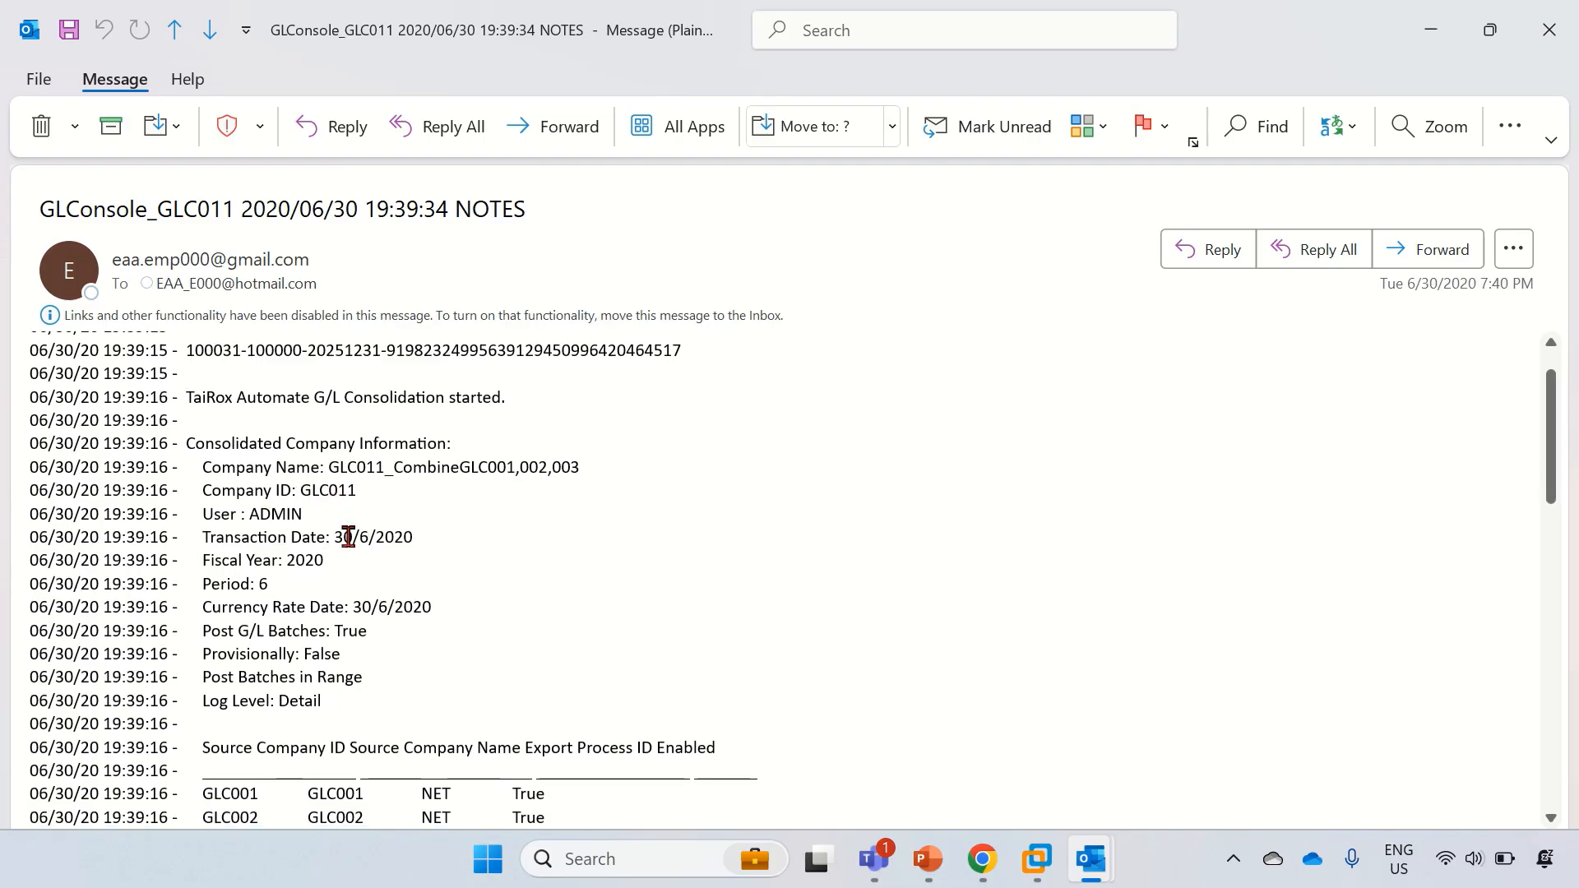
scroll(342, 535, "down", 2)
scroll(370, 559, "down", 1)
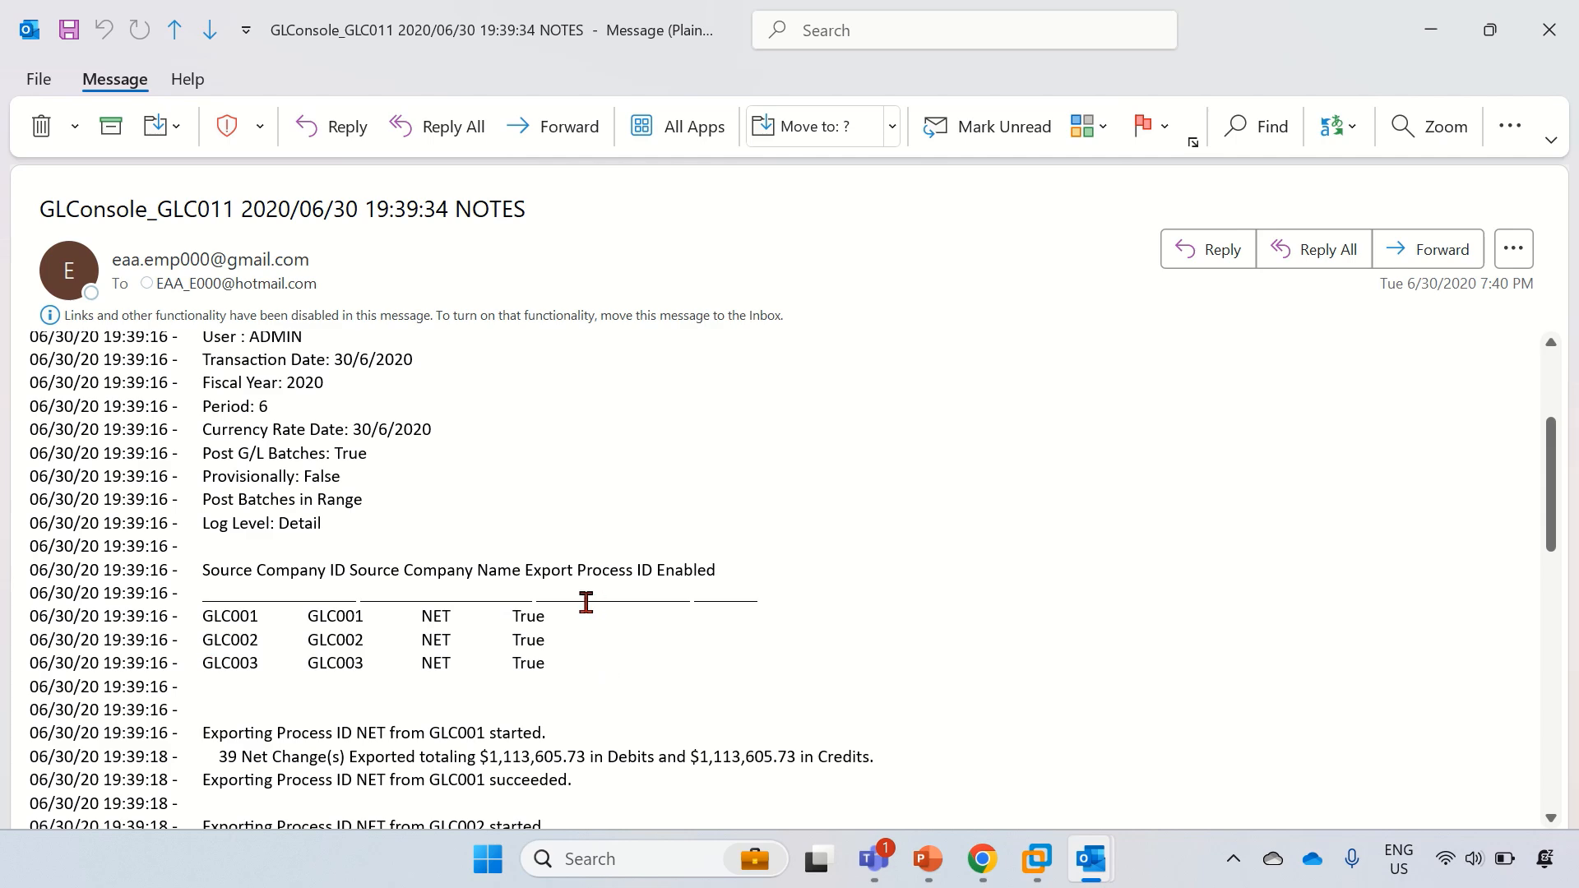
scroll(586, 603, "down", 3)
scroll(658, 634, "up", 4)
left_click(1549, 29)
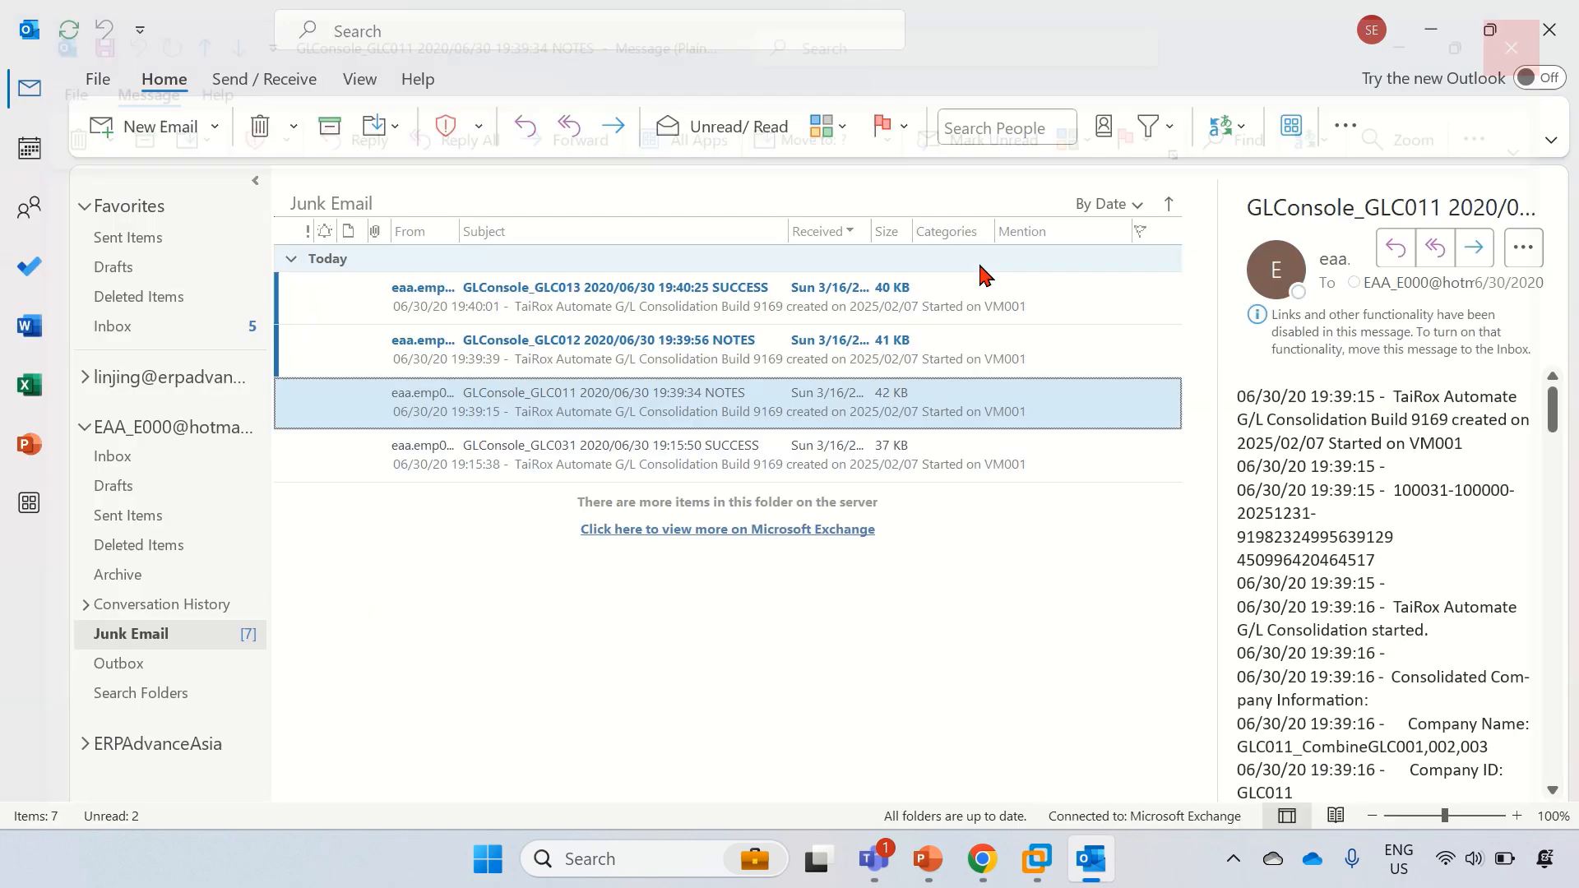
Step: Review the GLC012 NOTES log, highlighting the GLC004 and GLC011 source company rows
double_click(652, 348)
scroll(345, 428, "down", 2)
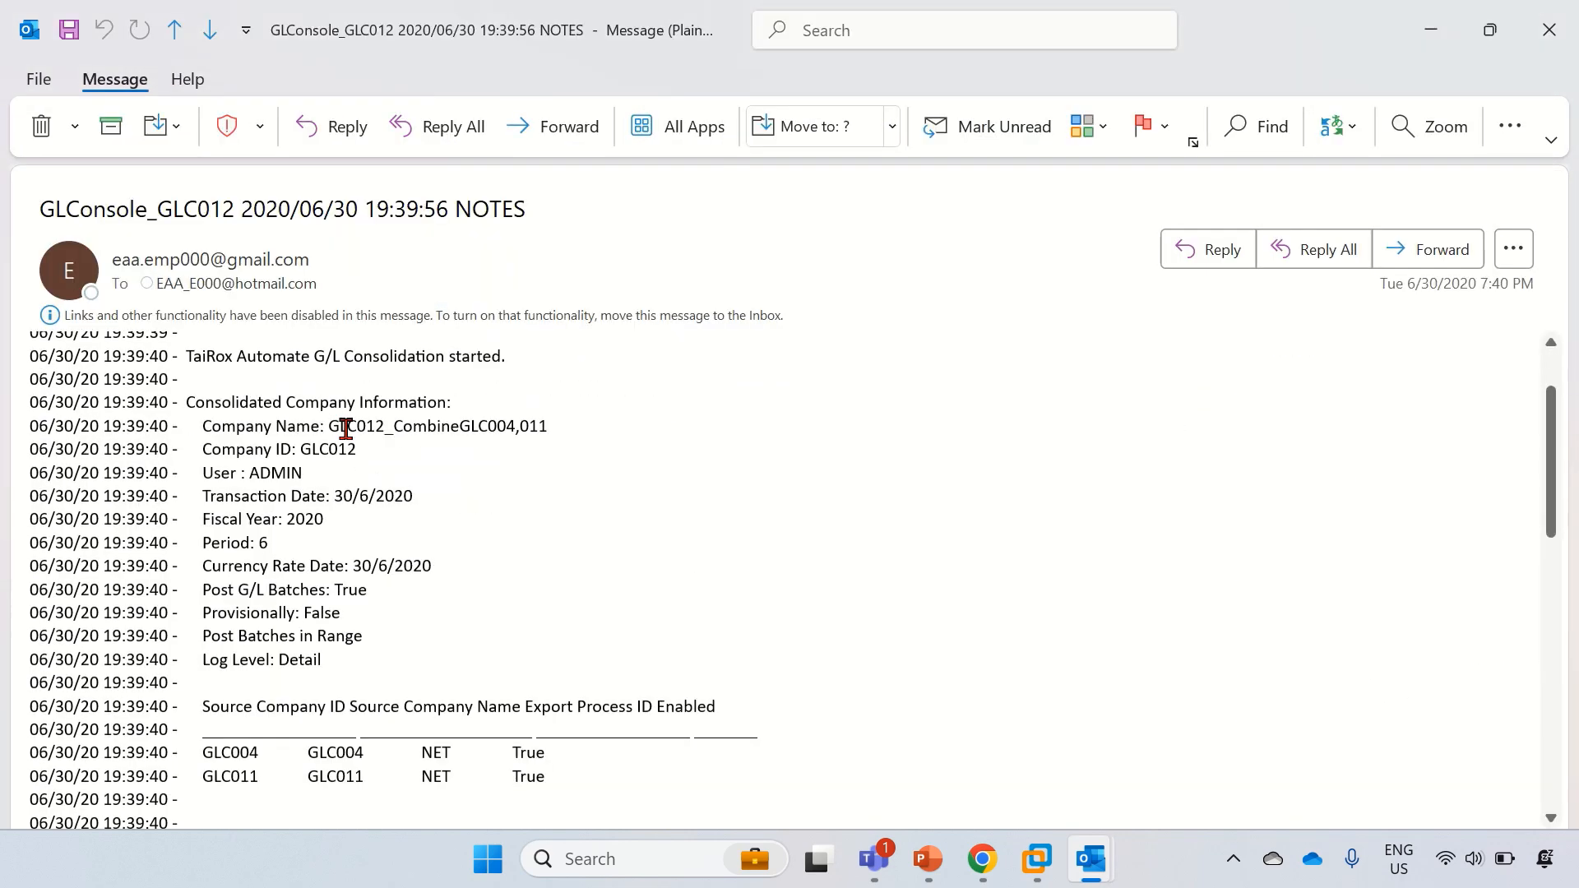
scroll(345, 428, "down", 1)
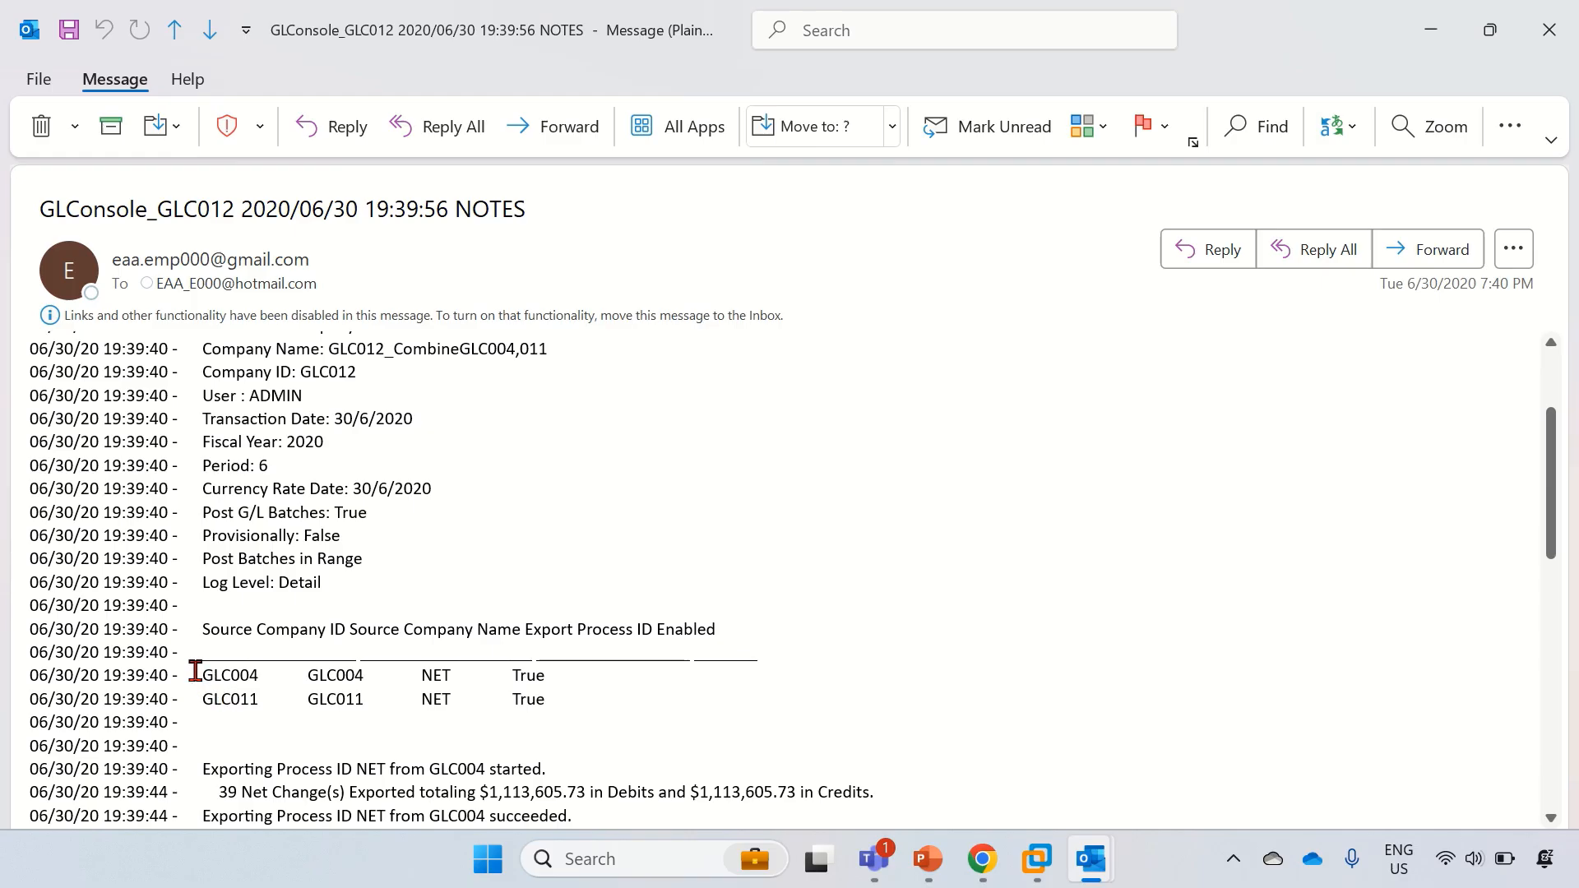
left_click_drag(195, 671, 555, 700)
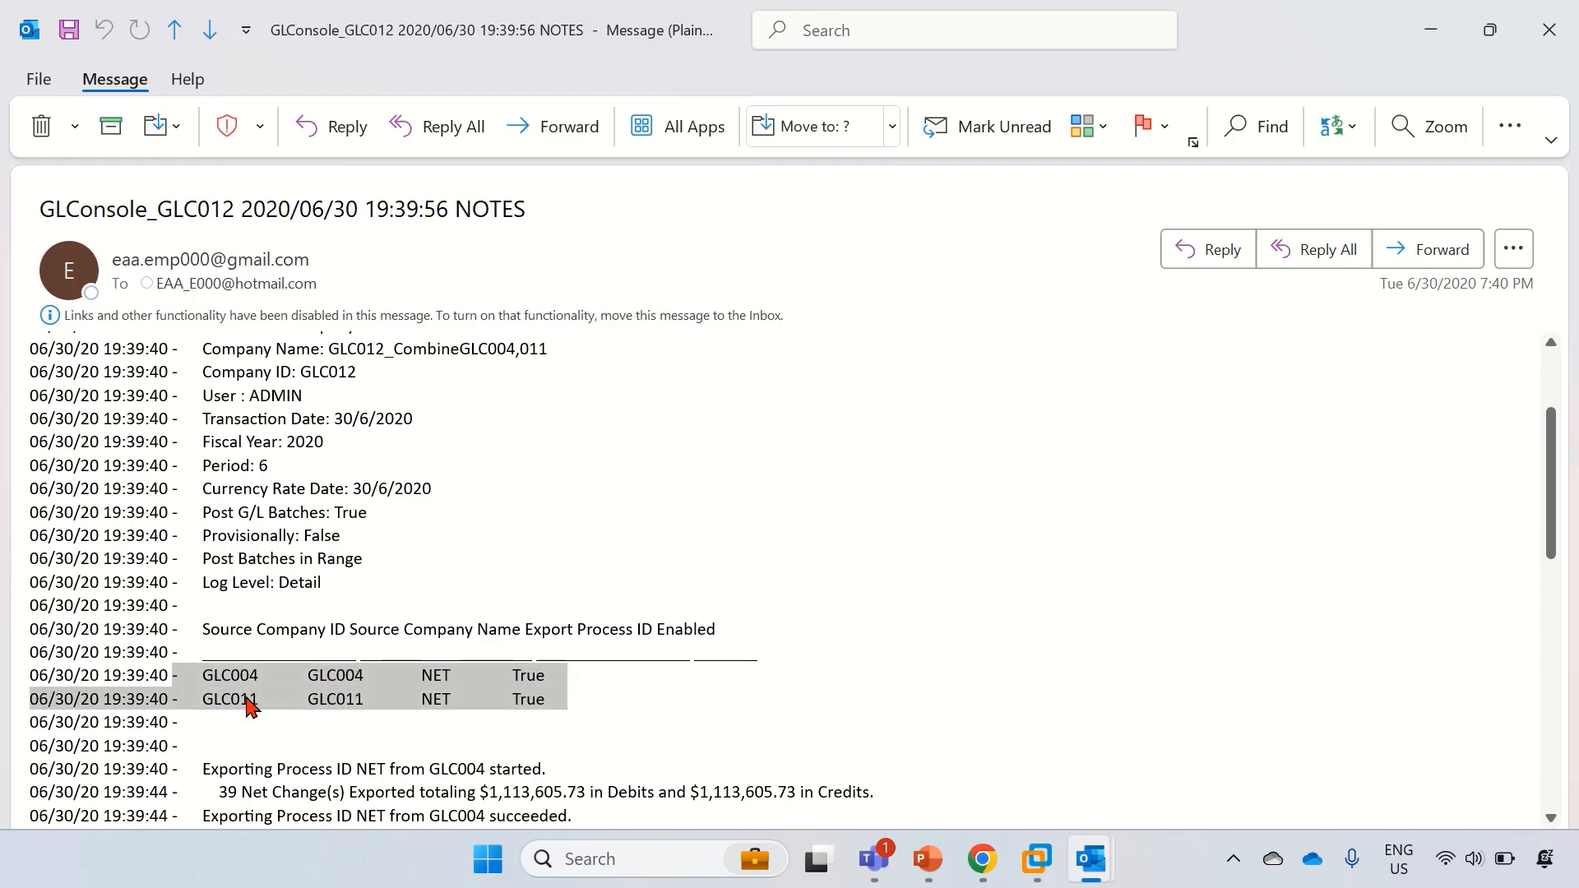
left_click(1549, 30)
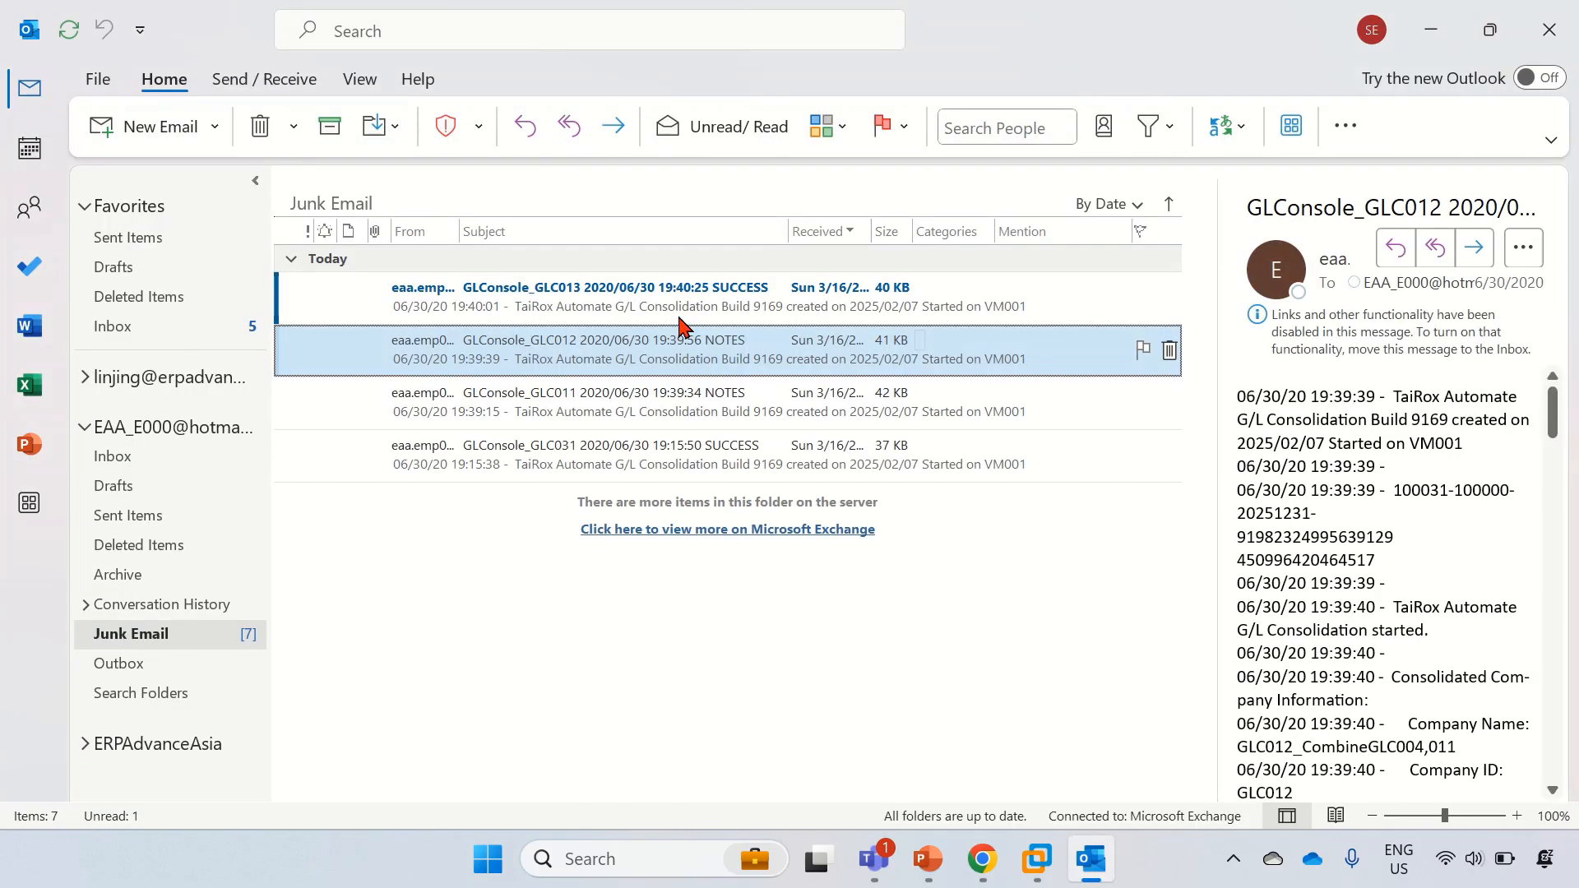
Step: Read the GLC013 SUCCESS log covering exports from GLC005, GLC006, GLC012 and imports
double_click(670, 293)
scroll(494, 571, "down", 2)
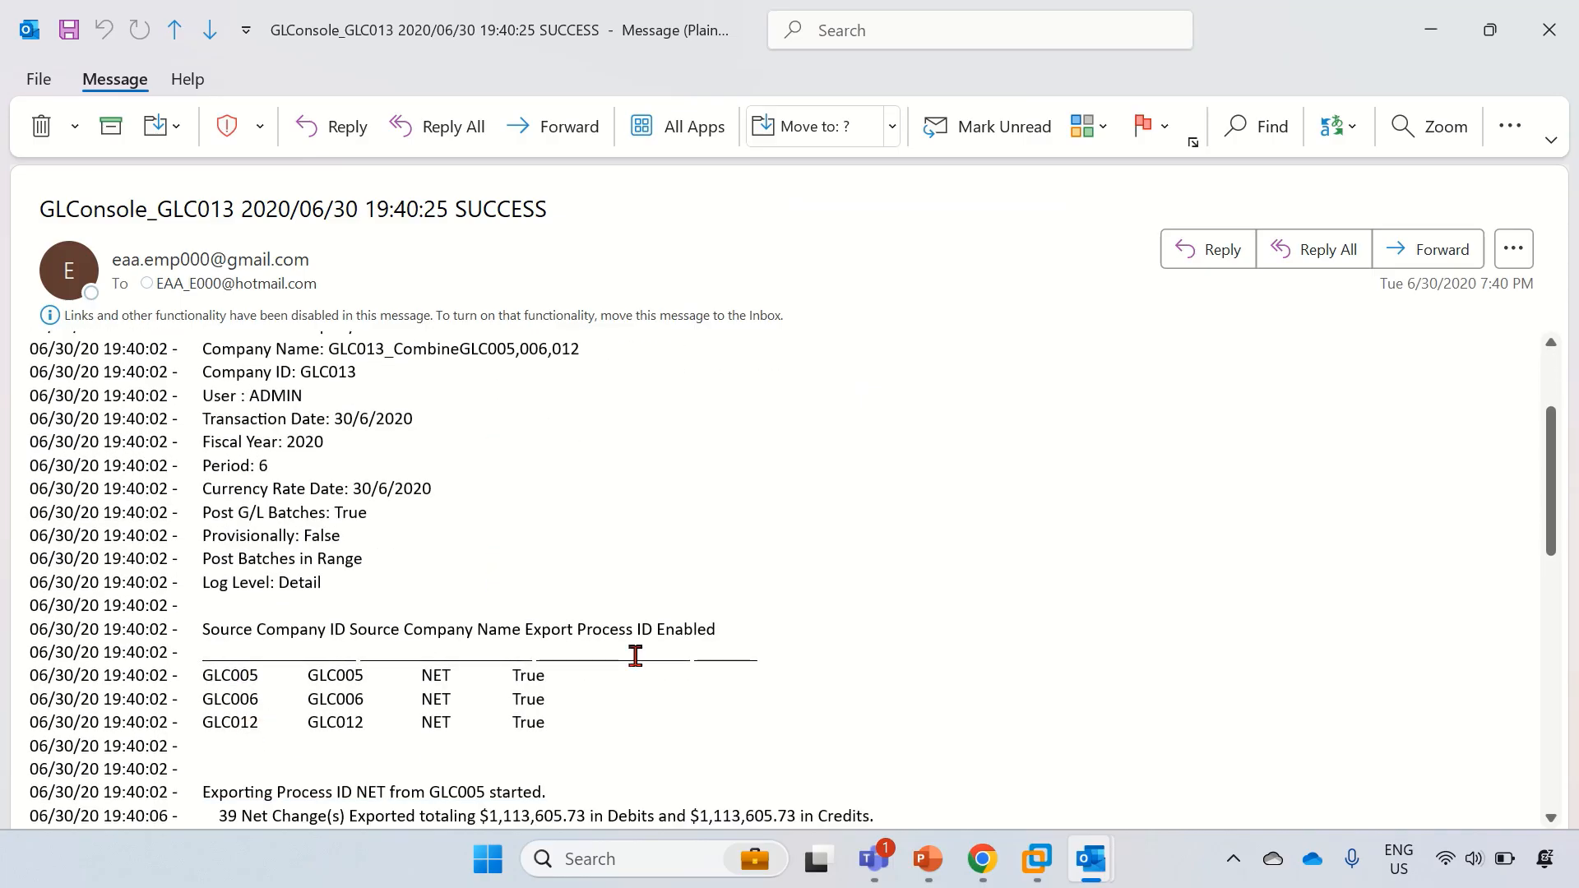
scroll(635, 656, "down", 5)
scroll(398, 533, "down", 3)
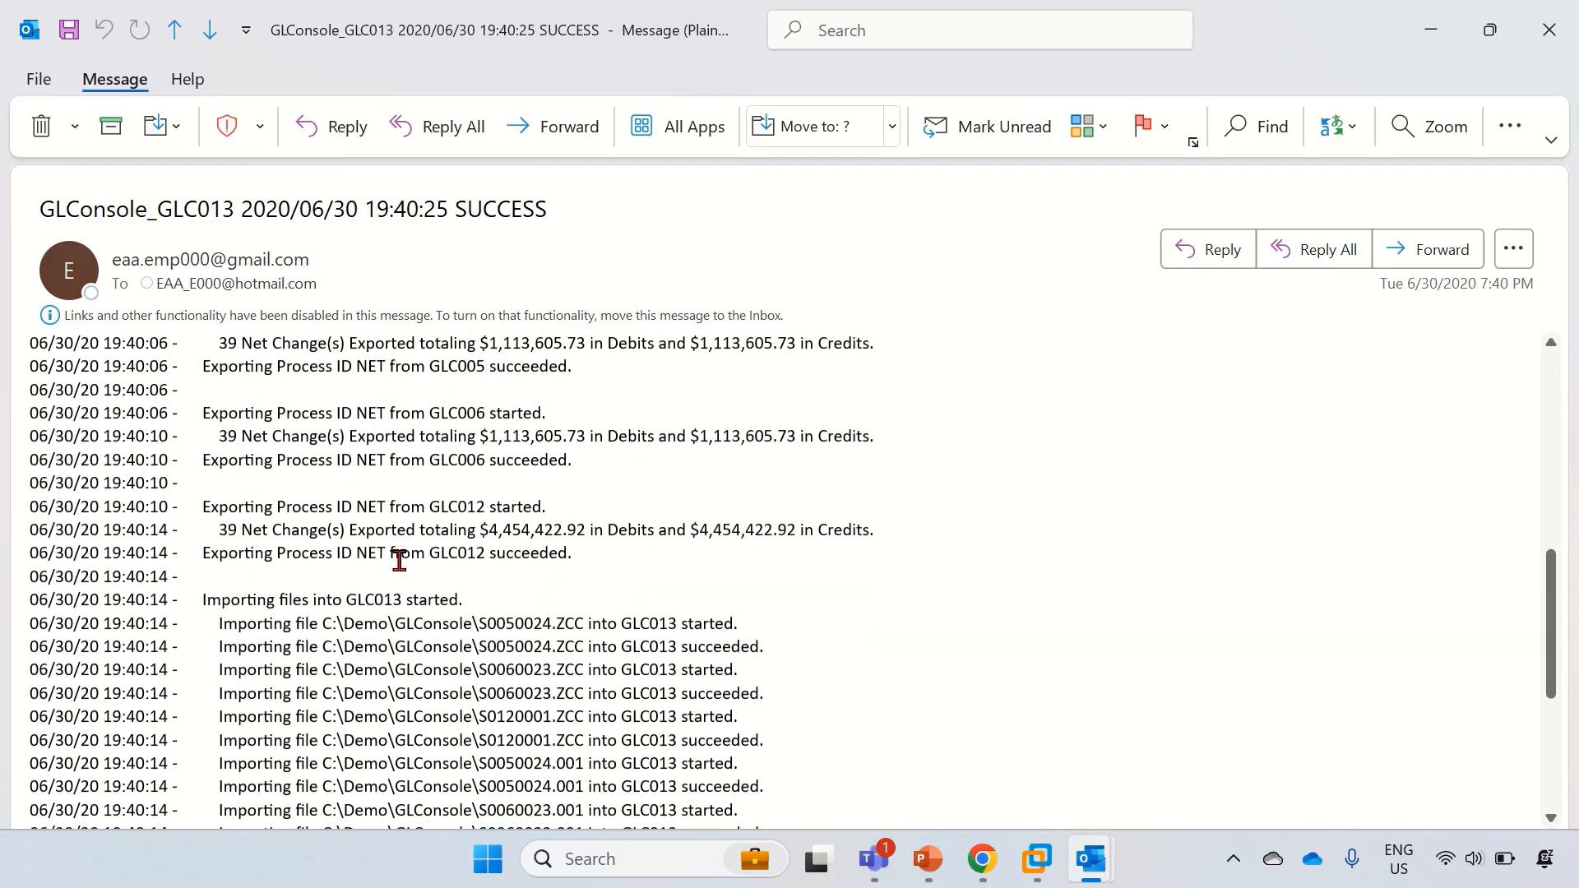
scroll(412, 638, "up", 3)
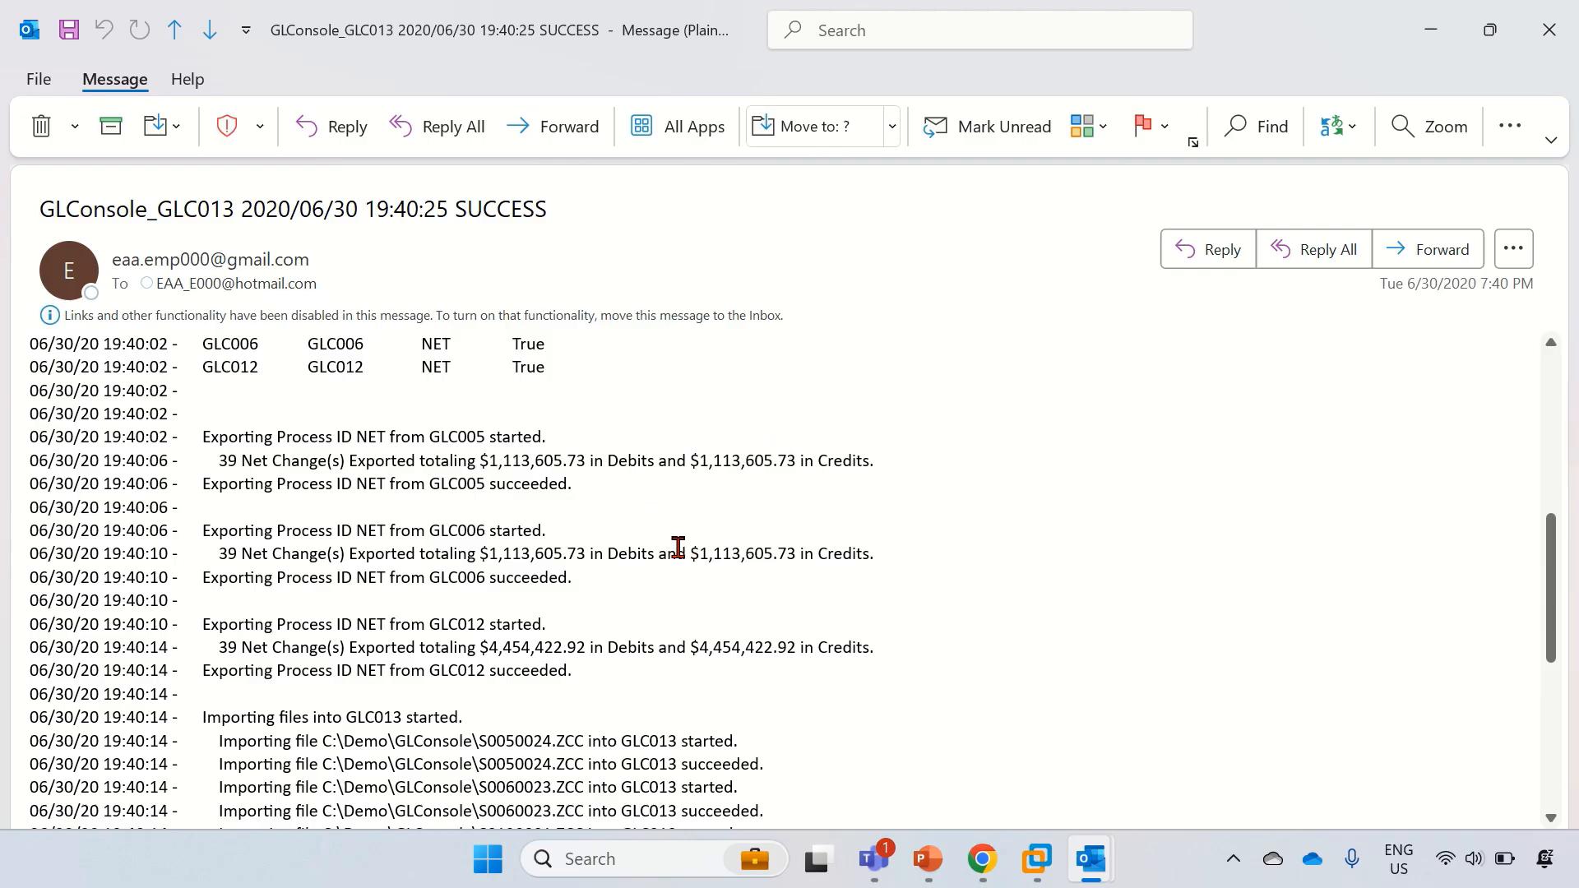
left_click(1549, 32)
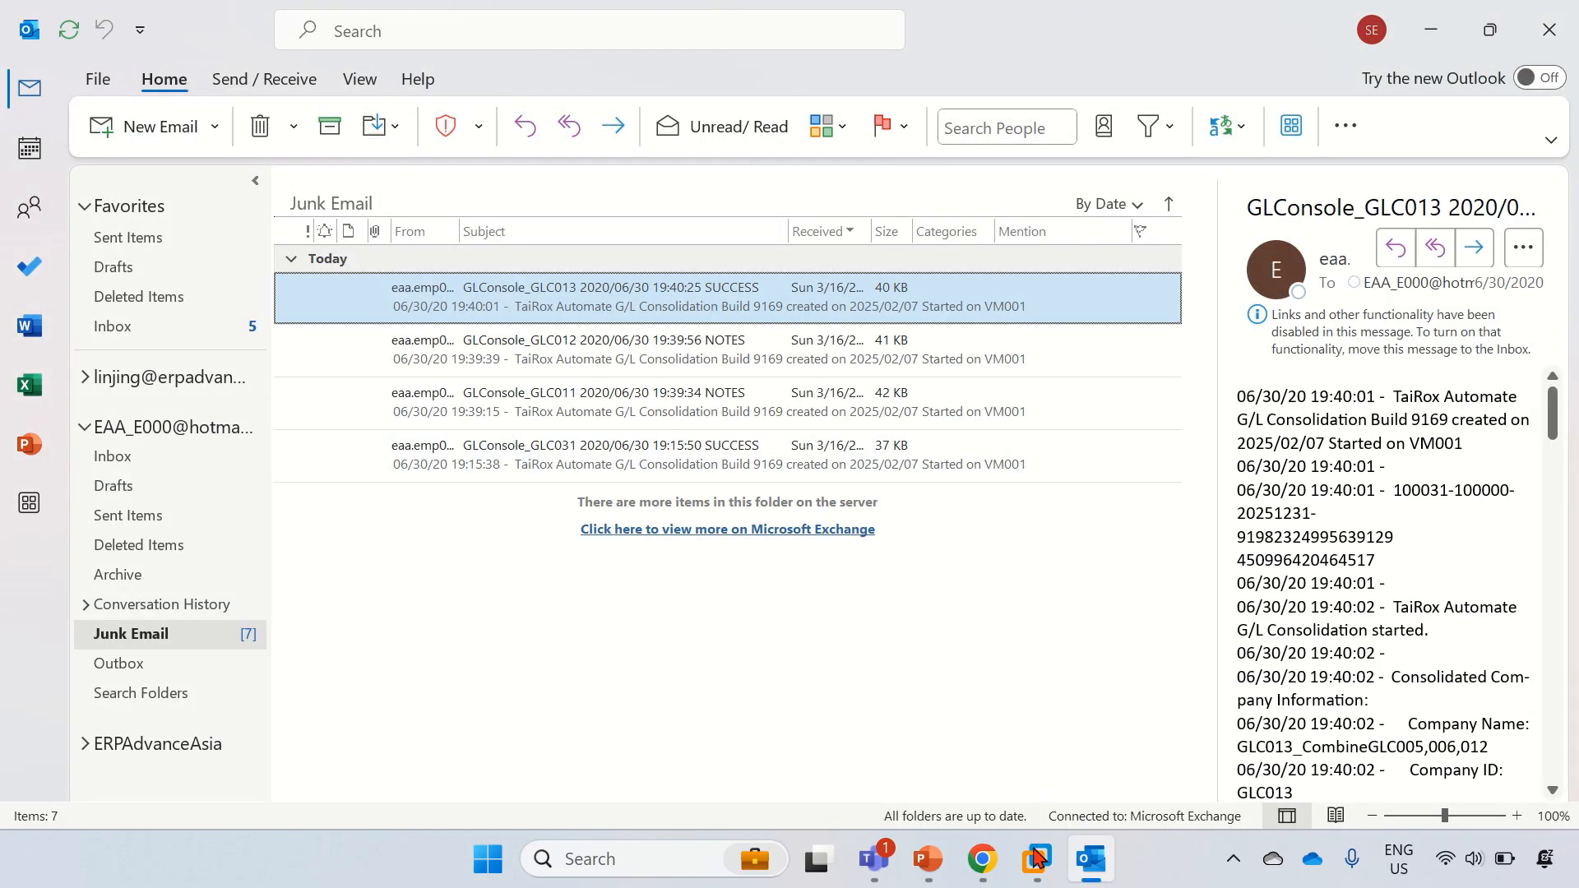
Step: Close the VM's Task Scheduler and launch Sage 300 Premium 2024 from the guest Start menu
left_click(1037, 858)
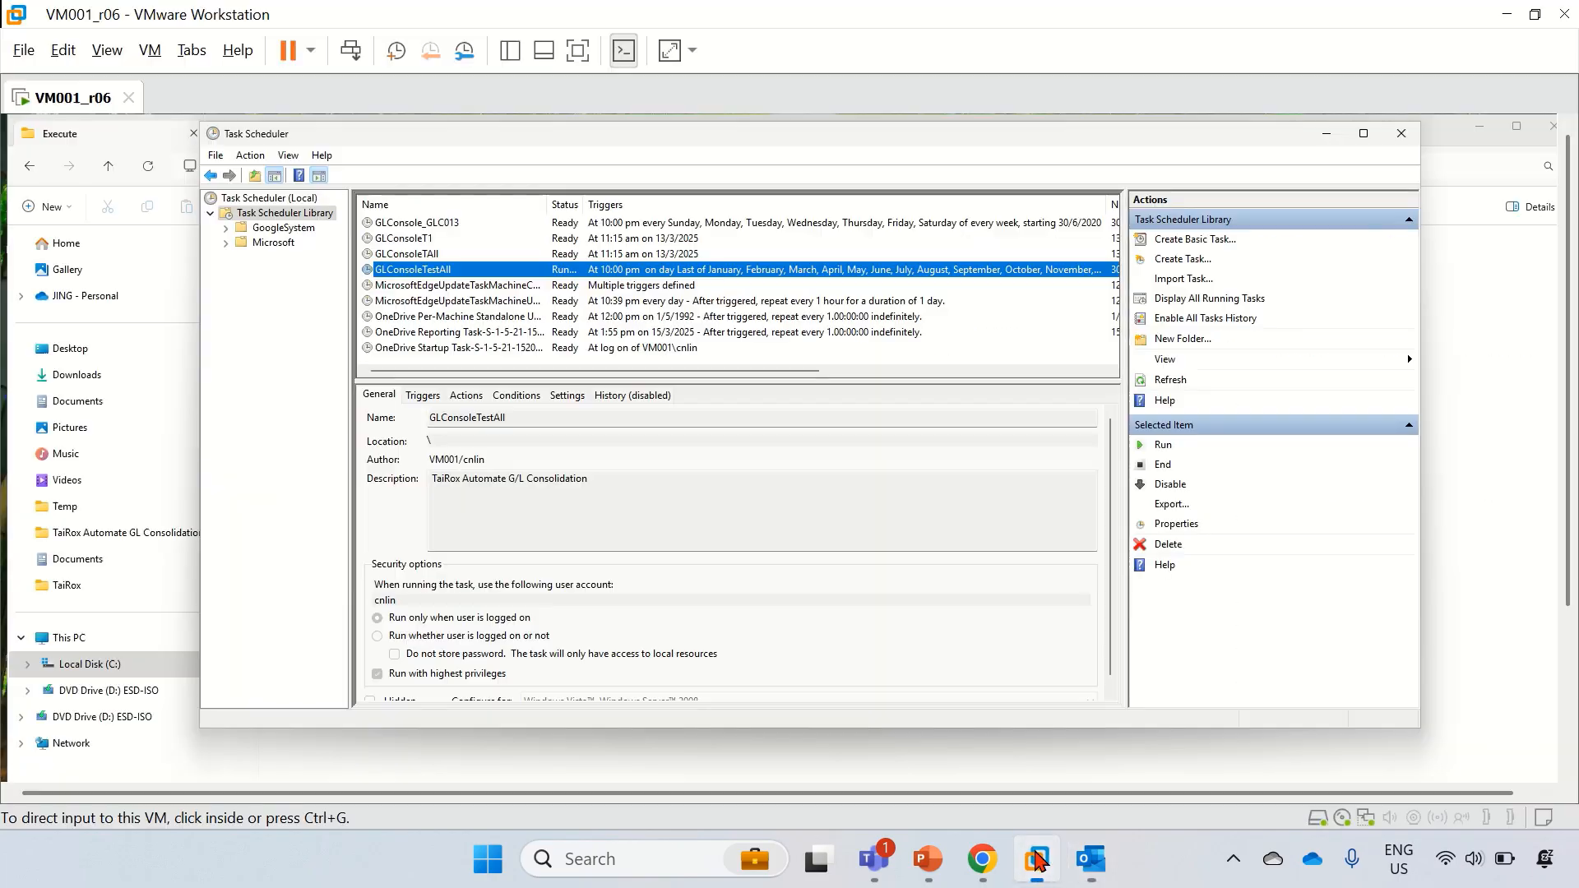
left_click(1402, 142)
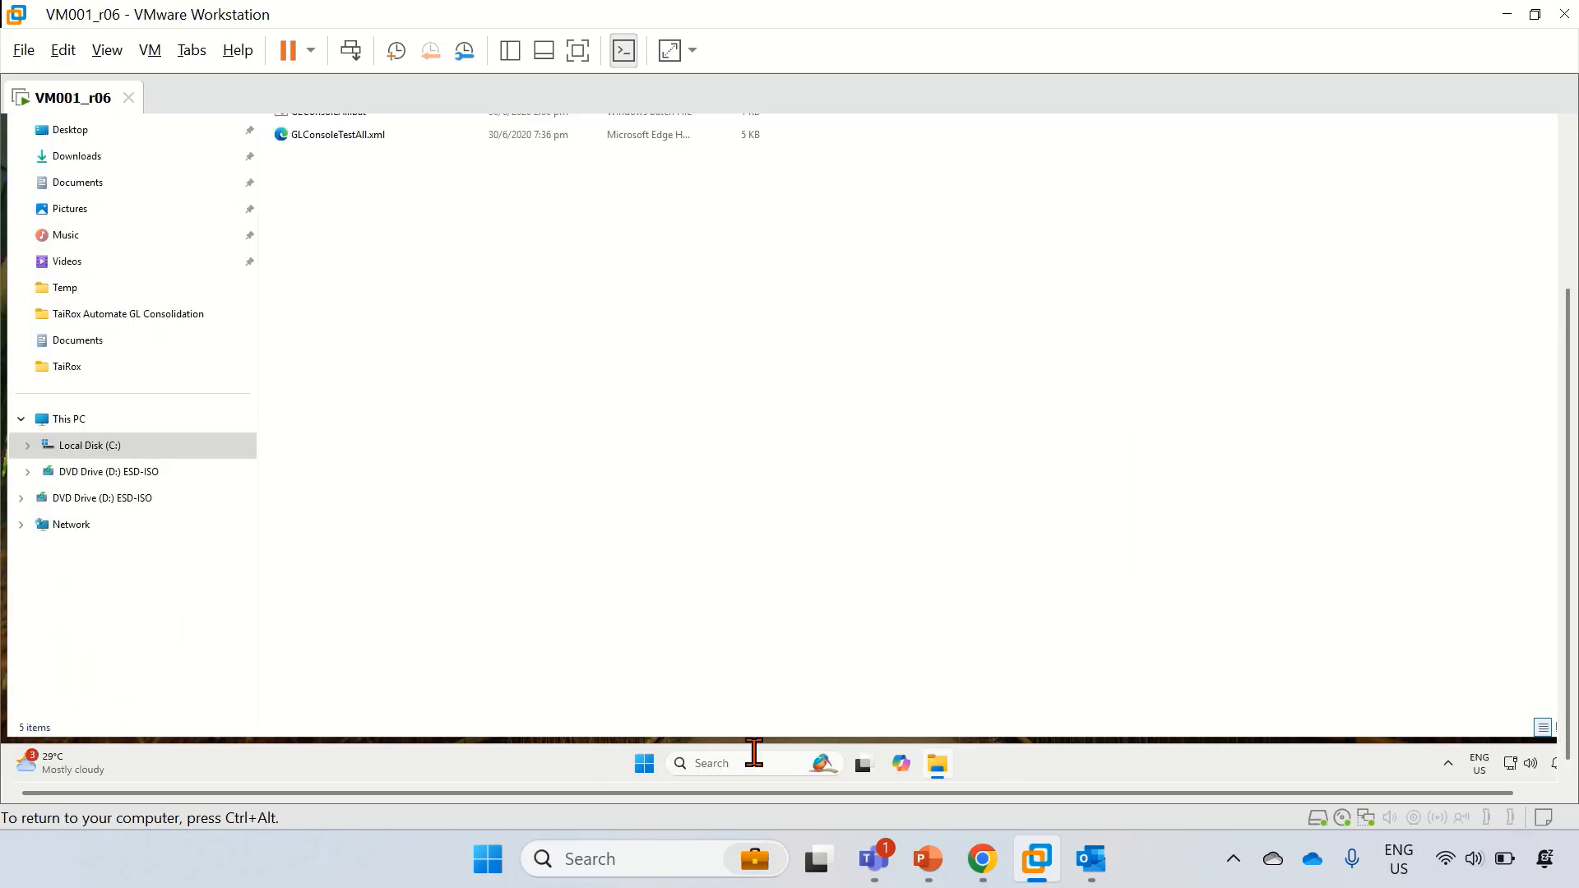
left_click(642, 767)
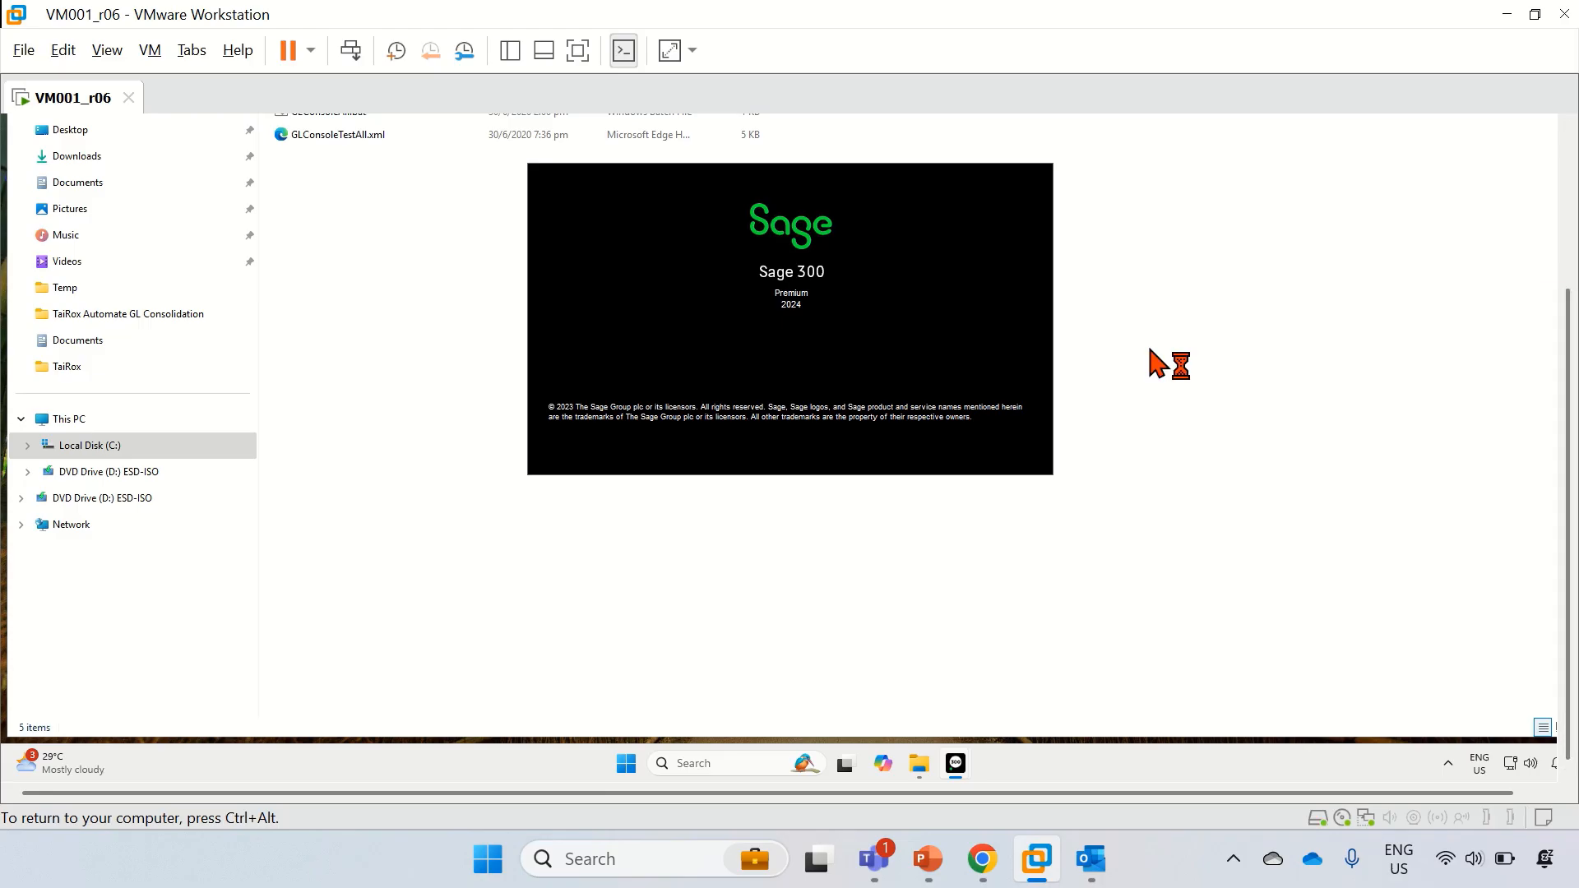
left_click(1571, 247)
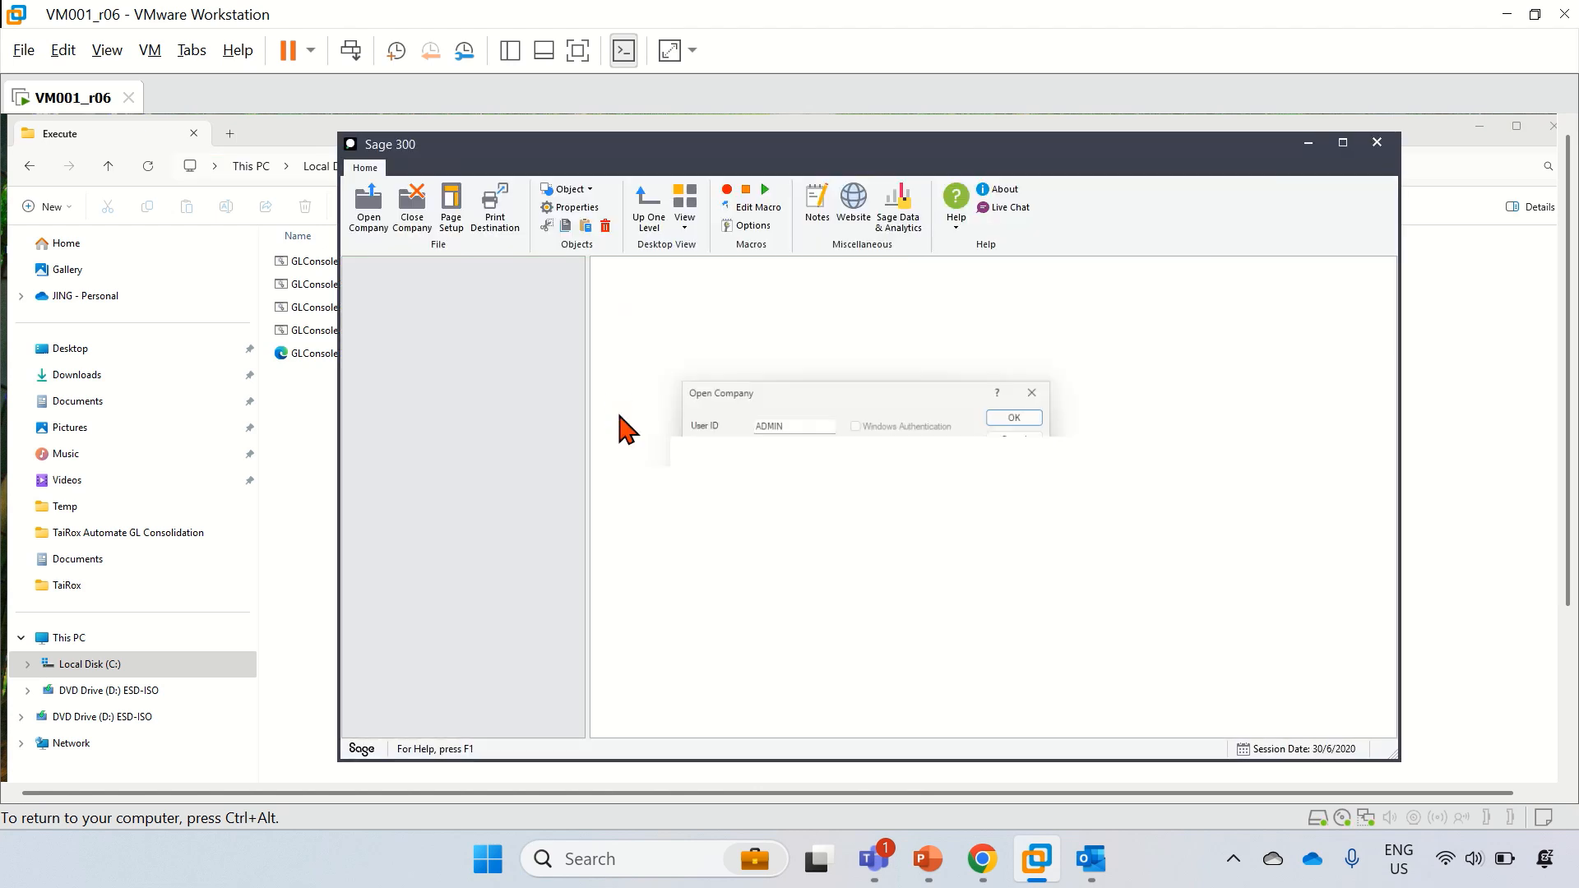
Step: Sign in to company GLC011_CombineGLC001,002,003 and dismiss the license warnings
left_click(797, 477)
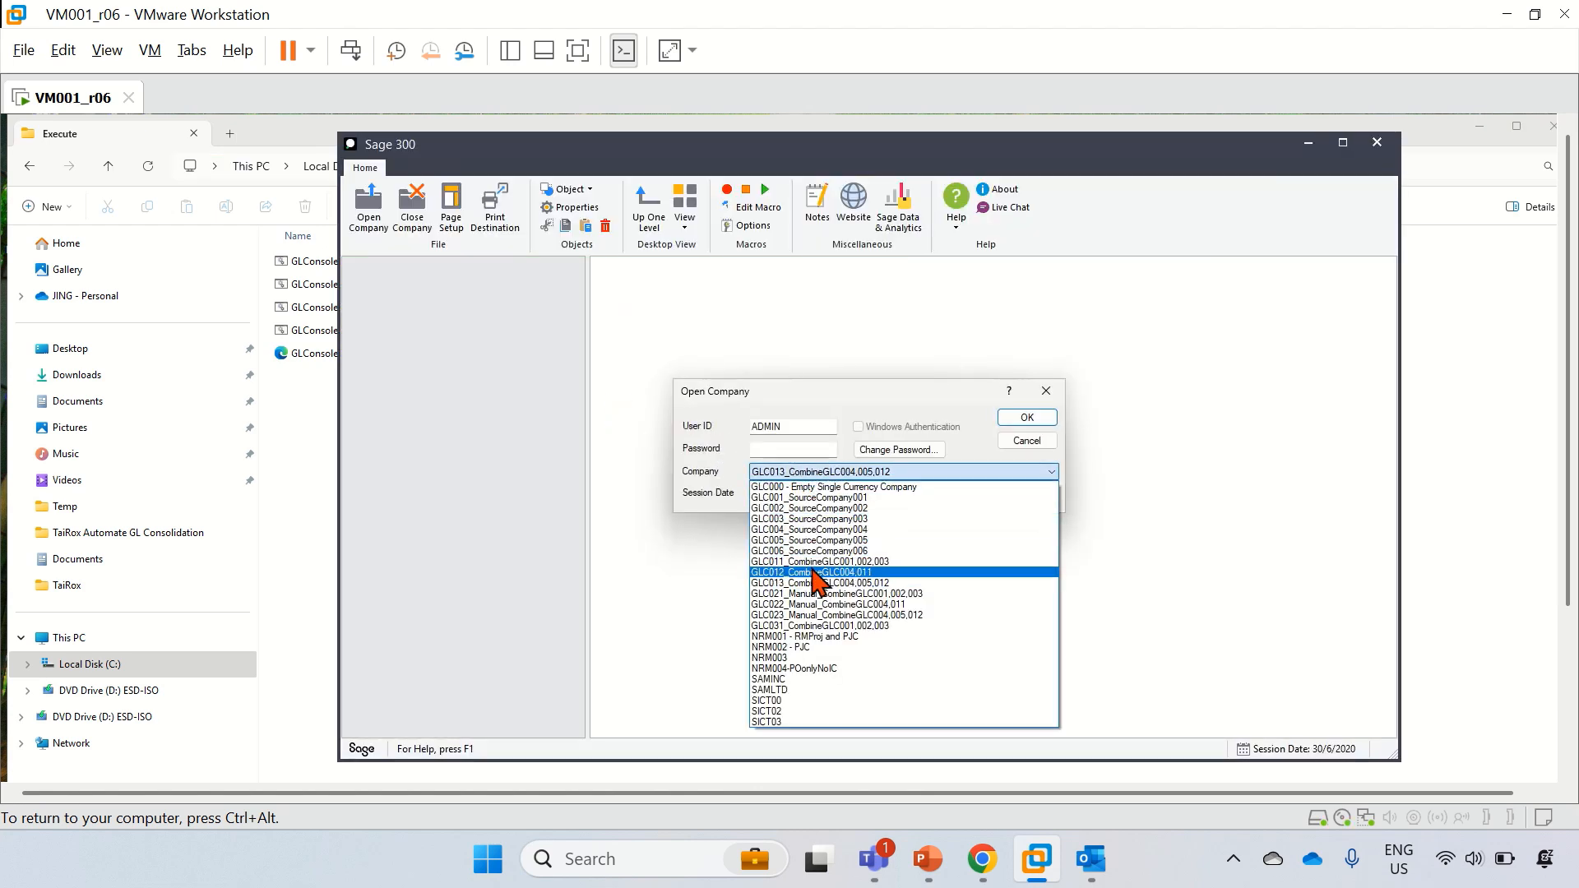
left_click(810, 564)
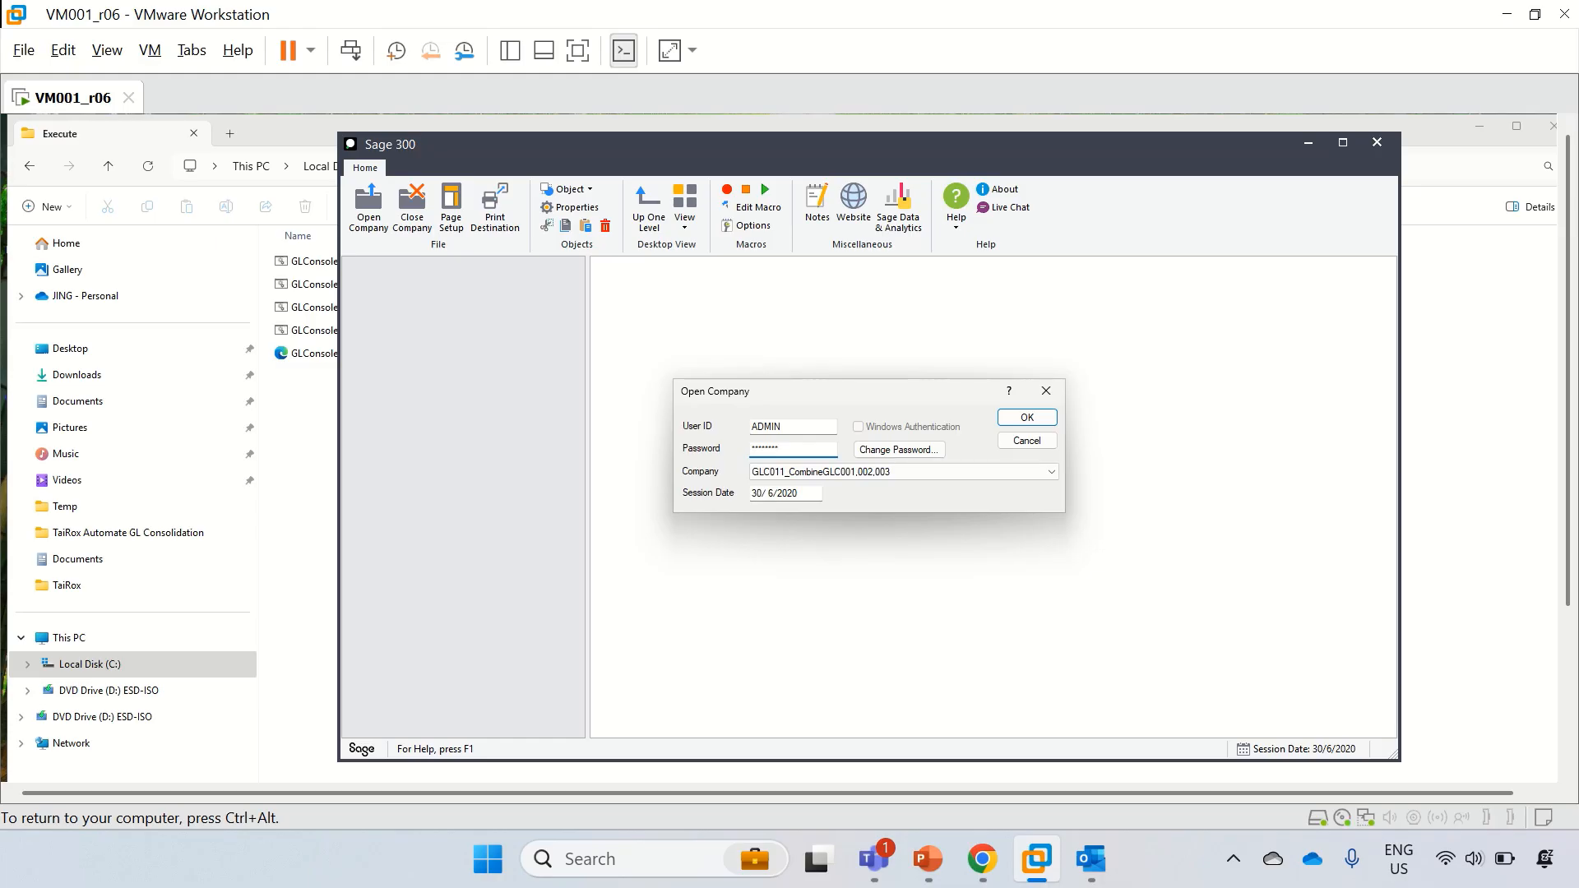
key("Return")
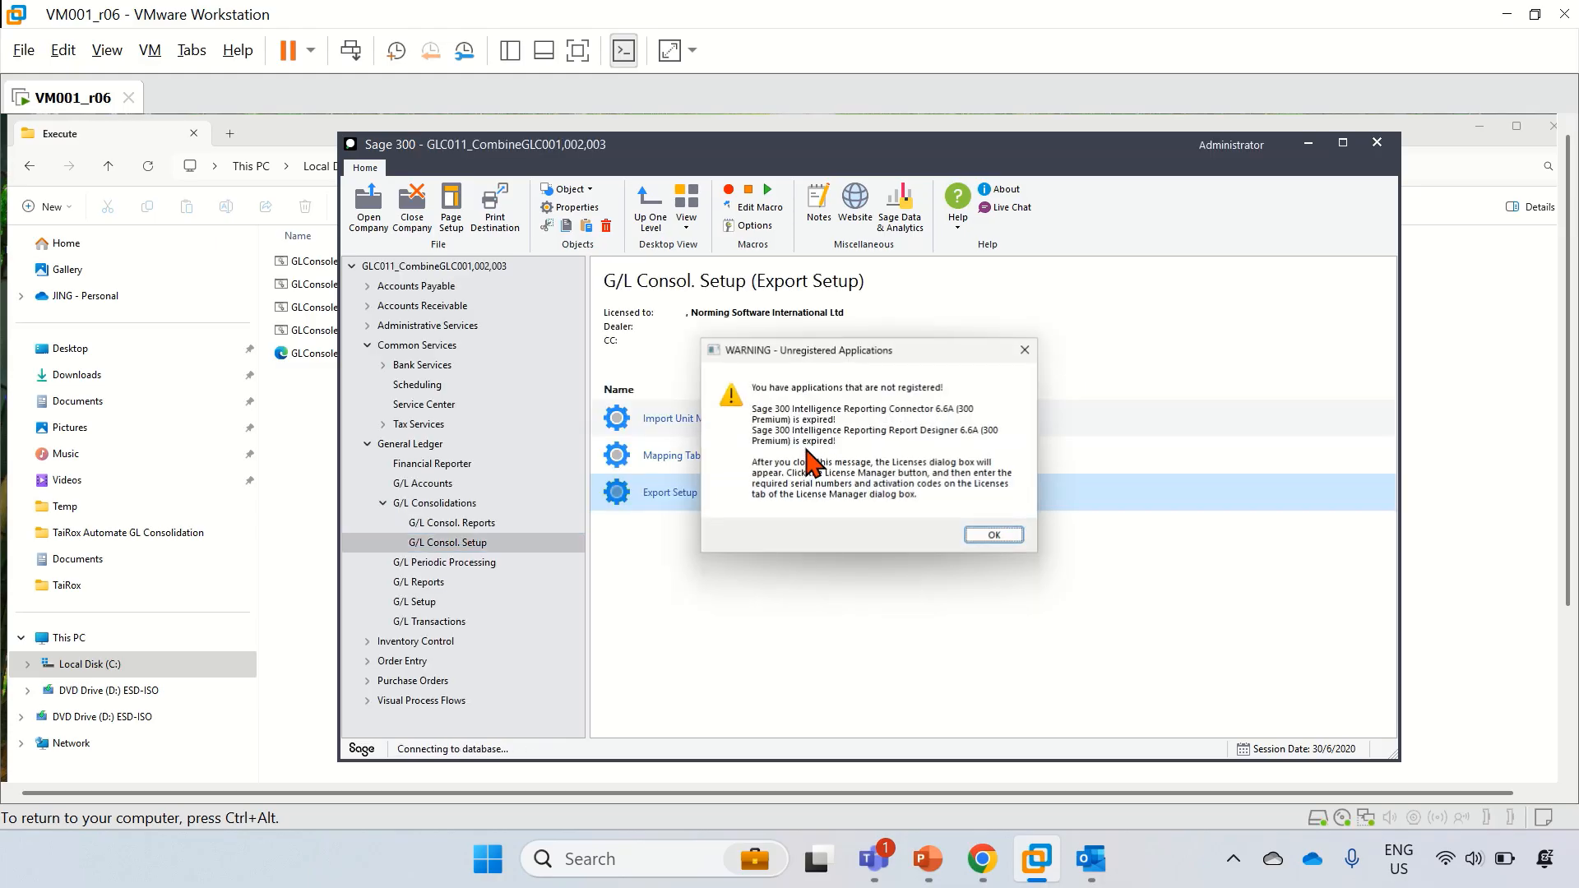
left_click(991, 535)
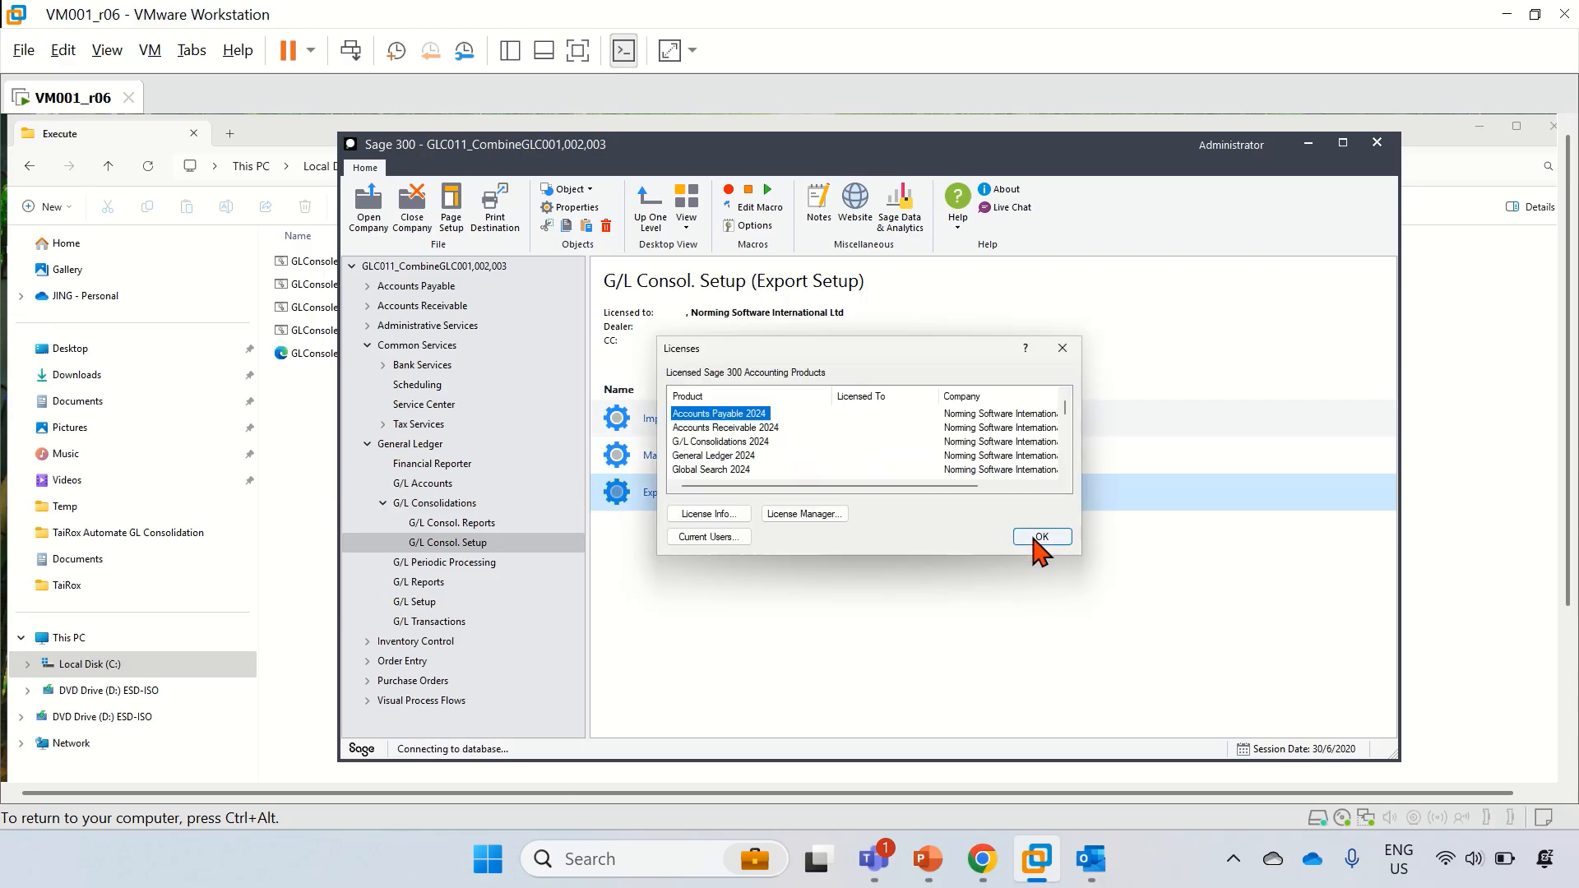
left_click(1036, 537)
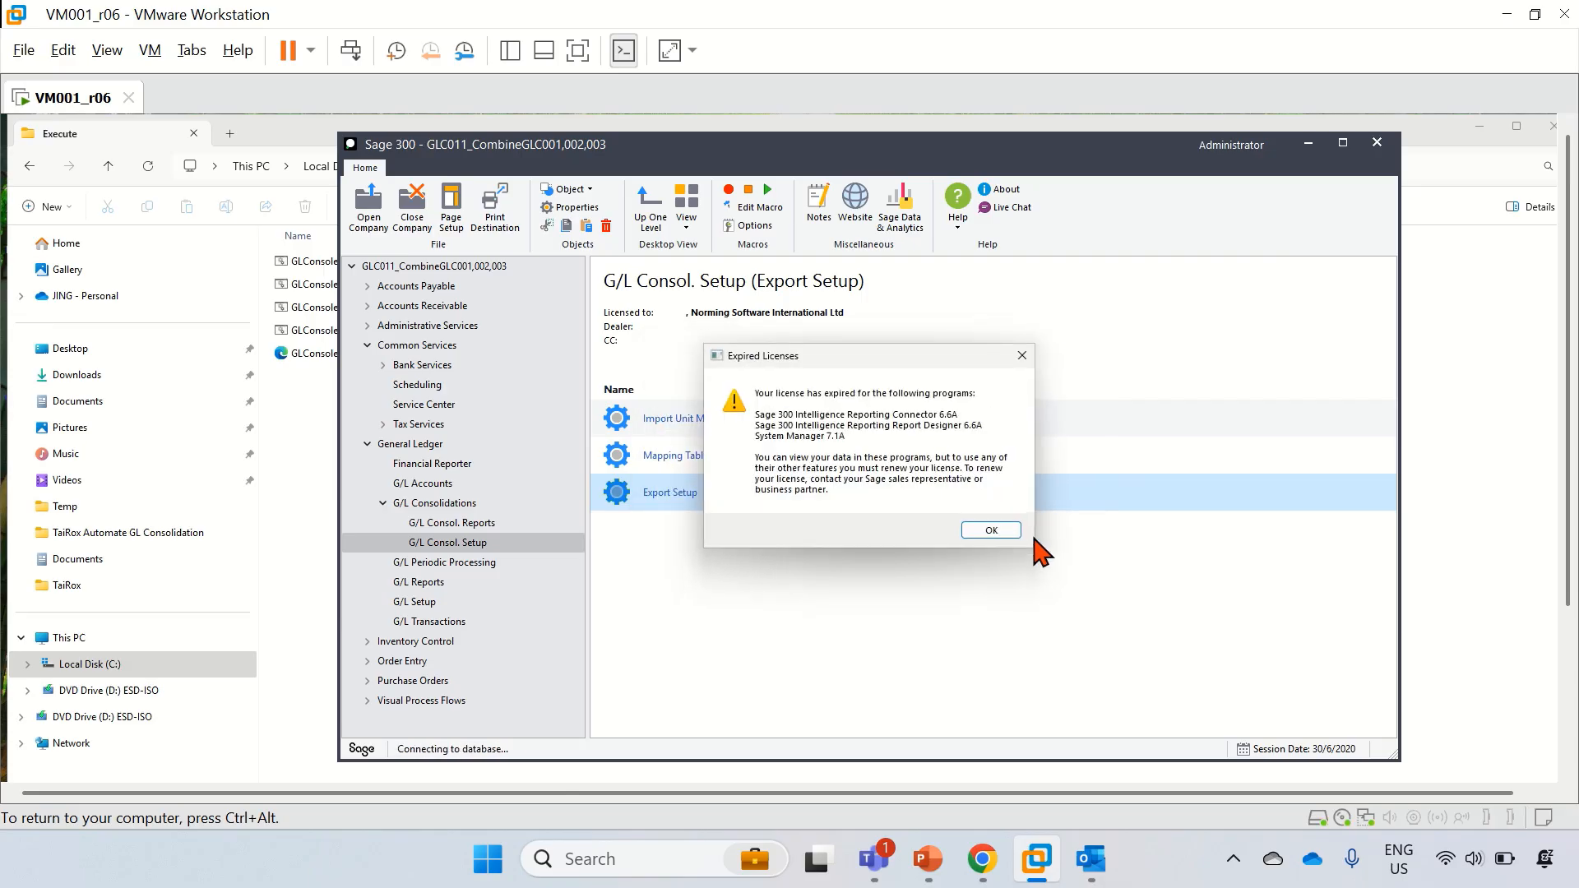
left_click(1004, 530)
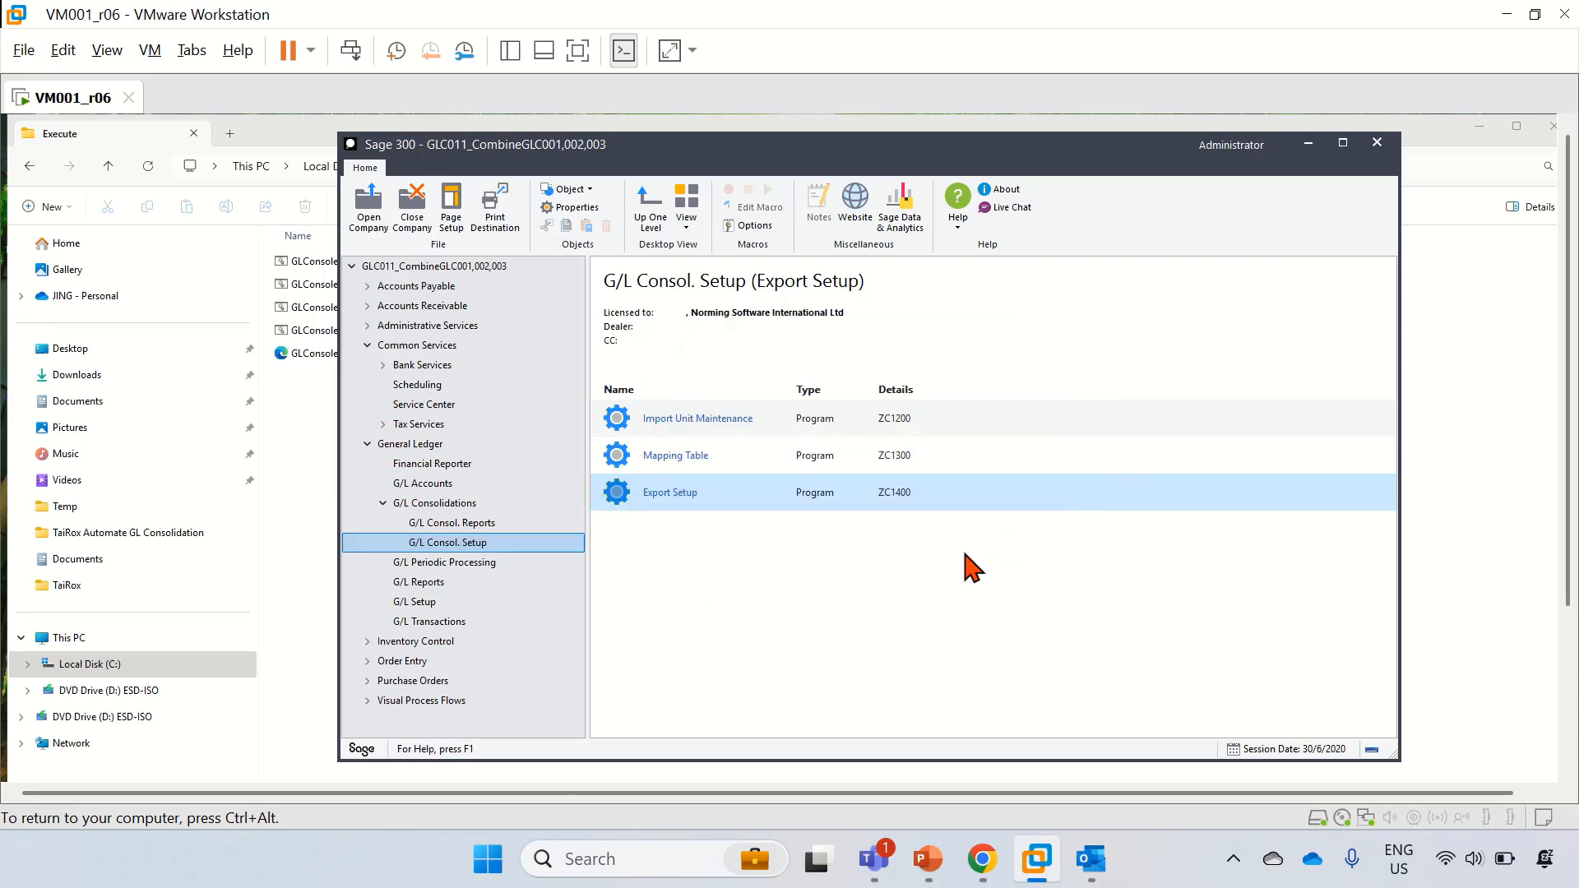
Step: Check the GLC011 G/L Batch List shows three posted ZC imported batches, then close it
left_click(429, 623)
double_click(659, 426)
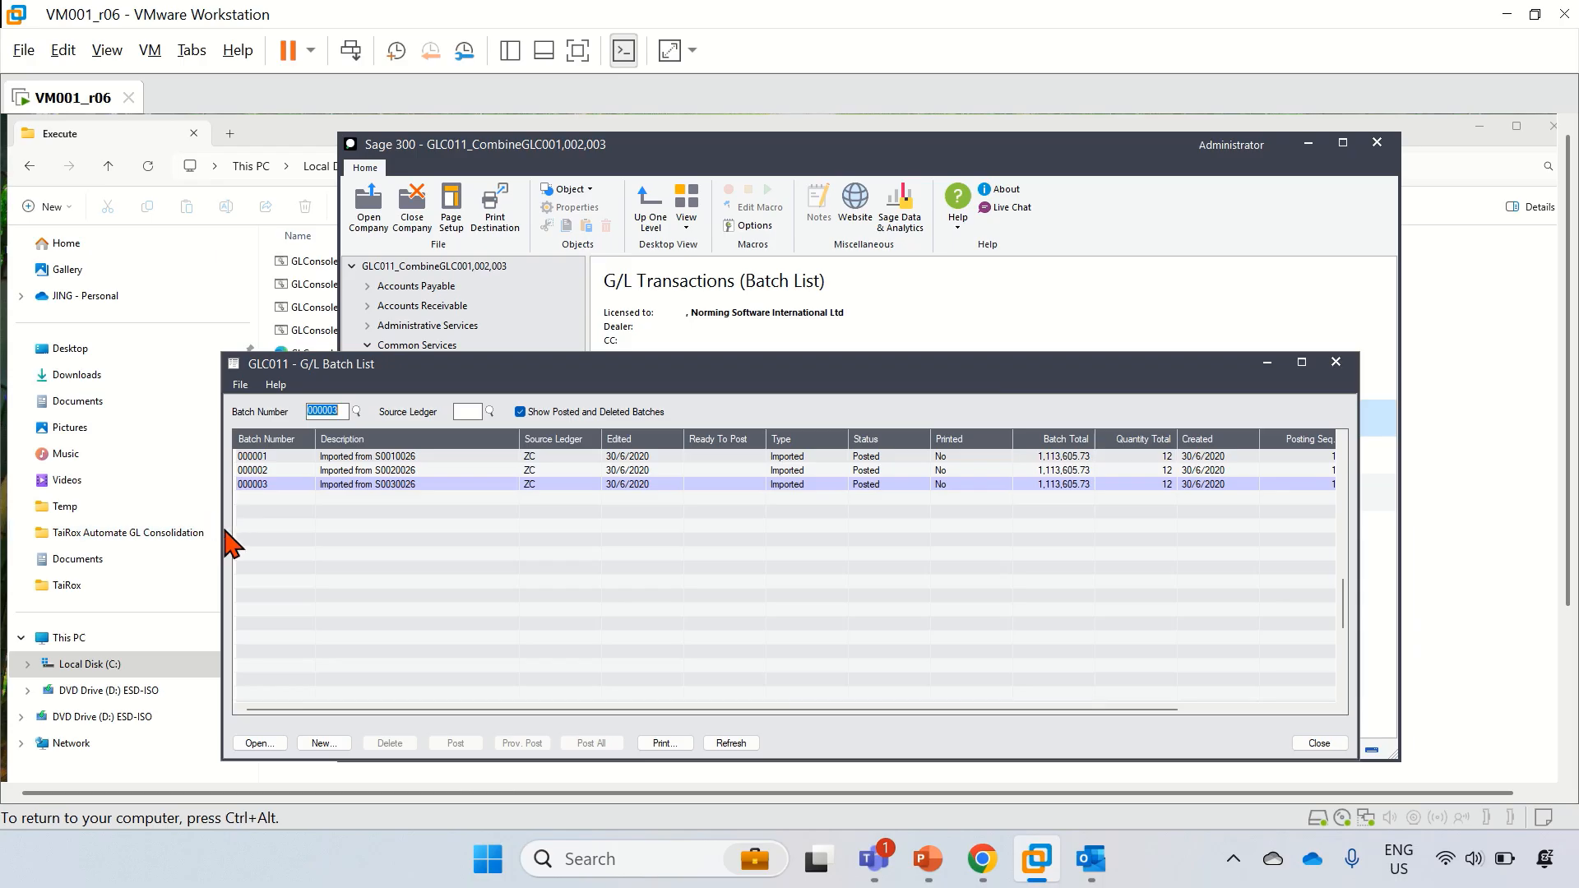
left_click(395, 470)
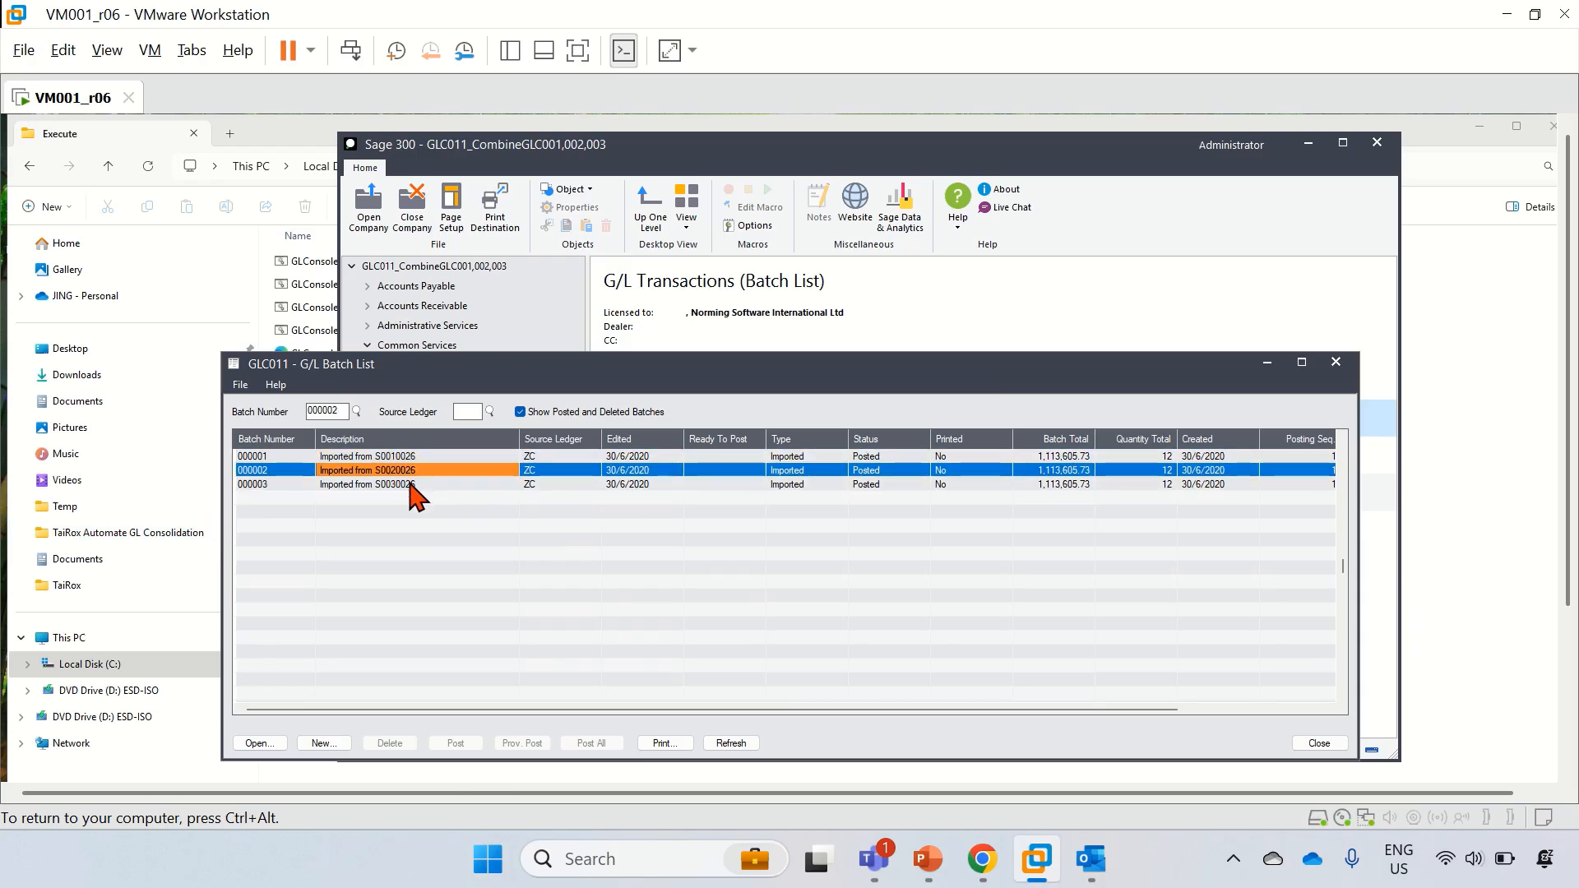
left_click(410, 484)
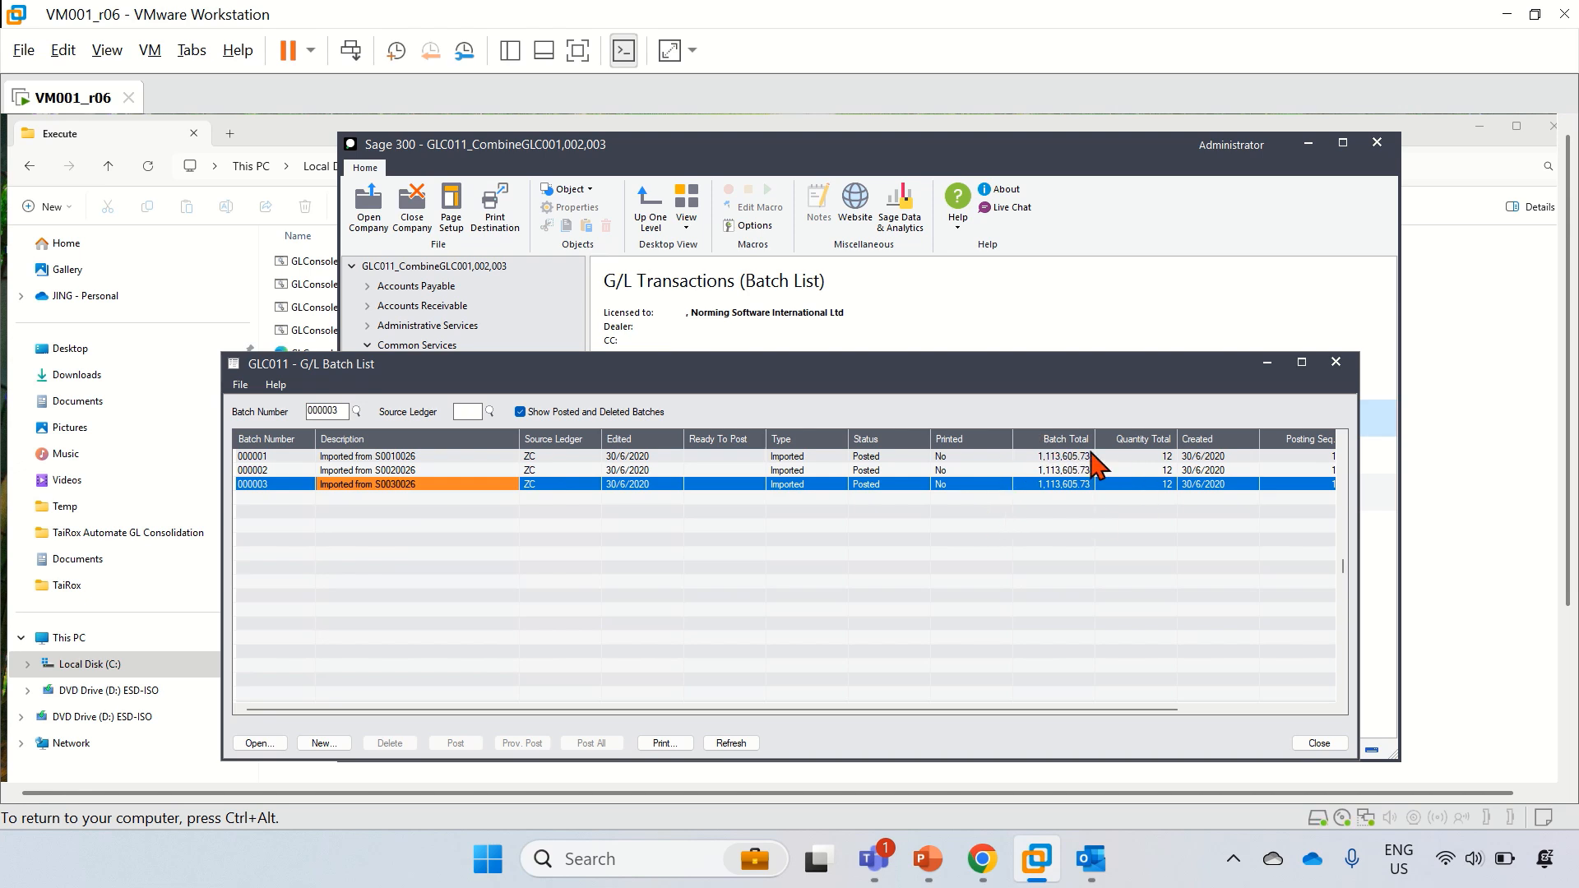
left_click(1335, 362)
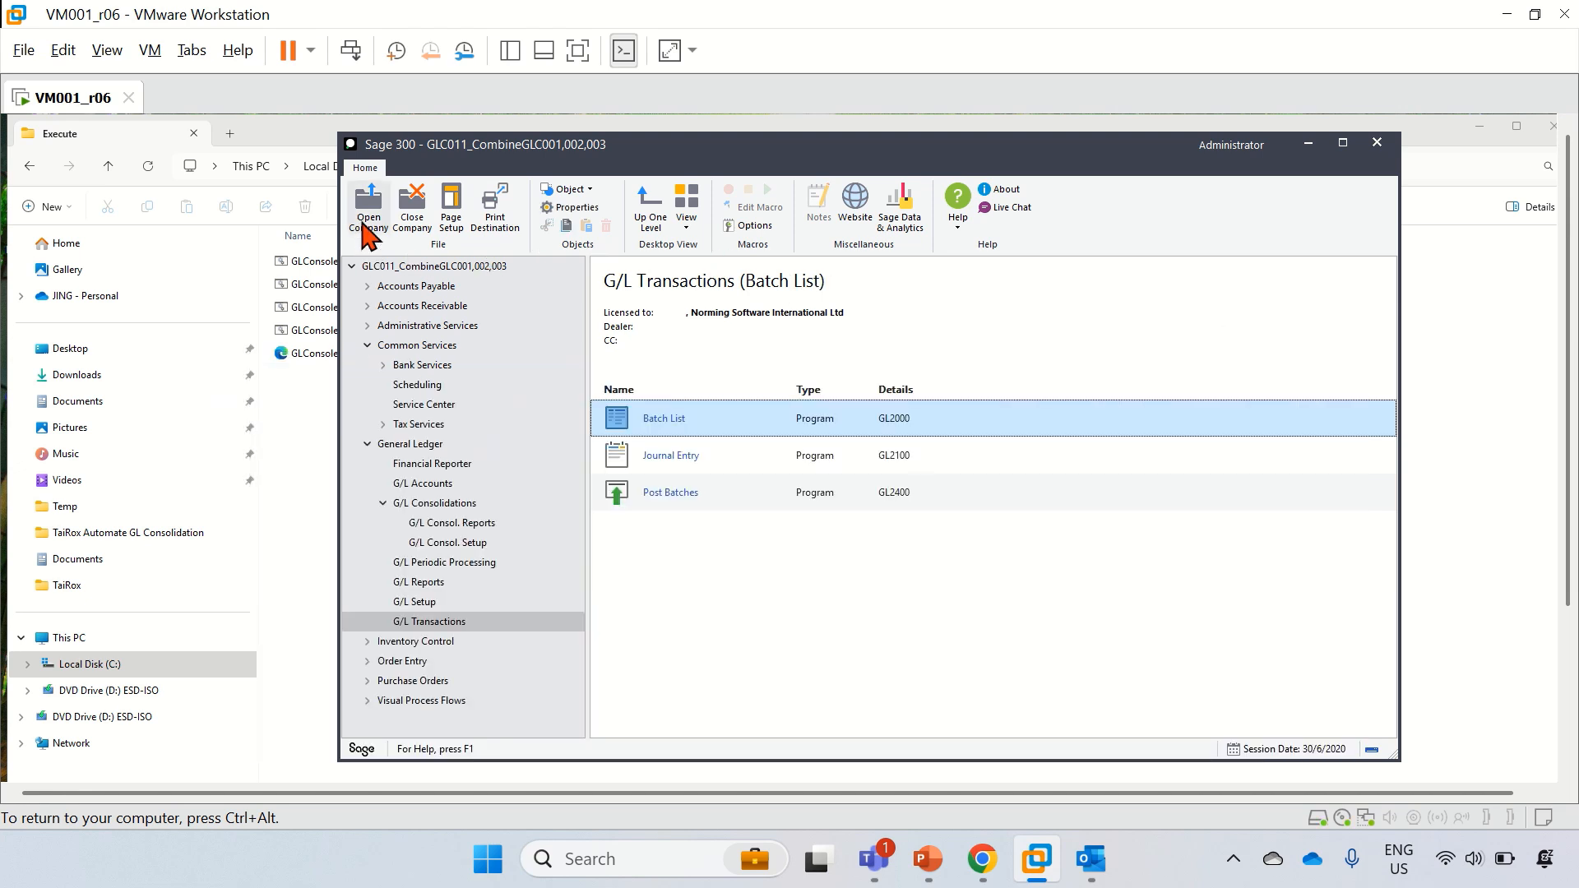
Step: Switch to company GLC012_CombineGLC004,011 and dismiss the license warnings
left_click(367, 214)
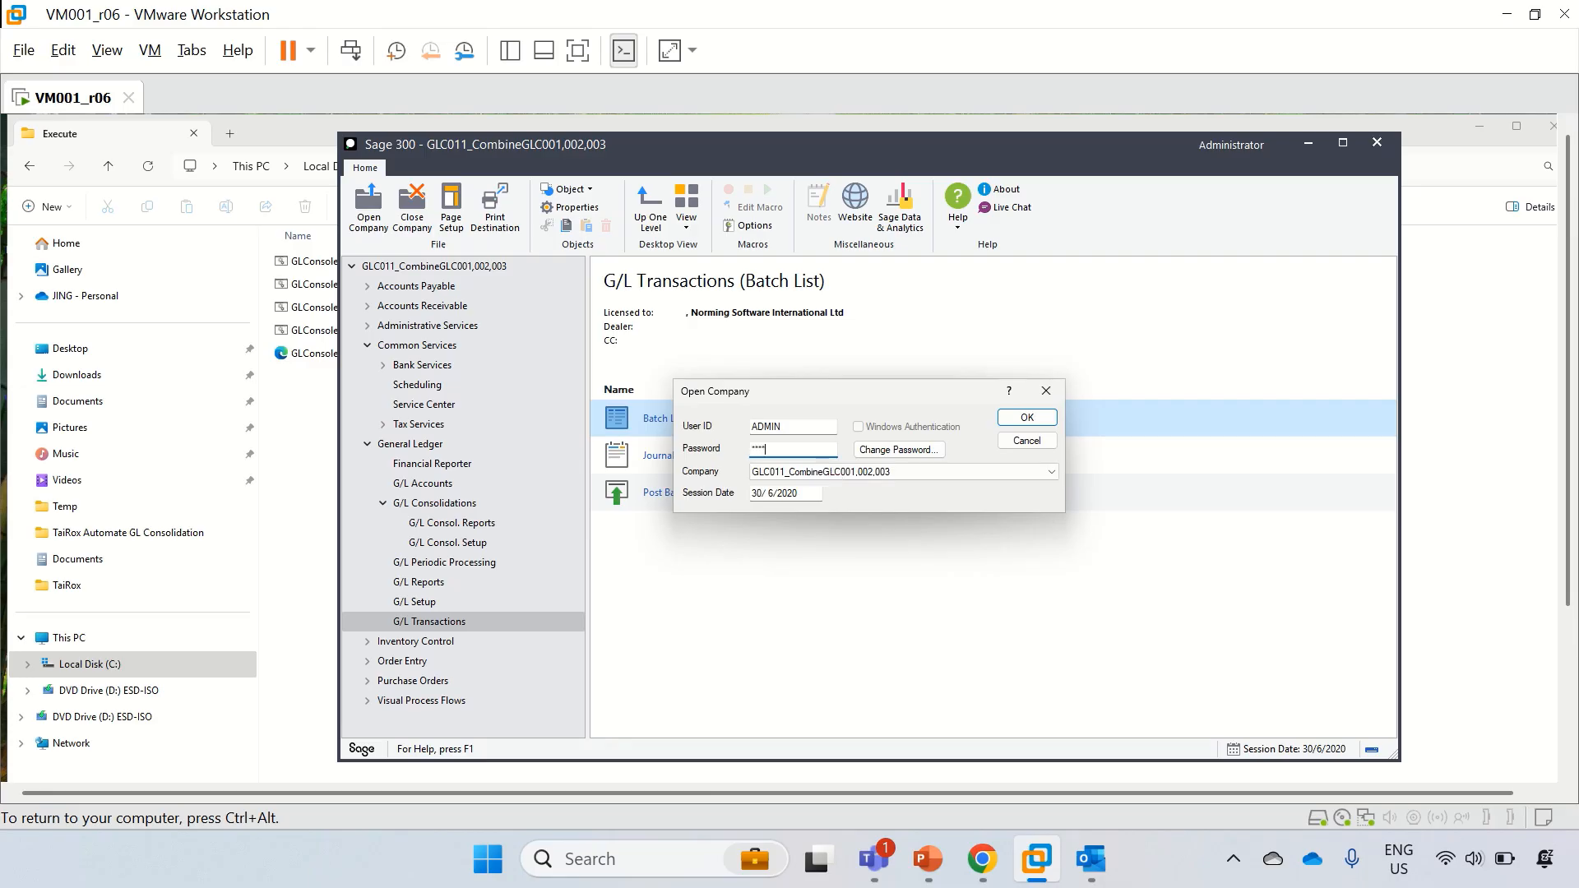
left_click(805, 472)
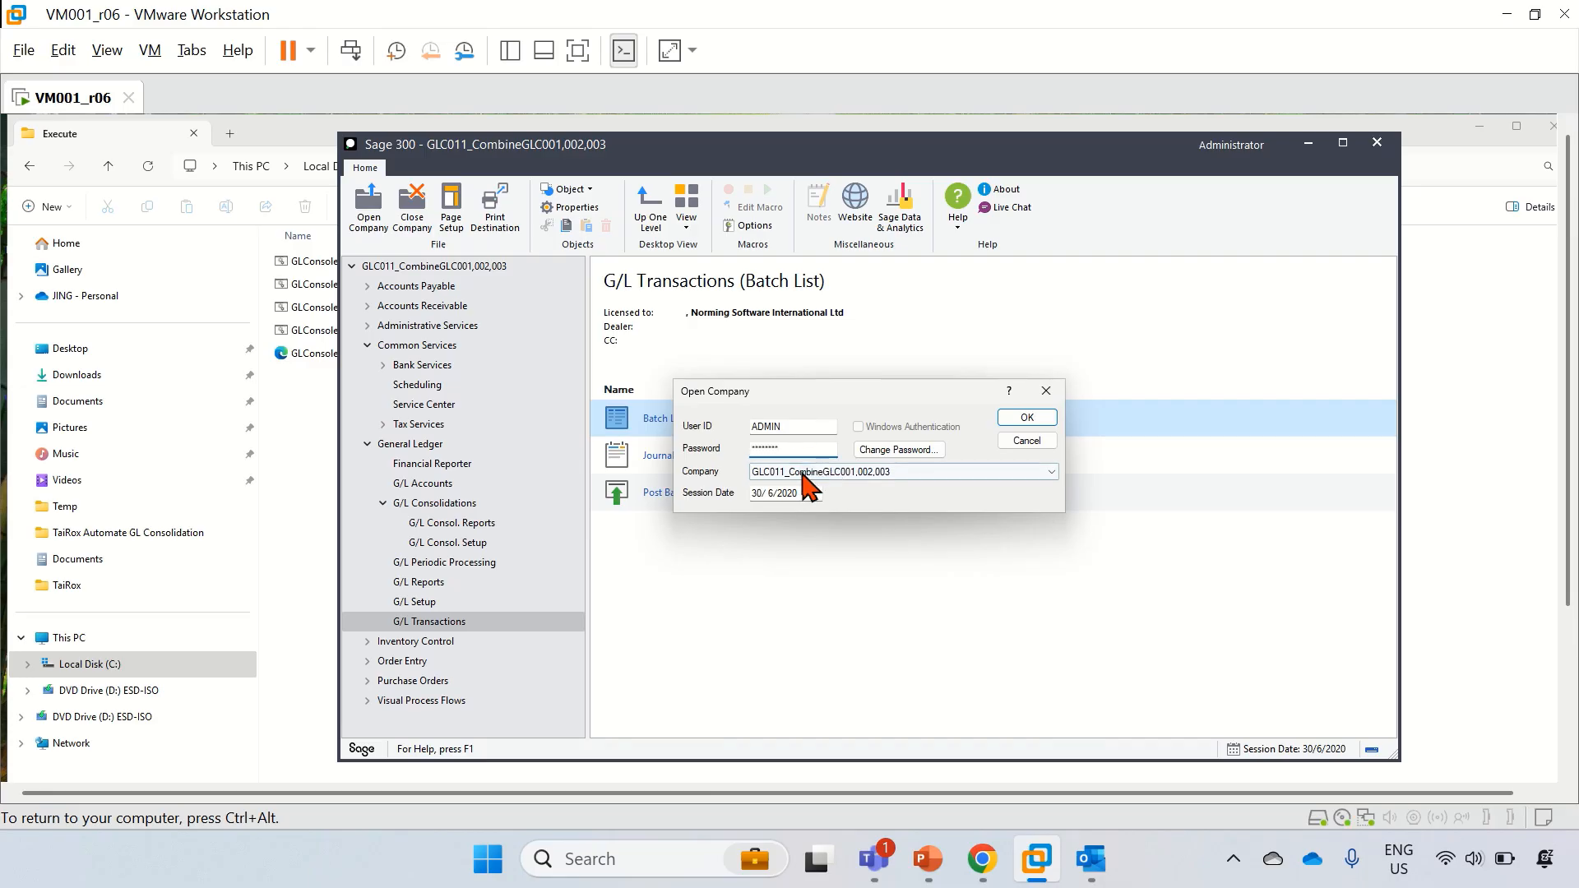
left_click(816, 573)
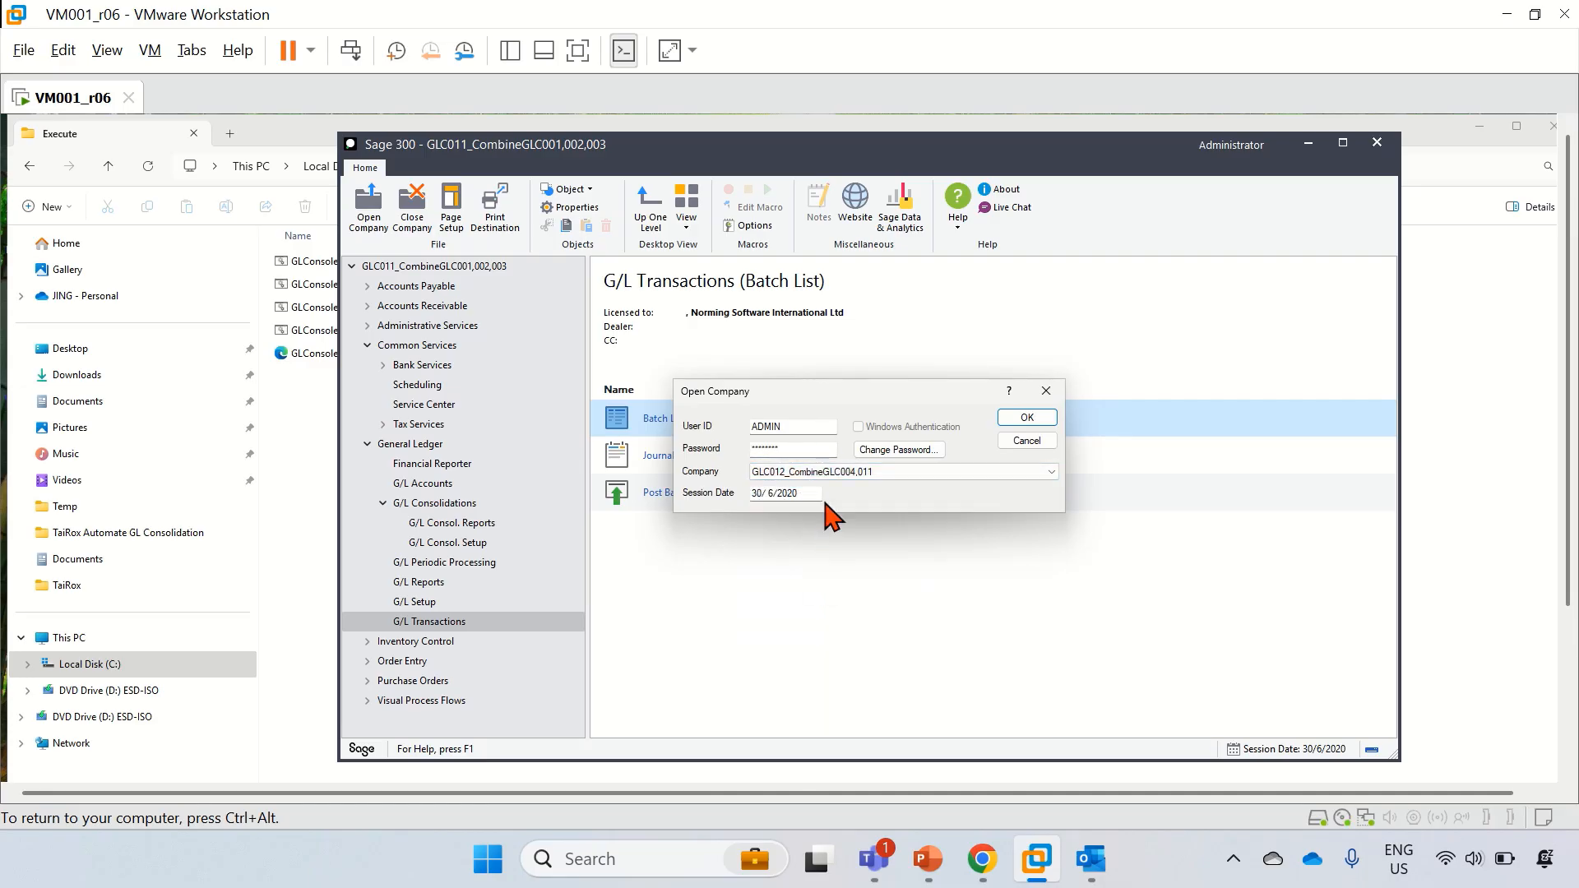
left_click(1025, 417)
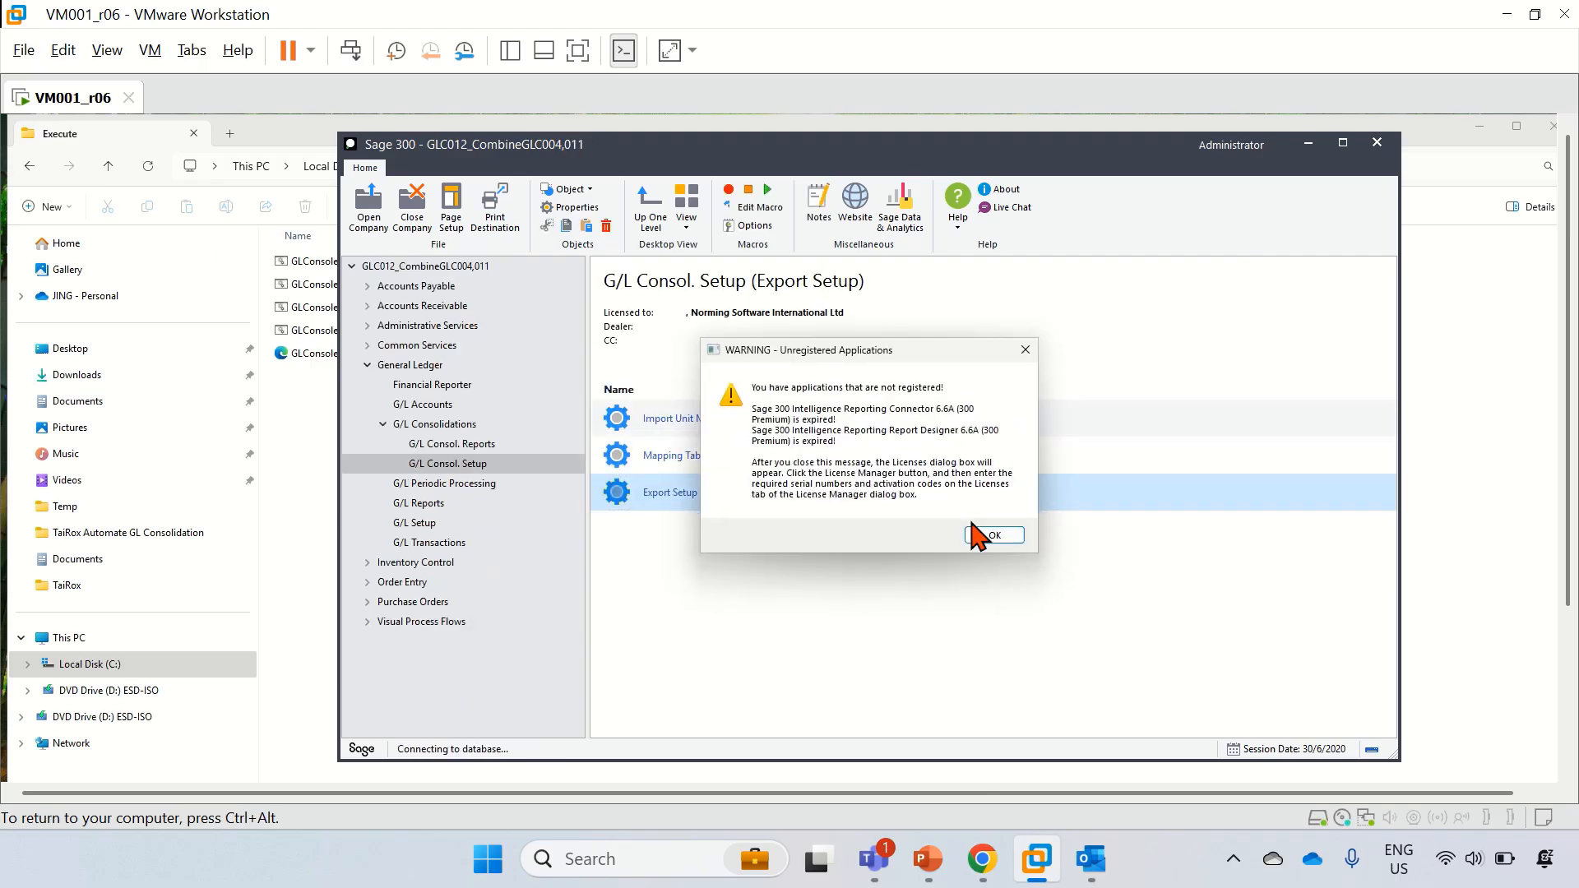
left_click(991, 535)
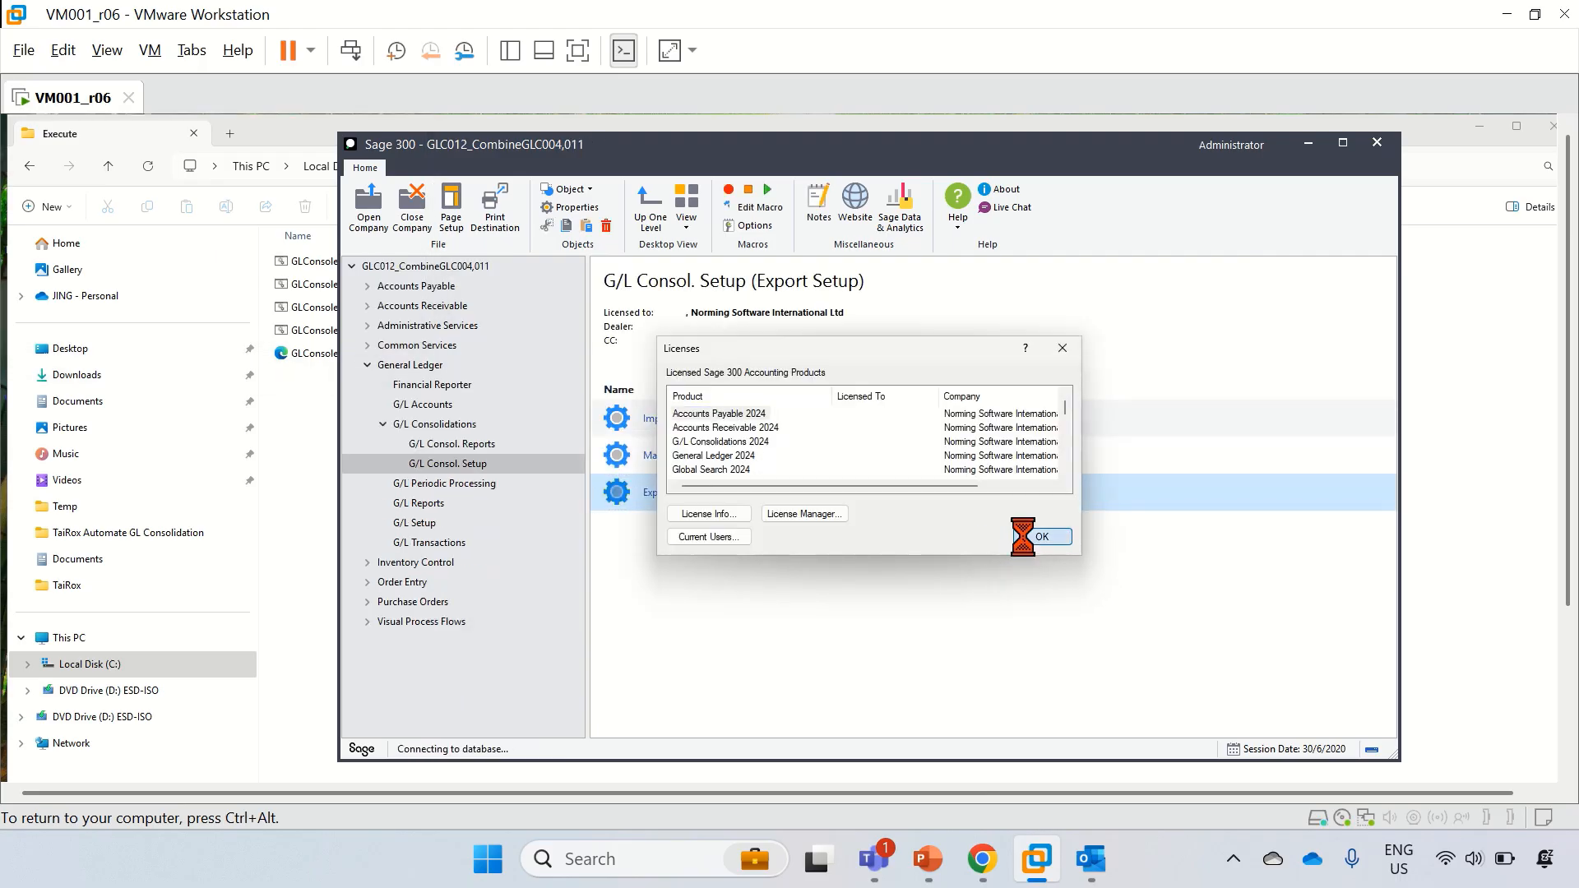
left_click(1038, 536)
left_click(993, 529)
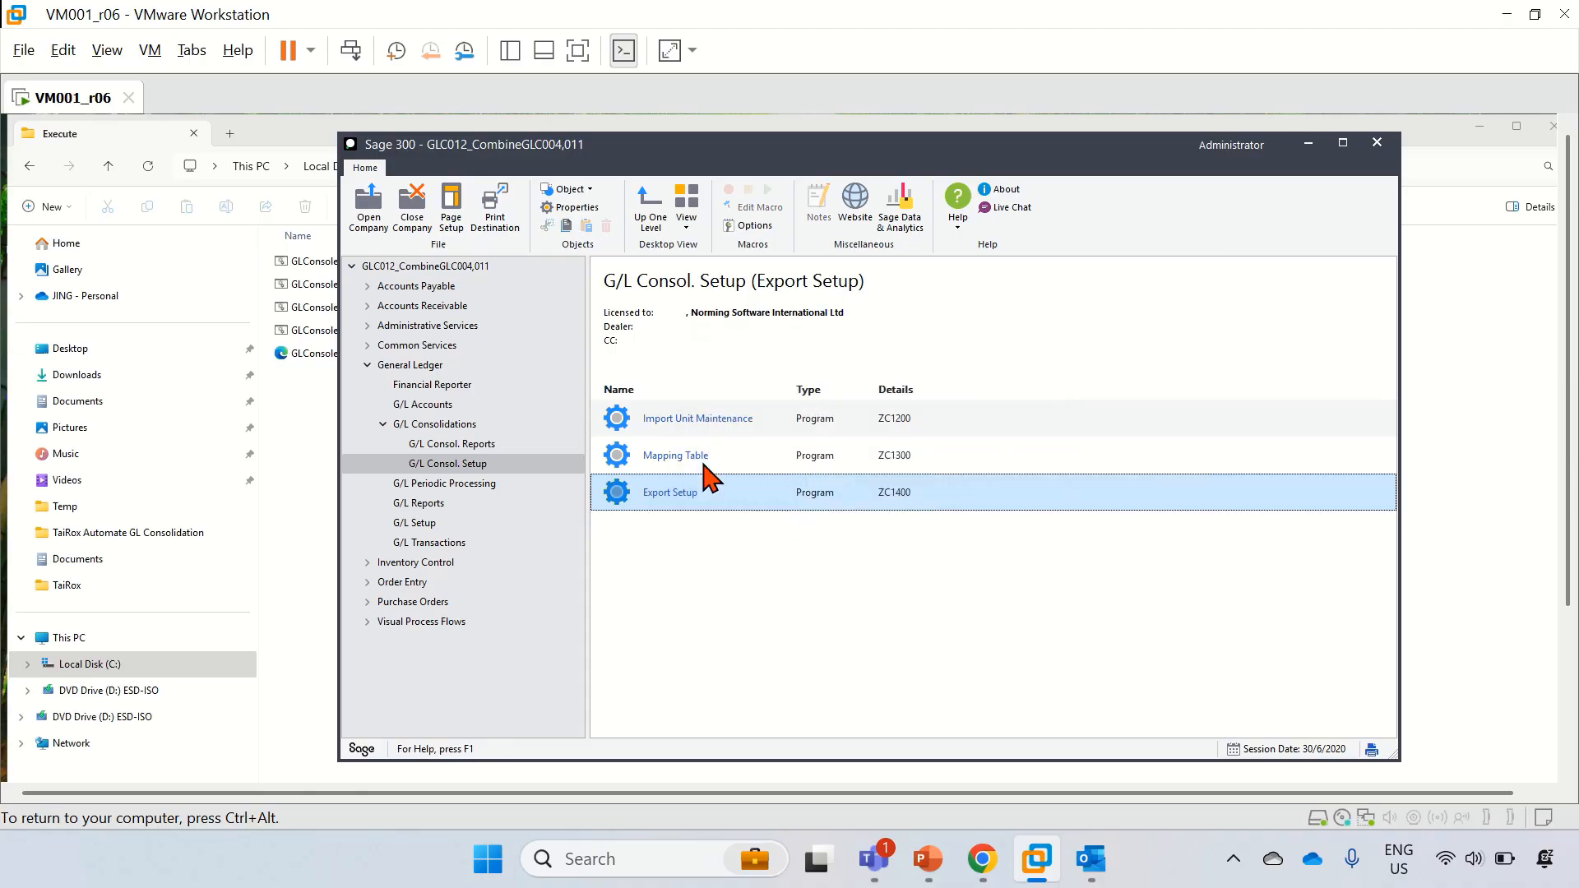
Step: Widen the GLC012 batch list to confirm two posted imported batches (1,113,605.73 and 3,340,817.19)
left_click(423, 543)
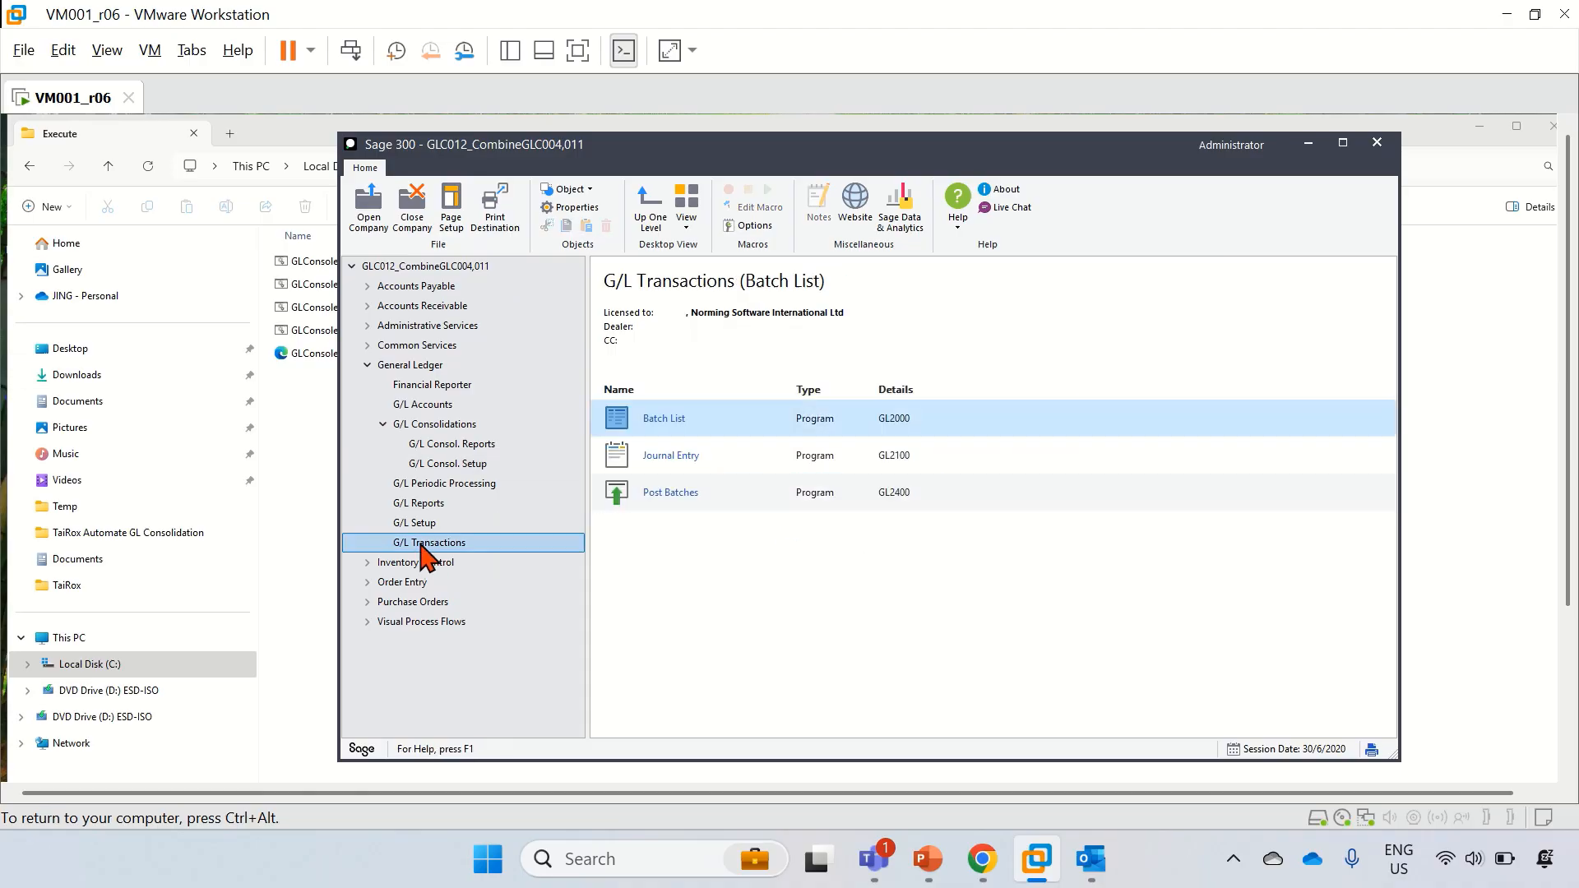
left_click(664, 416)
double_click(664, 416)
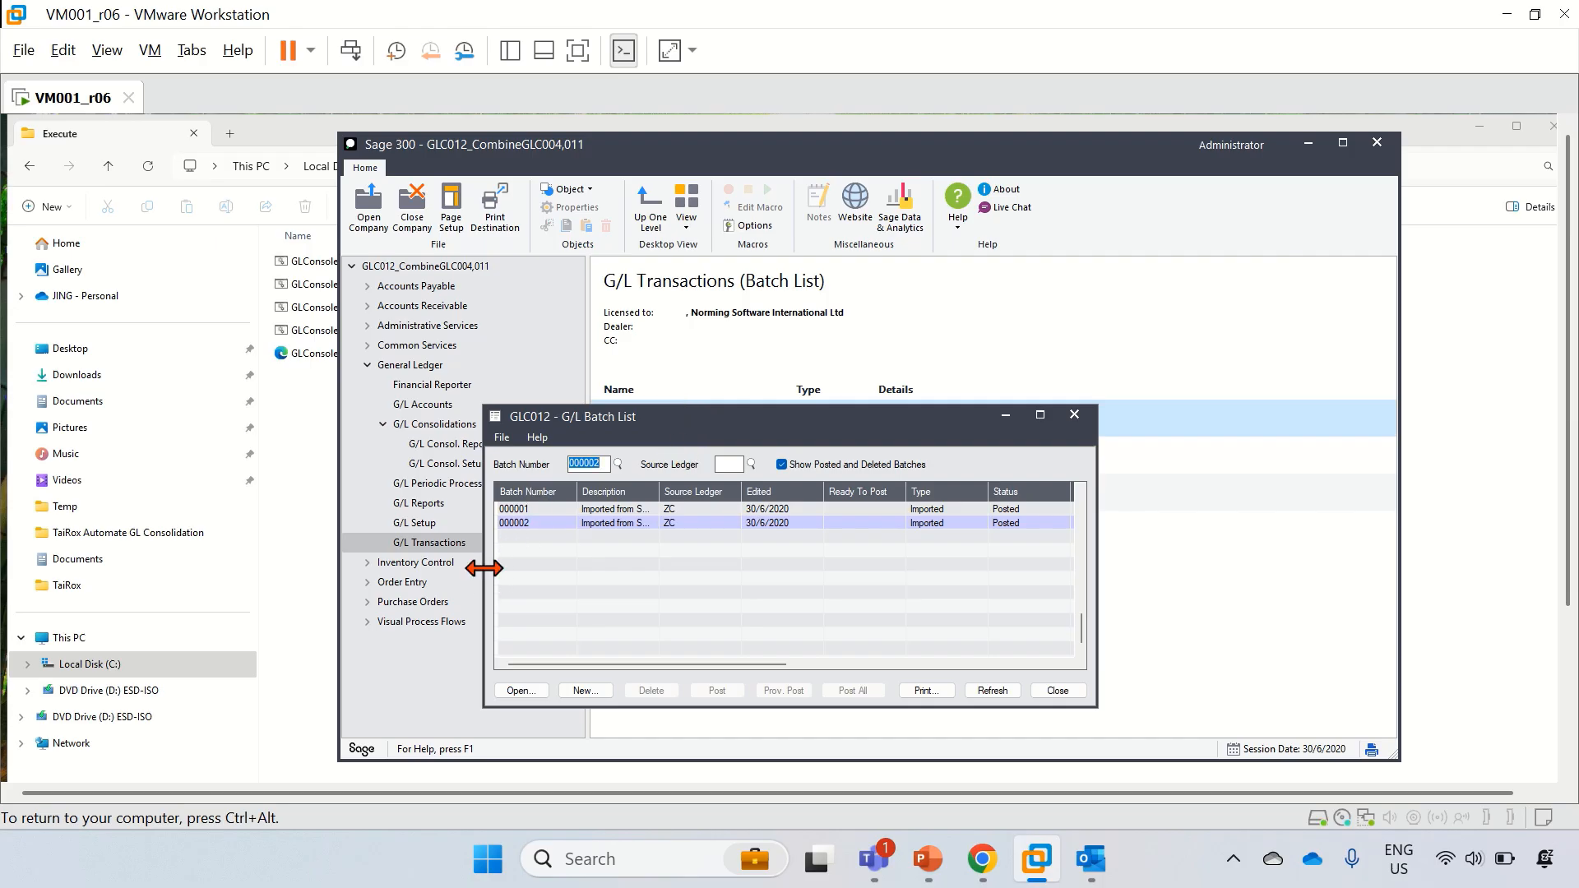
left_click_drag(484, 566, 224, 547)
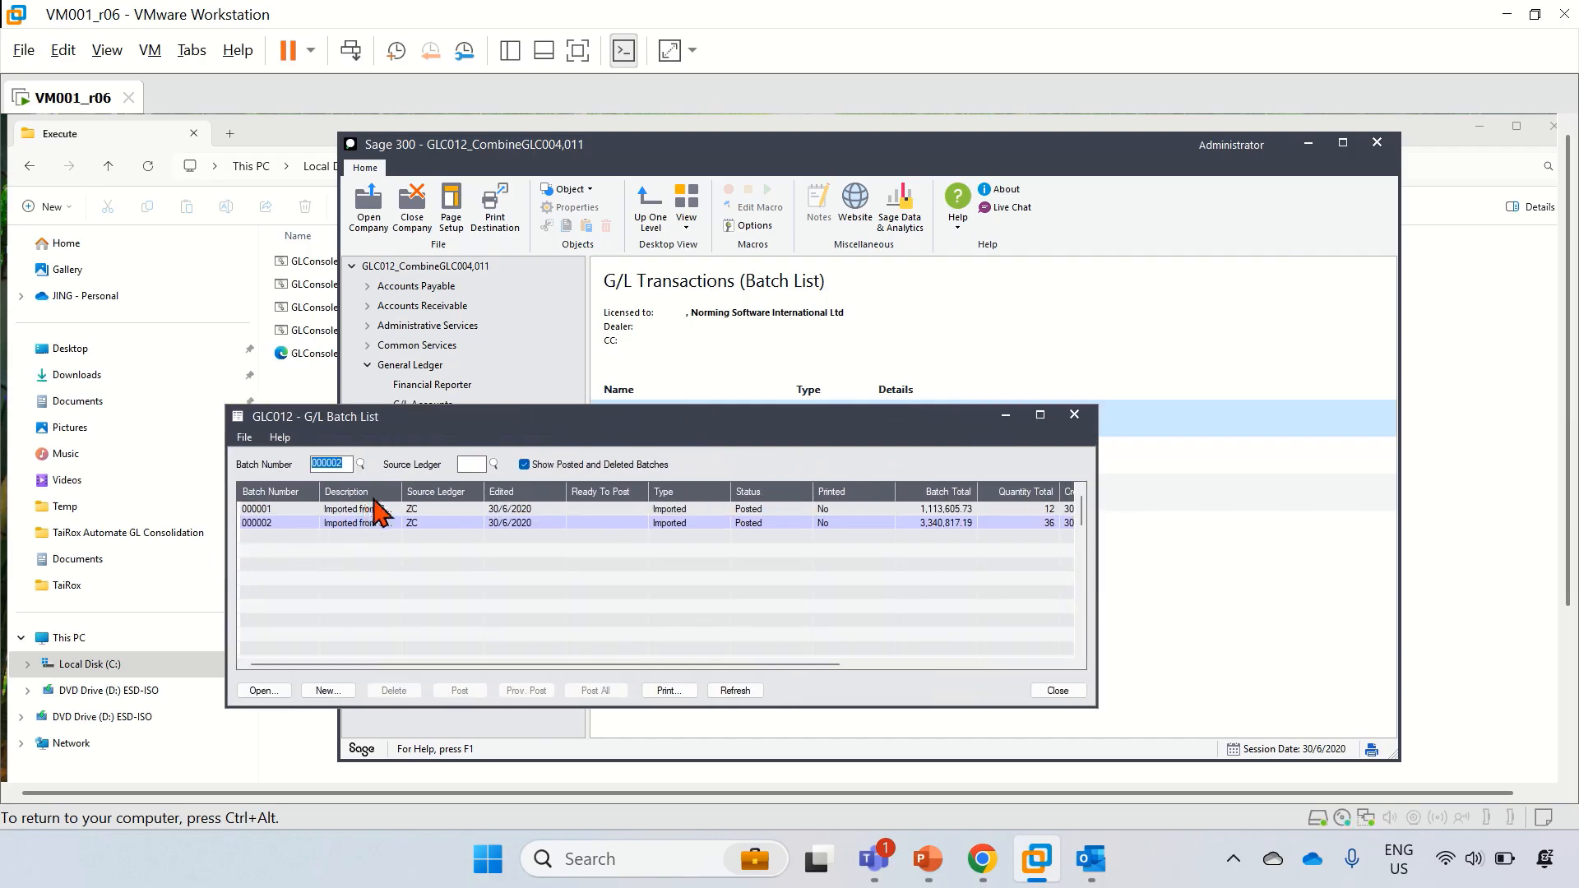
left_click_drag(401, 489, 501, 491)
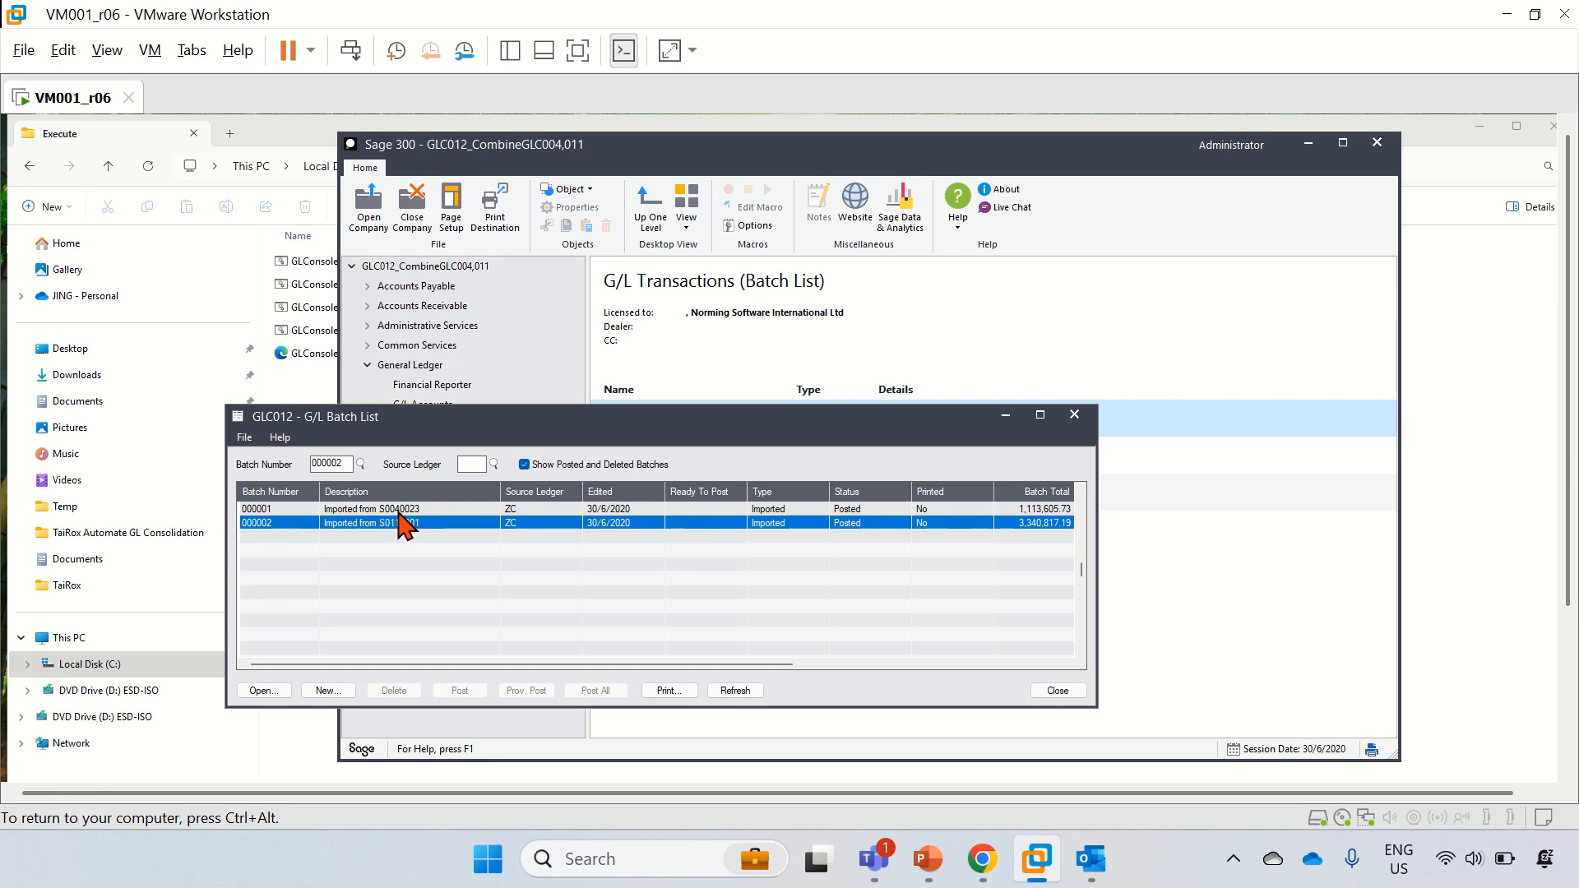
left_click_drag(1096, 572, 1325, 573)
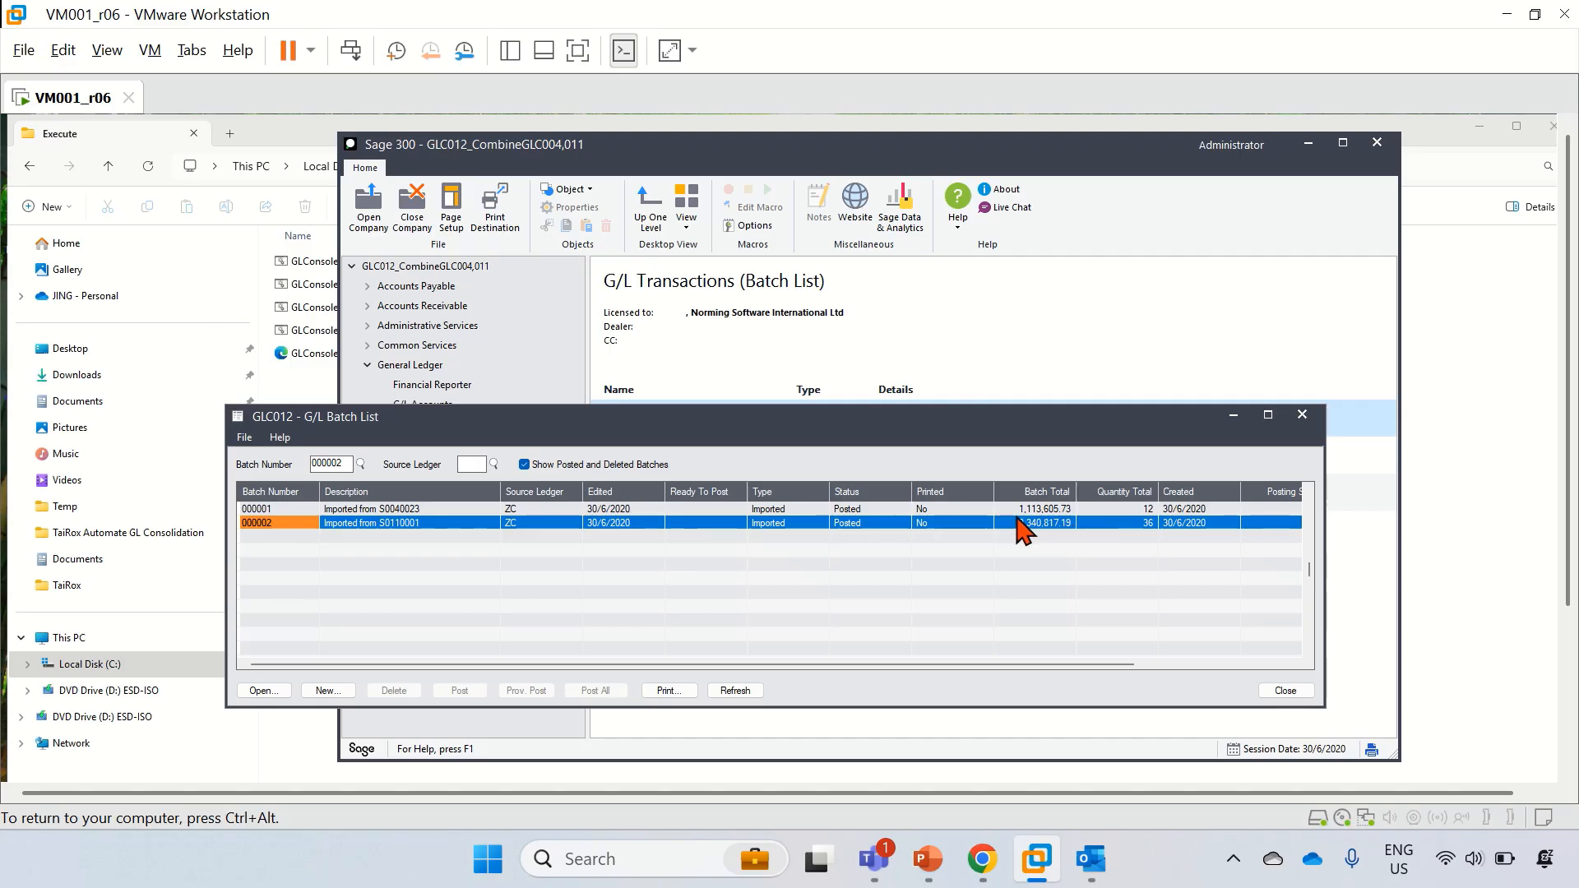
left_click(1285, 690)
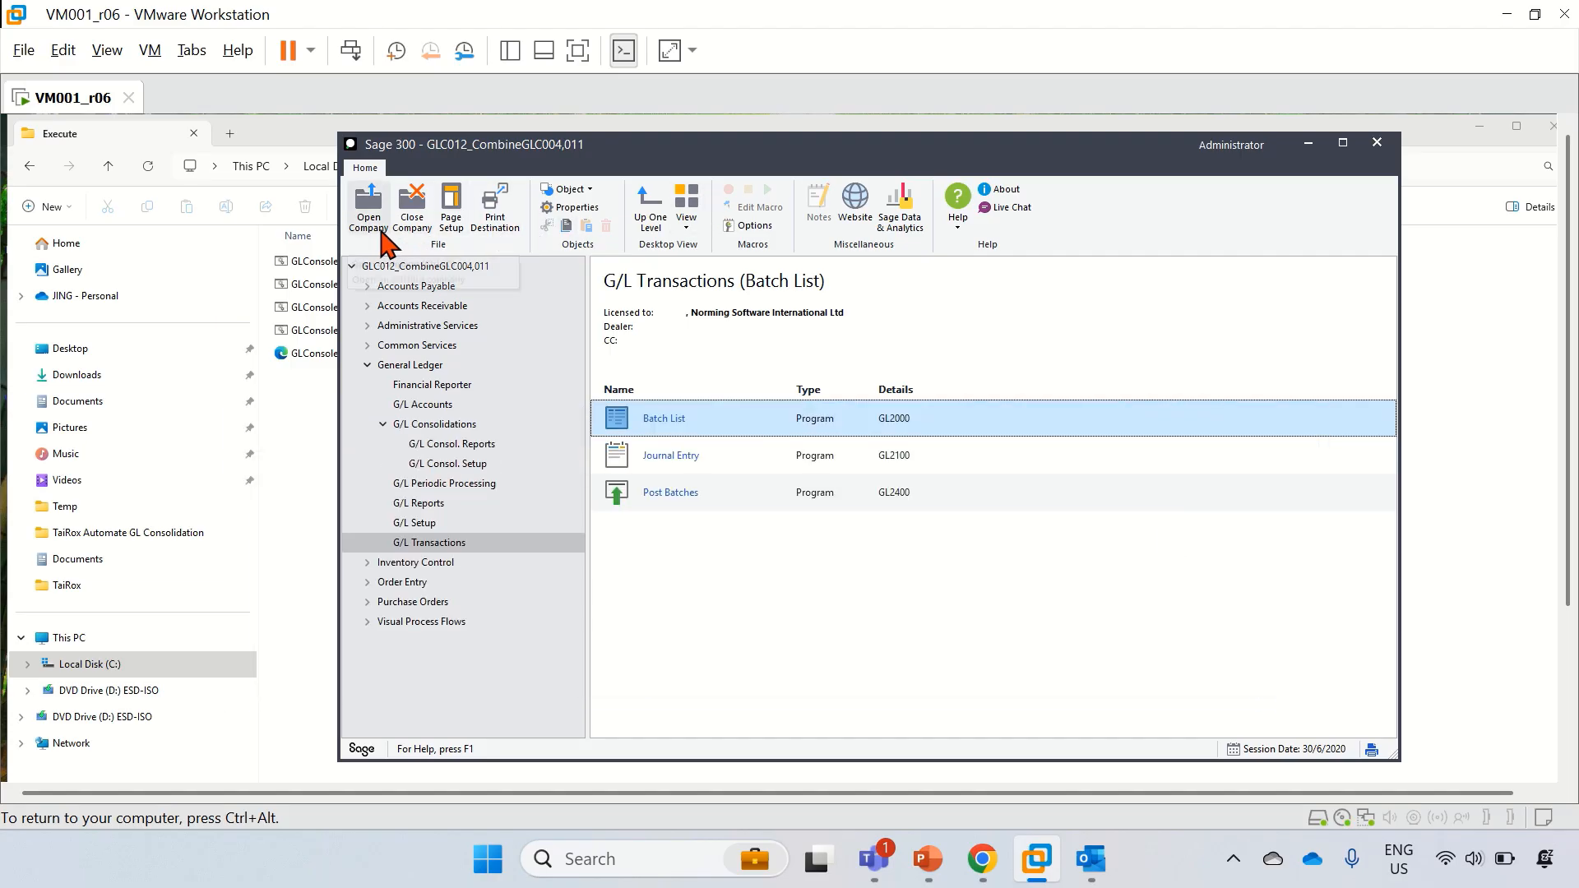
Step: Sign in to company GLC013_CombineGLC004,005,012 with its password and dismiss the license warnings
left_click(379, 234)
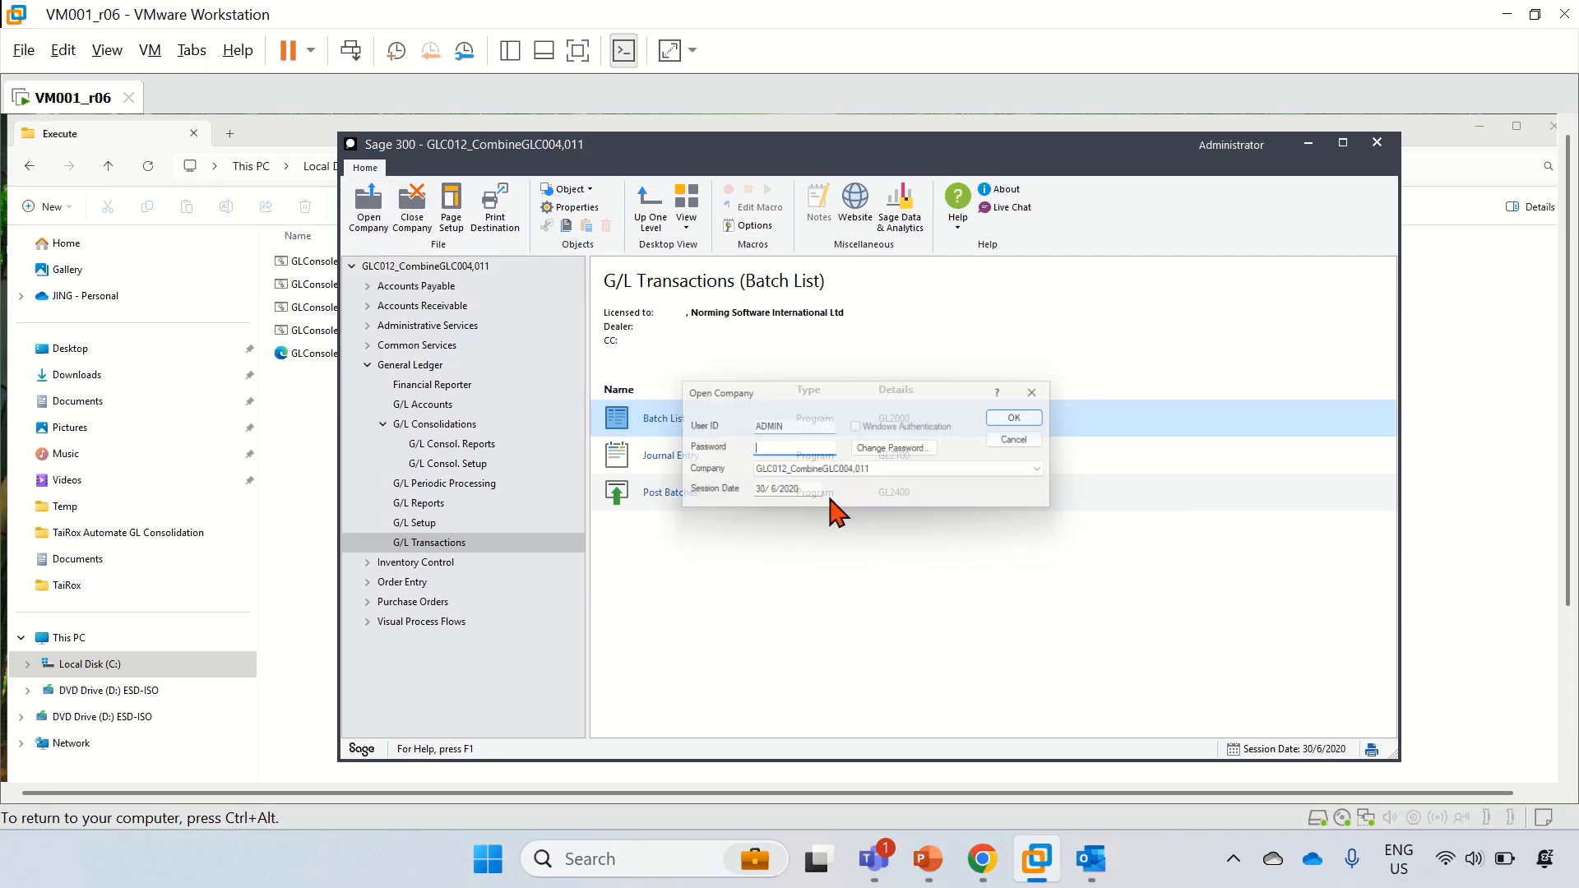
left_click(819, 473)
left_click(831, 583)
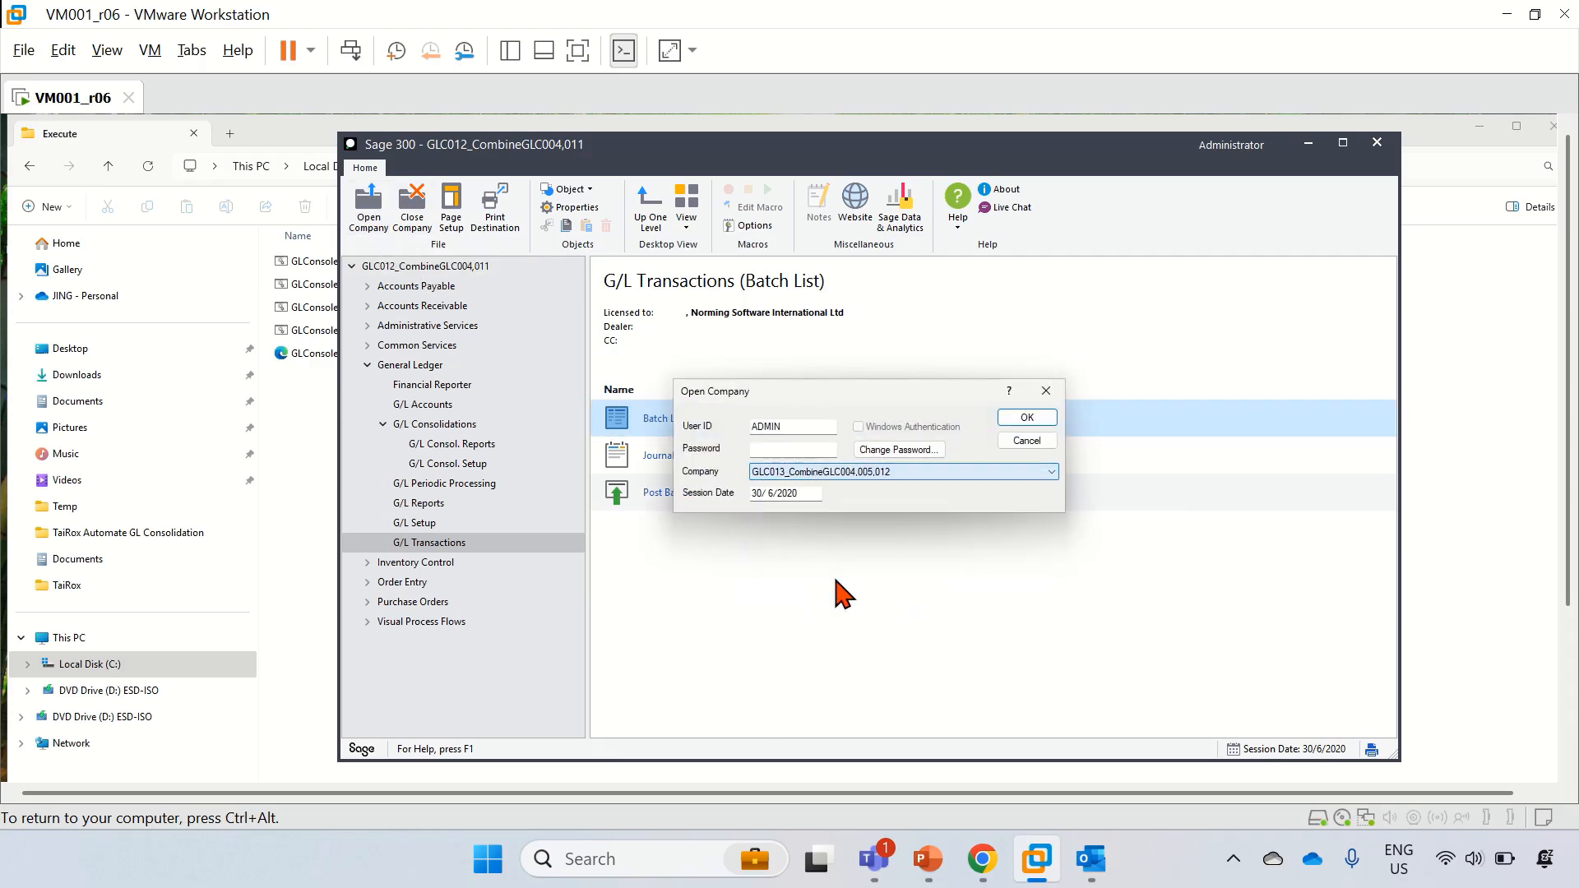
left_click(783, 450)
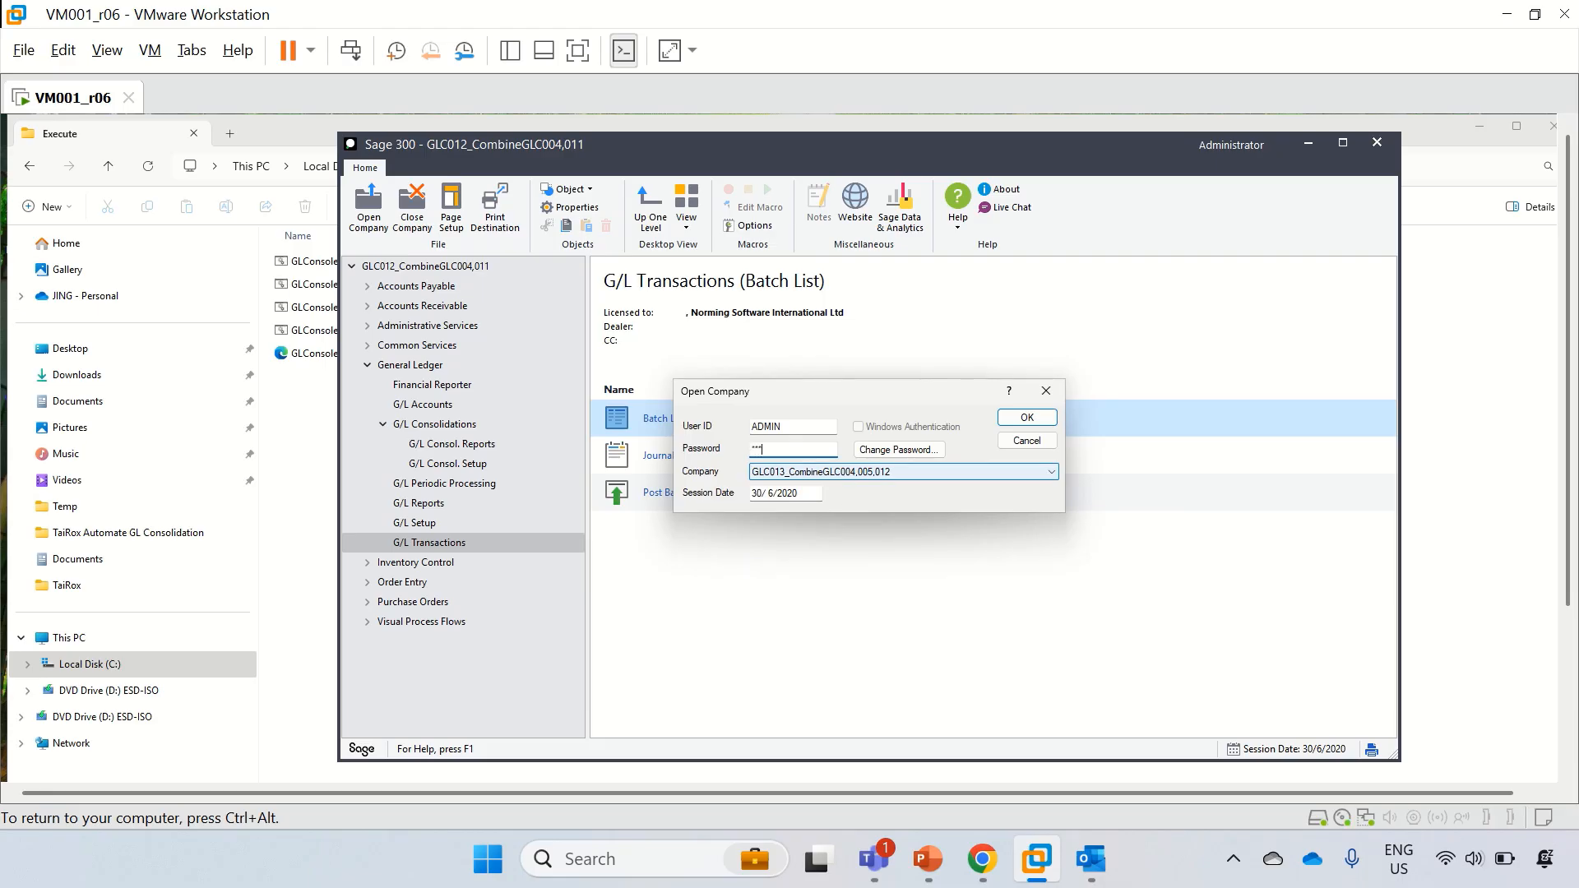
key("Return")
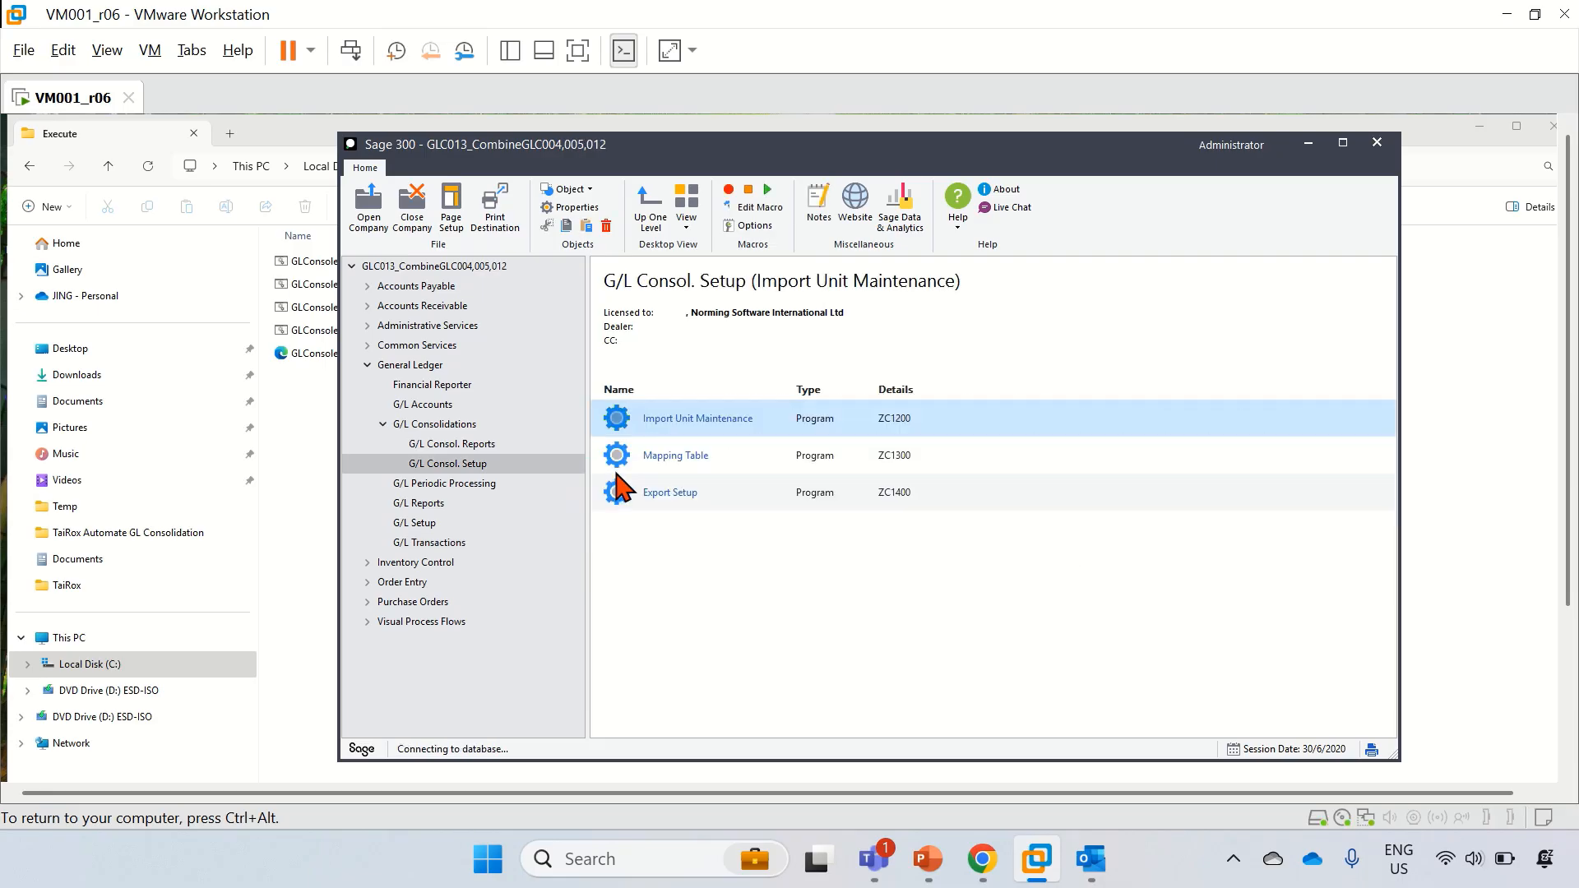
left_click(978, 535)
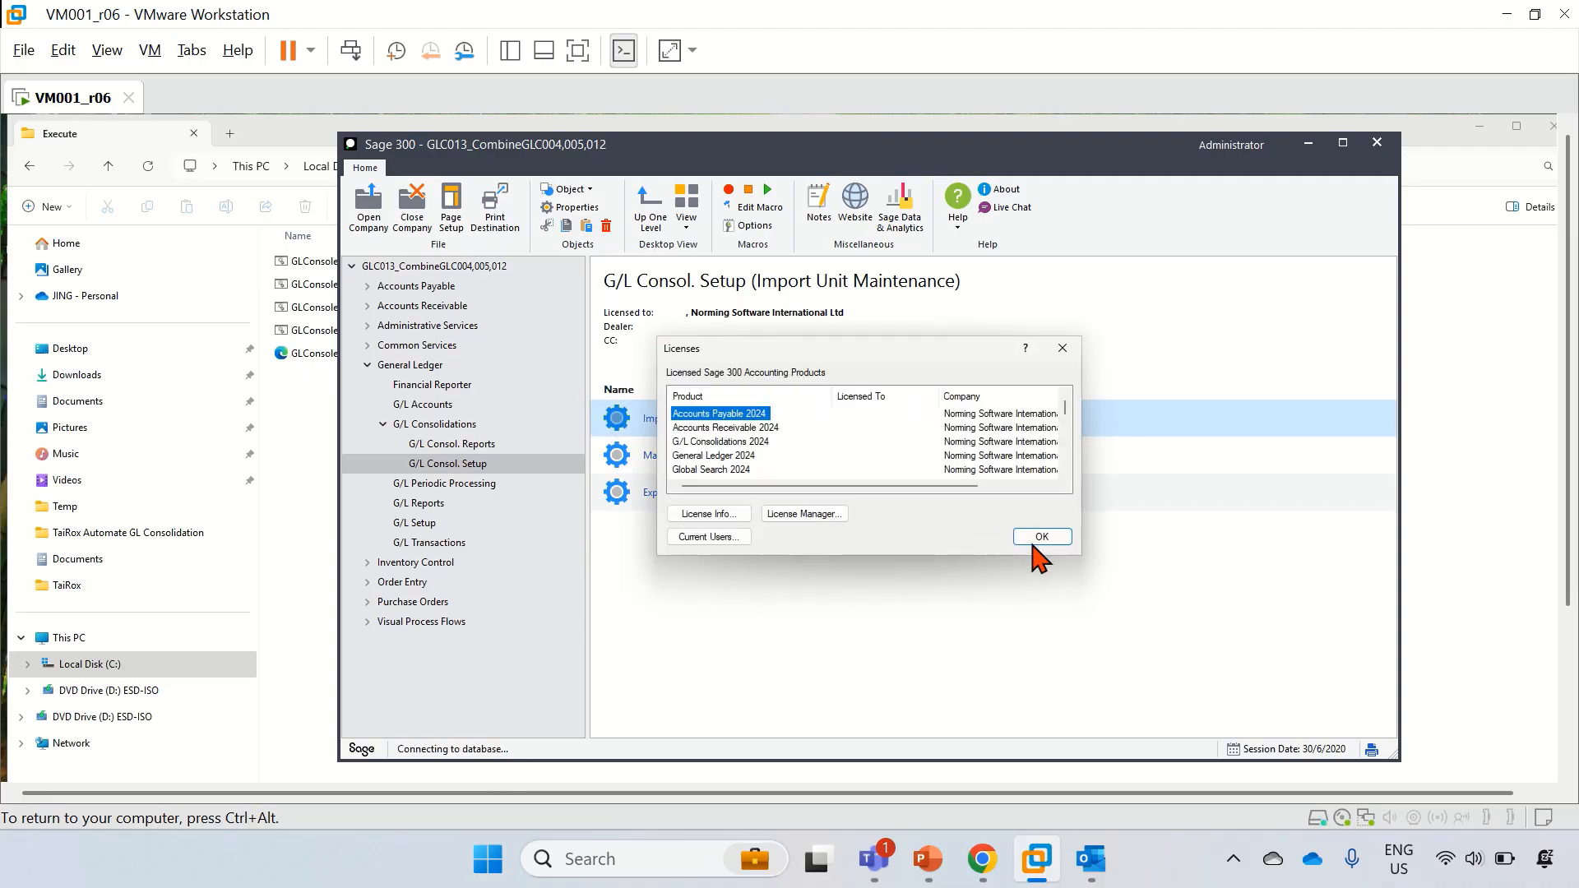
left_click(1043, 536)
left_click(1016, 533)
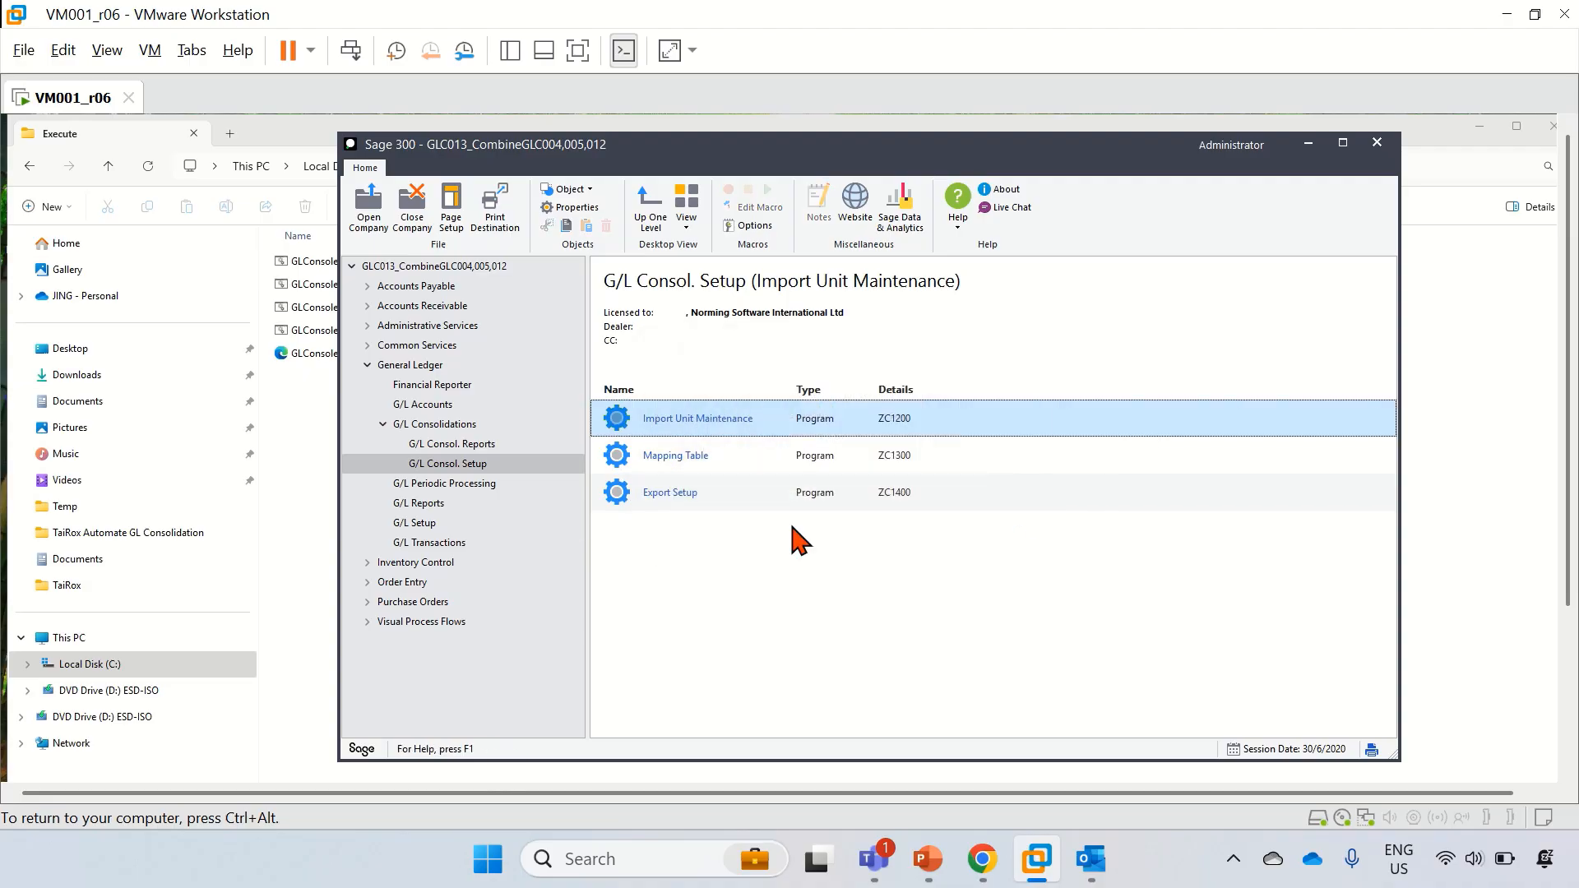
Step: Confirm the GLC013 batch list holds three posted ZC batches, including 4,454,422.92, then close it
left_click(440, 541)
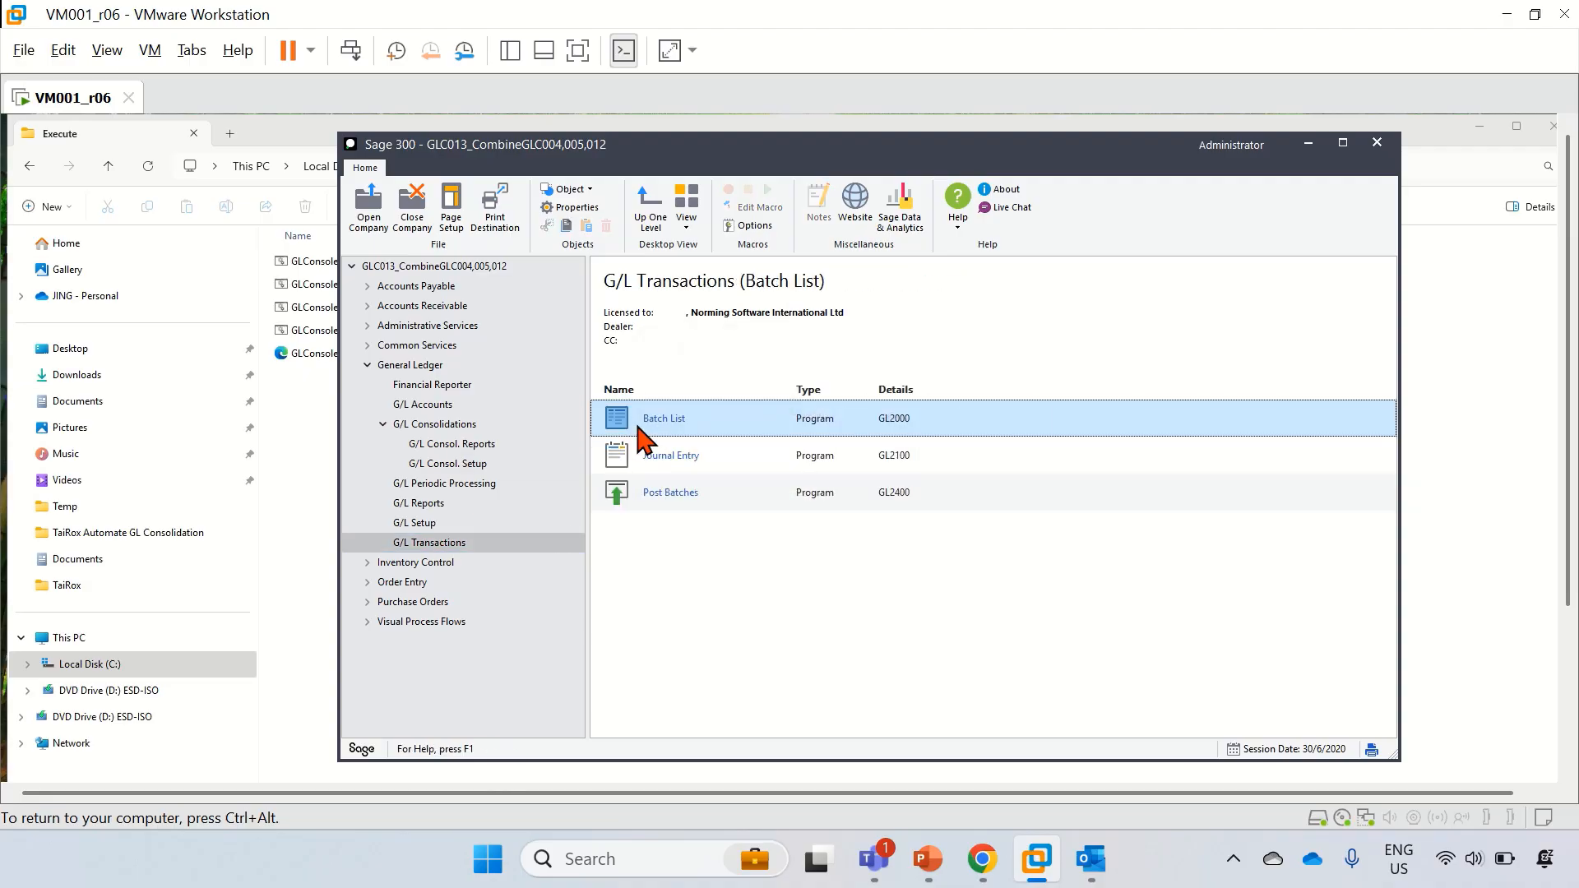
key("Return")
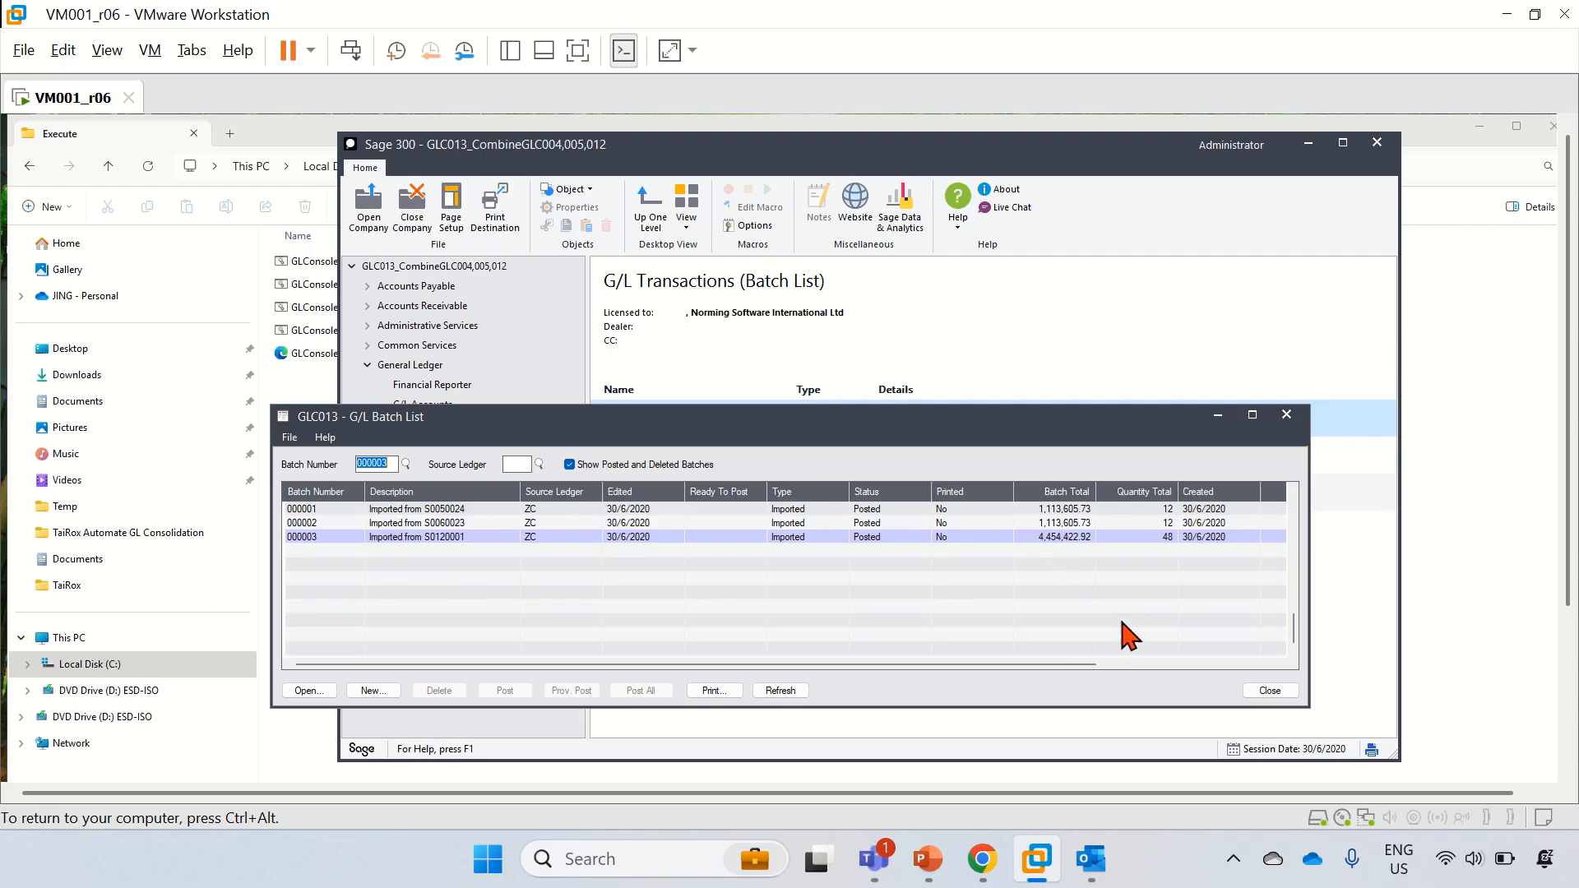
left_click(1274, 693)
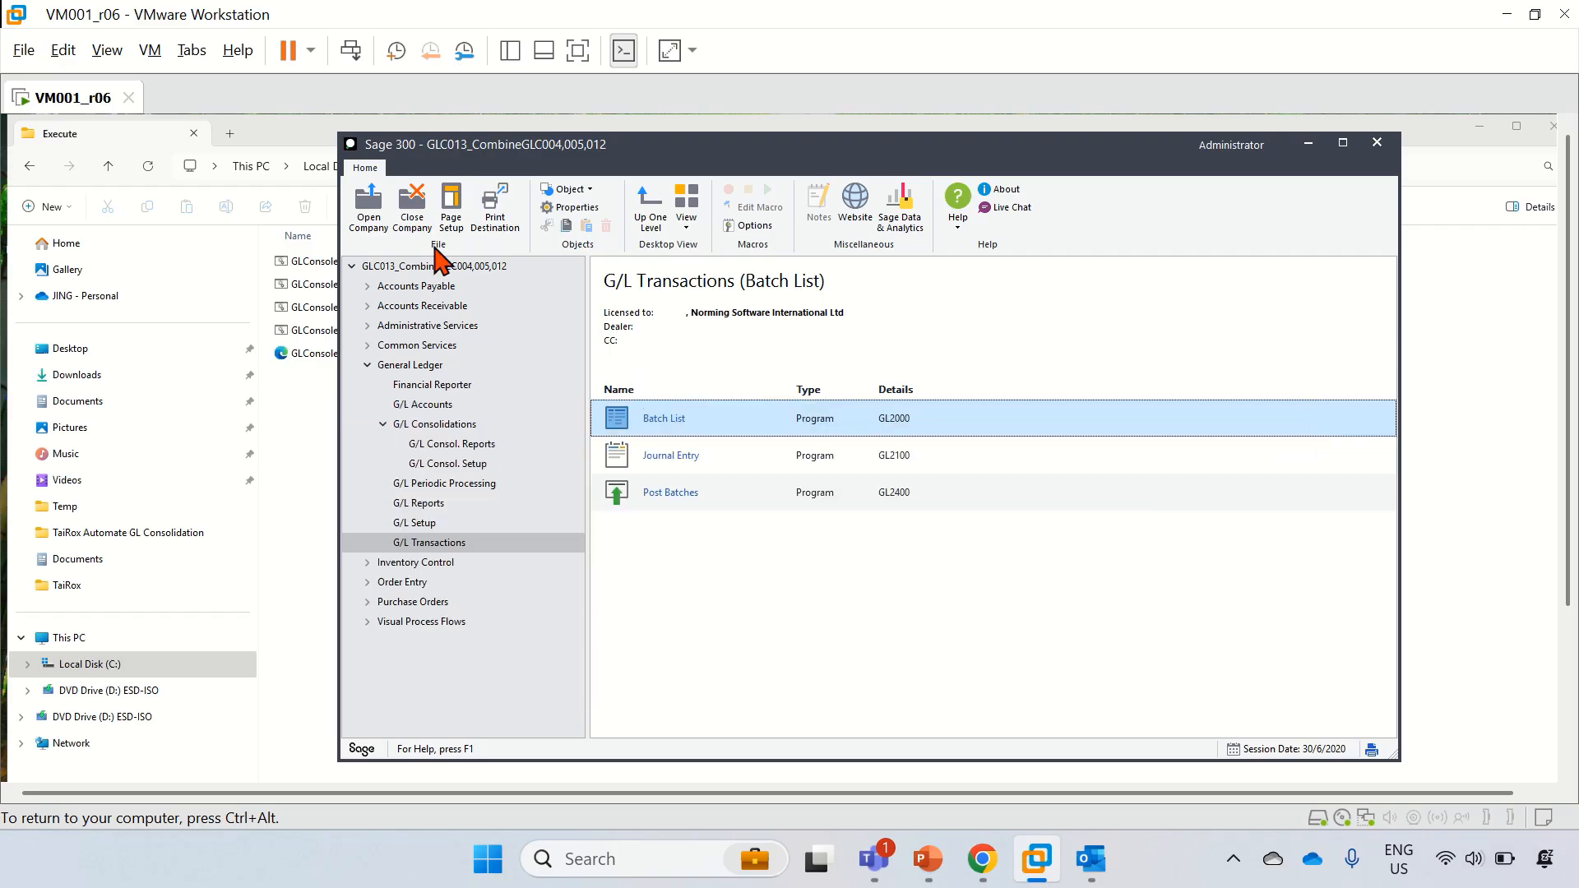
Step: Close the company and exit Sage 300
left_click(407, 222)
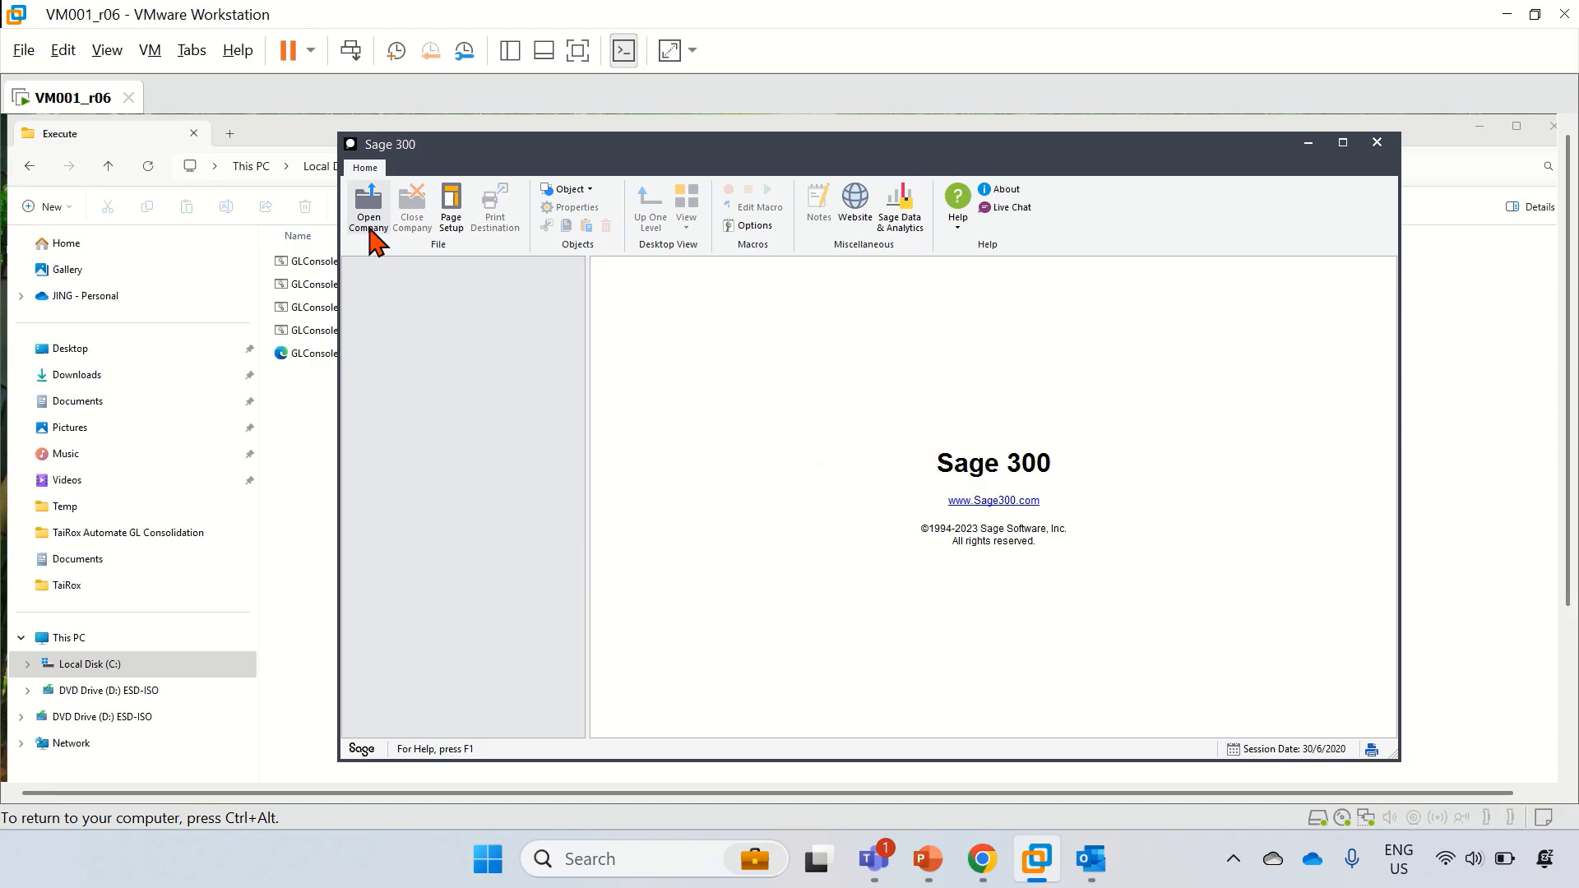
left_click(1388, 148)
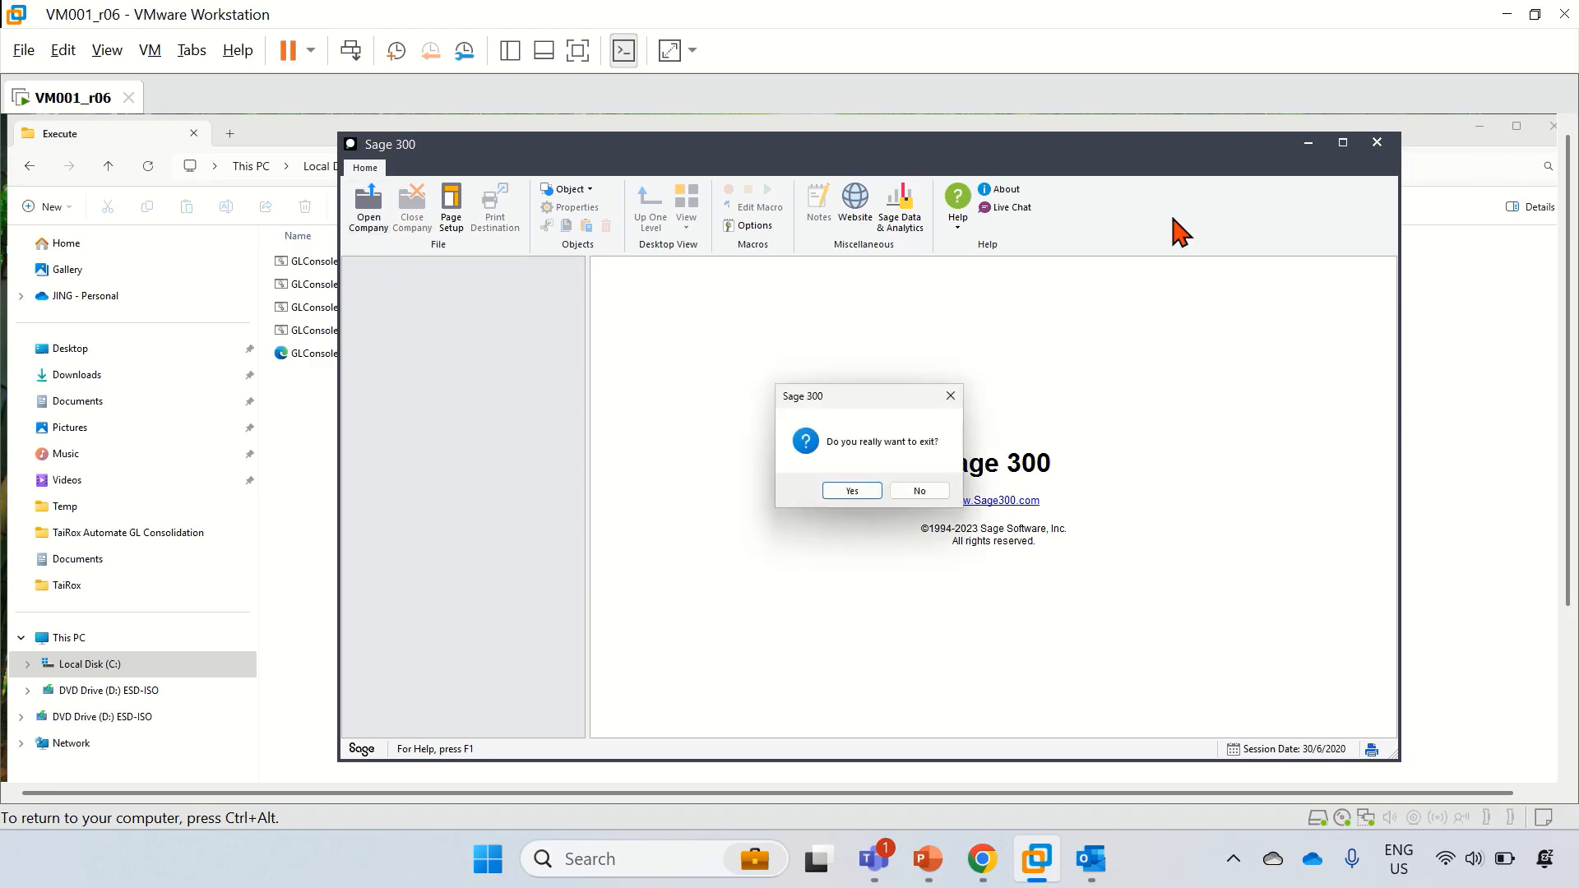
left_click(852, 491)
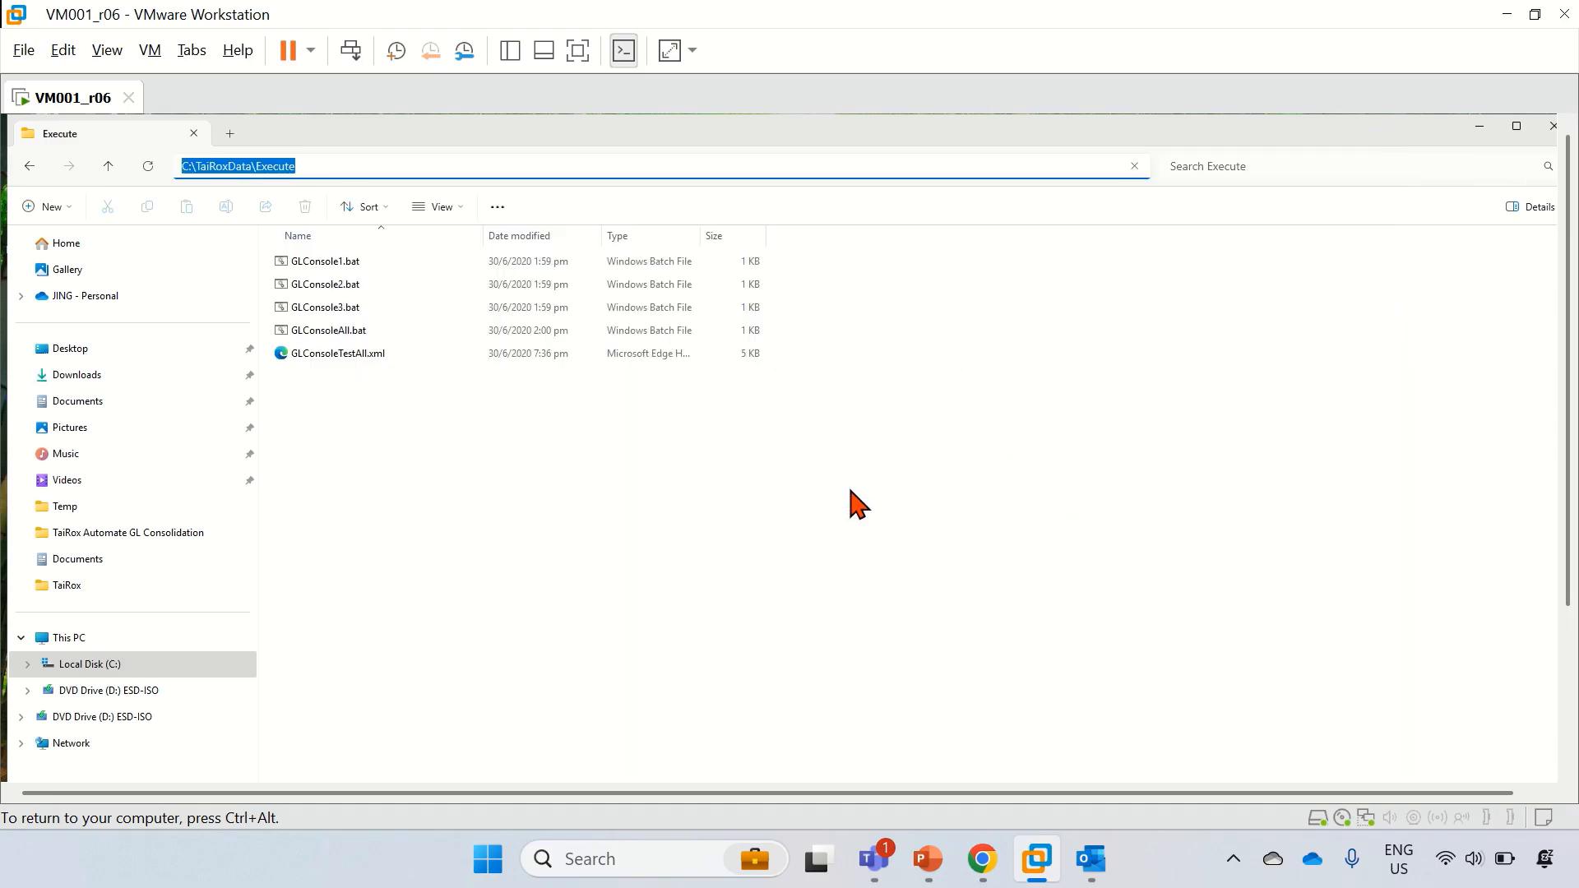
Step: Return to the host and bring the PowerPoint consolidation overview slide forward
key("ctrl+alt")
left_click(1568, 684)
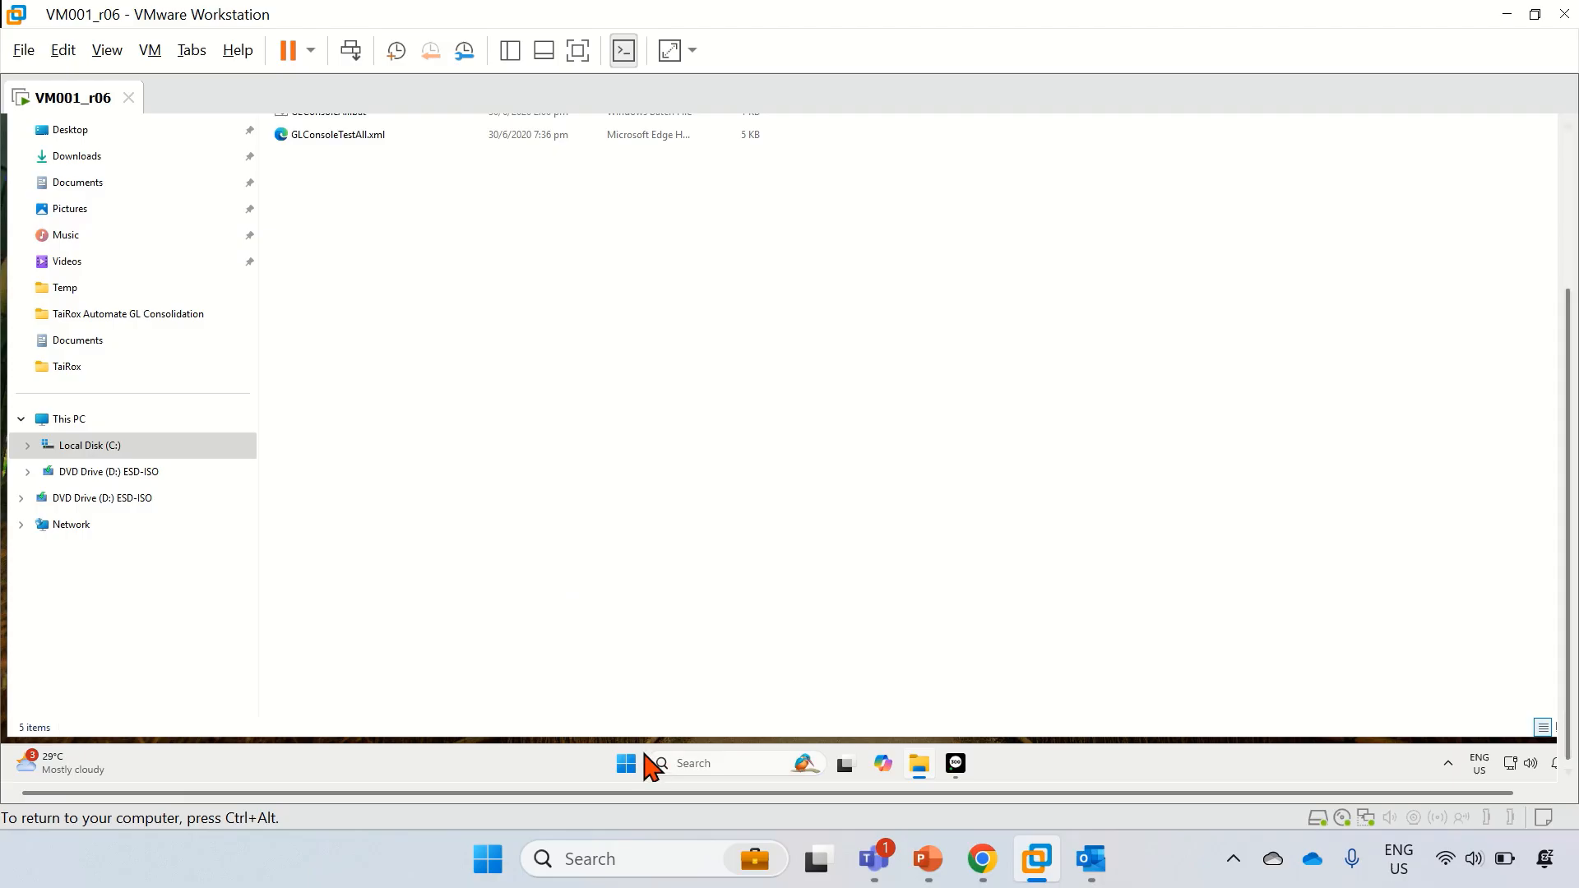
left_click(927, 859)
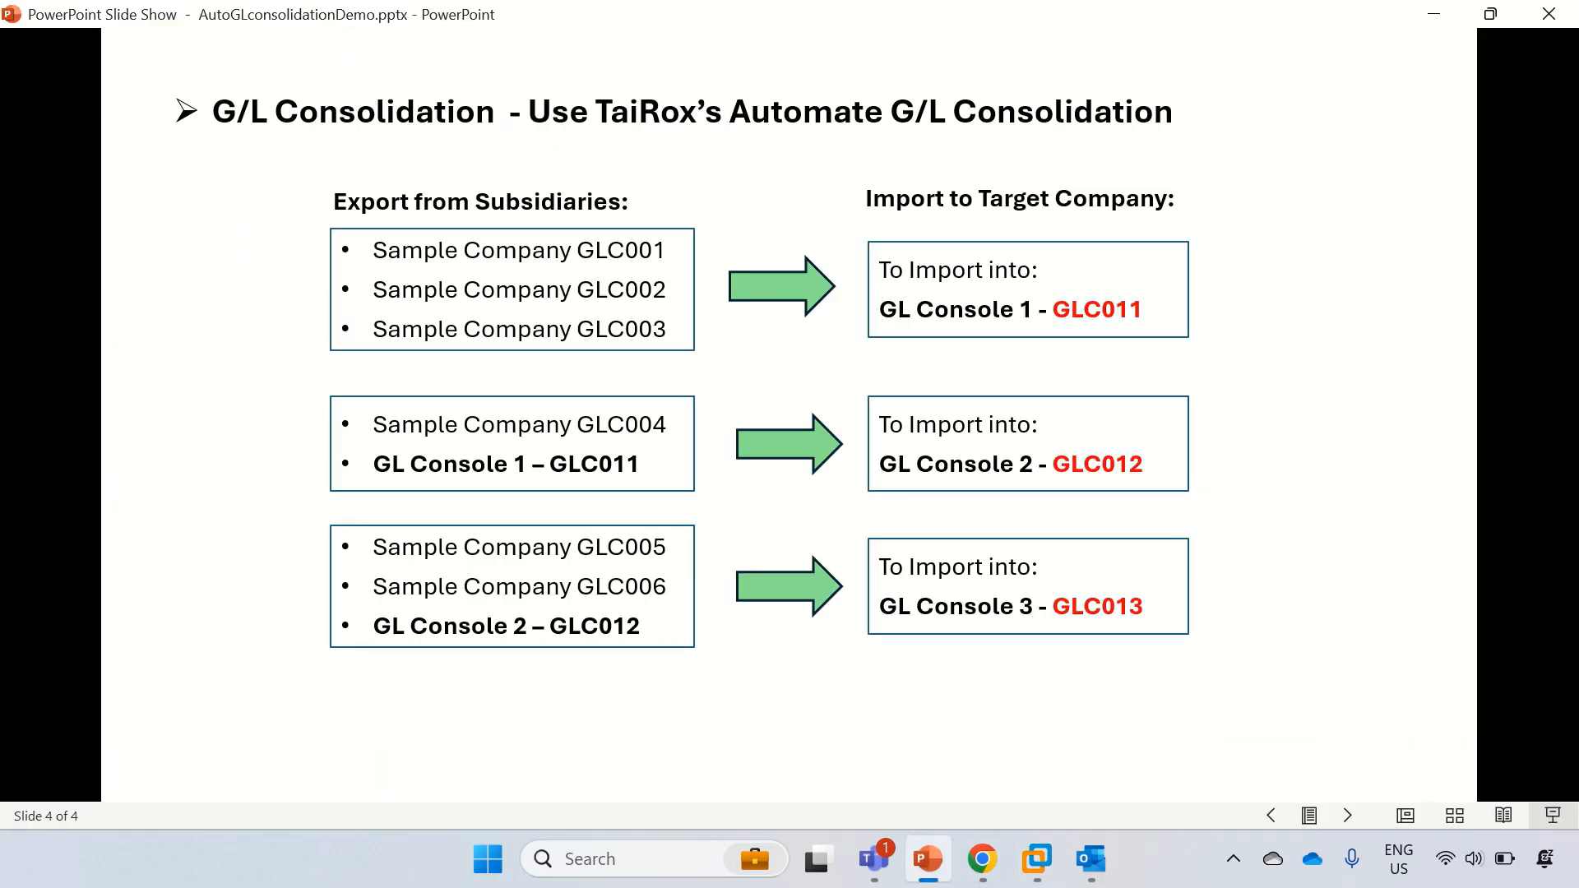